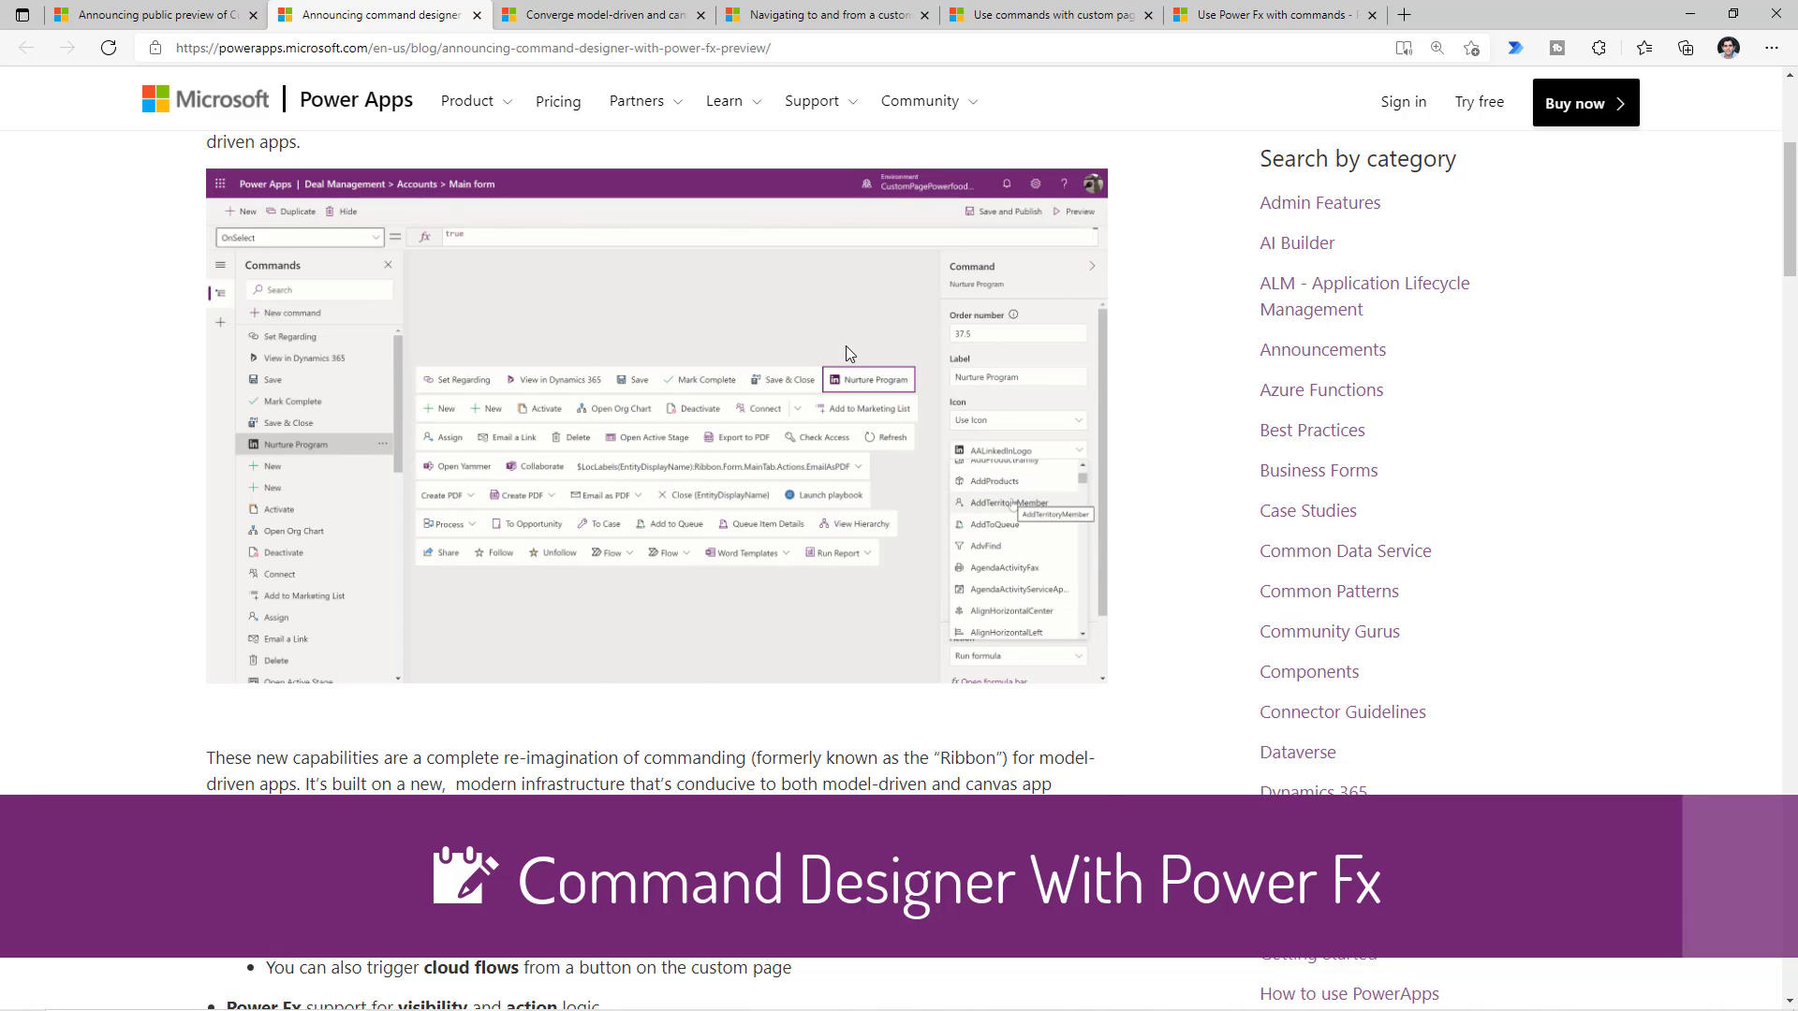
- Scroll back up through the Power Apps command designer with Power Fx blog post
{"action": "scroll", "coordinate": [849, 352], "scroll_direction": "up", "scroll_amount": 2}
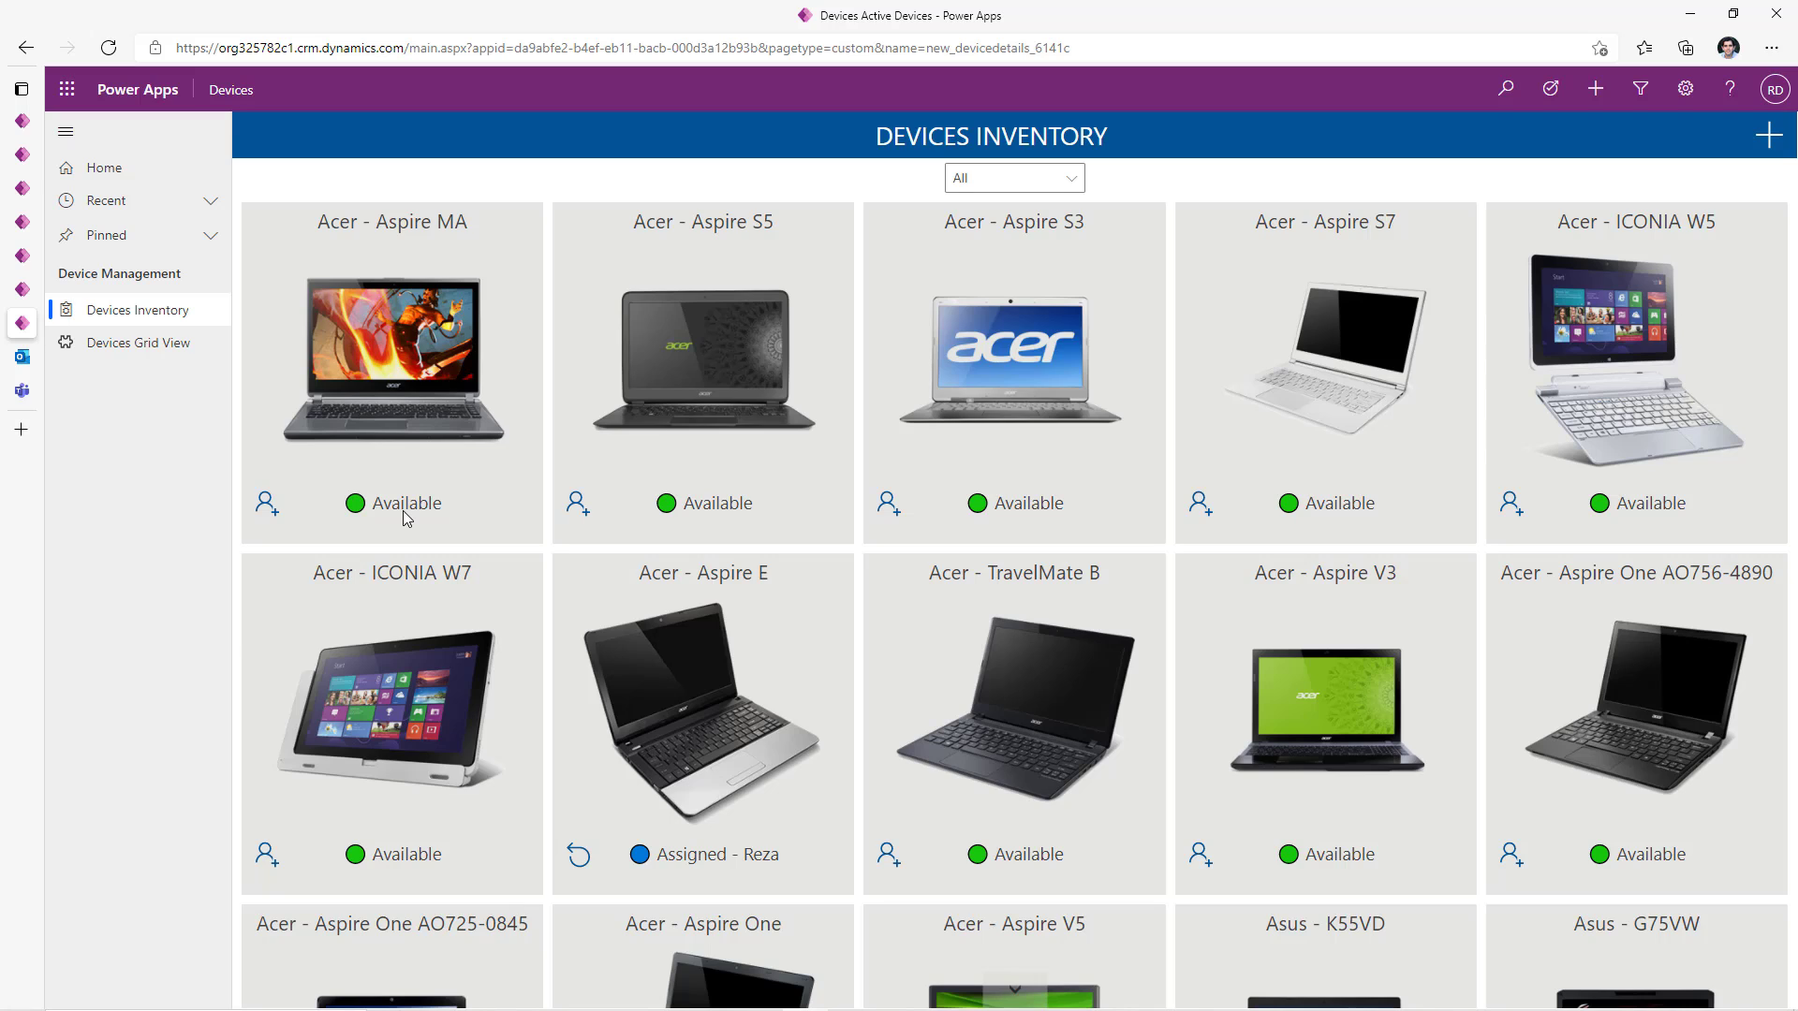
{"action": "left_click", "coordinate": [1056, 178]}
{"action": "left_click", "coordinate": [1055, 178]}
{"action": "left_click", "coordinate": [1056, 178]}
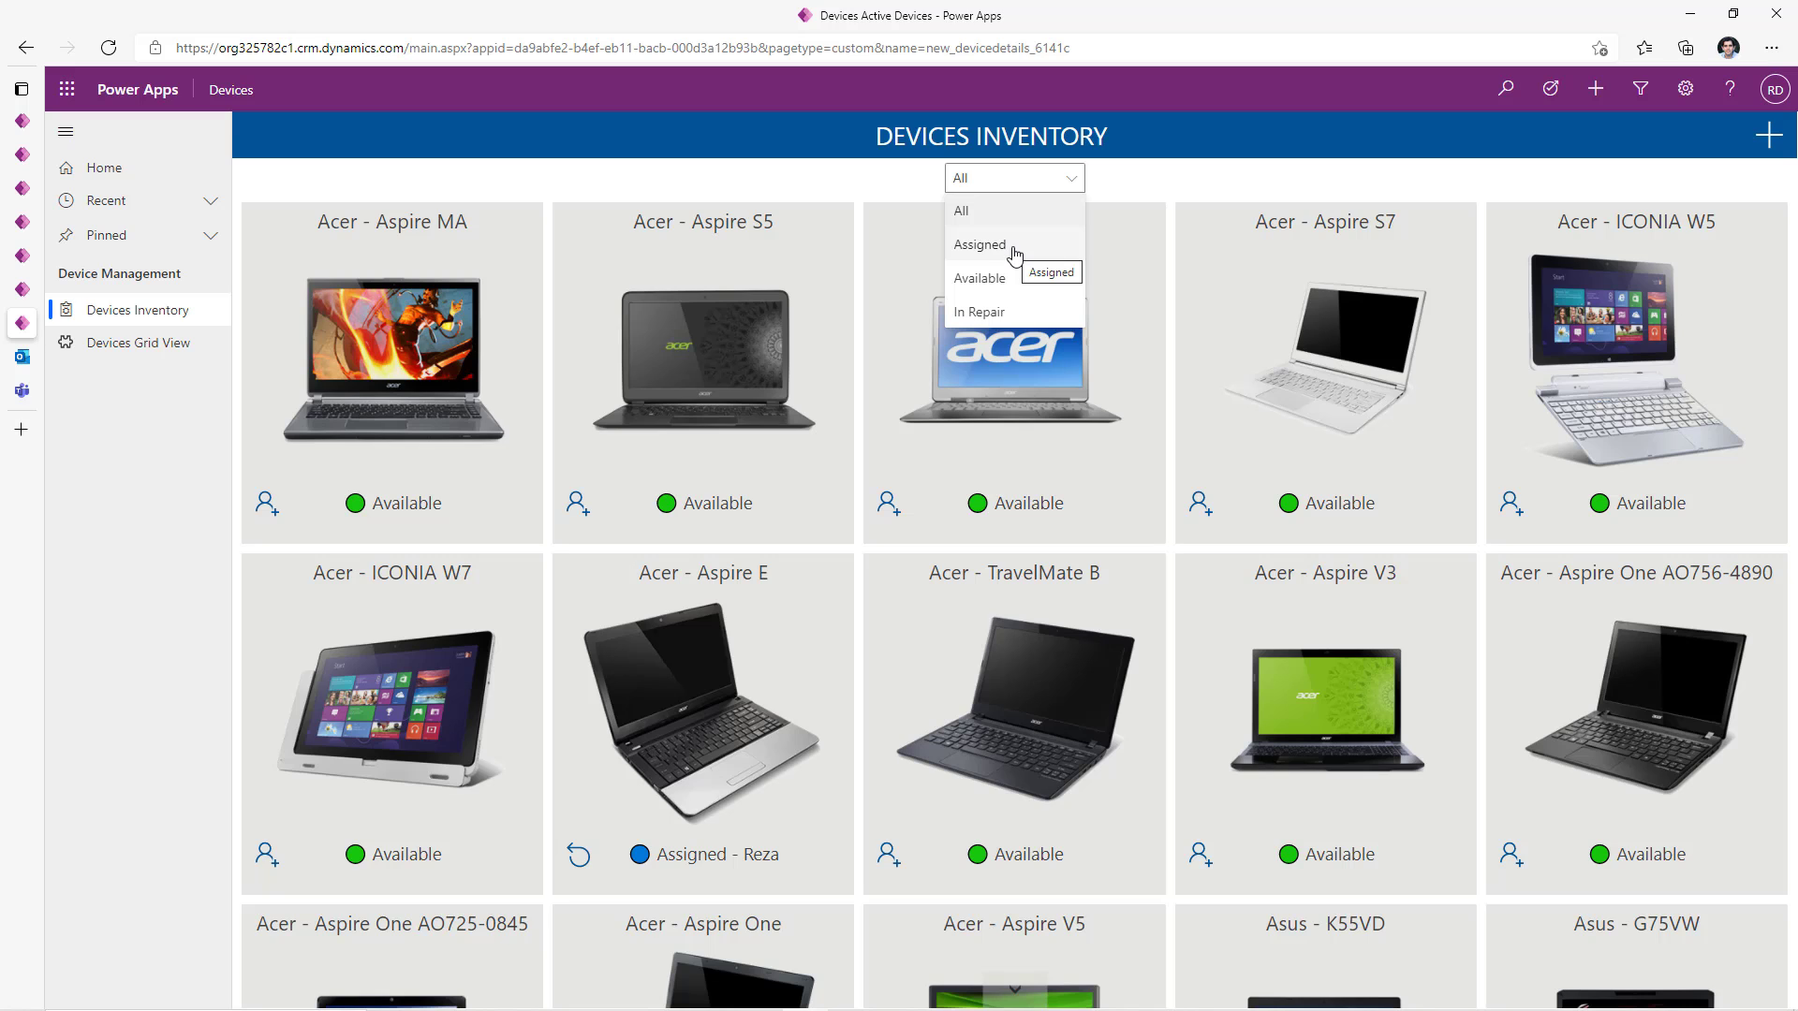
{"action": "left_click", "coordinate": [1015, 247]}
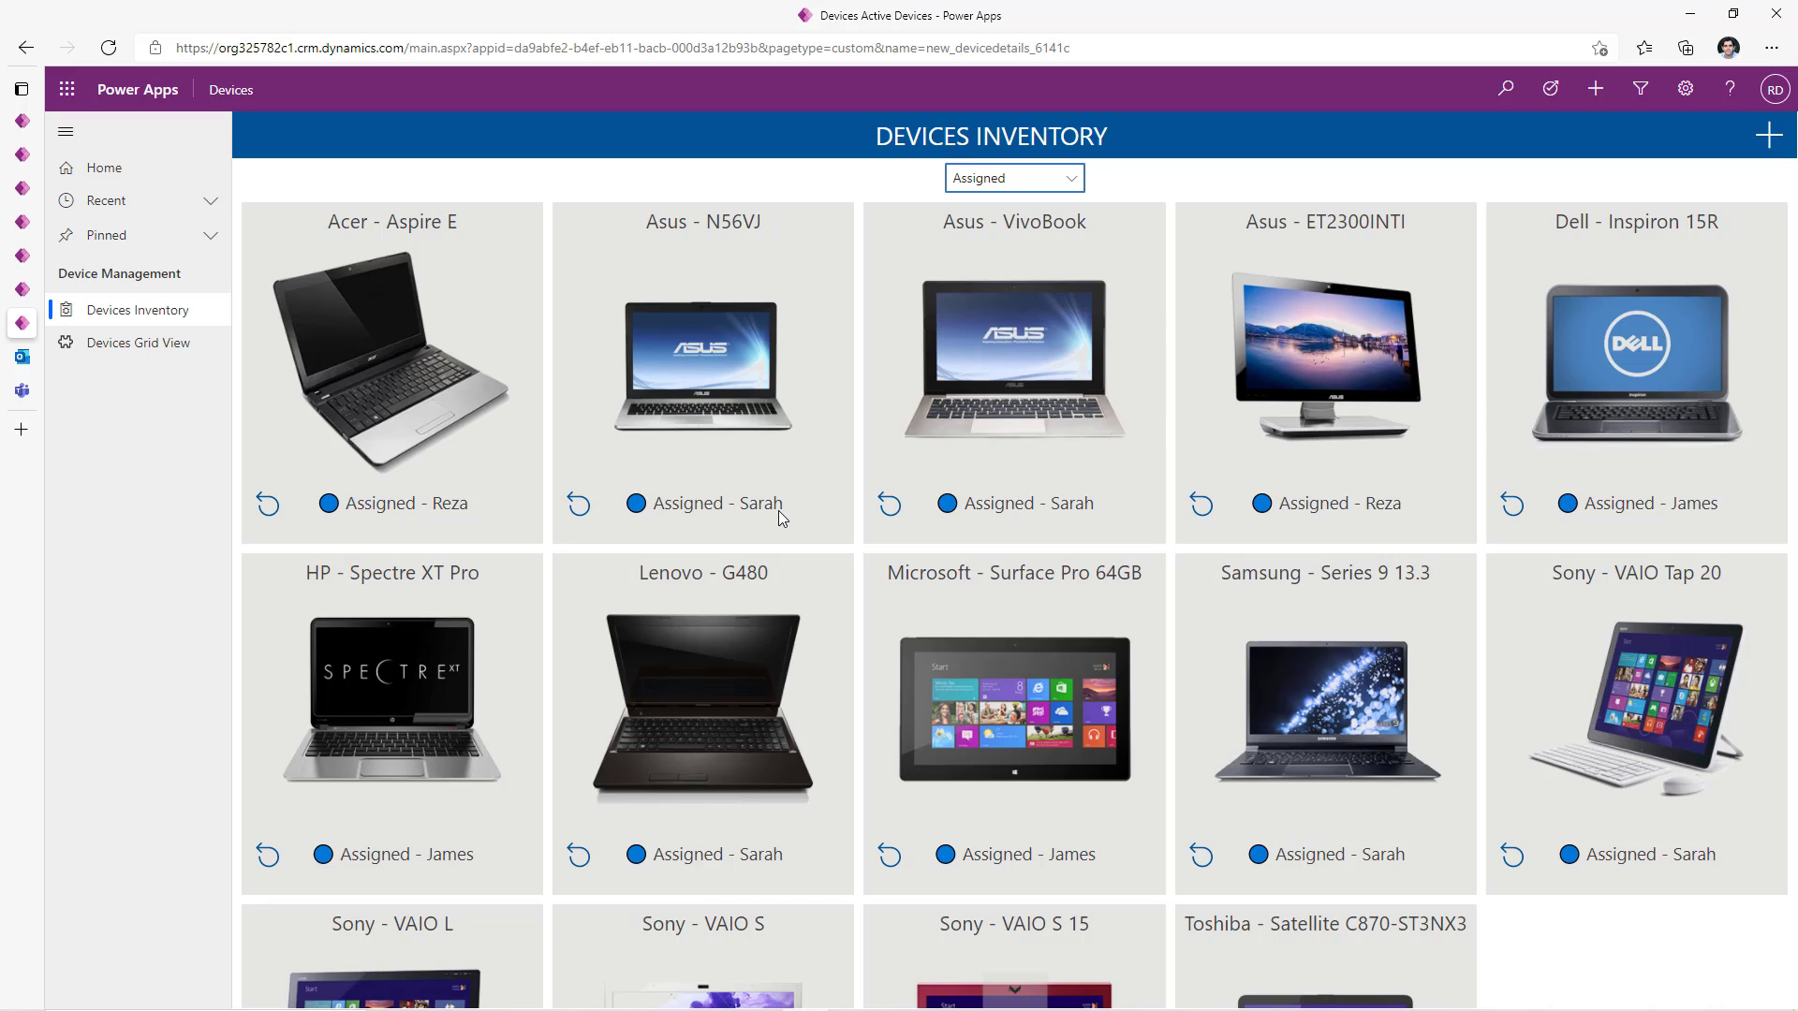
{"action": "left_click", "coordinate": [133, 348]}
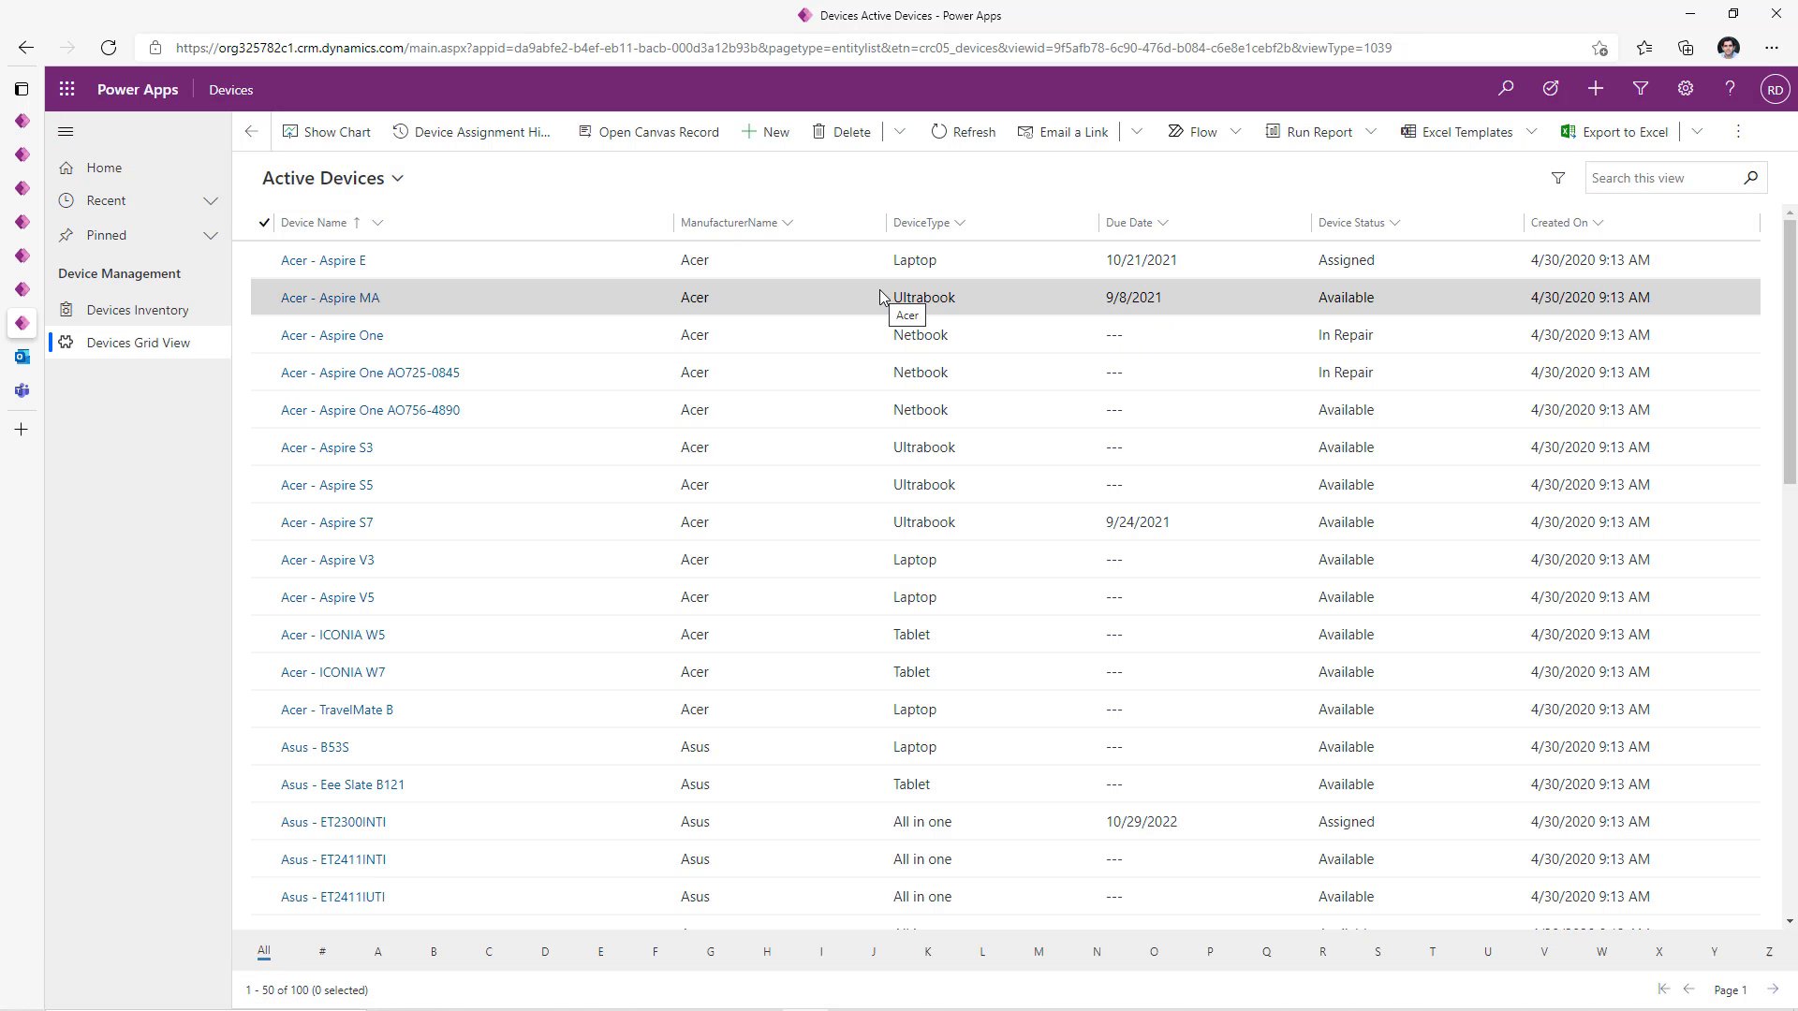
{"action": "left_click", "coordinate": [138, 310]}
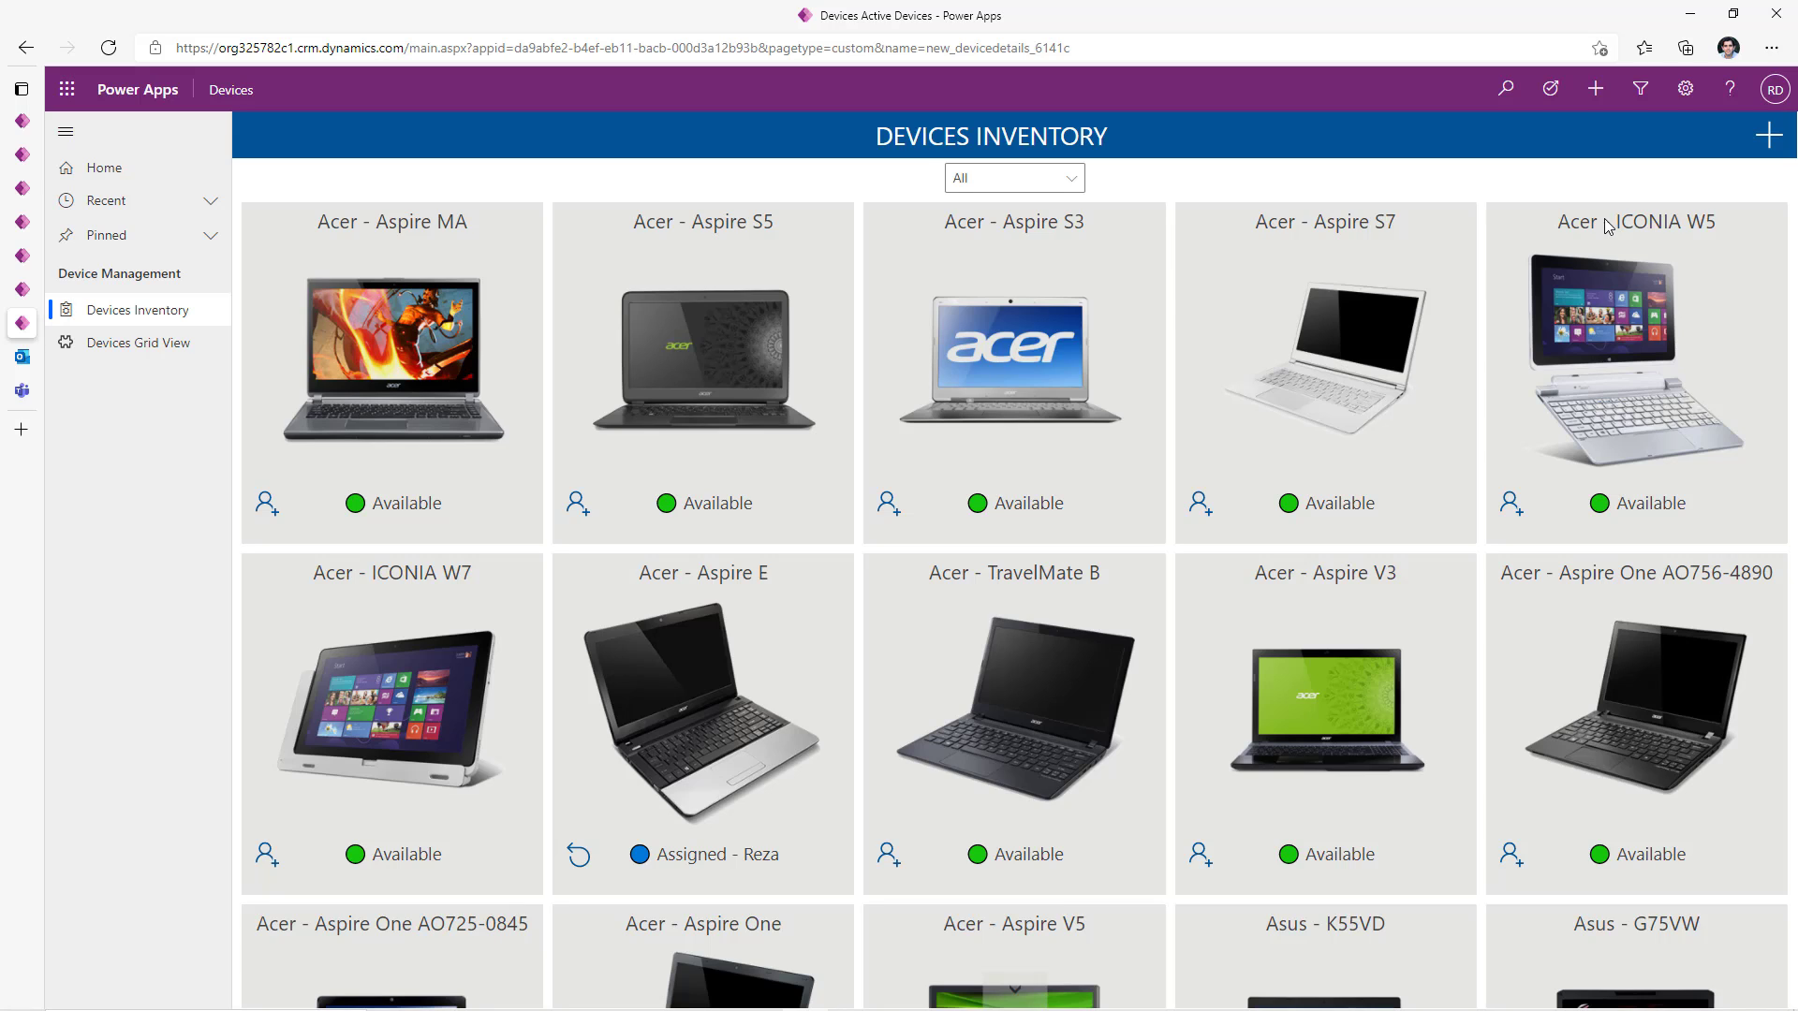
{"action": "left_click", "coordinate": [1769, 136]}
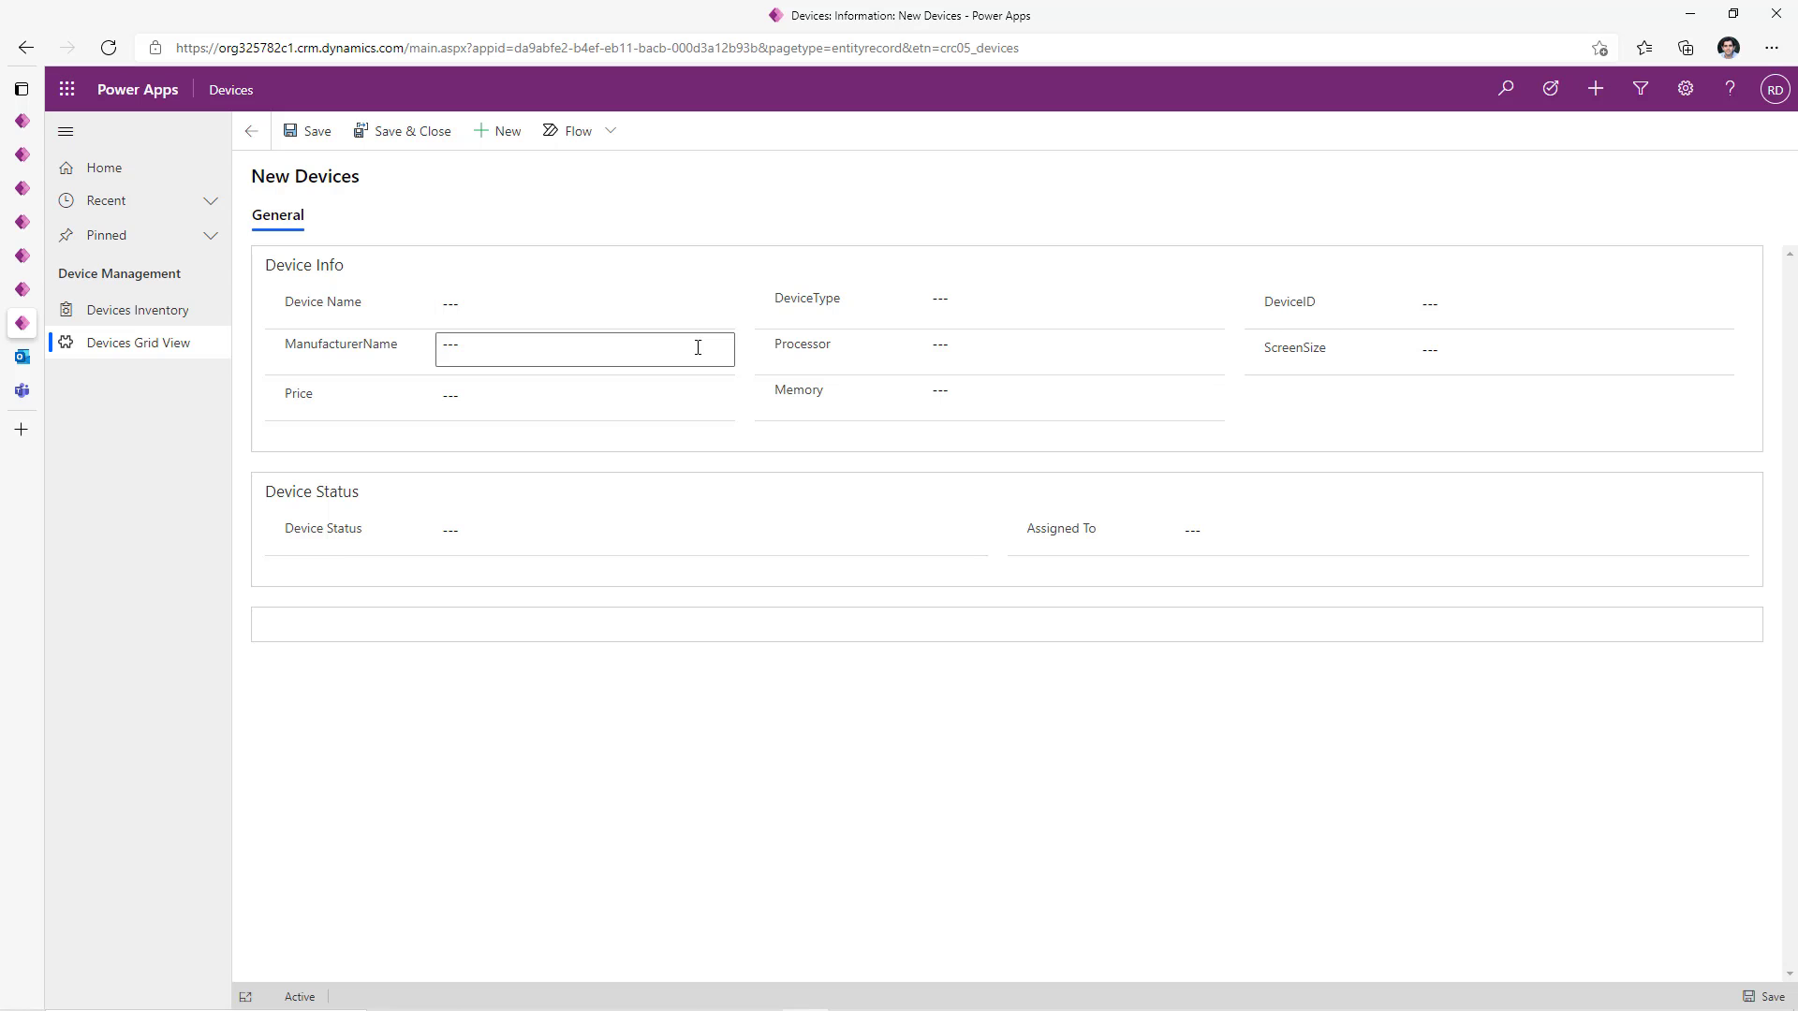
{"action": "left_click", "coordinate": [138, 310]}
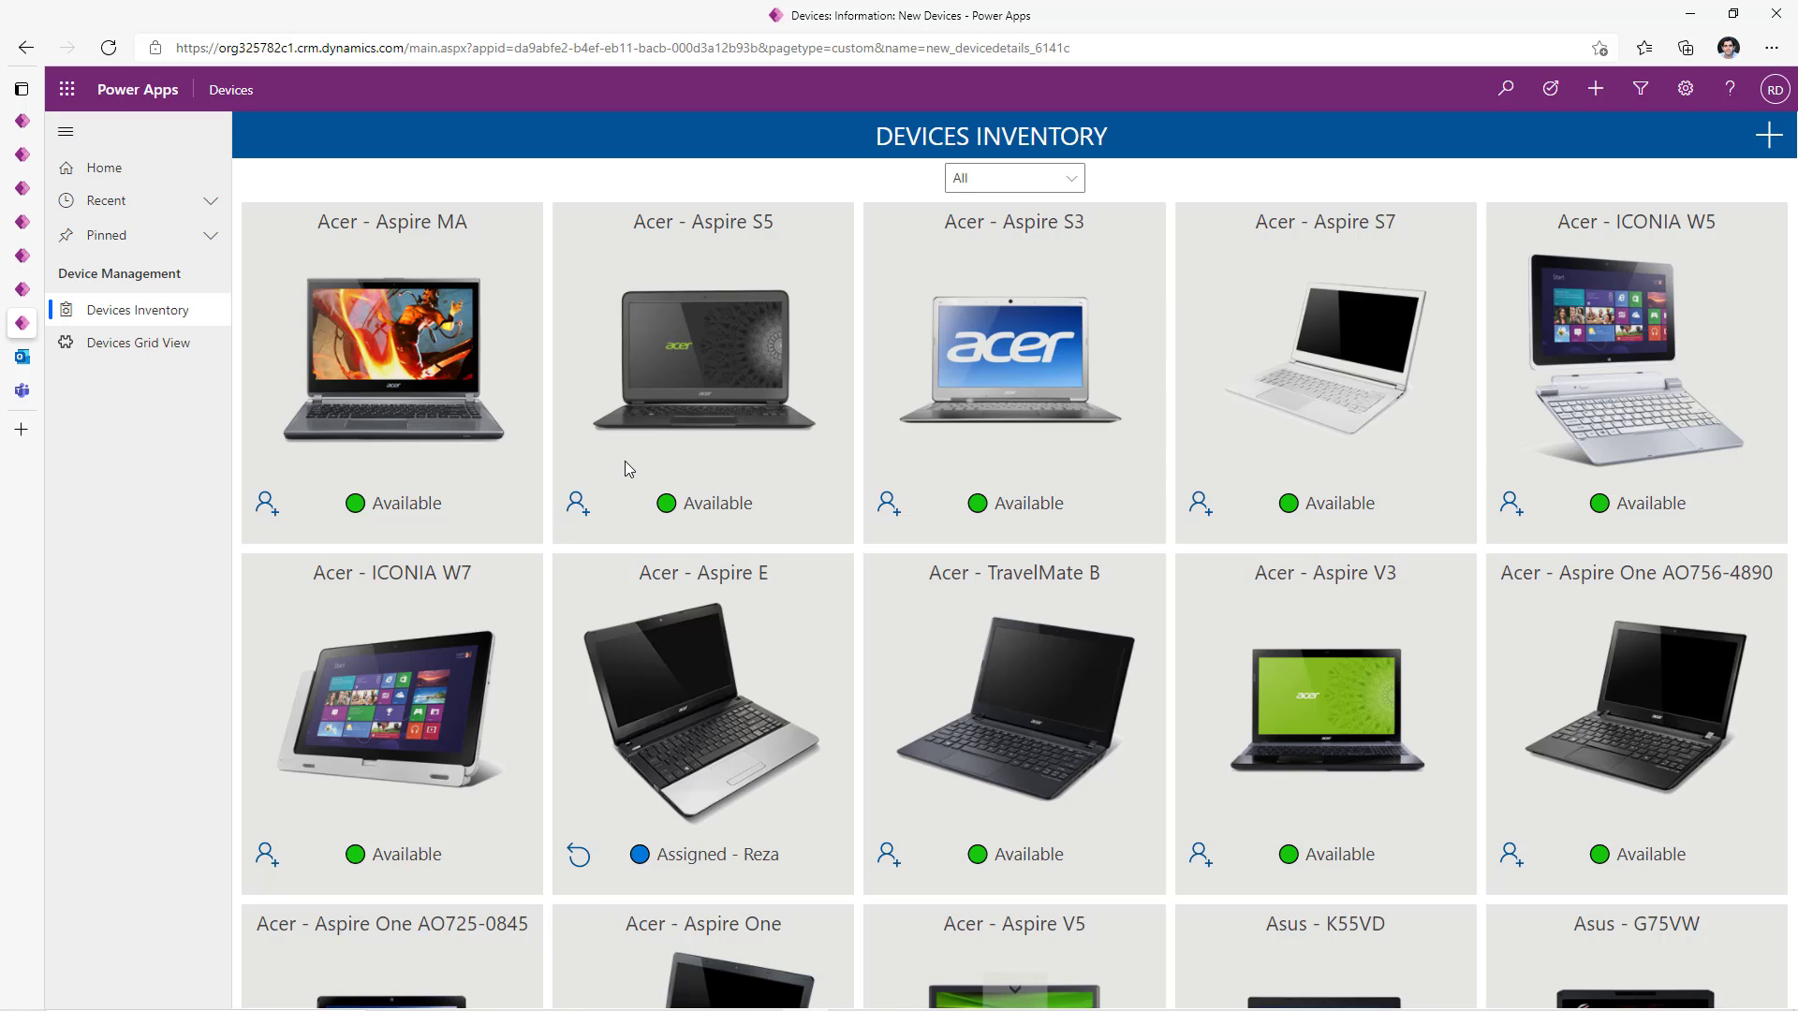
{"action": "left_click", "coordinate": [738, 283]}
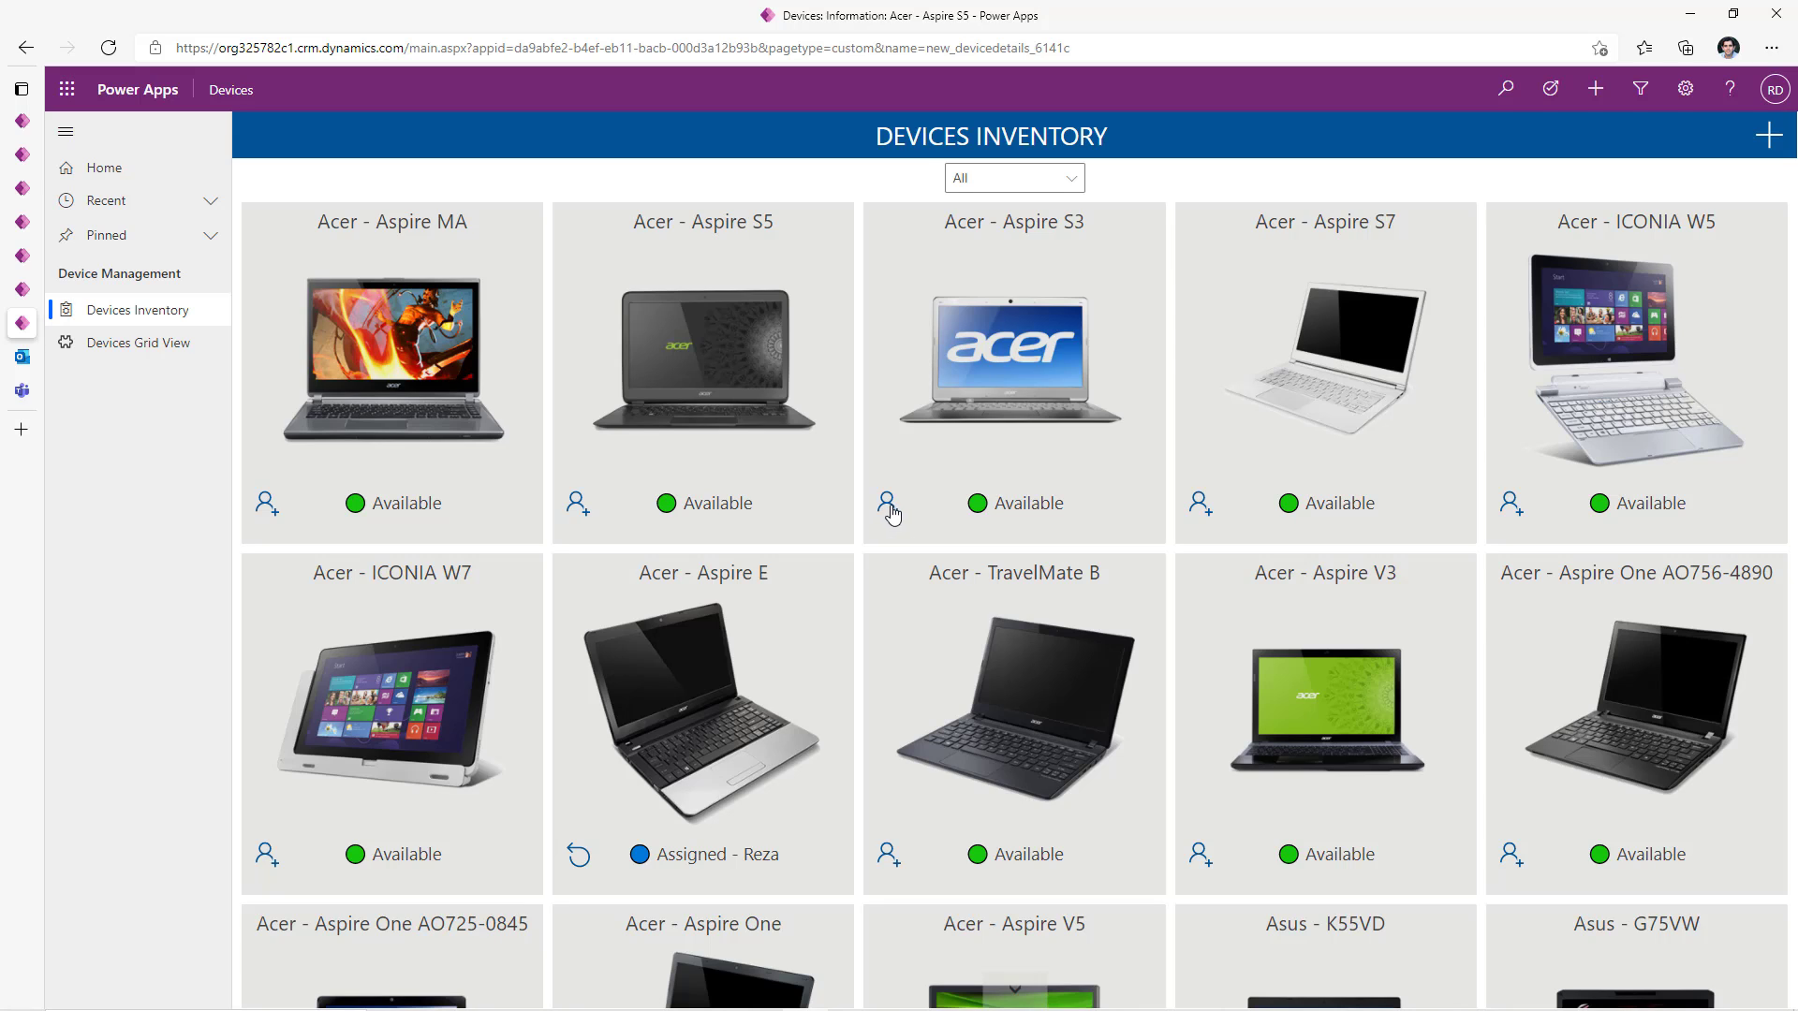
- Assign Acer - Aspire S3 to the user by their e-mail, due 10/20/2021, and save
{"action": "left_click", "coordinate": [888, 506]}
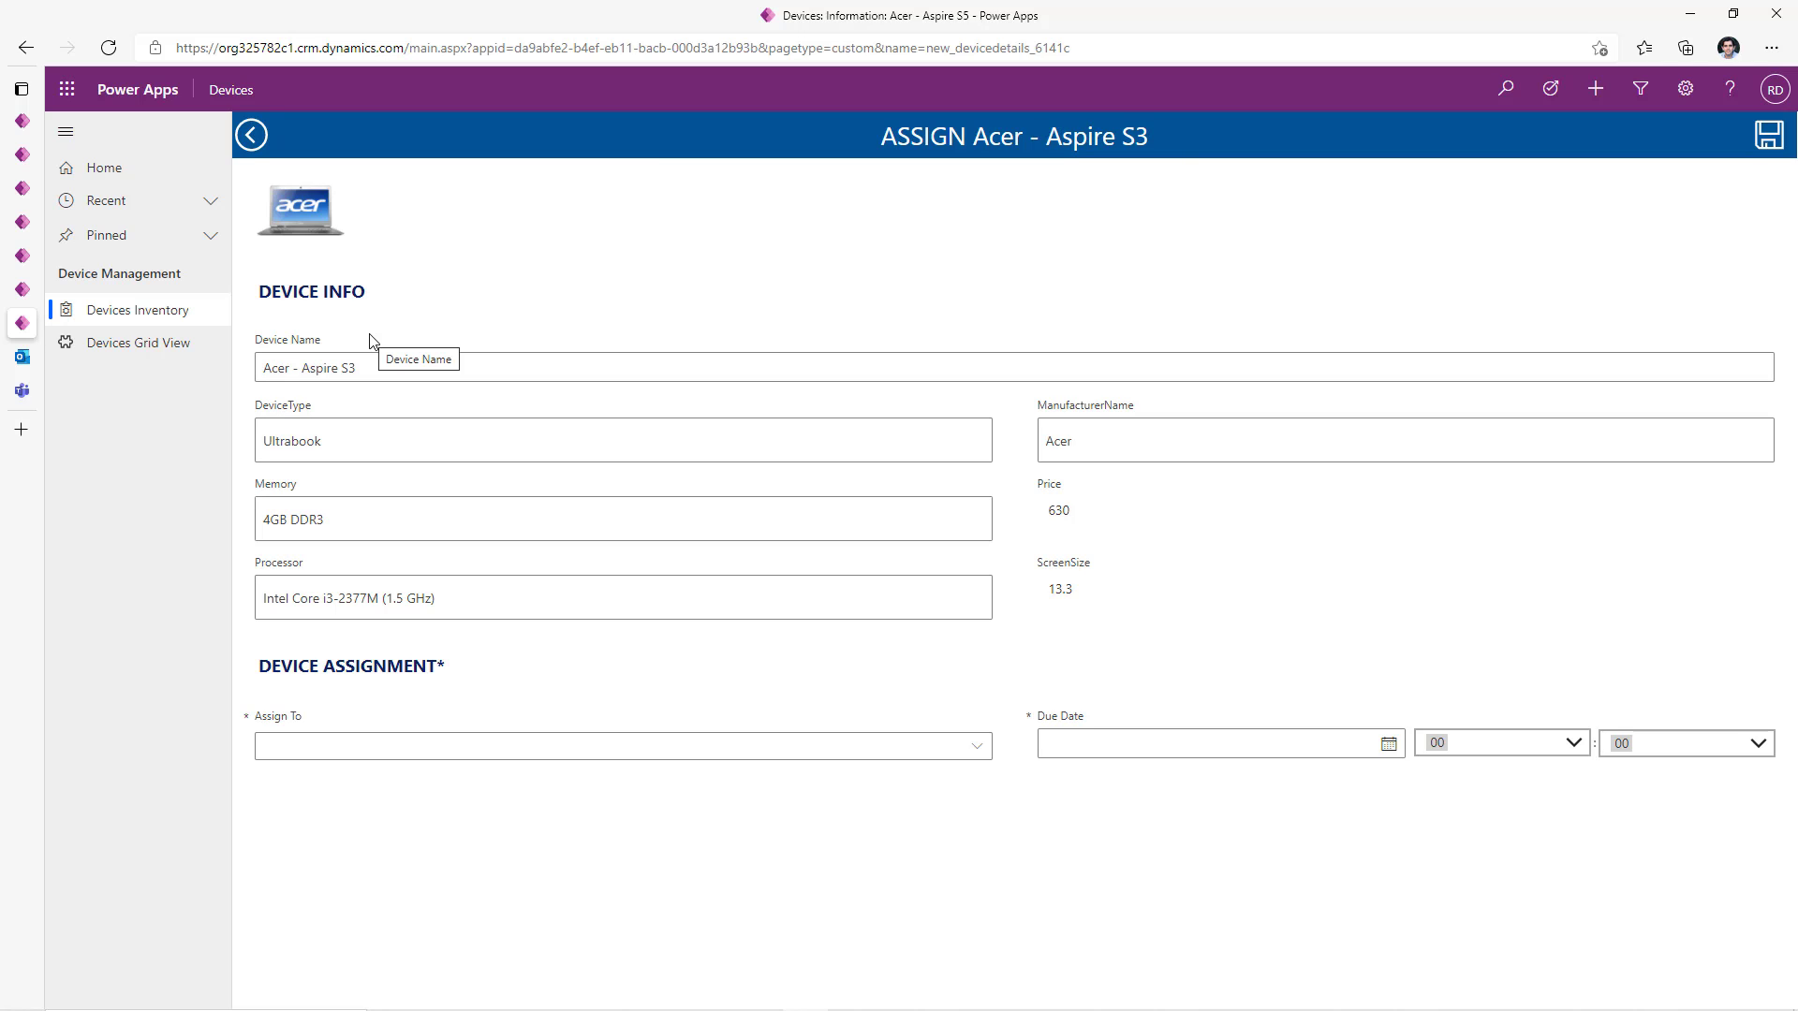
{"action": "left_click", "coordinate": [352, 748]}
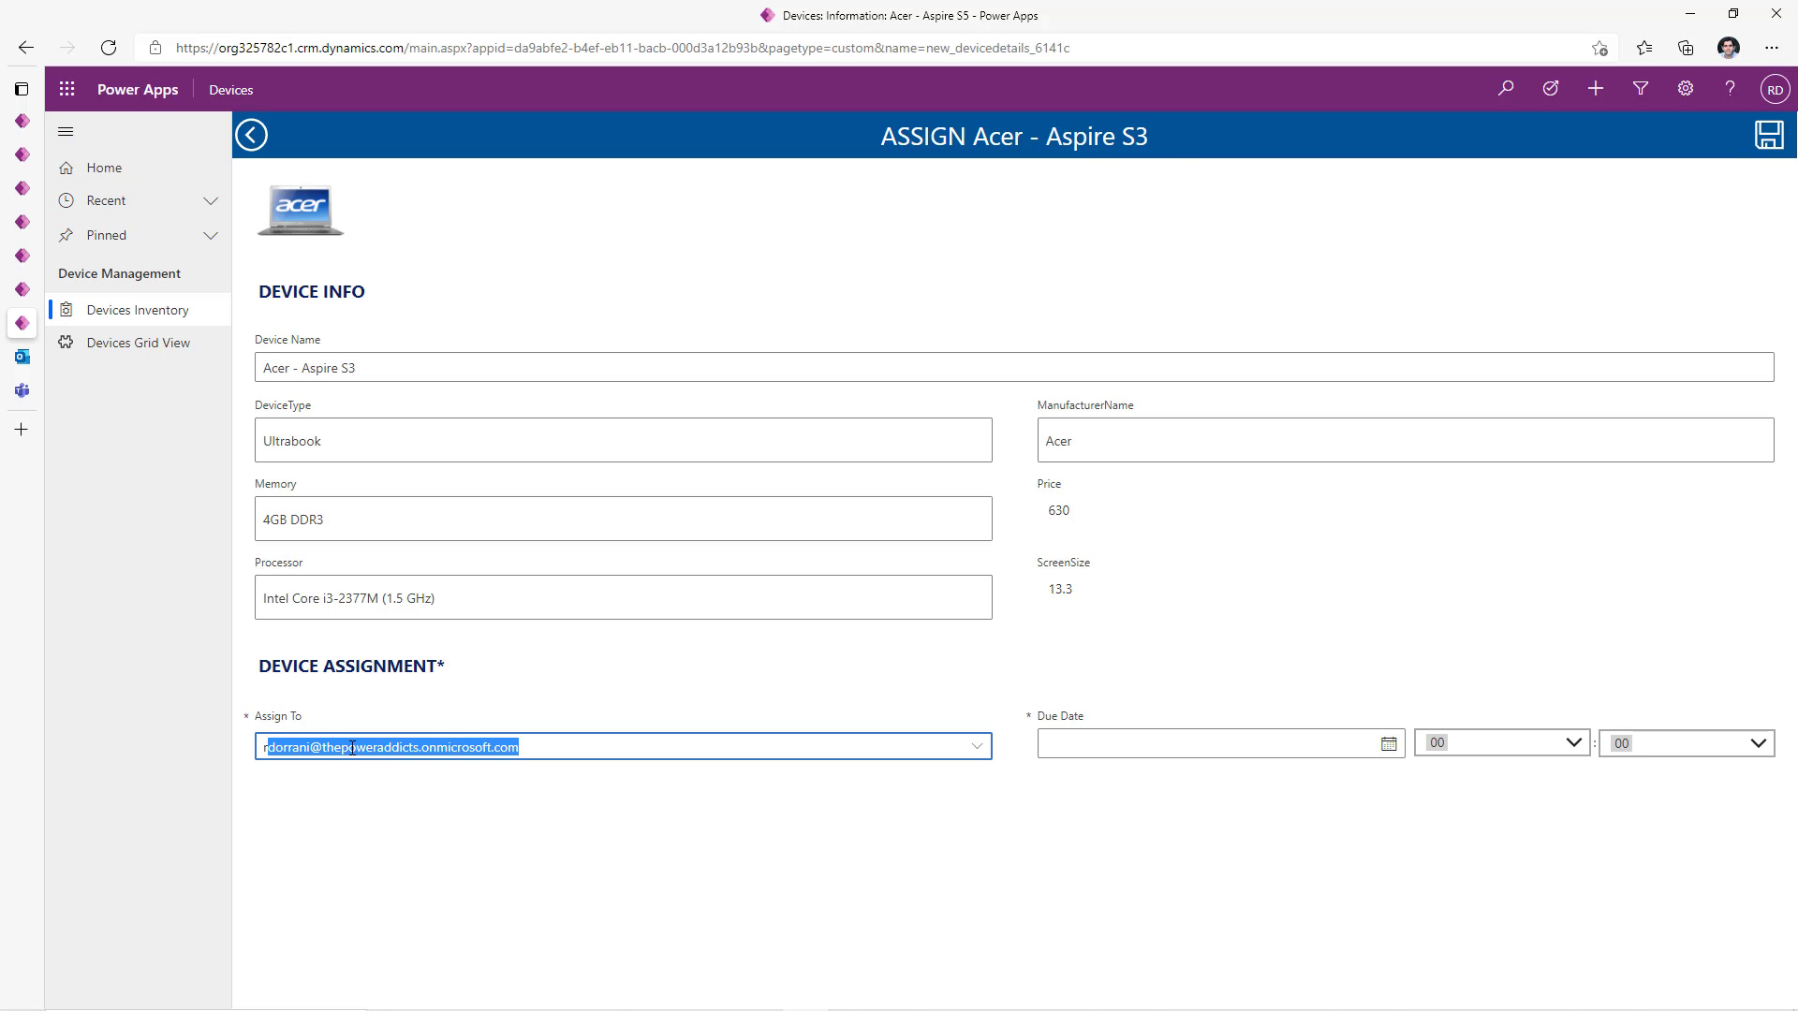
{"action": "left_click", "coordinate": [500, 790]}
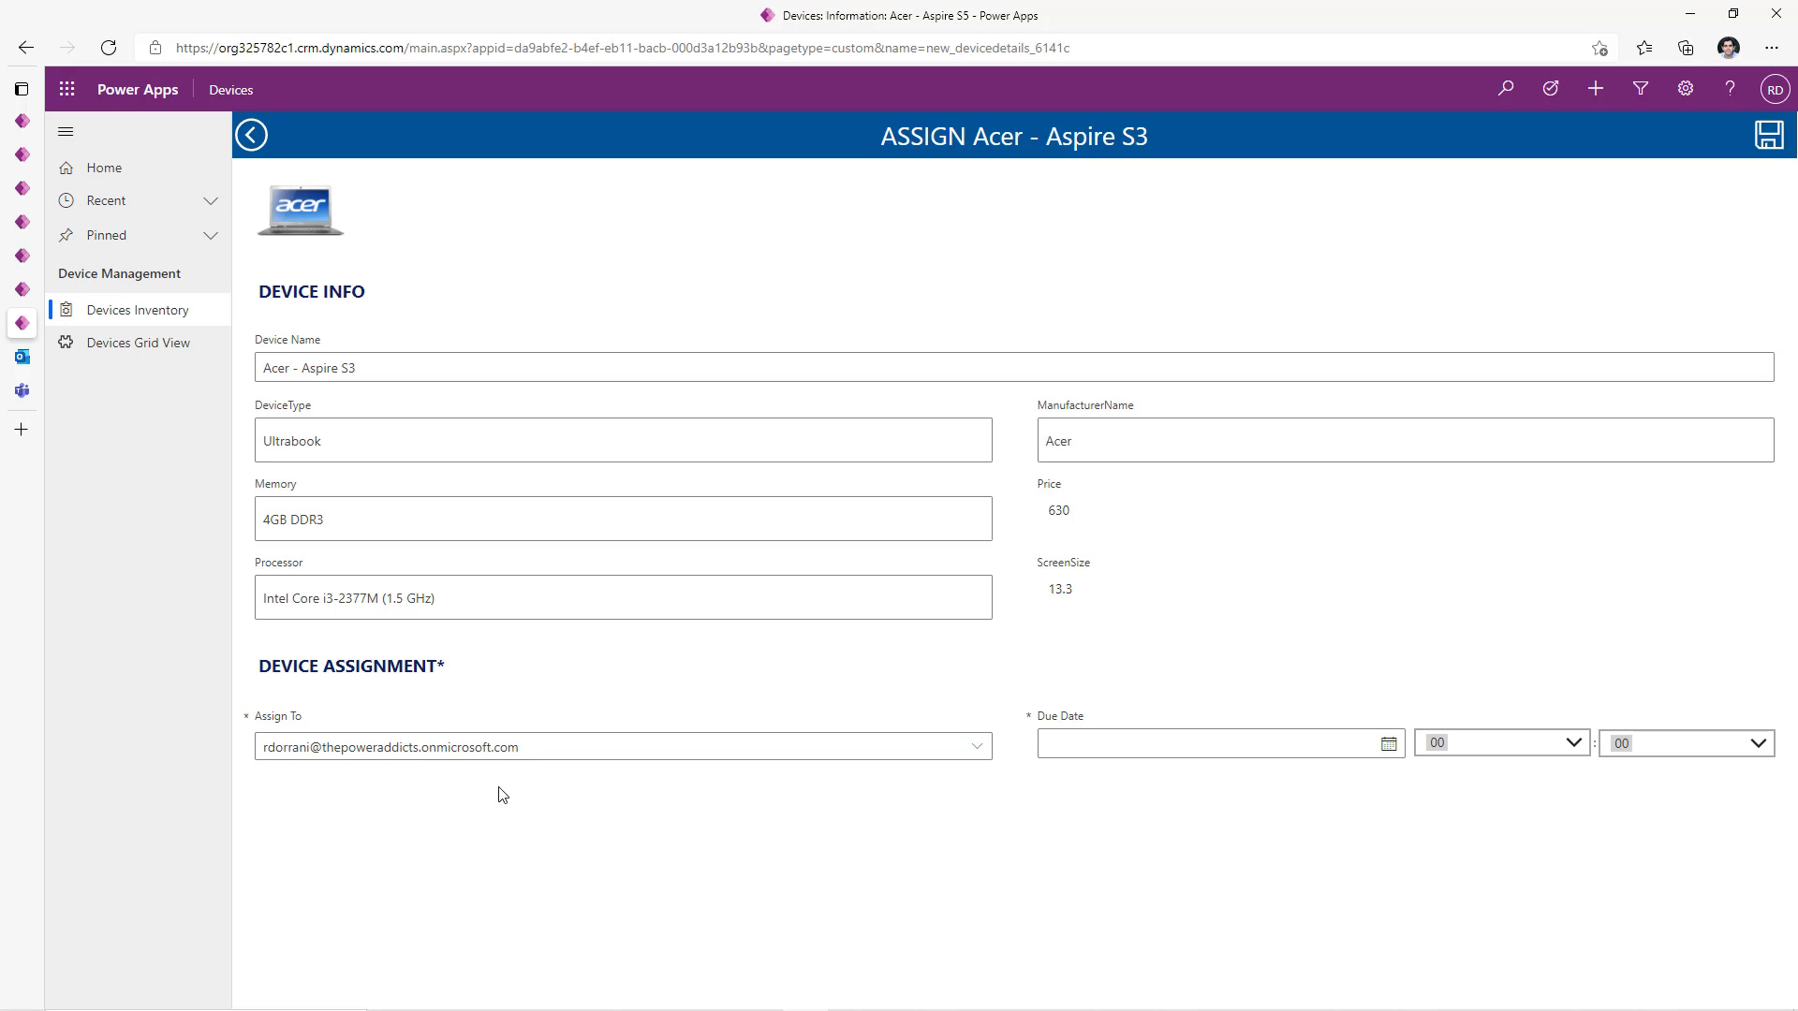
{"action": "left_click", "coordinate": [1389, 745]}
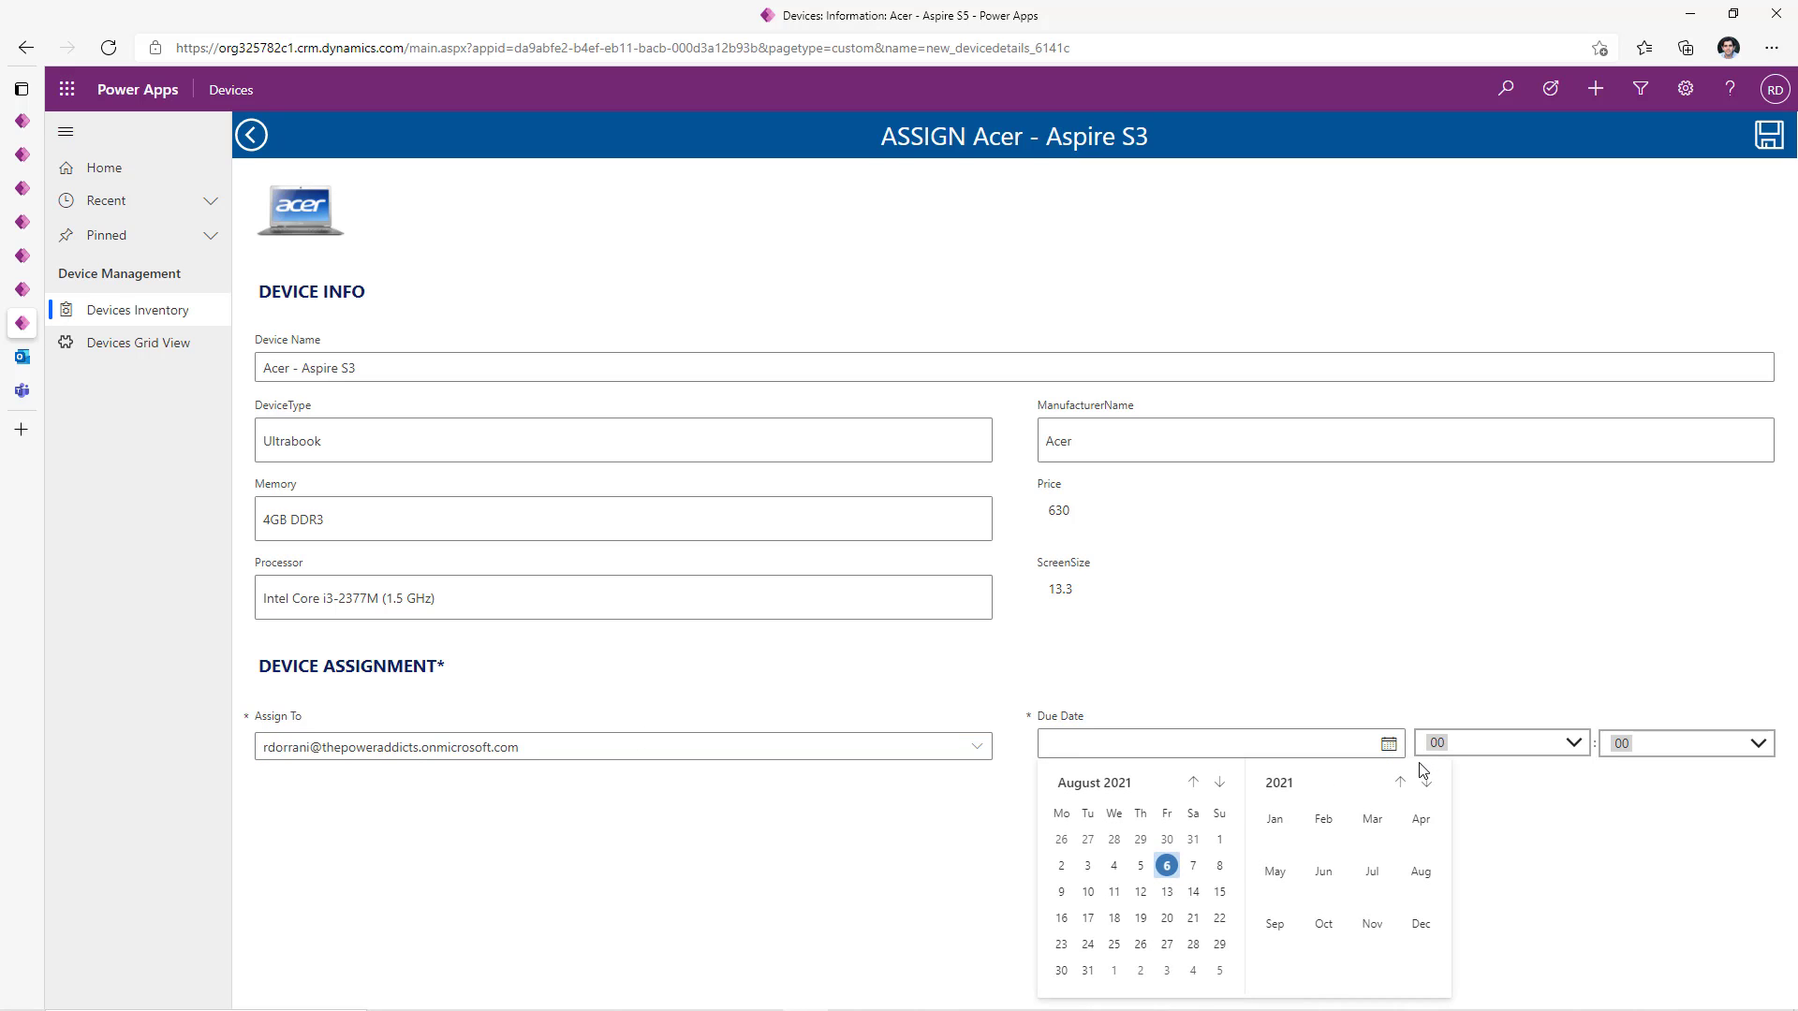
{"action": "left_click", "coordinate": [1220, 784]}
{"action": "left_click", "coordinate": [1221, 785]}
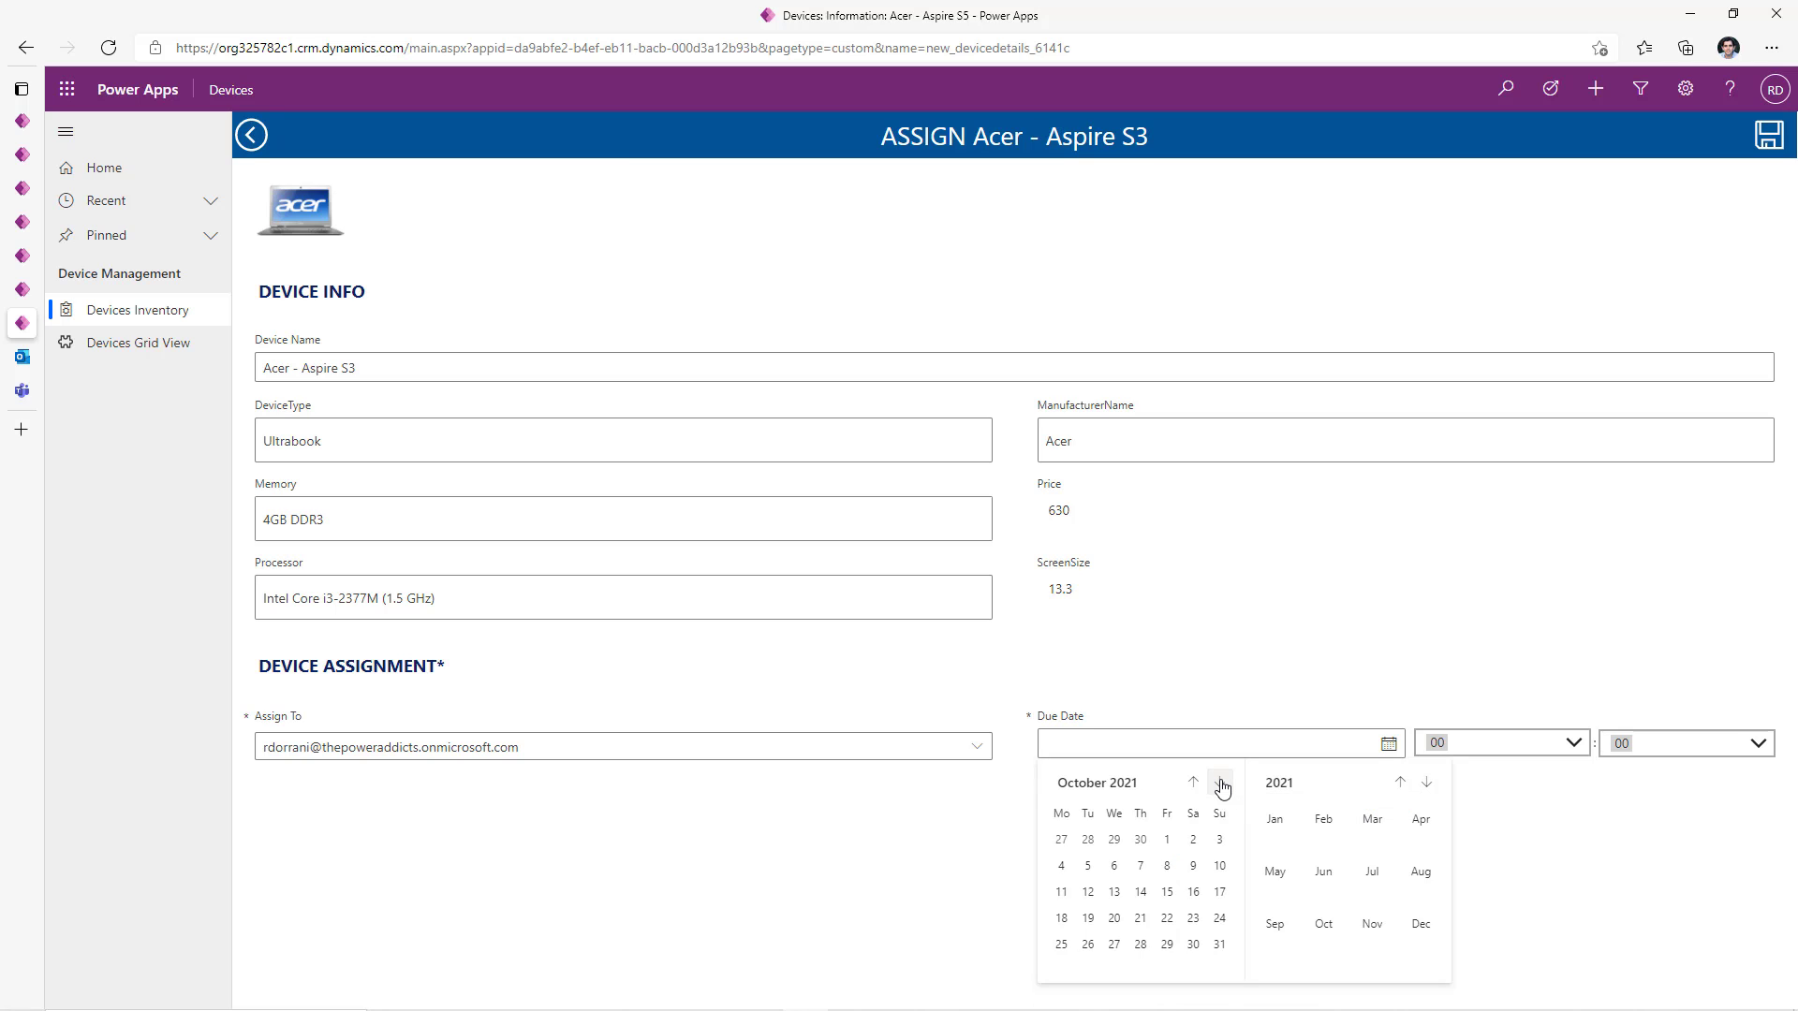
{"action": "left_click", "coordinate": [1116, 920]}
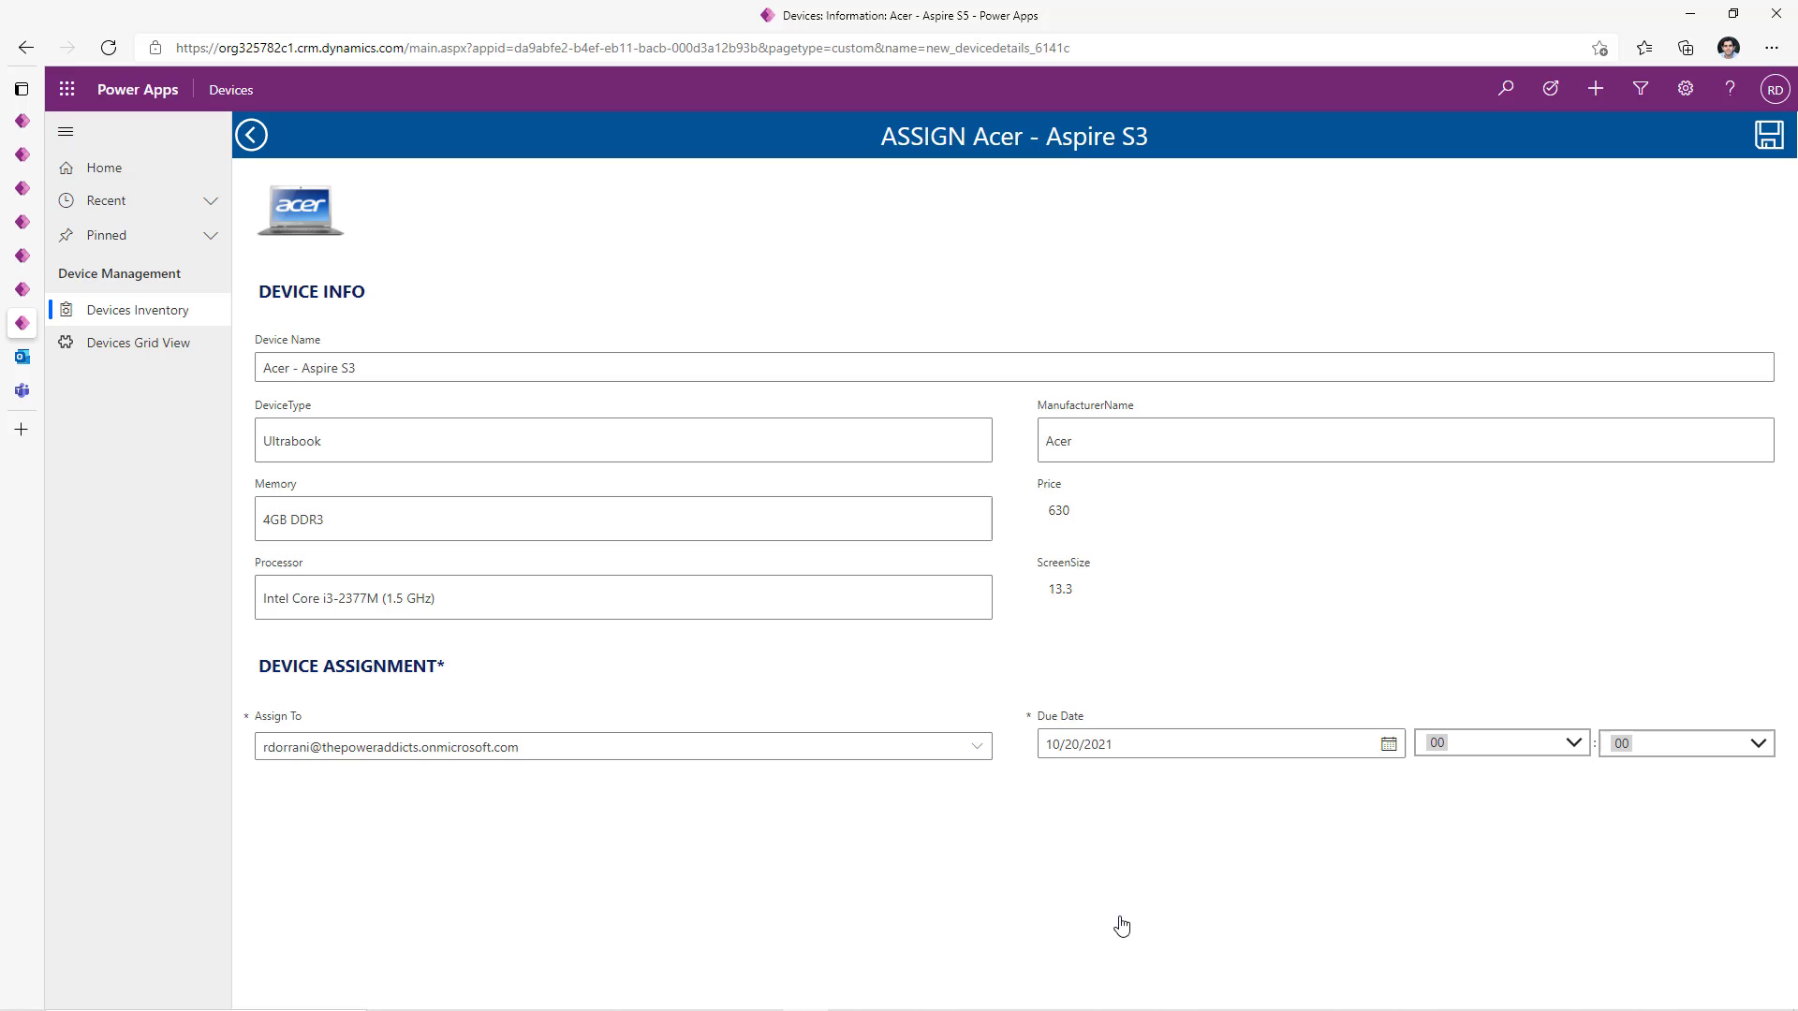
{"action": "left_click", "coordinate": [1771, 148]}
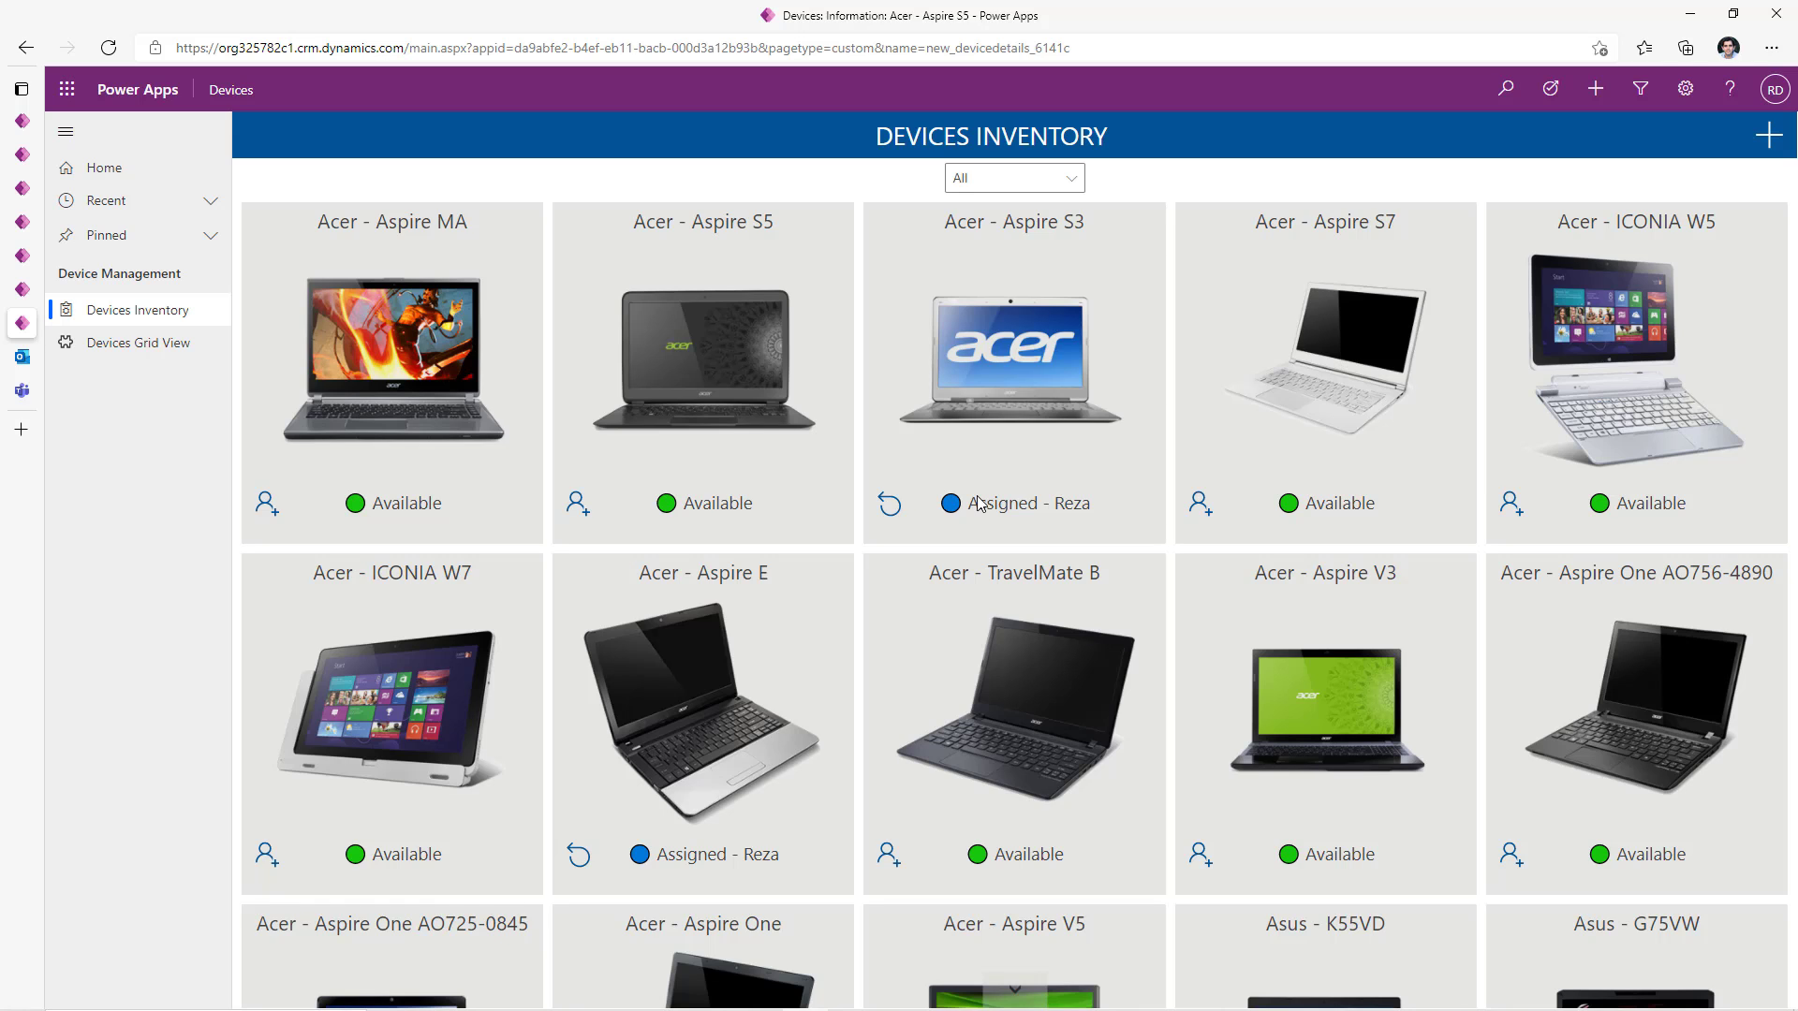
- In the Teams Flow chat, highlight the 10/20/2021 due date on the Aspire S3 card
{"action": "left_click", "coordinate": [29, 400]}
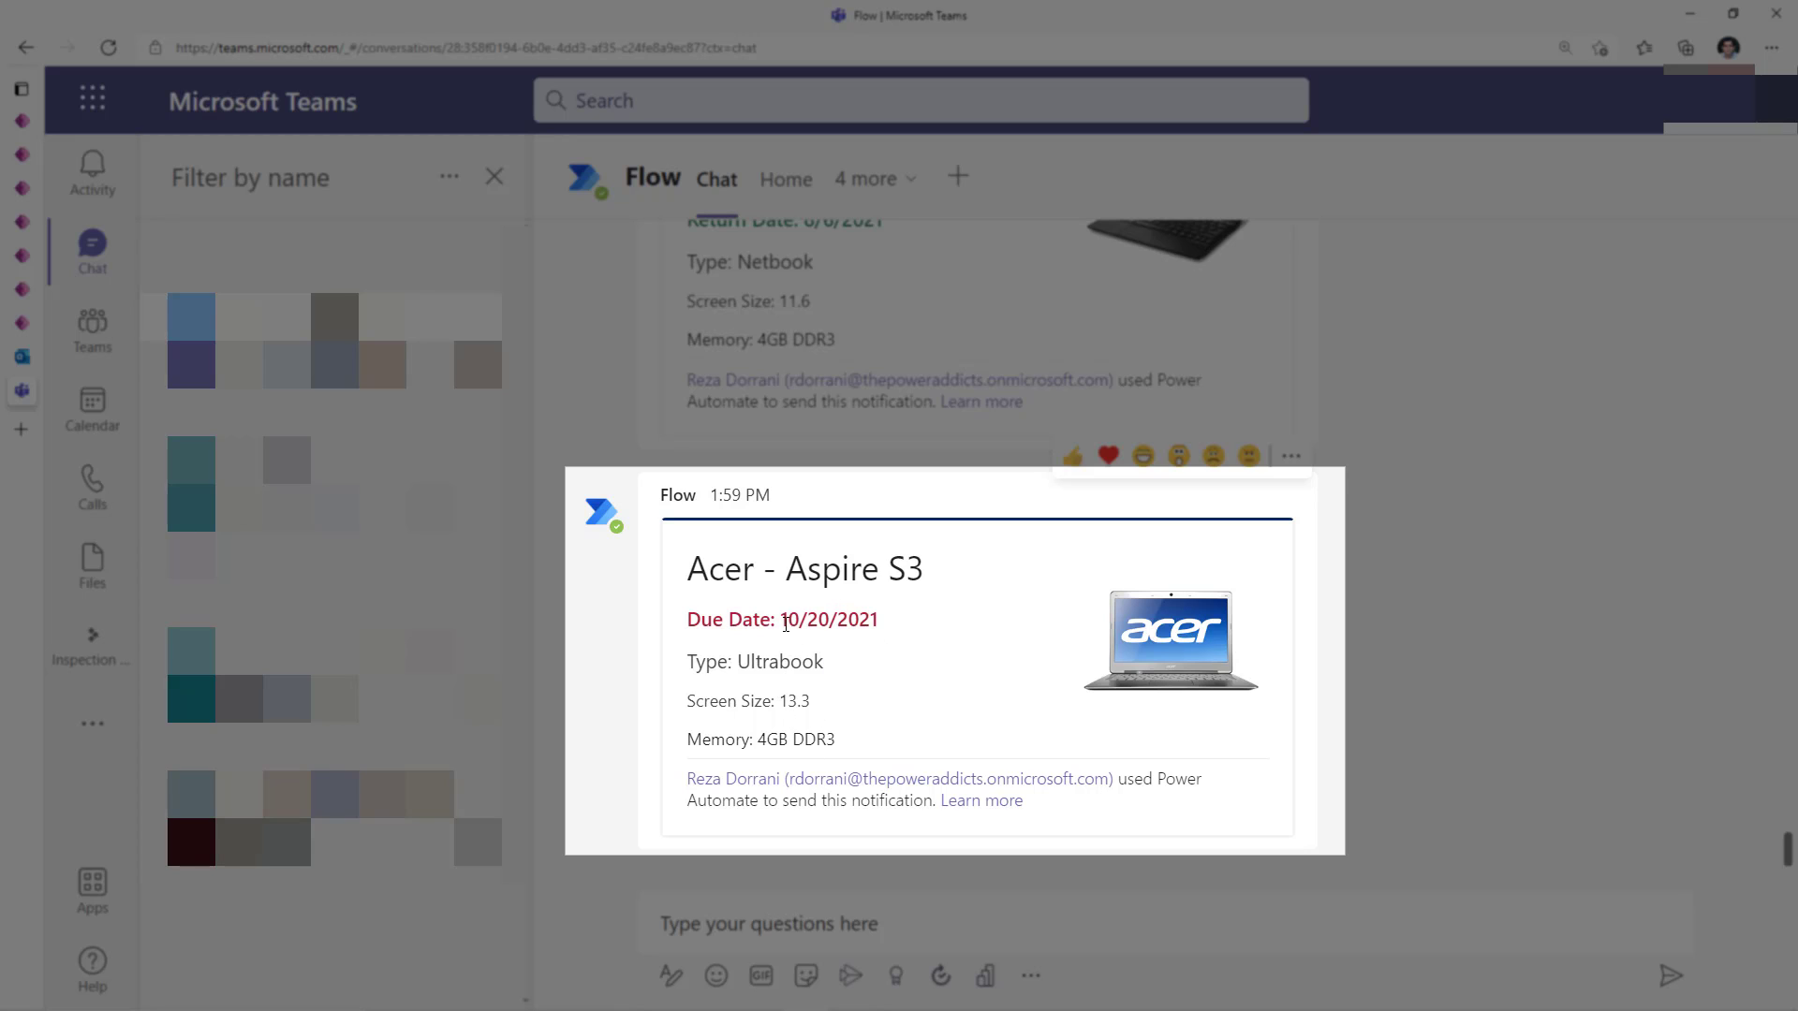
{"action": "left_click_drag", "start_coordinate": [780, 619], "coordinate": [907, 650]}
{"action": "left_click", "coordinate": [875, 642]}
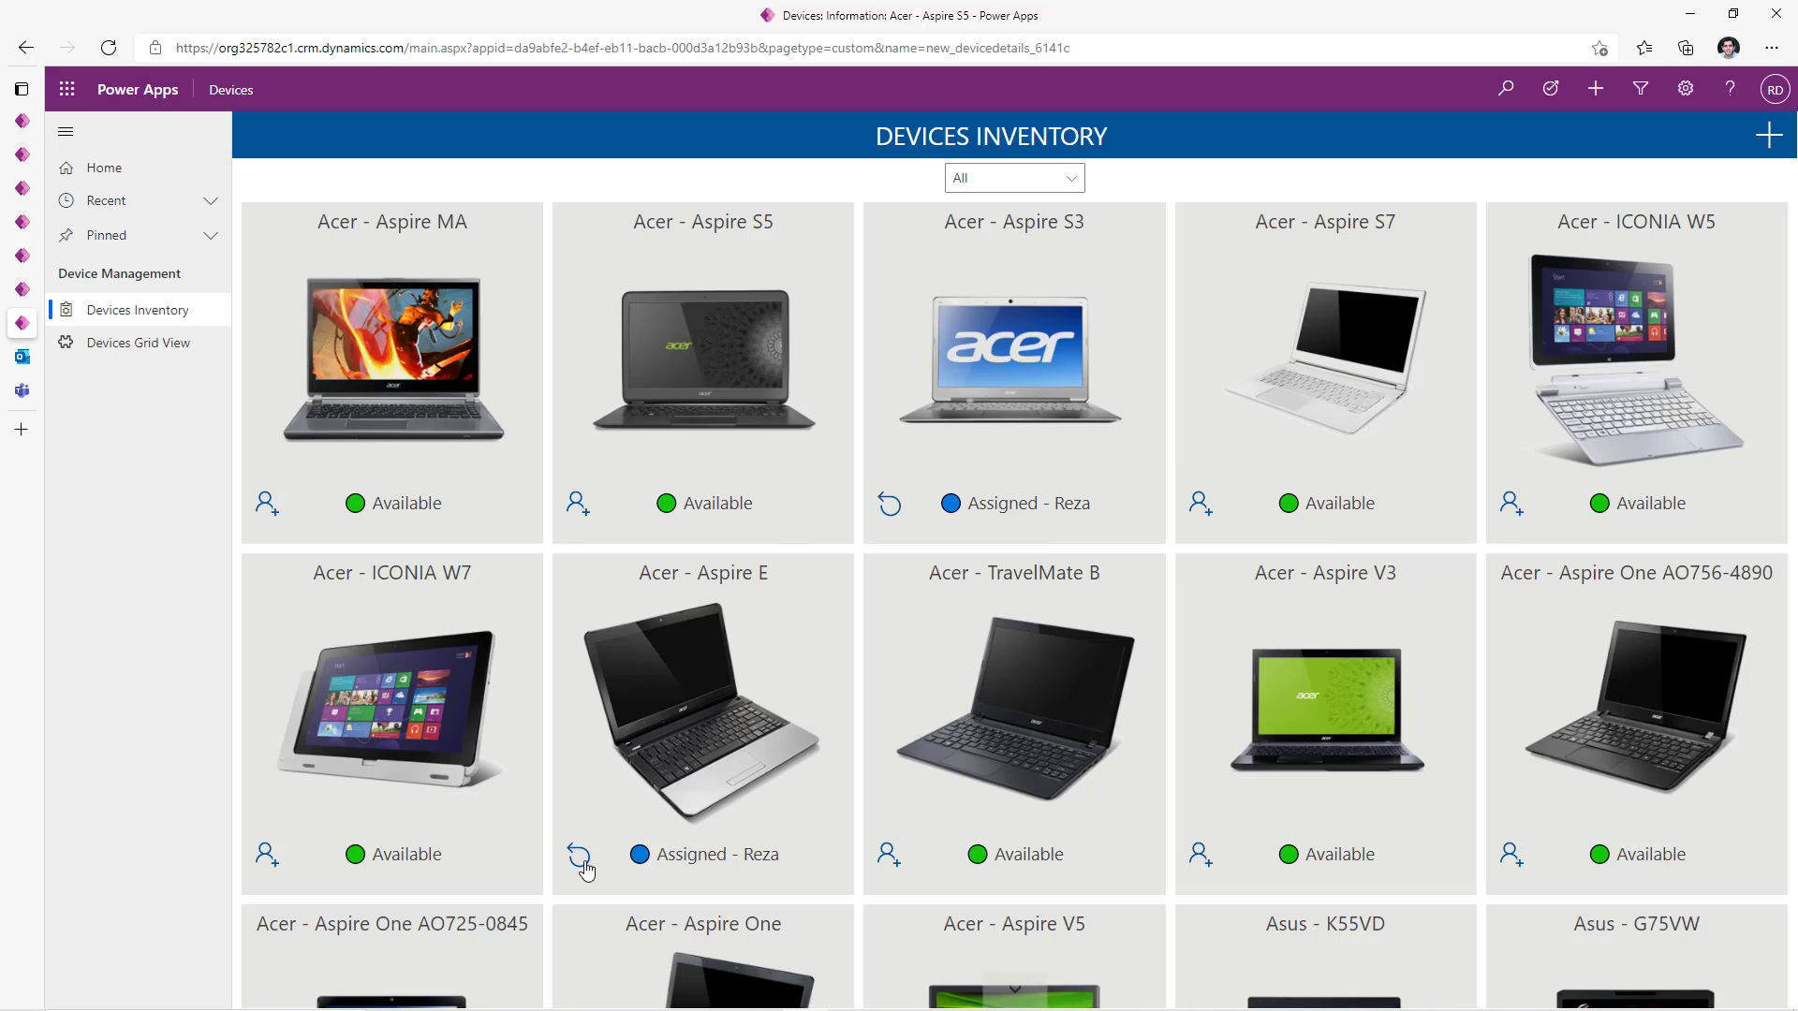
- Filter the inventory to Assigned devices, return Asus - ET2300INTI, and go to the Devices grid
{"action": "left_click", "coordinate": [1014, 178]}
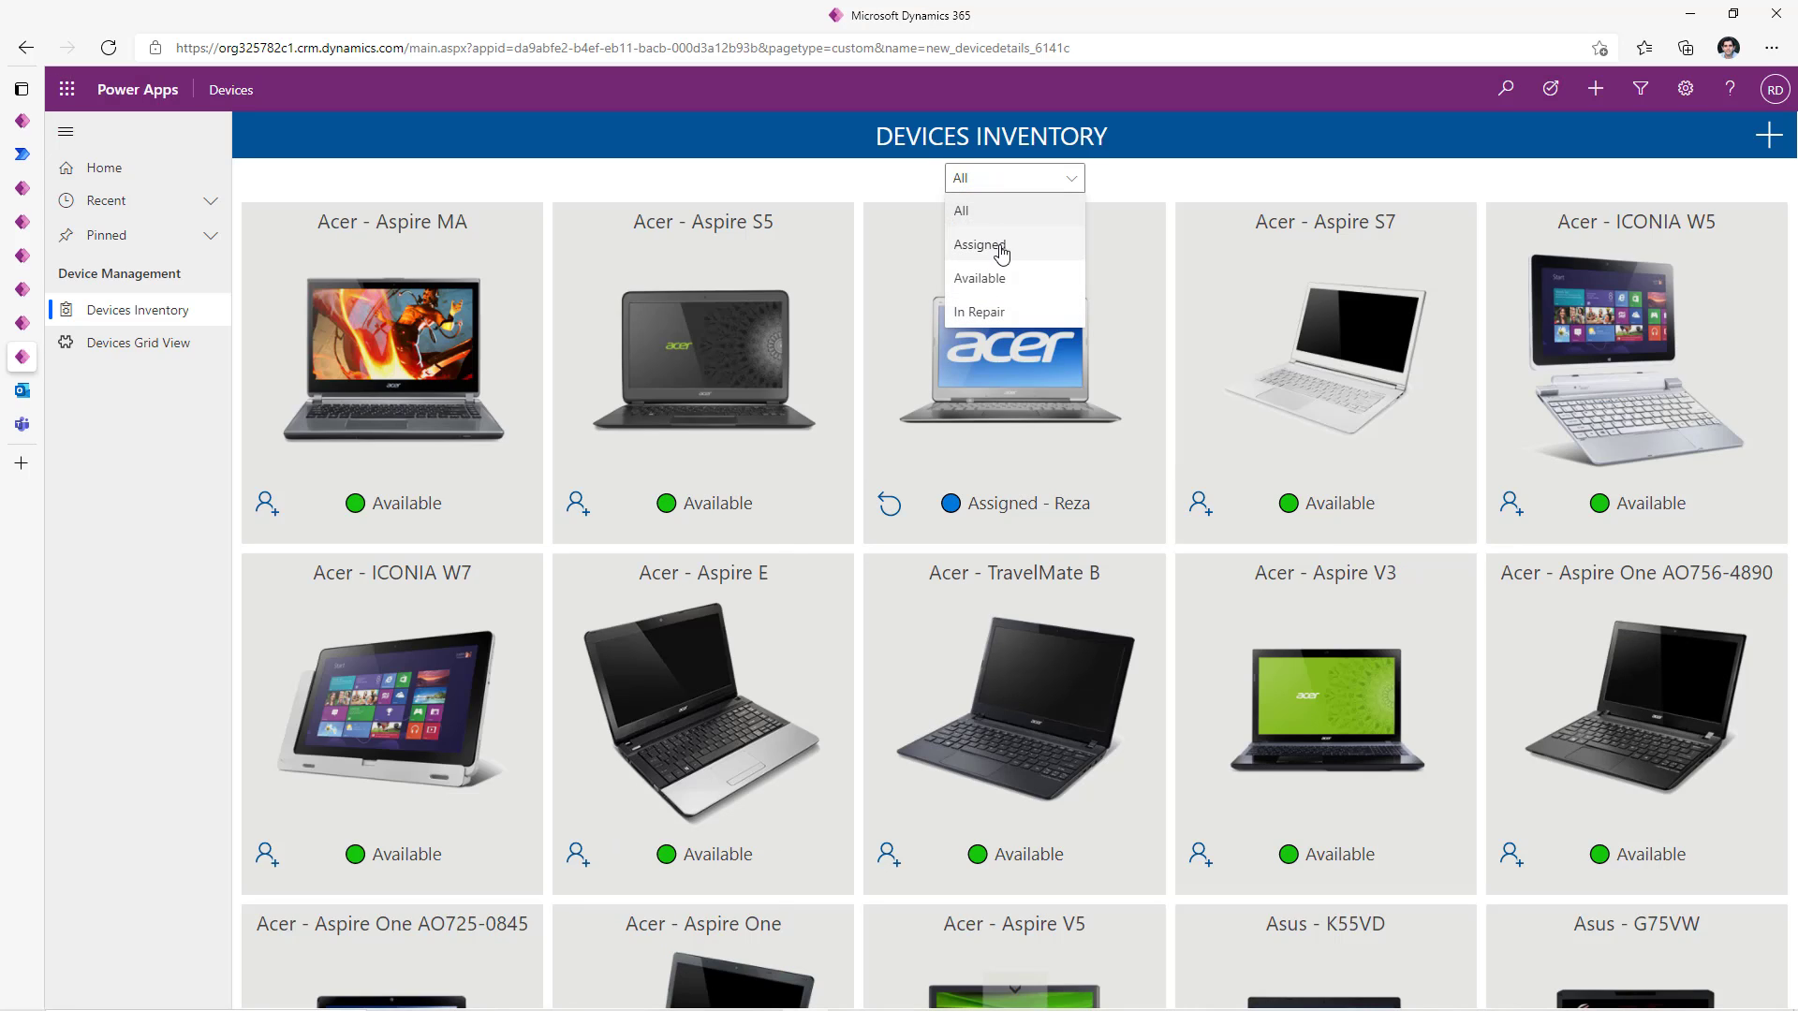
{"action": "left_click", "coordinate": [1002, 251]}
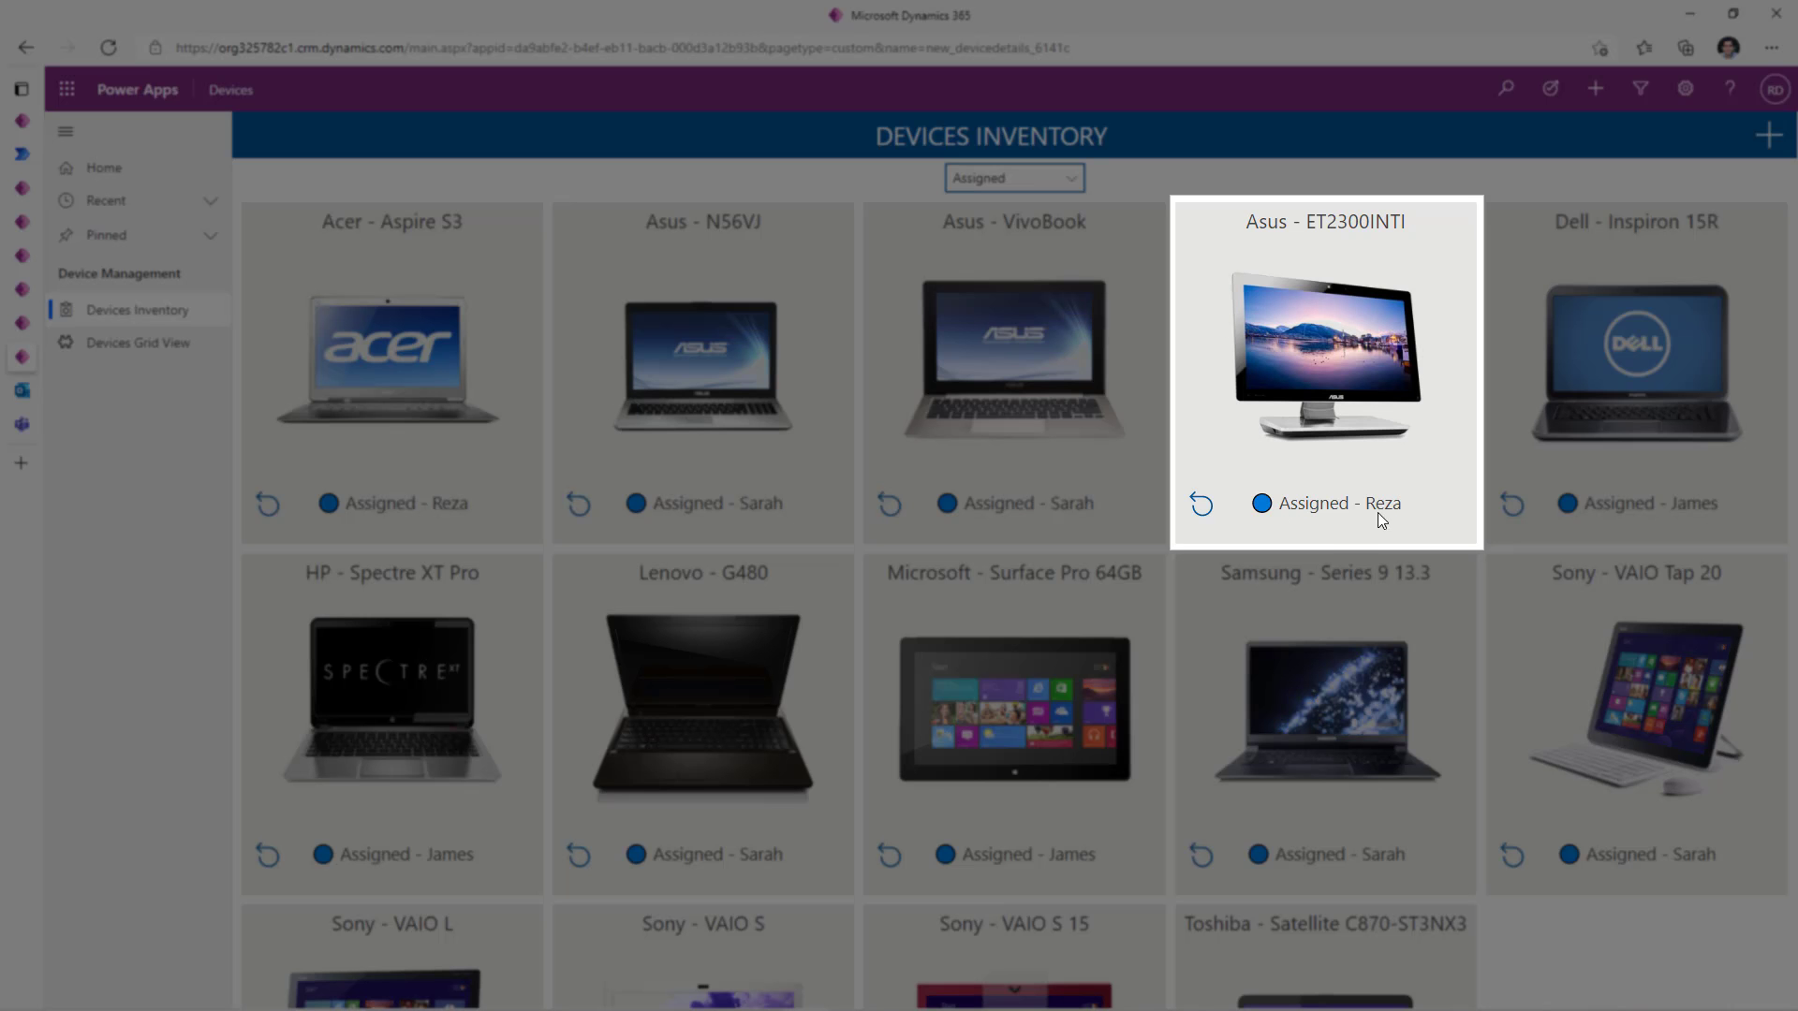
{"action": "left_click", "coordinate": [1201, 511]}
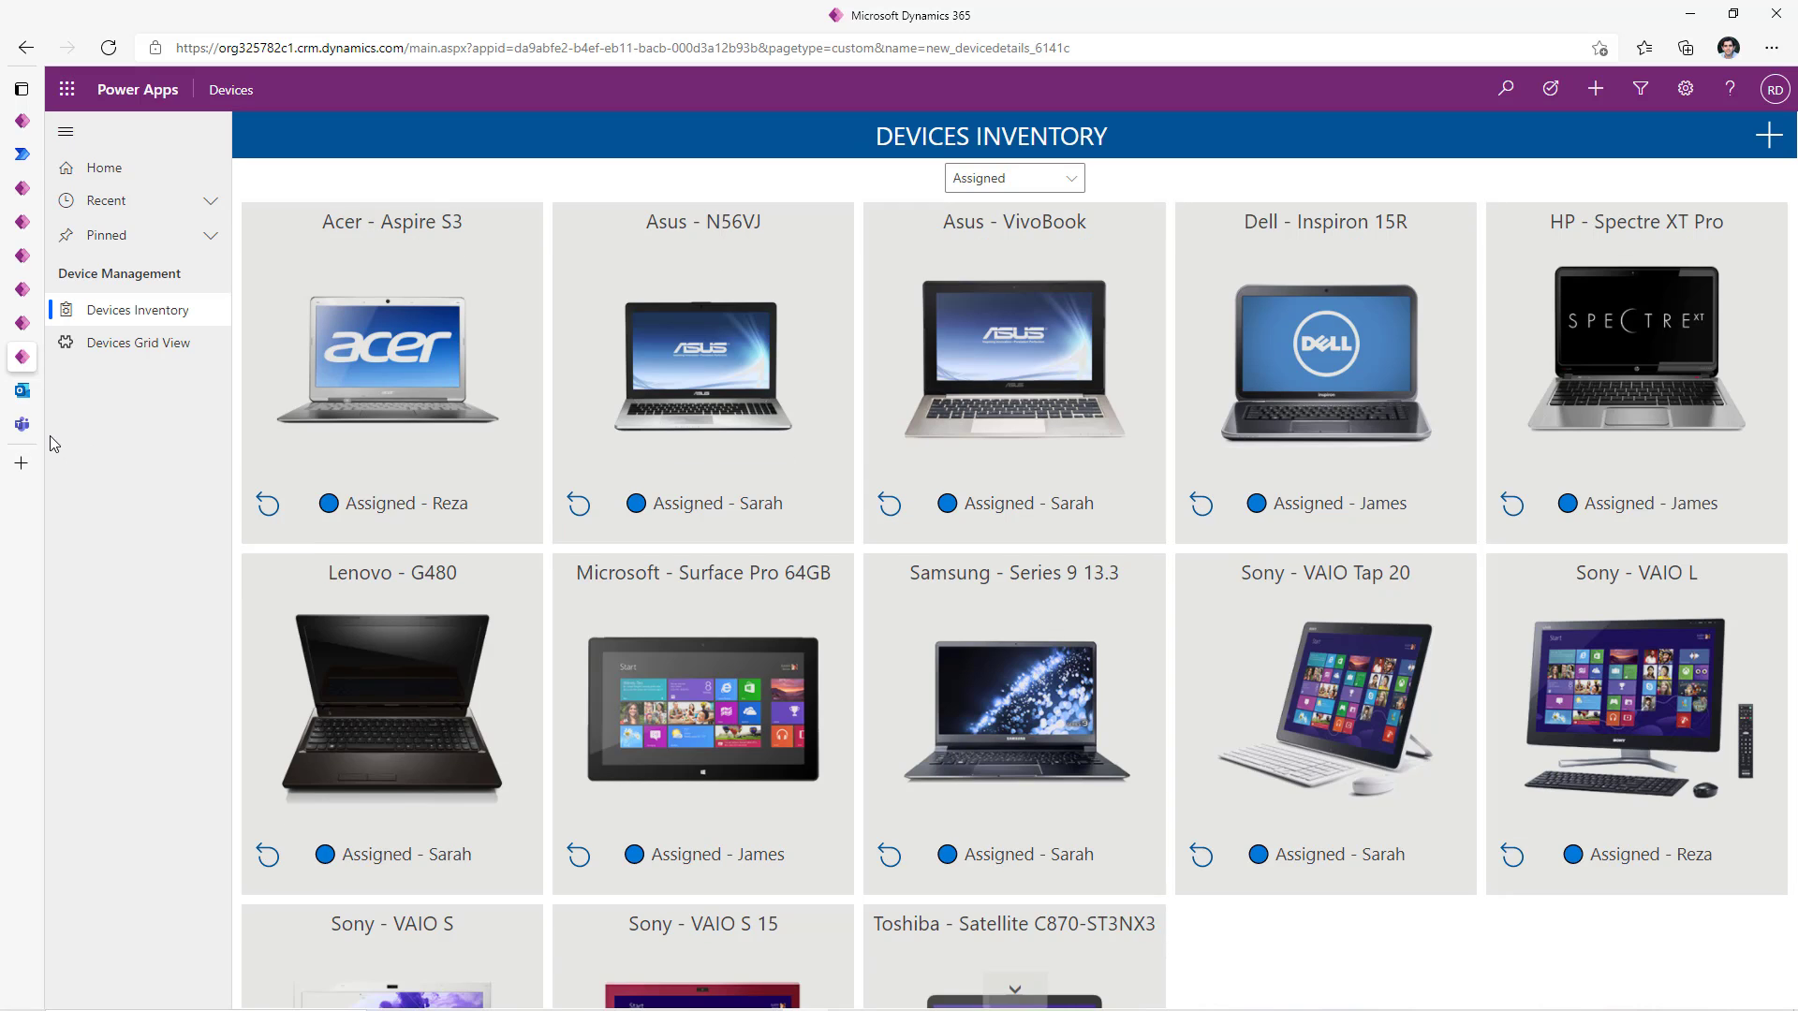
{"action": "left_click", "coordinate": [22, 425]}
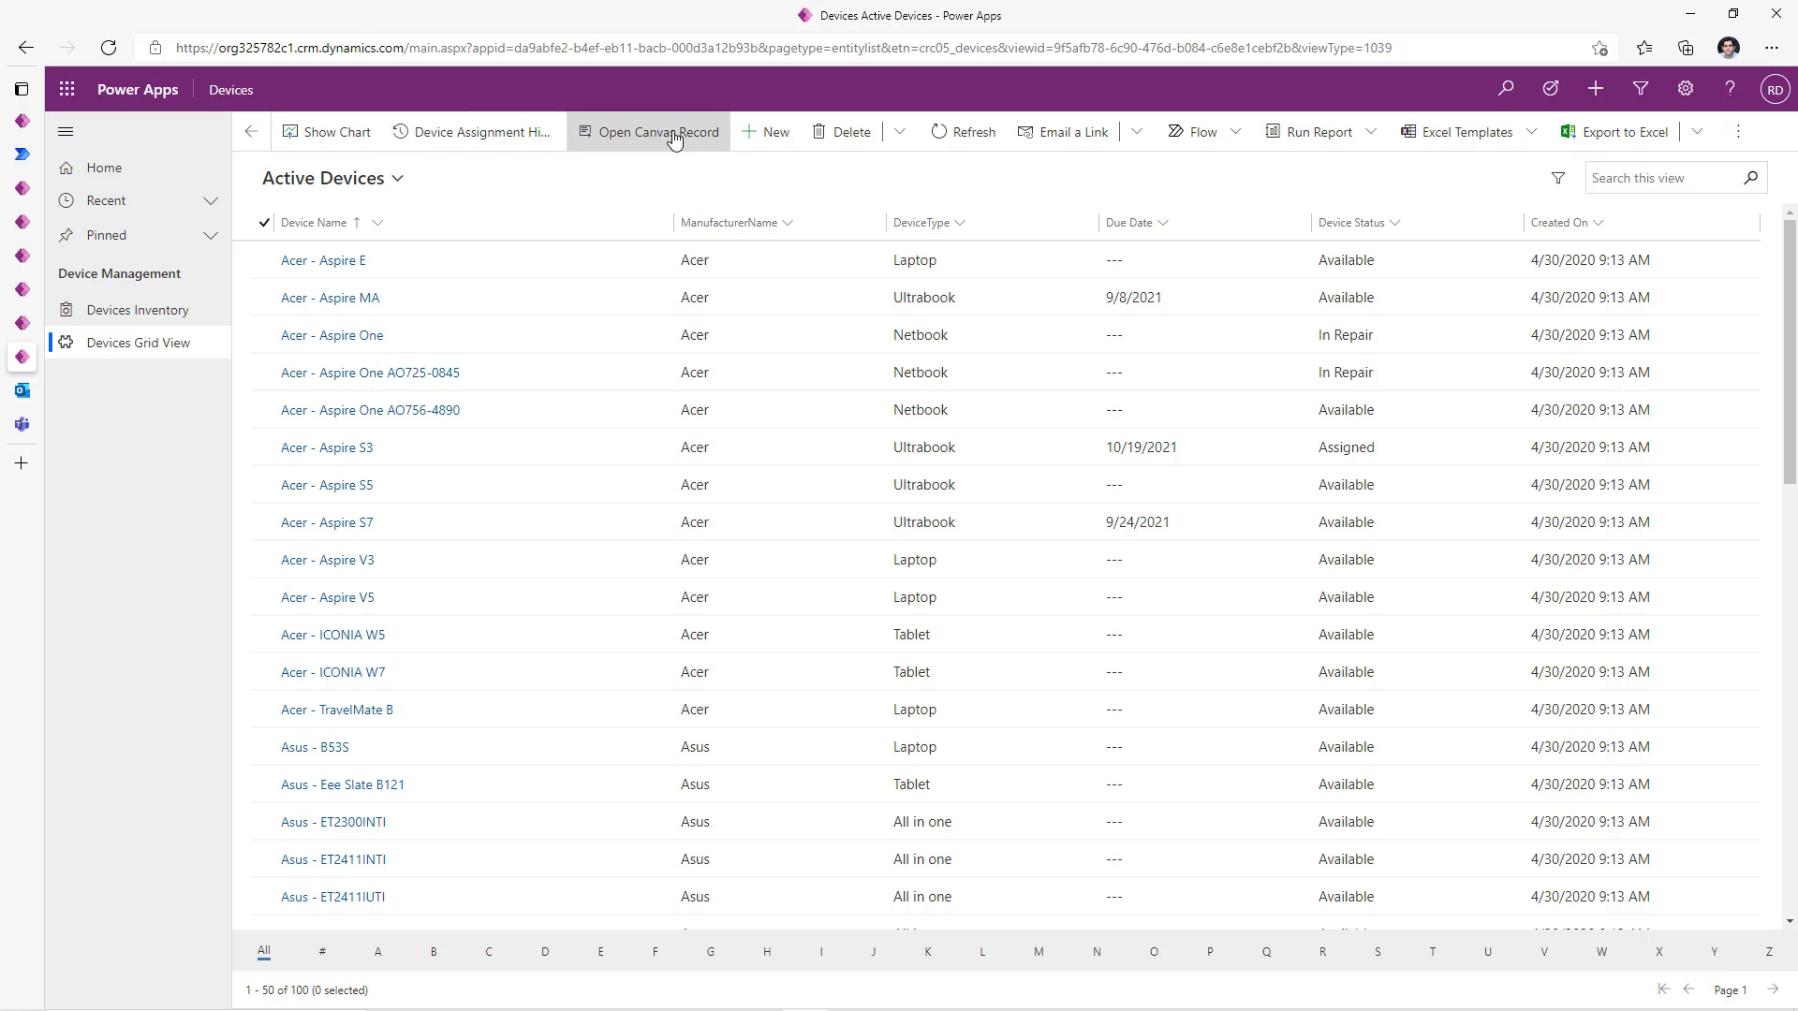
{"action": "left_click", "coordinate": [265, 485]}
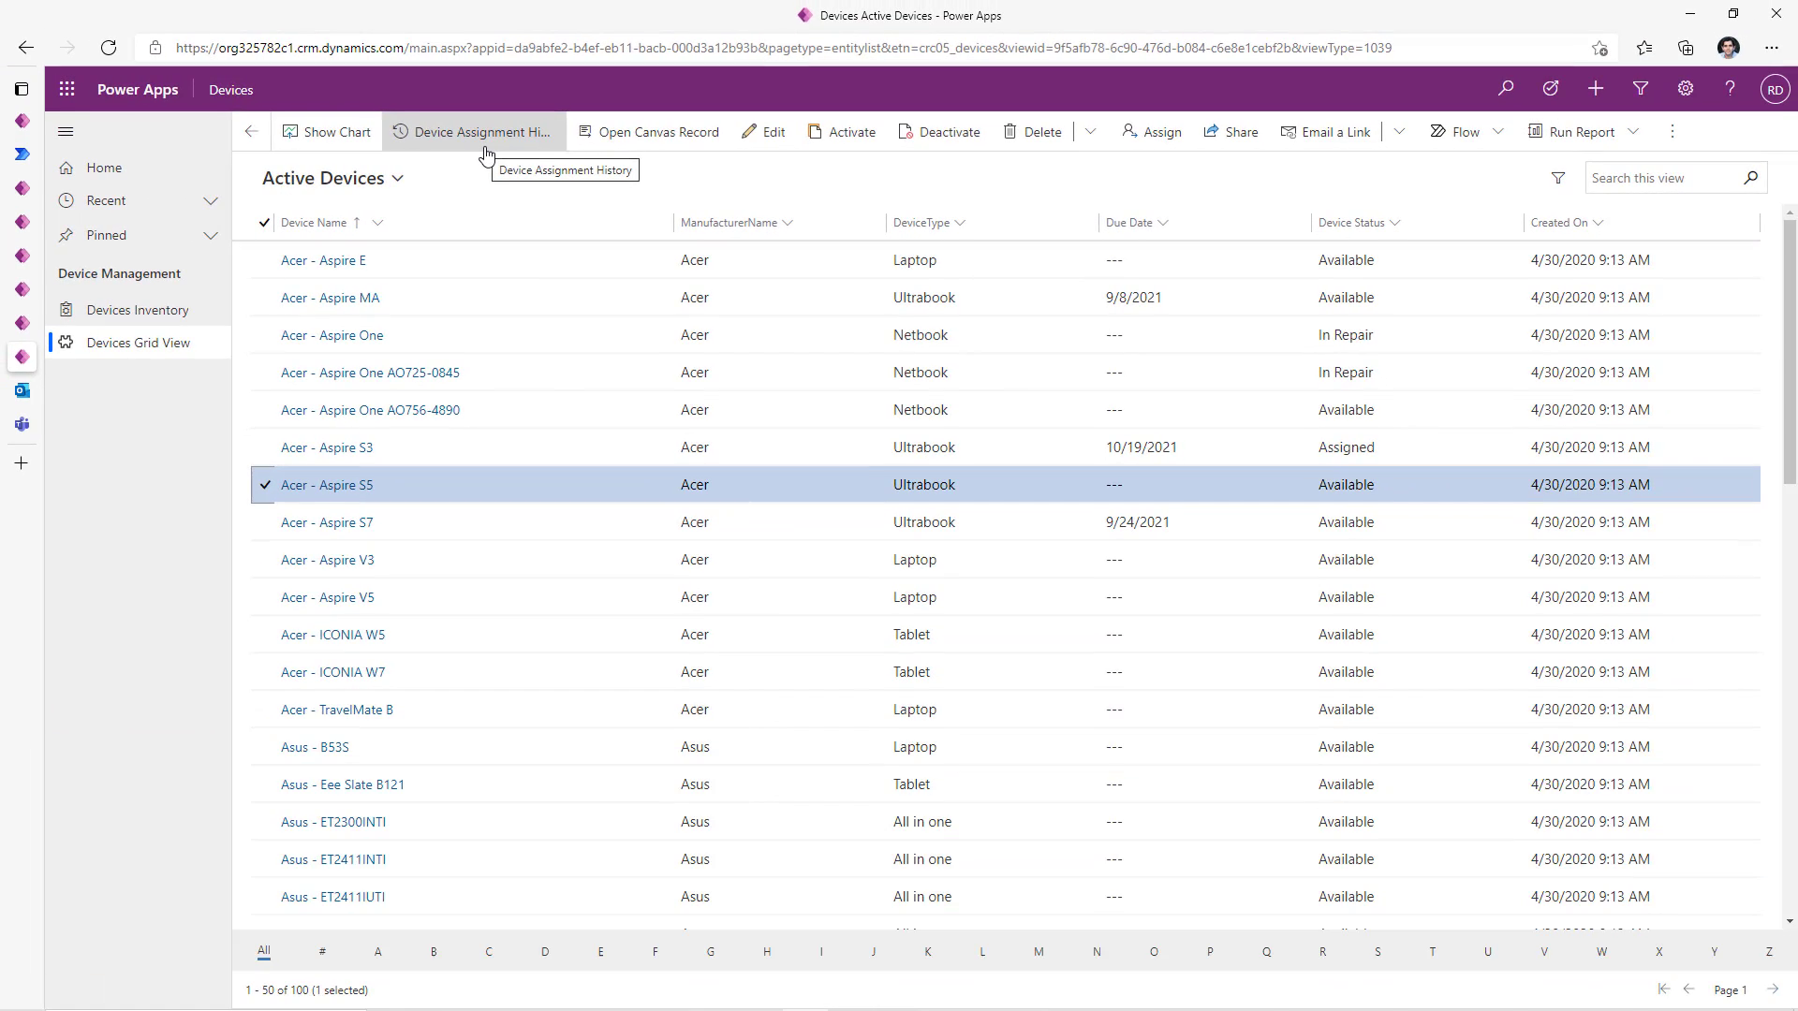
{"action": "left_click", "coordinate": [352, 140]}
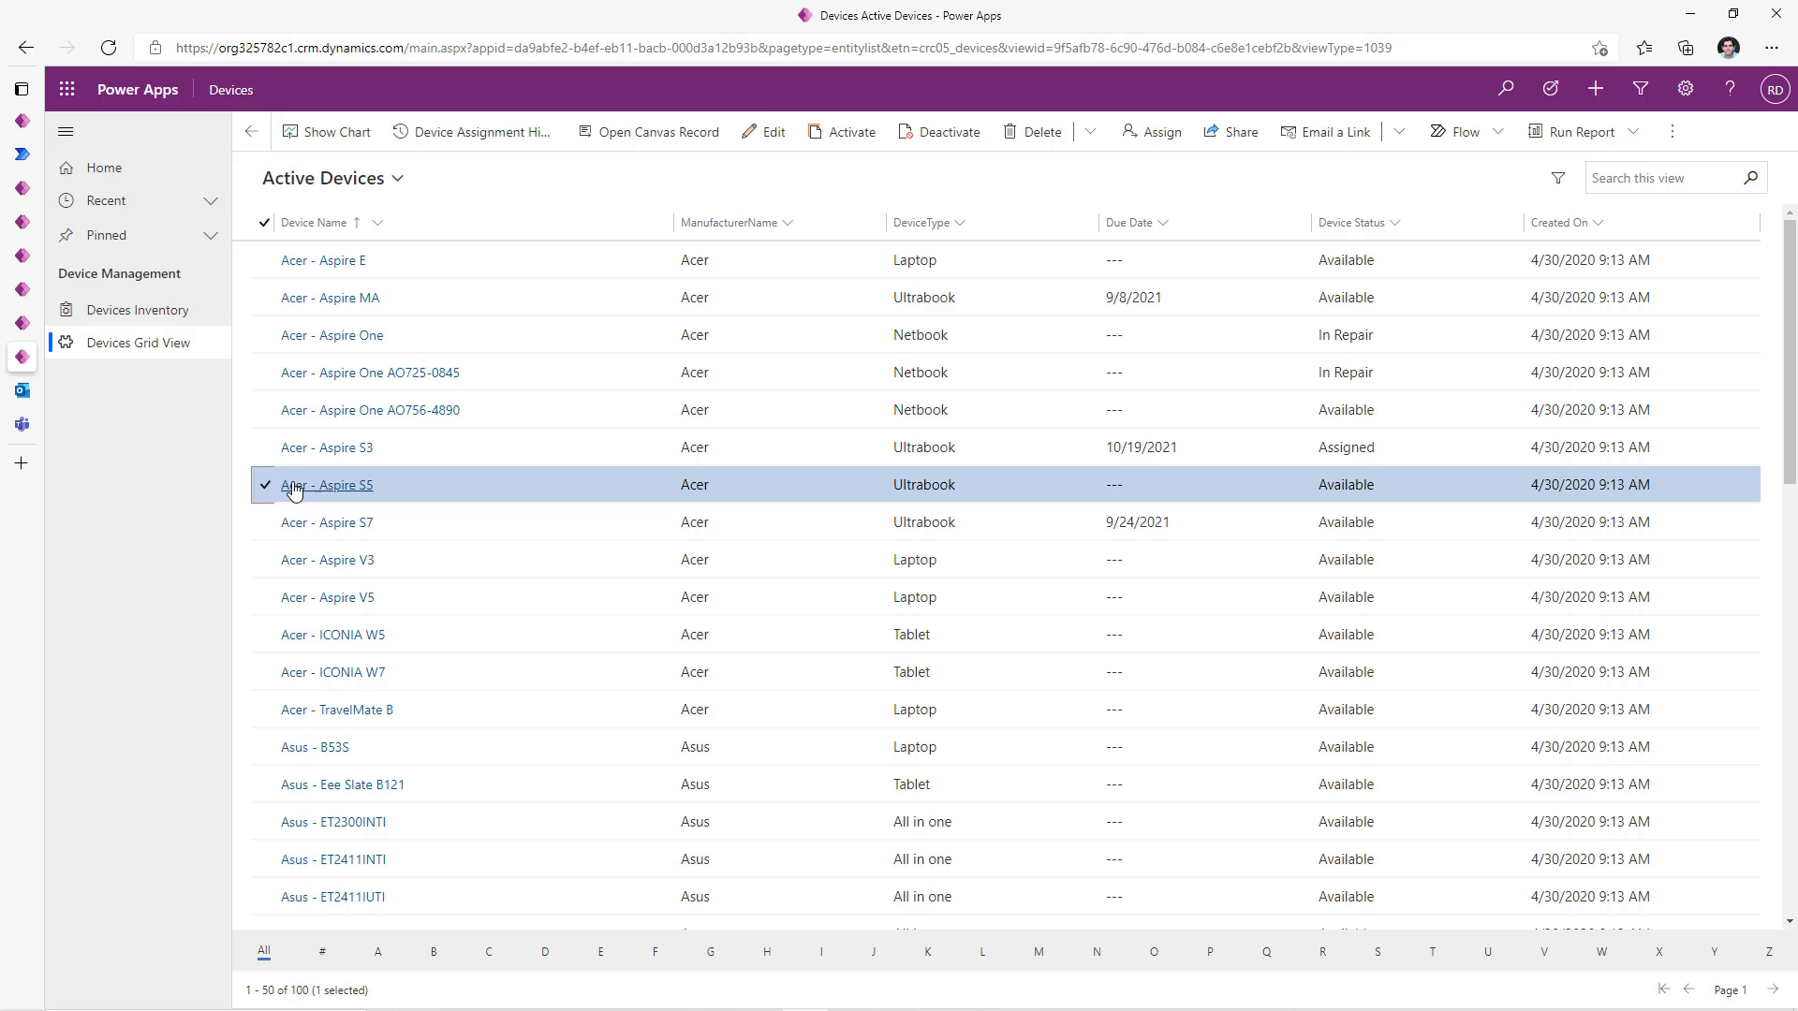
{"action": "left_click", "coordinate": [263, 336]}
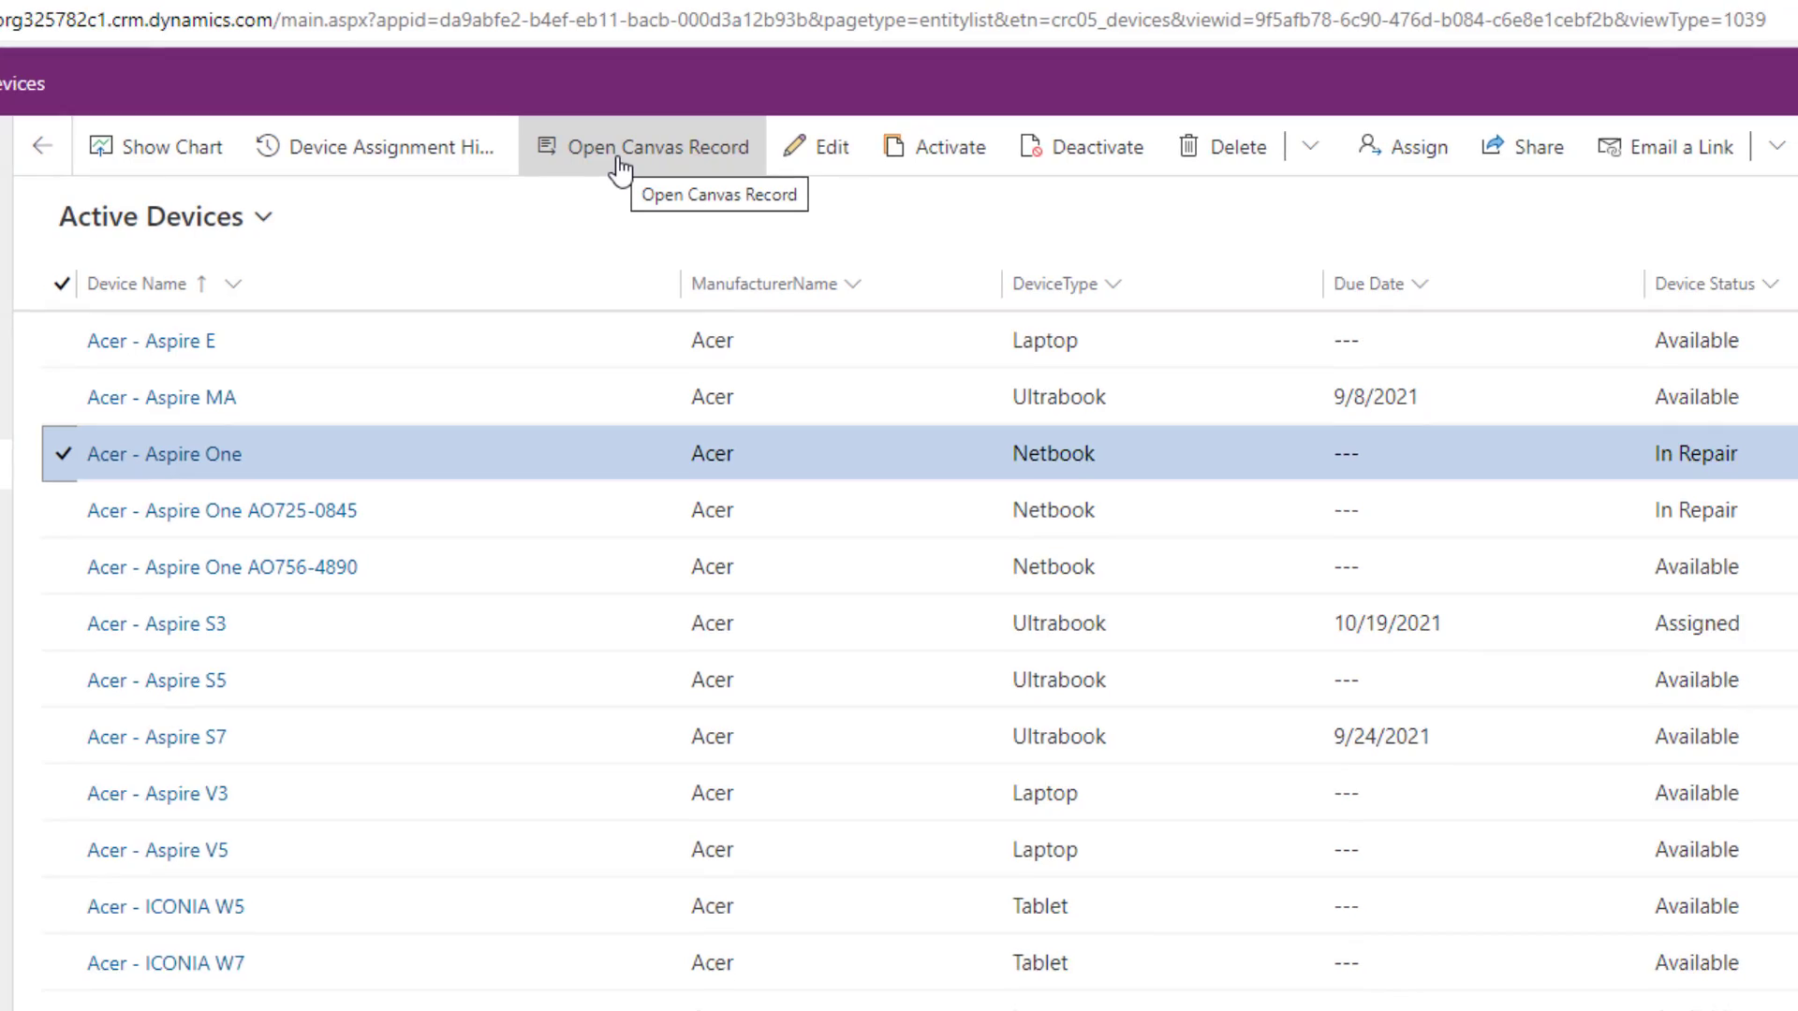
{"action": "left_click", "coordinate": [618, 159]}
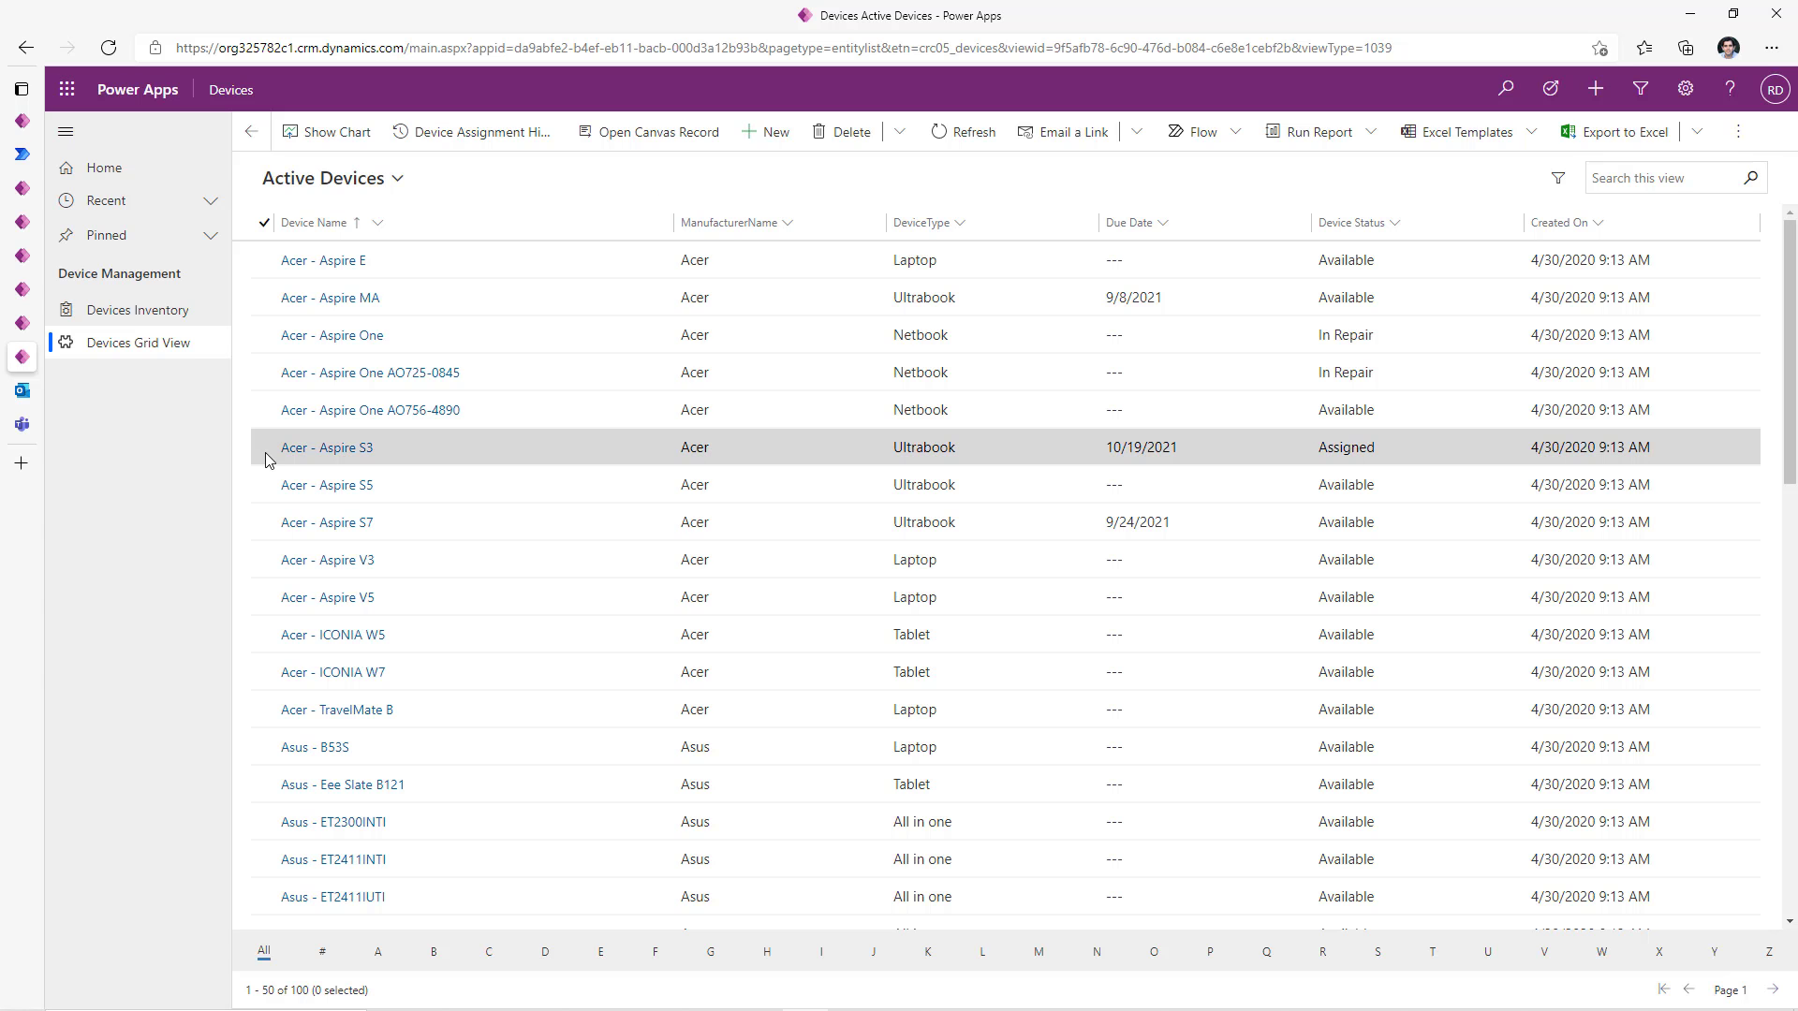
{"action": "left_click", "coordinate": [265, 451]}
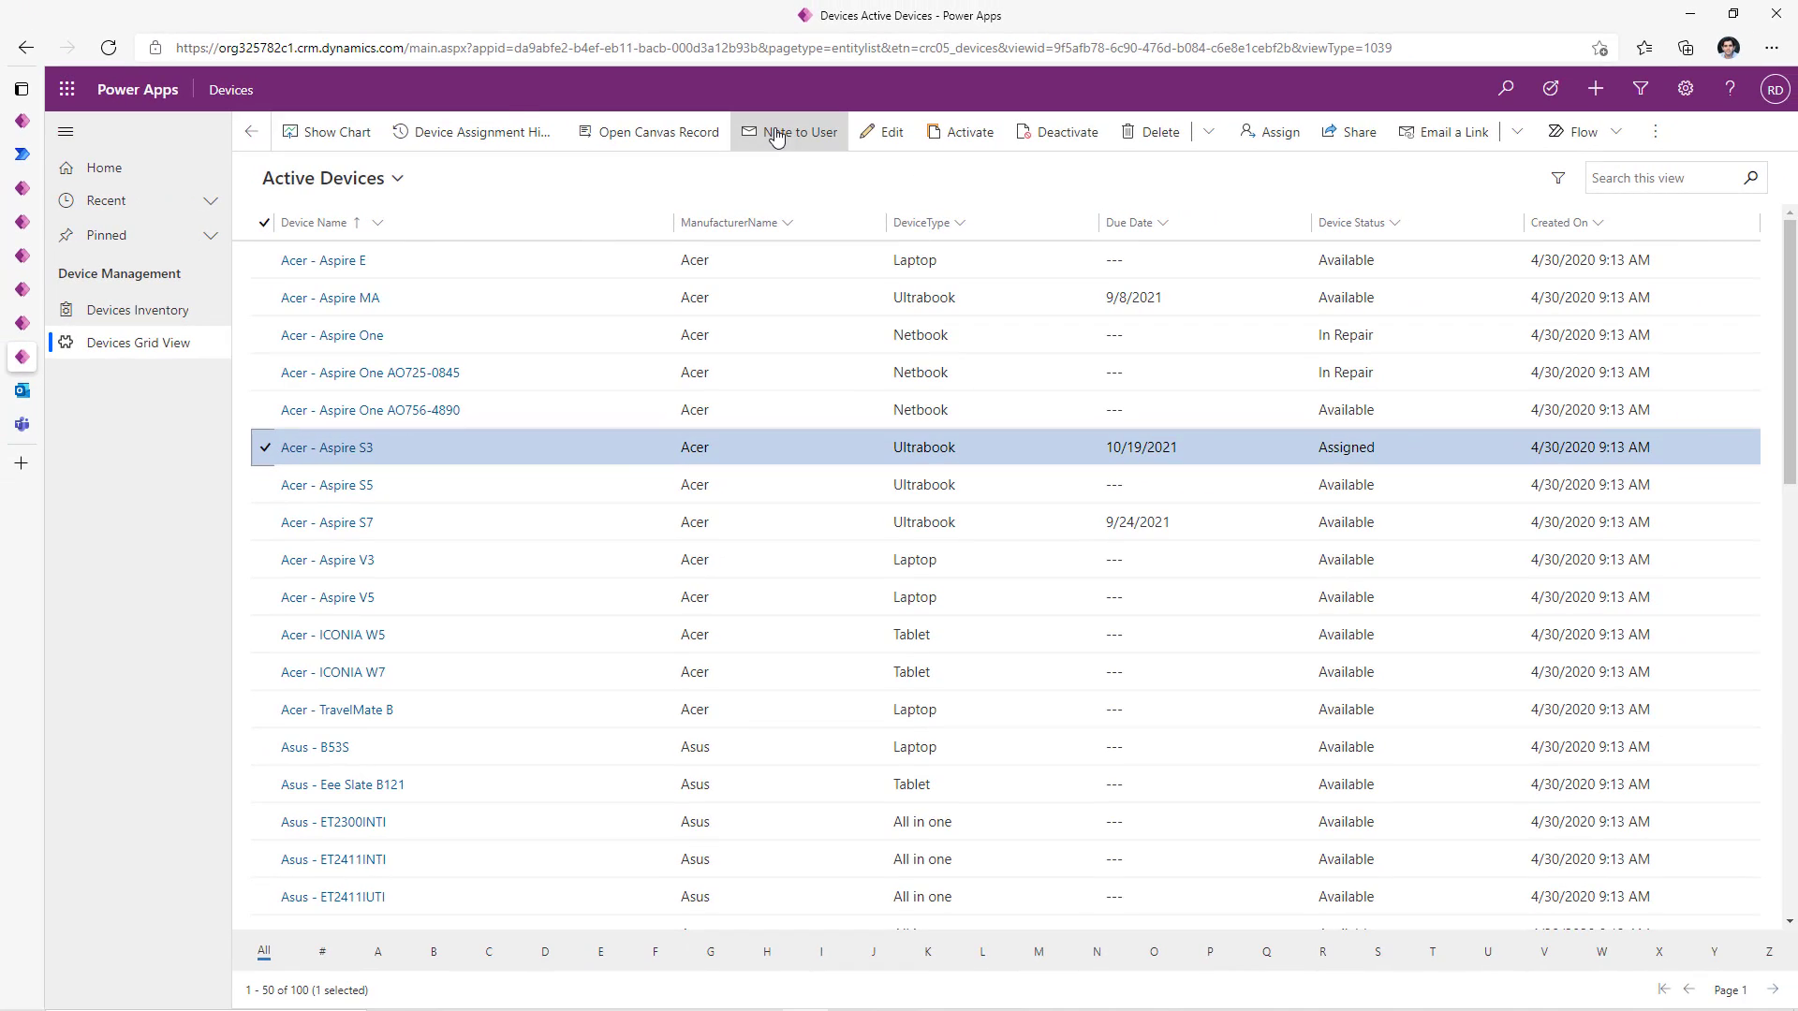
- Send the note 'Do you need any upgrades?' to the user assigned Acer - Aspire S3
{"action": "left_click", "coordinate": [775, 133]}
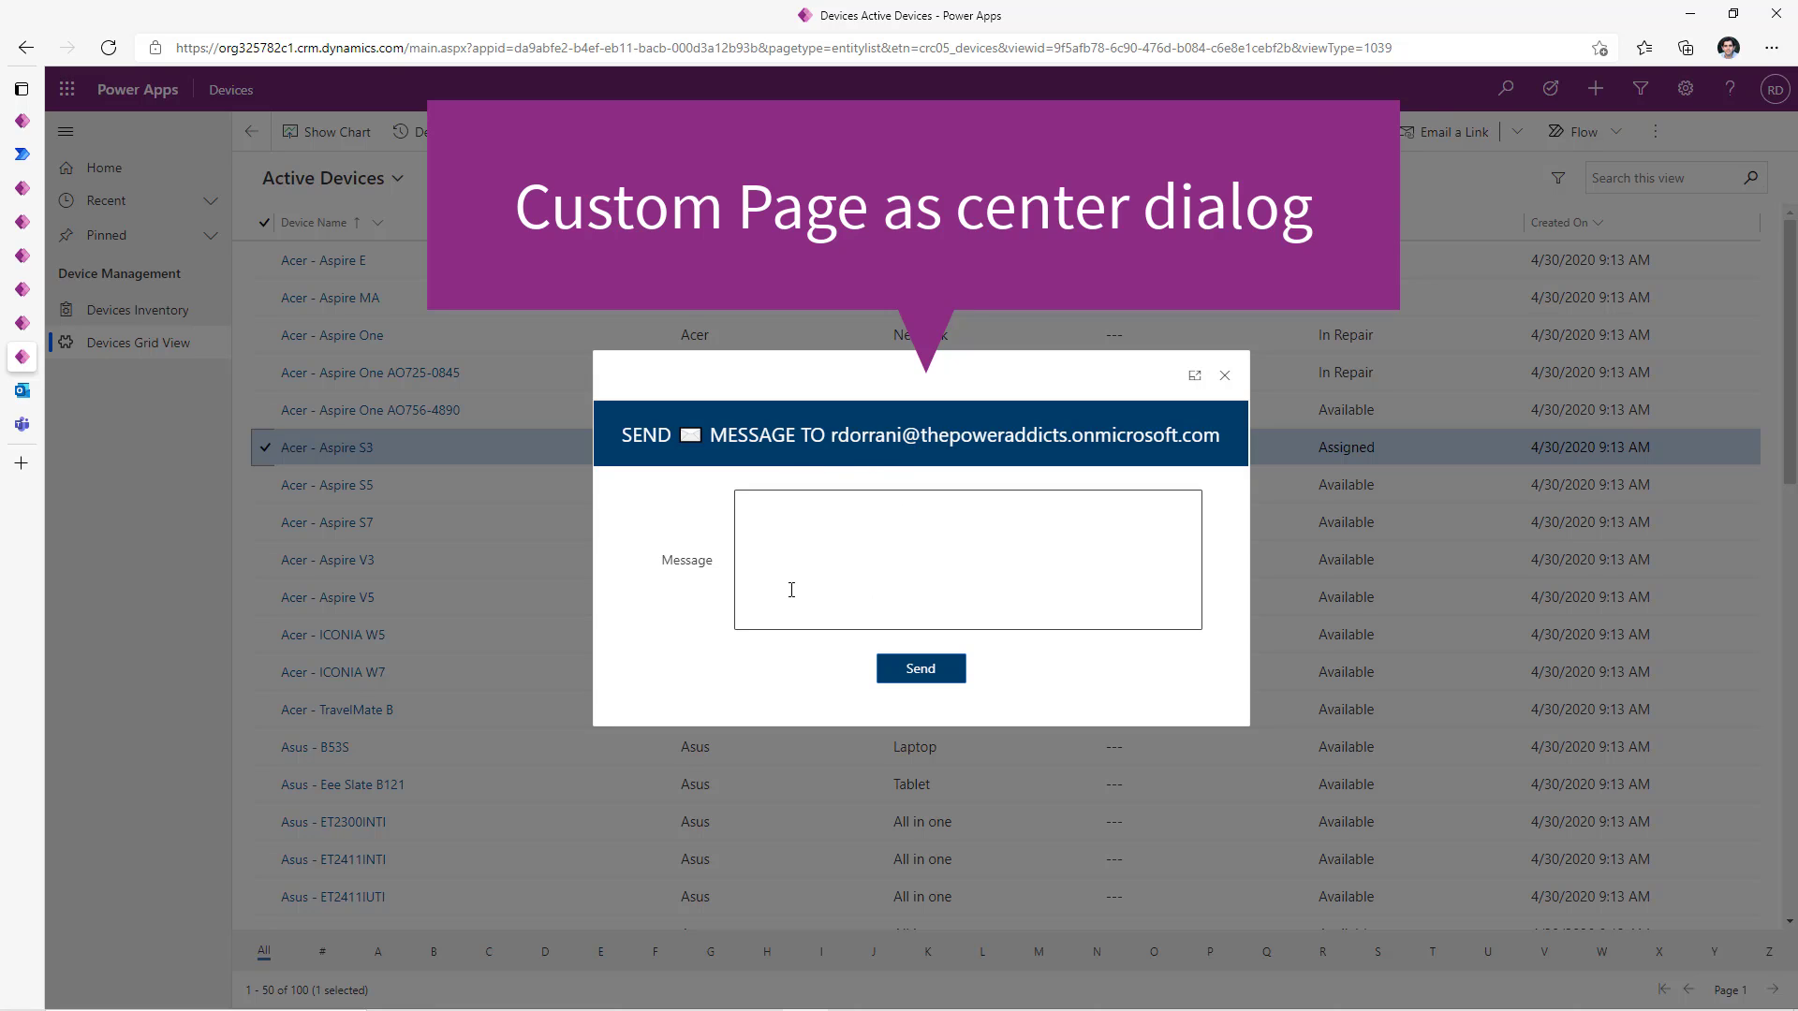
{"action": "left_click", "coordinate": [890, 596]}
{"action": "type", "text": "Do you need any upgrades?"}
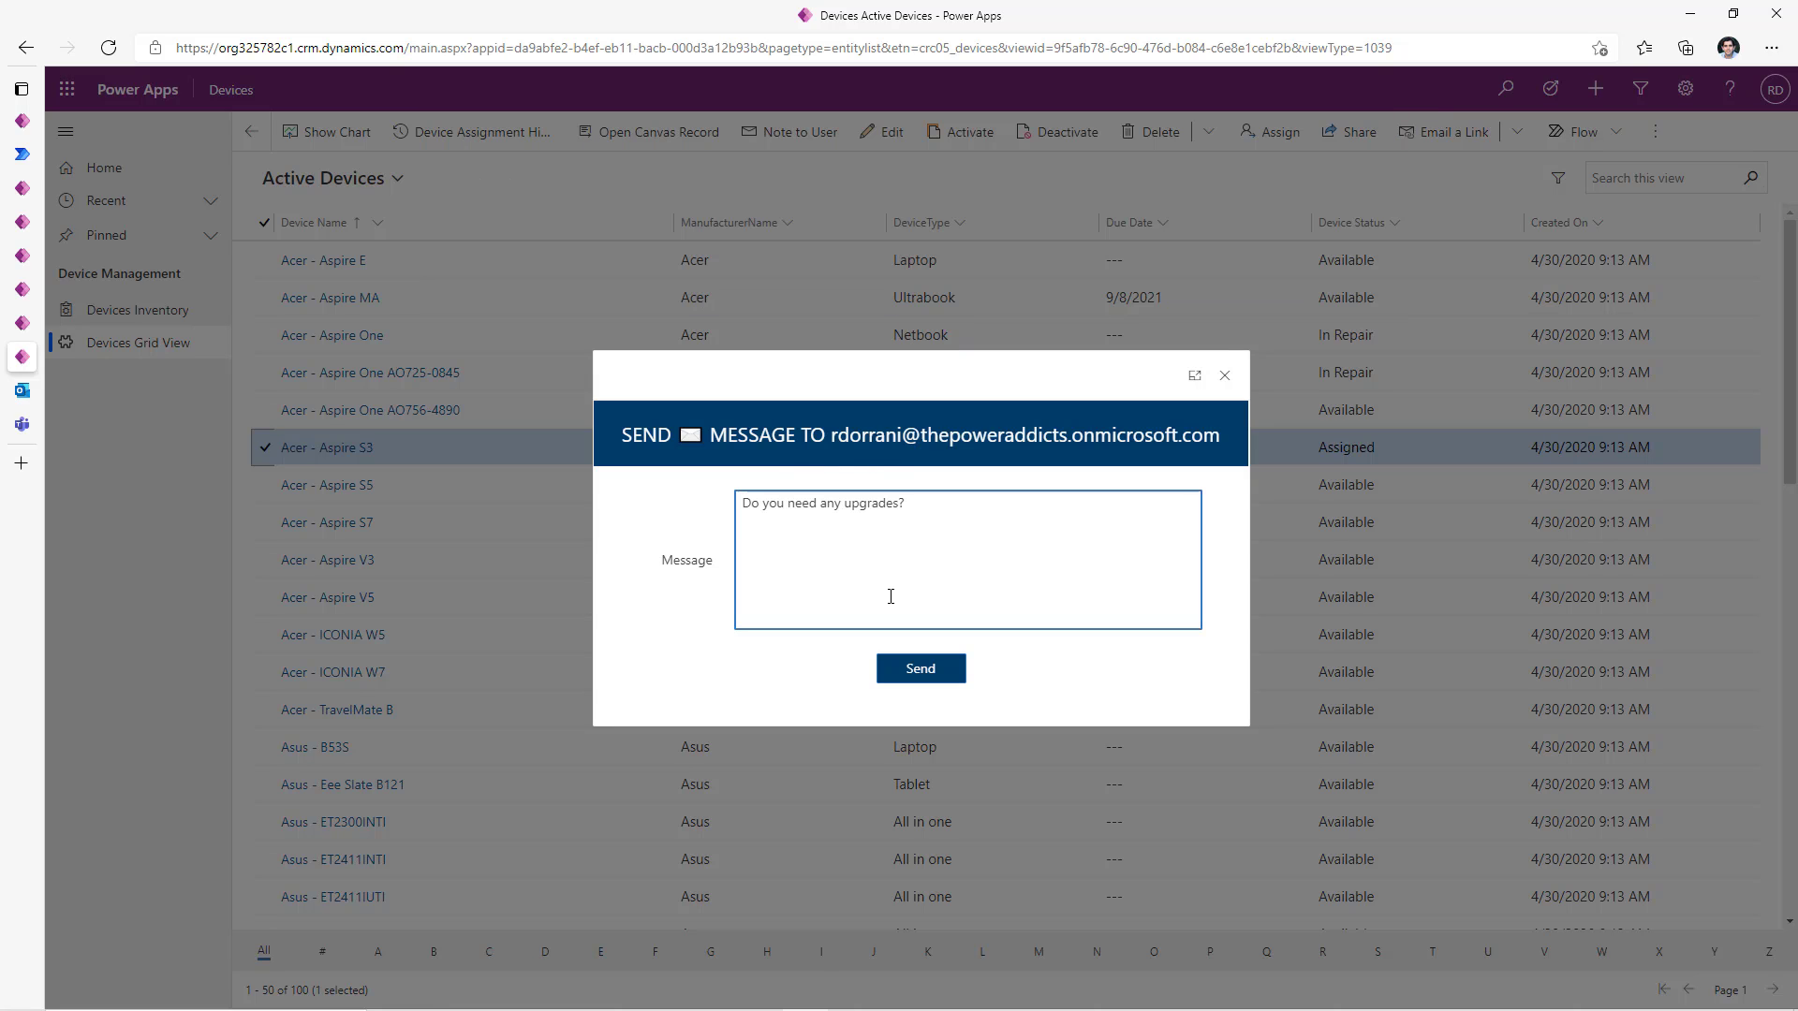
{"action": "left_click", "coordinate": [897, 680]}
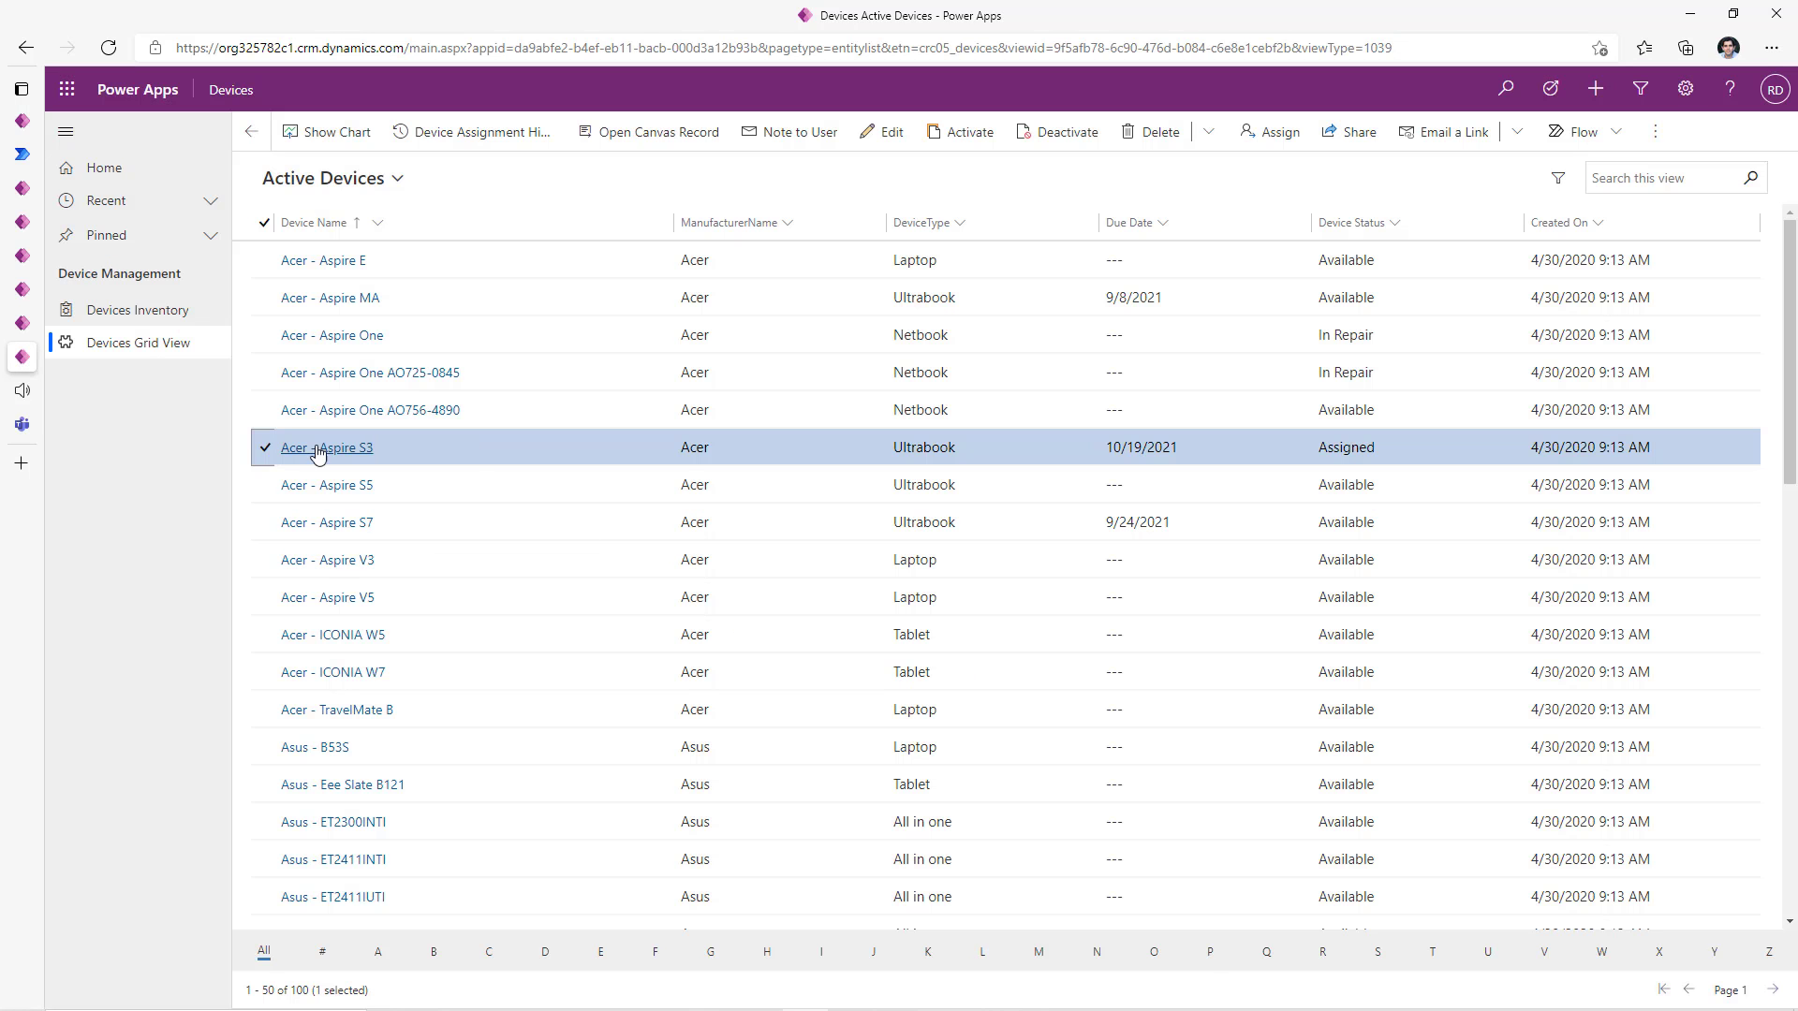
- Read the Acer - Aspire S3 email in the Outlook inbox, highlighting the device name in its title
{"action": "mouse_move", "coordinate": [23, 391]}
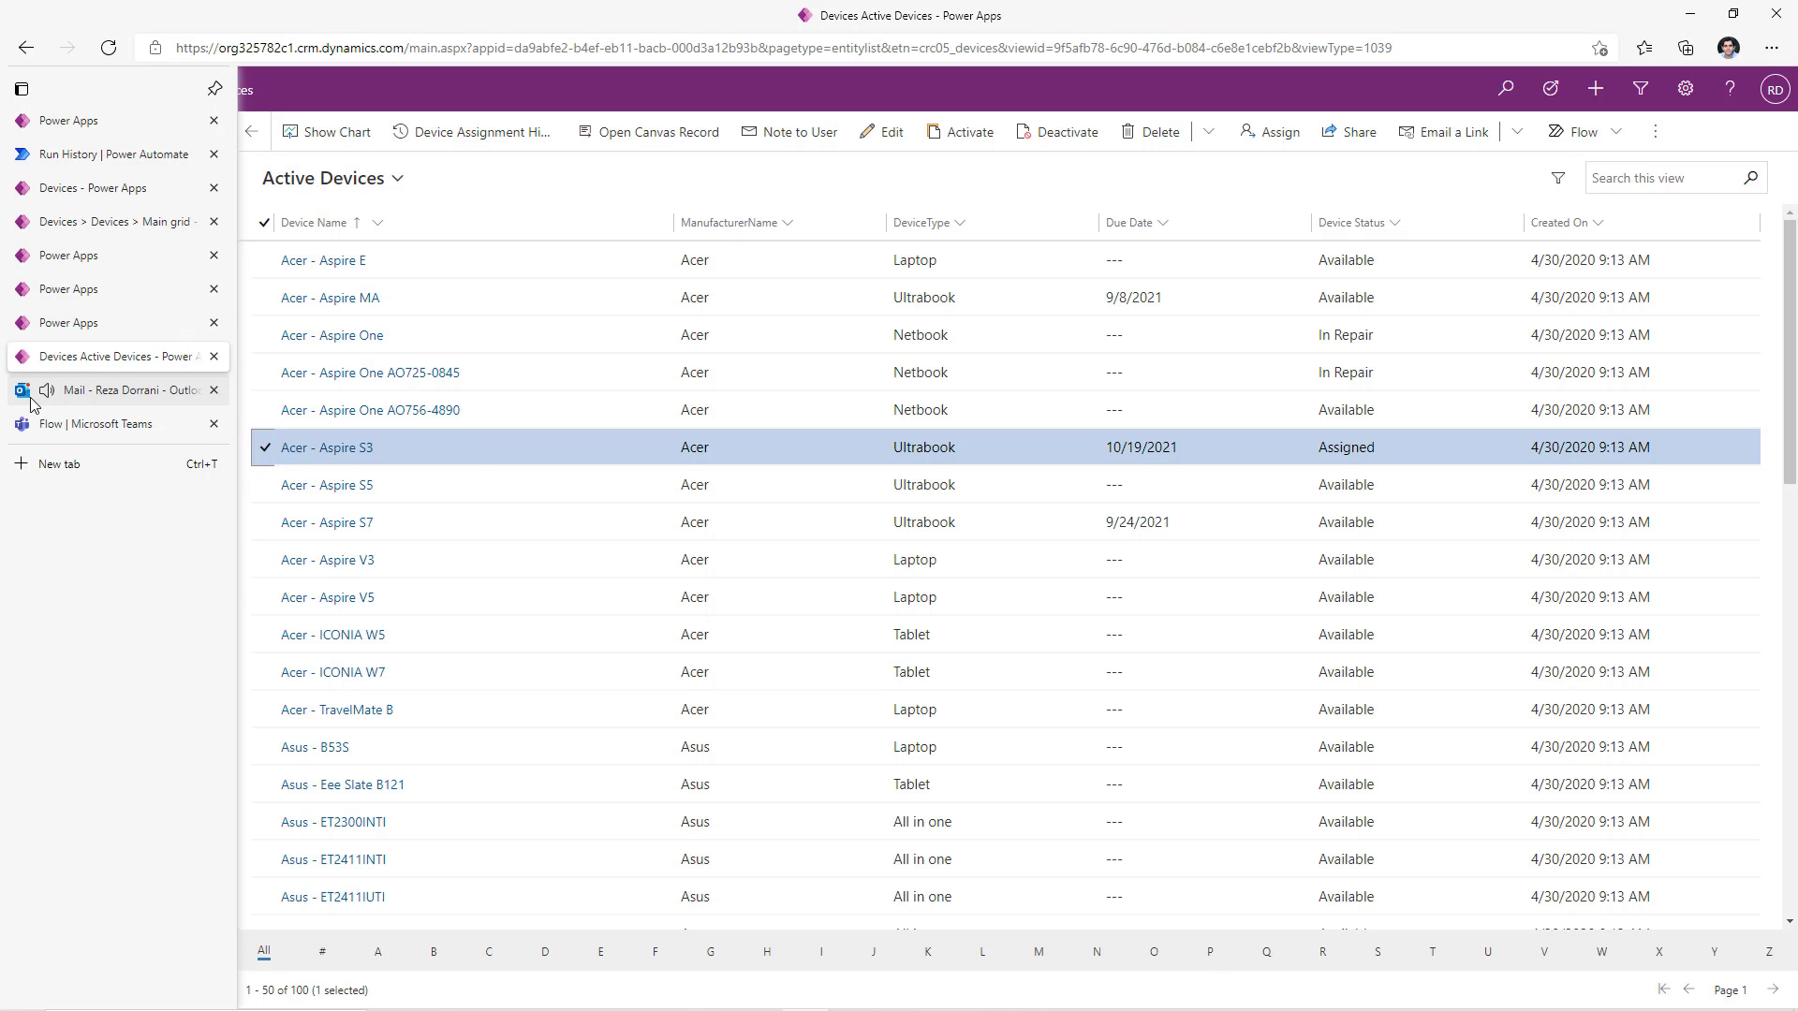
{"action": "left_click", "coordinate": [138, 389]}
{"action": "left_click", "coordinate": [622, 383]}
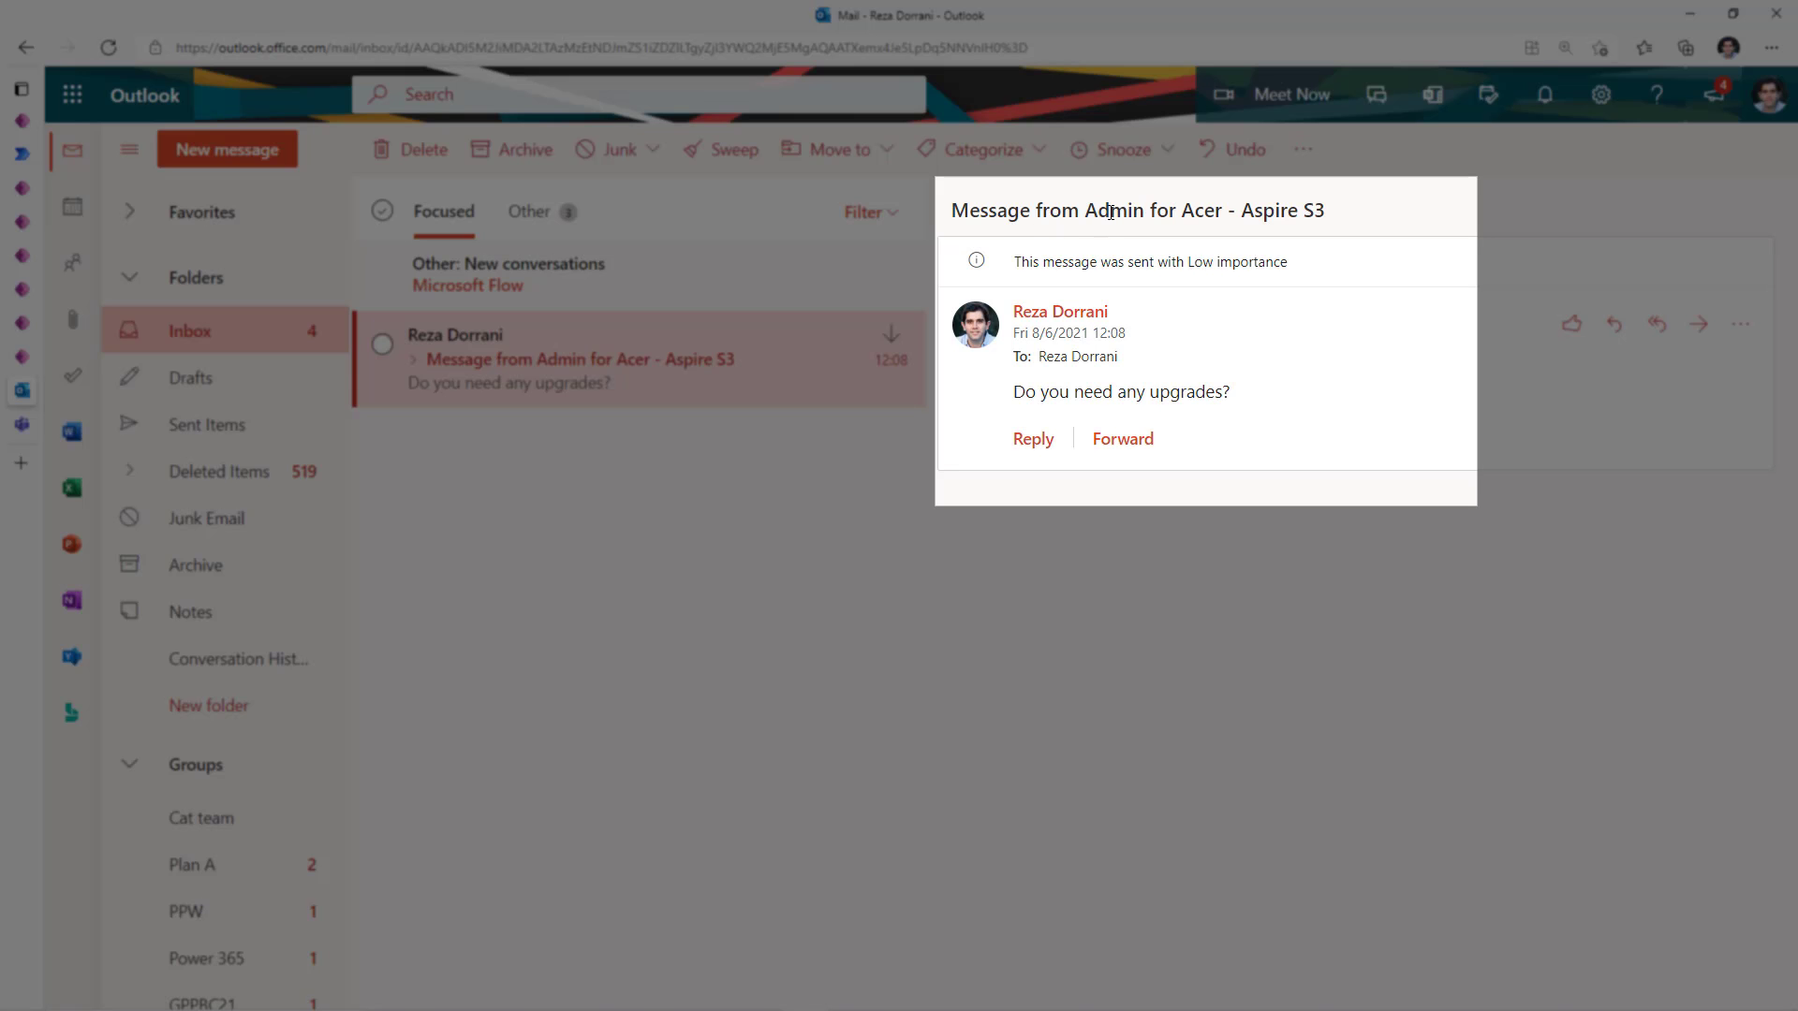
{"action": "left_click_drag", "start_coordinate": [1181, 210], "coordinate": [1326, 211]}
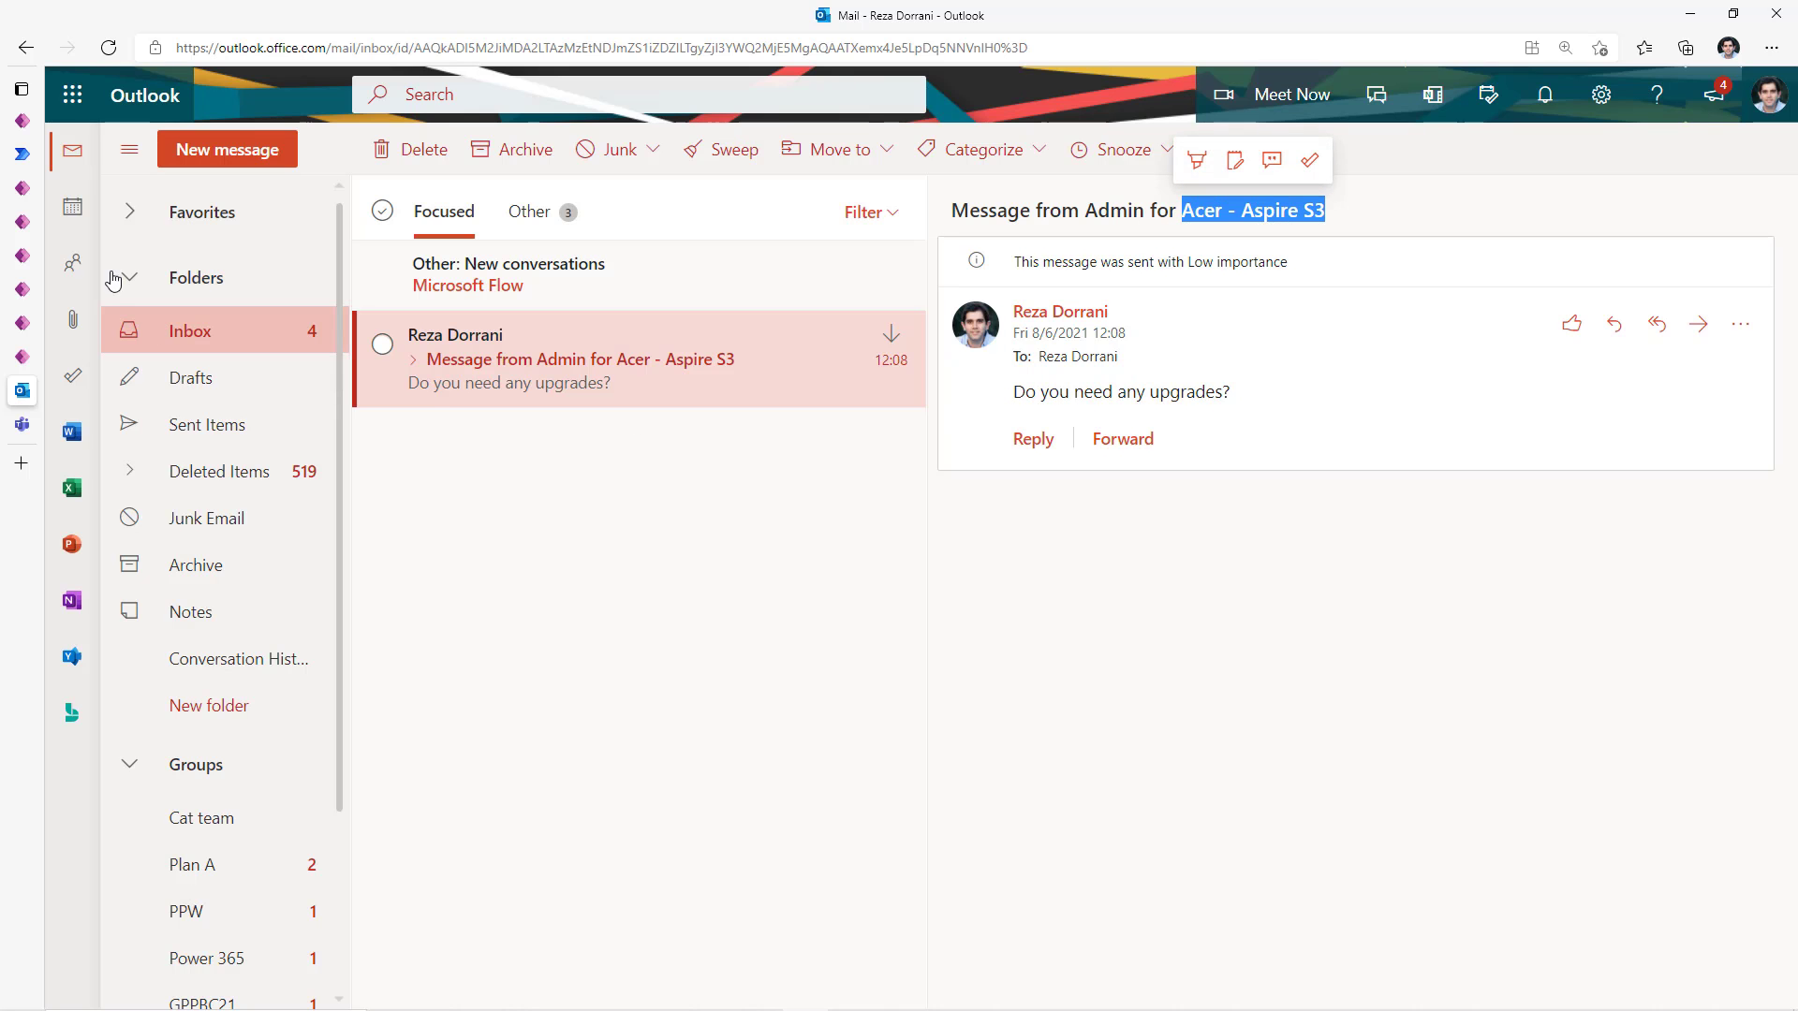
{"action": "left_click", "coordinate": [22, 425]}
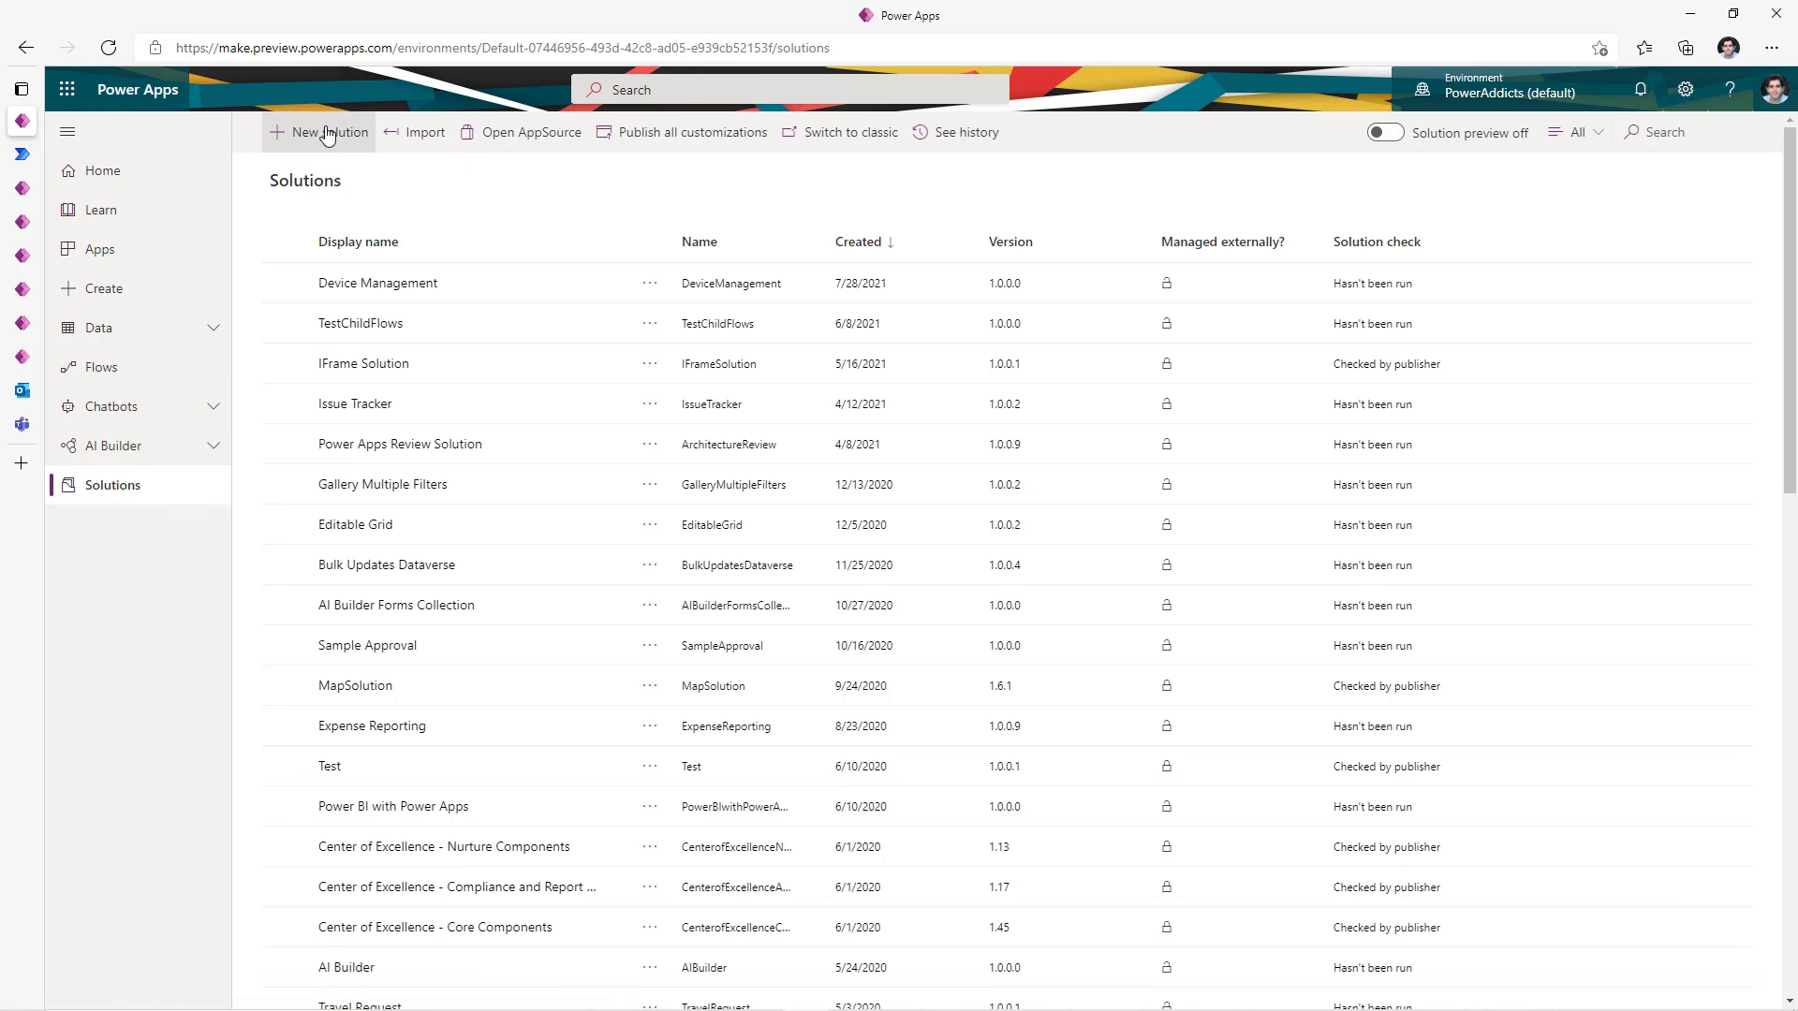
- Create the Device Ordering solution with publisher RD and open it
{"action": "left_click", "coordinate": [329, 147]}
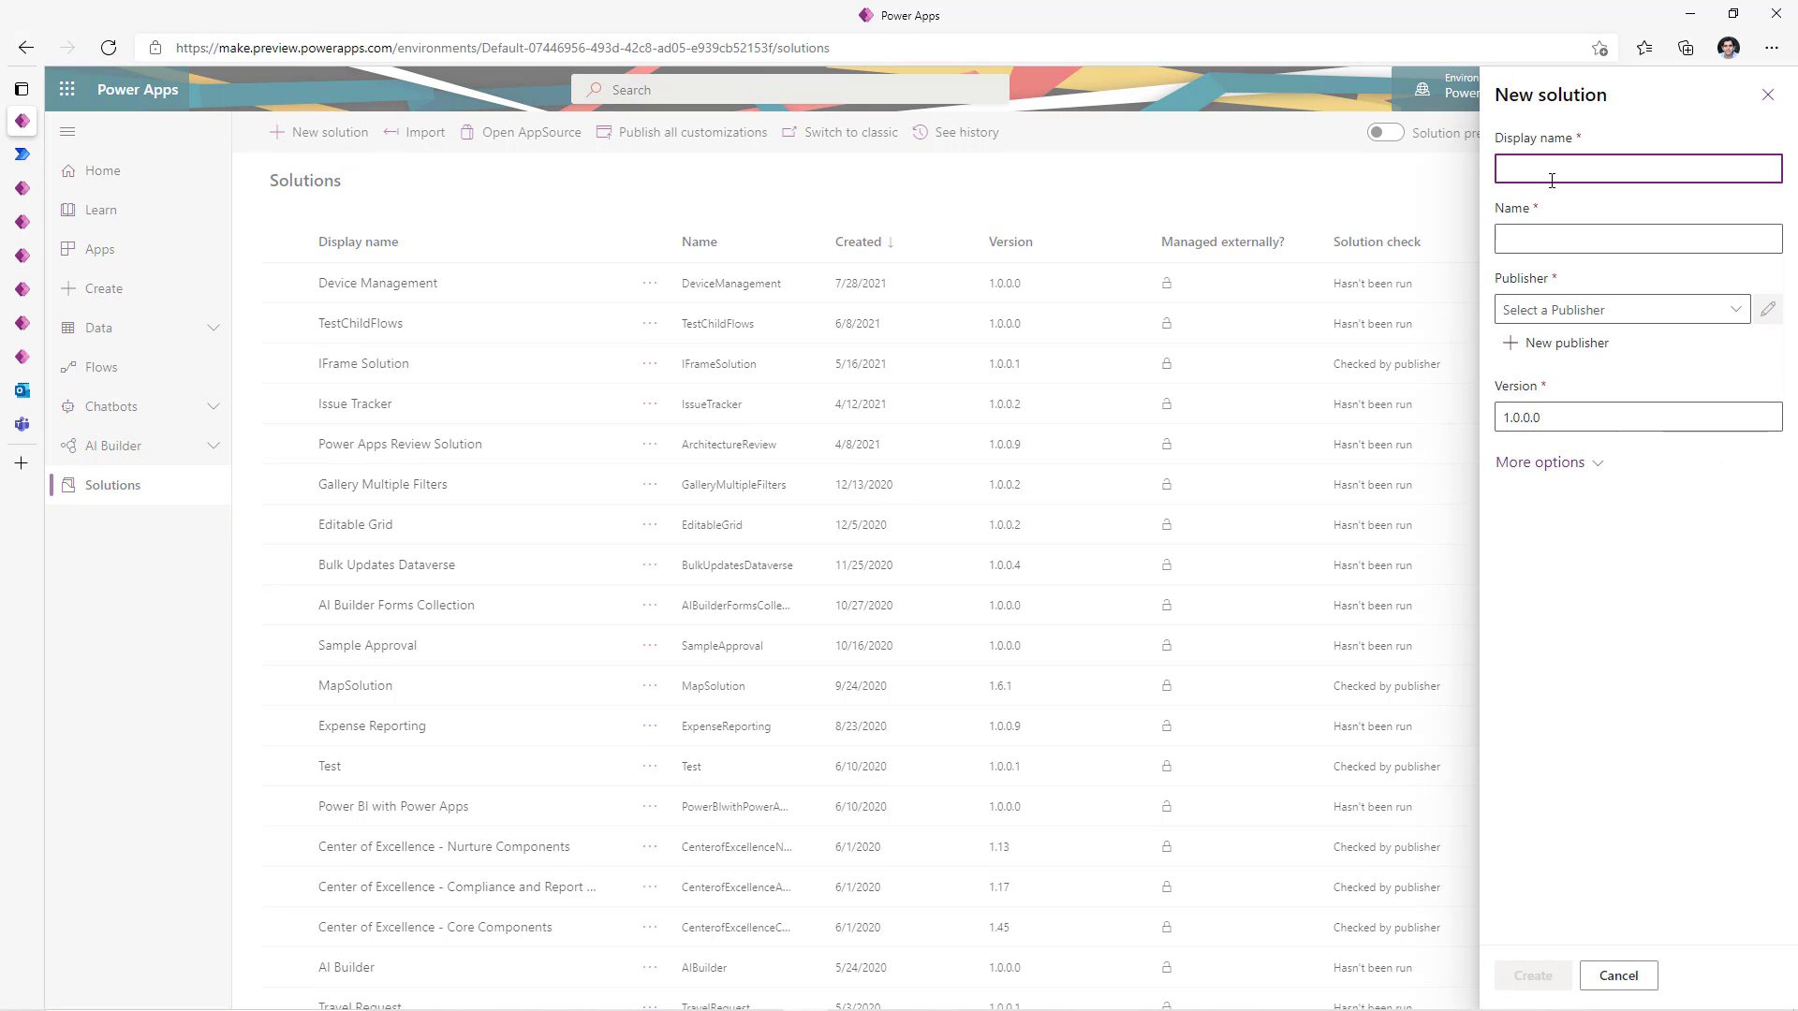
{"action": "type", "text": "Device Ordering"}
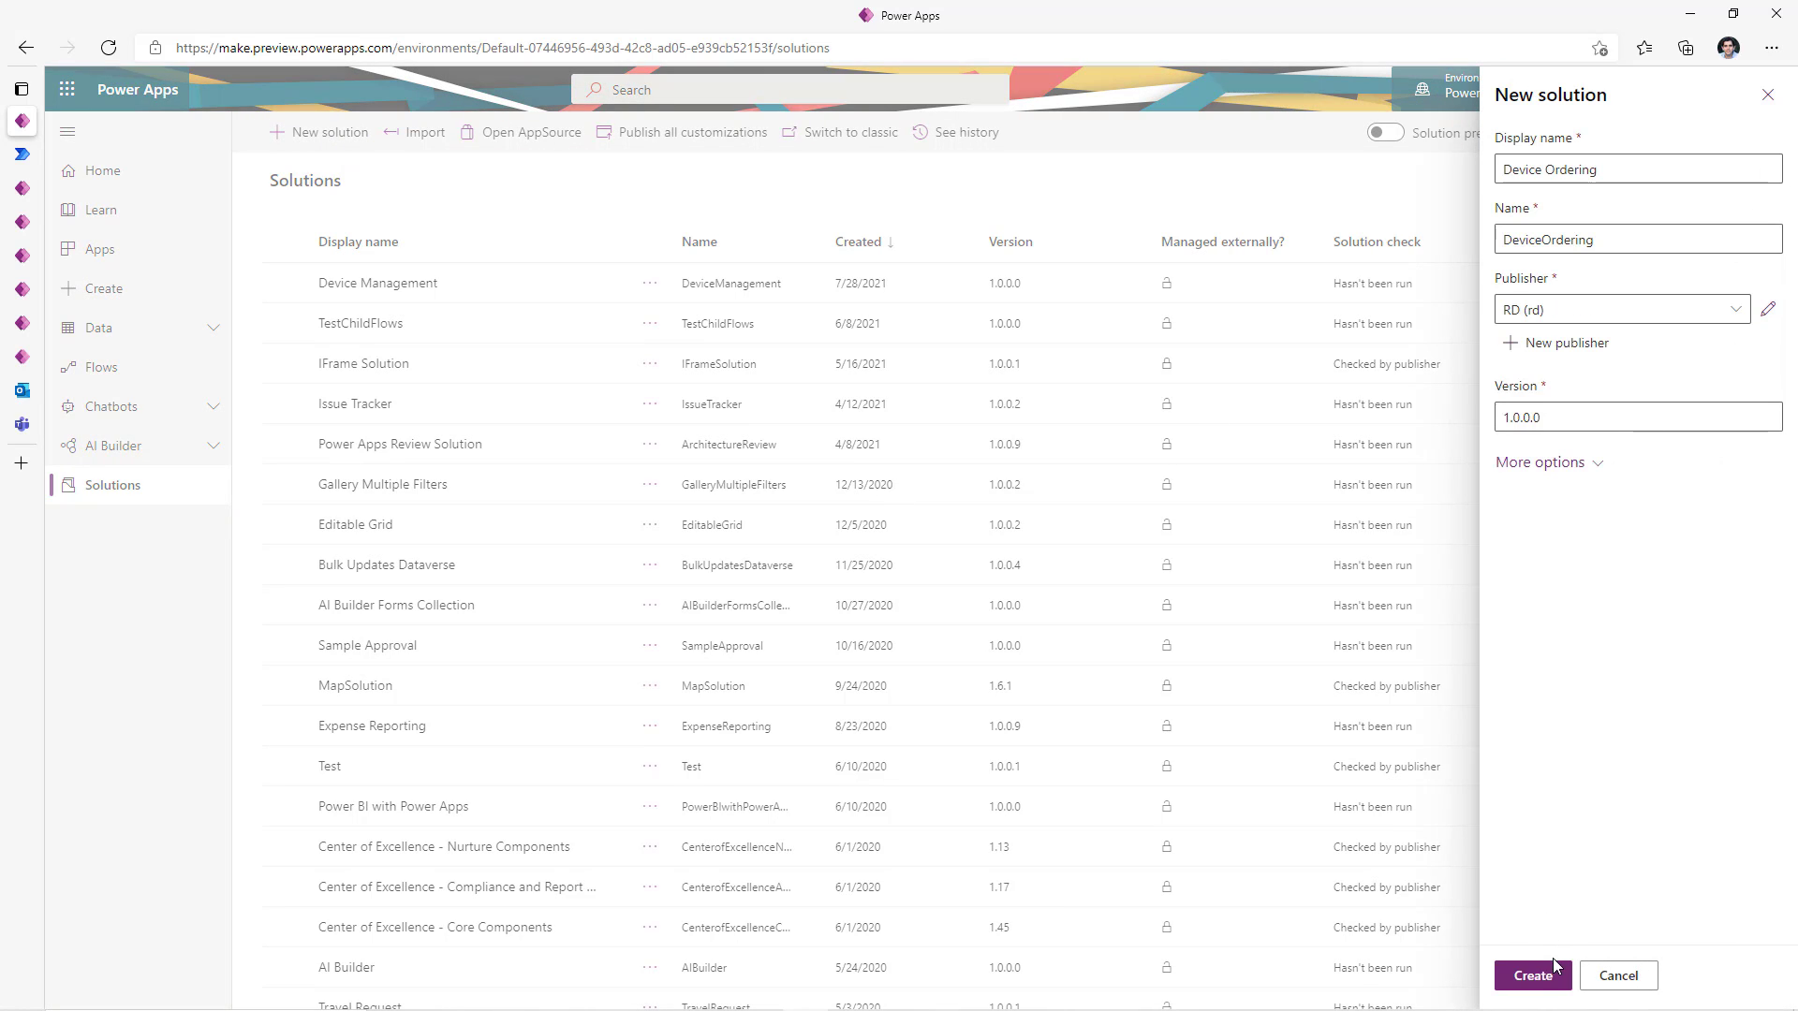
{"action": "left_click", "coordinate": [1550, 981]}
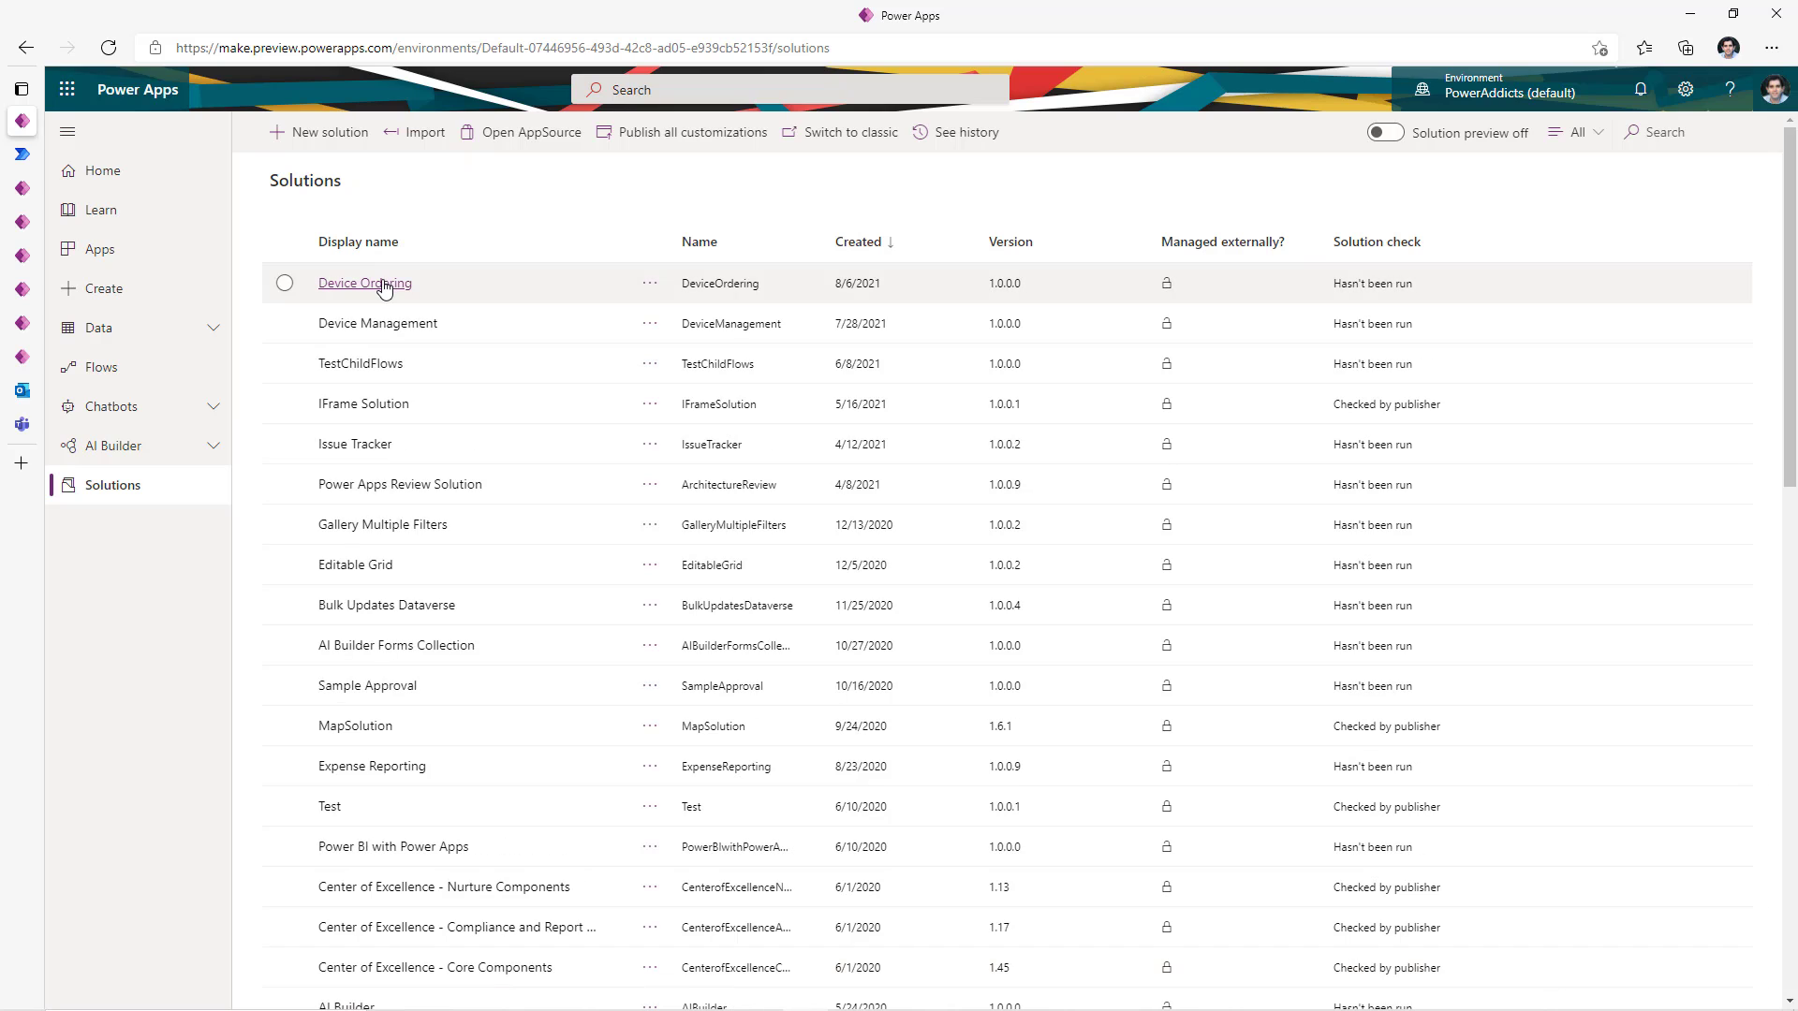
{"action": "left_click", "coordinate": [384, 284]}
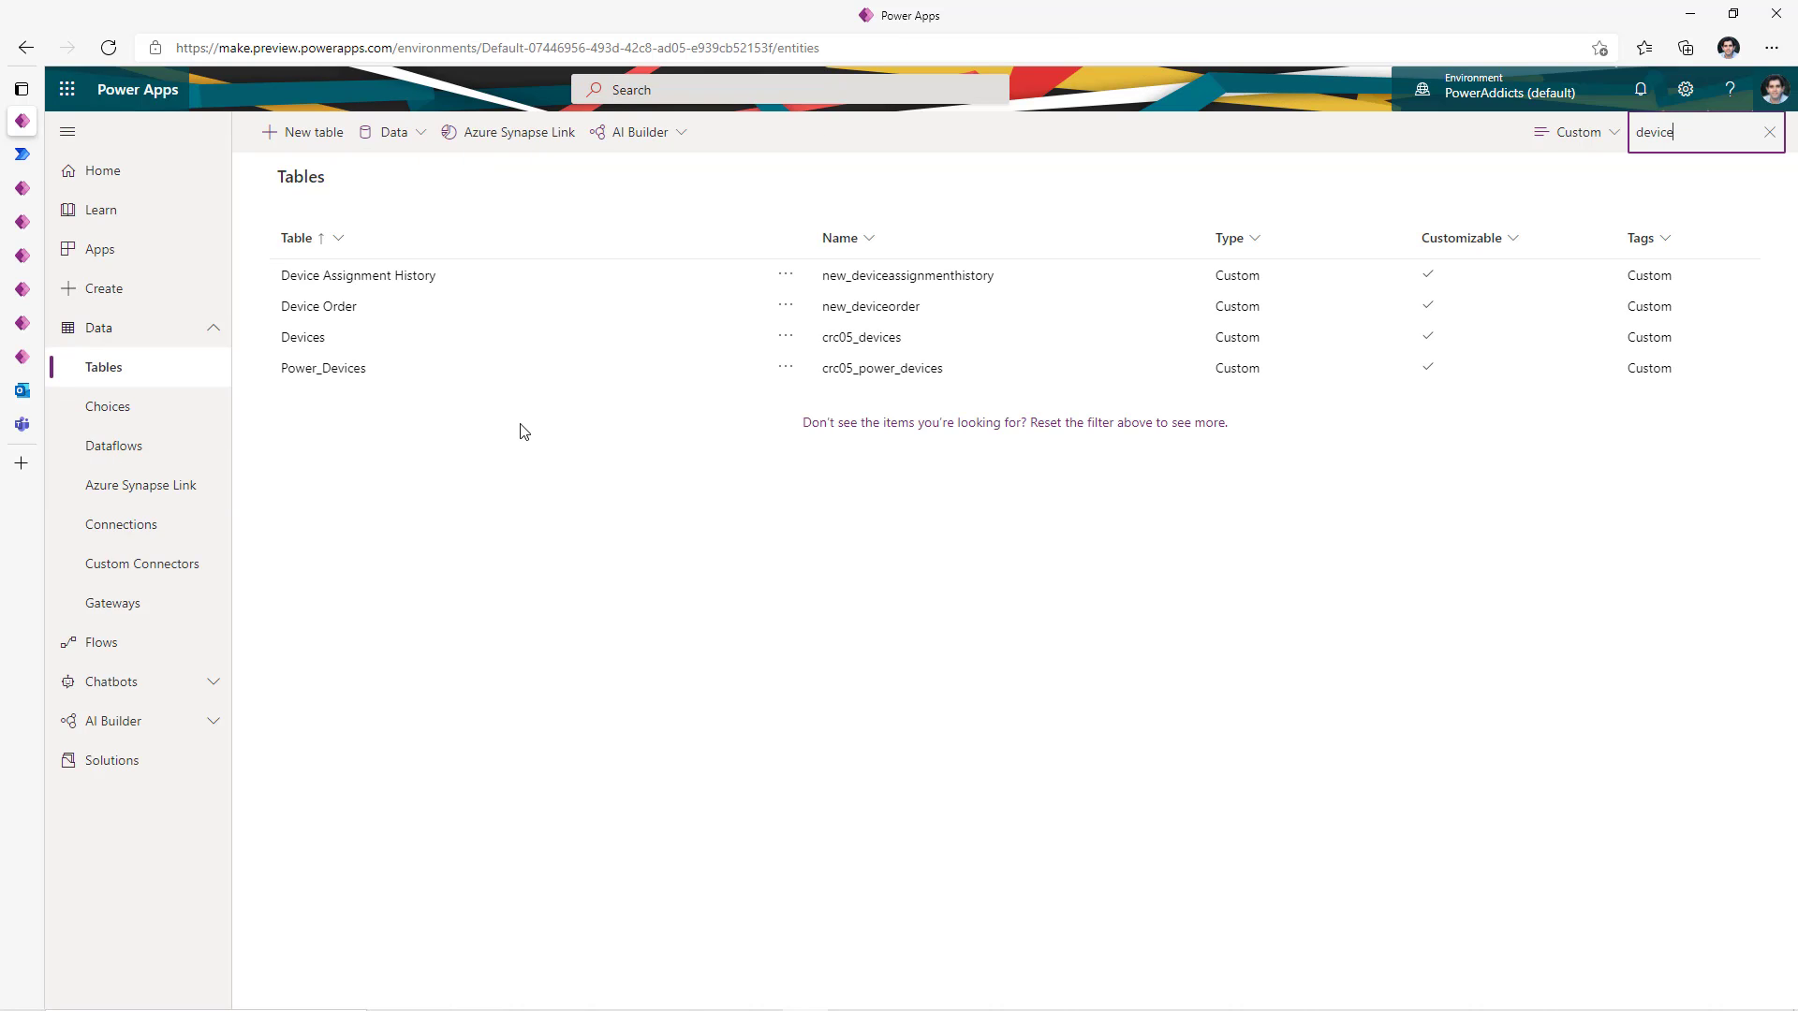
- Open the Devices table to look at columns such as Assigned To and Price
{"action": "left_click", "coordinate": [305, 339]}
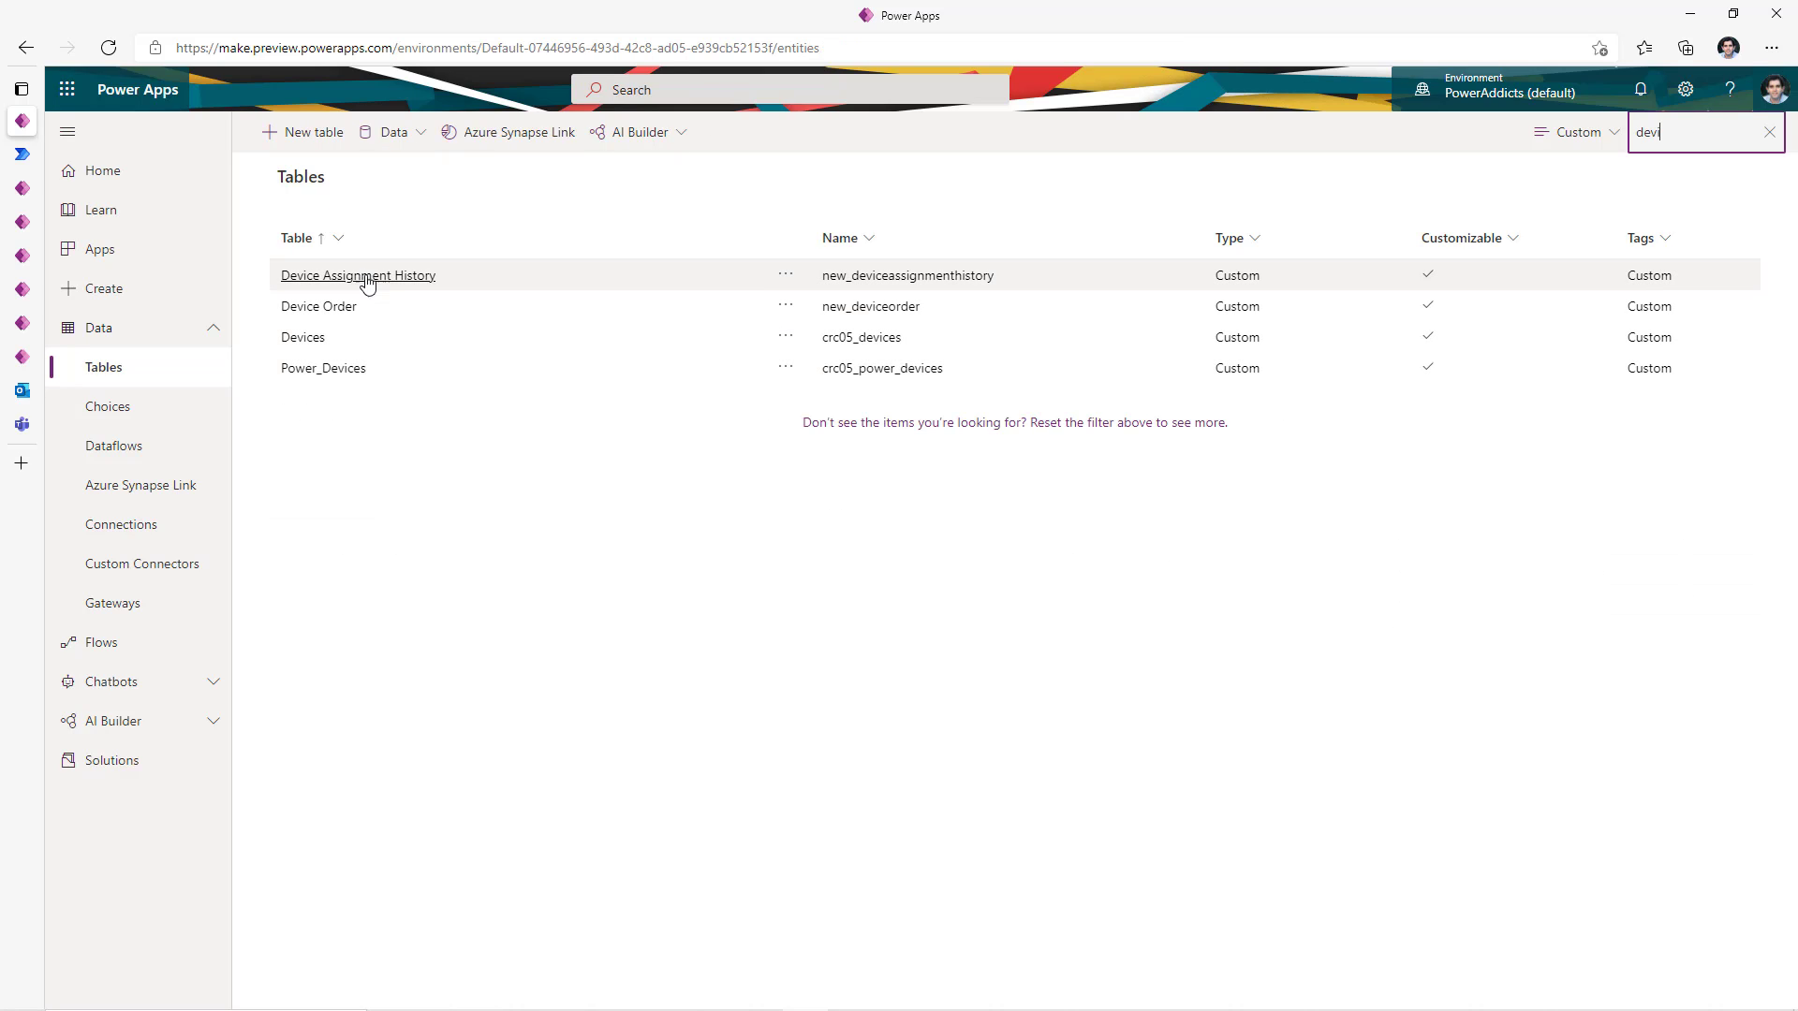
- Open Device Assignment History to see its Assigned Date, DeviceLookup, Name and Return Date columns
{"action": "left_click", "coordinate": [375, 276]}
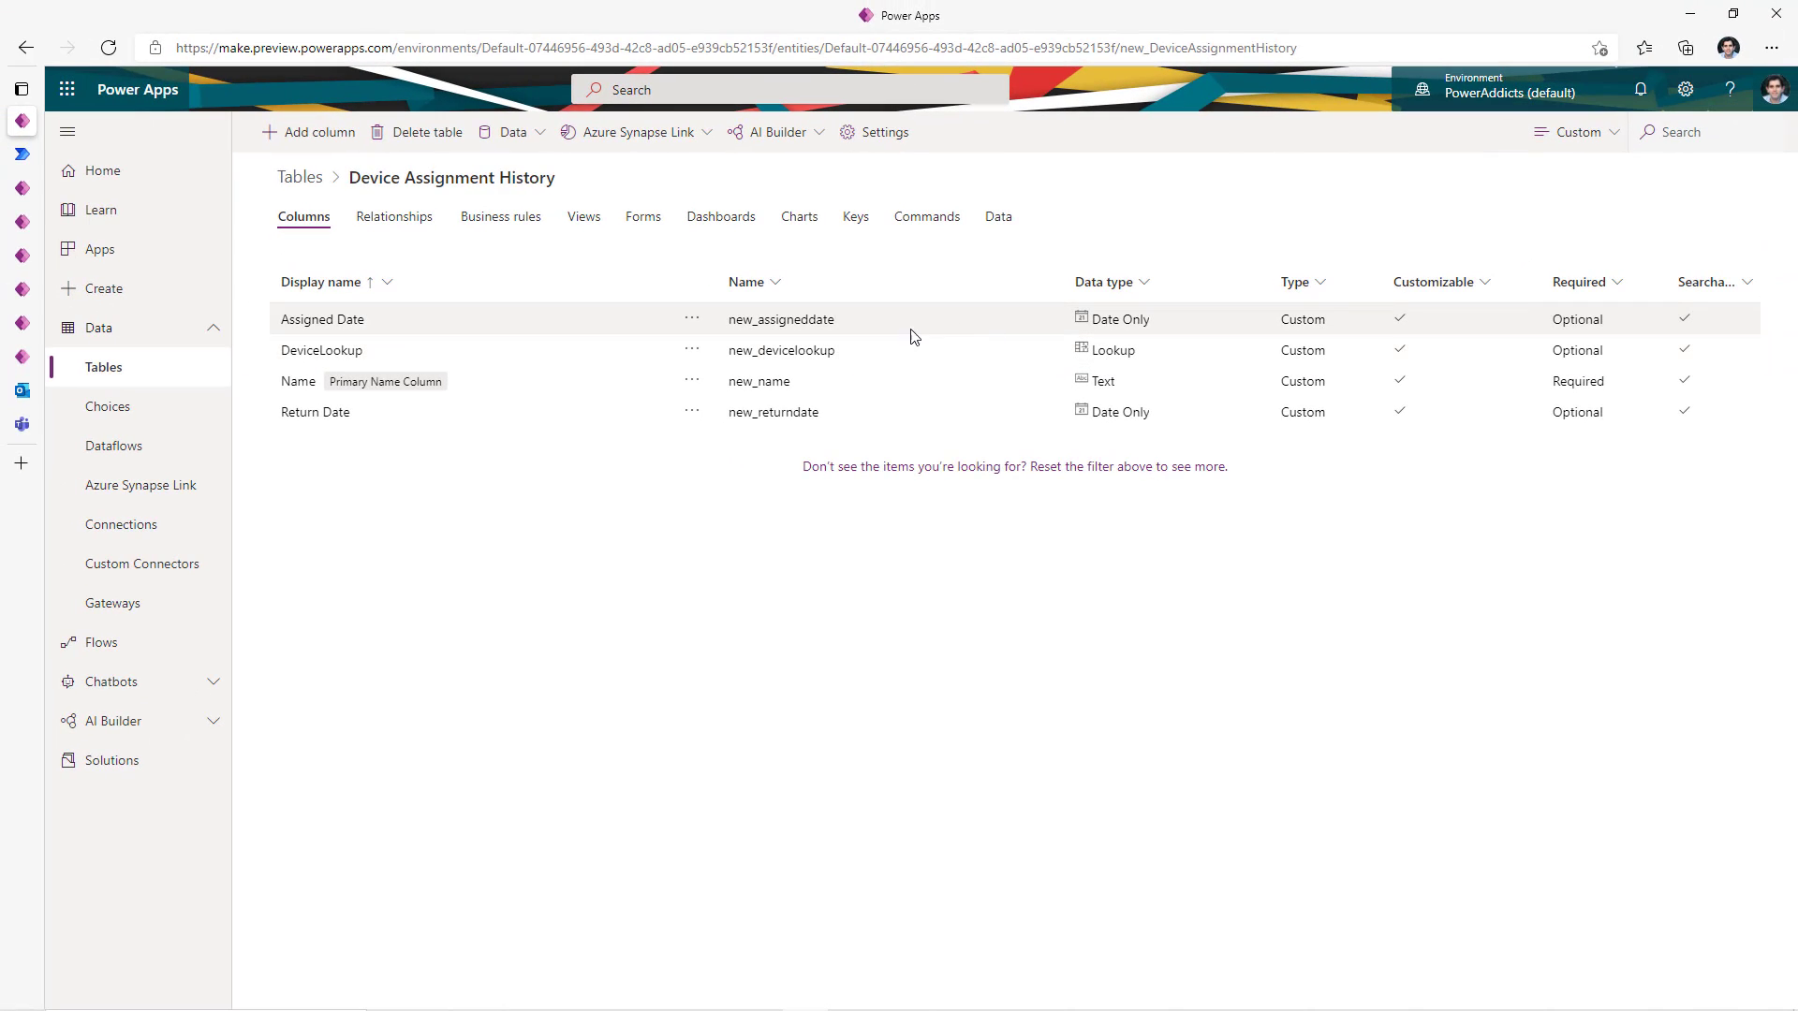
- Draft a new Lookup column related to the Devices table, then cancel it without saving
{"action": "left_click", "coordinate": [323, 133]}
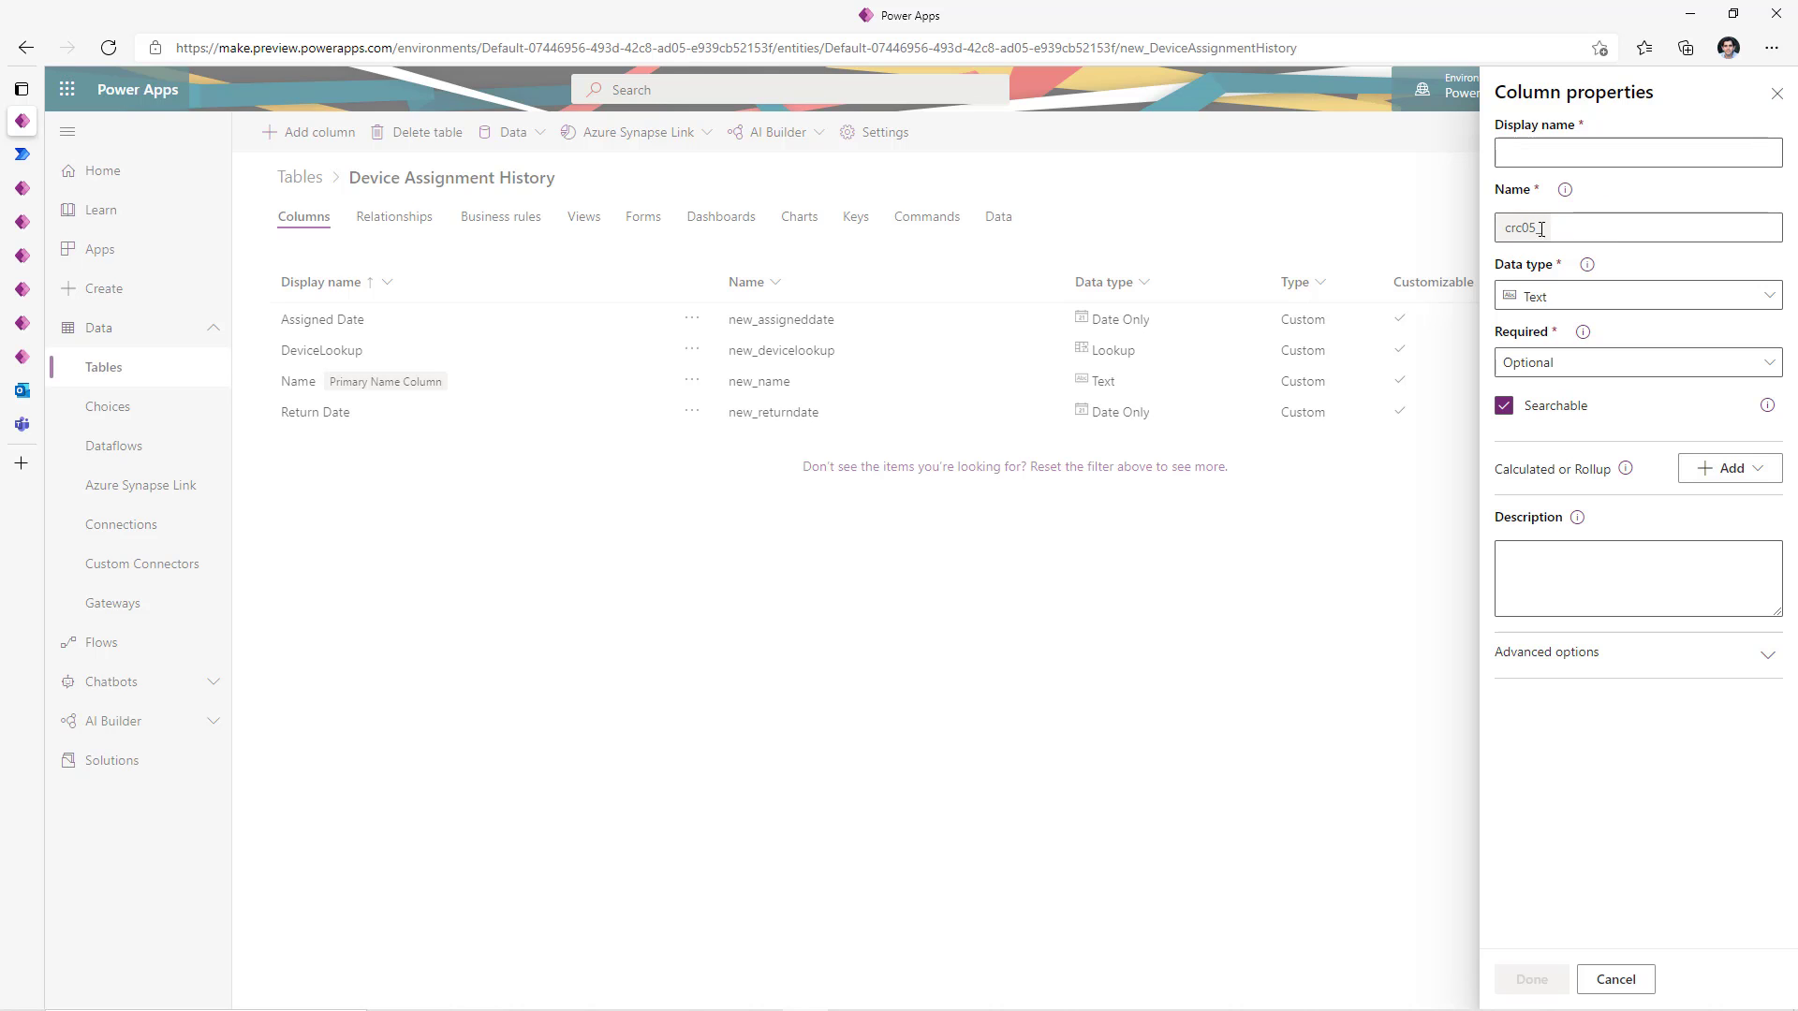
{"action": "left_click", "coordinate": [1550, 312]}
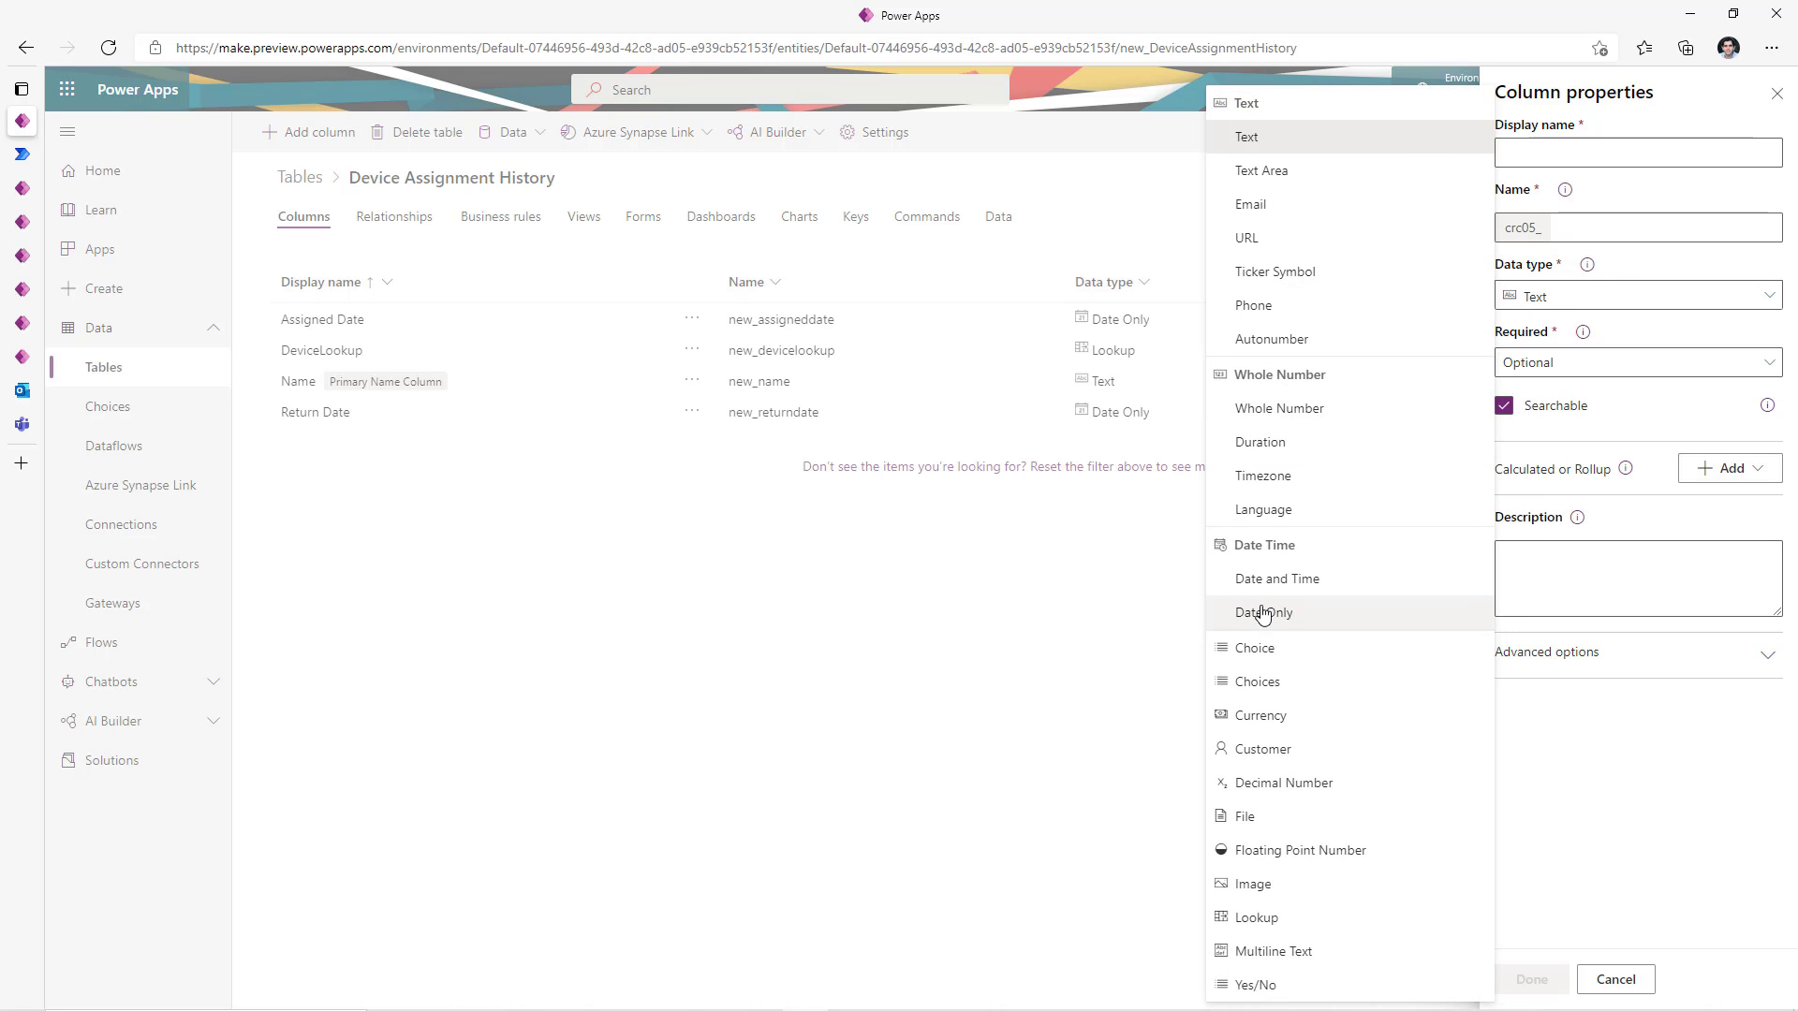
{"action": "left_click", "coordinate": [1255, 918]}
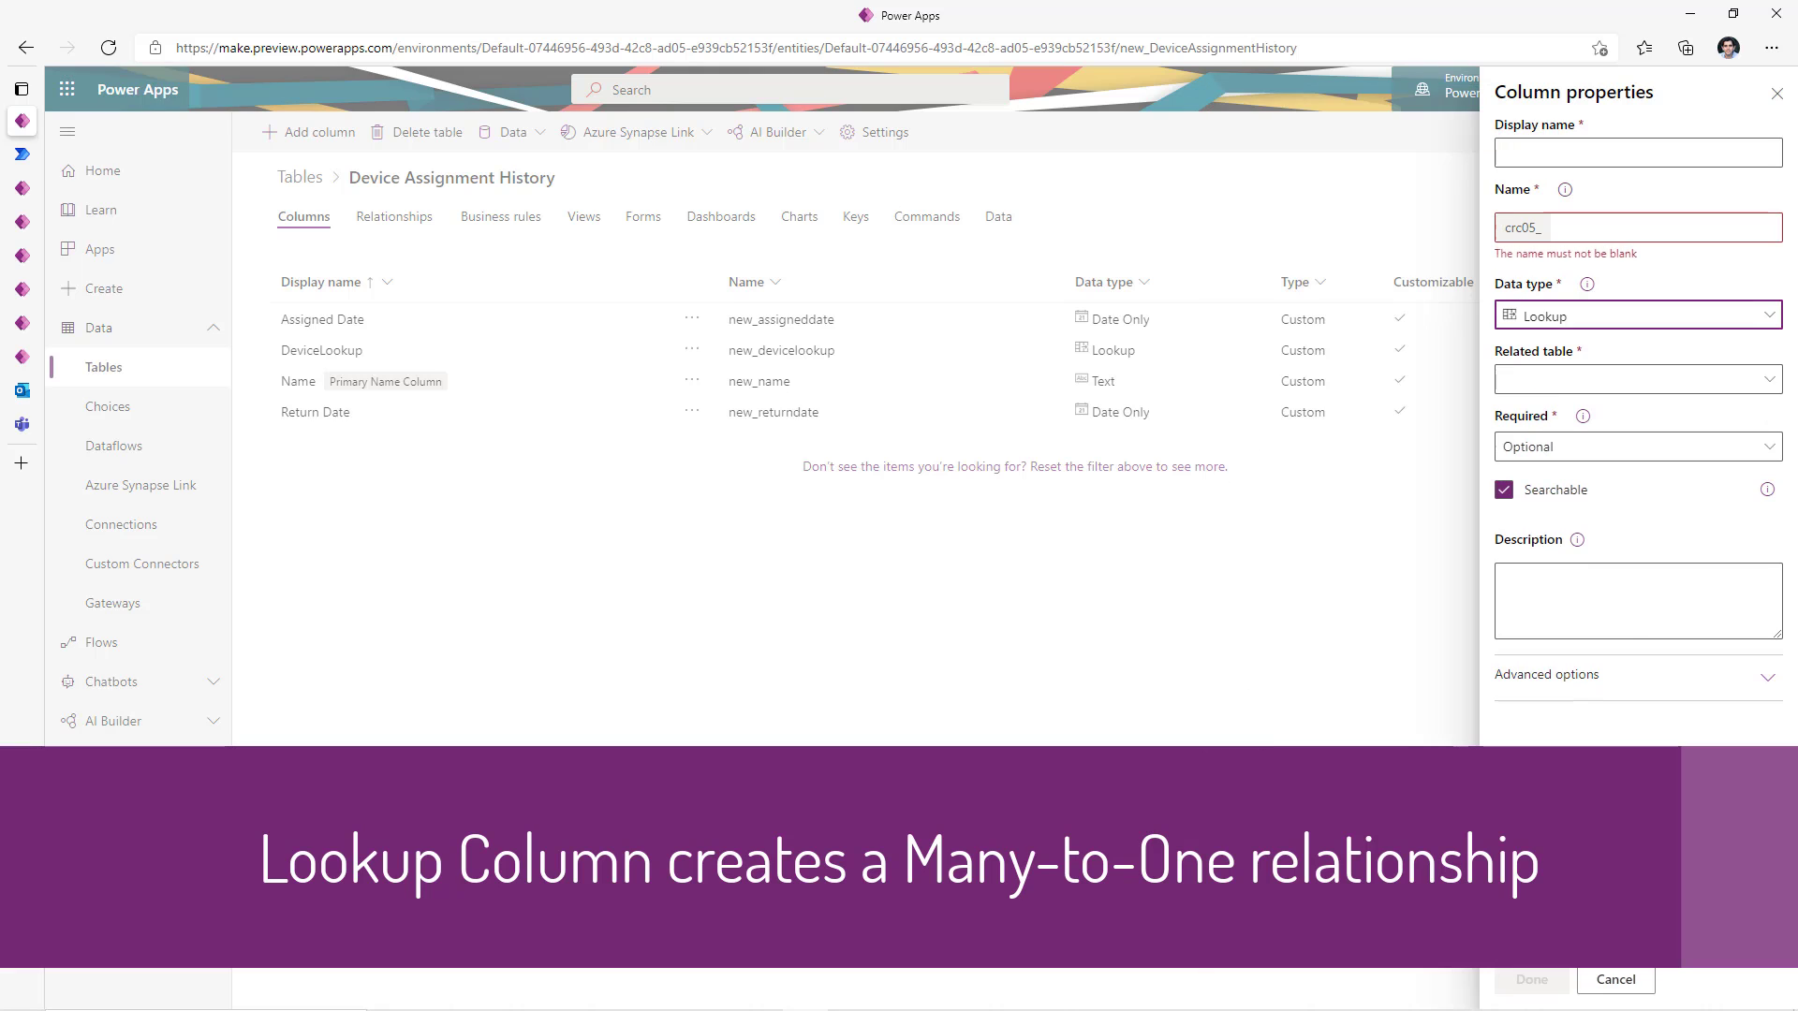
{"action": "left_click", "coordinate": [1583, 379]}
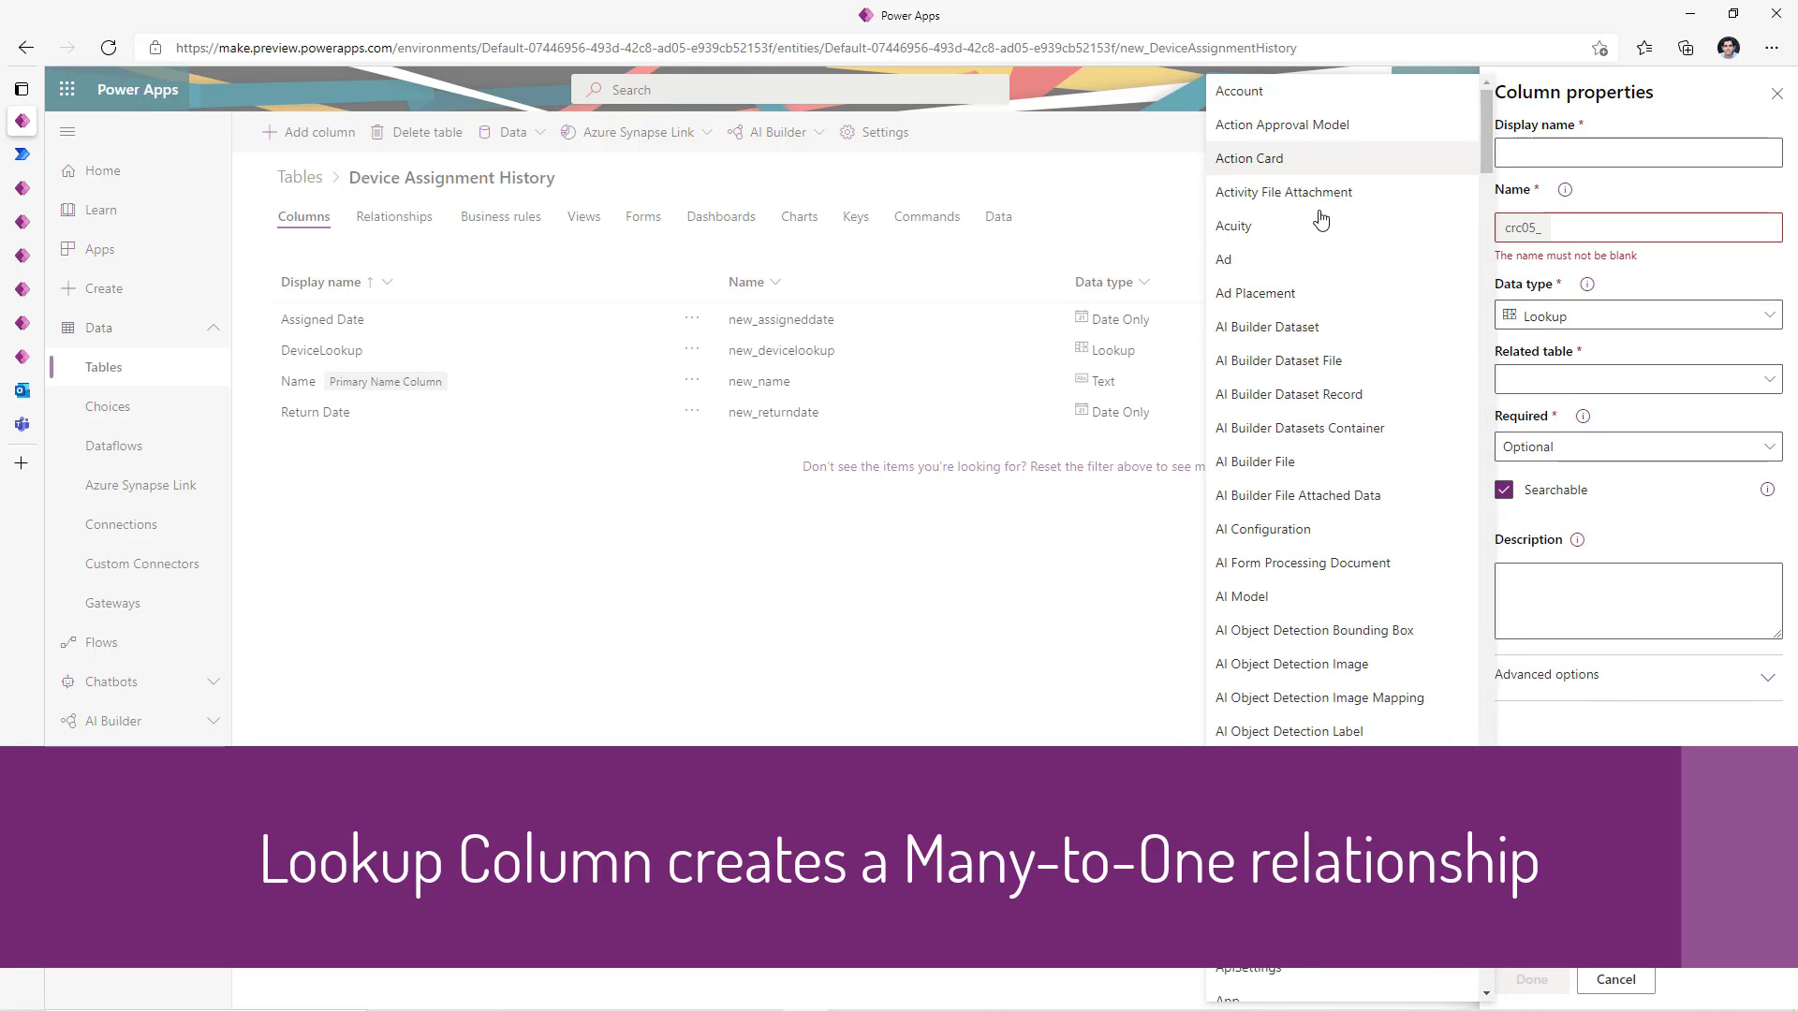
{"action": "scroll", "coordinate": [1331, 728], "scroll_direction": "down", "scroll_amount": 20}
{"action": "left_click", "coordinate": [1329, 727]}
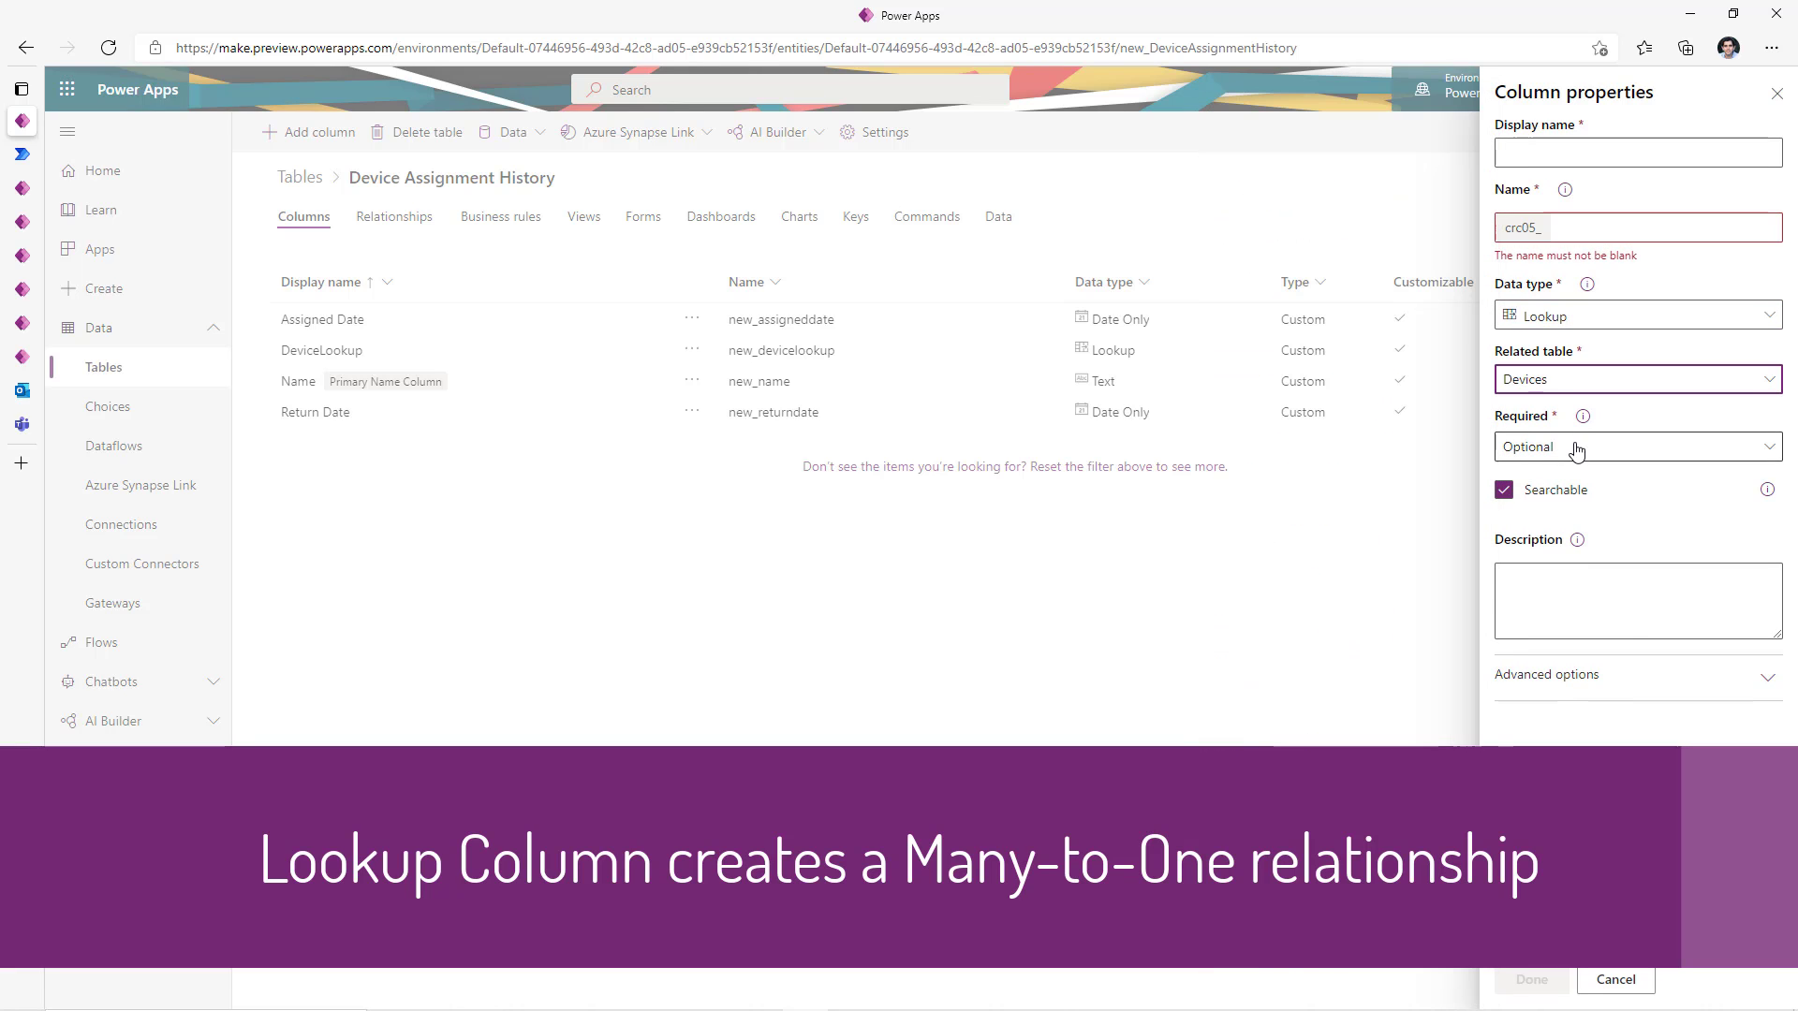
{"action": "left_click", "coordinate": [1616, 980]}
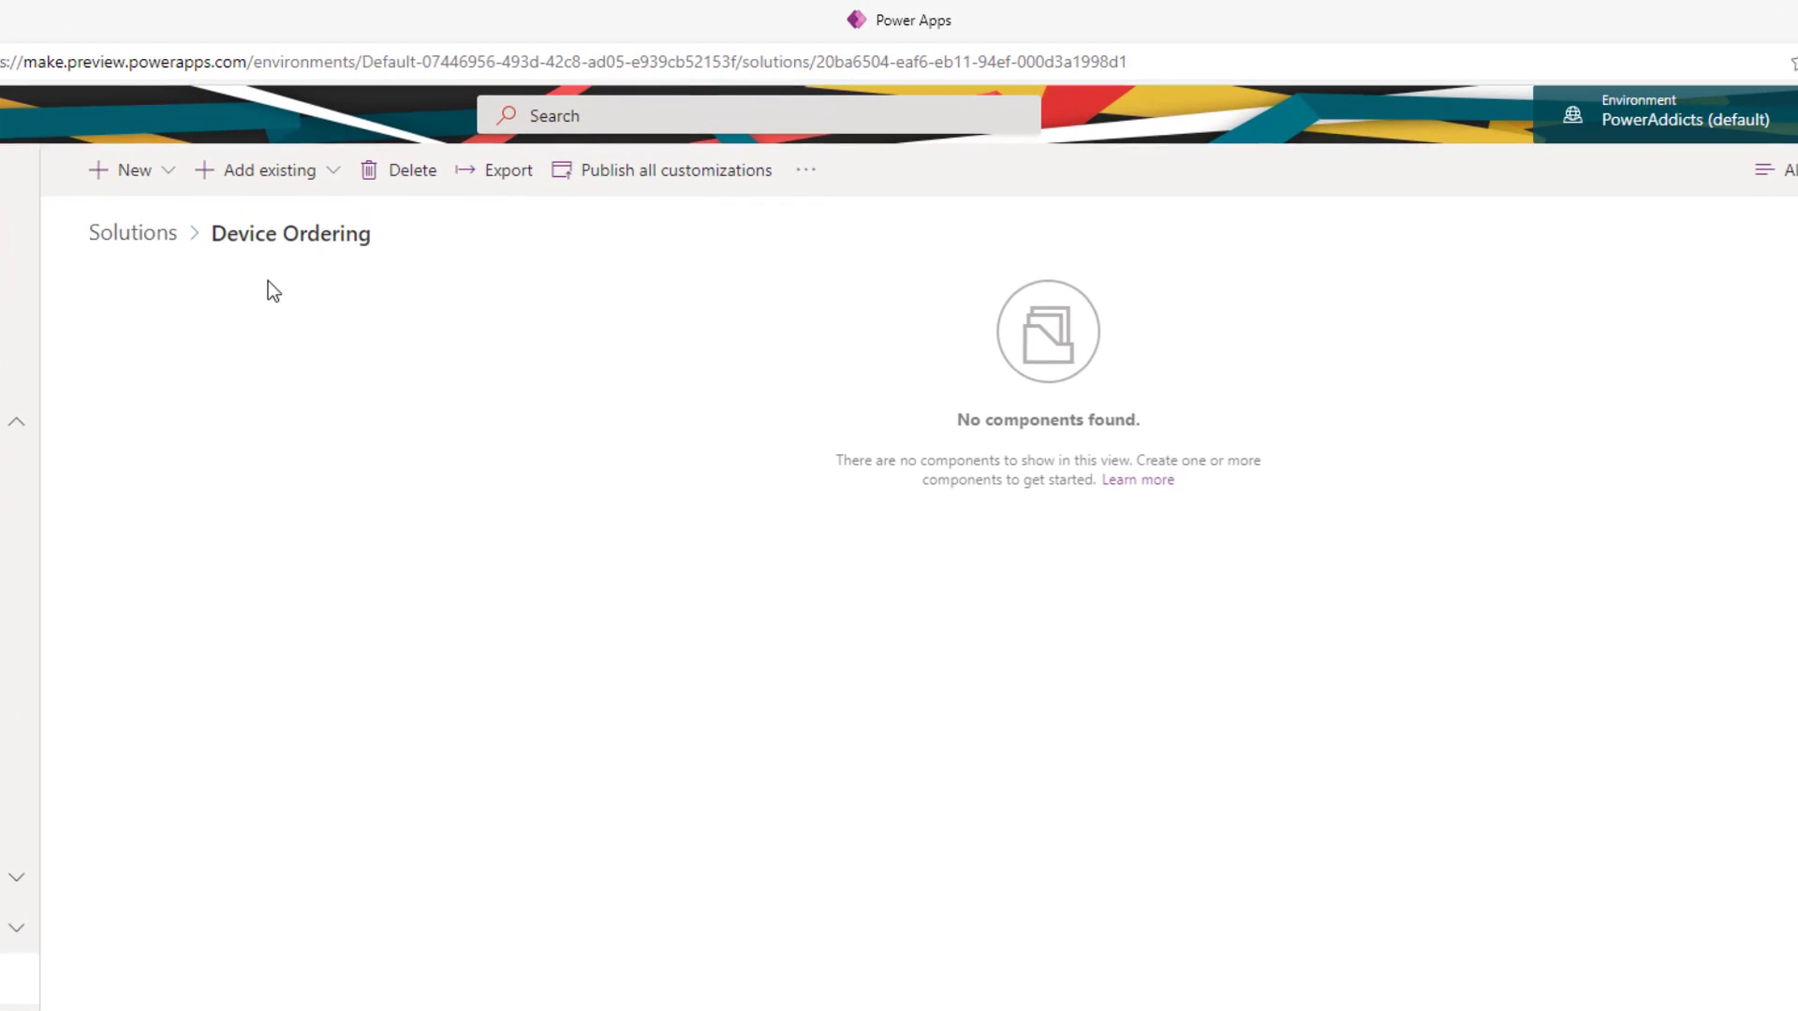
- Start a new model-driven app from blank in the Device Ordering solution
{"action": "left_click", "coordinate": [170, 185]}
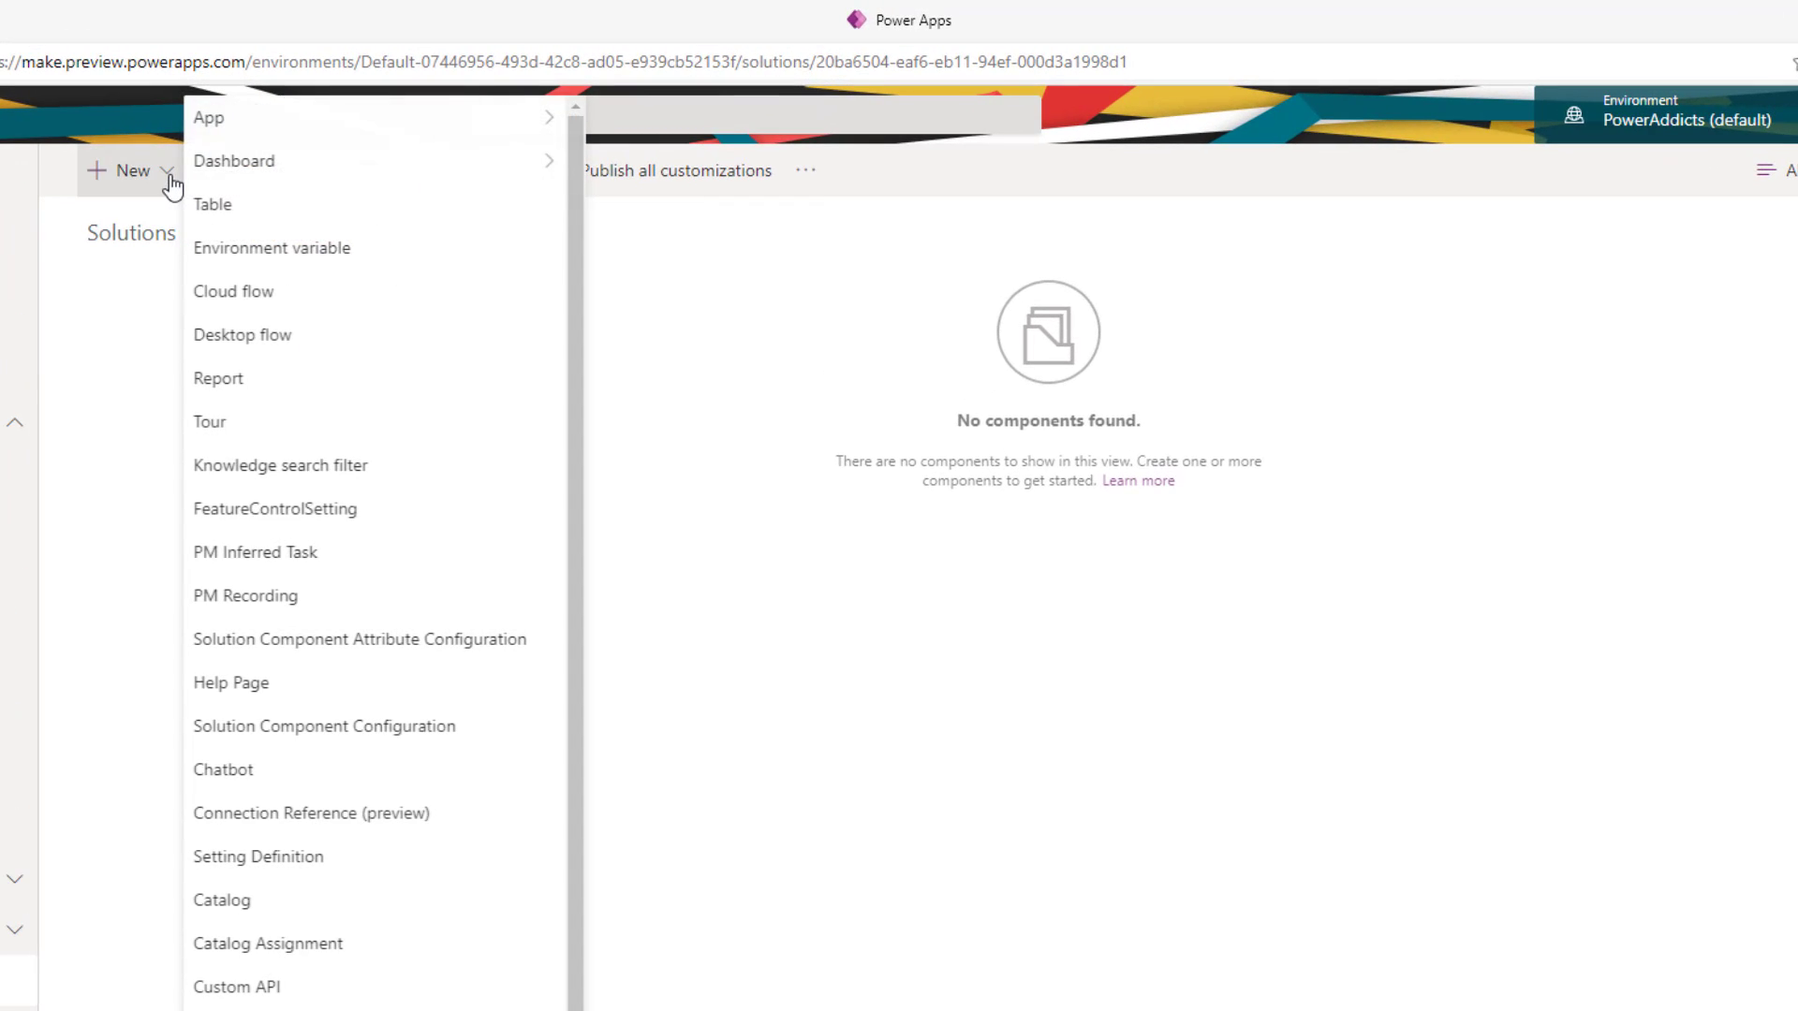
{"action": "mouse_move", "coordinate": [332, 129]}
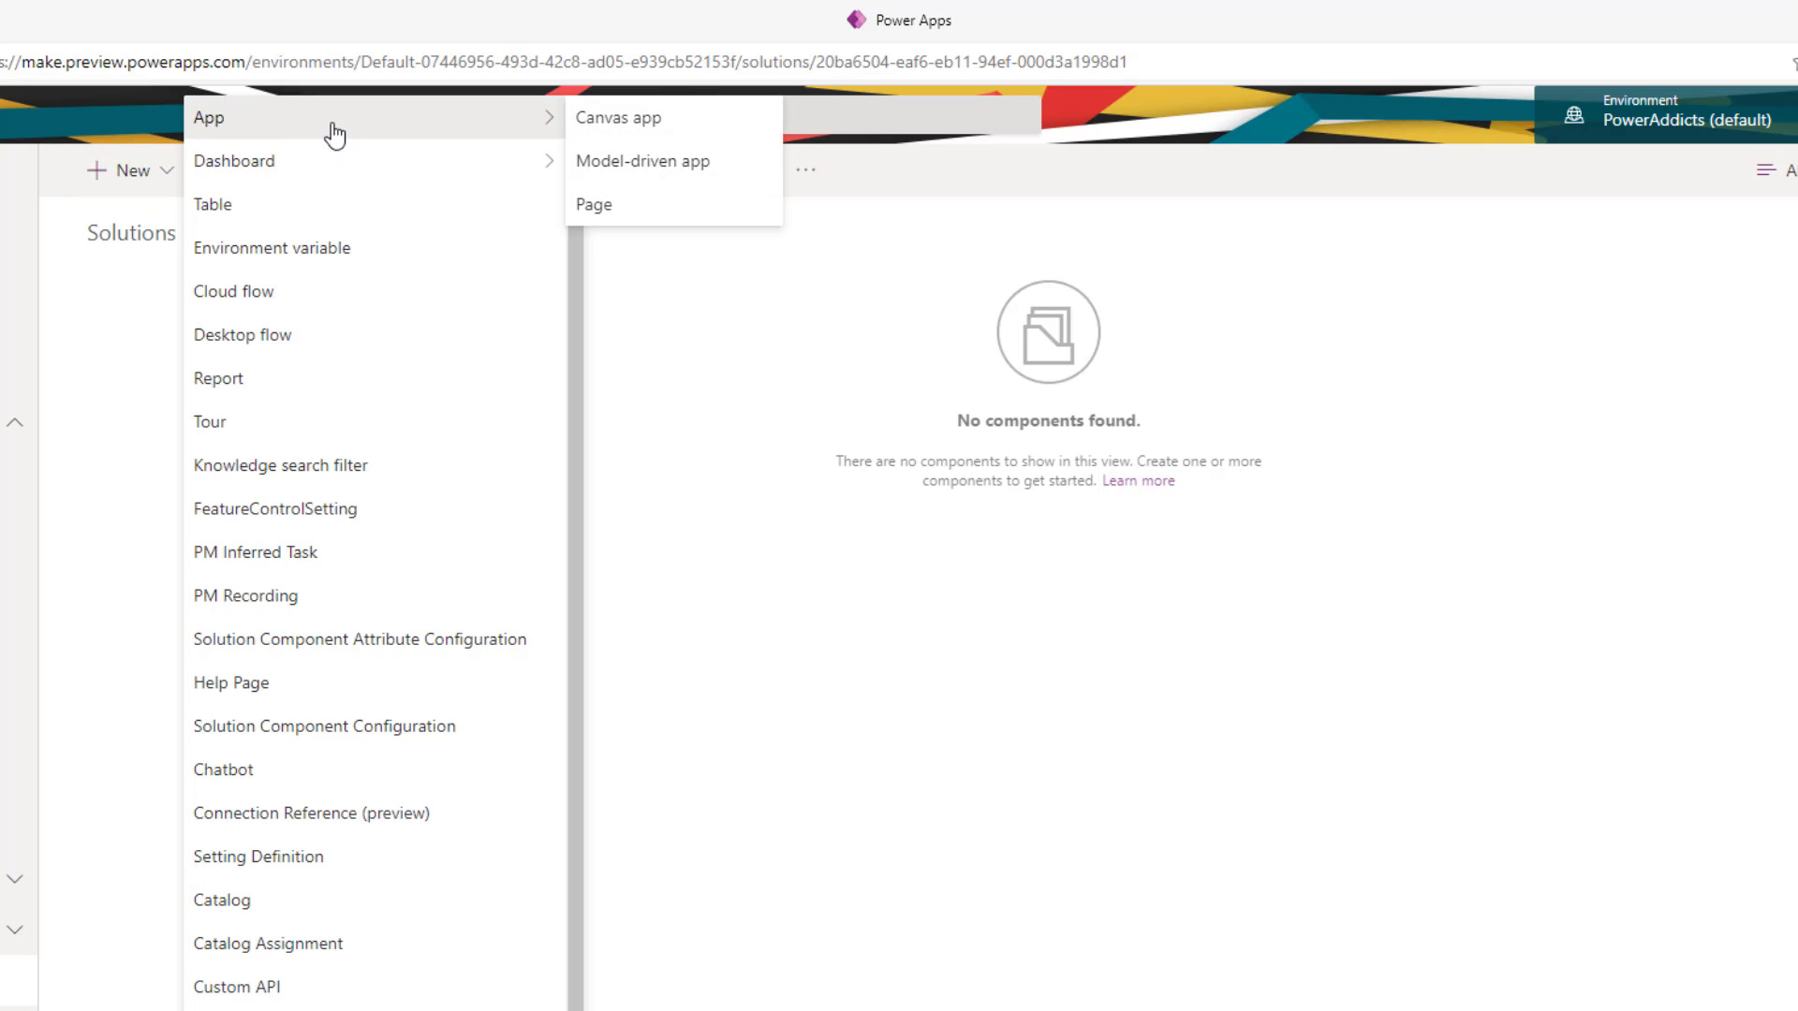
{"action": "left_click", "coordinate": [694, 184]}
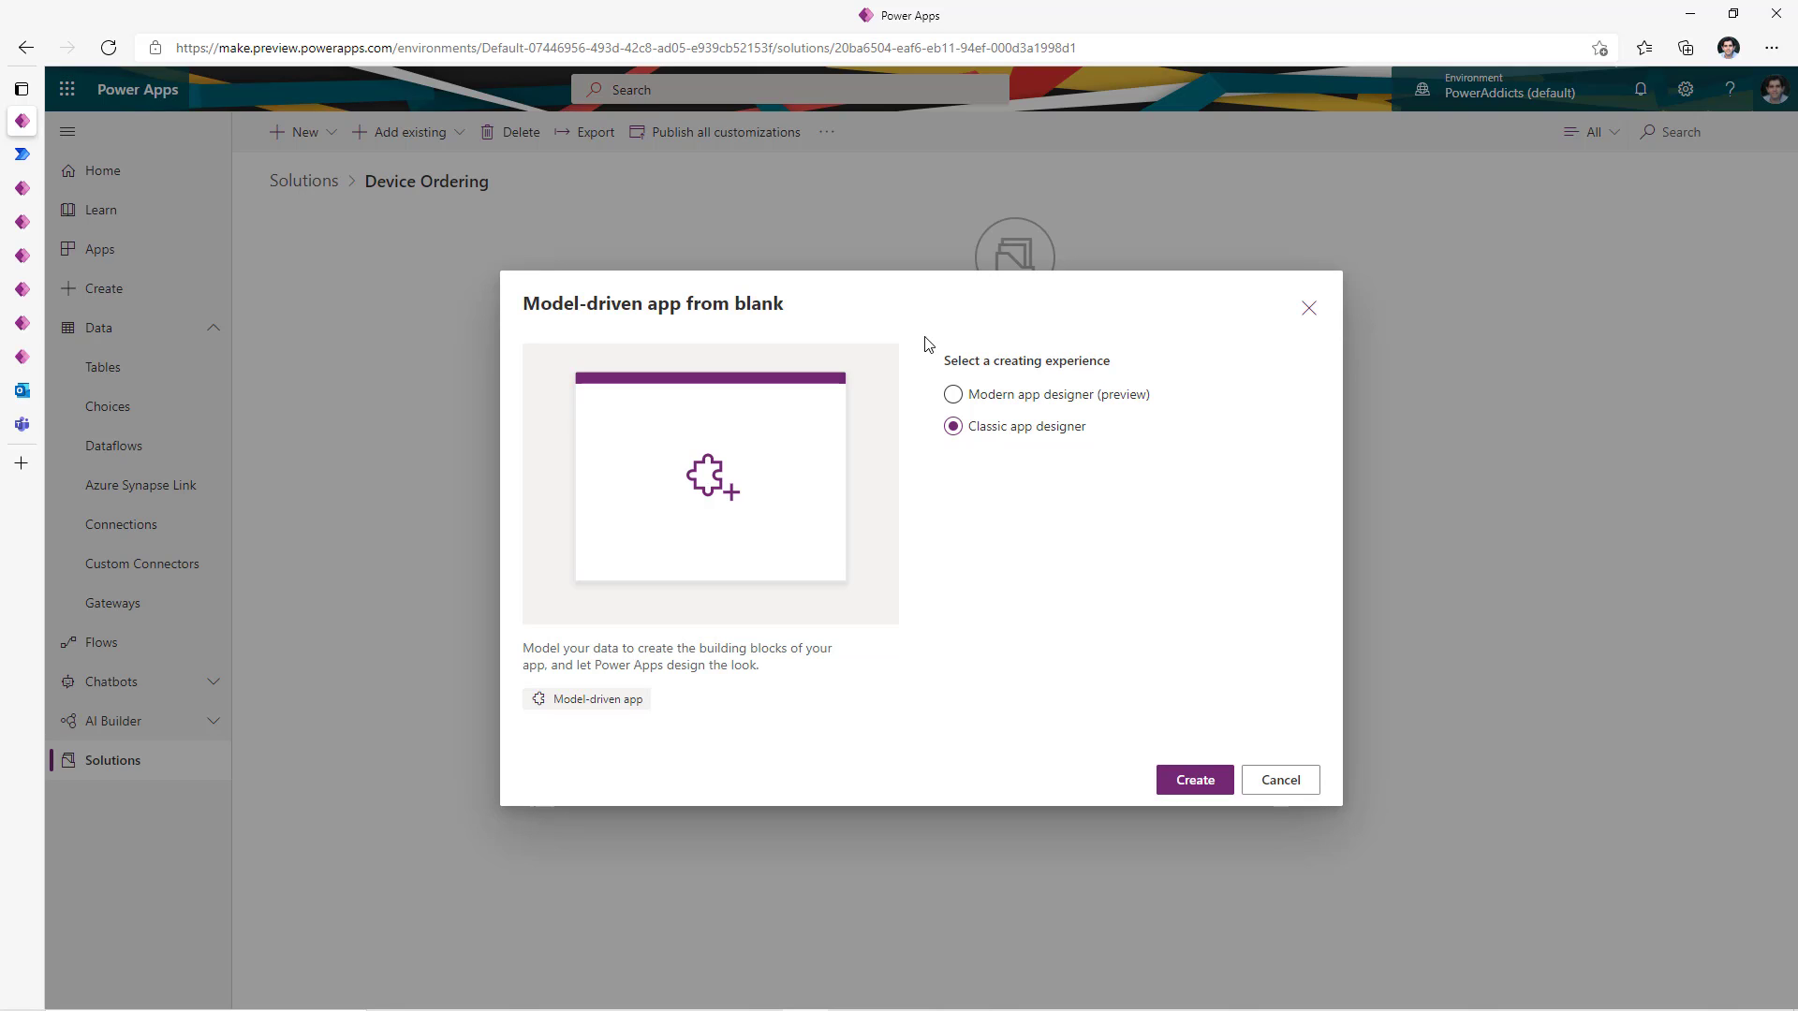
- Create a model-driven app named 'Device App' using the modern app designer
{"action": "left_click", "coordinate": [954, 394]}
{"action": "left_click", "coordinate": [1187, 792]}
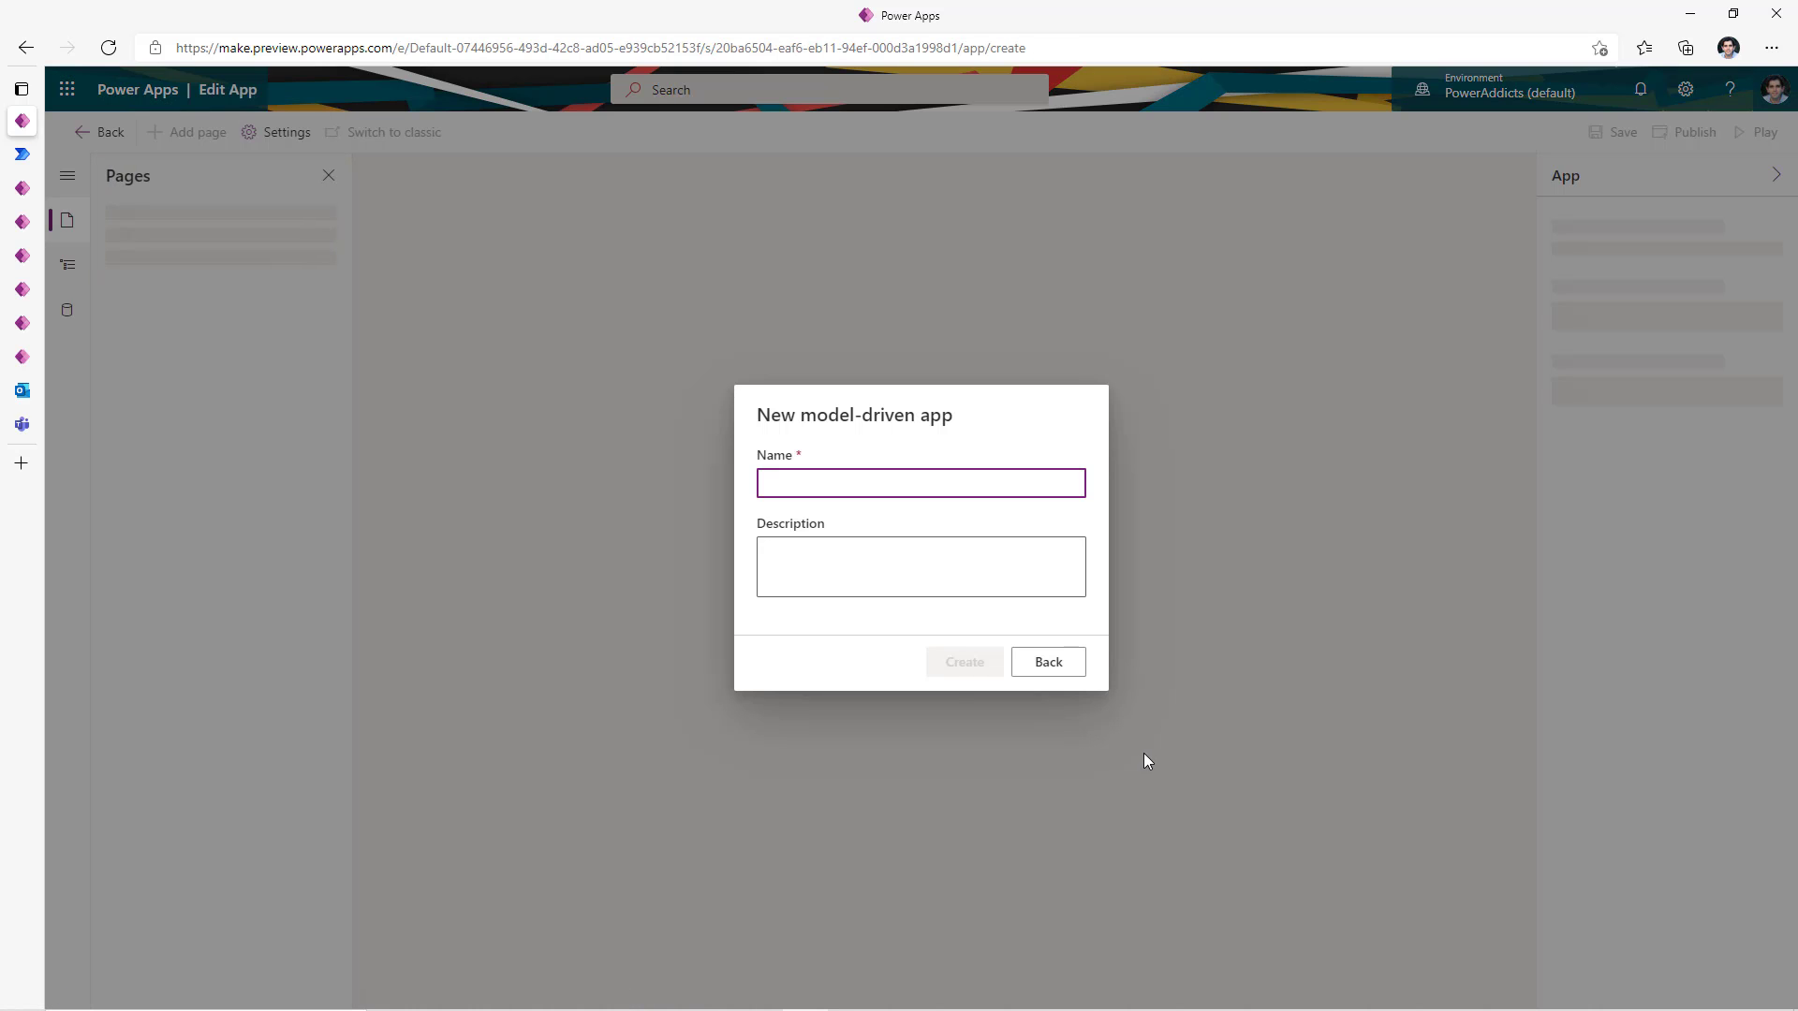
{"action": "type", "text": "Device App"}
{"action": "left_click", "coordinate": [966, 665]}
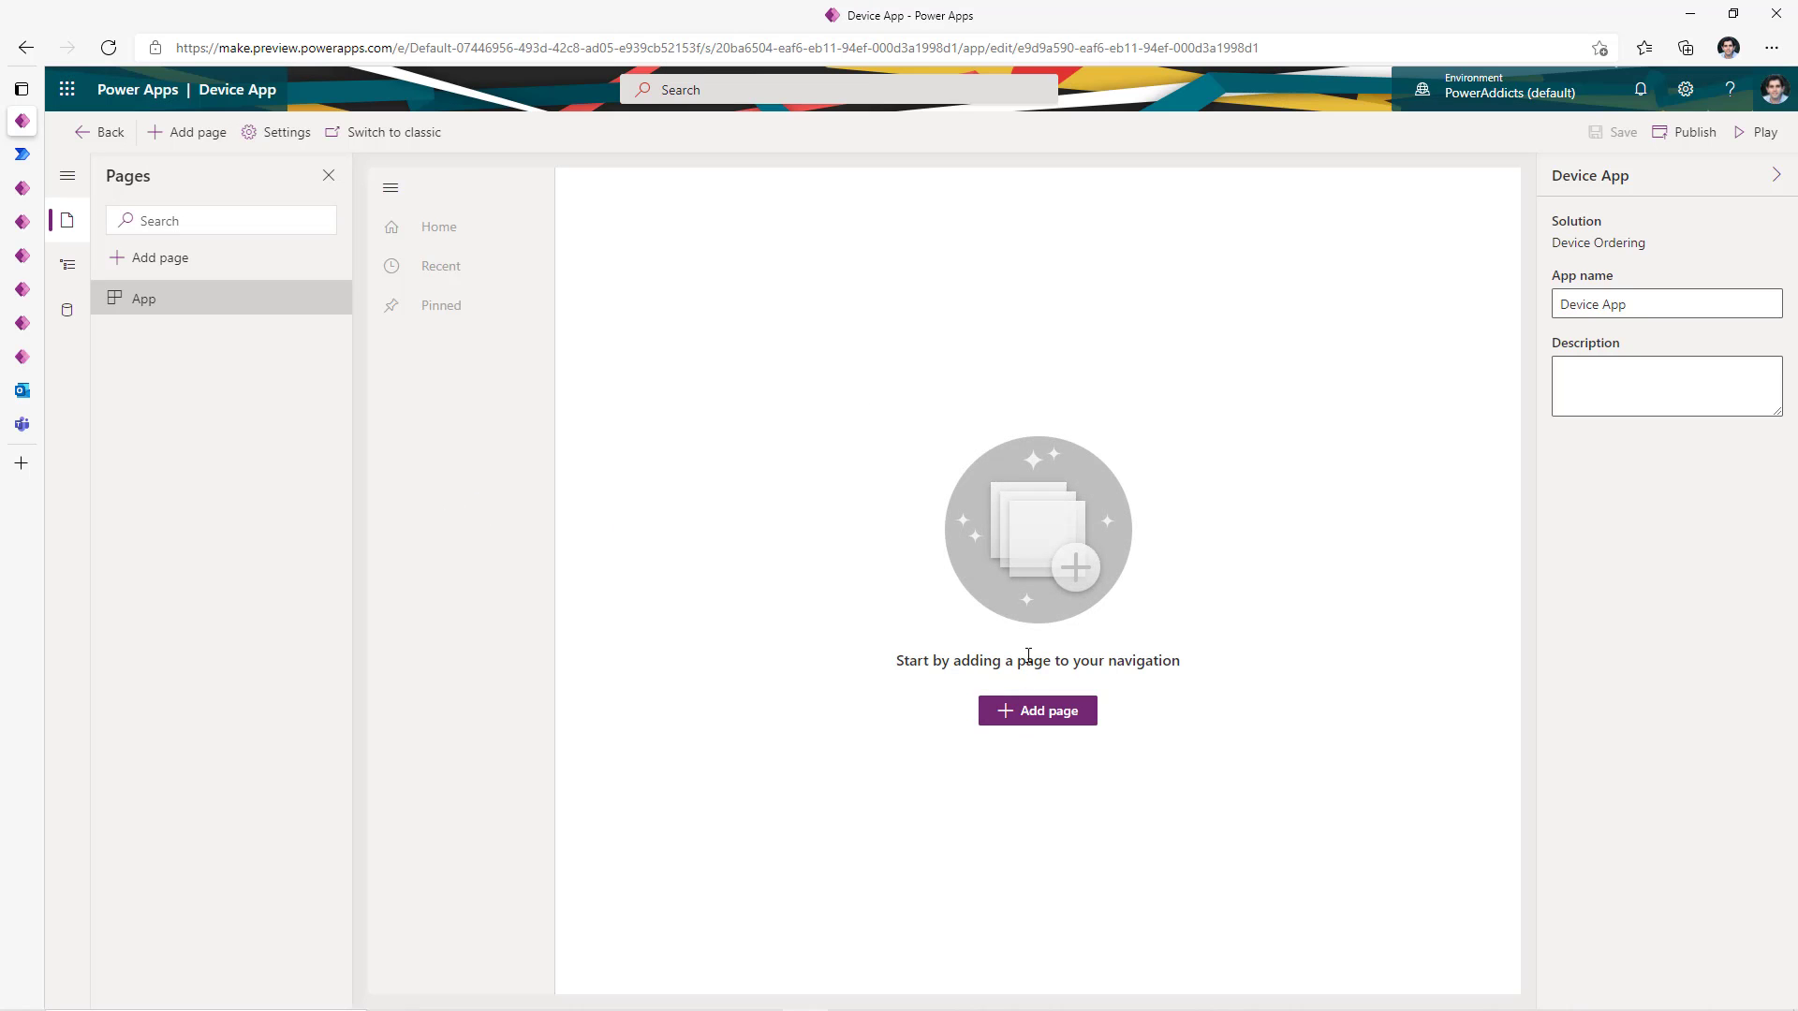
- Add a Table based view and form page for the Devices table to Device App
{"action": "left_click", "coordinate": [1058, 715]}
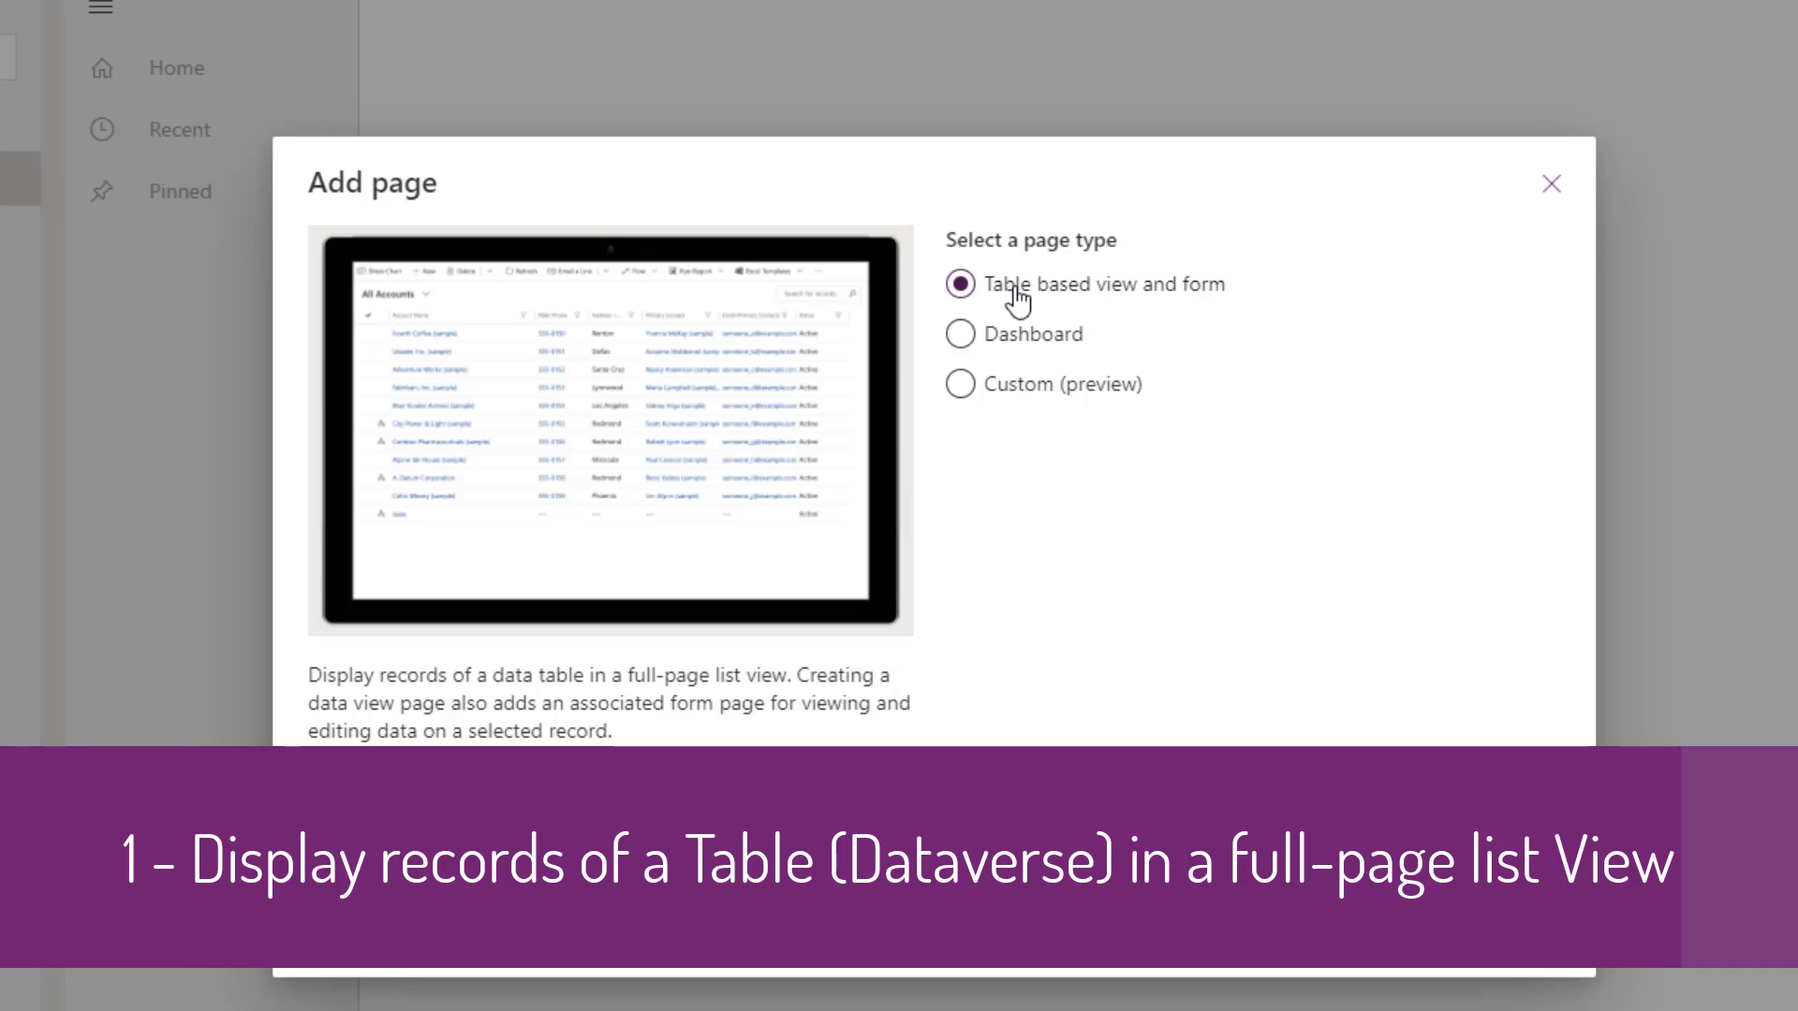
{"action": "left_click", "coordinate": [989, 323]}
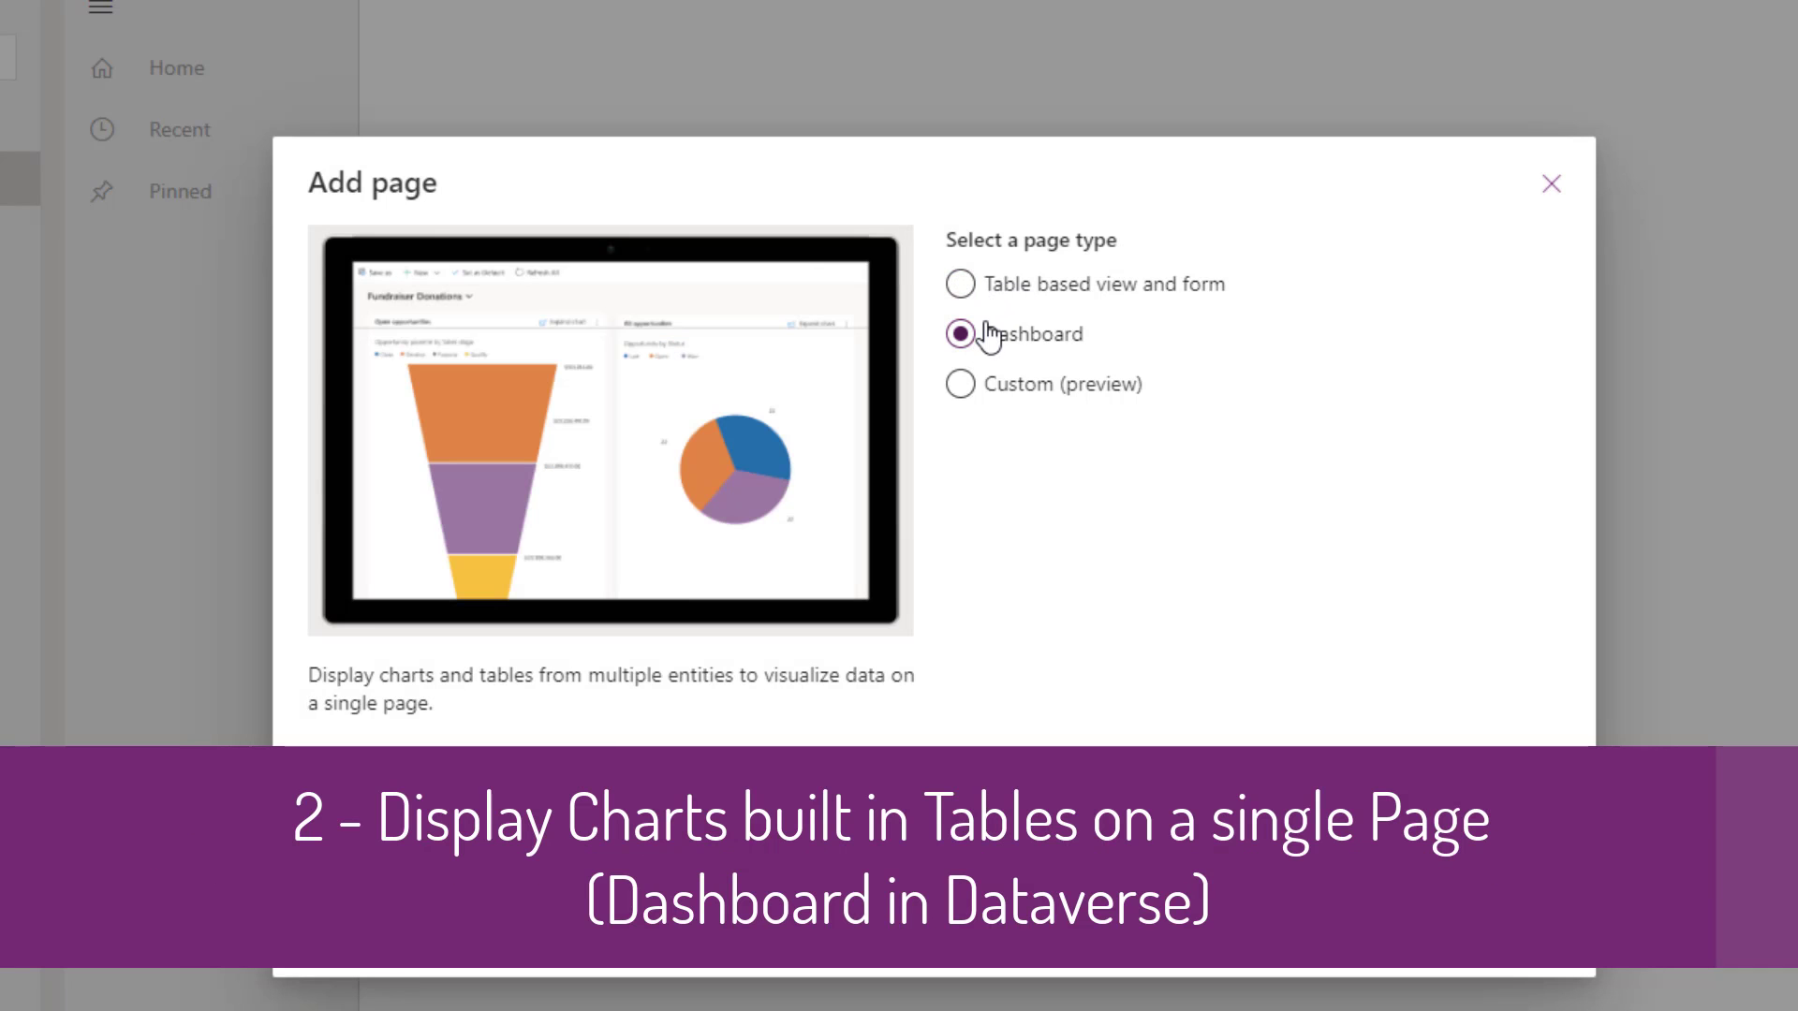
{"action": "left_click", "coordinate": [979, 391]}
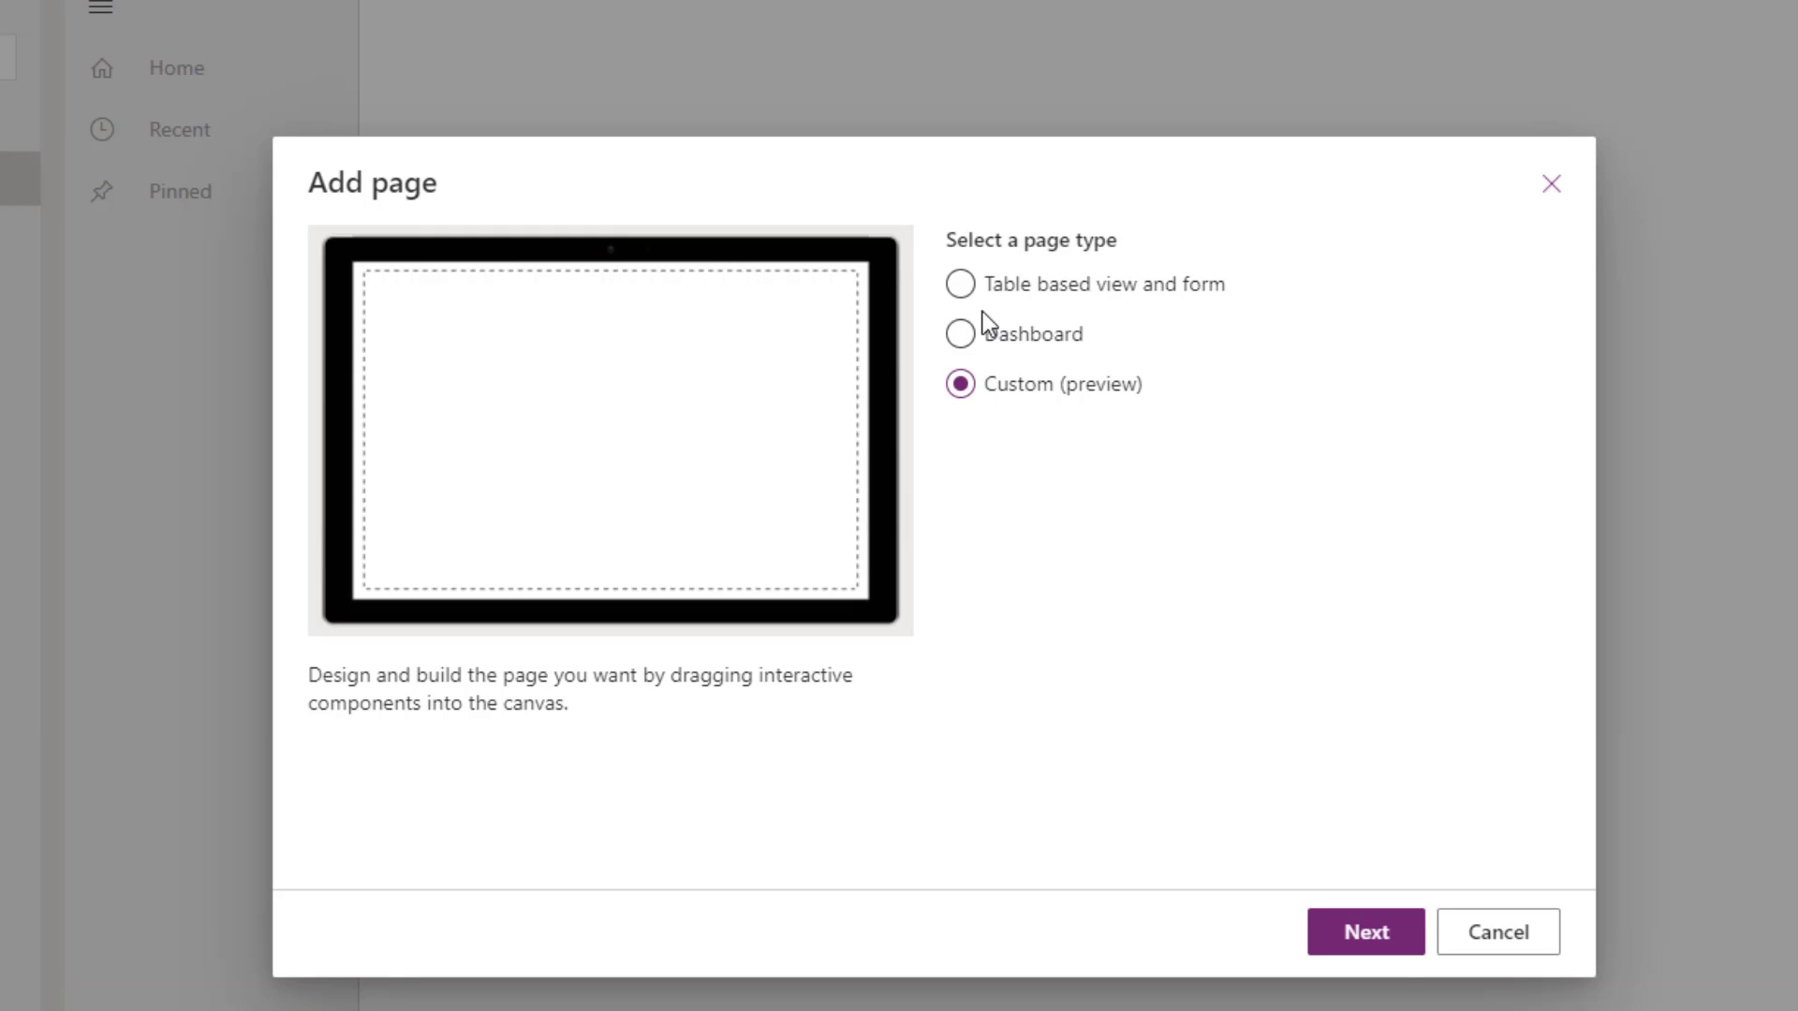
{"action": "left_click", "coordinate": [976, 286]}
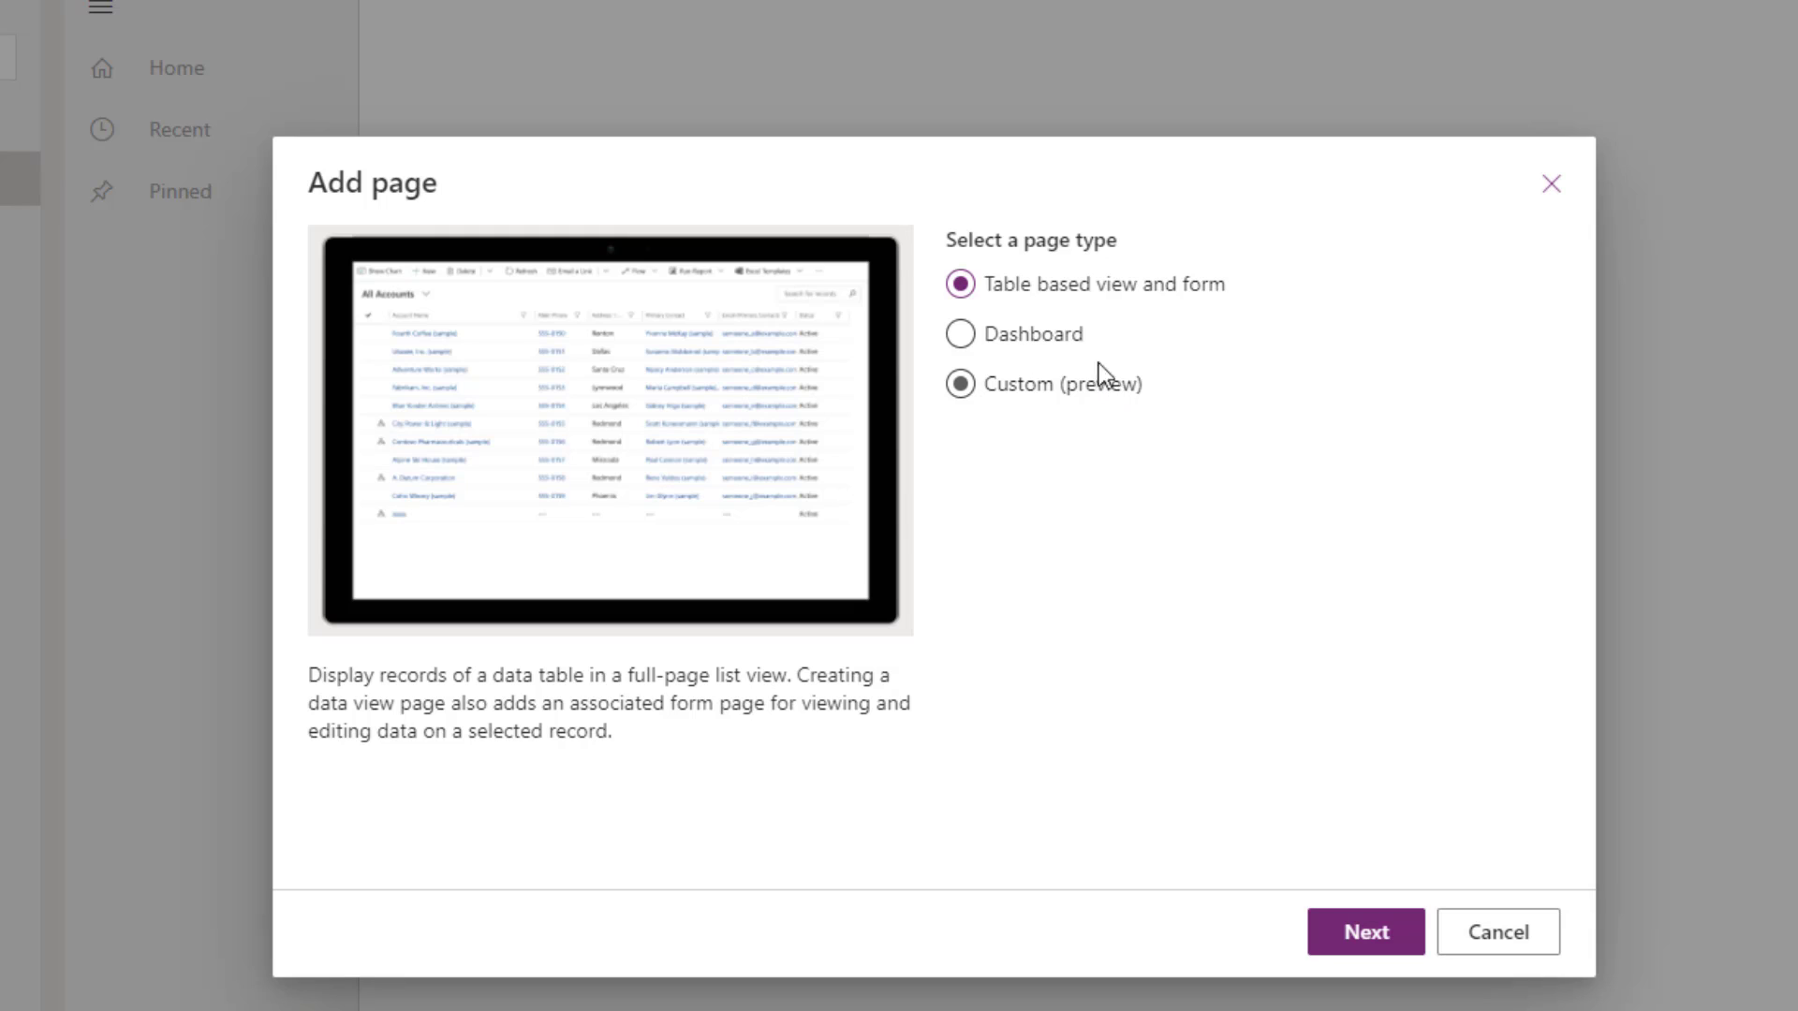
{"action": "left_click", "coordinate": [1368, 939]}
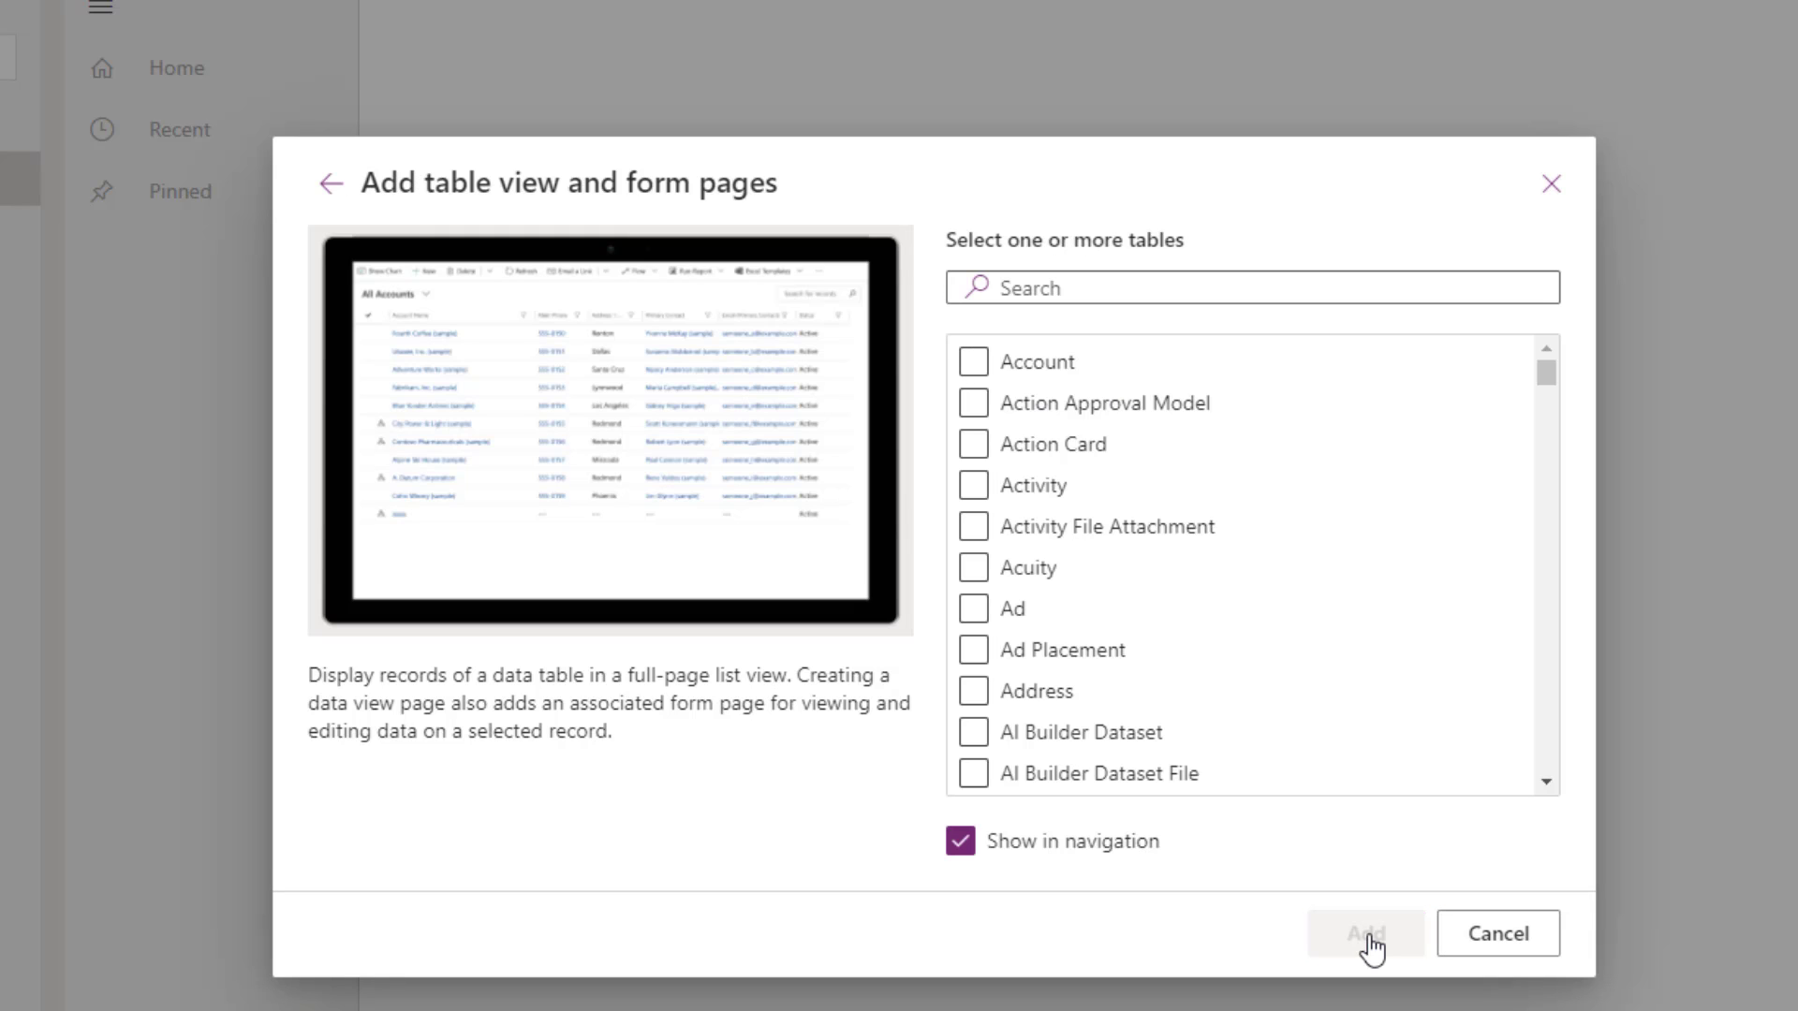
{"action": "left_click", "coordinate": [1060, 293]}
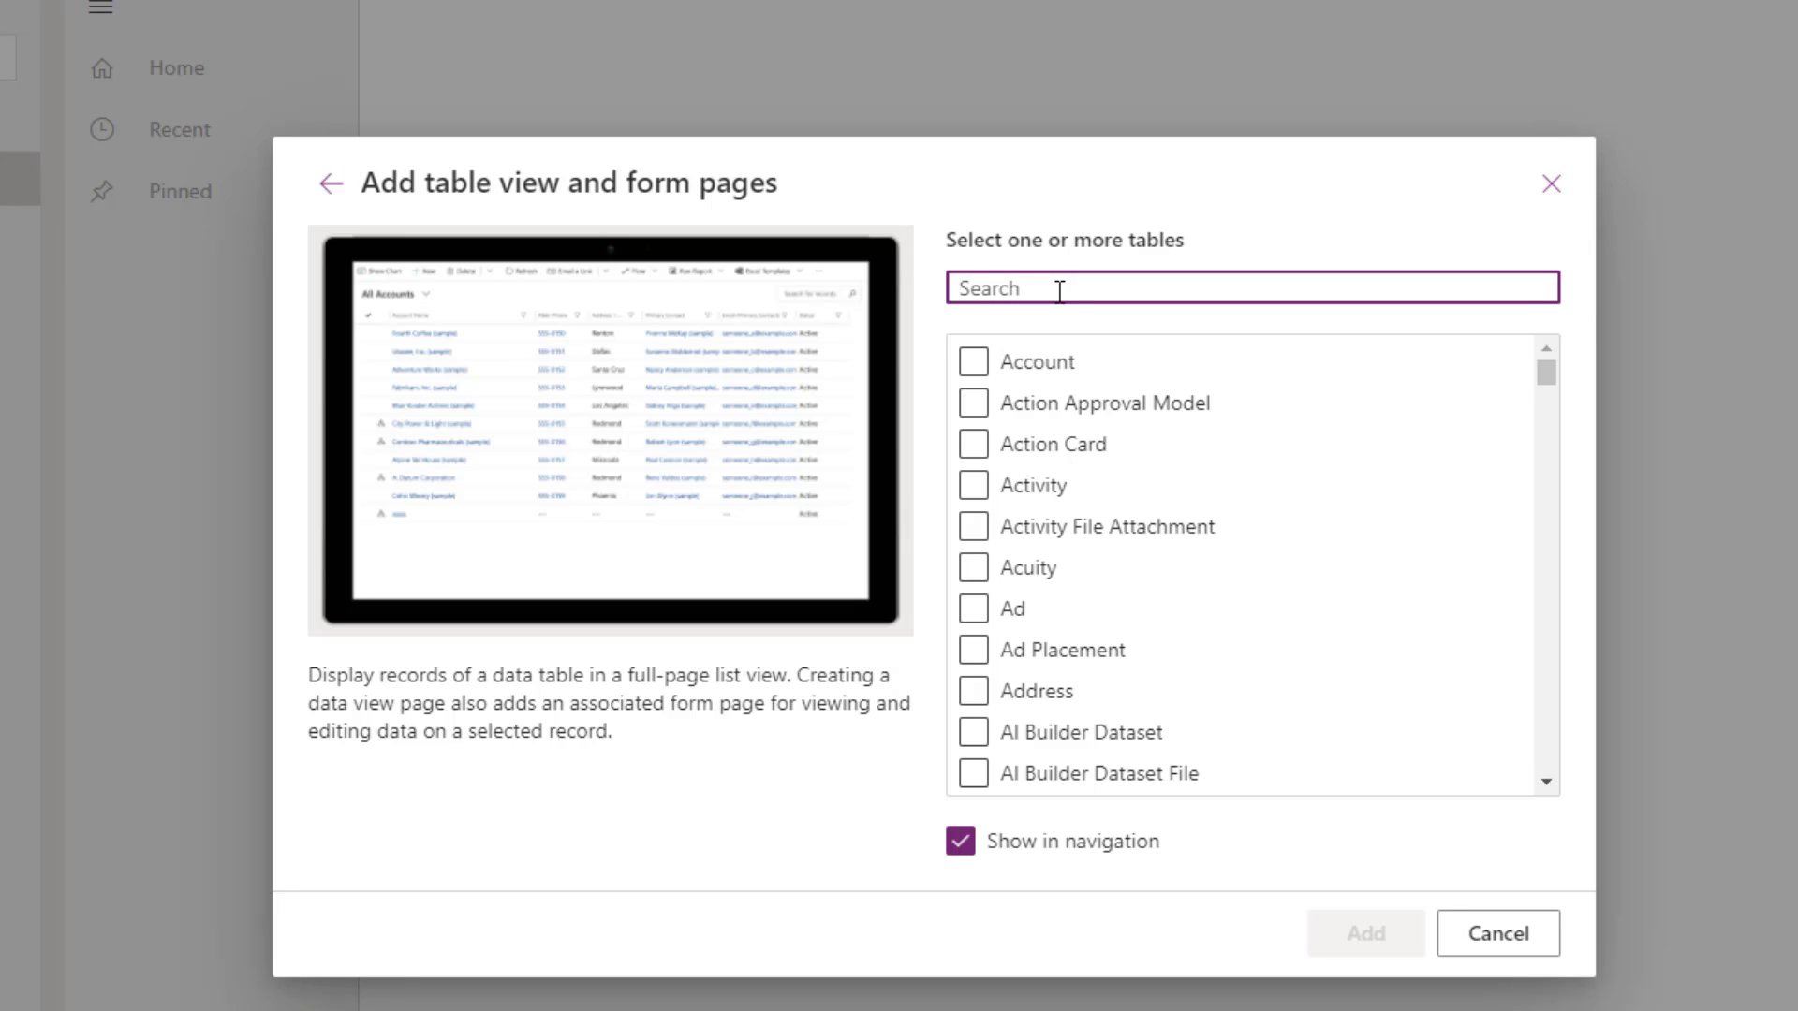
{"action": "type", "text": "devices"}
{"action": "left_click", "coordinate": [983, 379]}
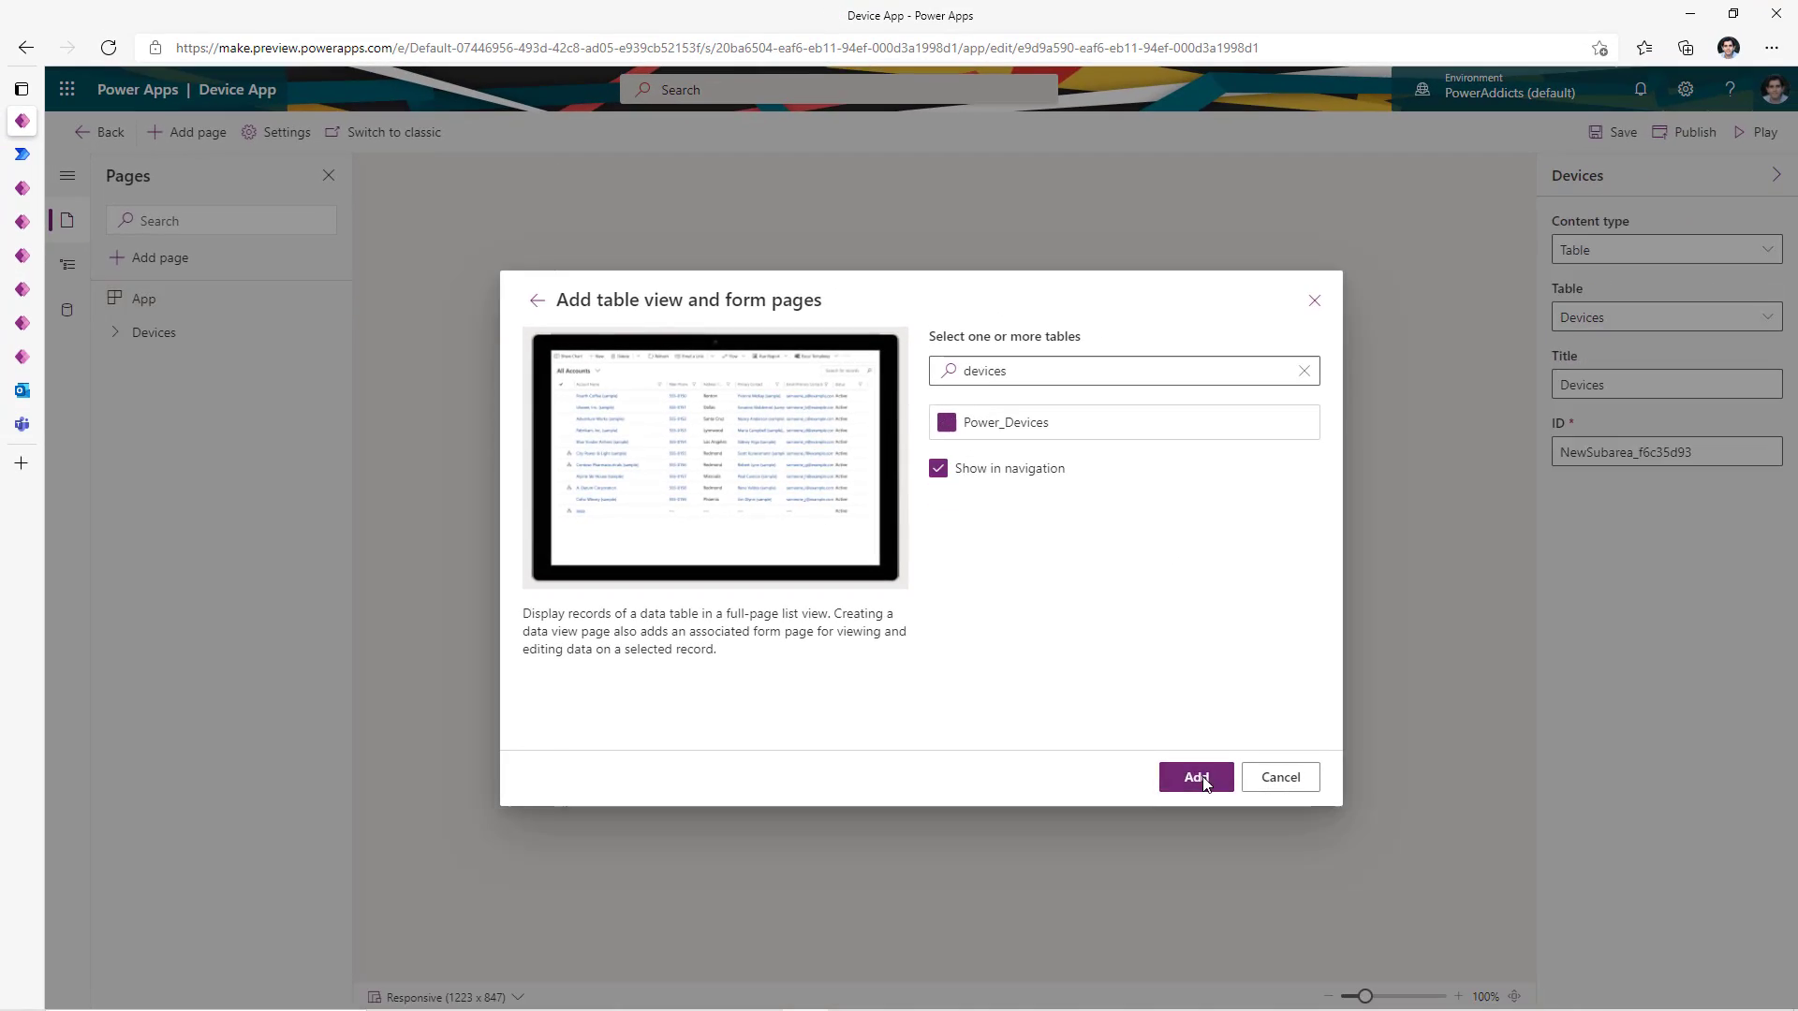
{"action": "left_click", "coordinate": [1197, 778]}
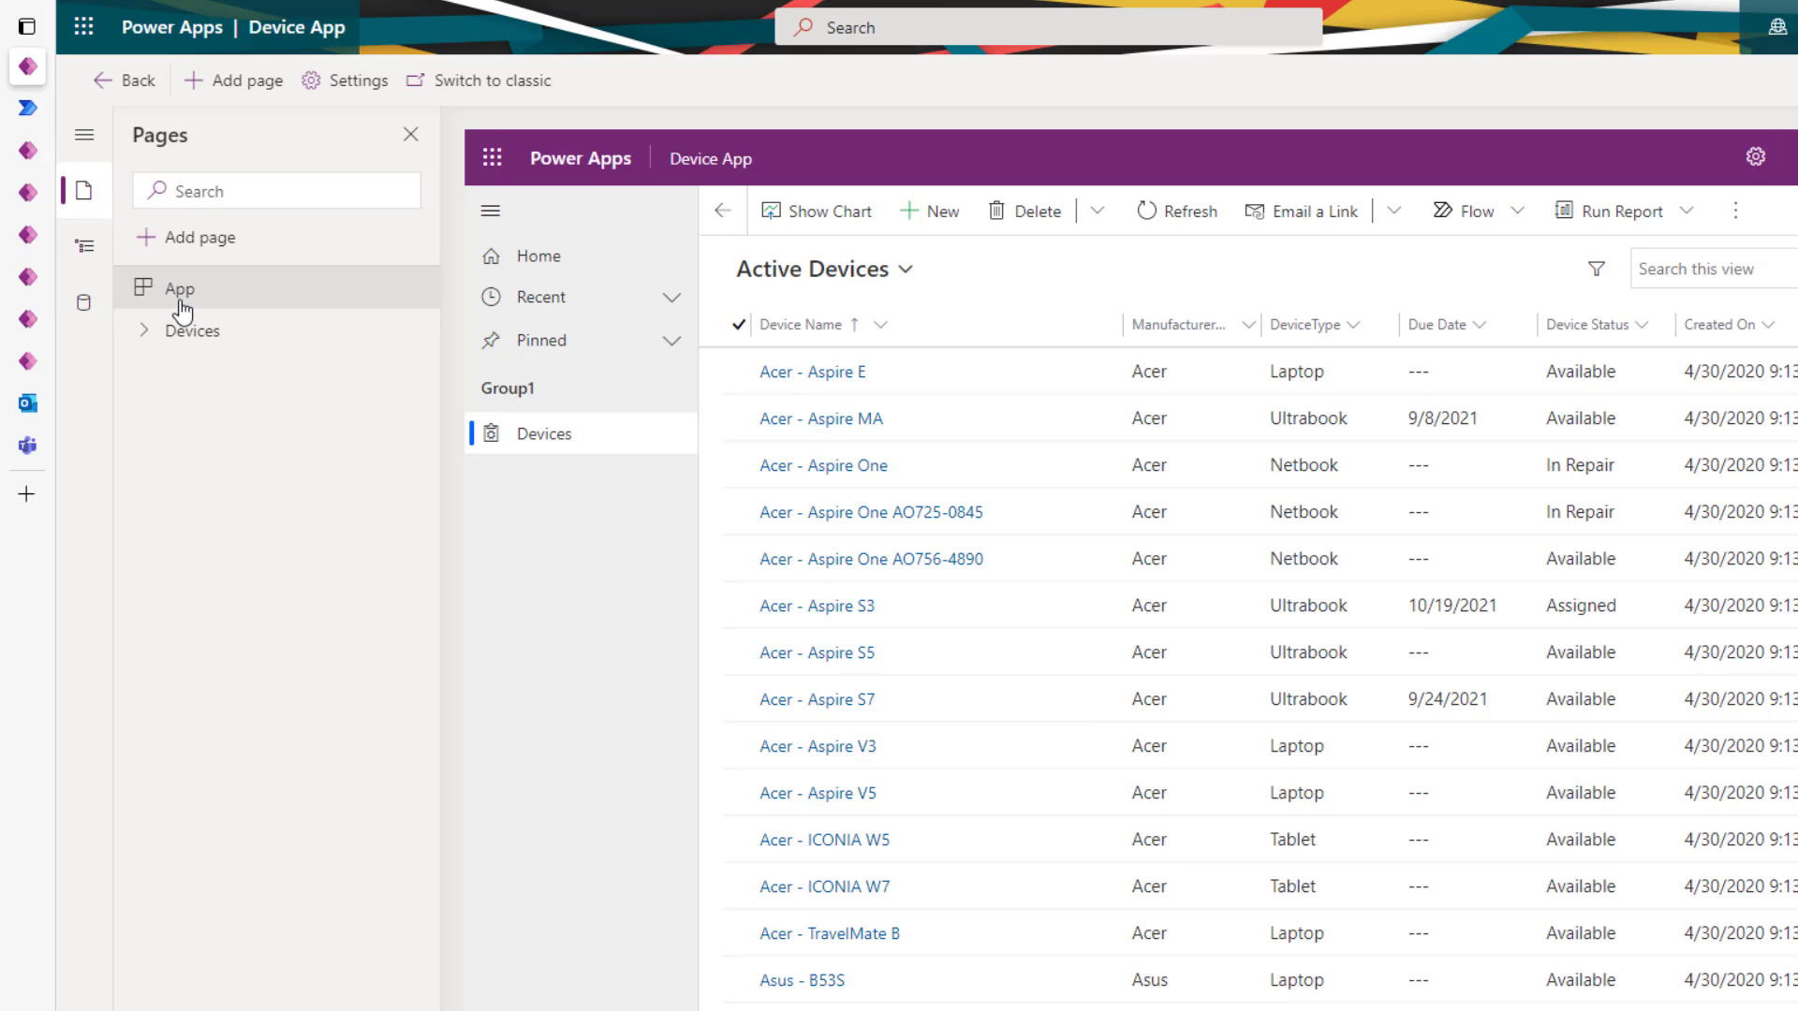
- Expand the Devices page and preview its Devices form and Devices view
{"action": "left_click", "coordinate": [174, 332]}
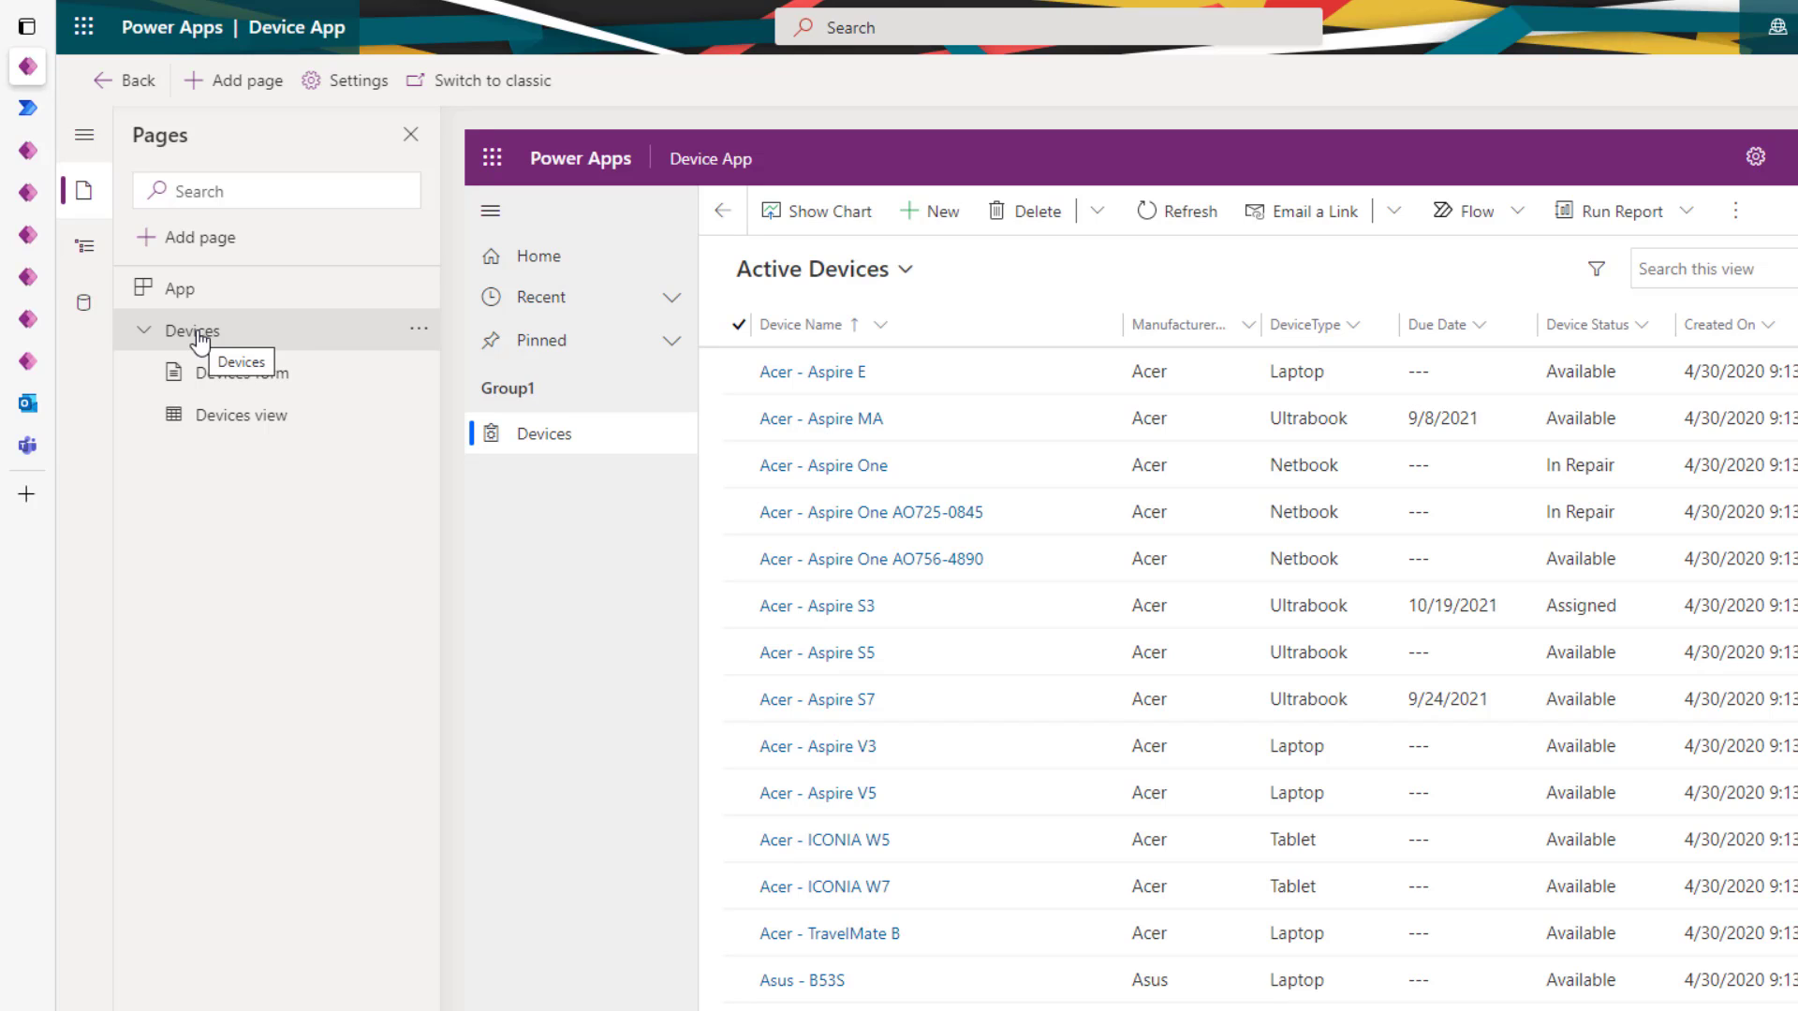
{"action": "left_click", "coordinate": [262, 374]}
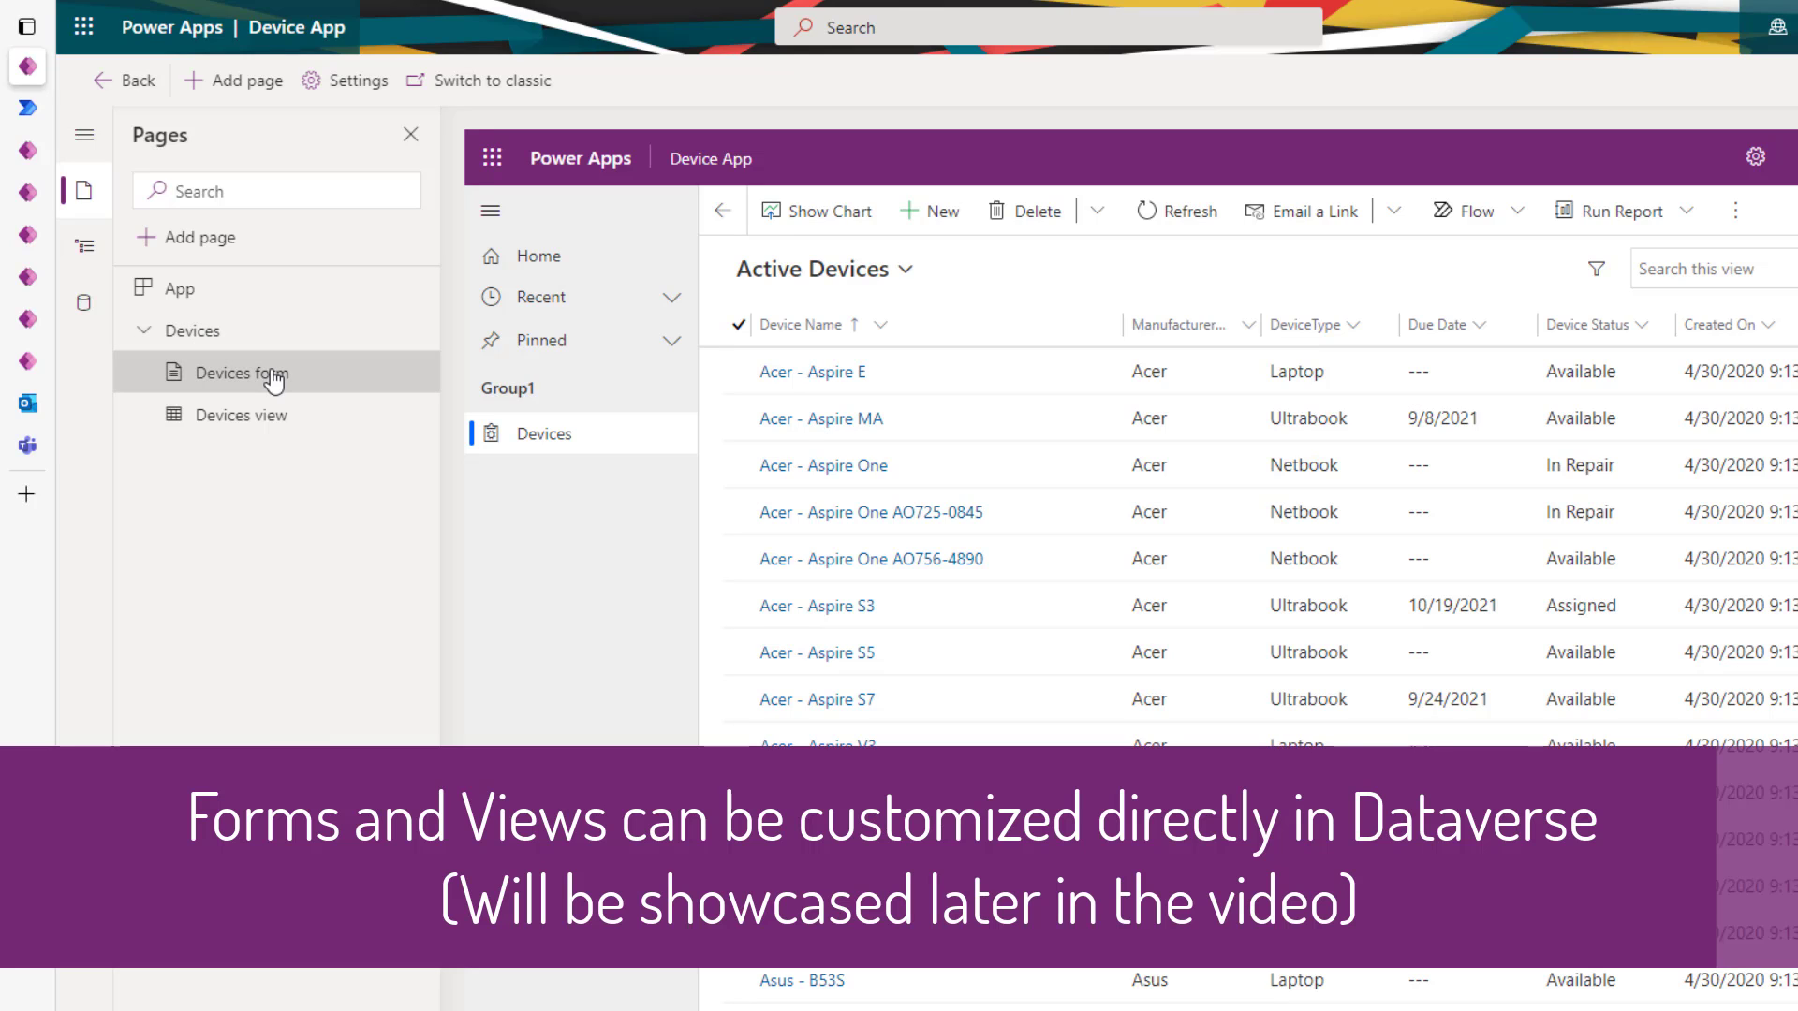
{"action": "left_click", "coordinate": [273, 423]}
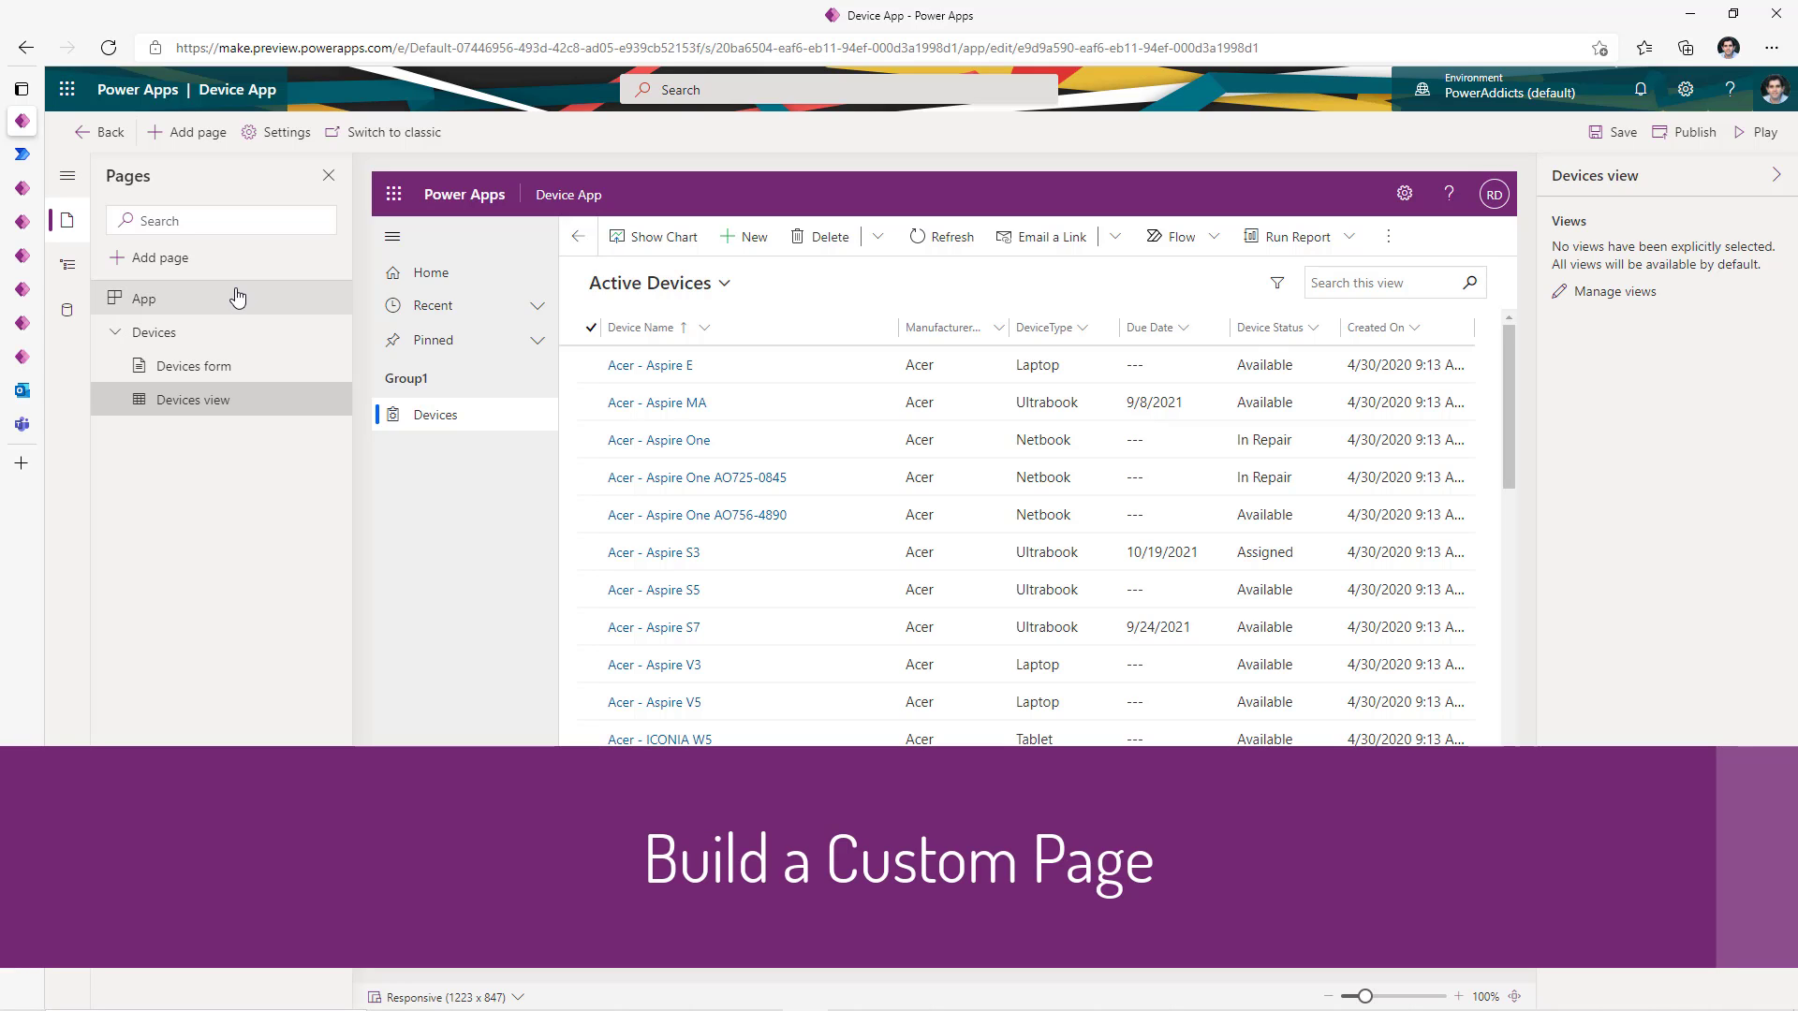
- Add a Custom page to the app named 'Devices Page'
{"action": "left_click", "coordinate": [154, 265]}
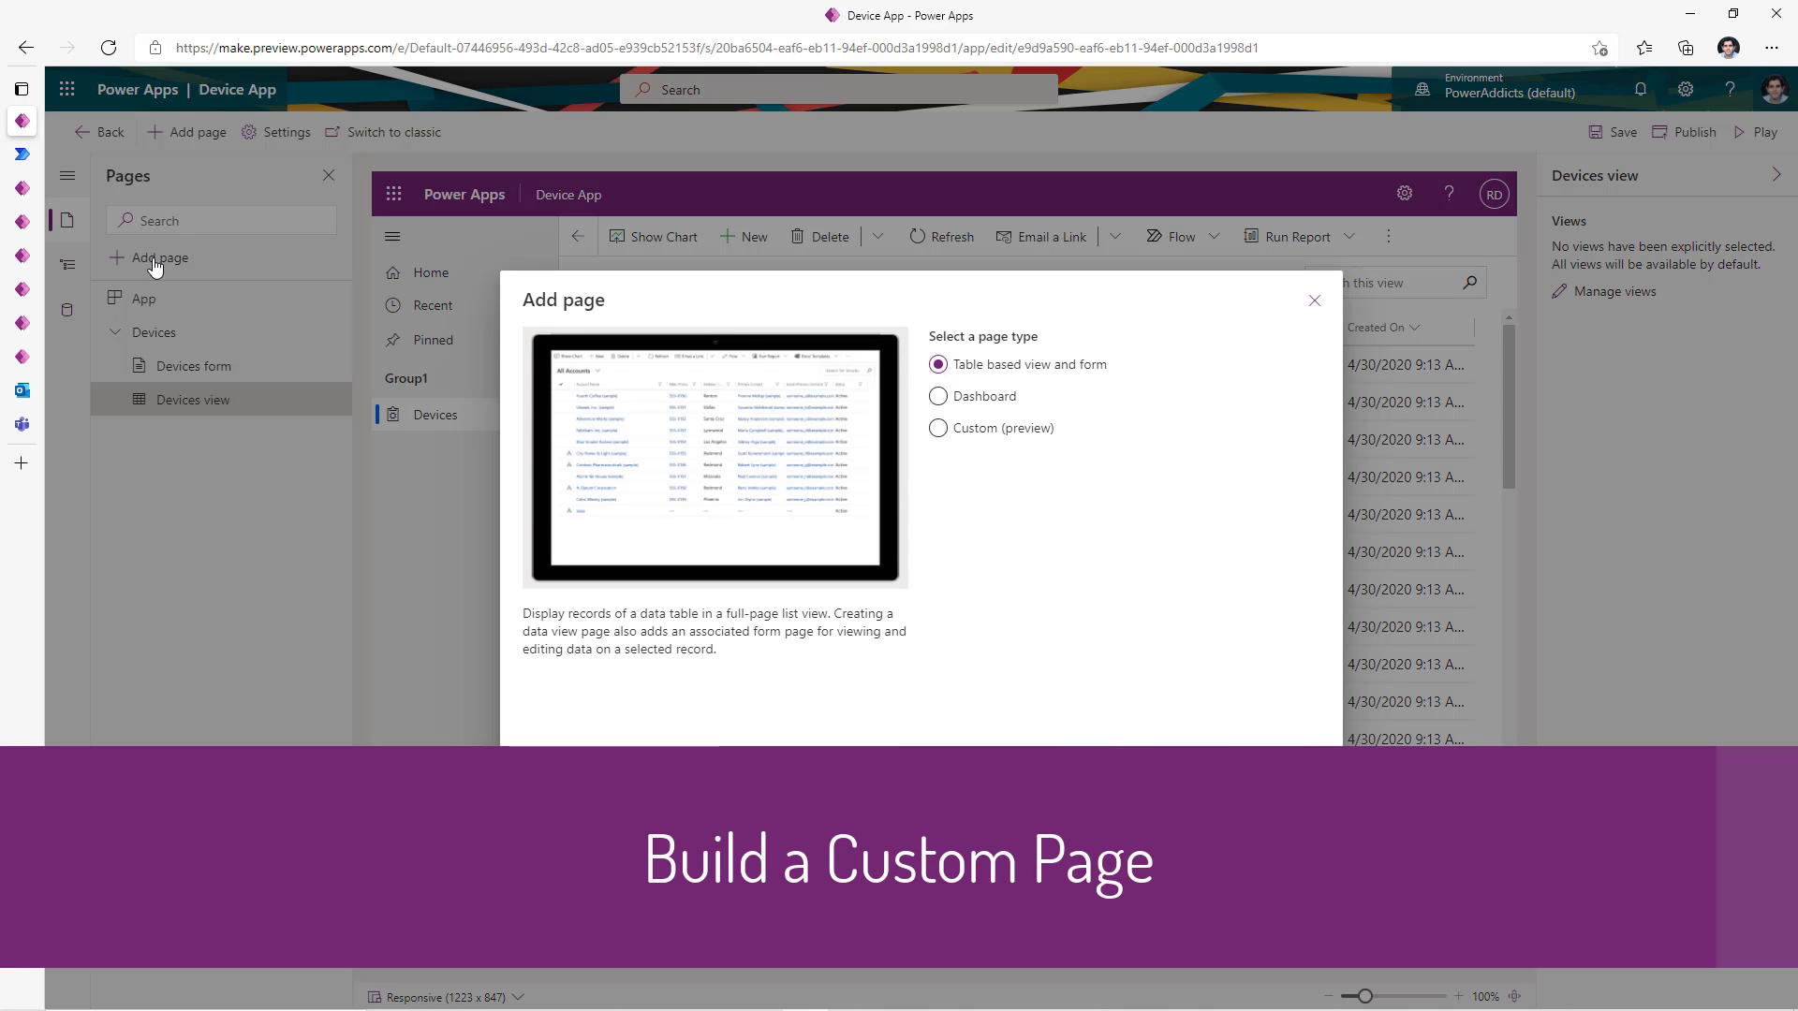
{"action": "left_click", "coordinate": [940, 431]}
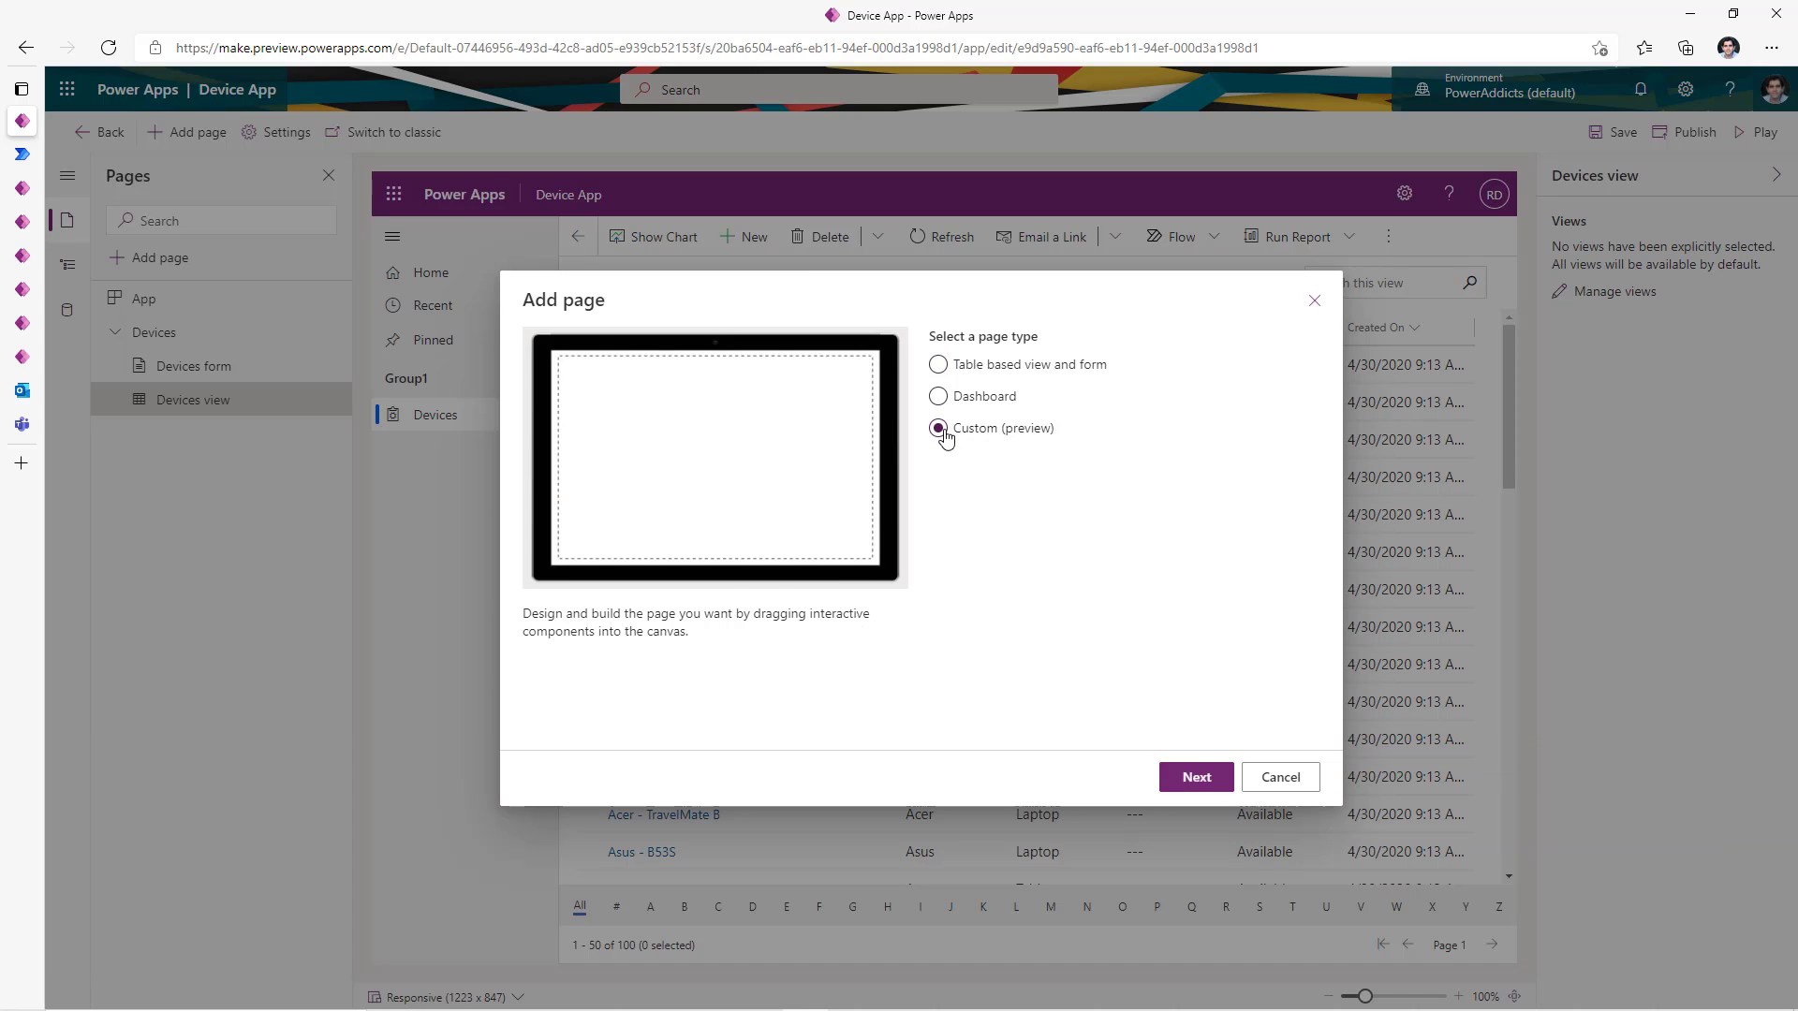
{"action": "left_click", "coordinate": [1197, 778]}
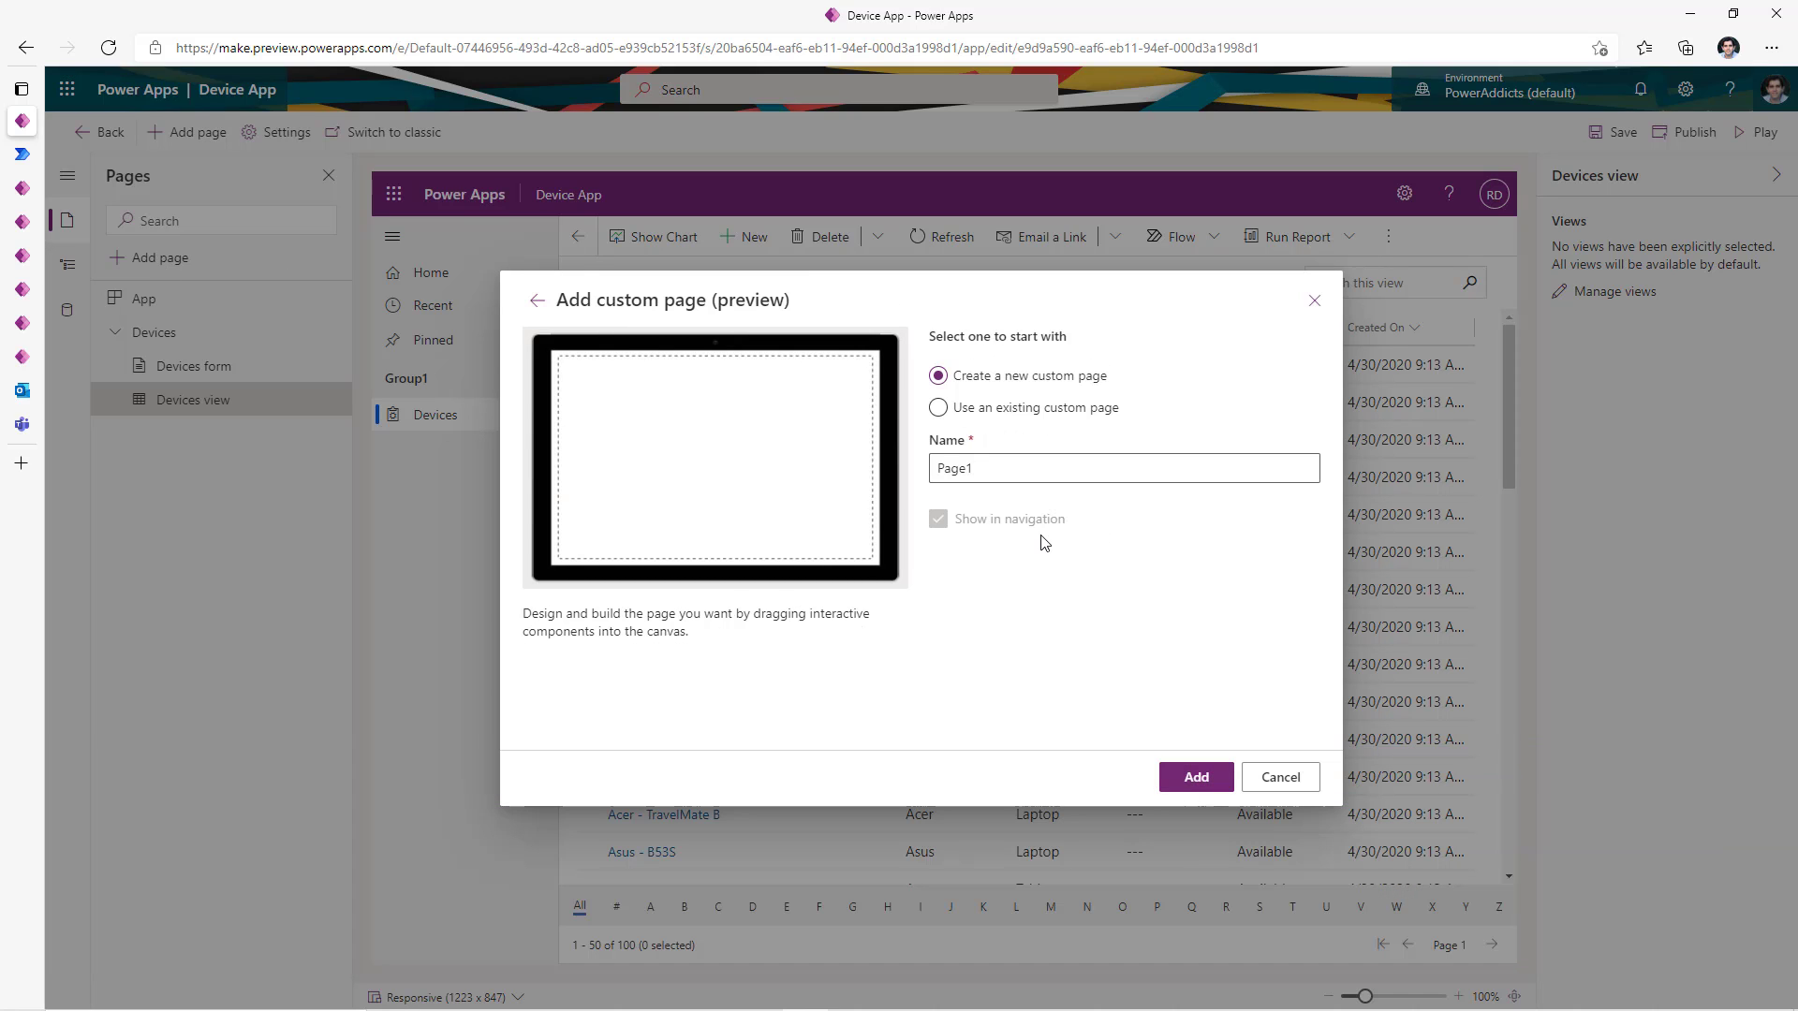
{"action": "left_click_drag", "start_coordinate": [1025, 474], "coordinate": [913, 485]}
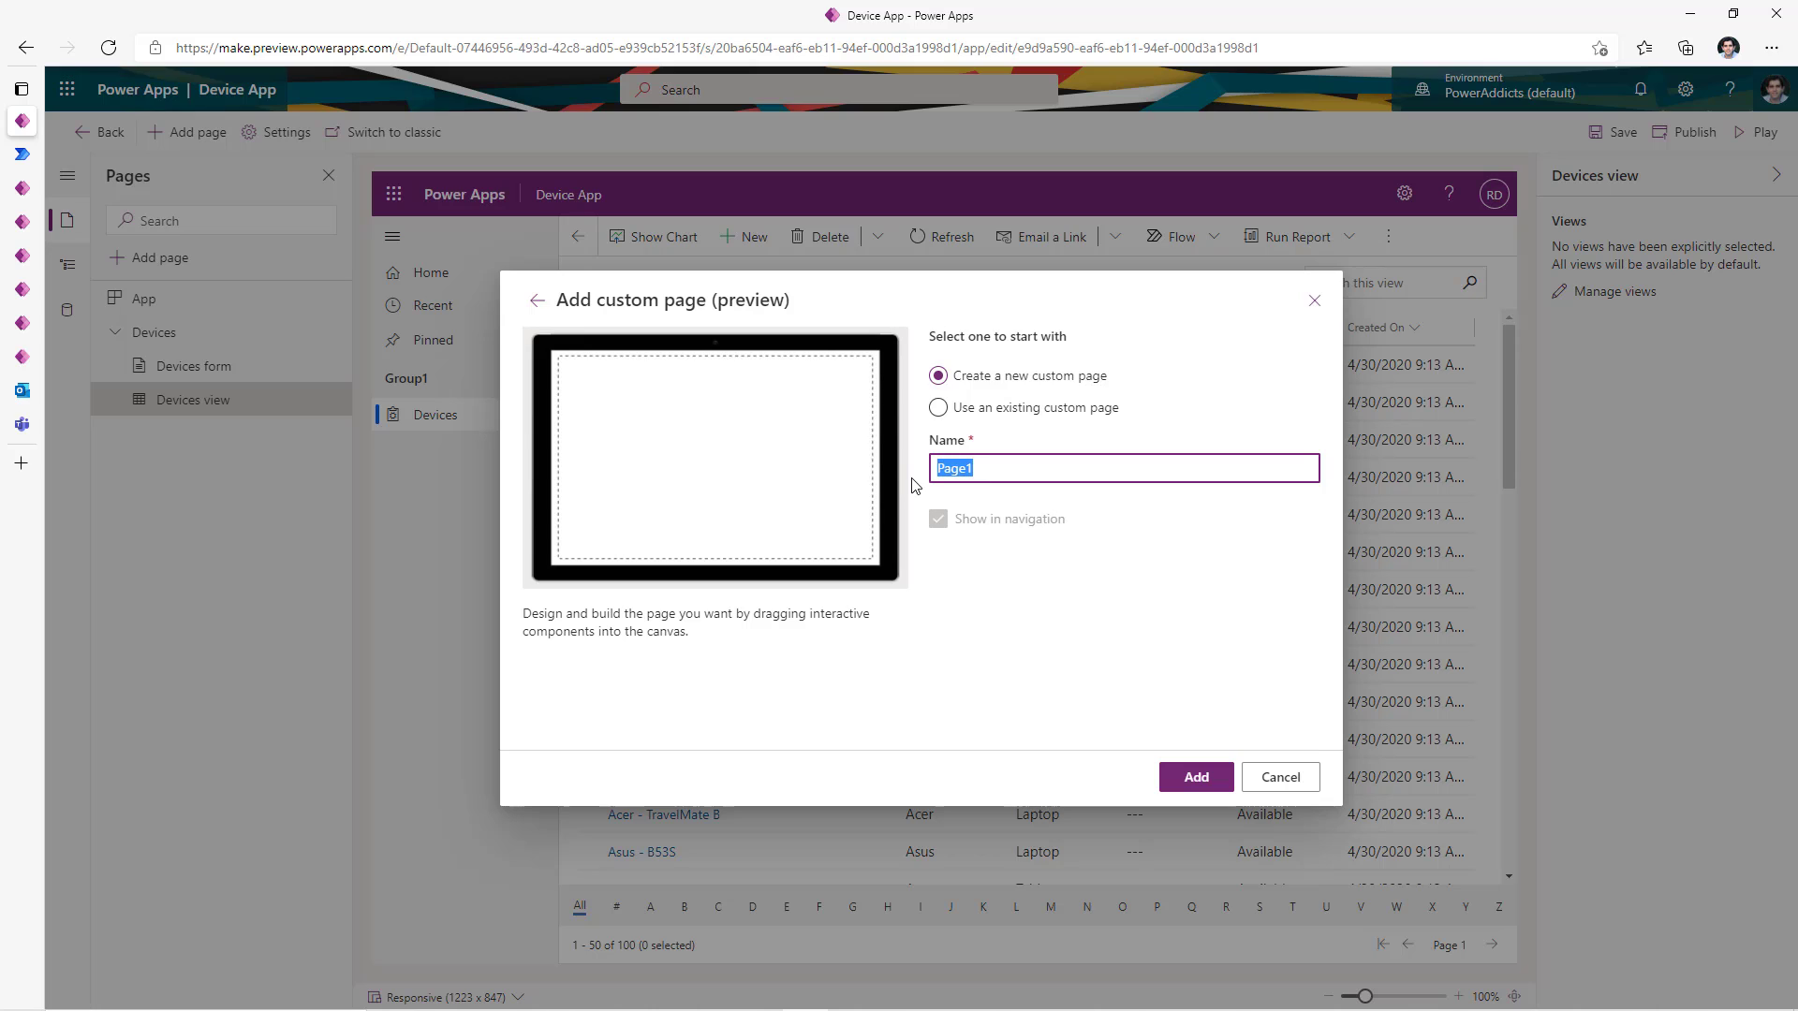
{"action": "type", "text": "Devices Page"}
{"action": "left_click", "coordinate": [1197, 778]}
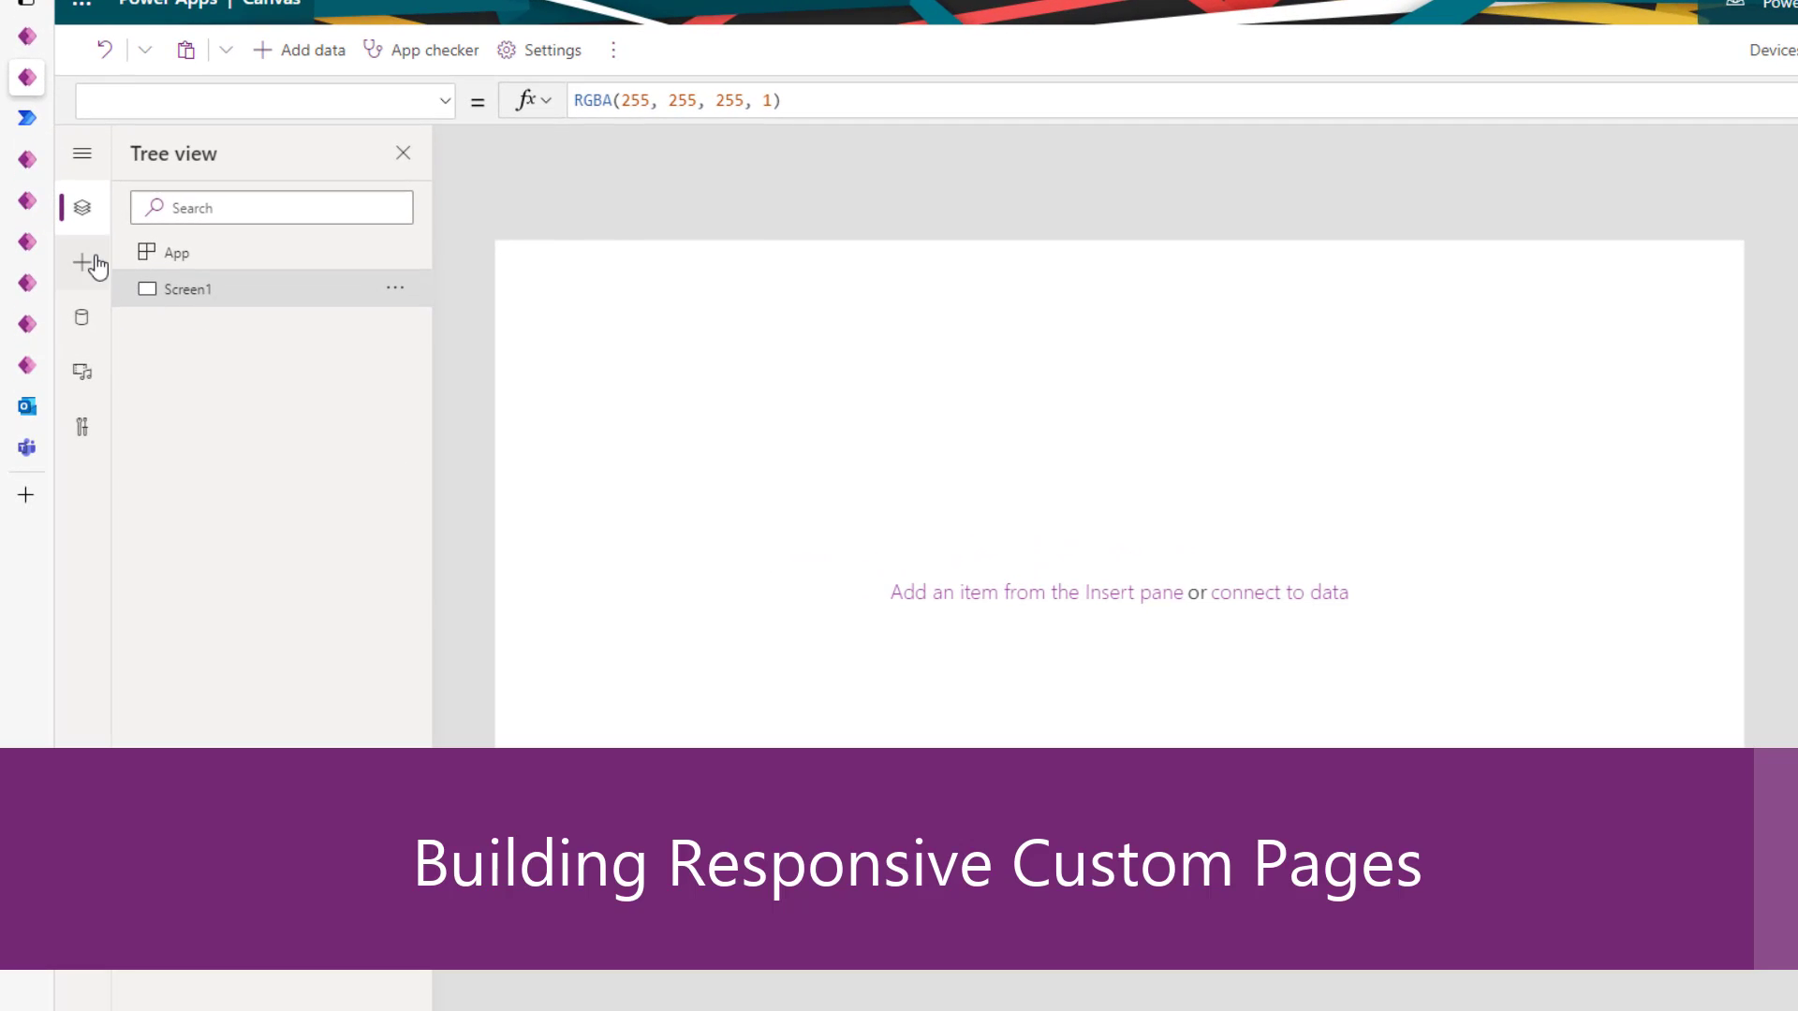
- Insert a vertical container, Container1, onto Screen1
{"action": "left_click", "coordinate": [83, 264]}
{"action": "left_click", "coordinate": [205, 199]}
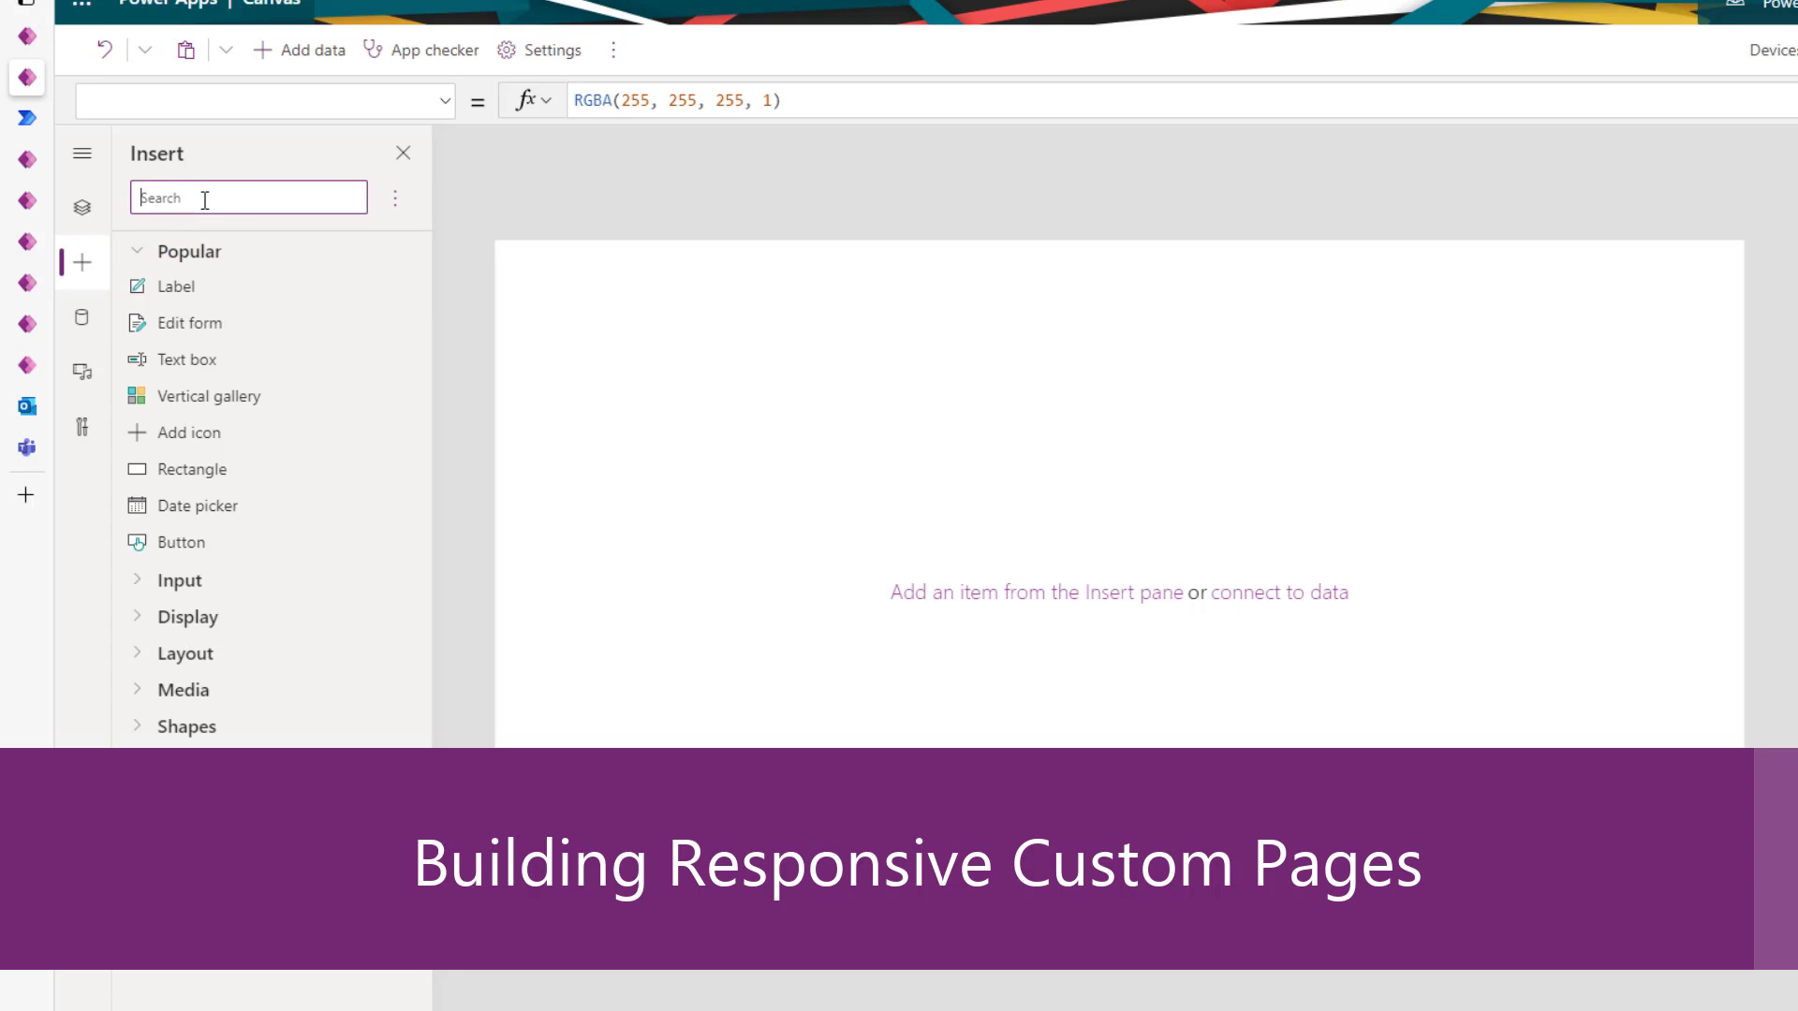
{"action": "type", "text": "contain"}
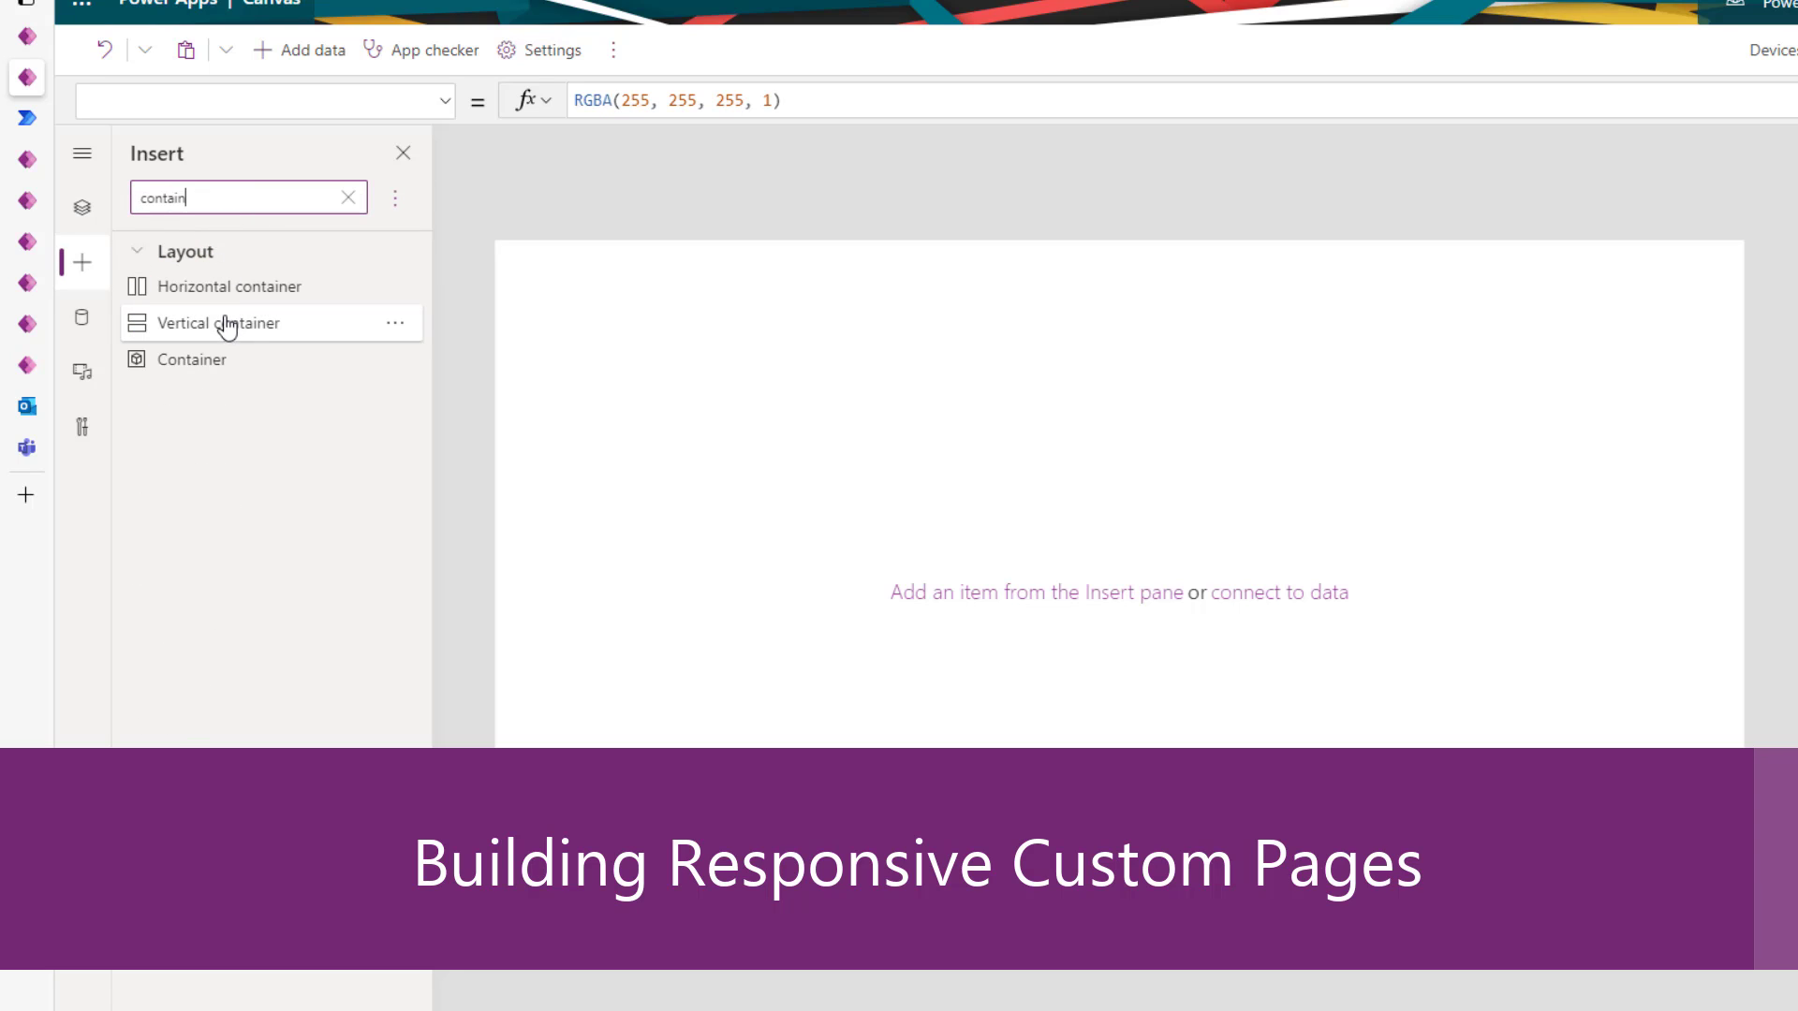
{"action": "left_click", "coordinate": [231, 323]}
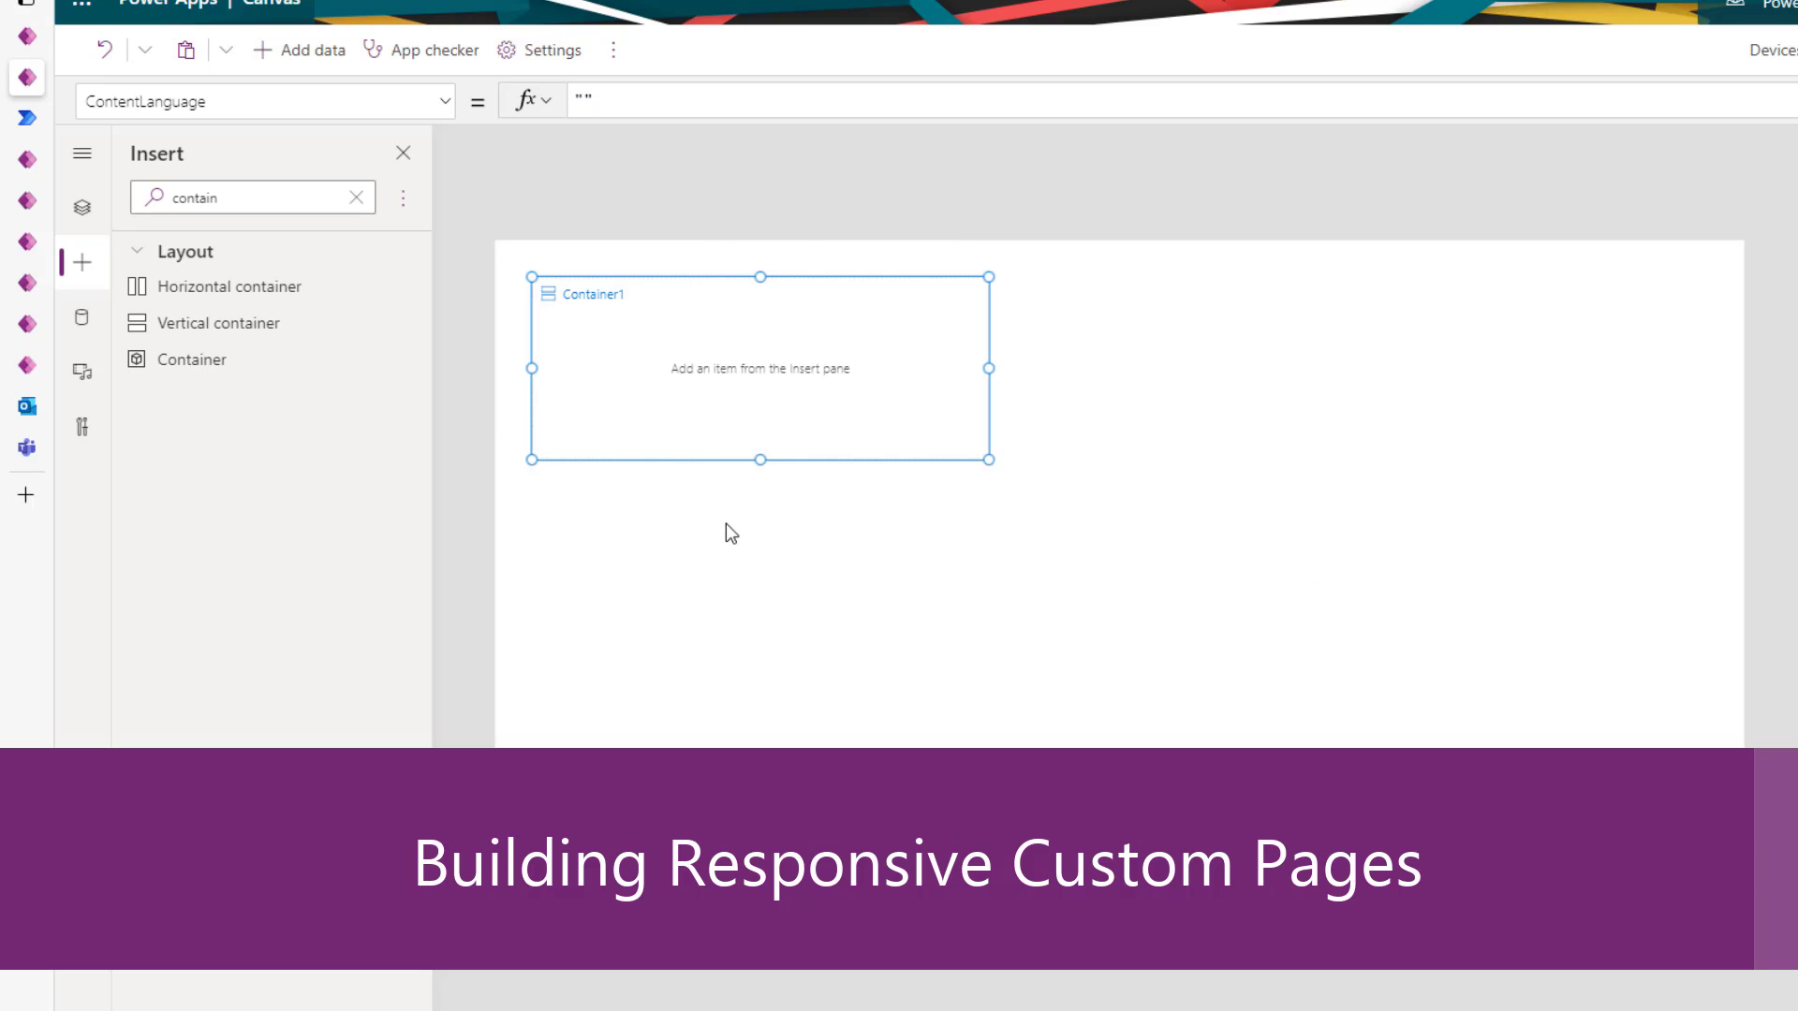
{"action": "left_click", "coordinate": [81, 210]}
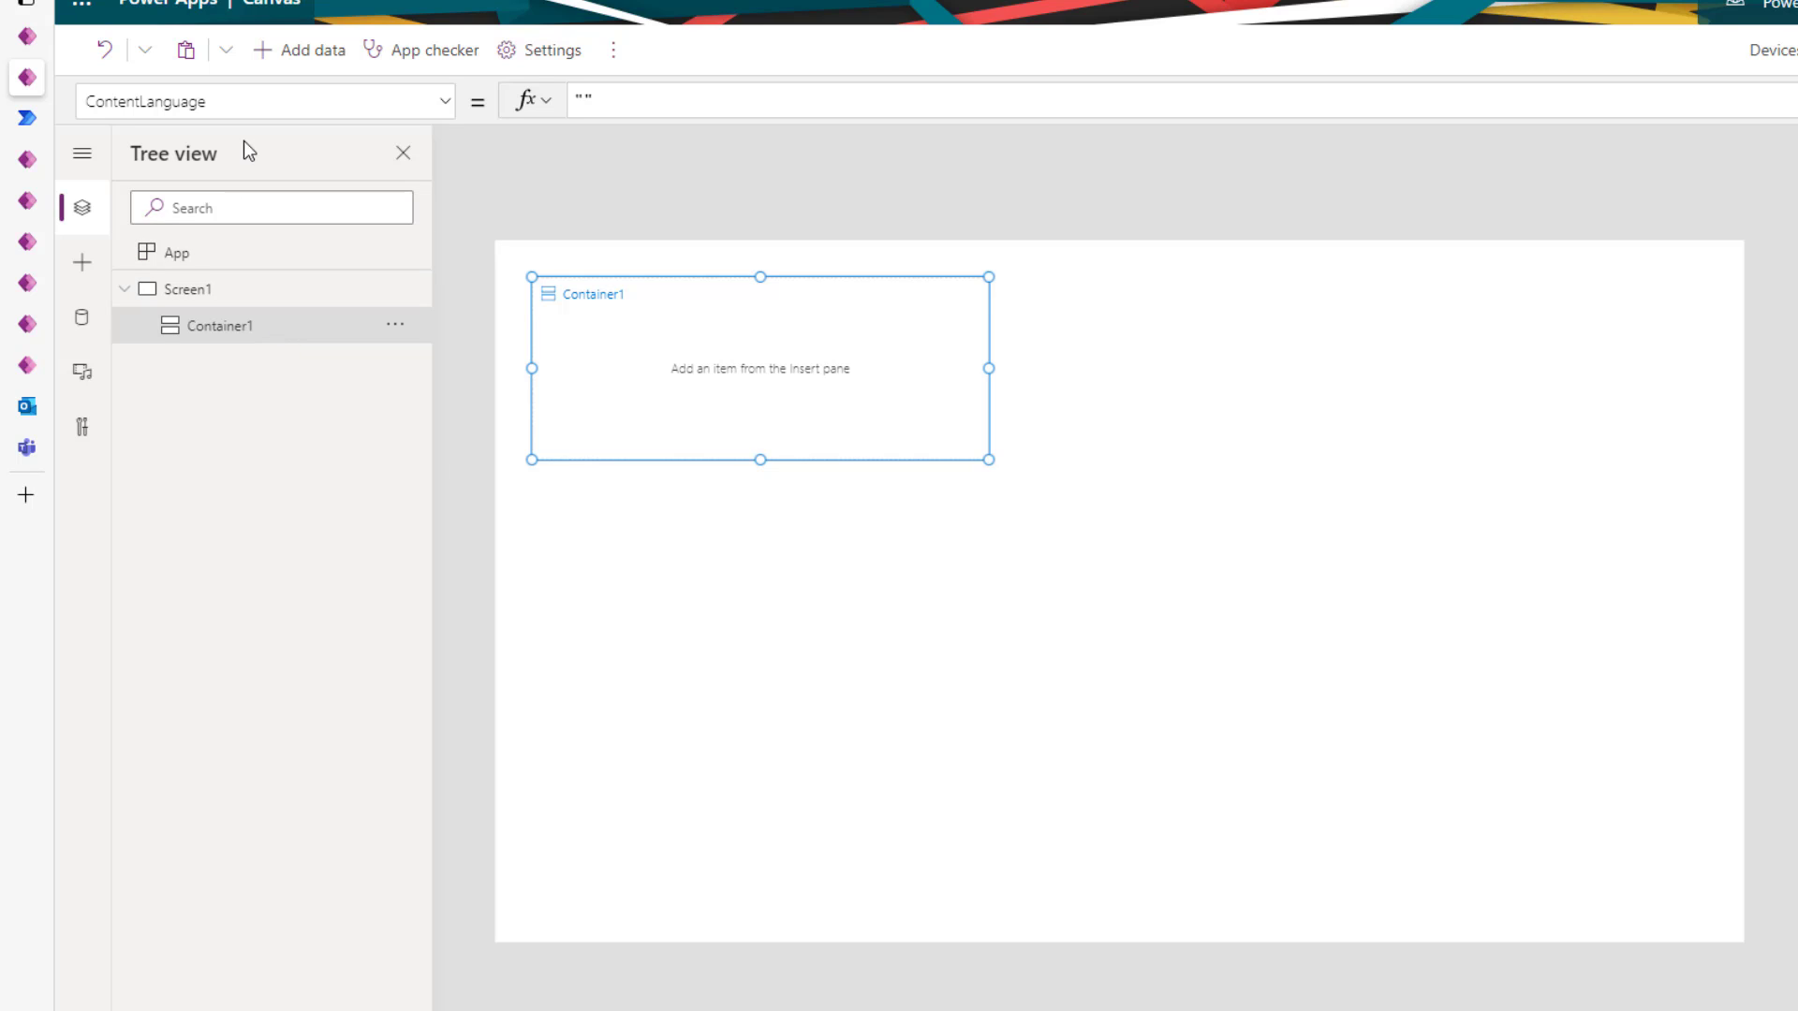
- Position Container1 at X 0 and Y 0
{"action": "left_click_drag", "start_coordinate": [206, 101], "coordinate": [84, 101]}
{"action": "type", "text": "X"}
{"action": "double_click", "coordinate": [628, 99]}
{"action": "type", "text": "0"}
{"action": "left_click_drag", "start_coordinate": [374, 107], "coordinate": [3, 107]}
{"action": "type", "text": "Y"}
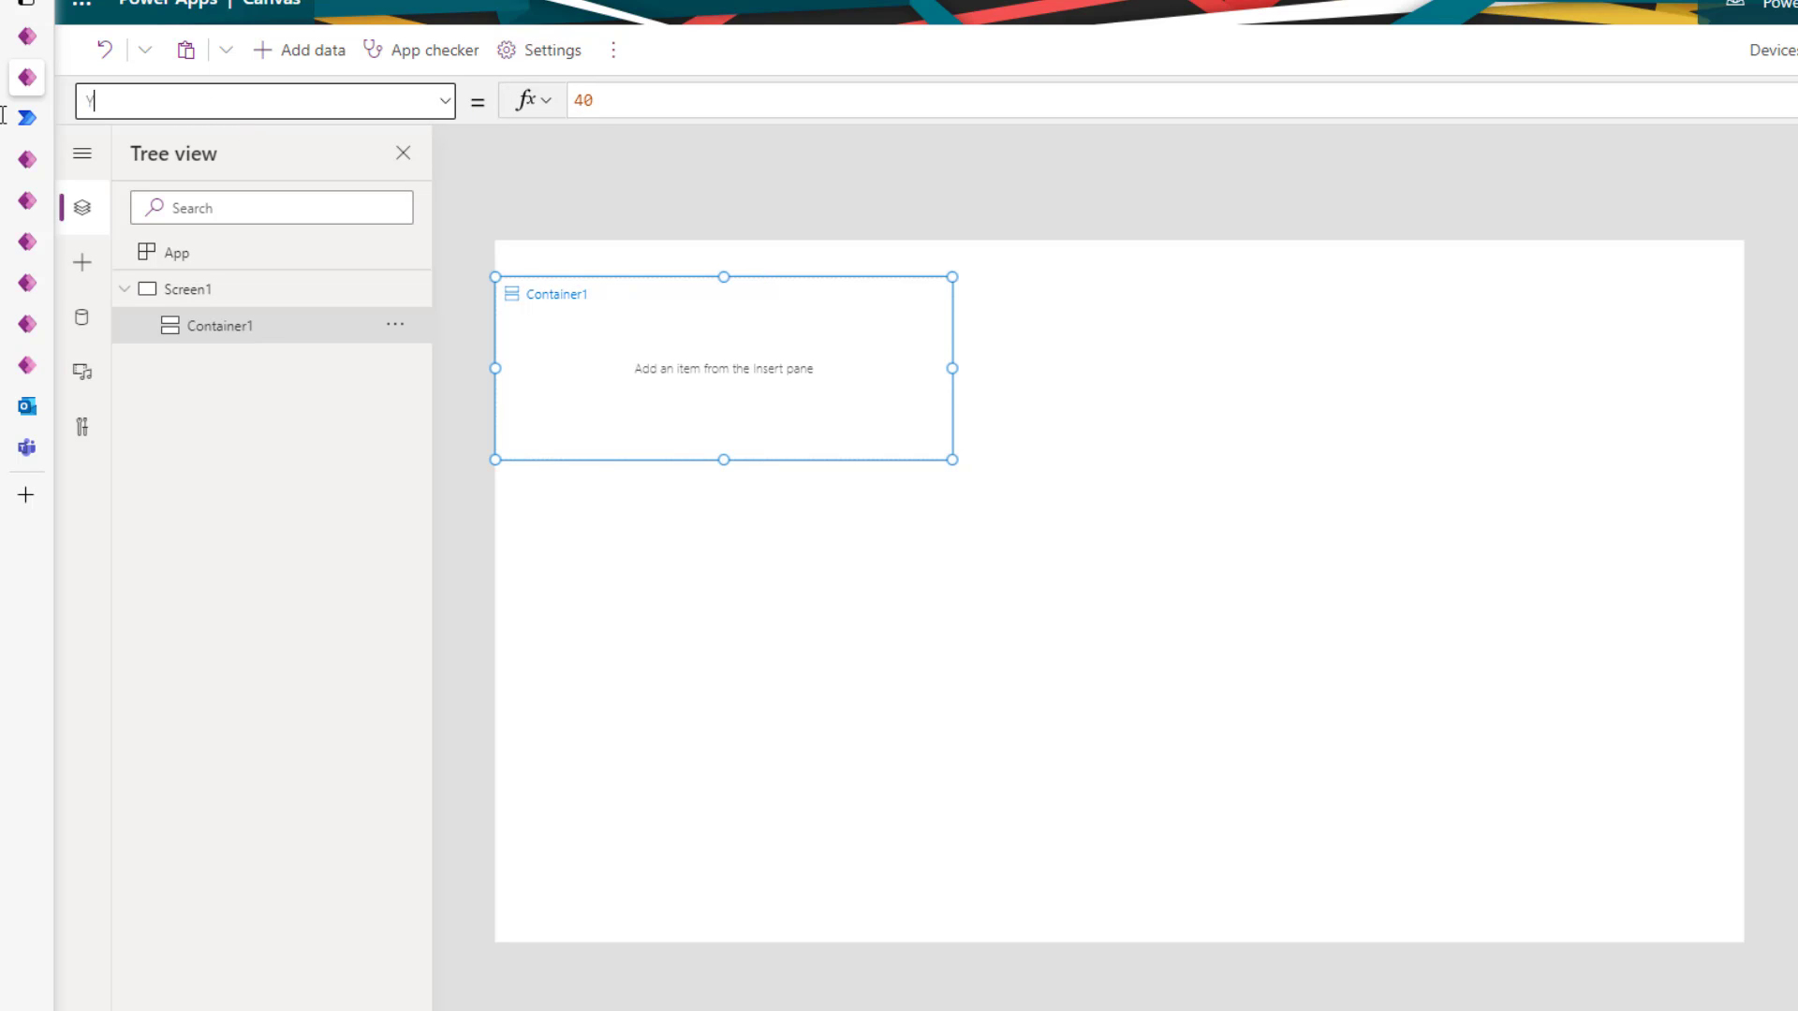
{"action": "left_click_drag", "start_coordinate": [613, 104], "coordinate": [473, 108]}
{"action": "type", "text": "0"}
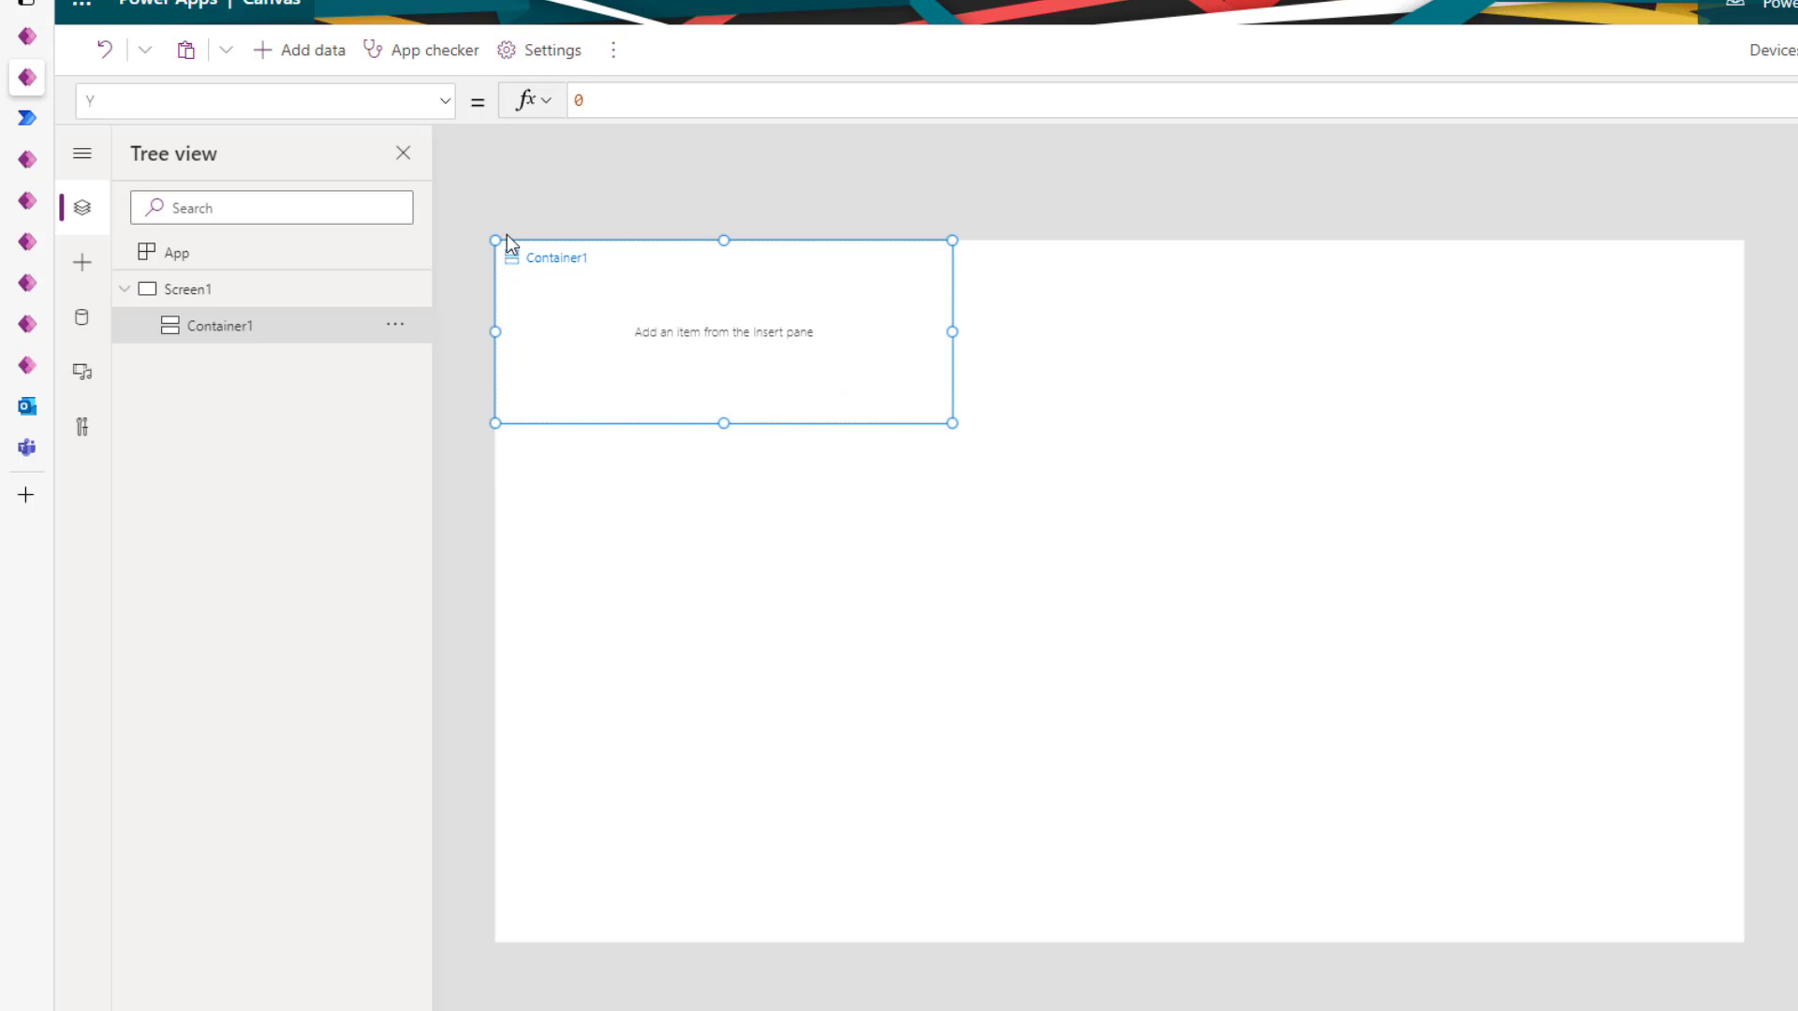
- Set Container1's Width to Parent.Width and Height to Parent.Height
{"action": "left_click", "coordinate": [305, 99]}
{"action": "type", "text": "Width"}
{"action": "key", "text": "Tab"}
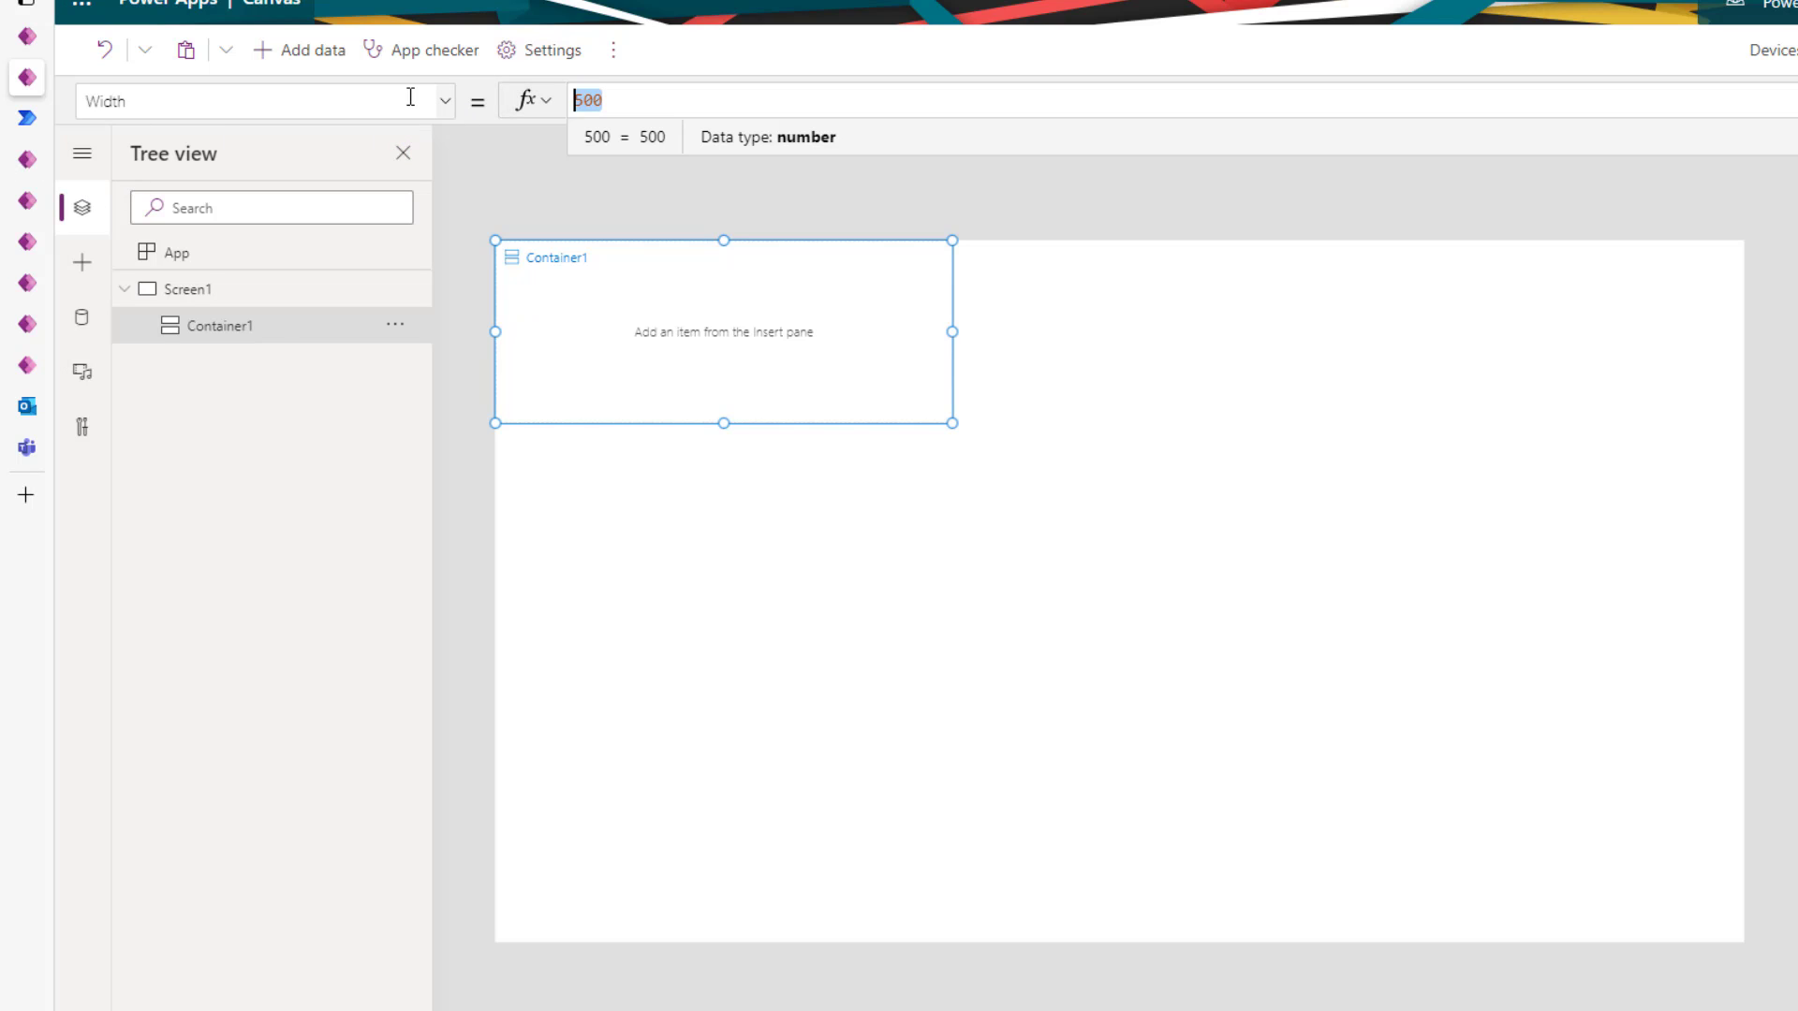
{"action": "type", "text": "parent.Width"}
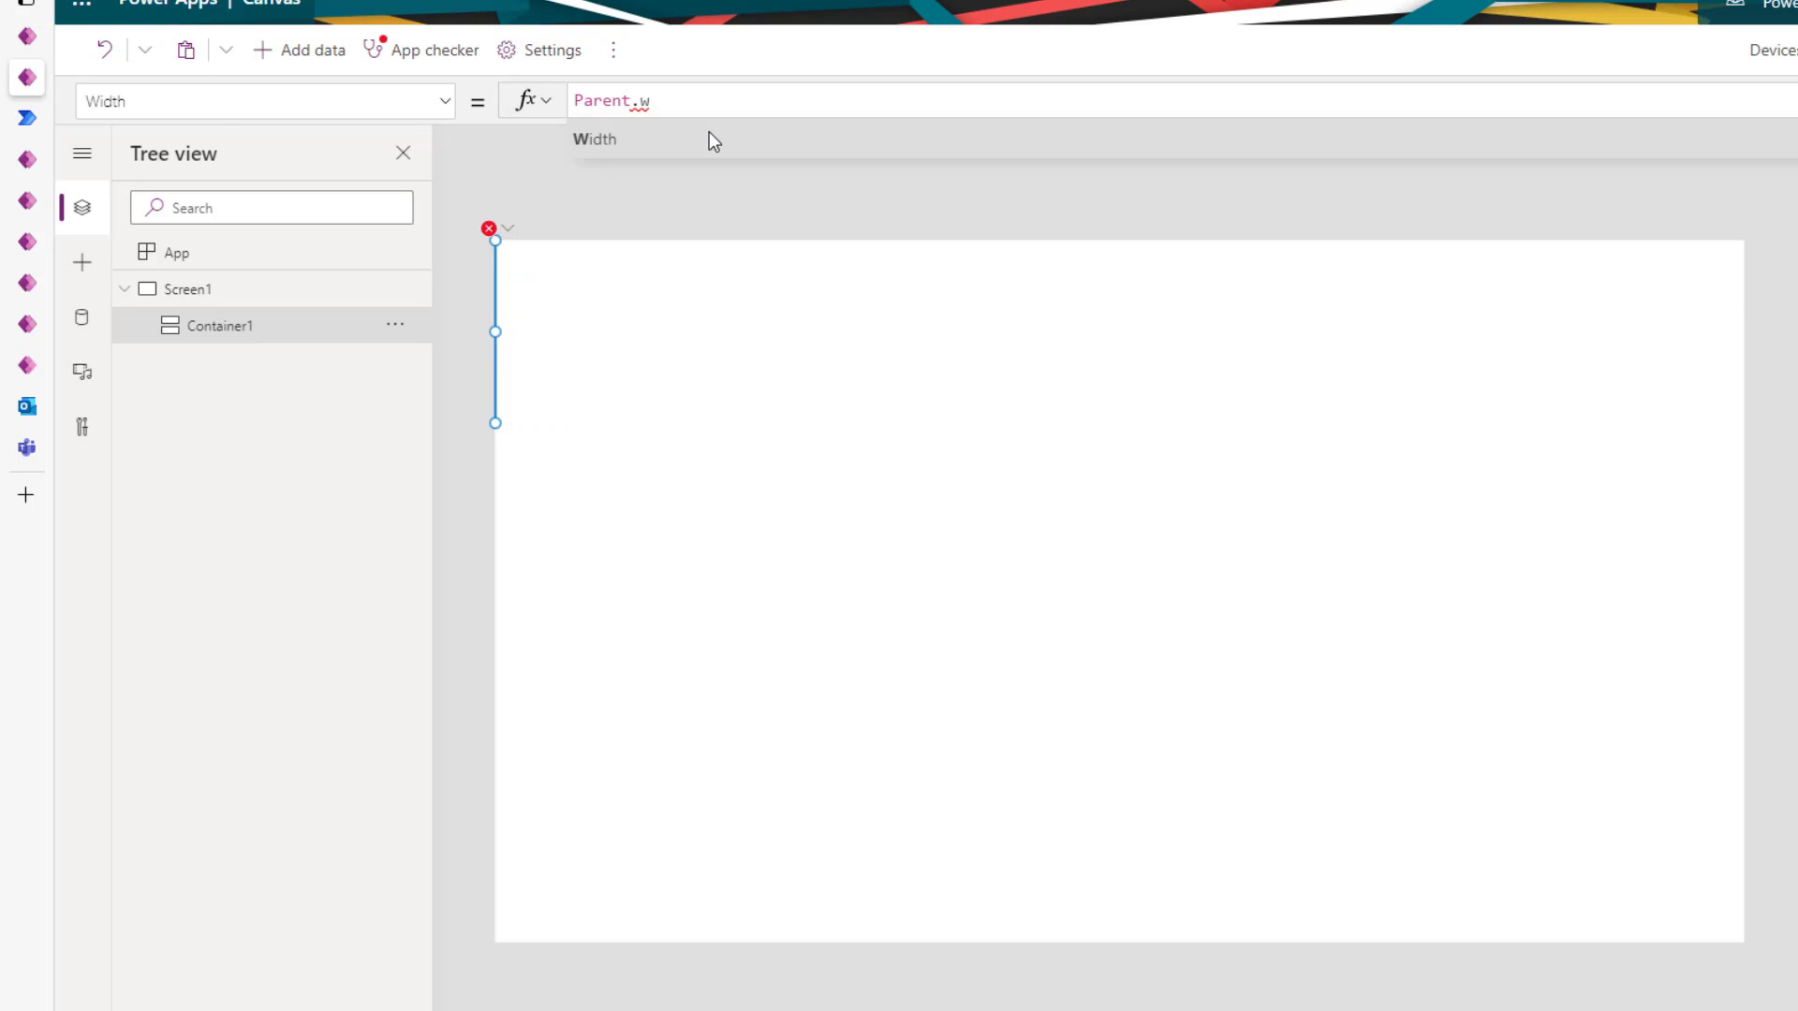
{"action": "left_click_drag", "start_coordinate": [193, 107], "coordinate": [36, 101]}
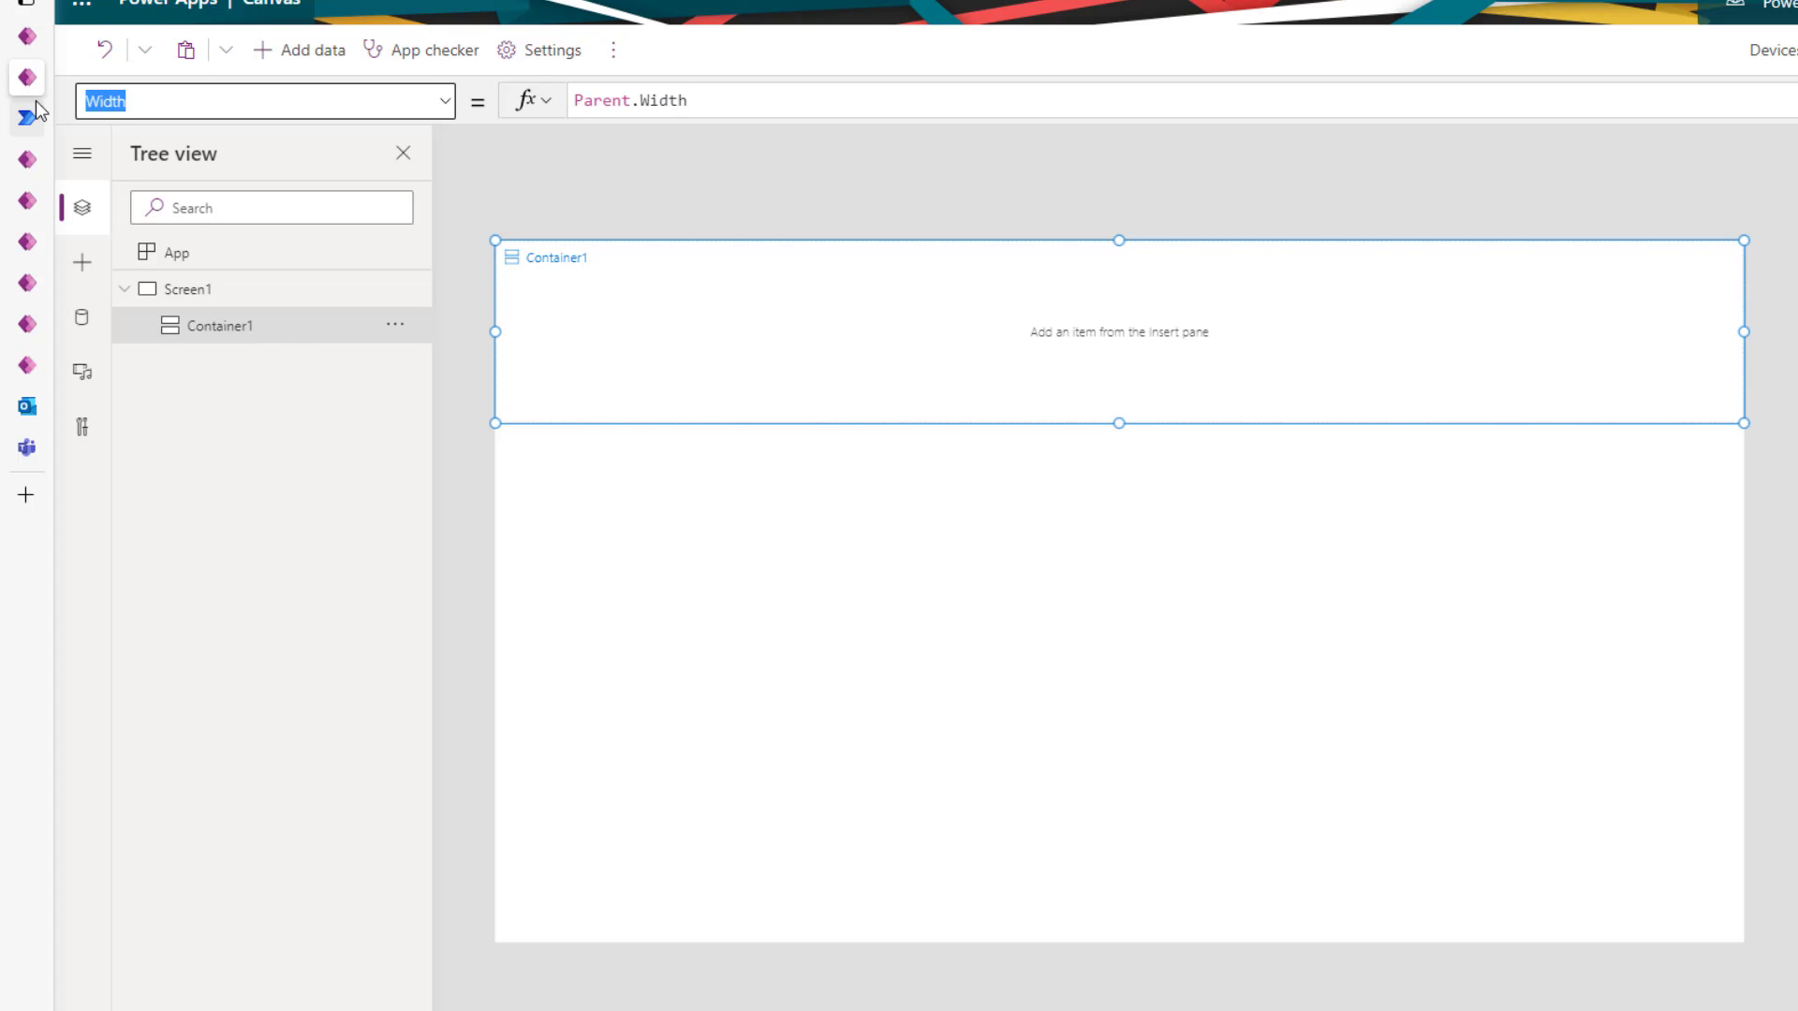
{"action": "type", "text": "Height"}
{"action": "key", "text": "Tab"}
{"action": "key", "text": "Tab"}
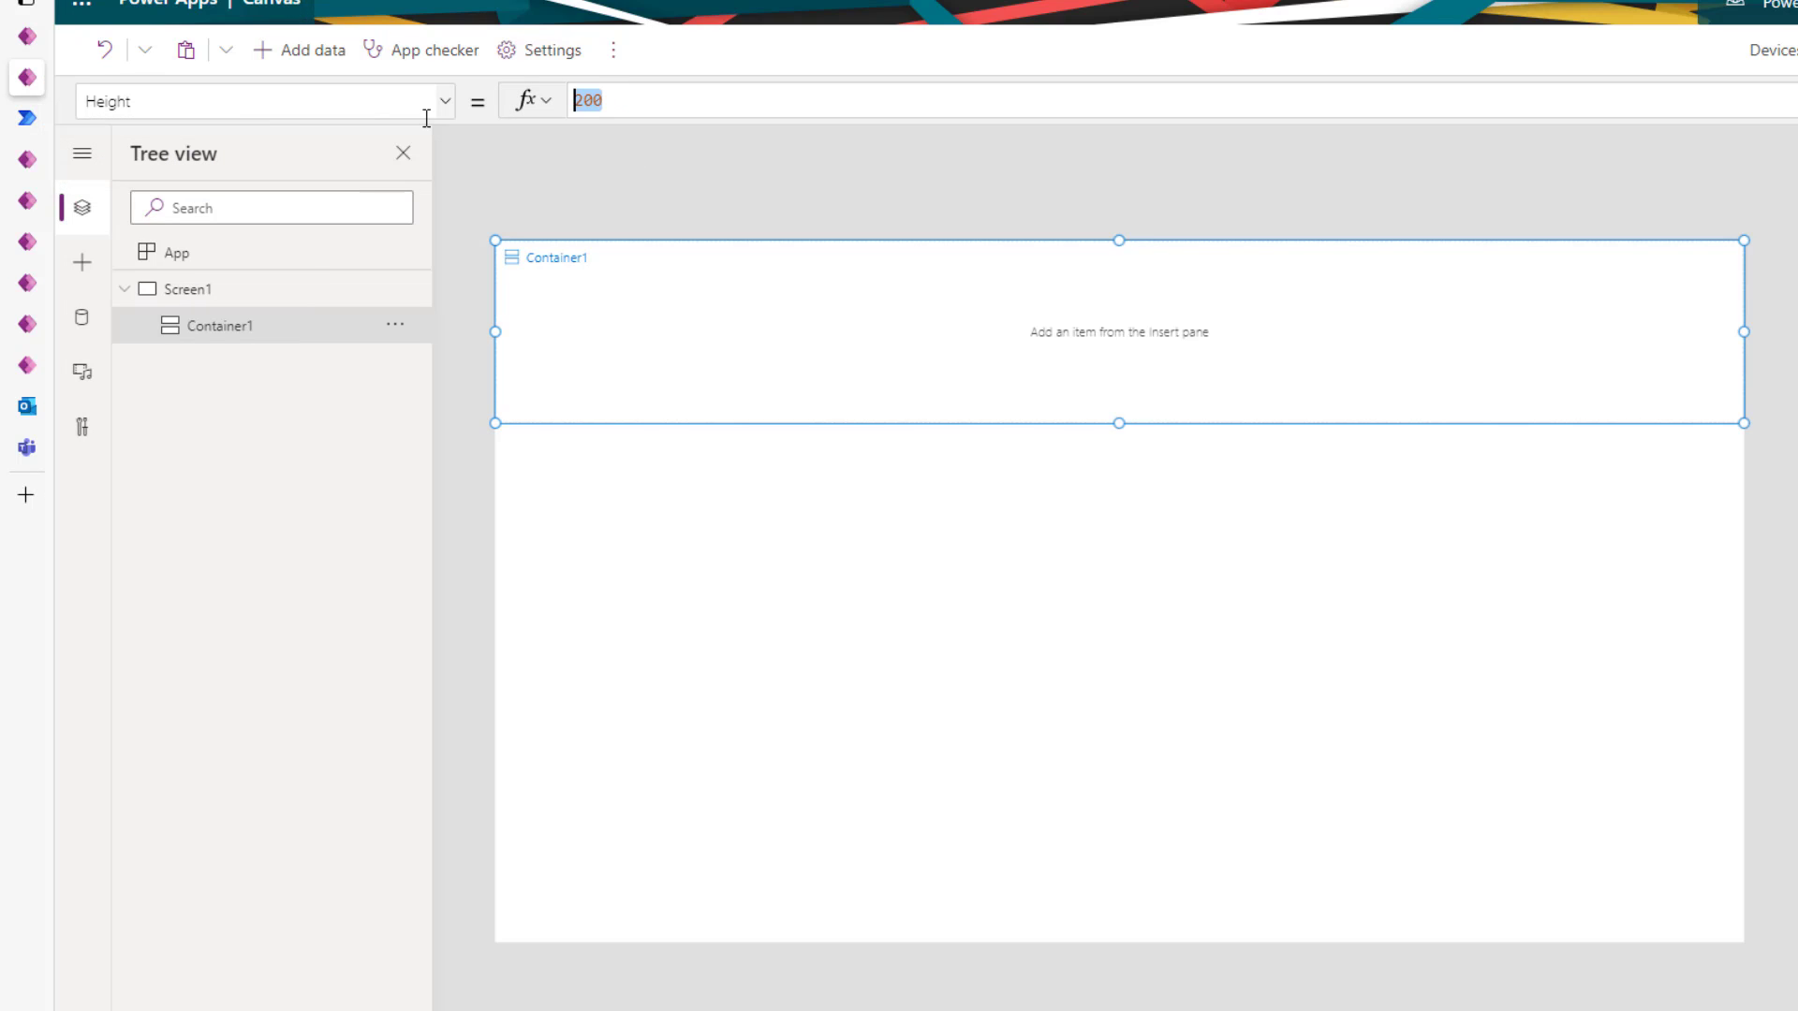
{"action": "type", "text": "parent"}
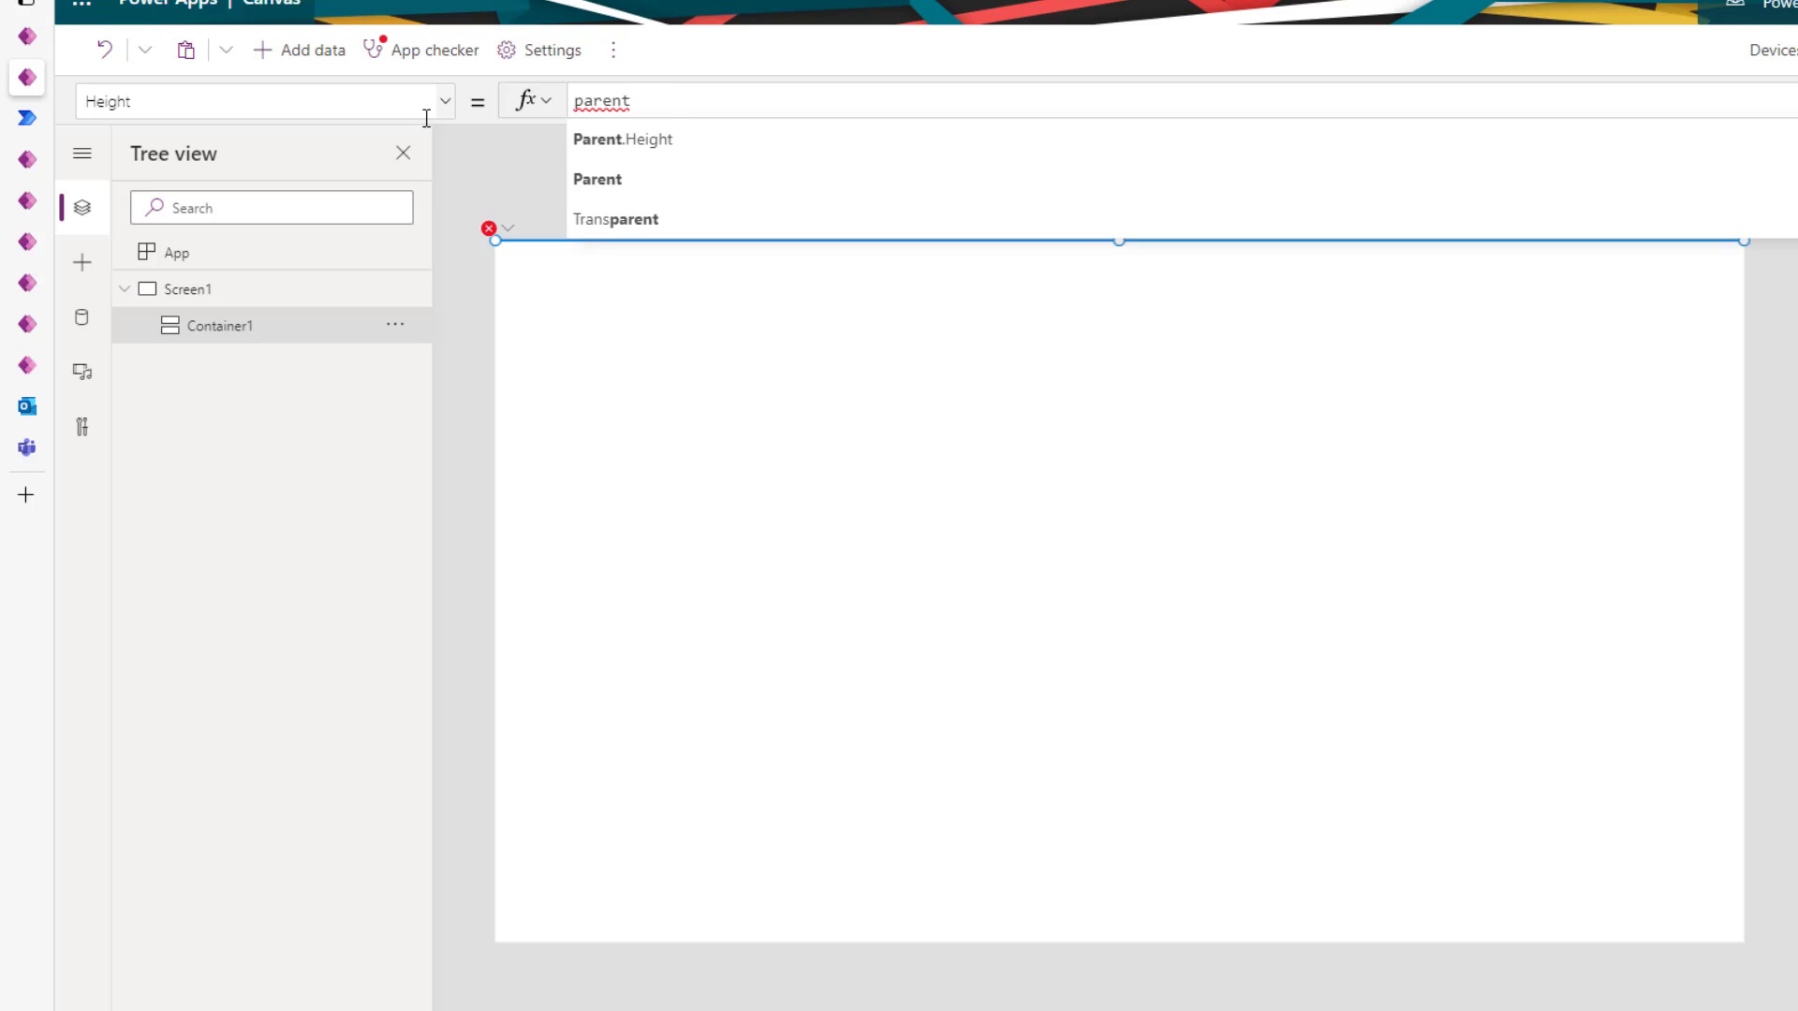
{"action": "type", "text": ".he"}
{"action": "left_click", "coordinate": [688, 133]}
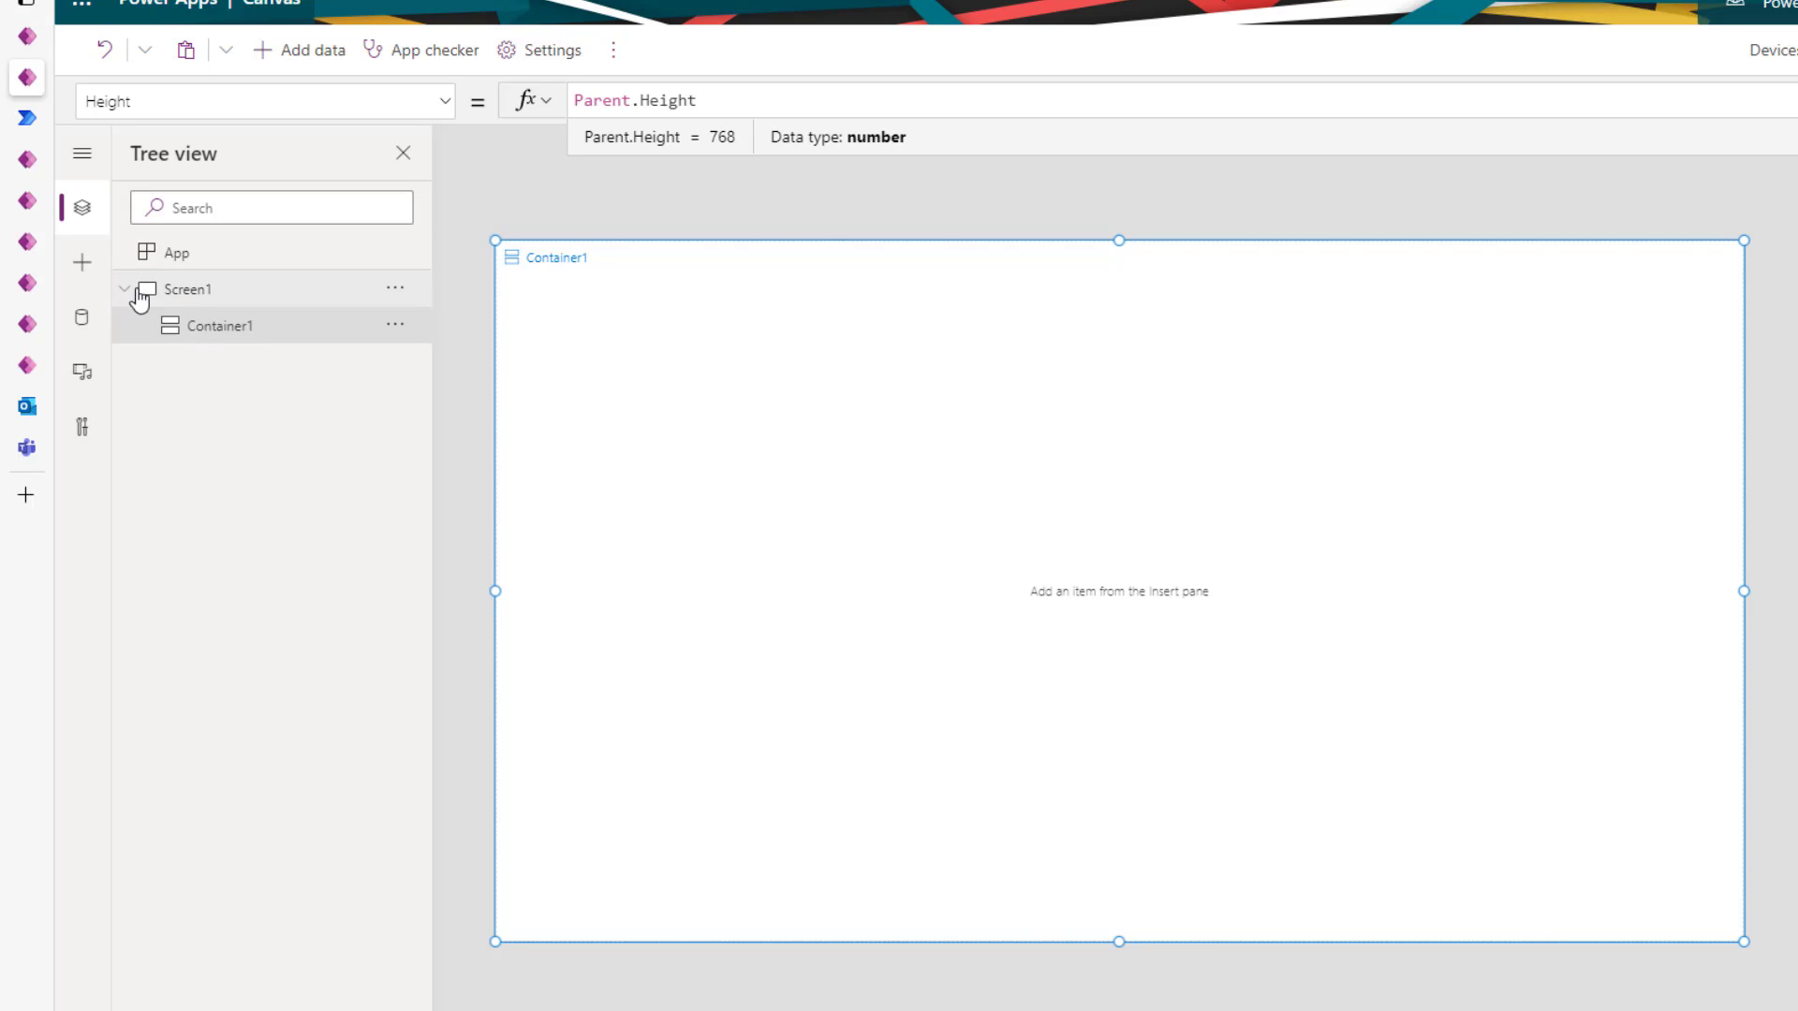
- Insert a horizontal container inside Container1
{"action": "left_click", "coordinate": [91, 265]}
{"action": "left_click", "coordinate": [211, 208]}
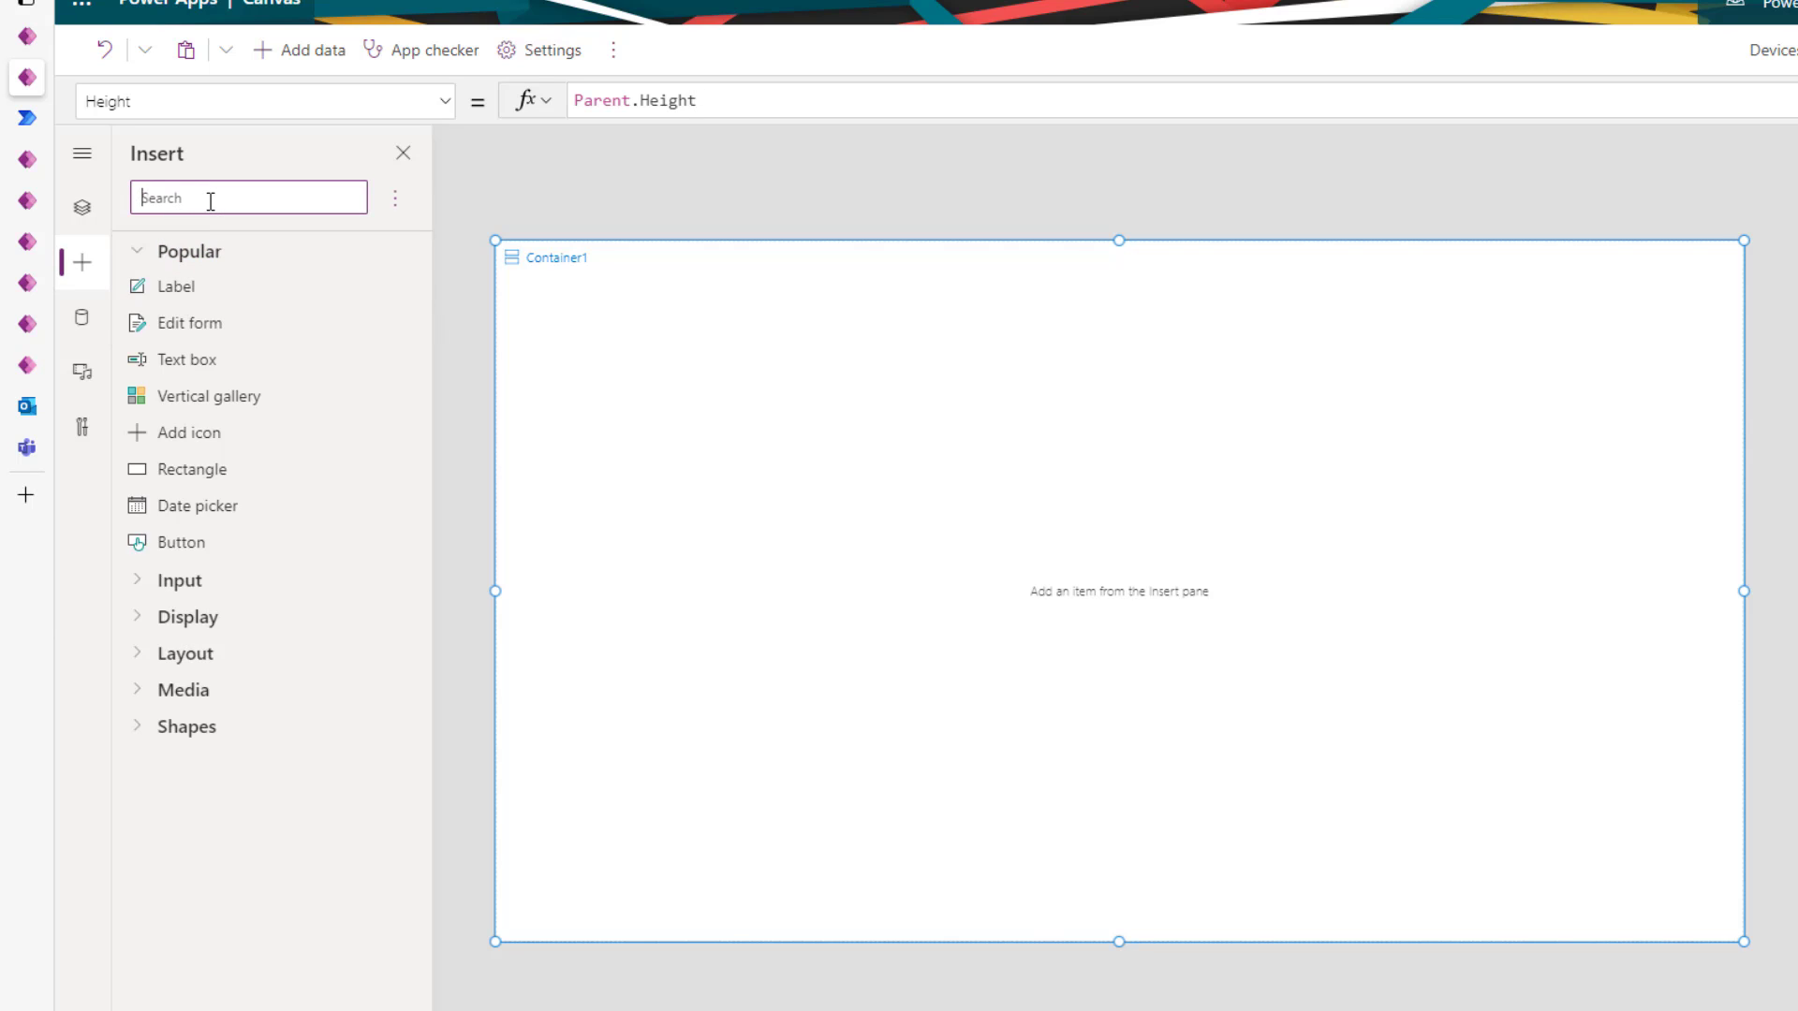
{"action": "type", "text": "cont"}
{"action": "left_click", "coordinate": [315, 288]}
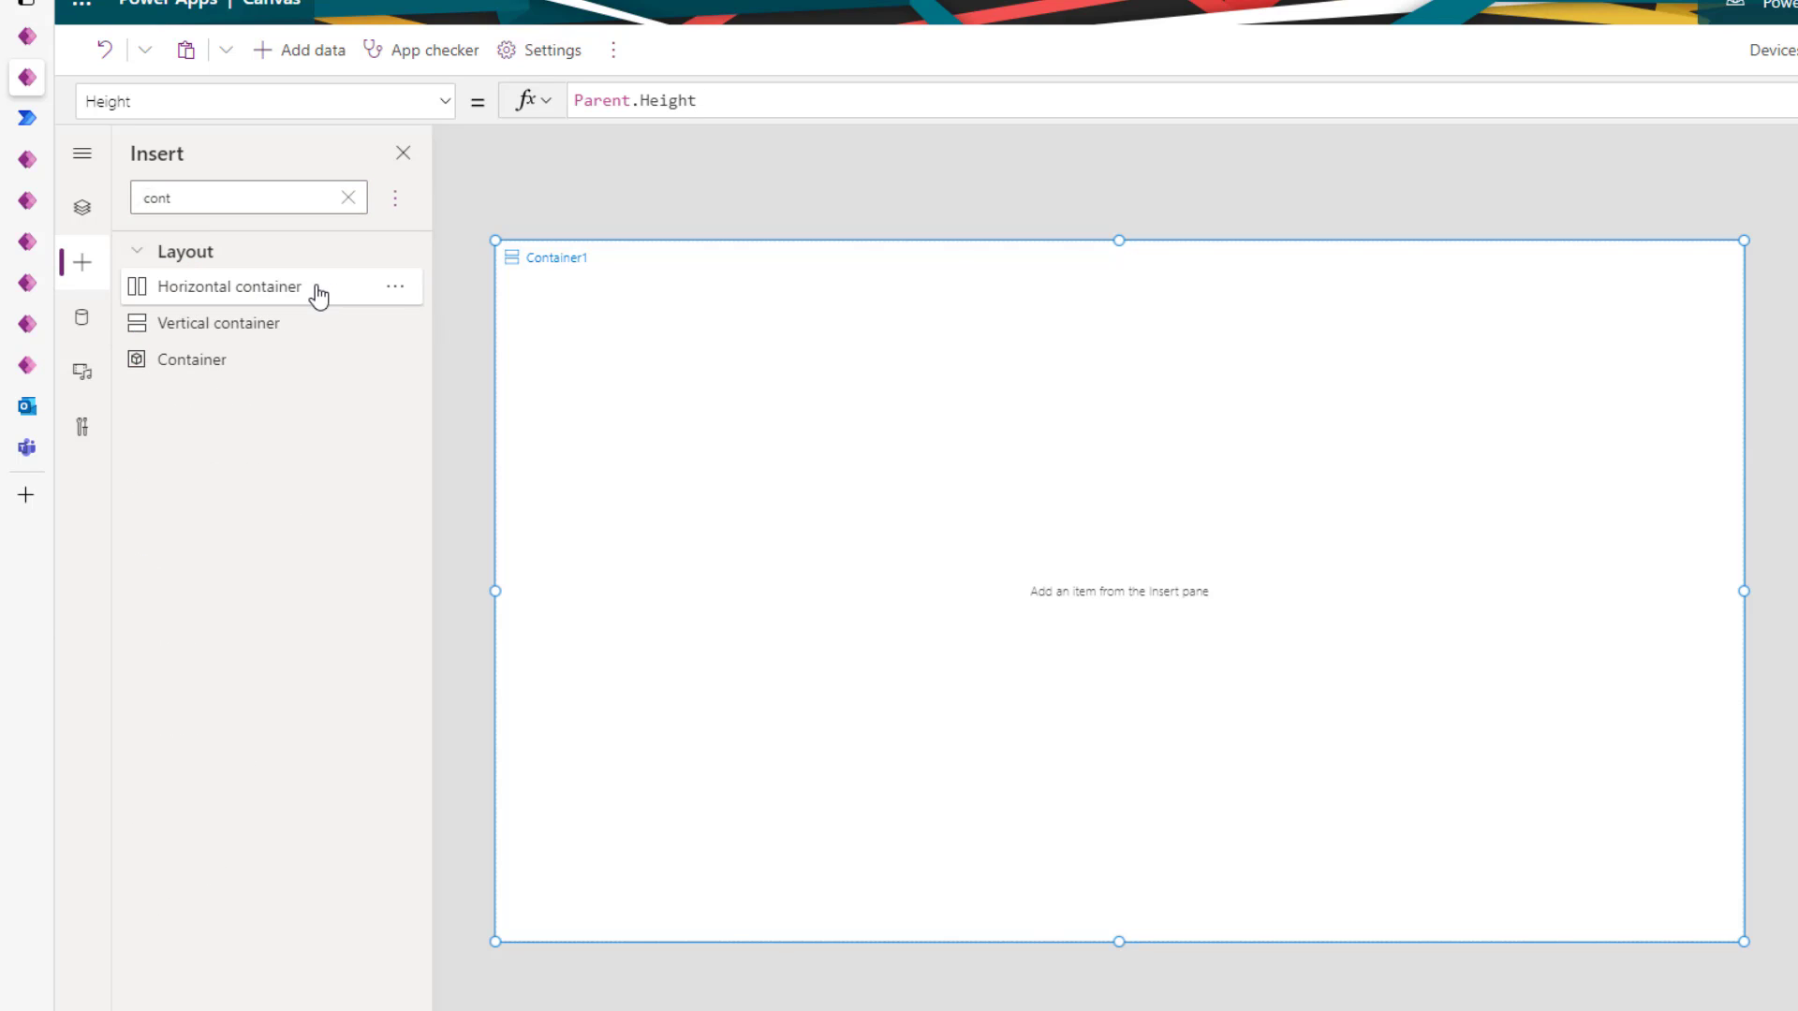
{"action": "left_click", "coordinate": [83, 209]}
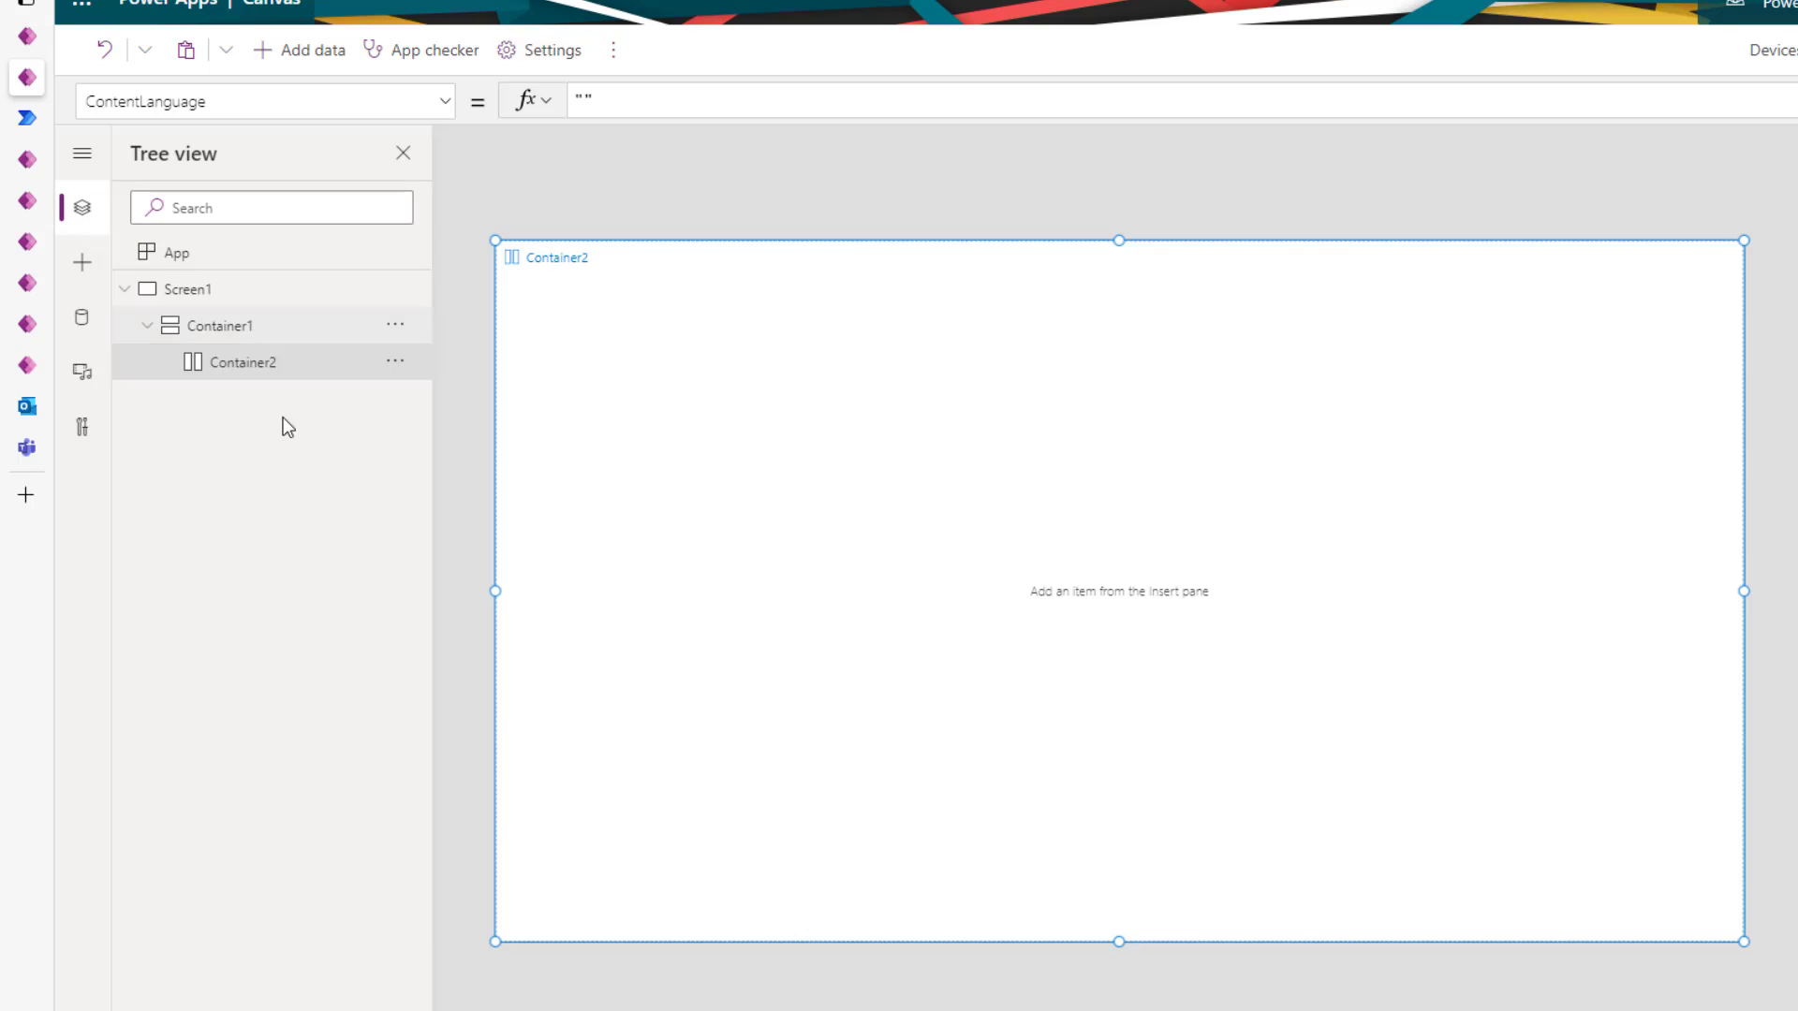
- Set mainContainer's horizontal alignment to Stretch
{"action": "left_click", "coordinate": [240, 329]}
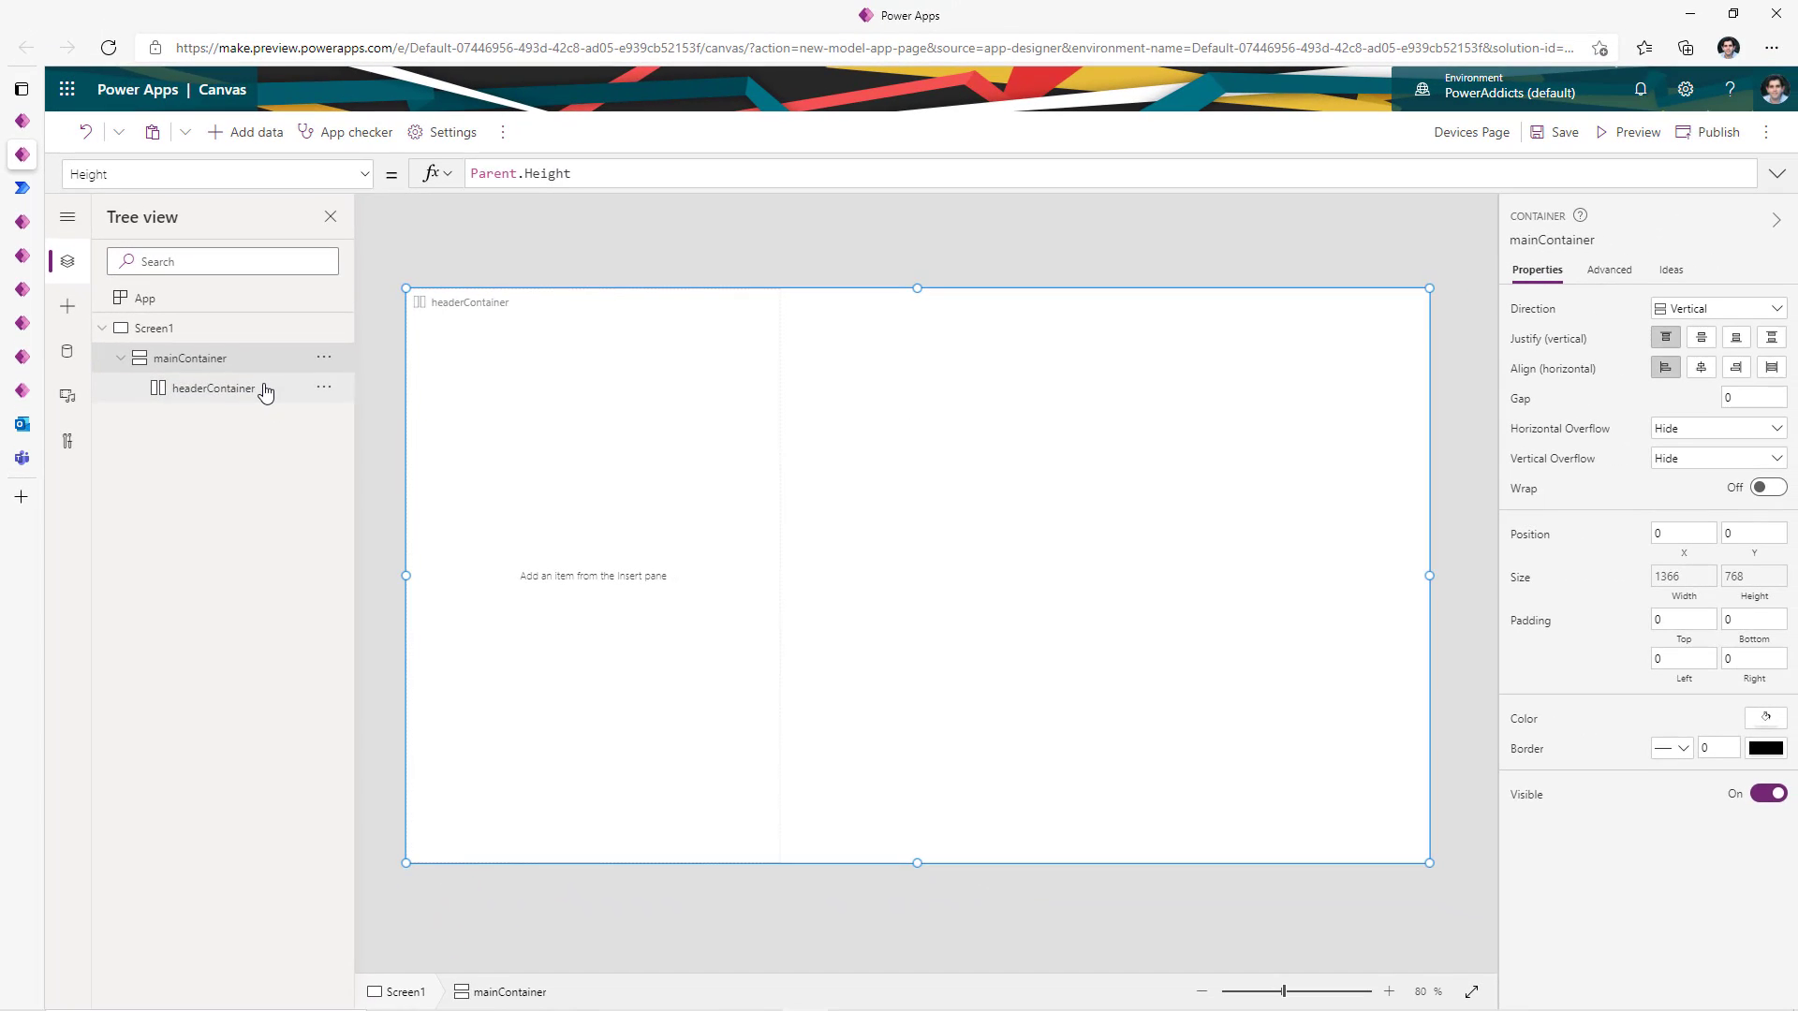
{"action": "left_click", "coordinate": [290, 382]}
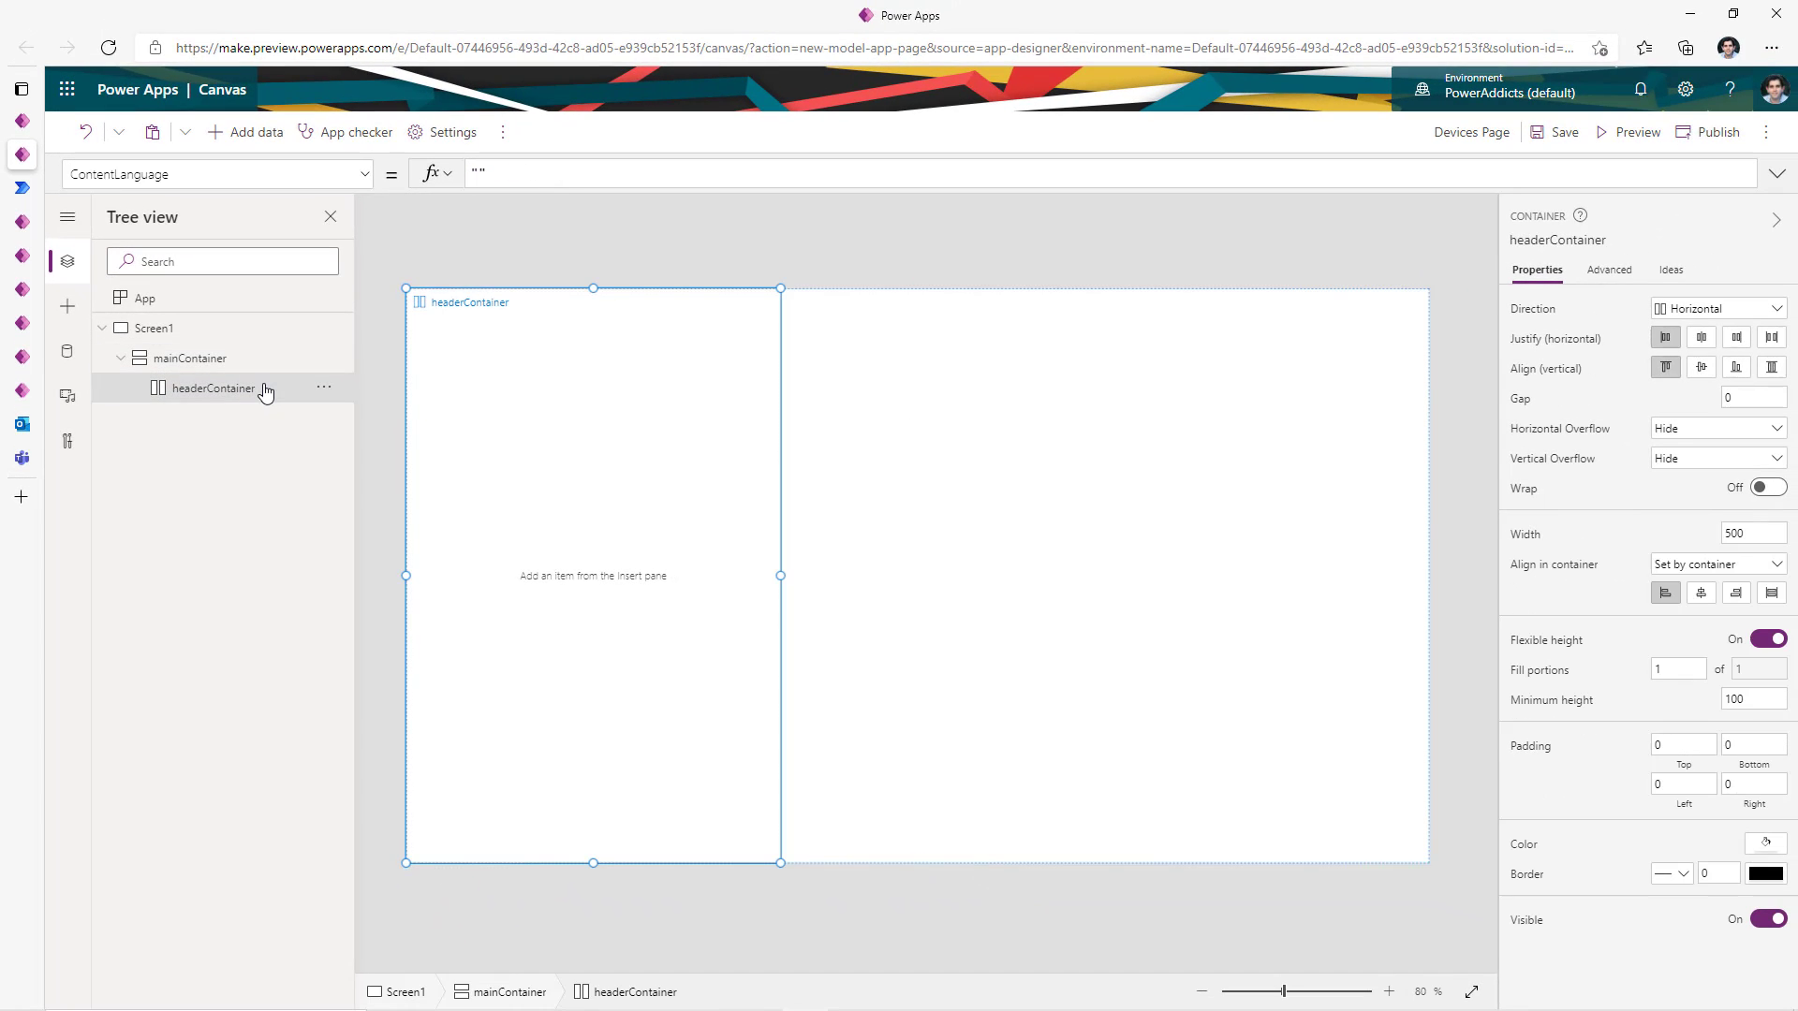
{"action": "left_click", "coordinate": [186, 362]}
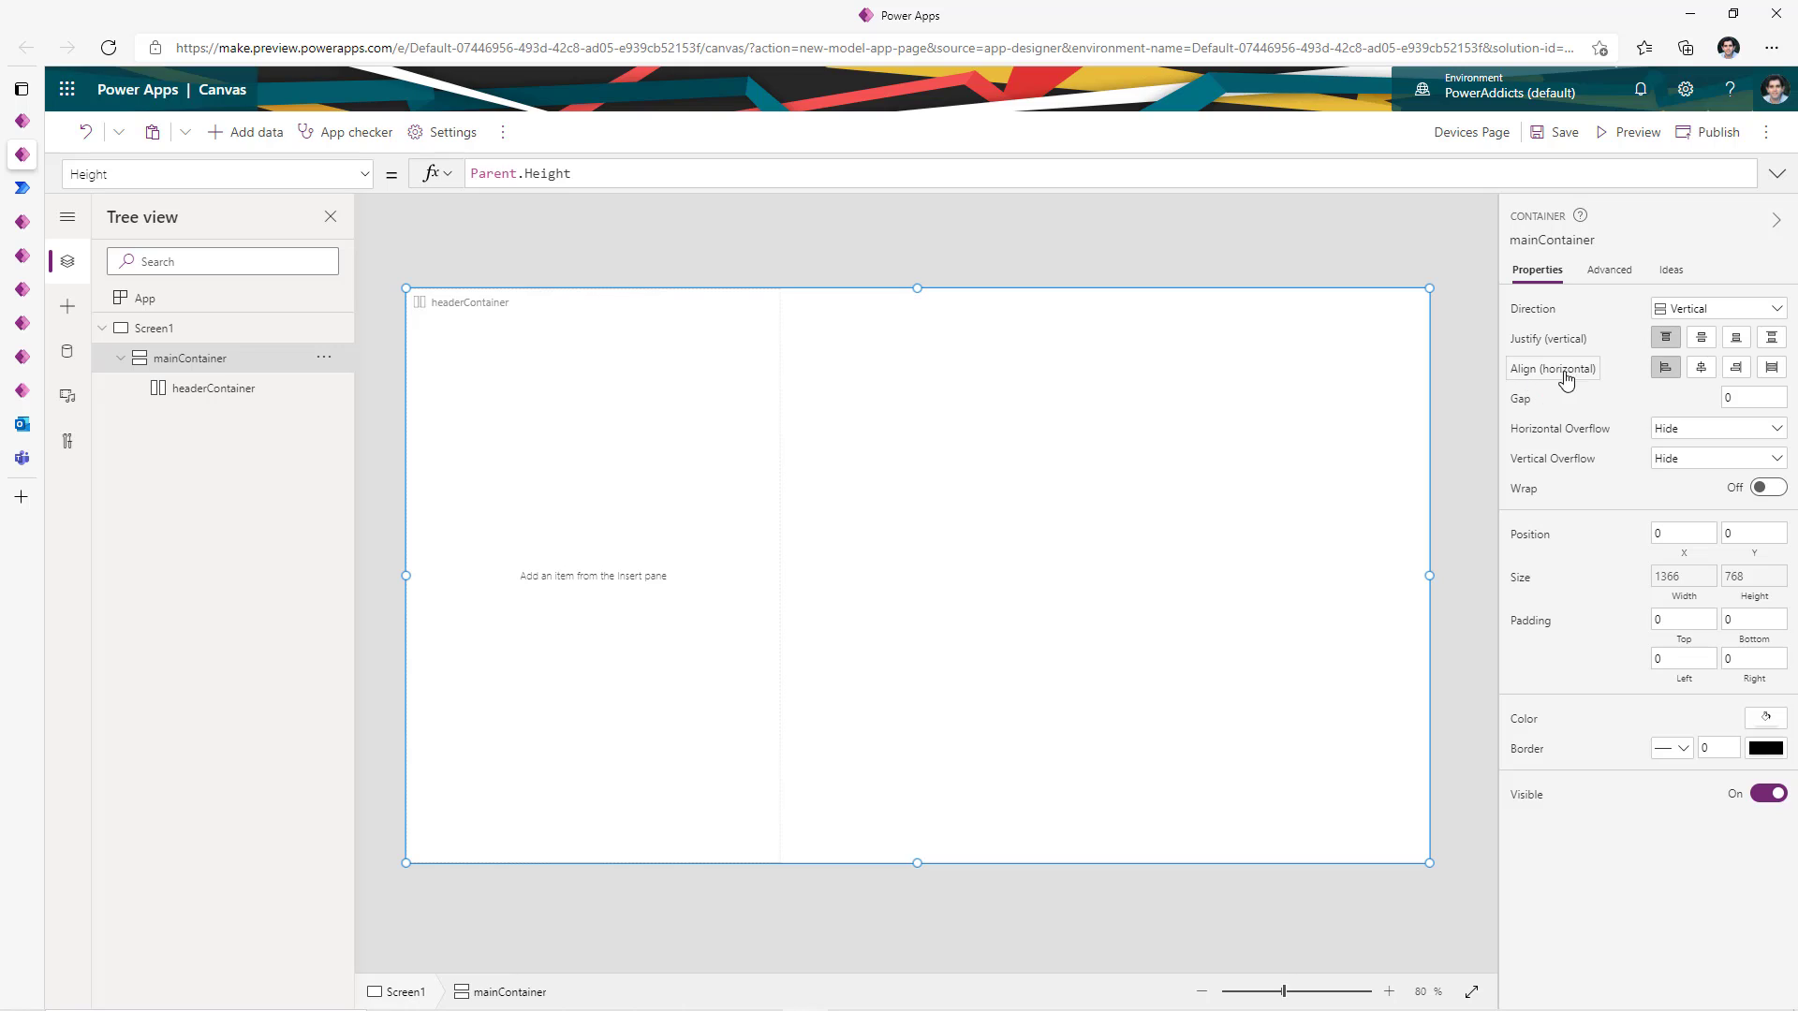
{"action": "left_click", "coordinate": [1771, 369]}
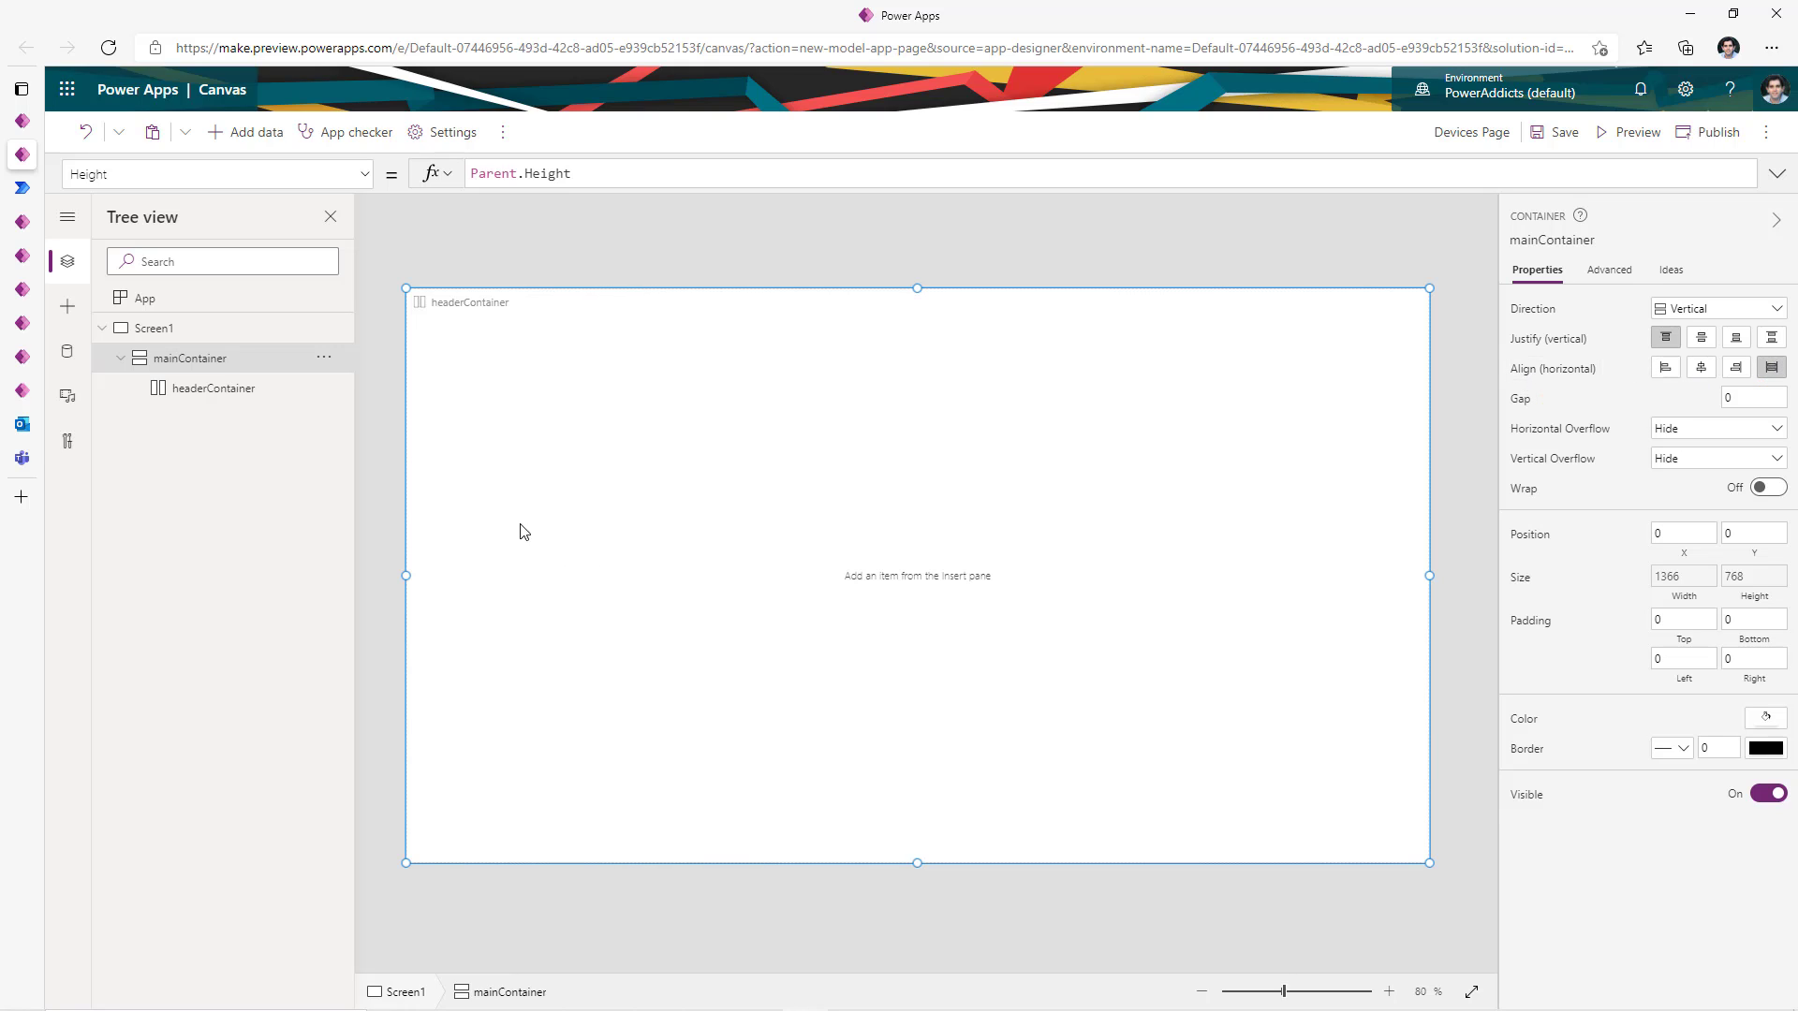
- Give headerContainer a fixed height of 70 and a dark orange fill
{"action": "left_click", "coordinate": [221, 399]}
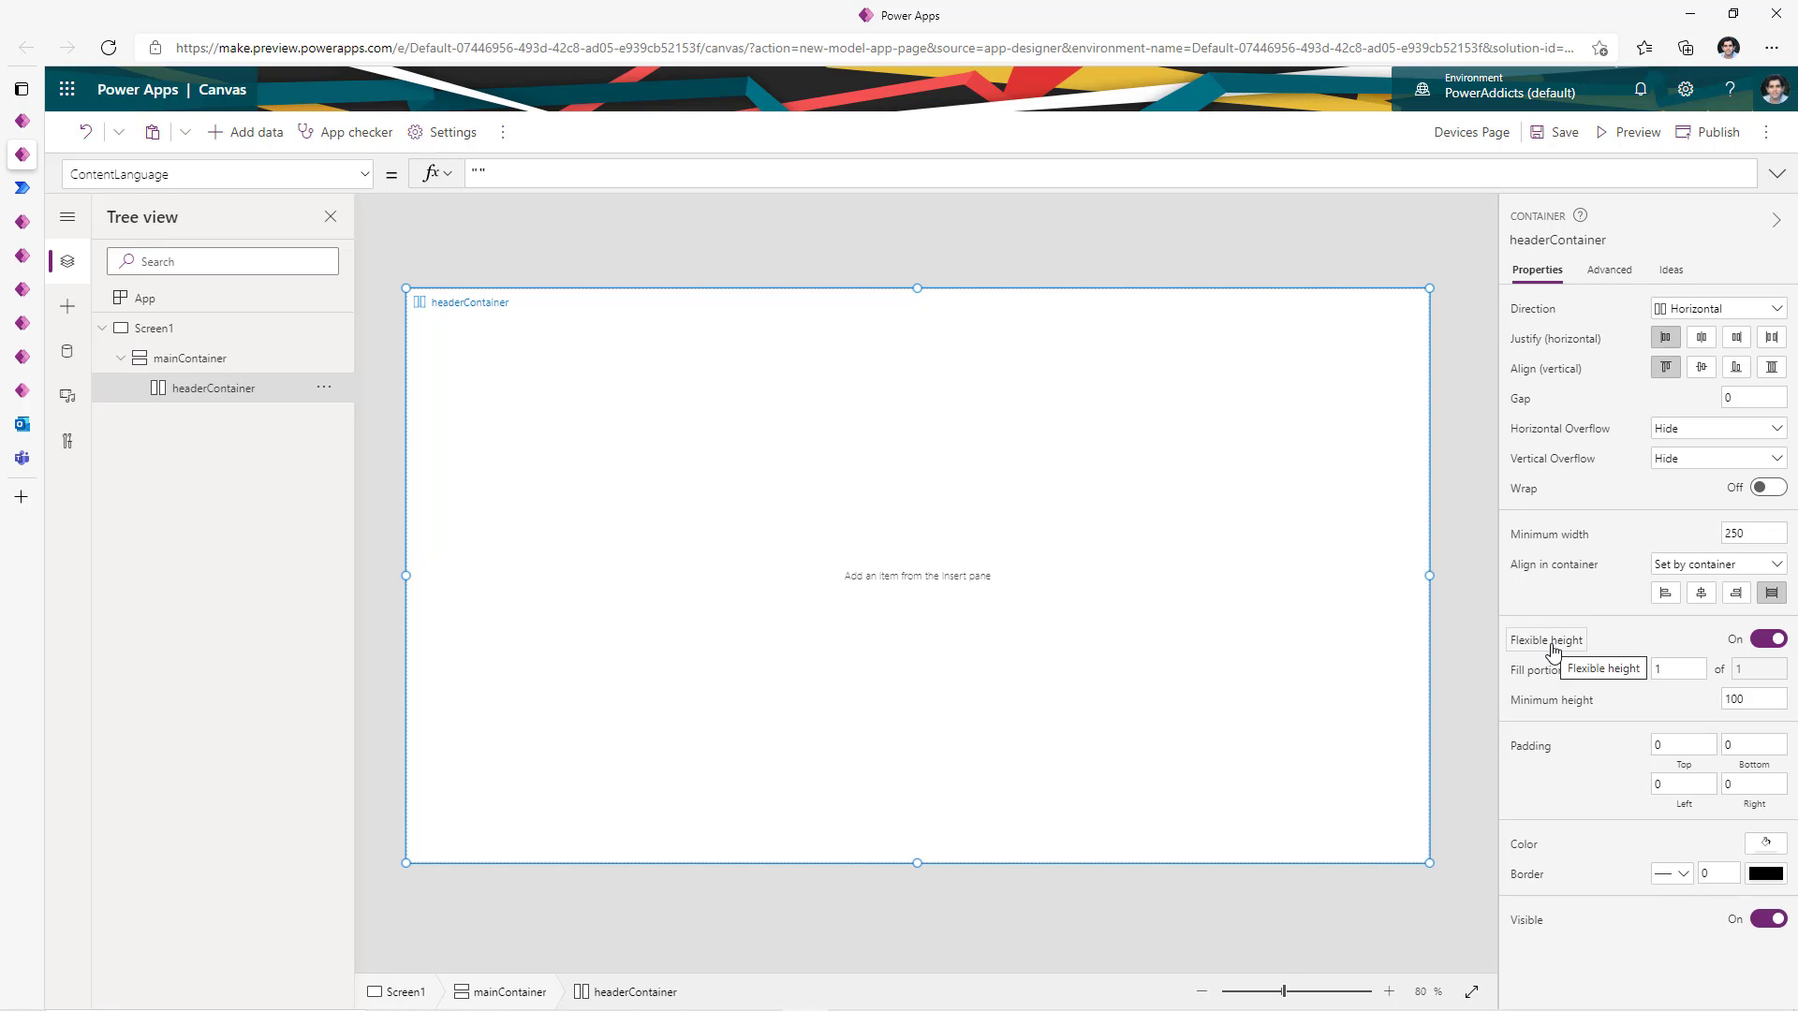
{"action": "left_click", "coordinate": [1762, 643]}
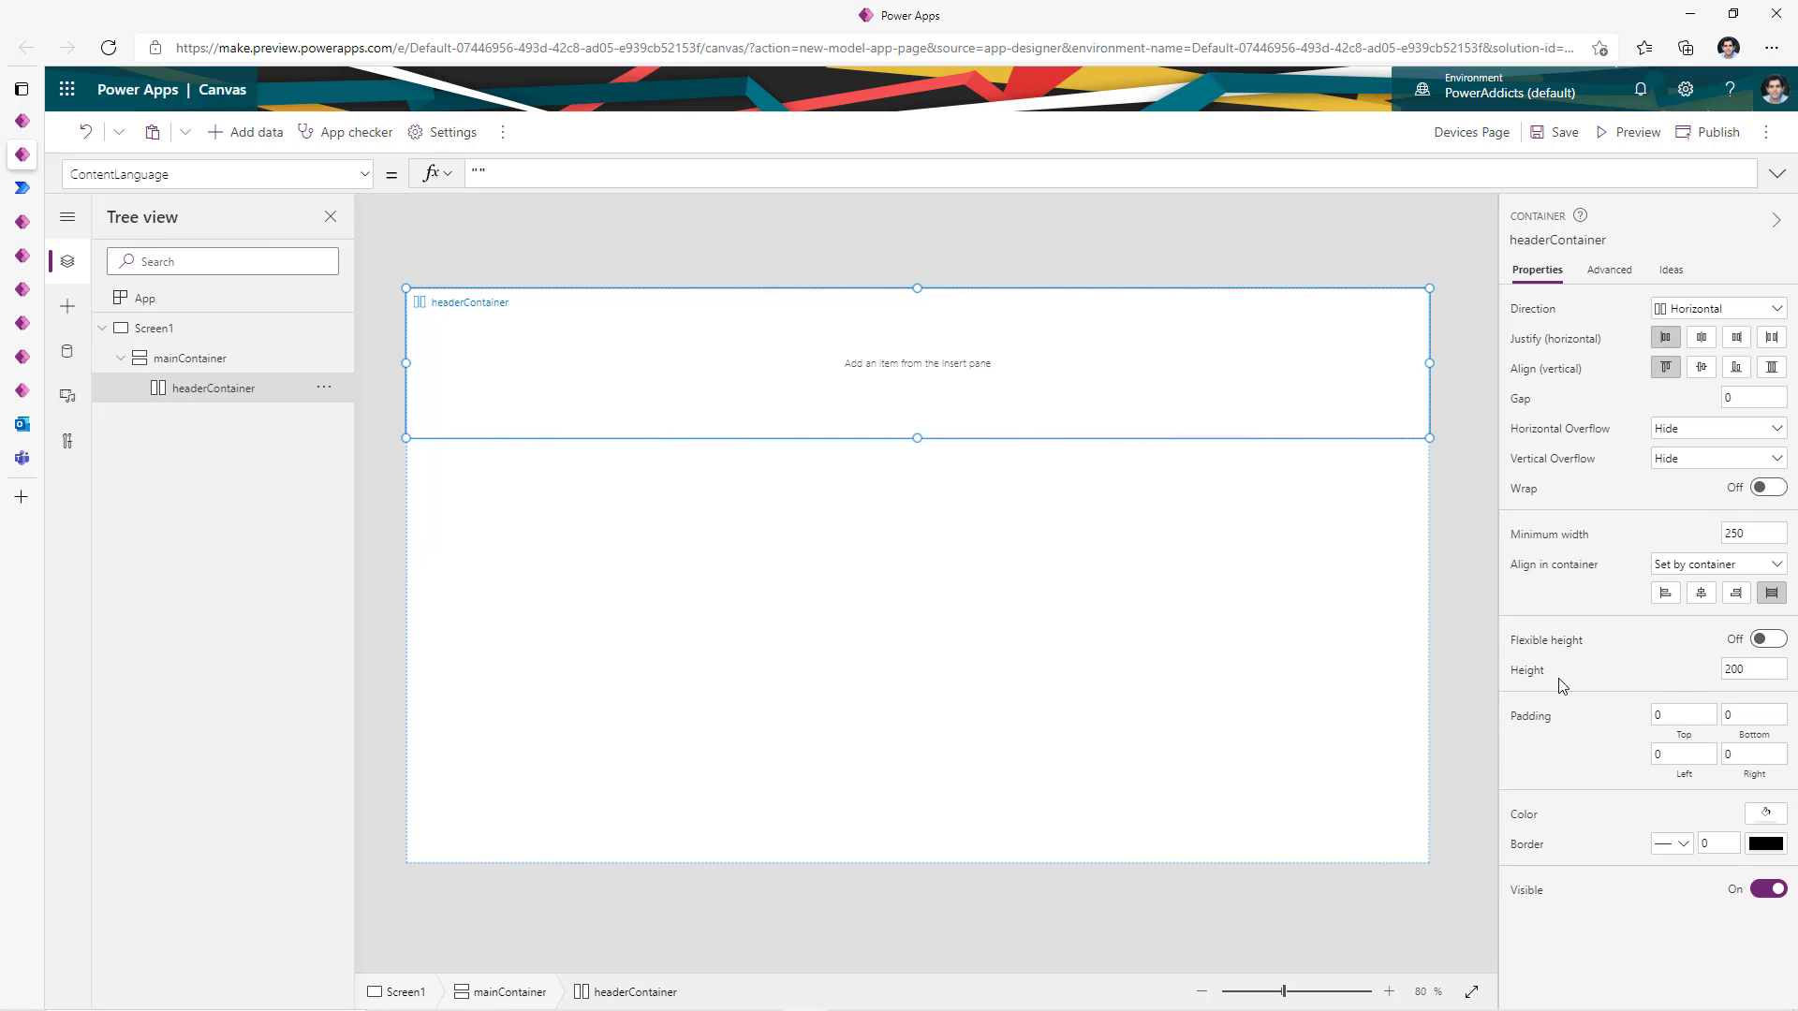
{"action": "double_click", "coordinate": [1751, 671]}
{"action": "type", "text": "70"}
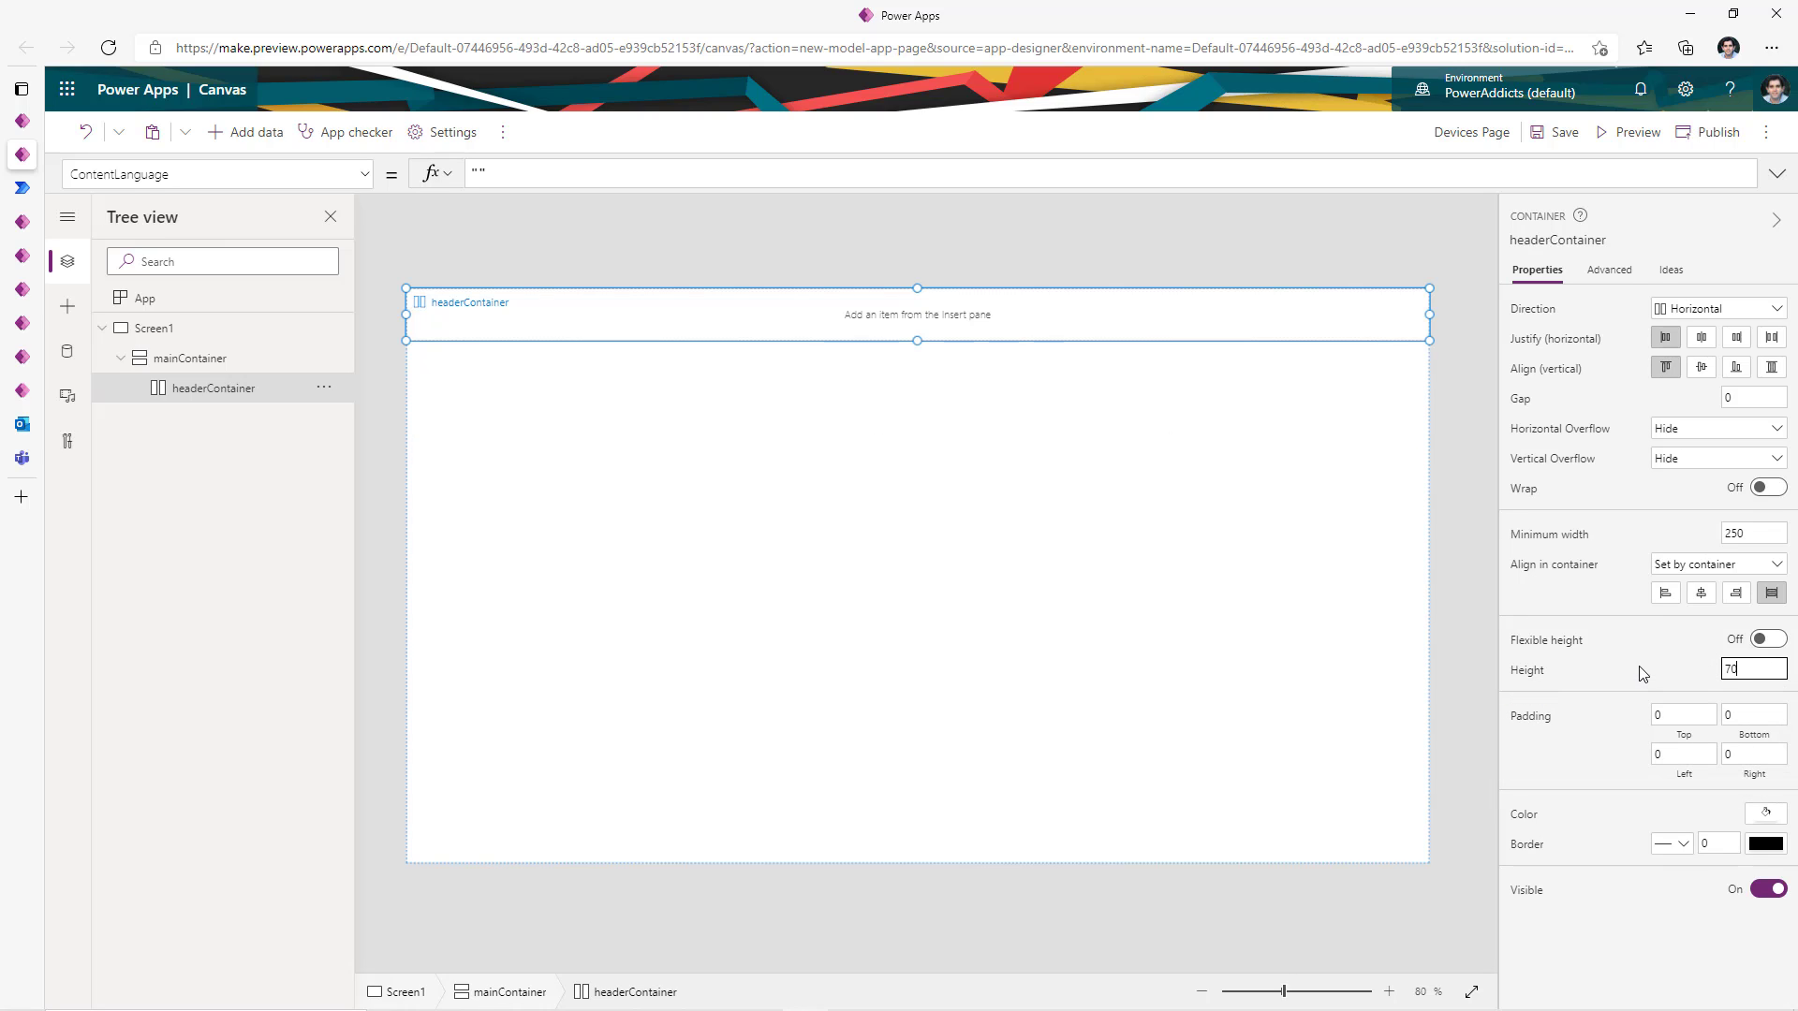
{"action": "left_click", "coordinate": [1766, 814]}
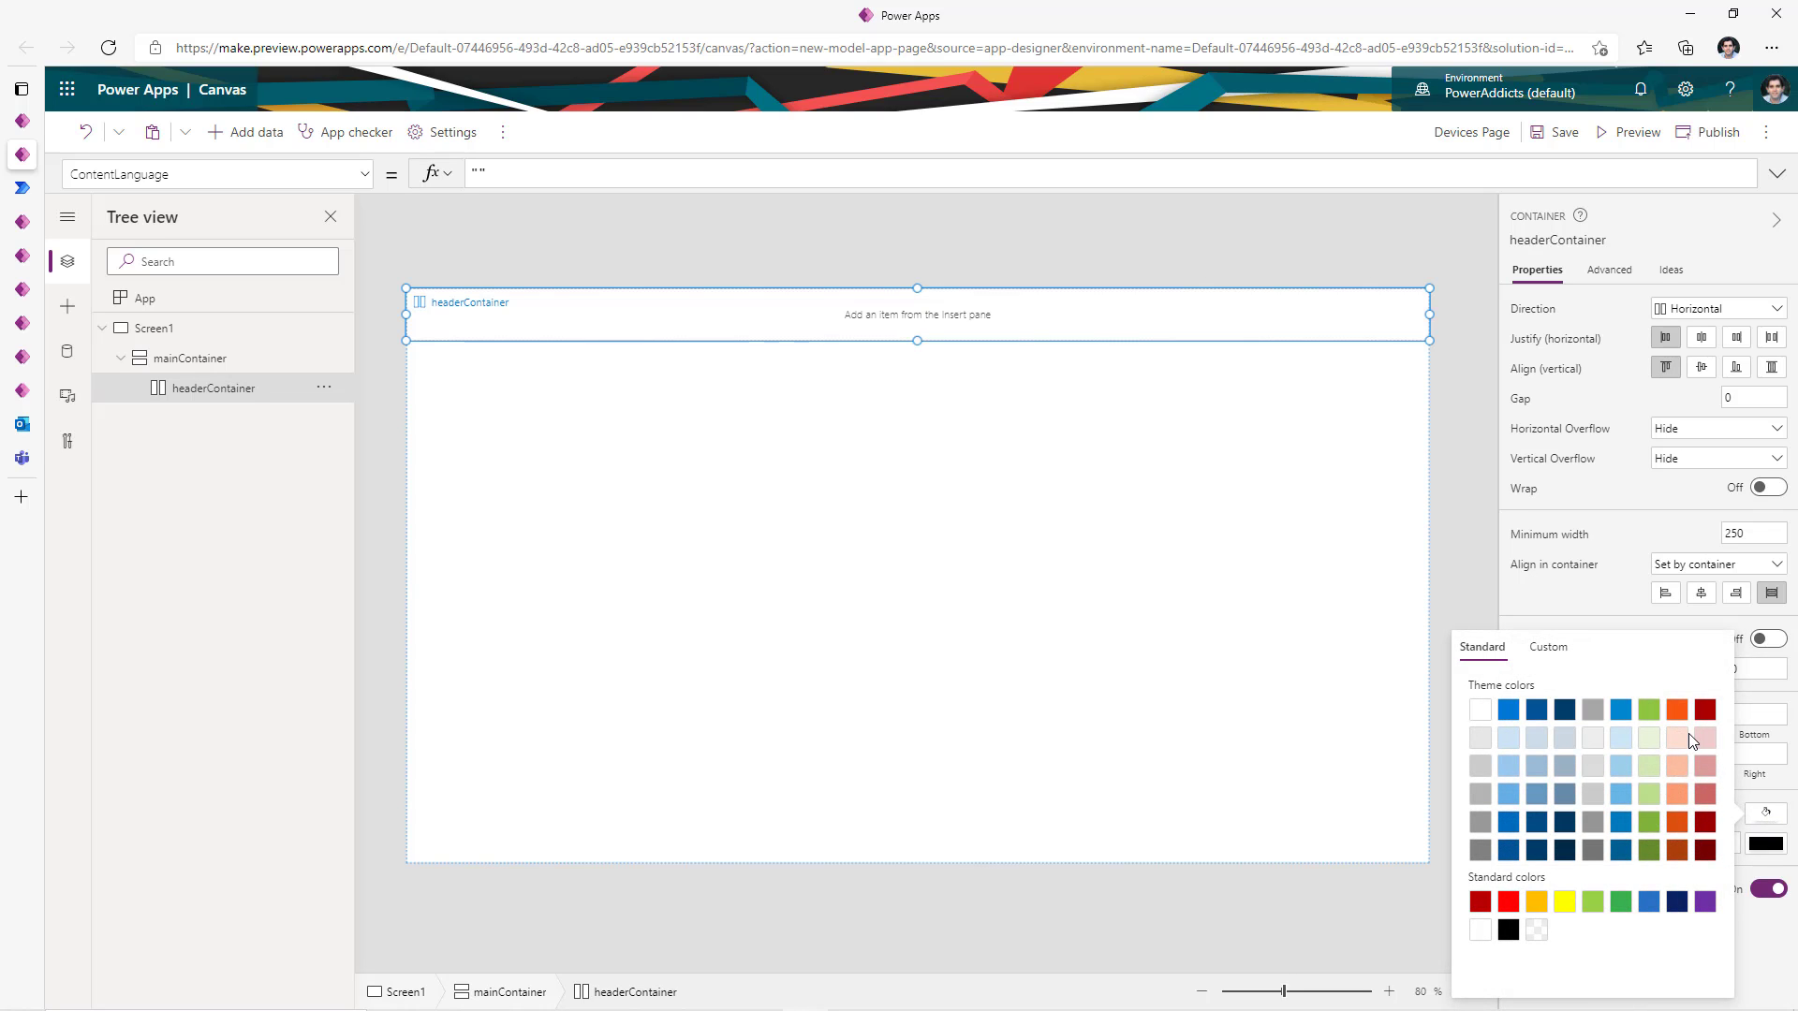
{"action": "left_click", "coordinate": [1669, 844]}
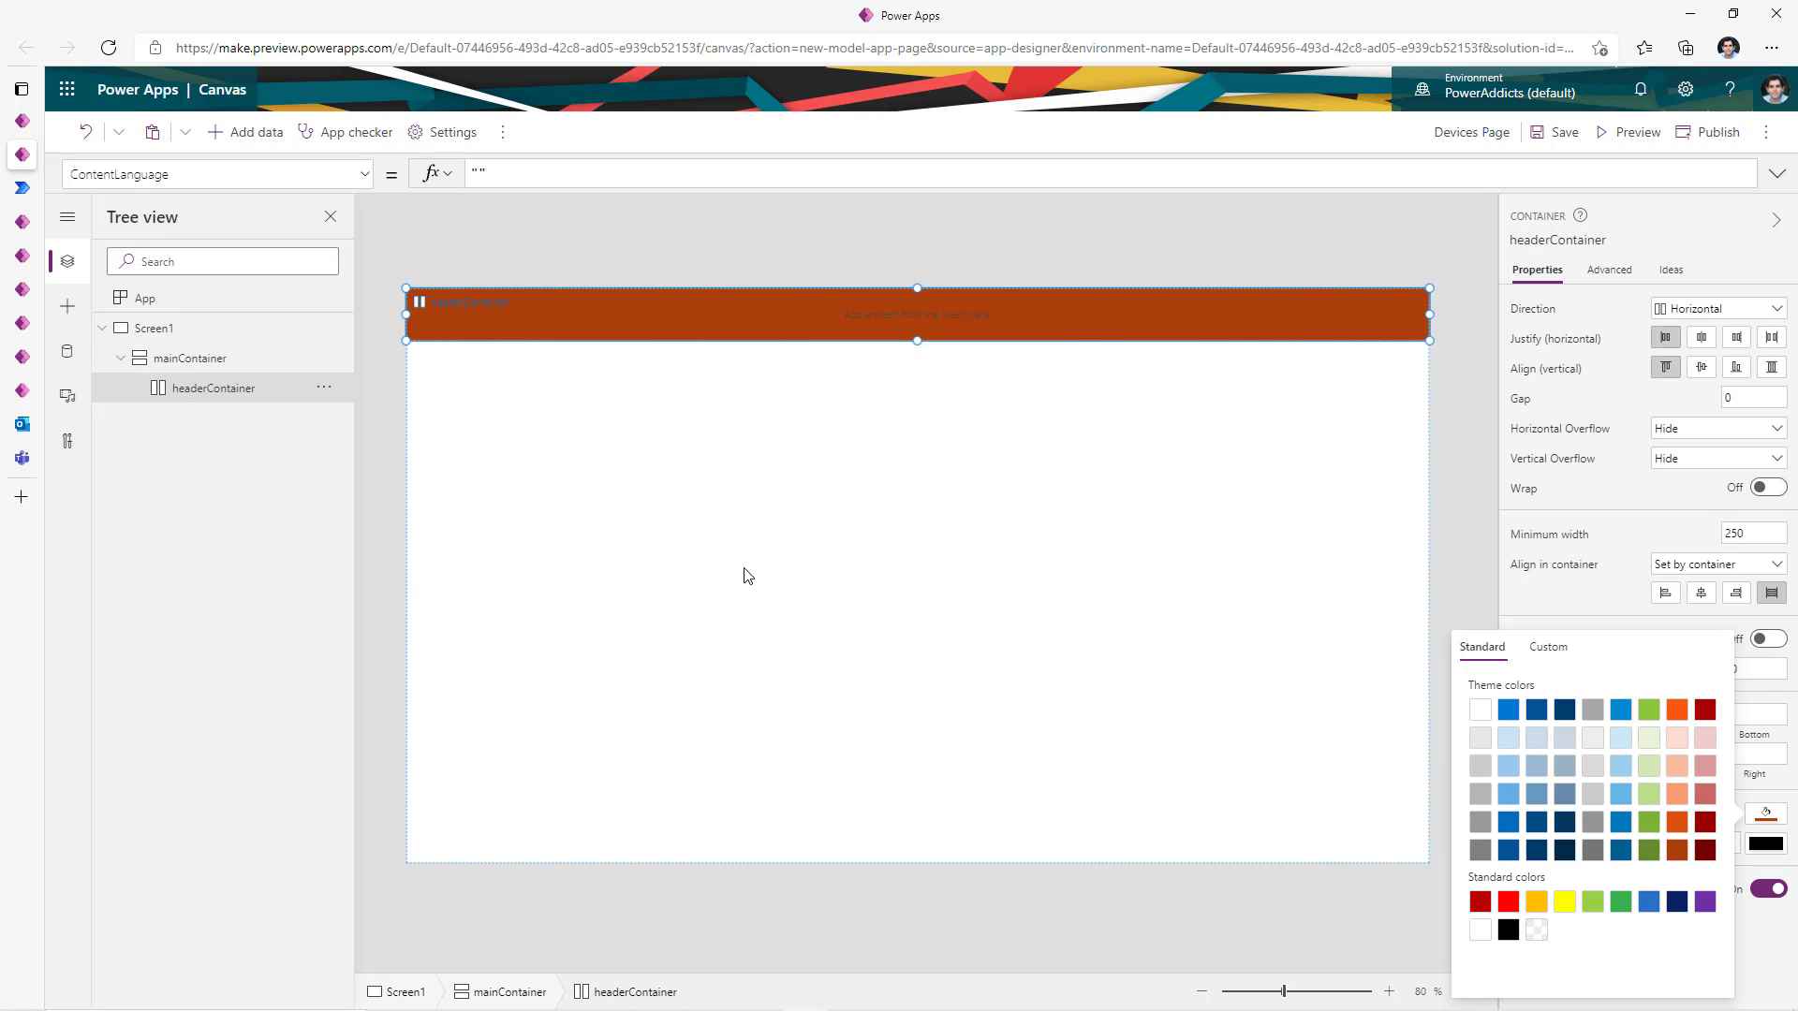
{"action": "left_click", "coordinate": [77, 323]}
- Add a label to the header with white text at font size 14
{"action": "left_click", "coordinate": [144, 326]}
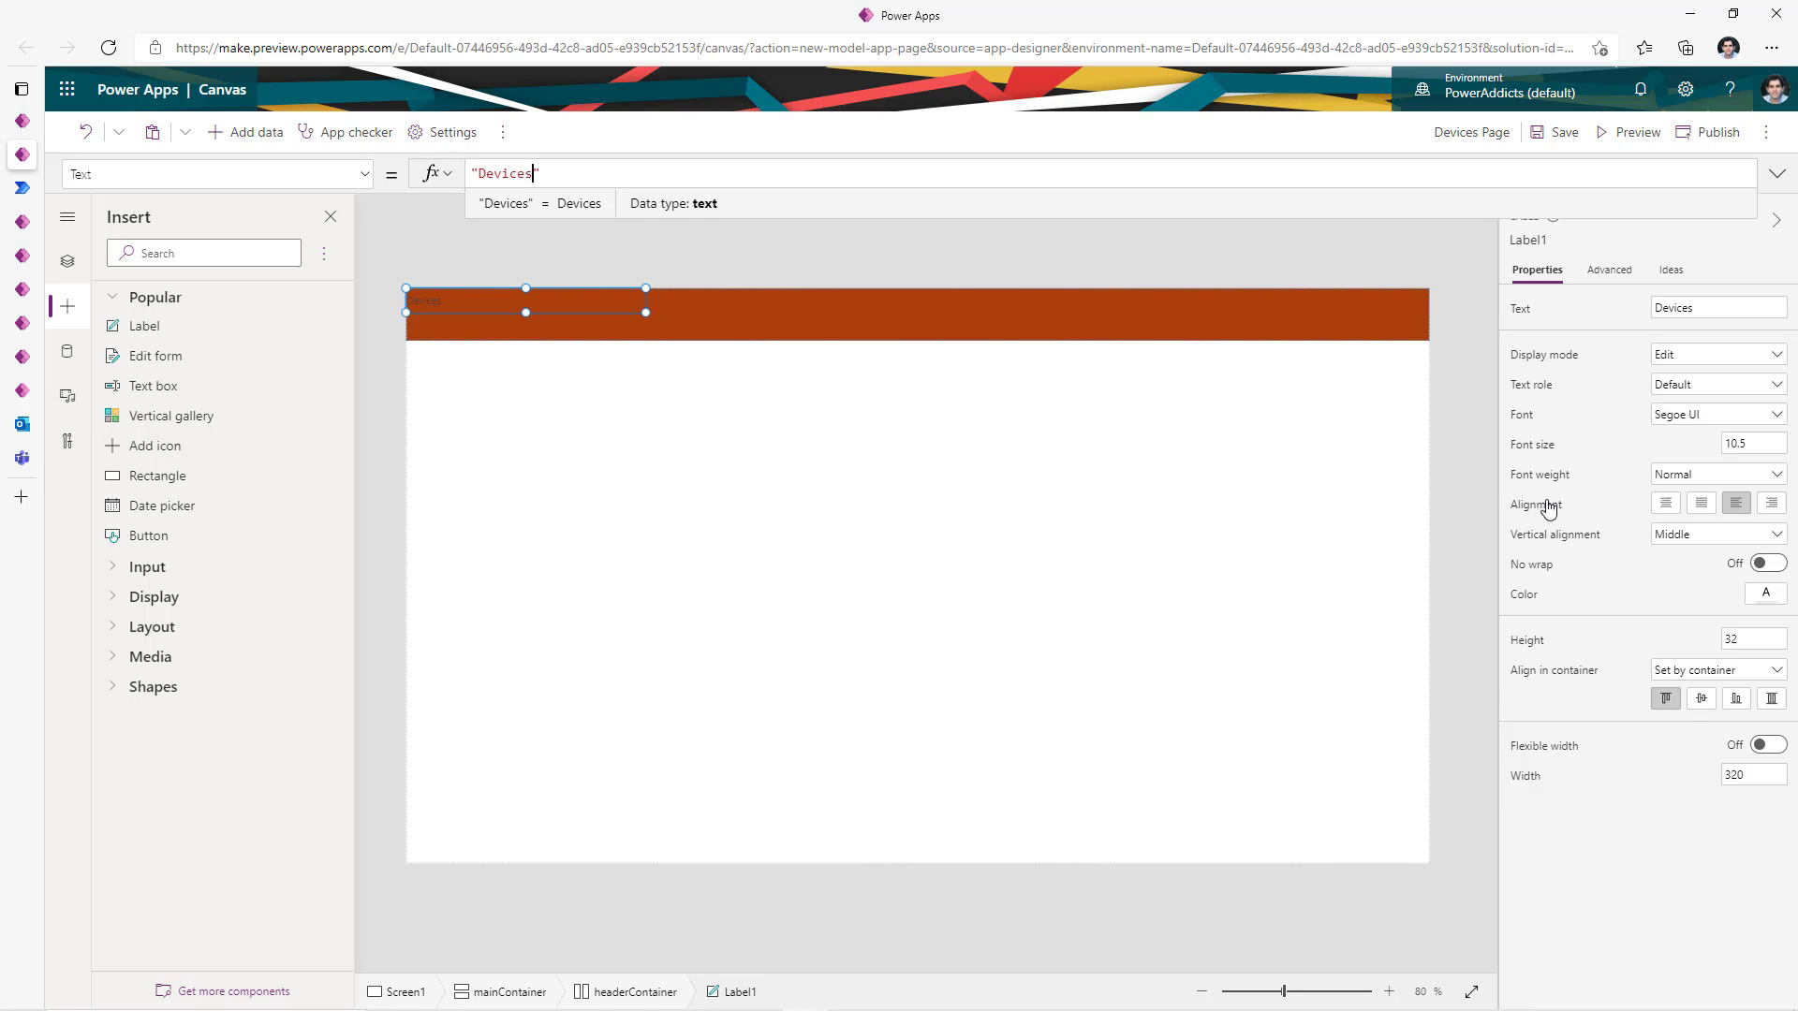
{"action": "left_click", "coordinate": [1757, 600]}
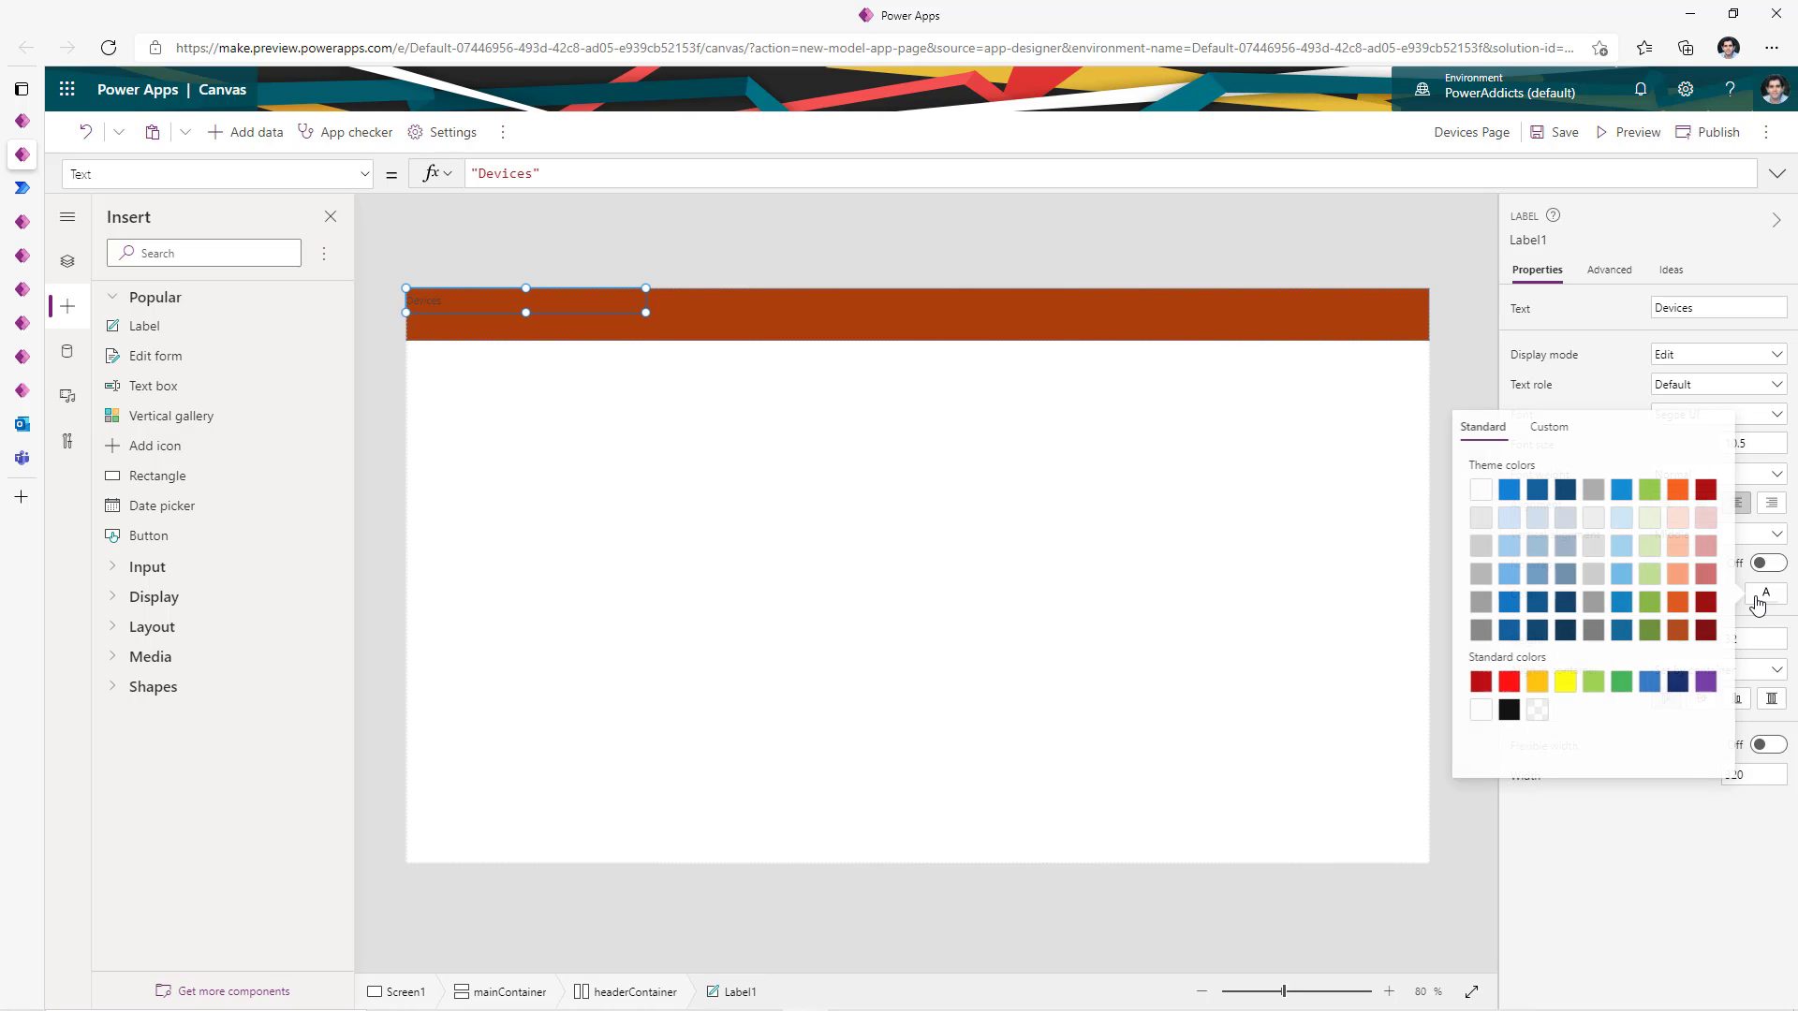
{"action": "left_click", "coordinate": [1481, 490]}
{"action": "left_click", "coordinate": [1632, 323]}
{"action": "left_click_drag", "start_coordinate": [1758, 445], "coordinate": [1569, 461]}
{"action": "type", "text": "14"}
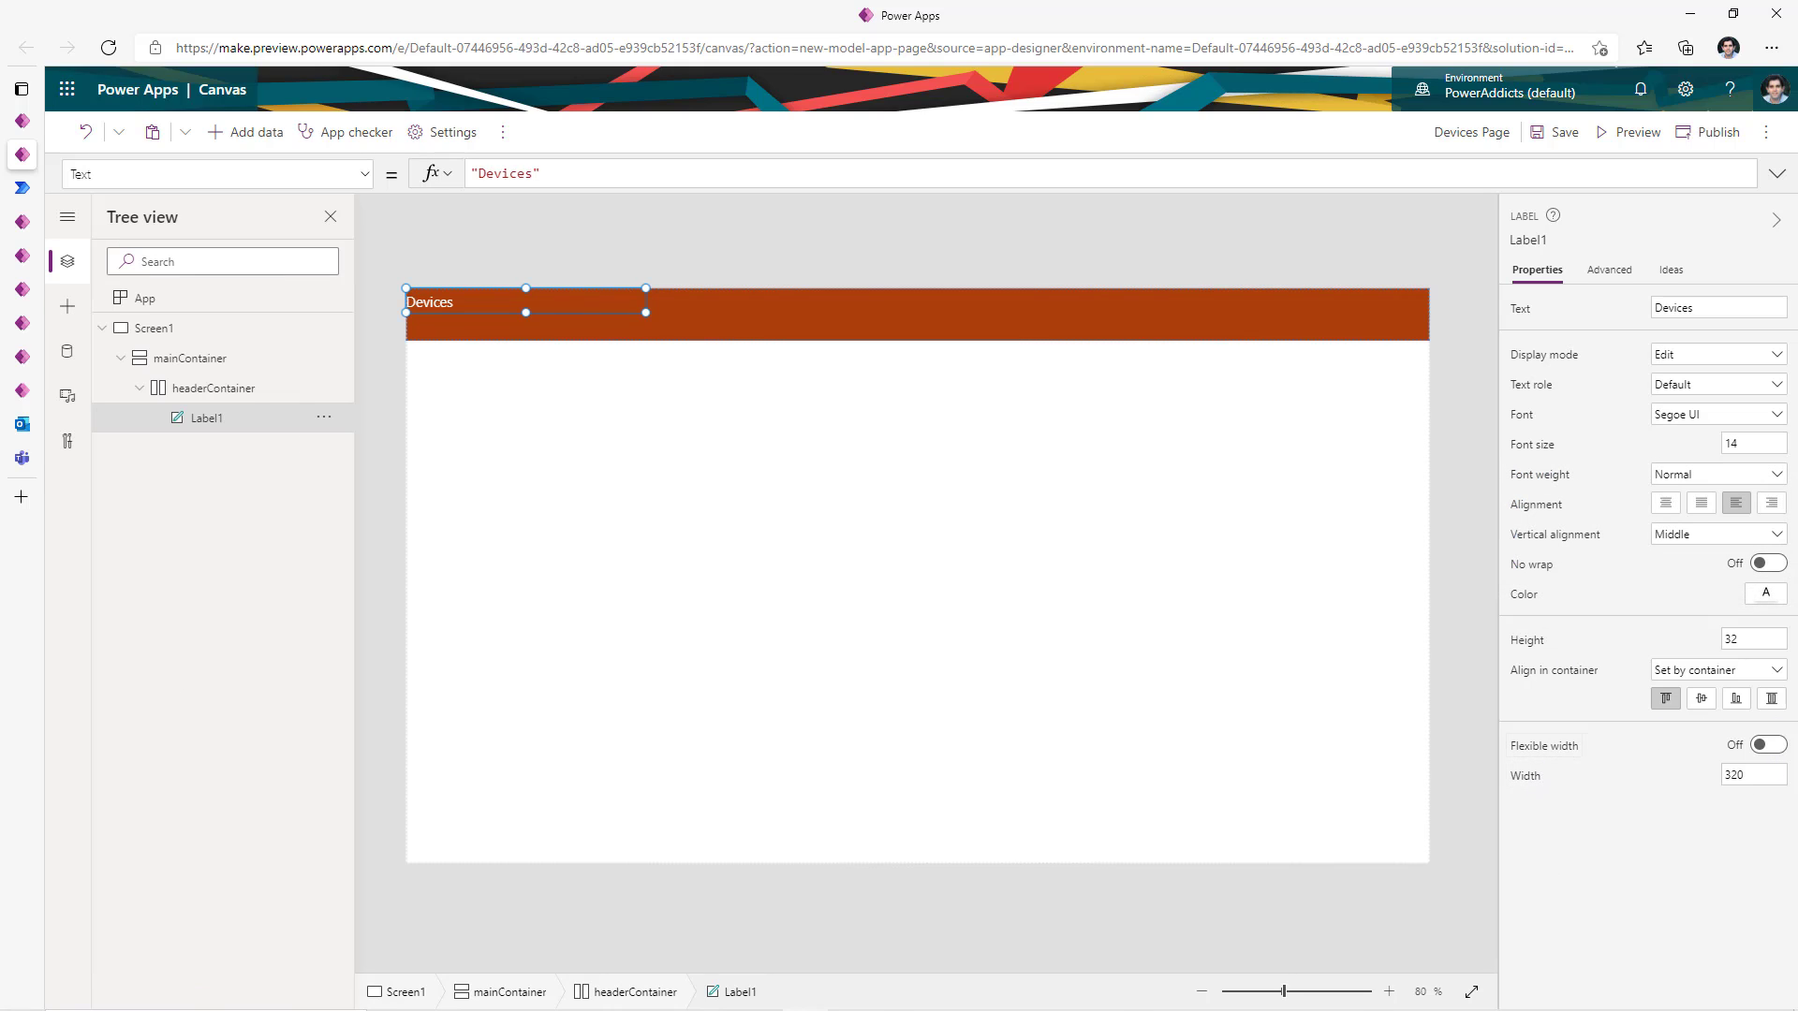
- Stretch the Devices label across the header's width and height and centre its text
{"action": "left_click", "coordinate": [1770, 746]}
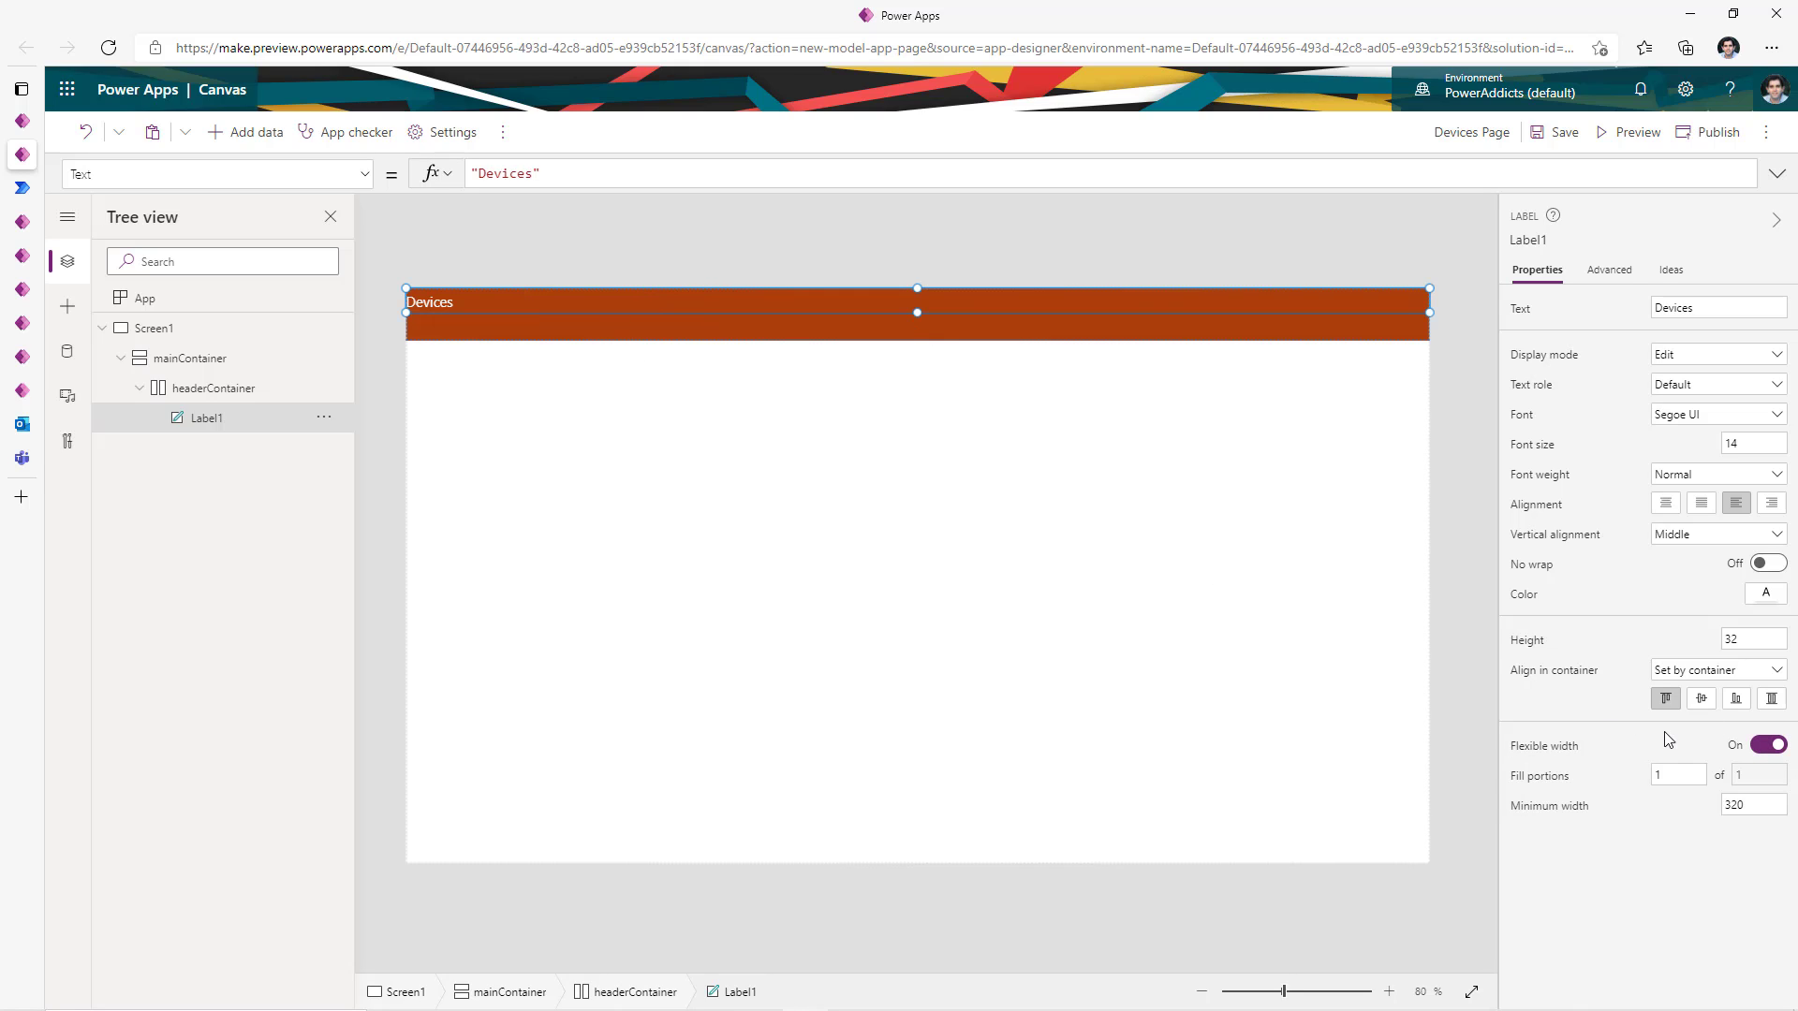
{"action": "left_click", "coordinate": [1771, 701]}
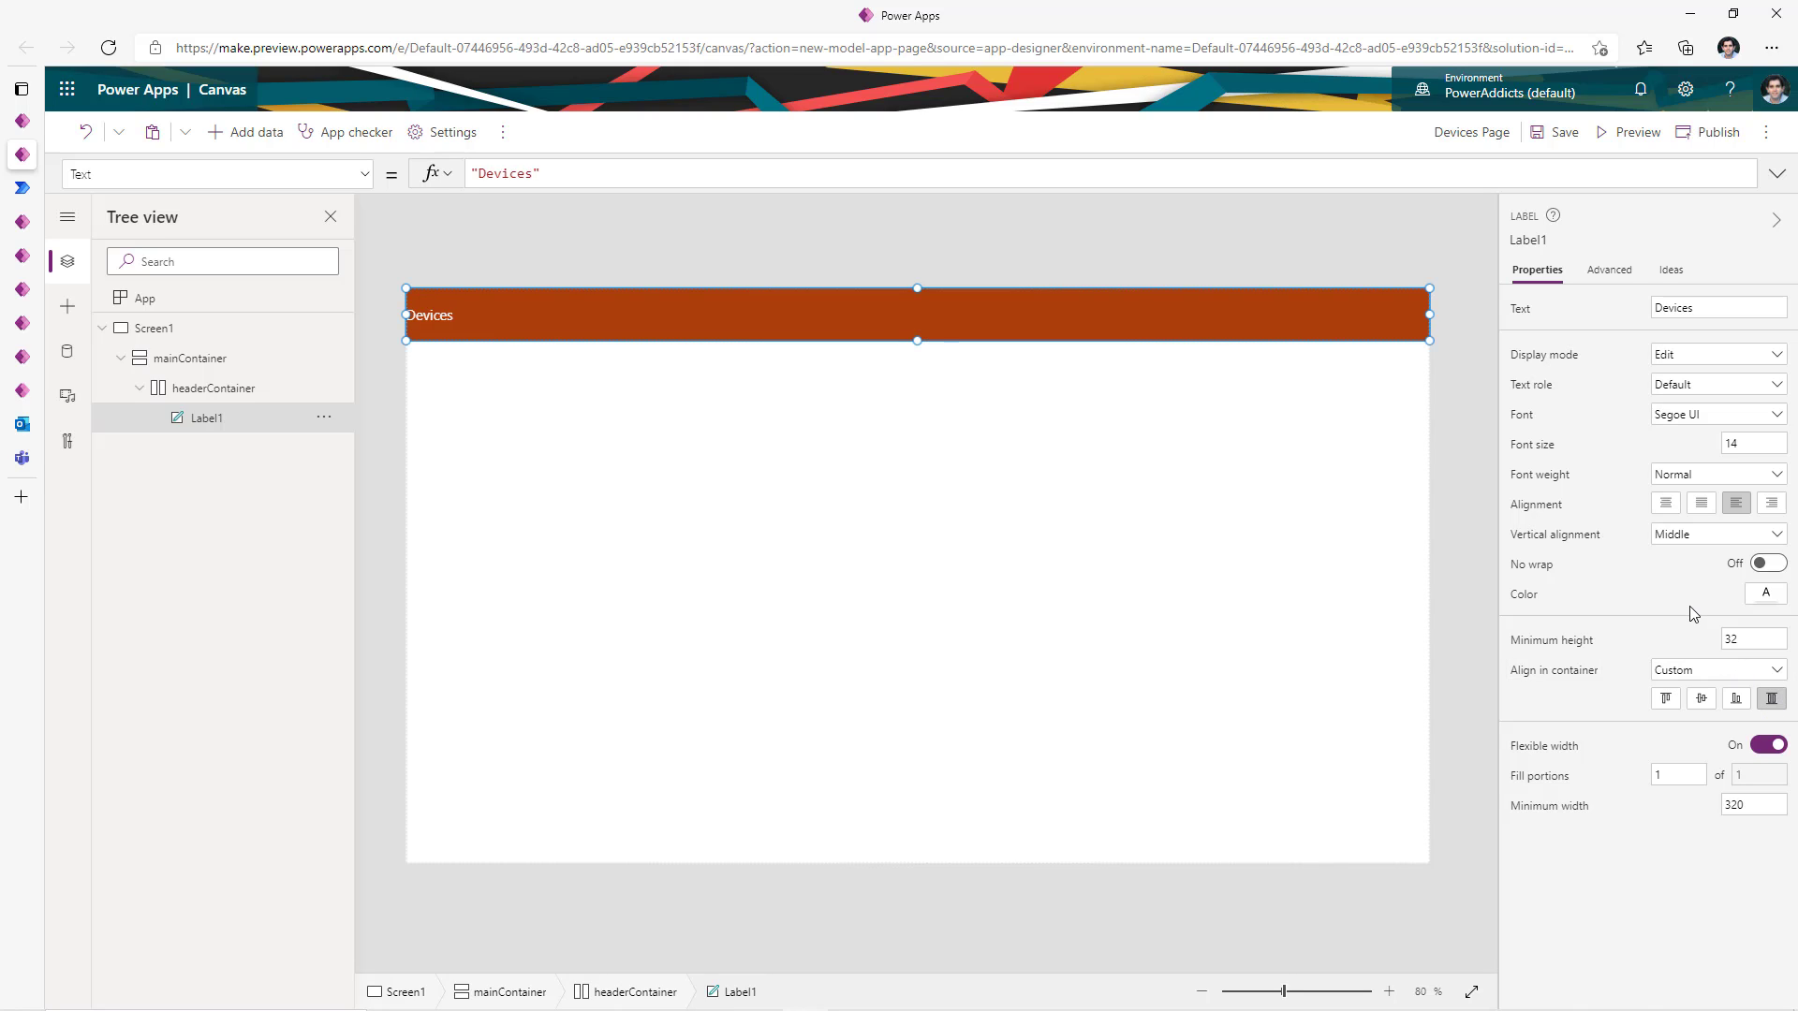
{"action": "left_click", "coordinate": [1665, 506]}
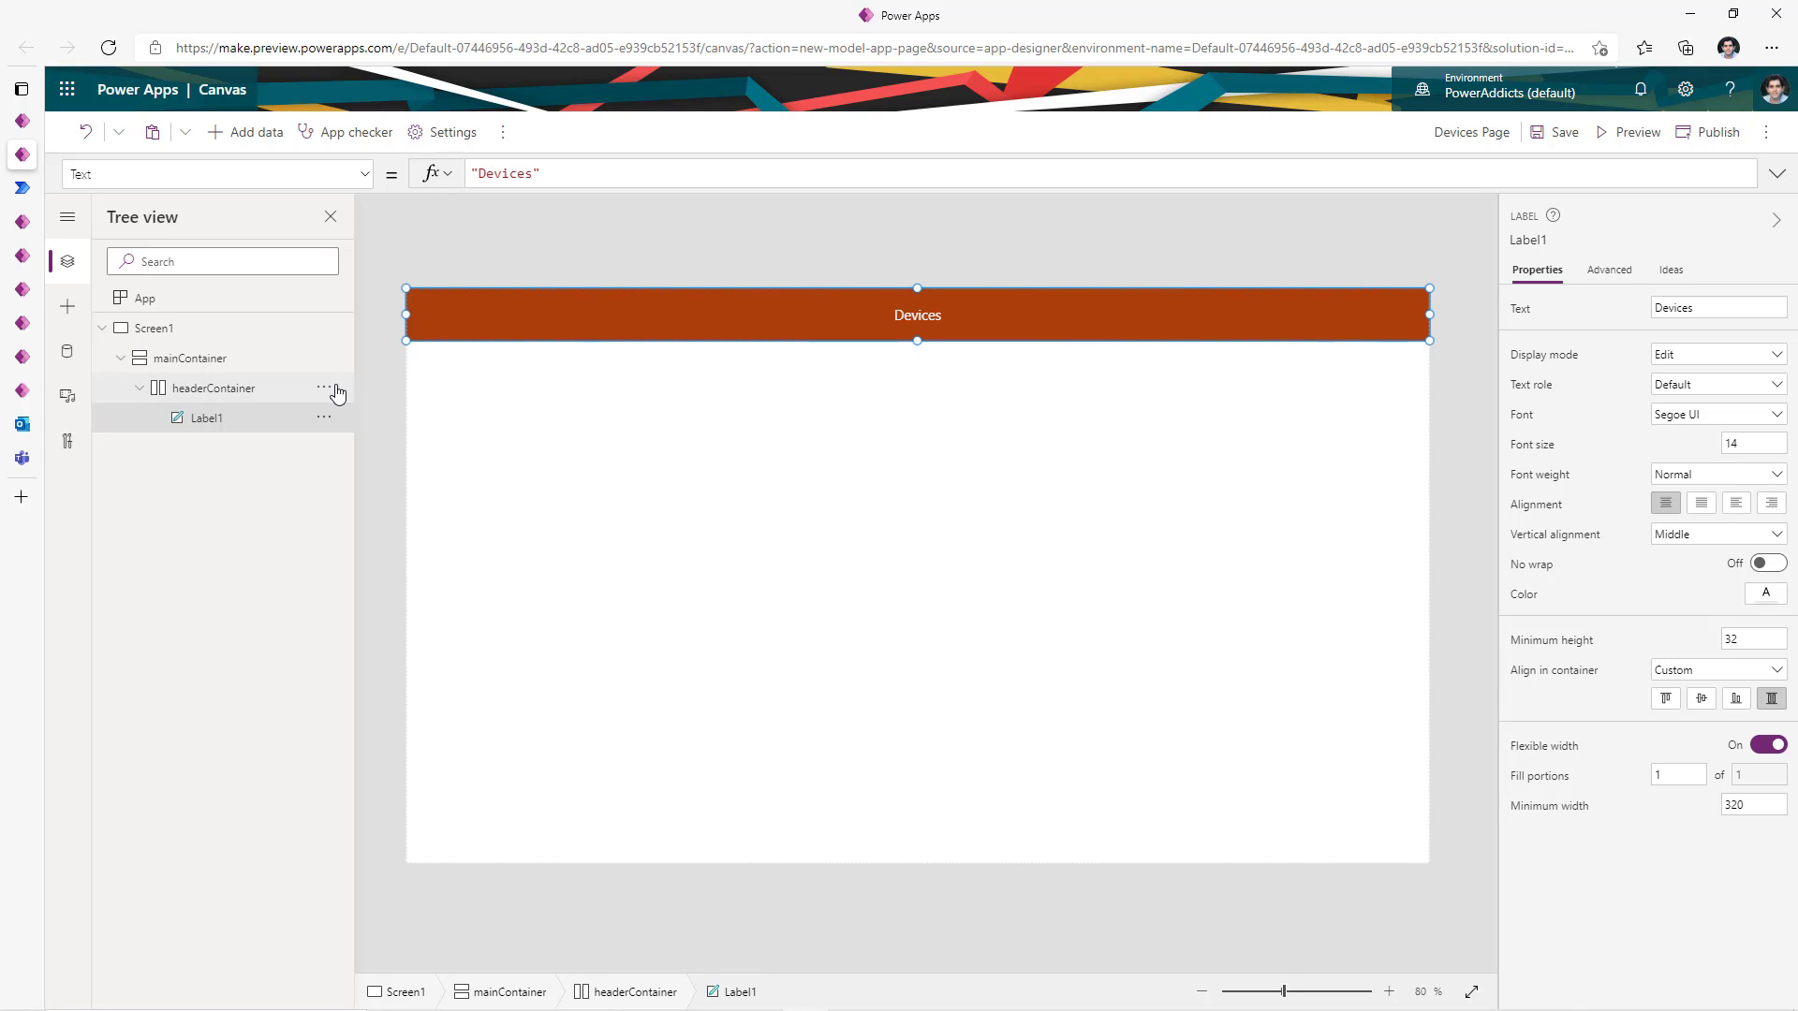
{"action": "left_click", "coordinate": [240, 360]}
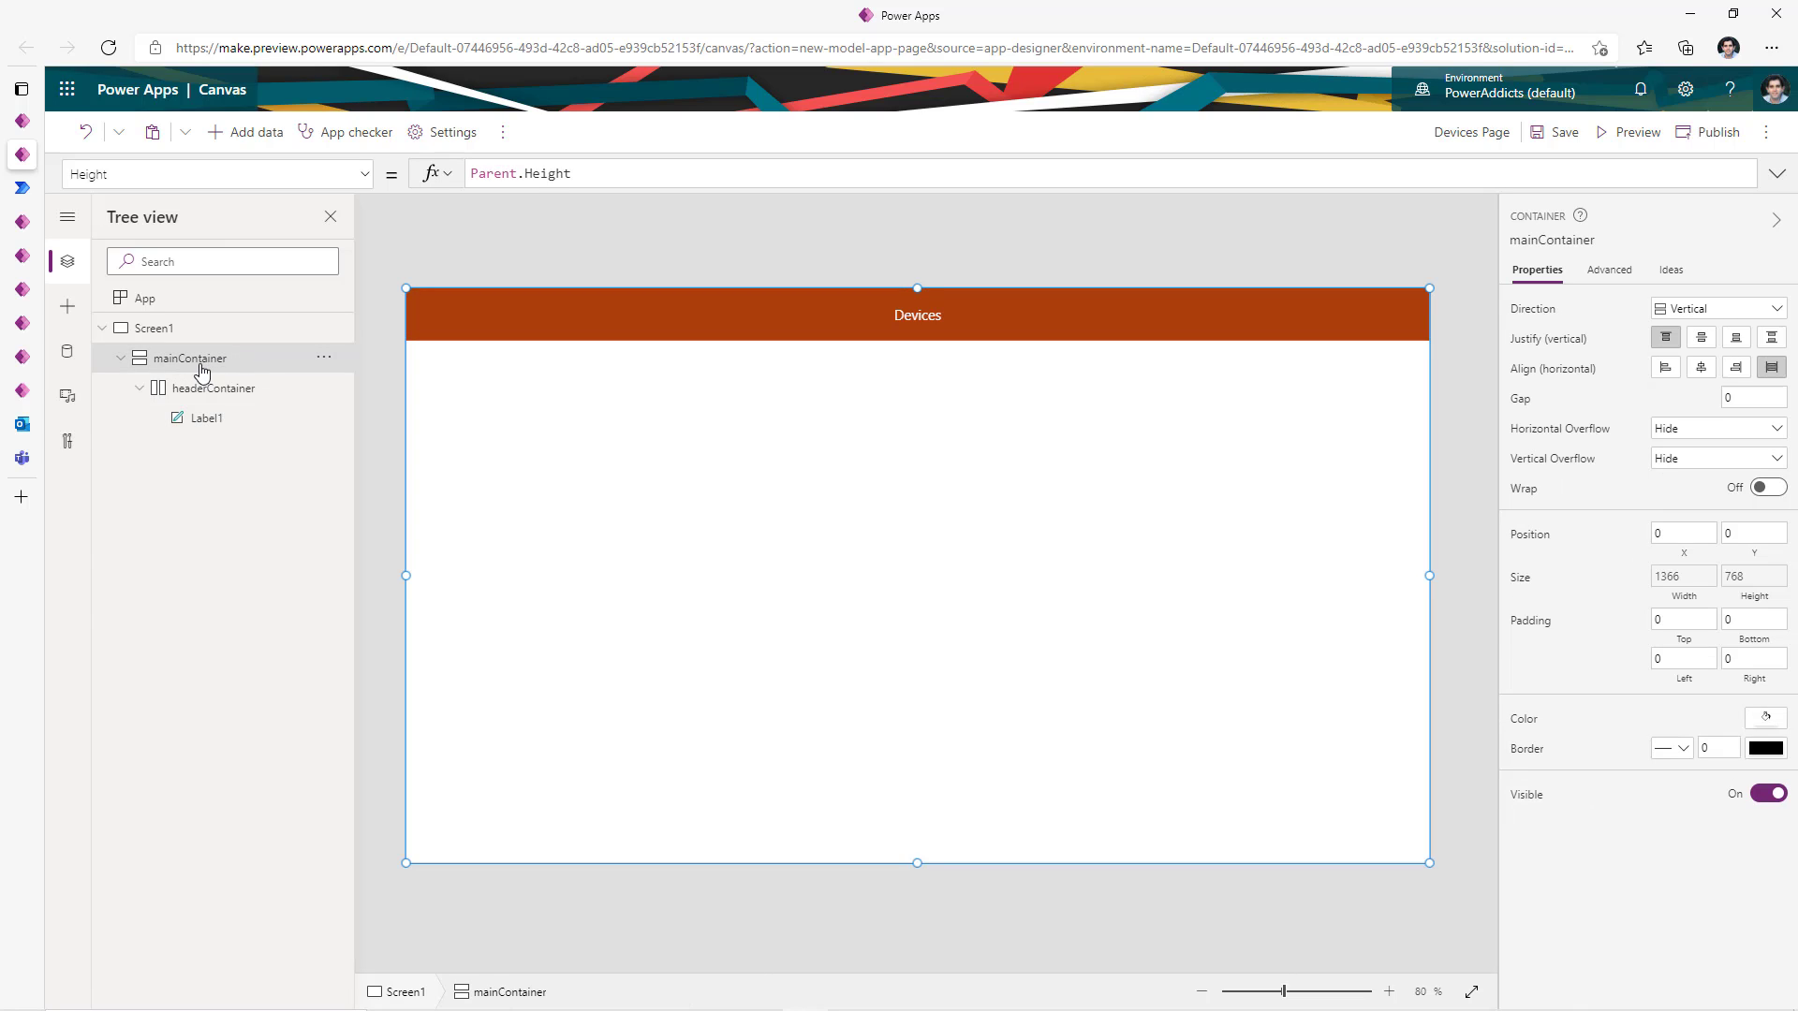
- Add a horizontal container below the header and place a vertical gallery inside it
{"action": "left_click", "coordinate": [65, 307]}
{"action": "left_click", "coordinate": [167, 251]}
{"action": "type", "text": "cont"}
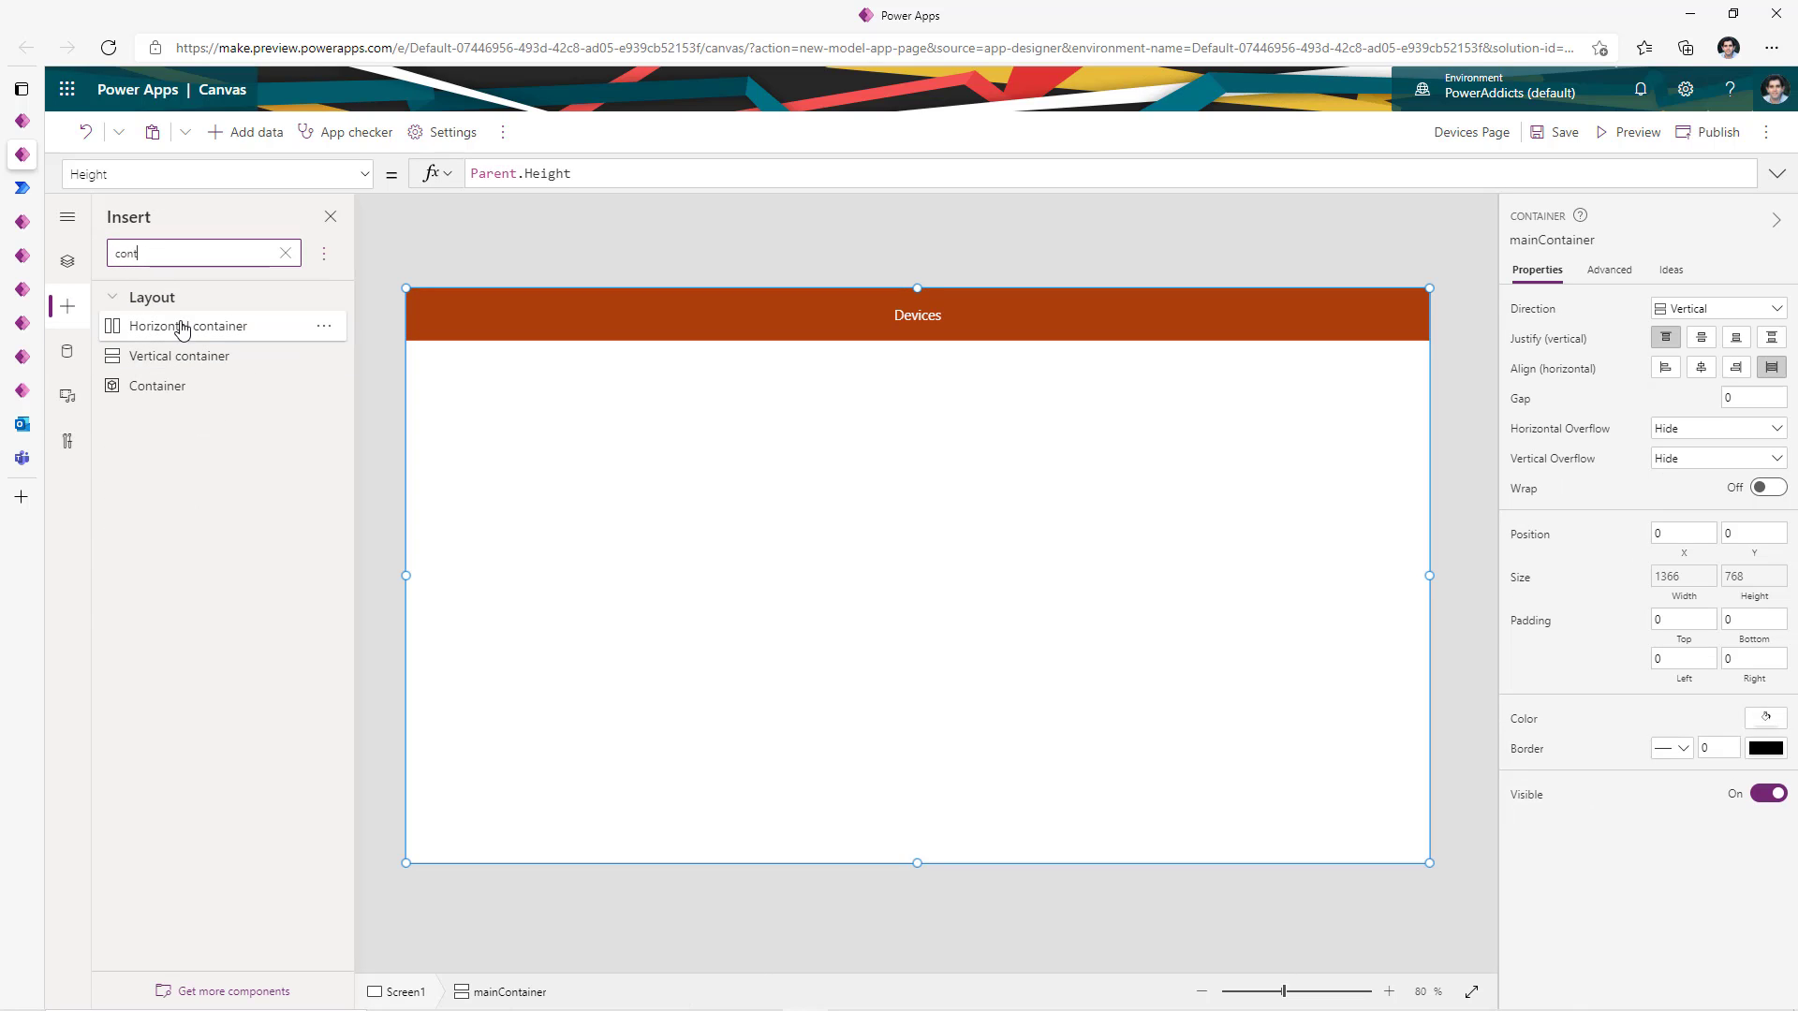
{"action": "left_click_drag", "start_coordinate": [191, 334], "coordinate": [722, 413]}
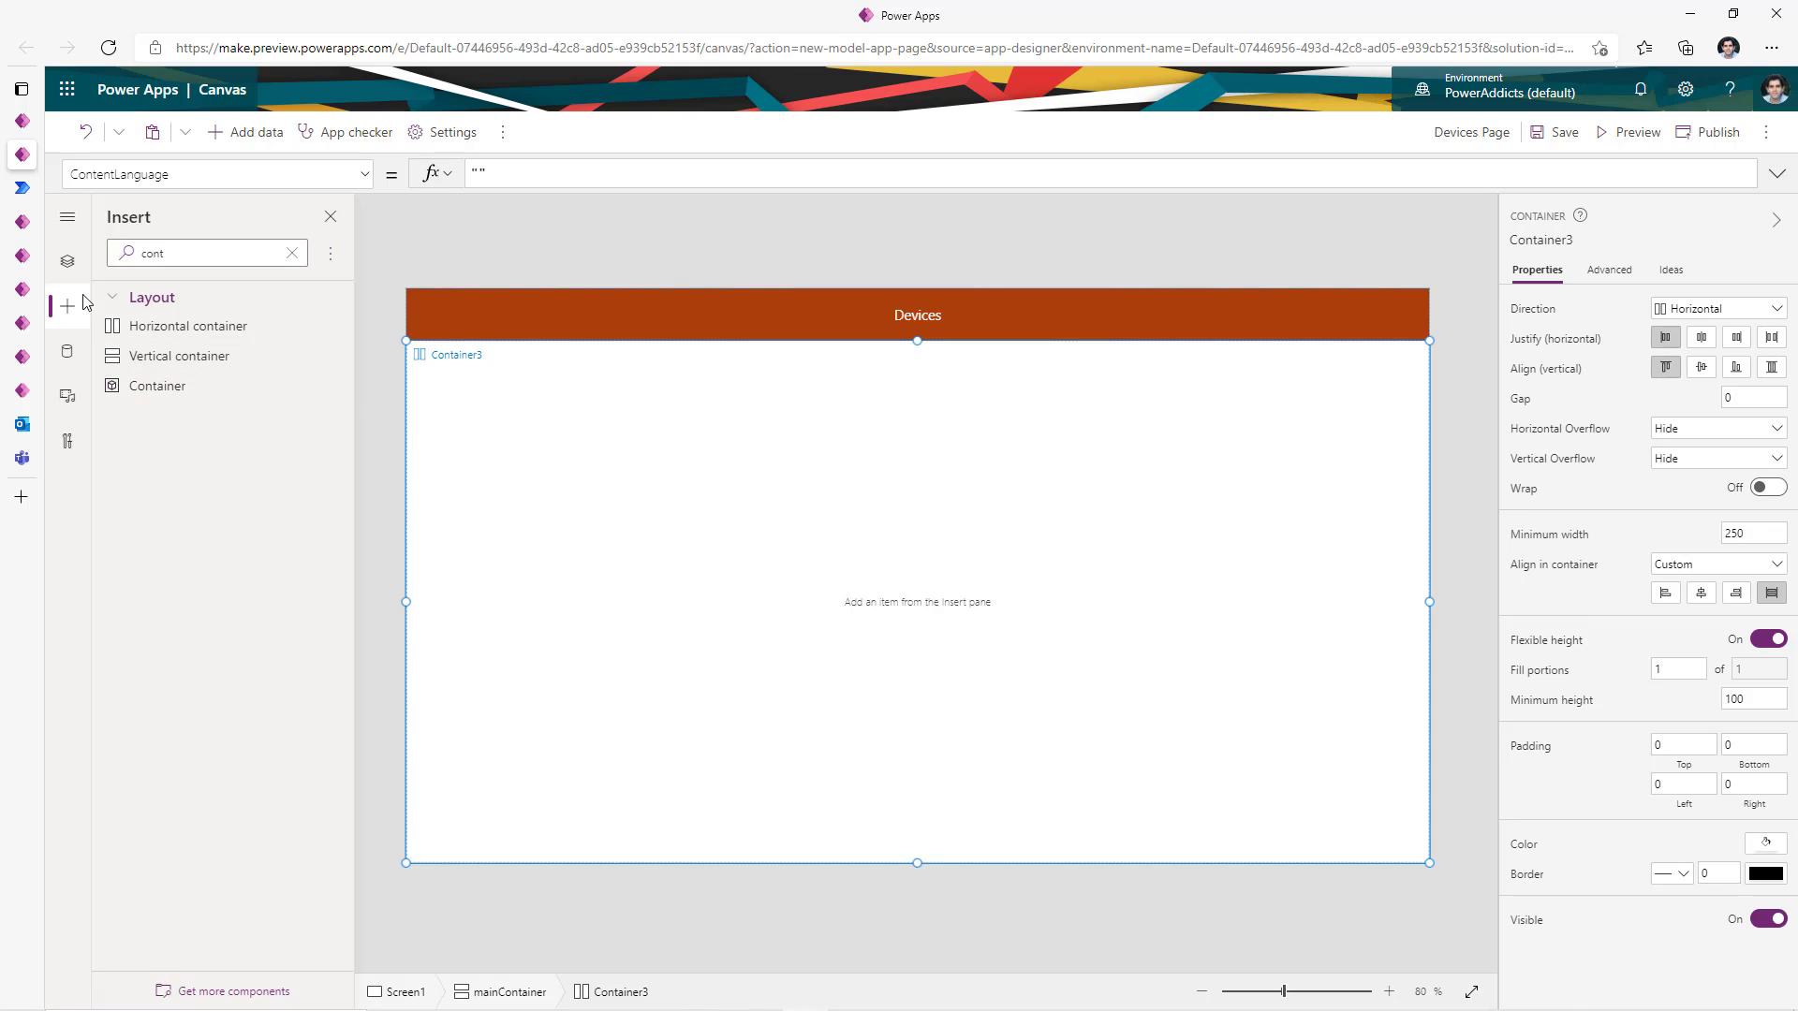
{"action": "left_click", "coordinate": [68, 261]}
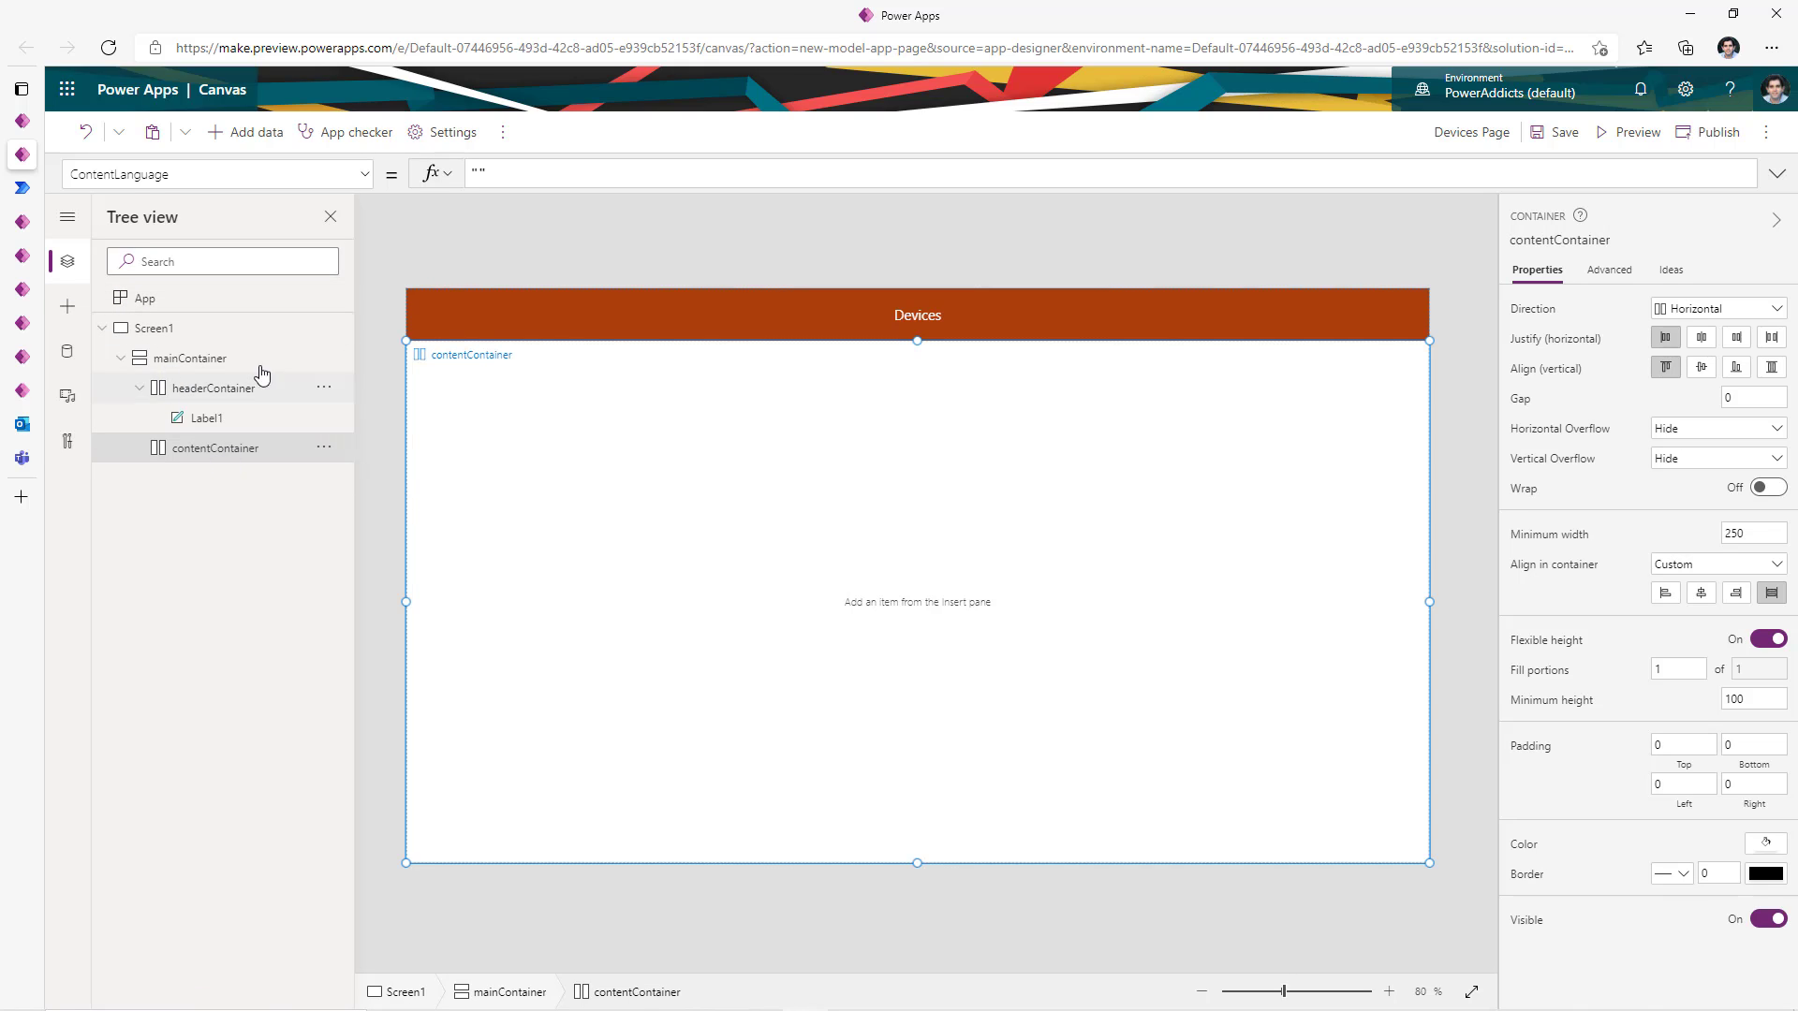
{"action": "left_click", "coordinate": [66, 317]}
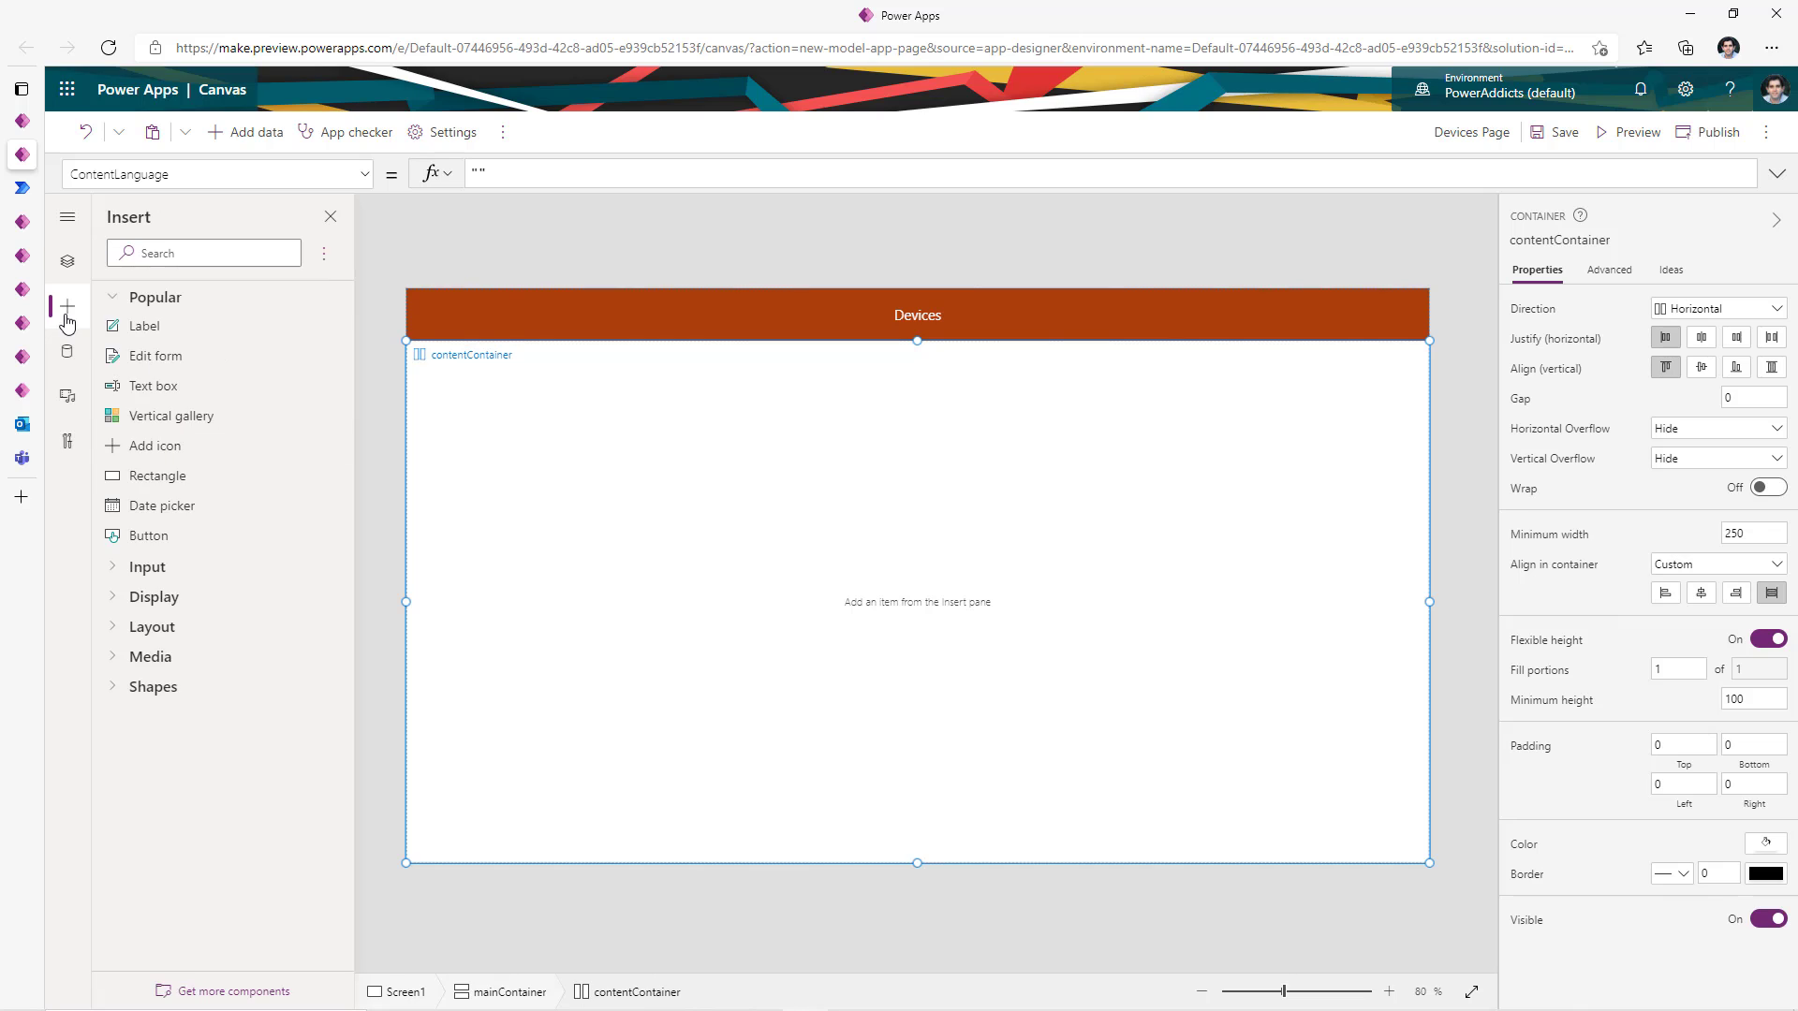
{"action": "left_click", "coordinate": [207, 429]}
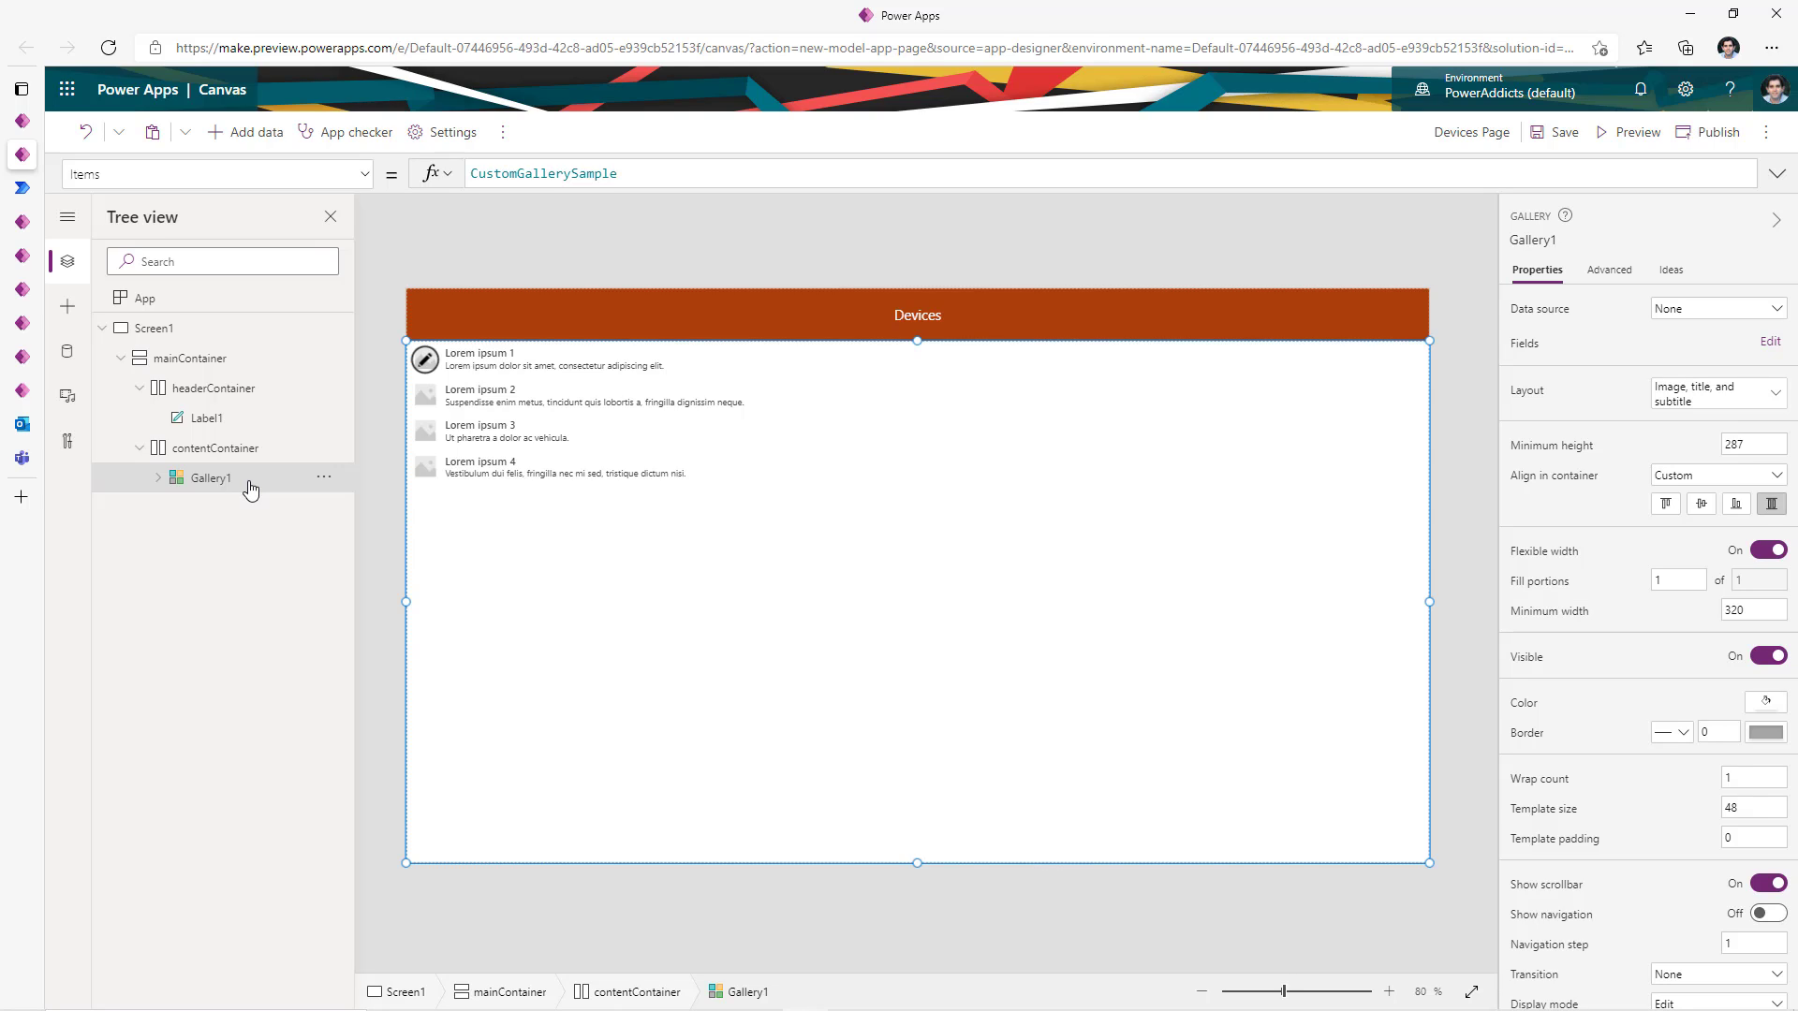
- Search the data sources for 'devices' and add the Devices Dataverse table to the app
{"action": "left_click", "coordinate": [68, 352]}
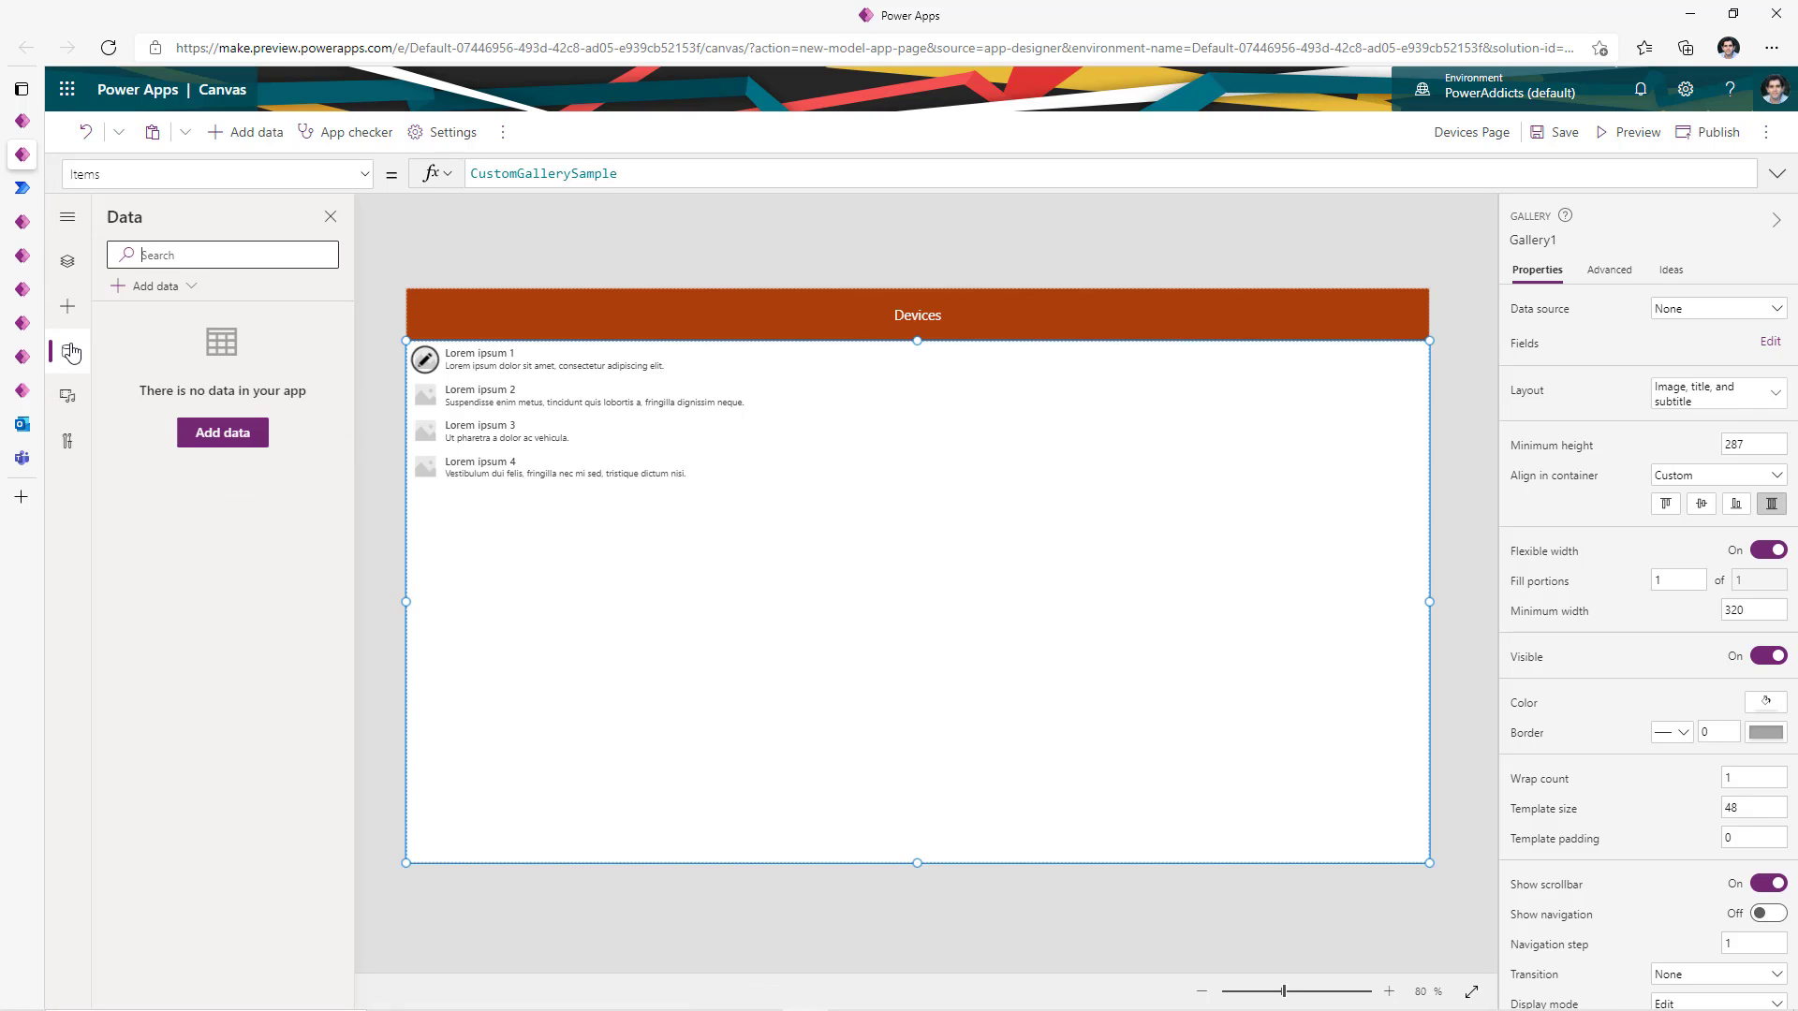
{"action": "left_click", "coordinate": [176, 286]}
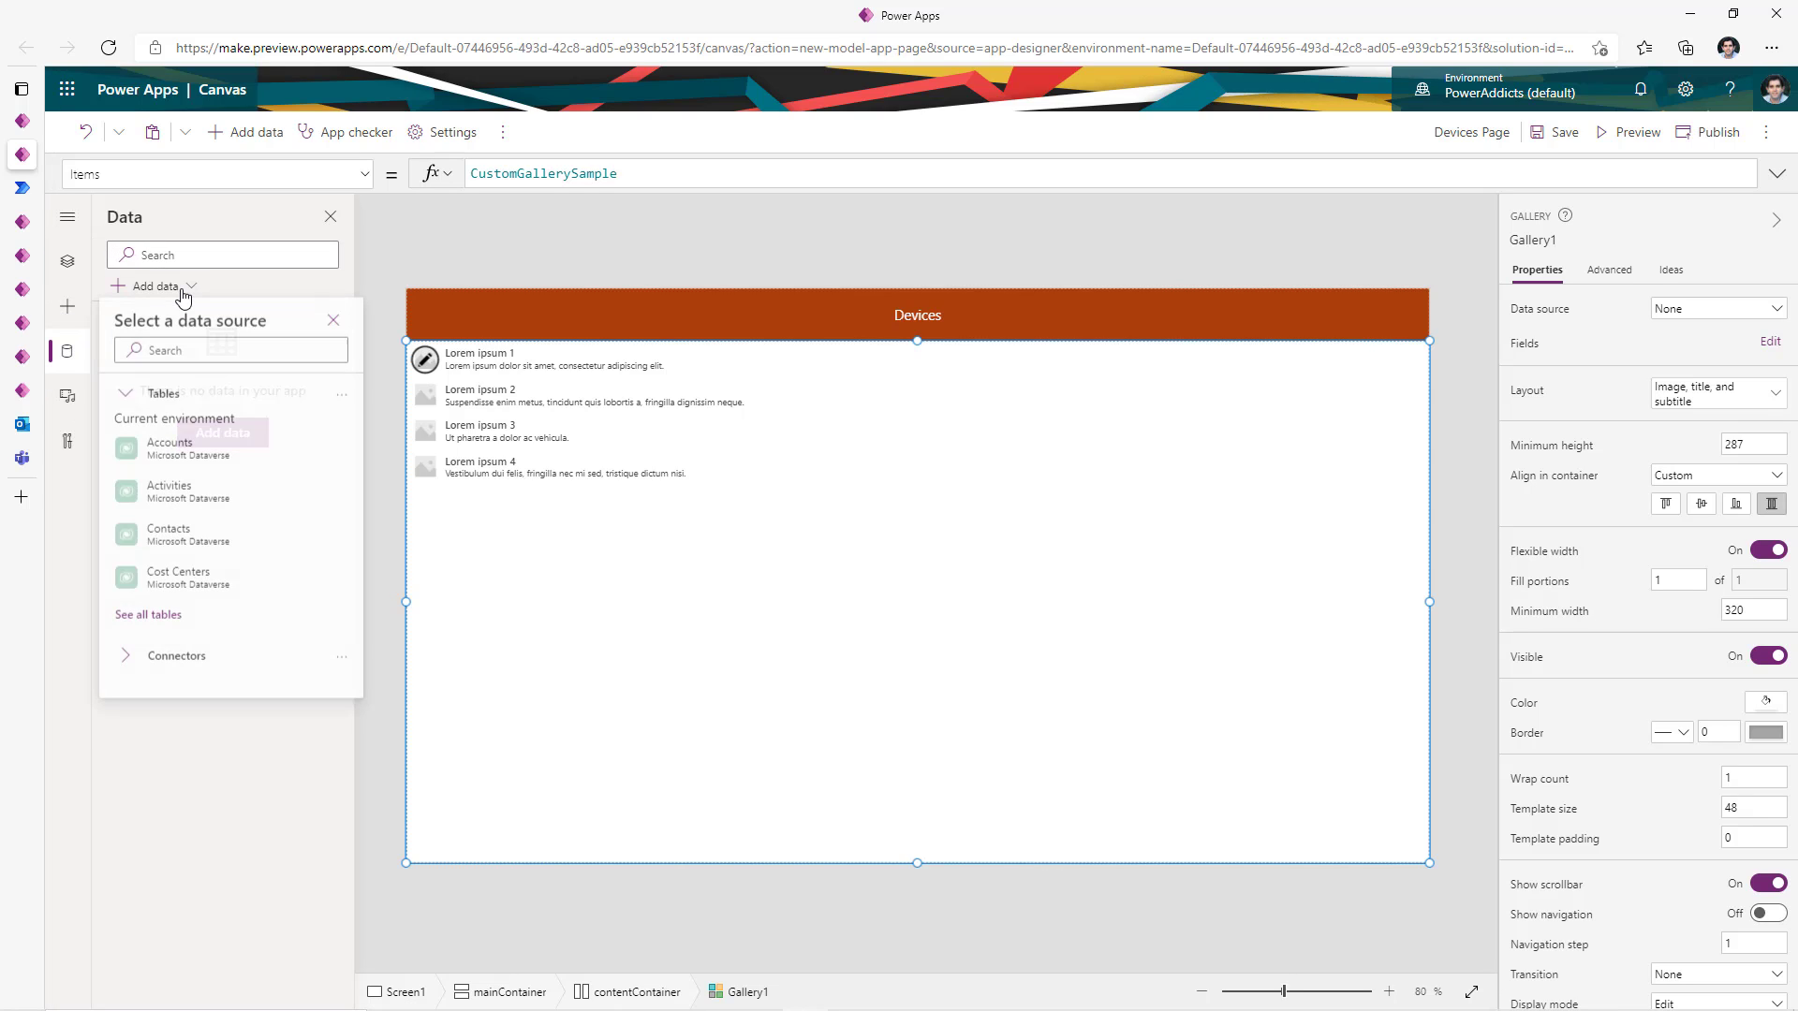
{"action": "mouse_move", "coordinate": [191, 503]}
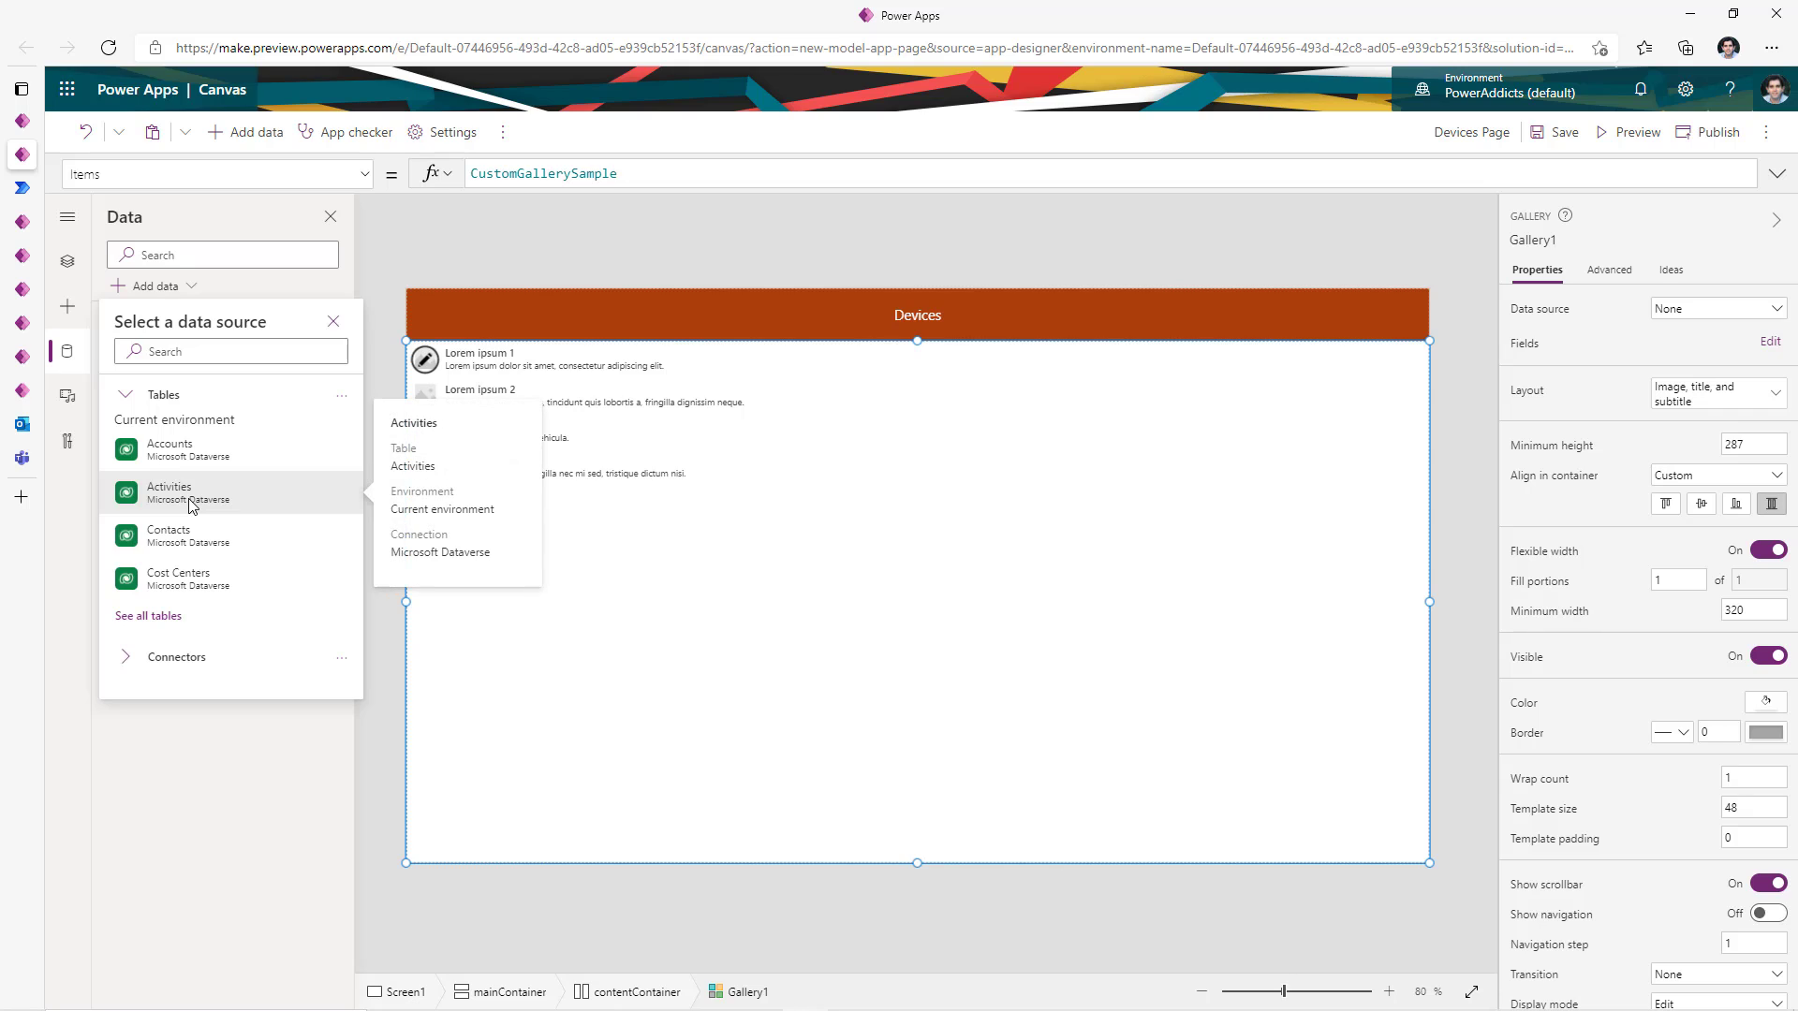
{"action": "left_click", "coordinate": [192, 351]}
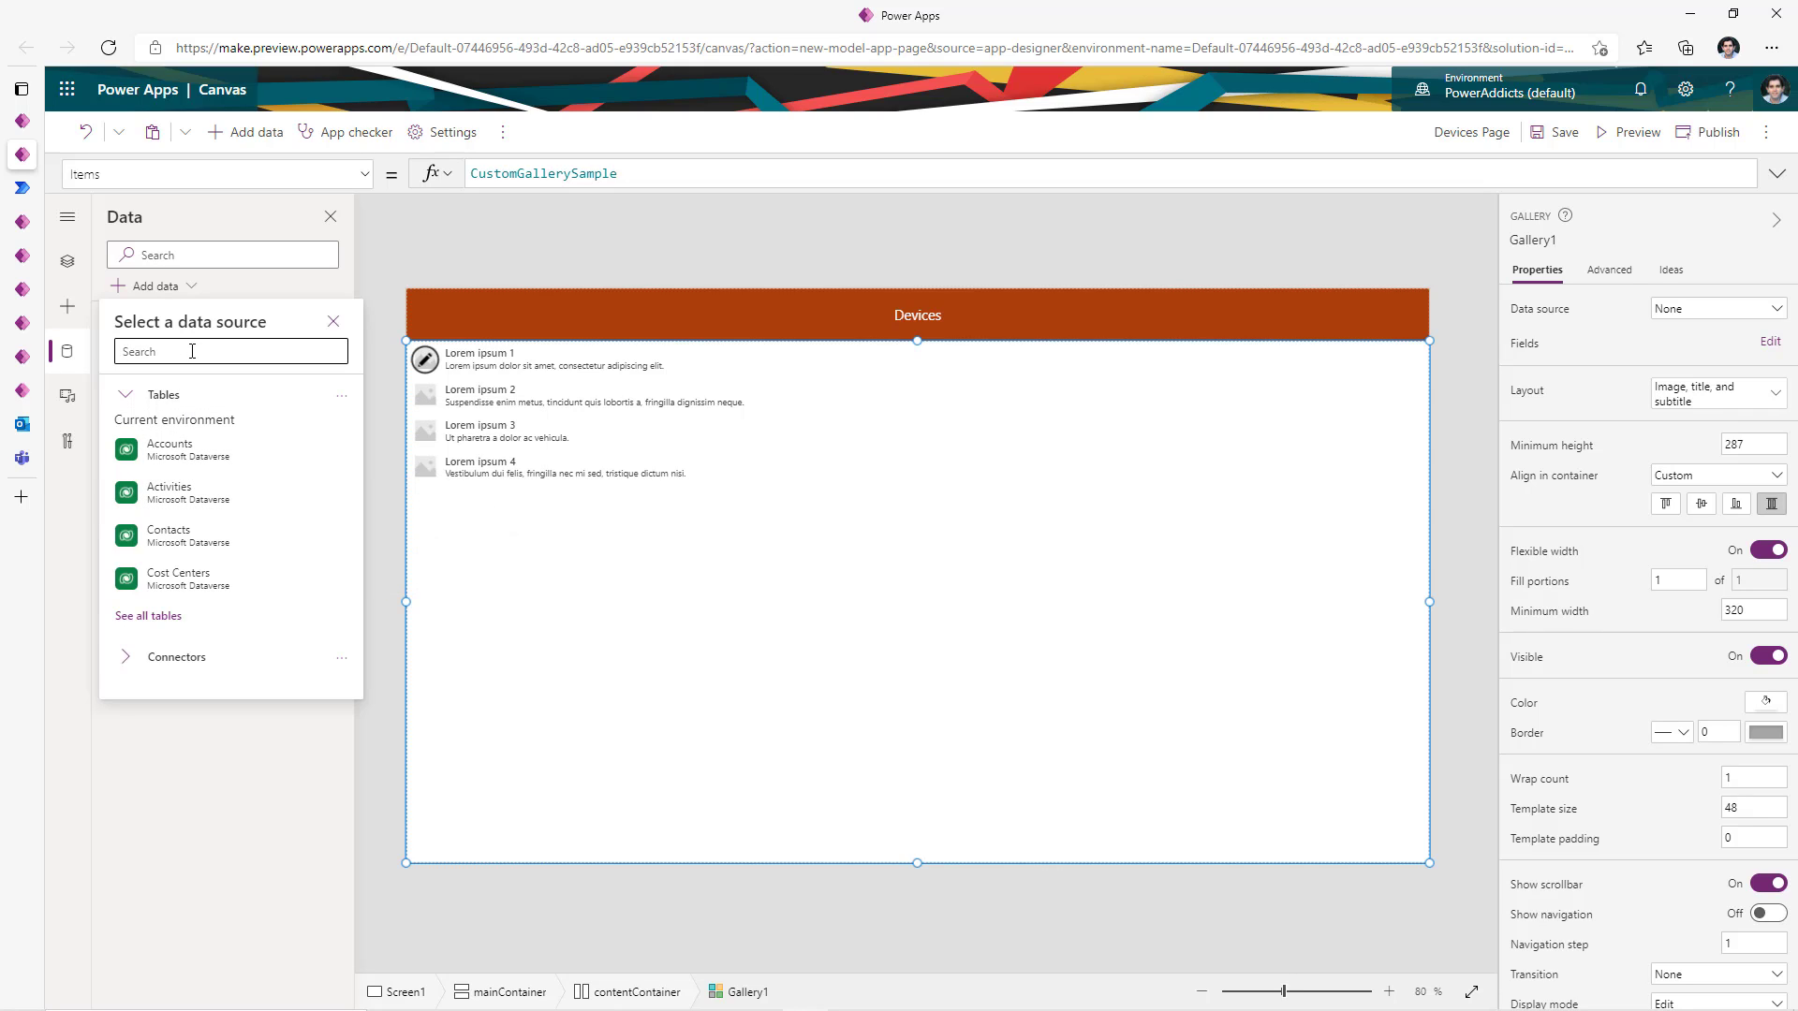
{"action": "type", "text": "deviced"}
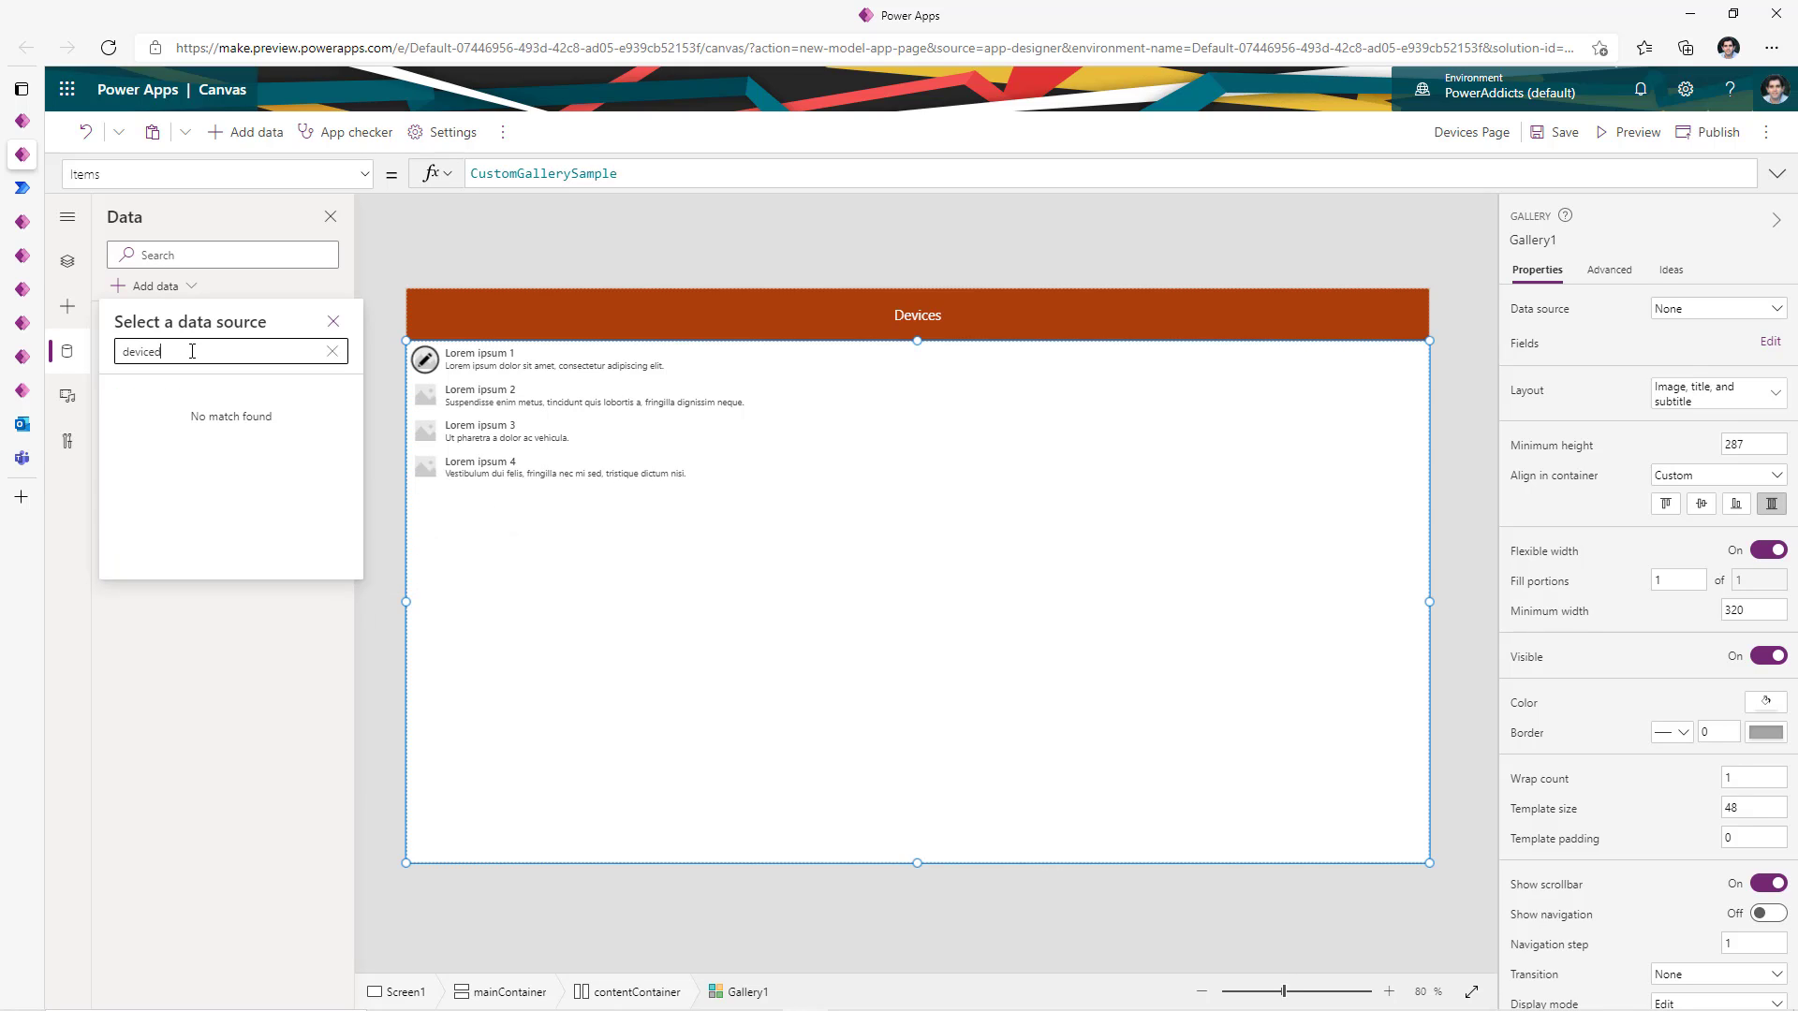
{"action": "key", "text": "BackSpace"}
{"action": "type", "text": "s"}
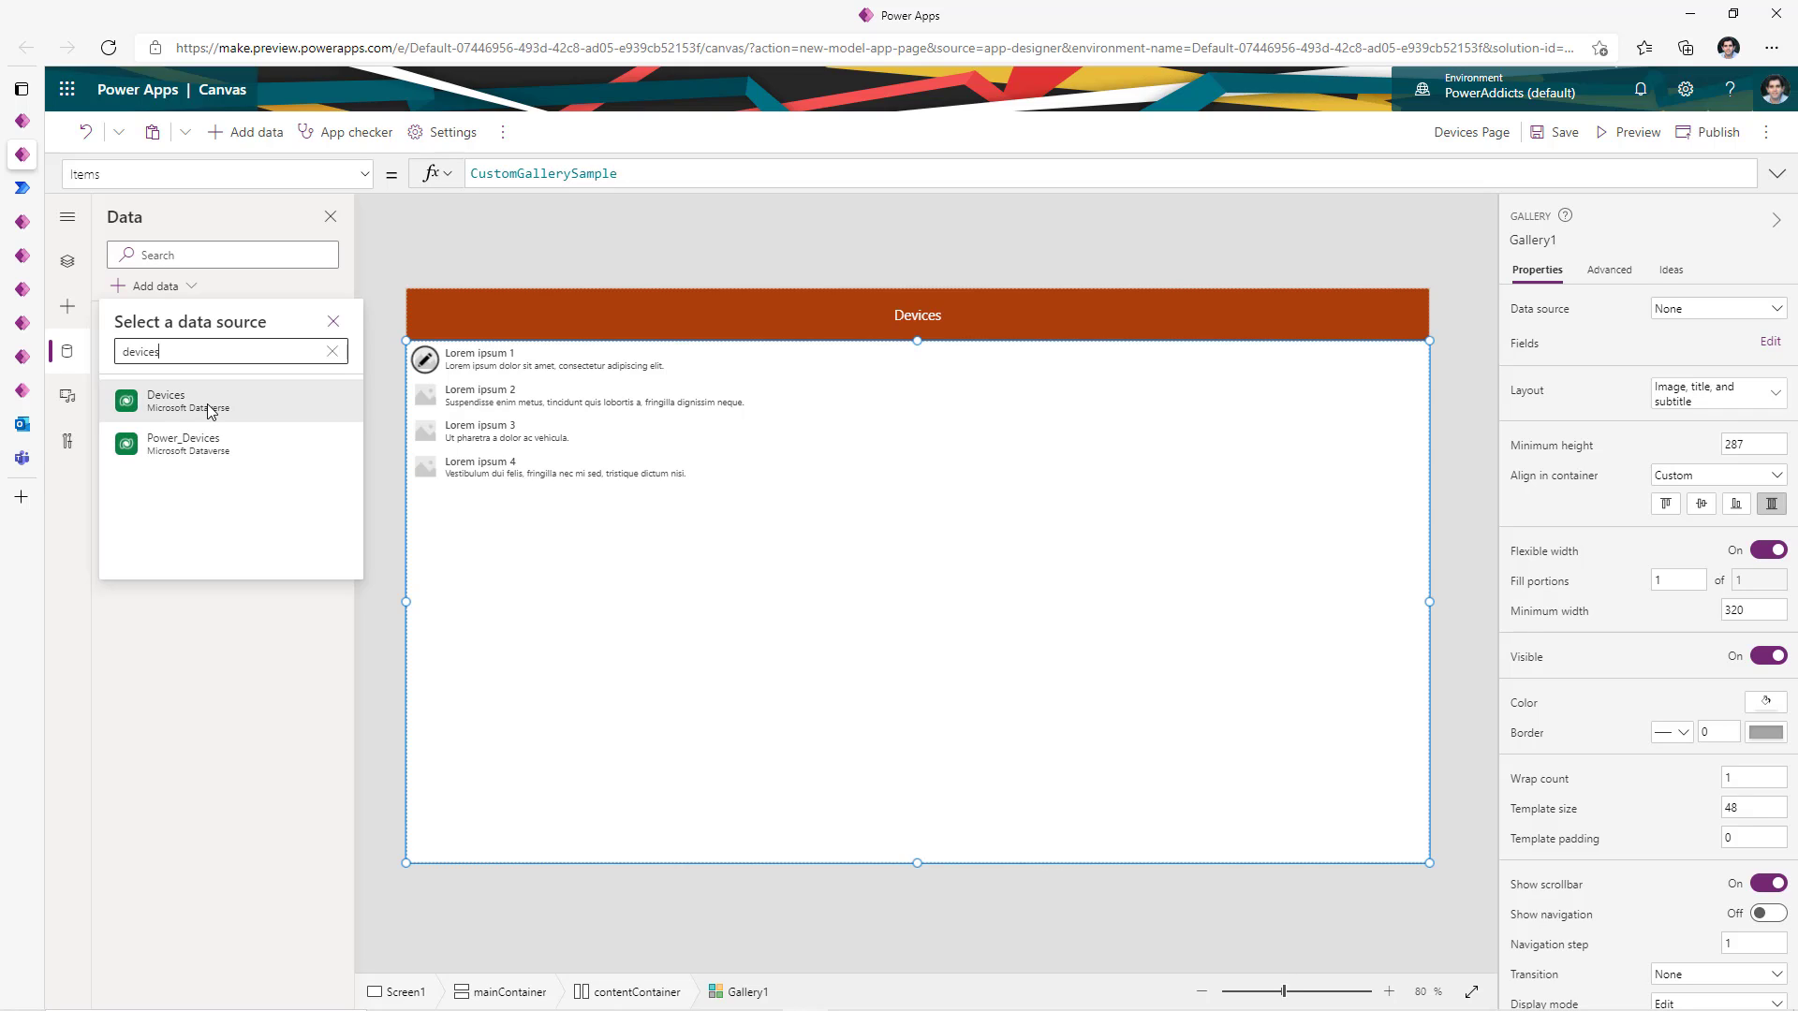
{"action": "left_click", "coordinate": [209, 412]}
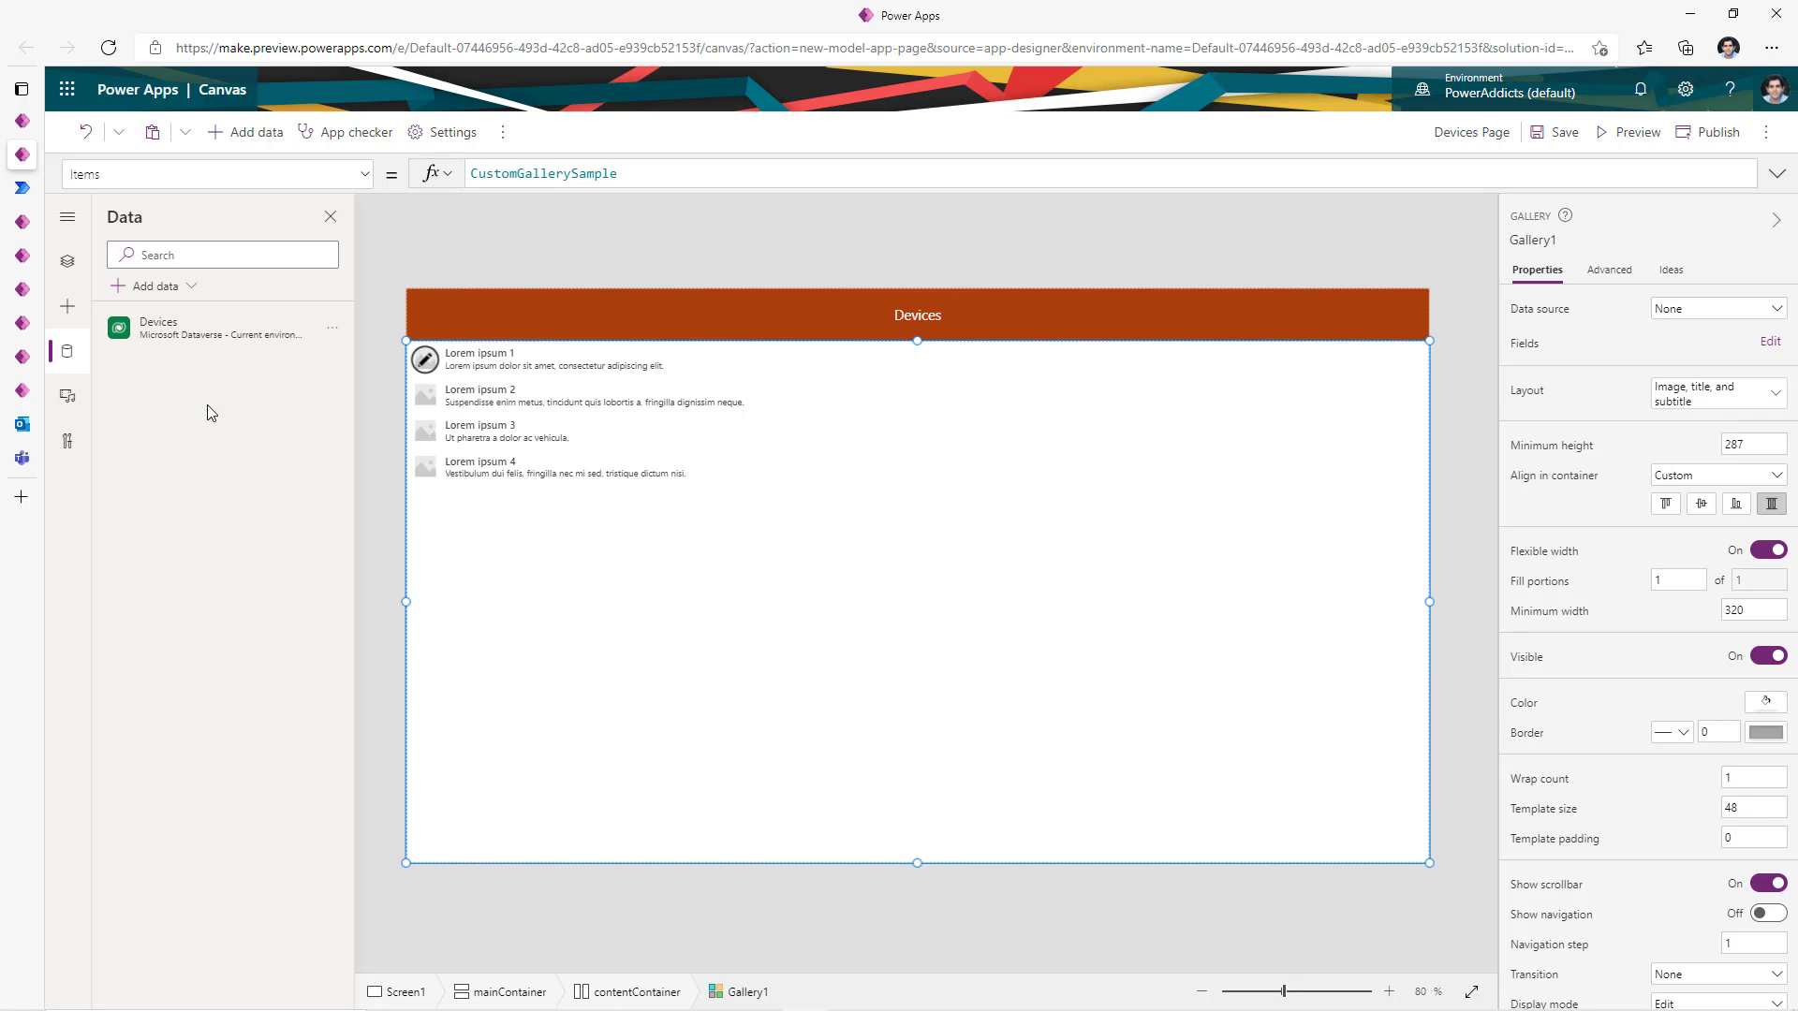
- Browse the list of available connectors, then go back to the screen's control tree
{"action": "left_click", "coordinate": [177, 299]}
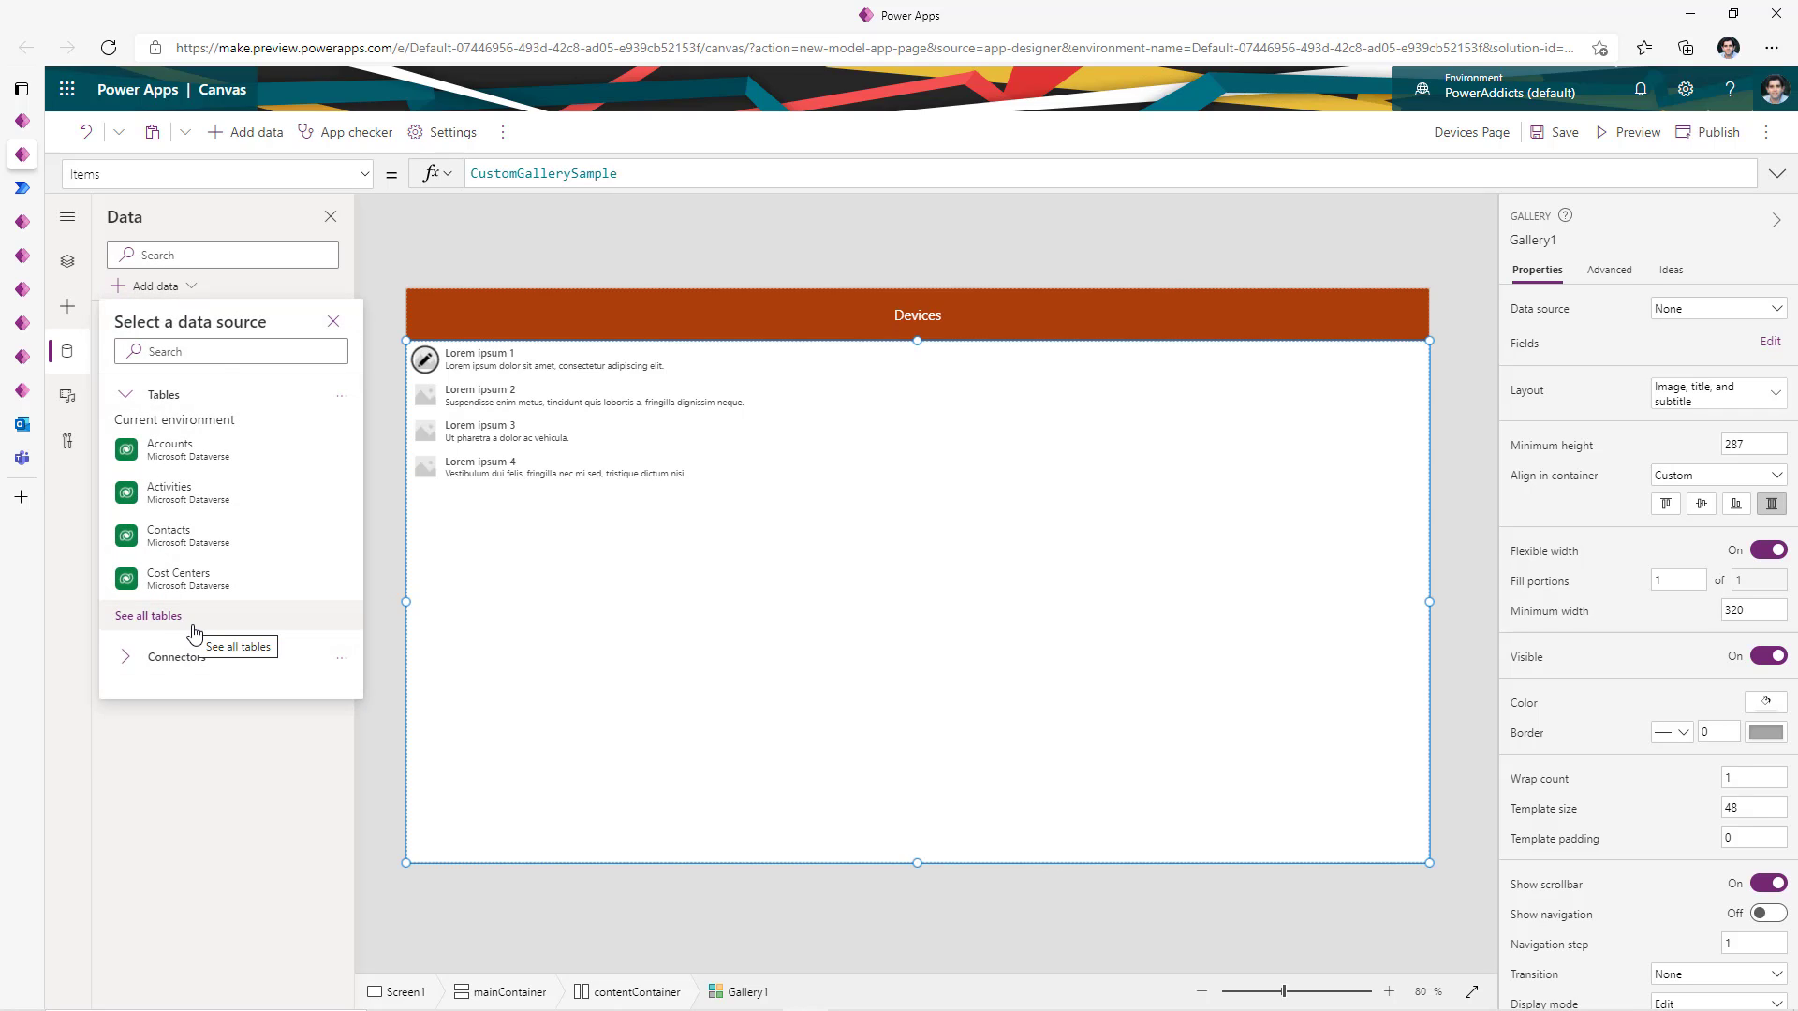
{"action": "left_click", "coordinate": [187, 656]}
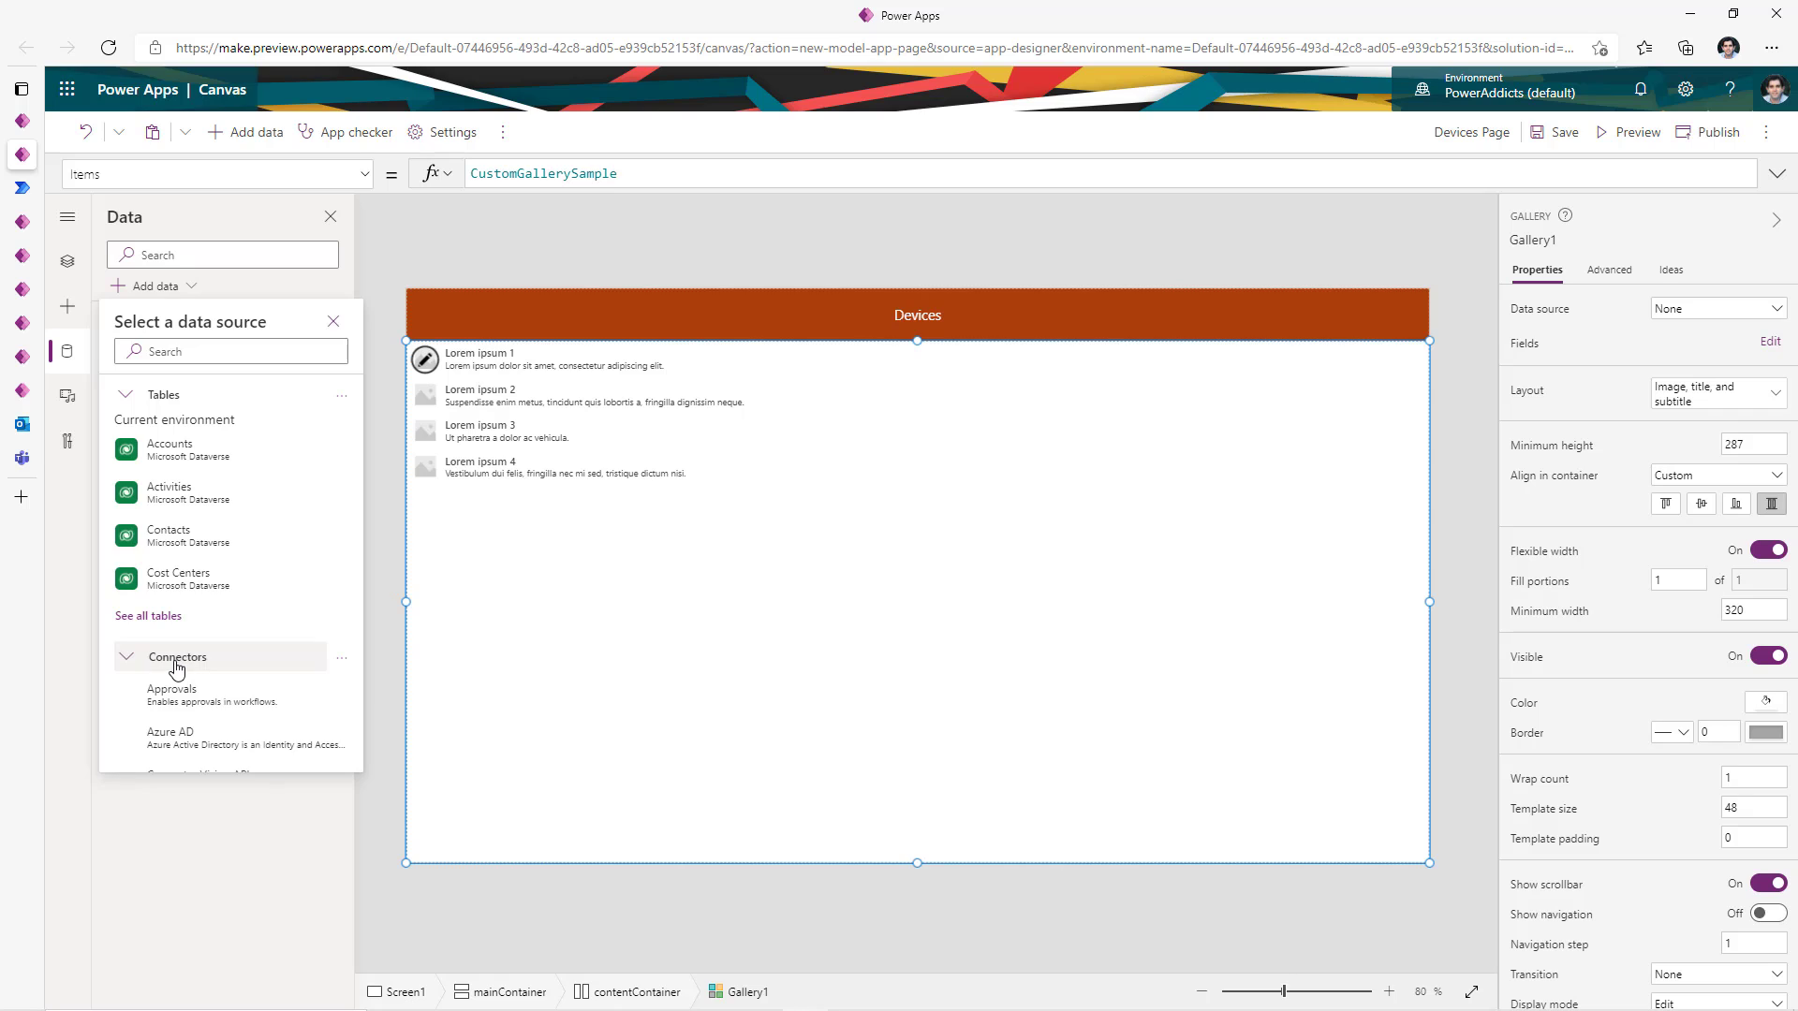
{"action": "scroll", "coordinate": [208, 702], "scroll_direction": "down", "scroll_amount": 3}
{"action": "mouse_move", "coordinate": [207, 693]}
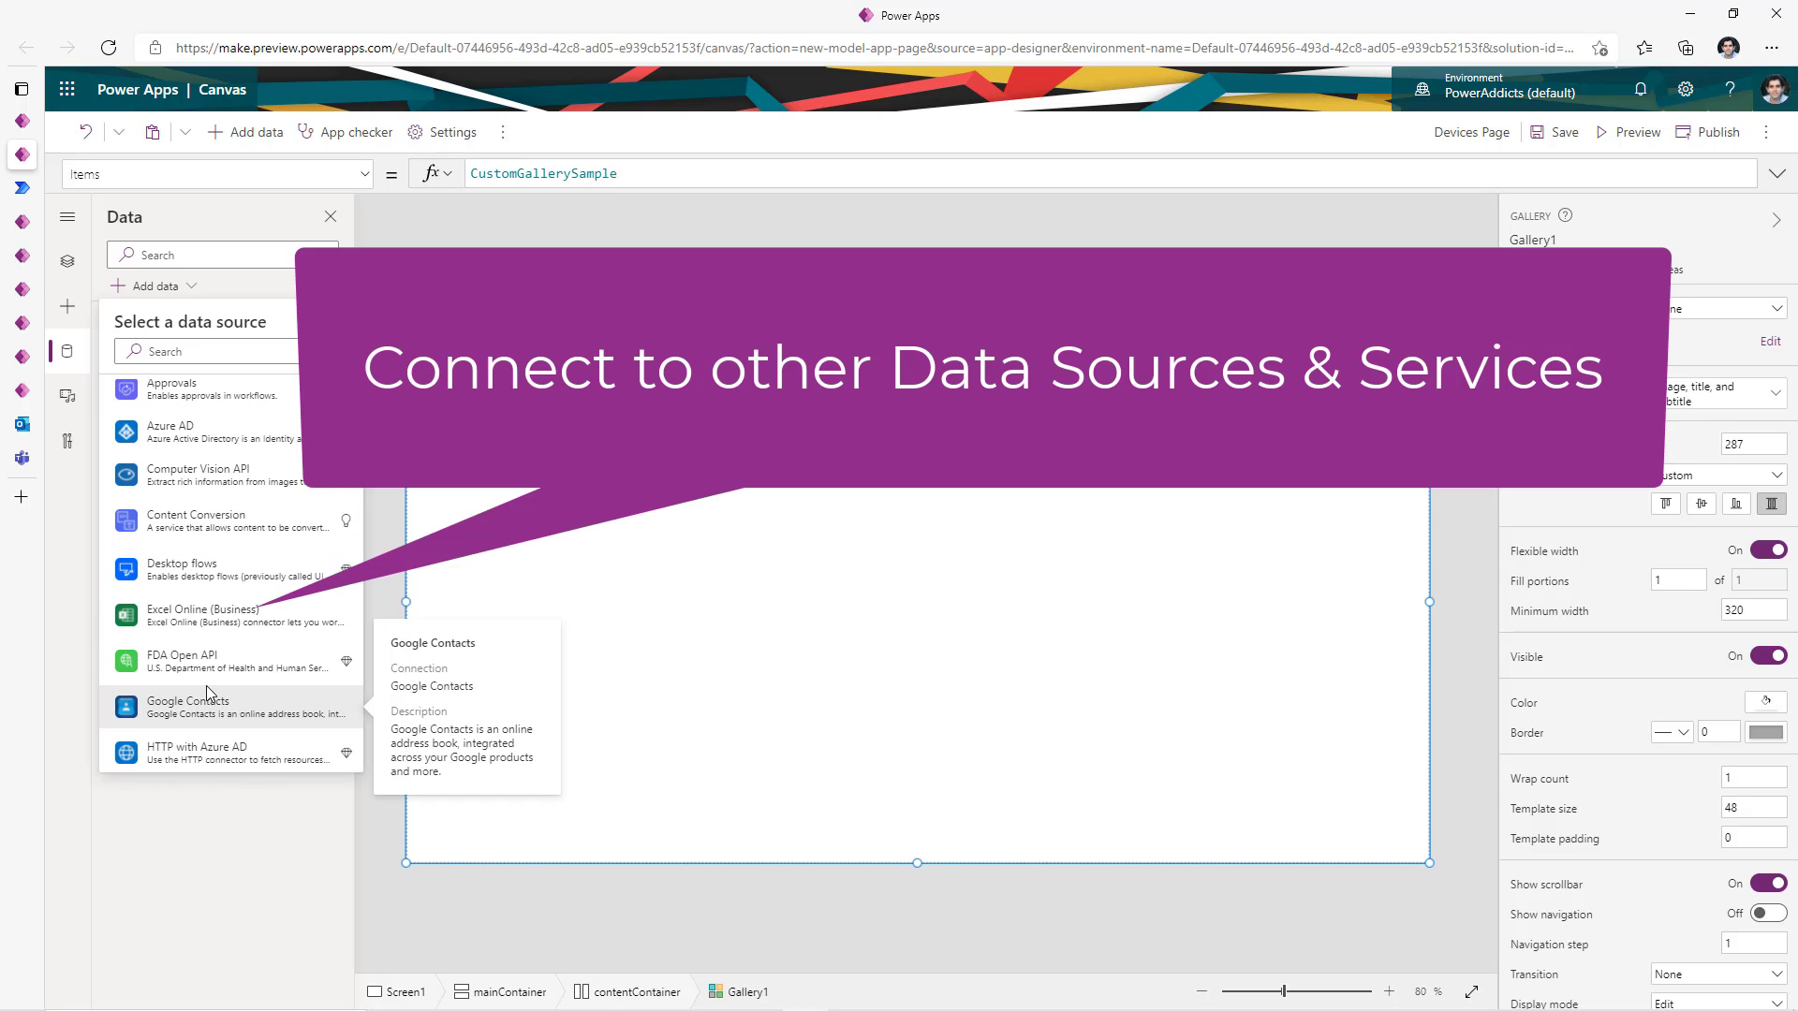
{"action": "scroll", "coordinate": [207, 693], "scroll_direction": "down", "scroll_amount": 1}
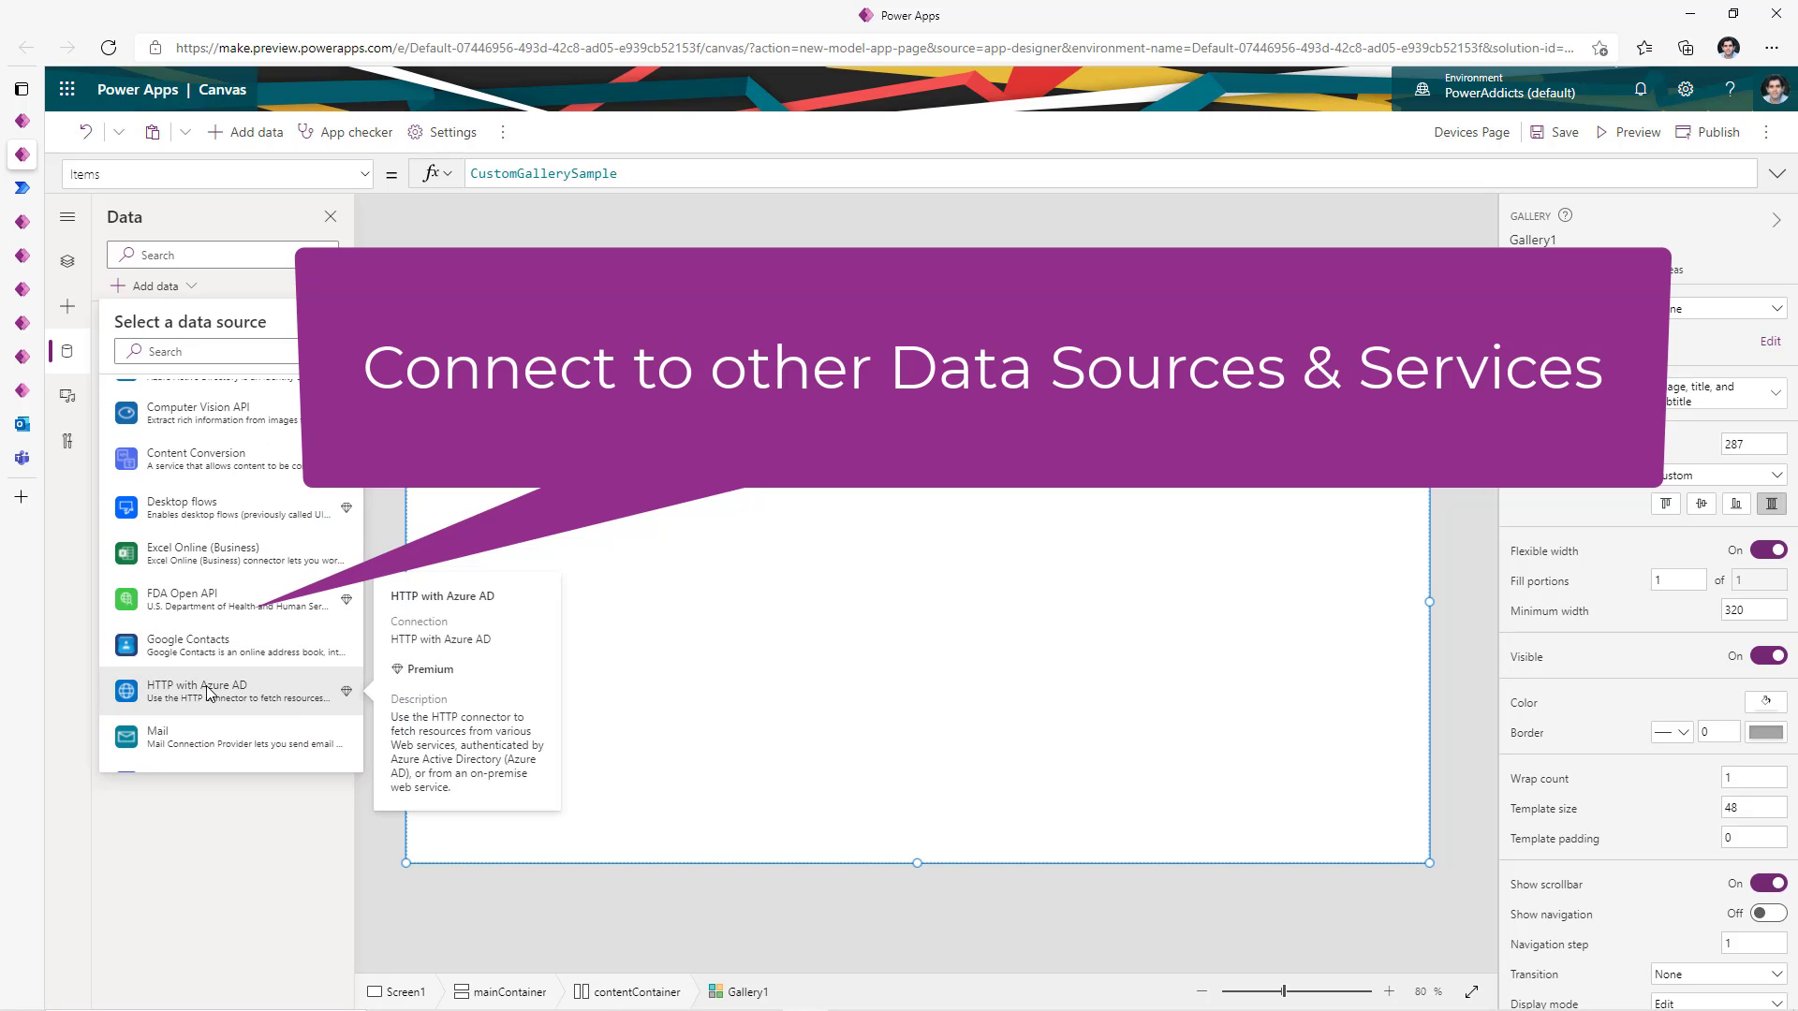
{"action": "scroll", "coordinate": [208, 693], "scroll_direction": "down", "scroll_amount": 2}
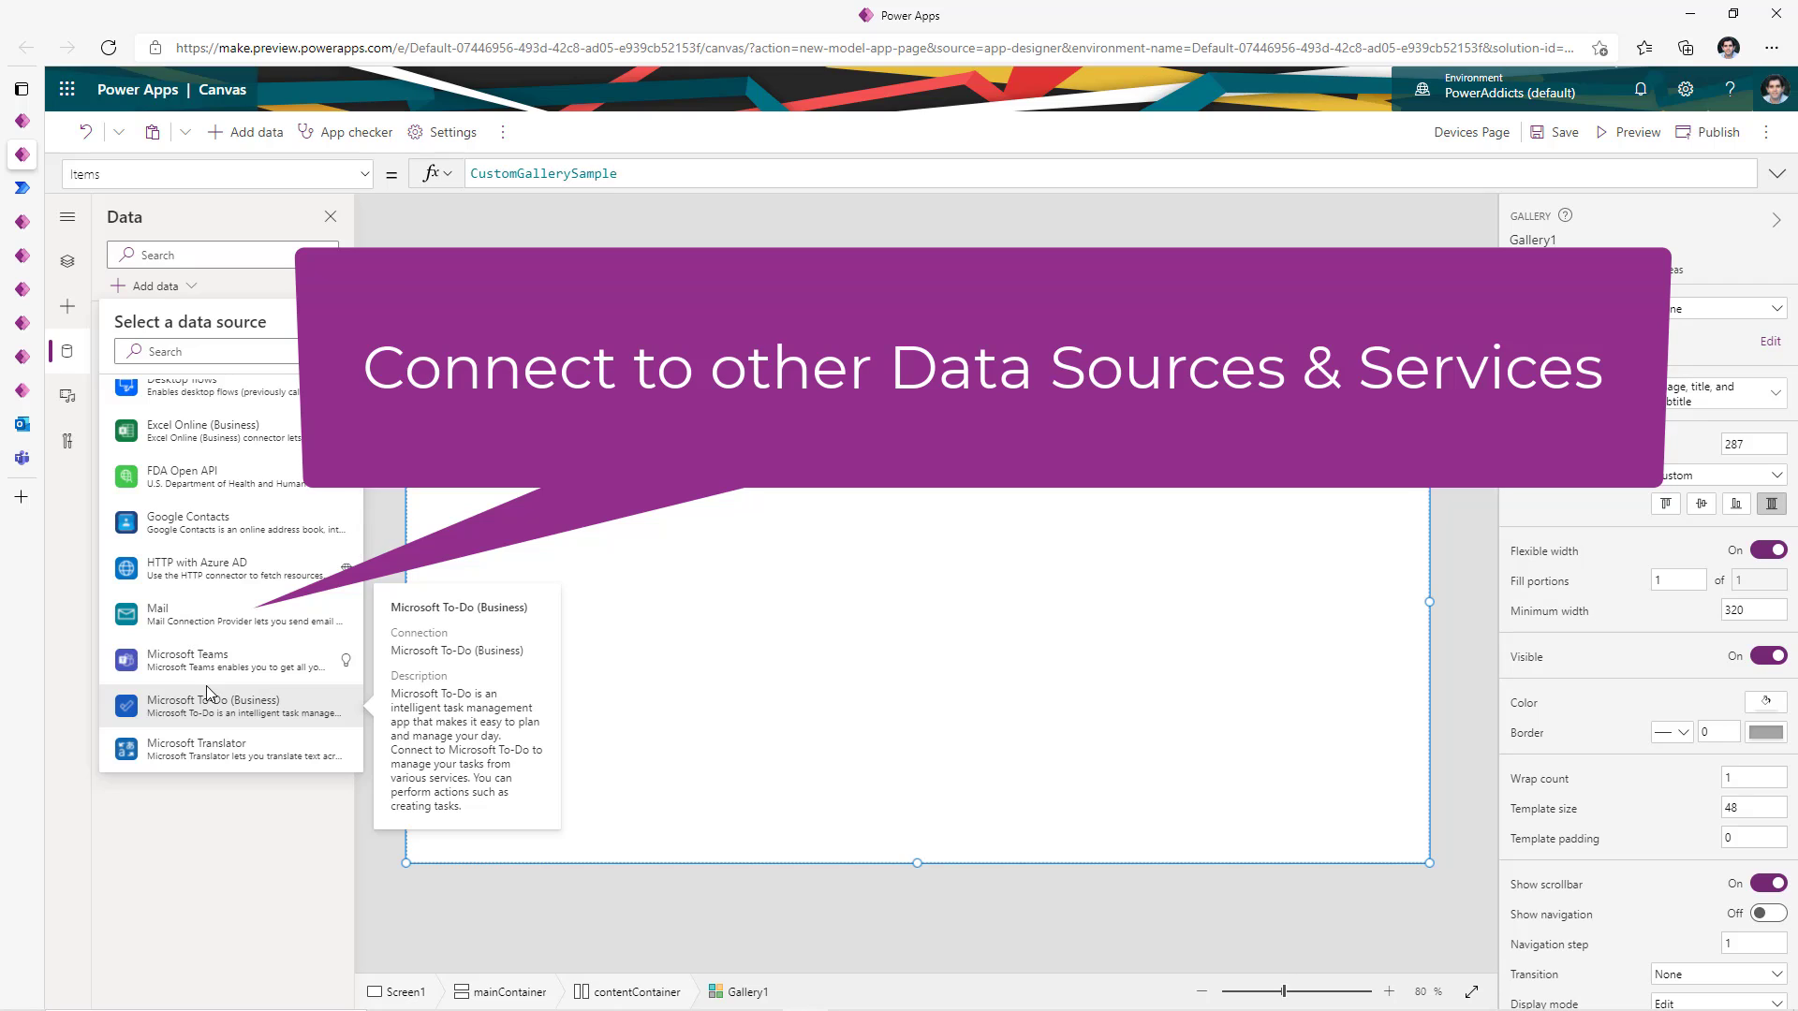
{"action": "scroll", "coordinate": [208, 693], "scroll_direction": "down", "scroll_amount": 4}
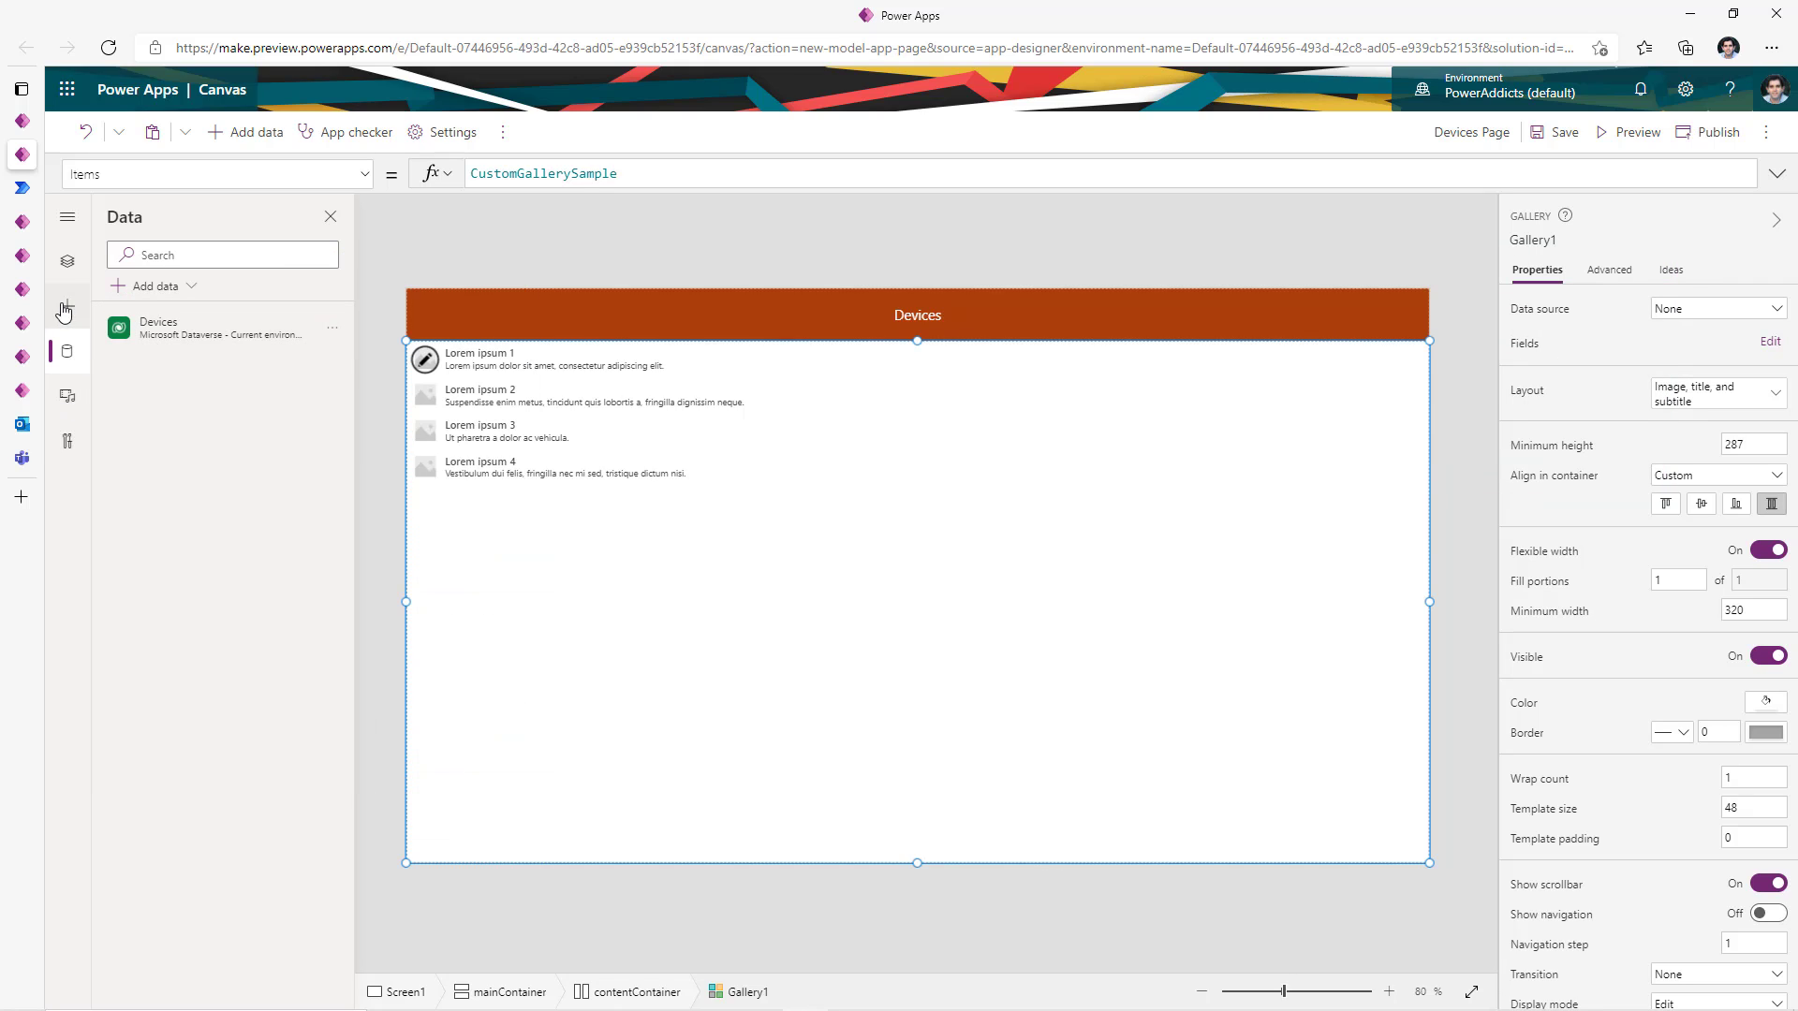
{"action": "left_click", "coordinate": [66, 270]}
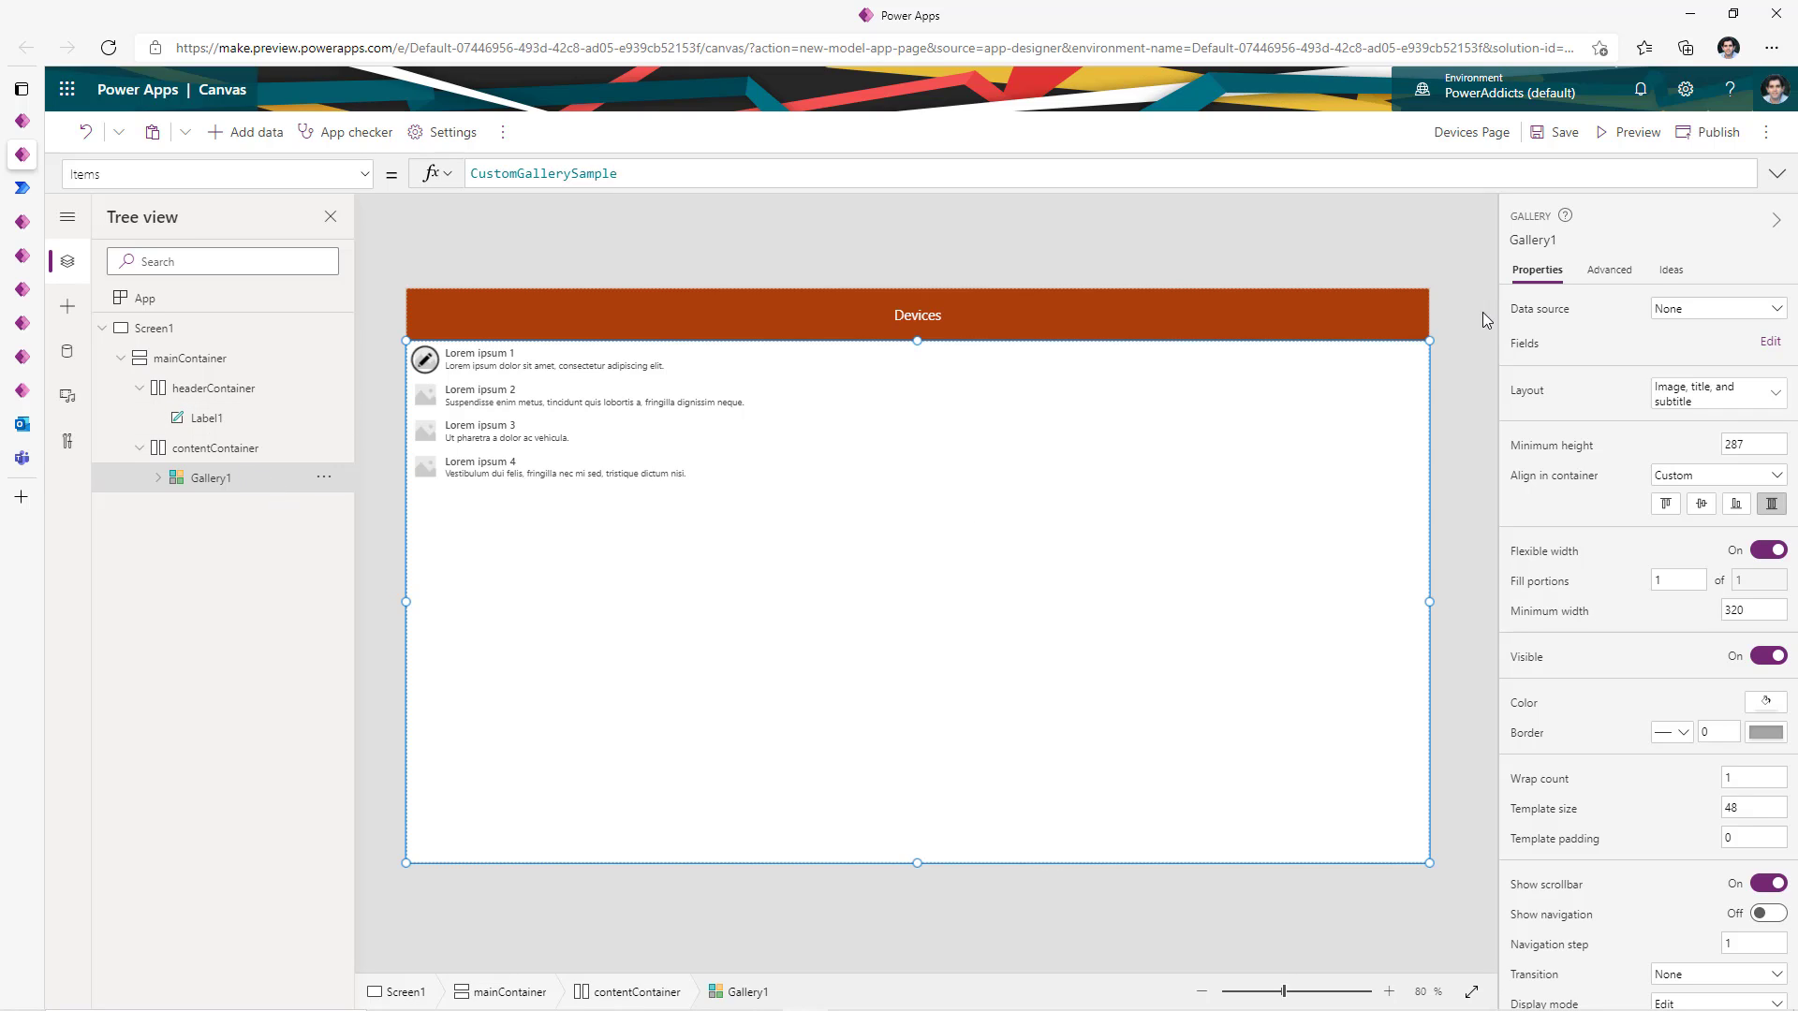
- Bind the gallery to the Devices table and set its TemplateSize to 70
{"action": "left_click", "coordinate": [1691, 310]}
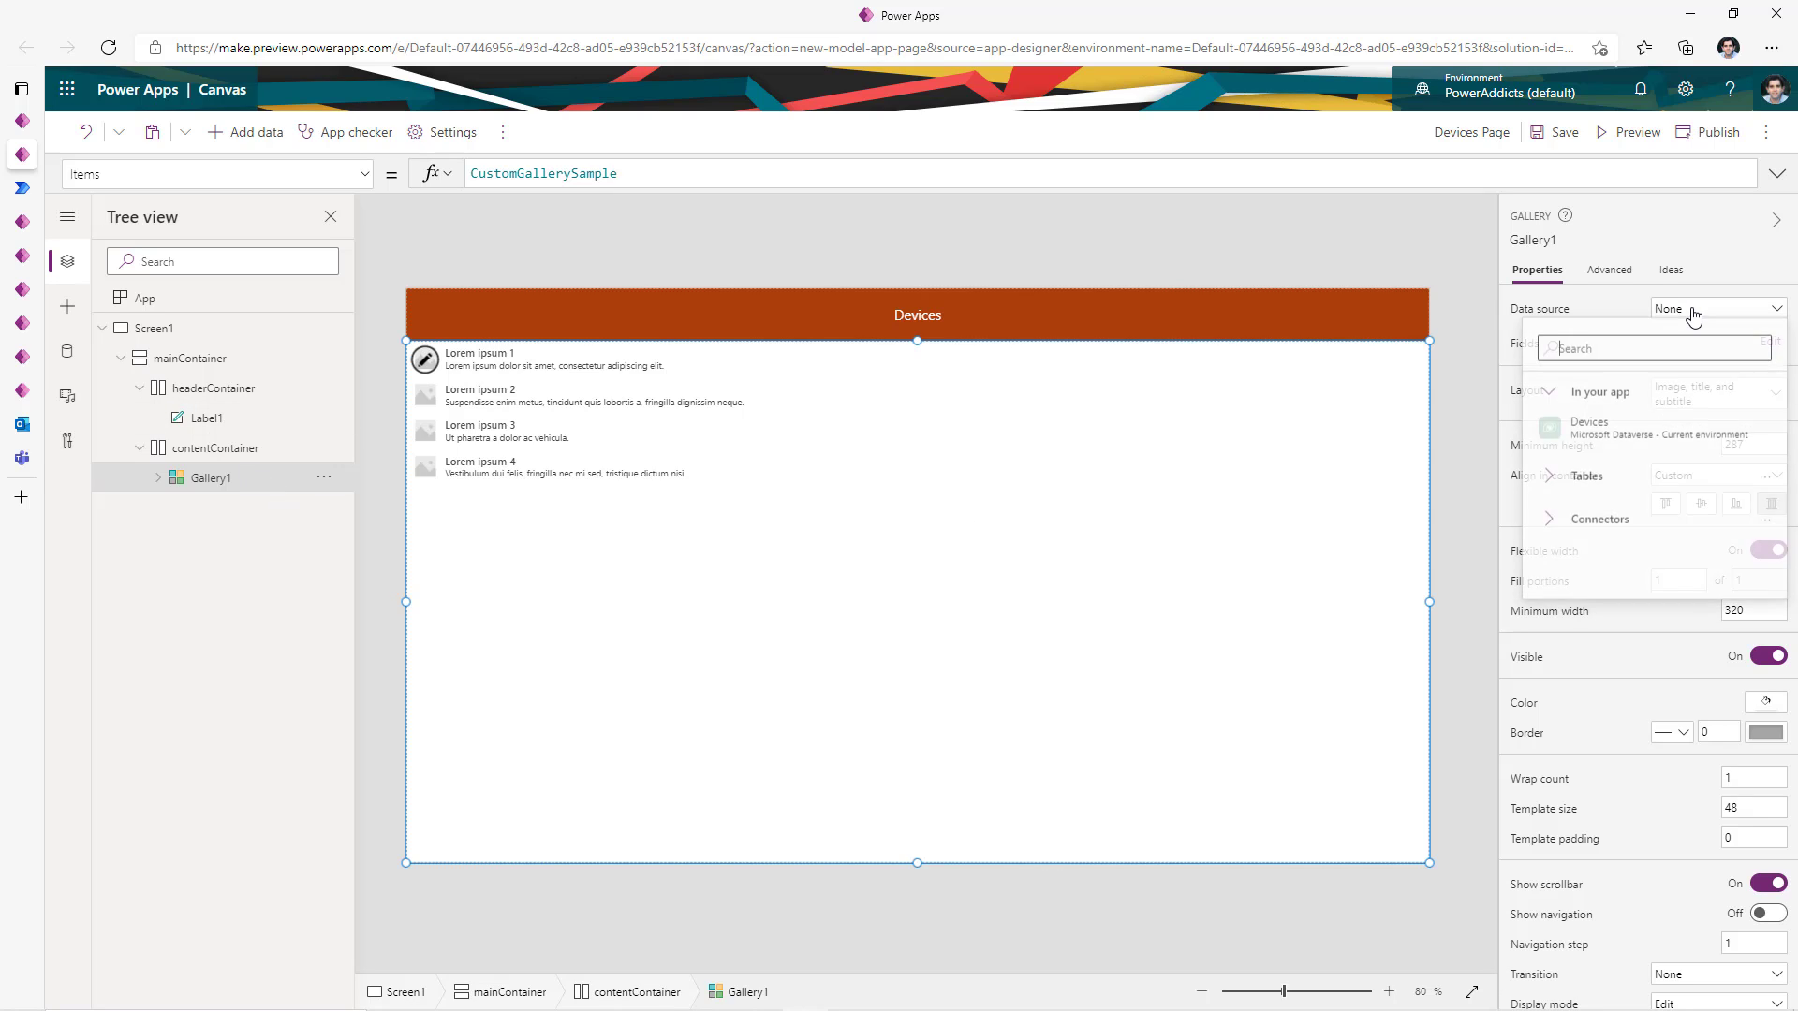
{"action": "left_click", "coordinate": [1607, 433]}
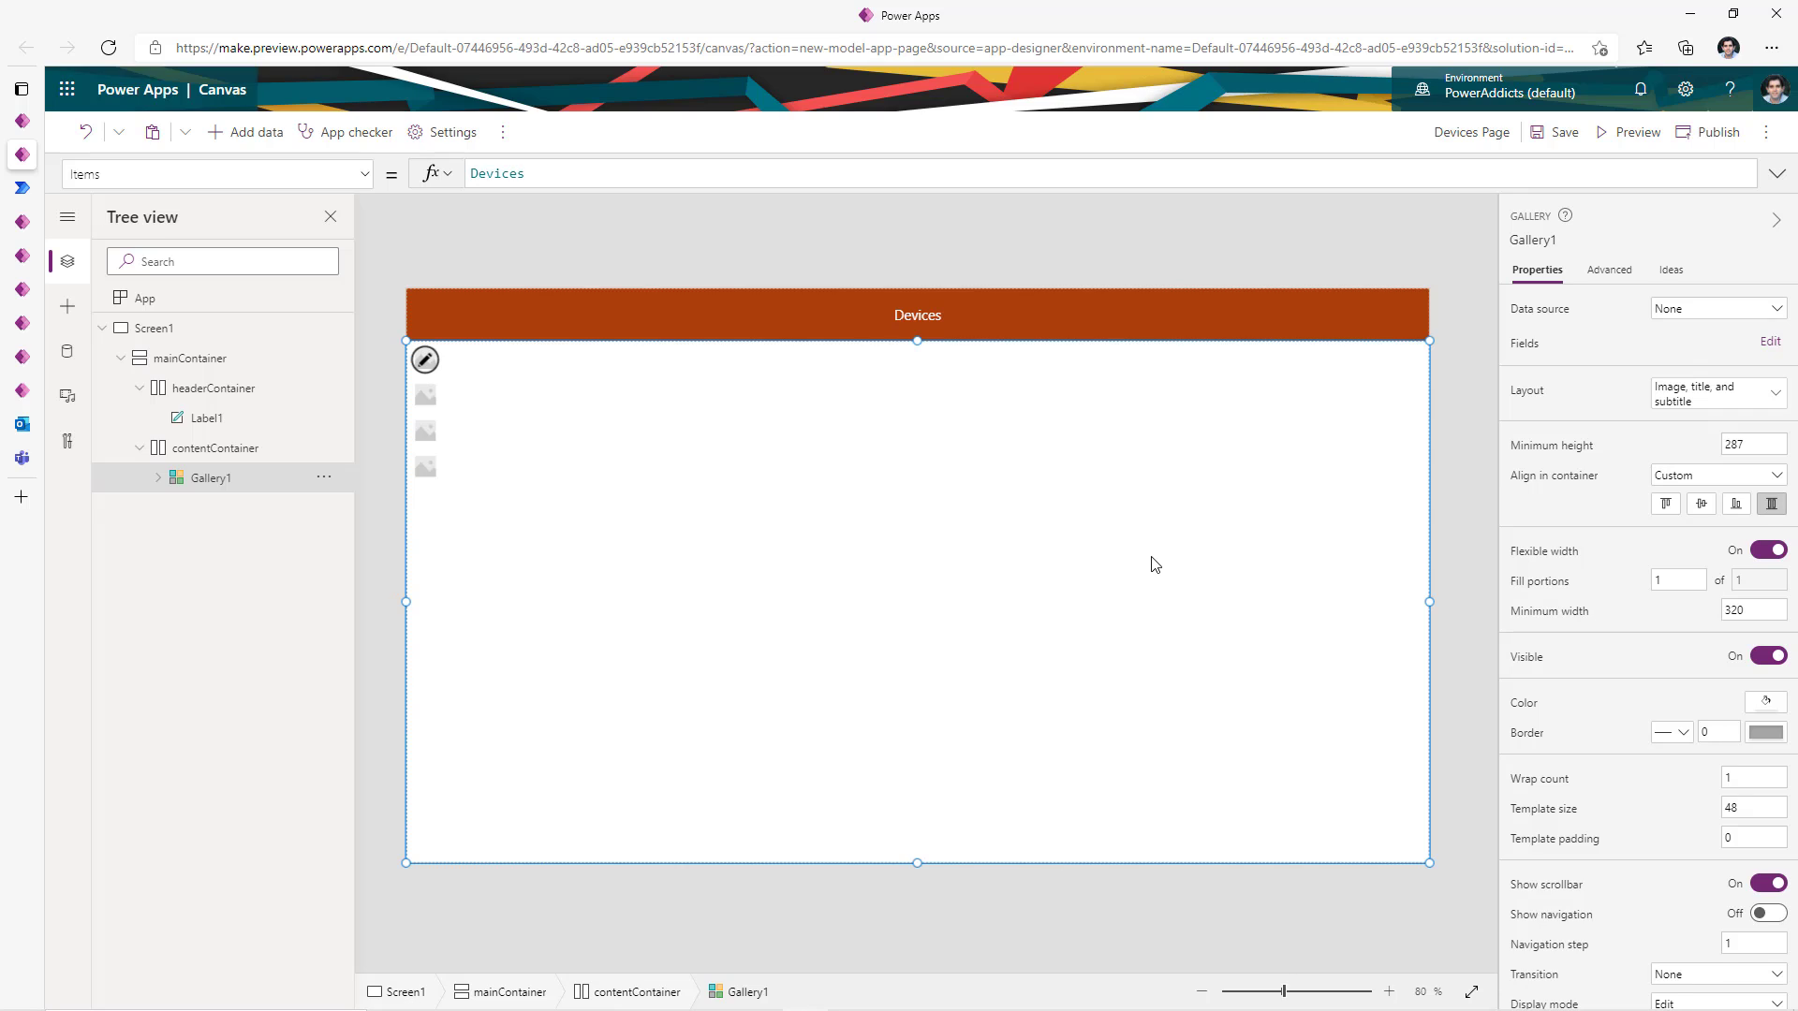
{"action": "left_click", "coordinate": [196, 174]}
{"action": "type", "text": "TemplateSize"}
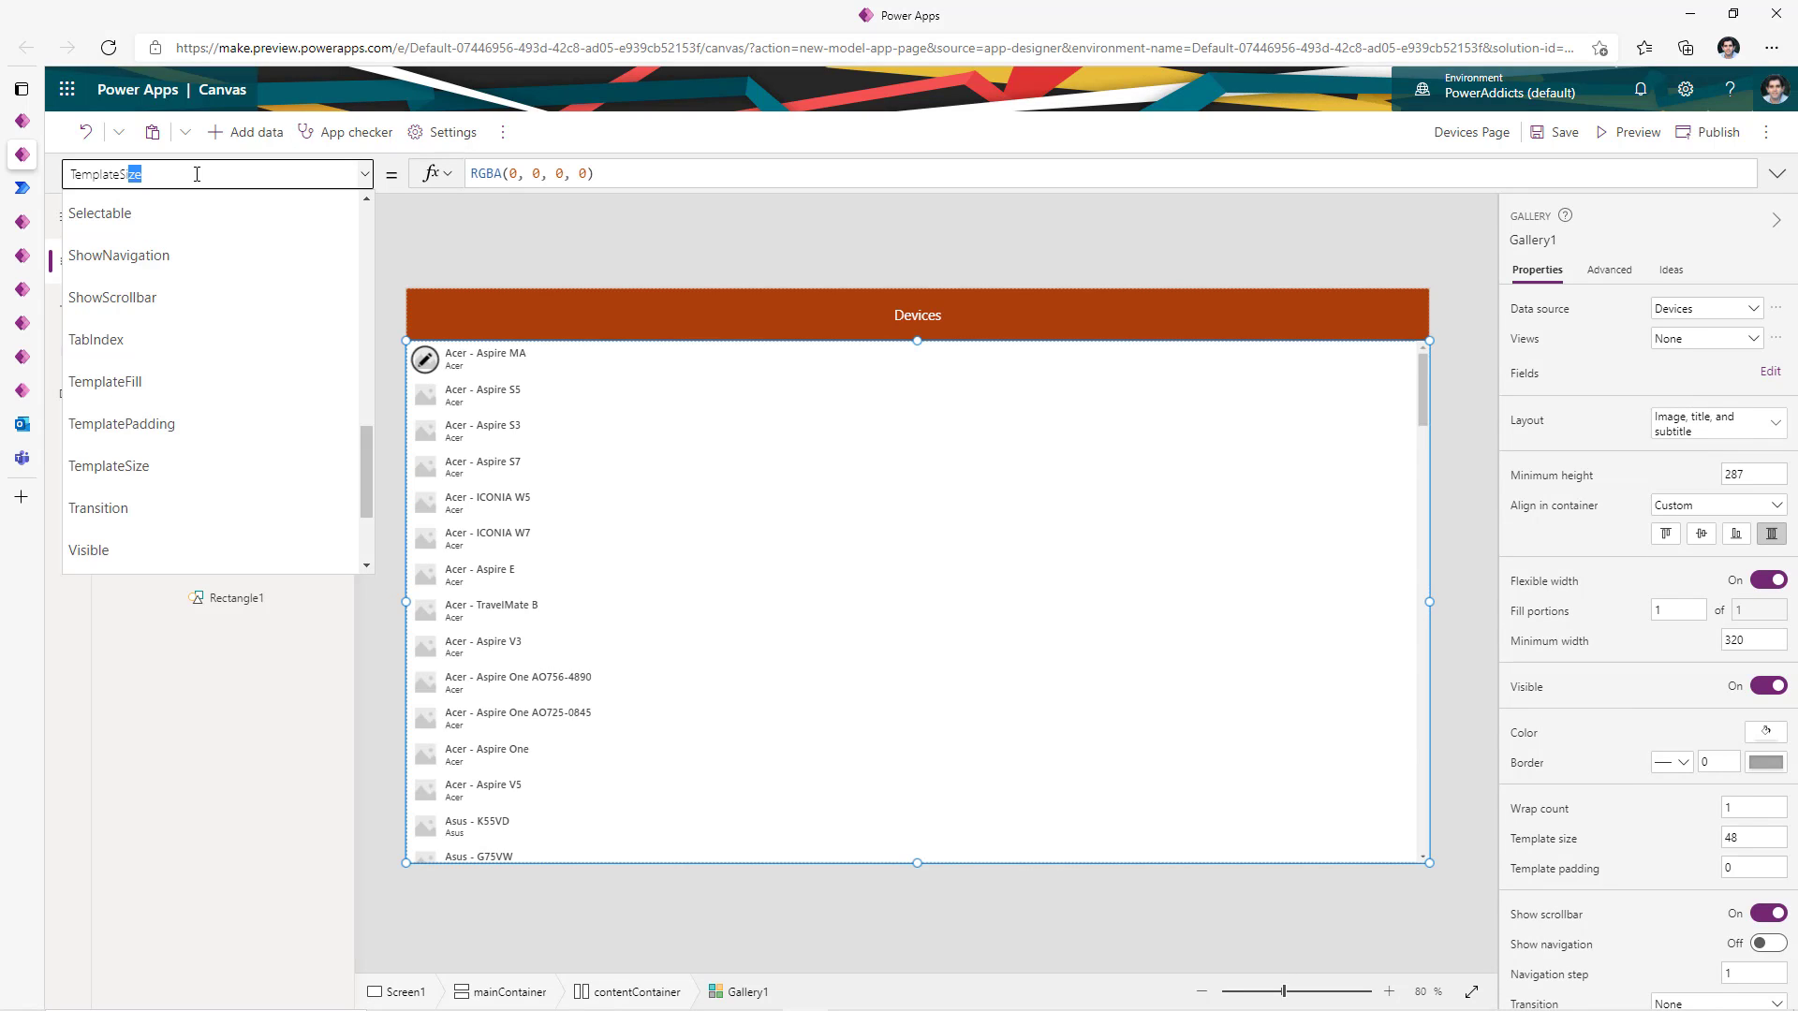
{"action": "key", "text": "Return"}
{"action": "left_click_drag", "start_coordinate": [487, 174], "coordinate": [462, 176]}
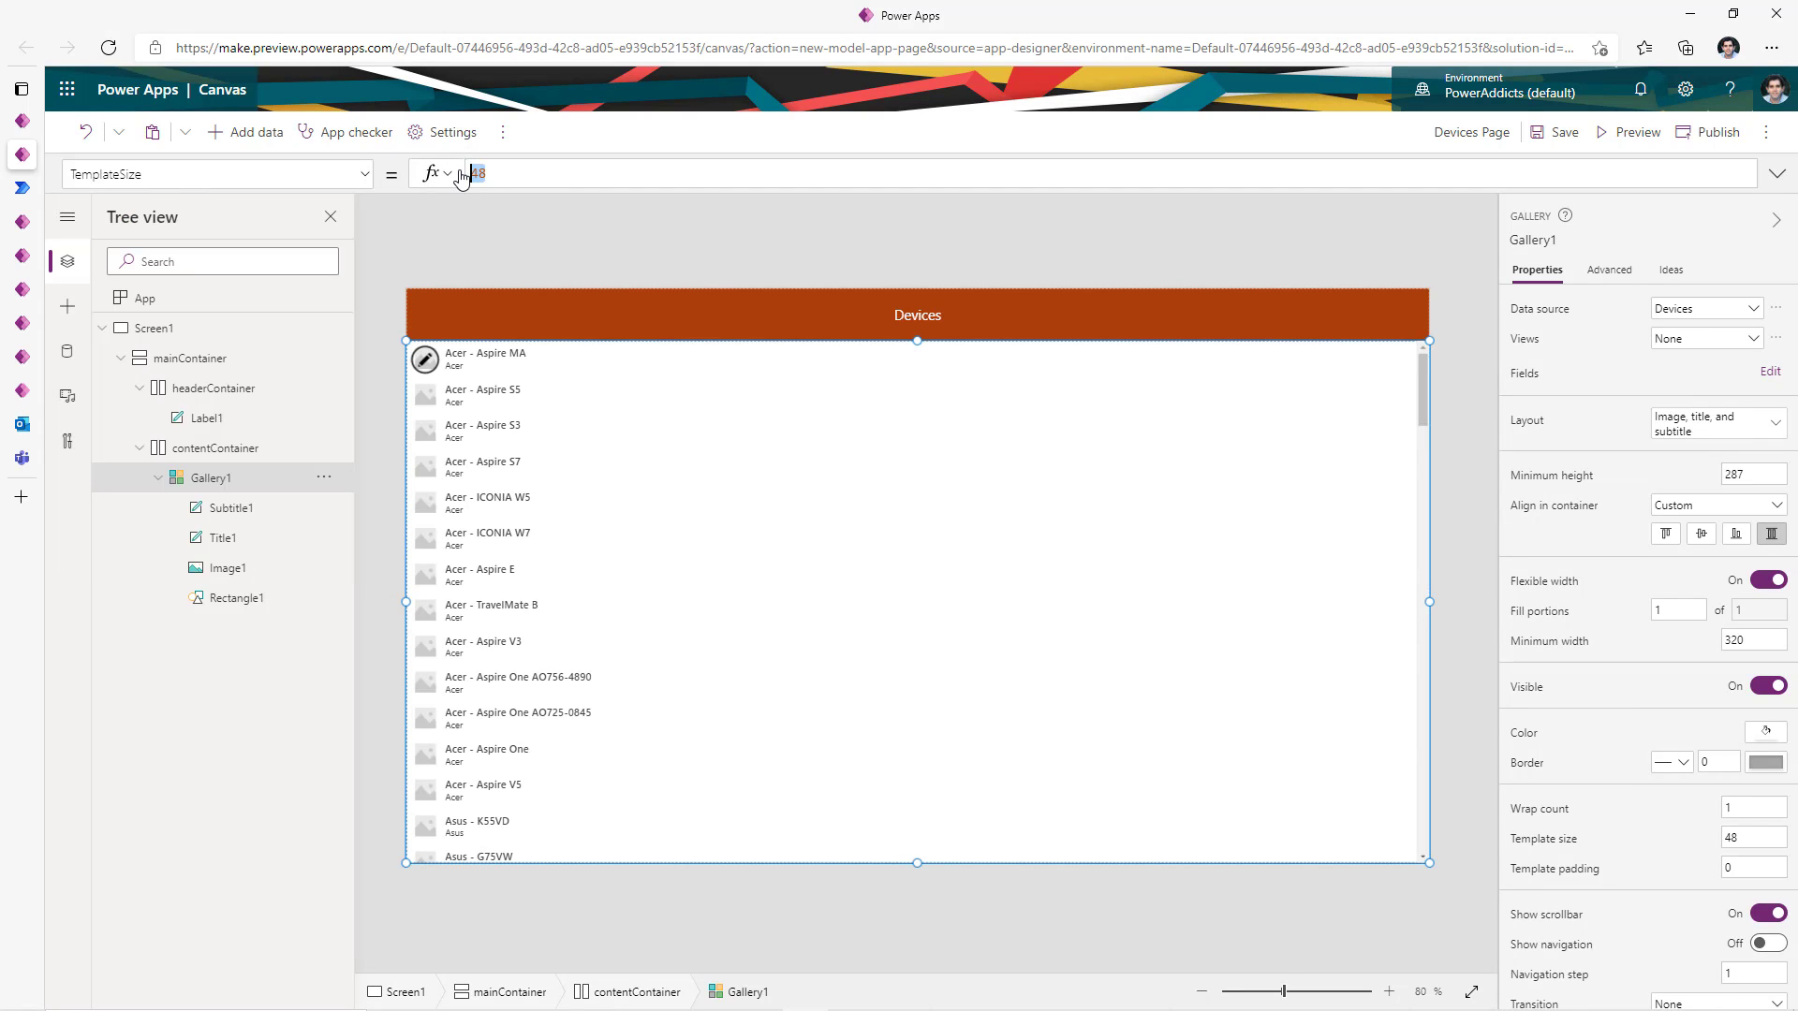
{"action": "type", "text": "7"}
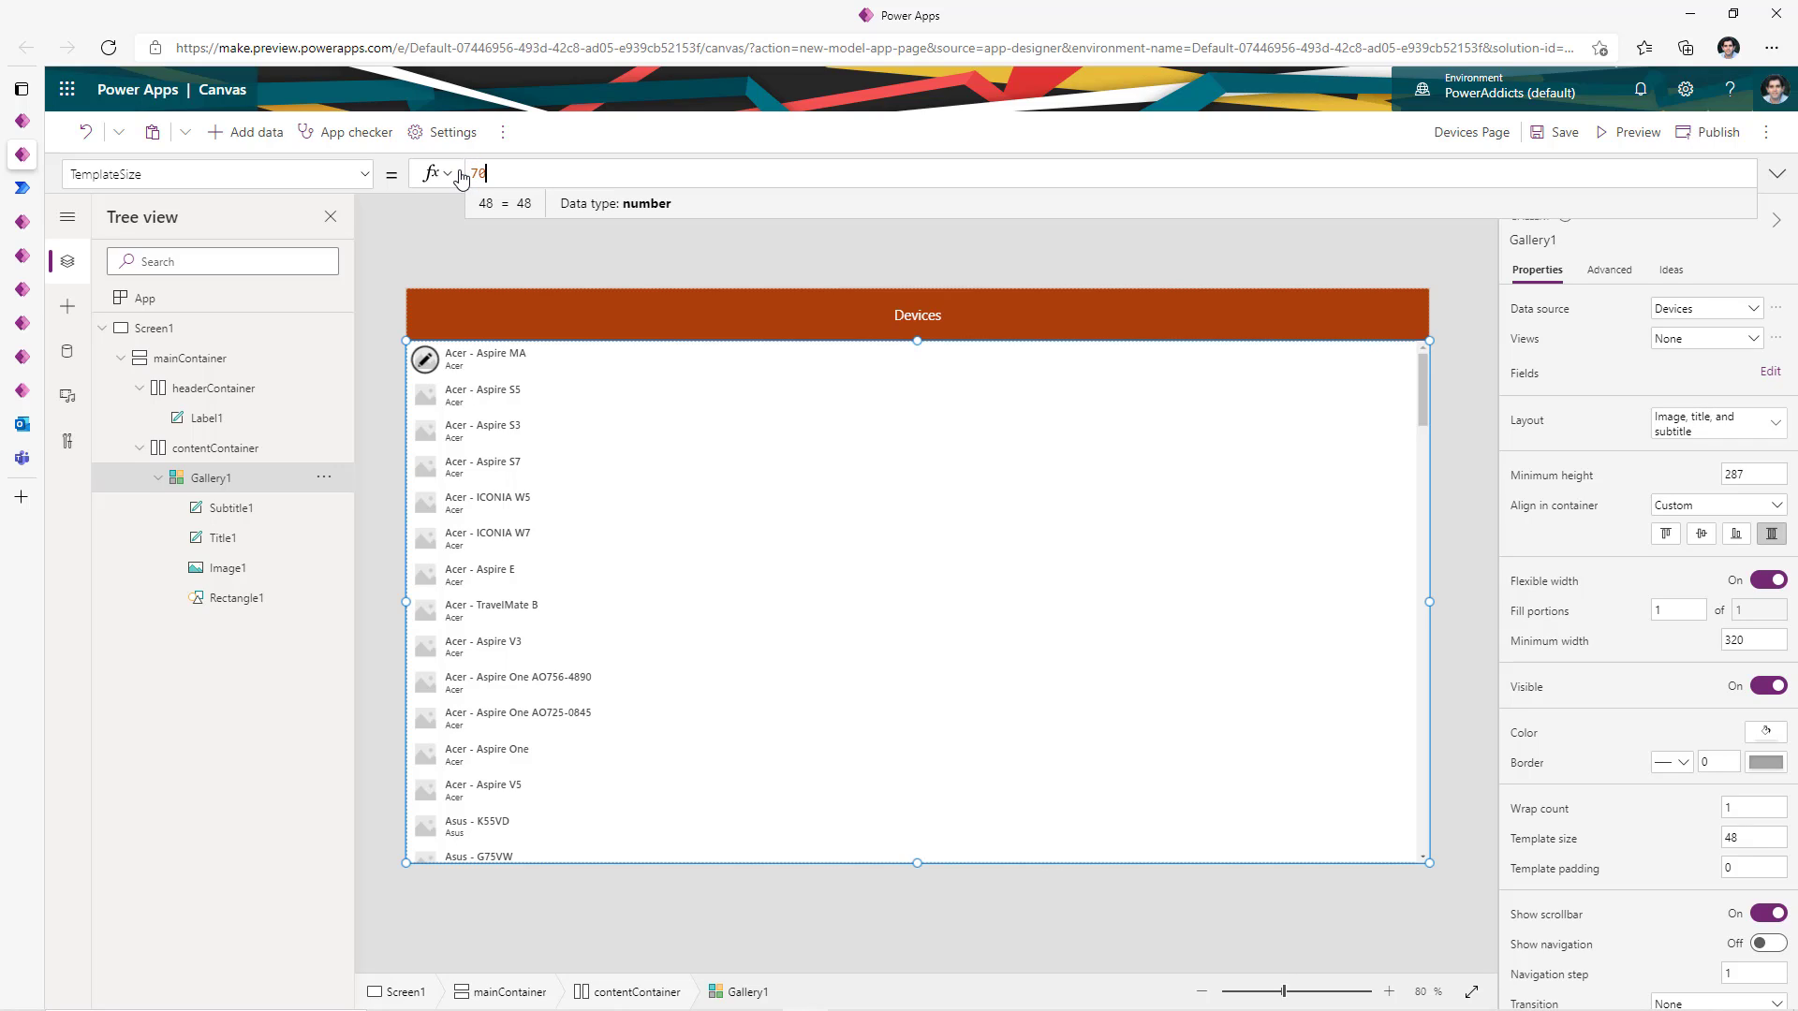
{"action": "type", "text": "0"}
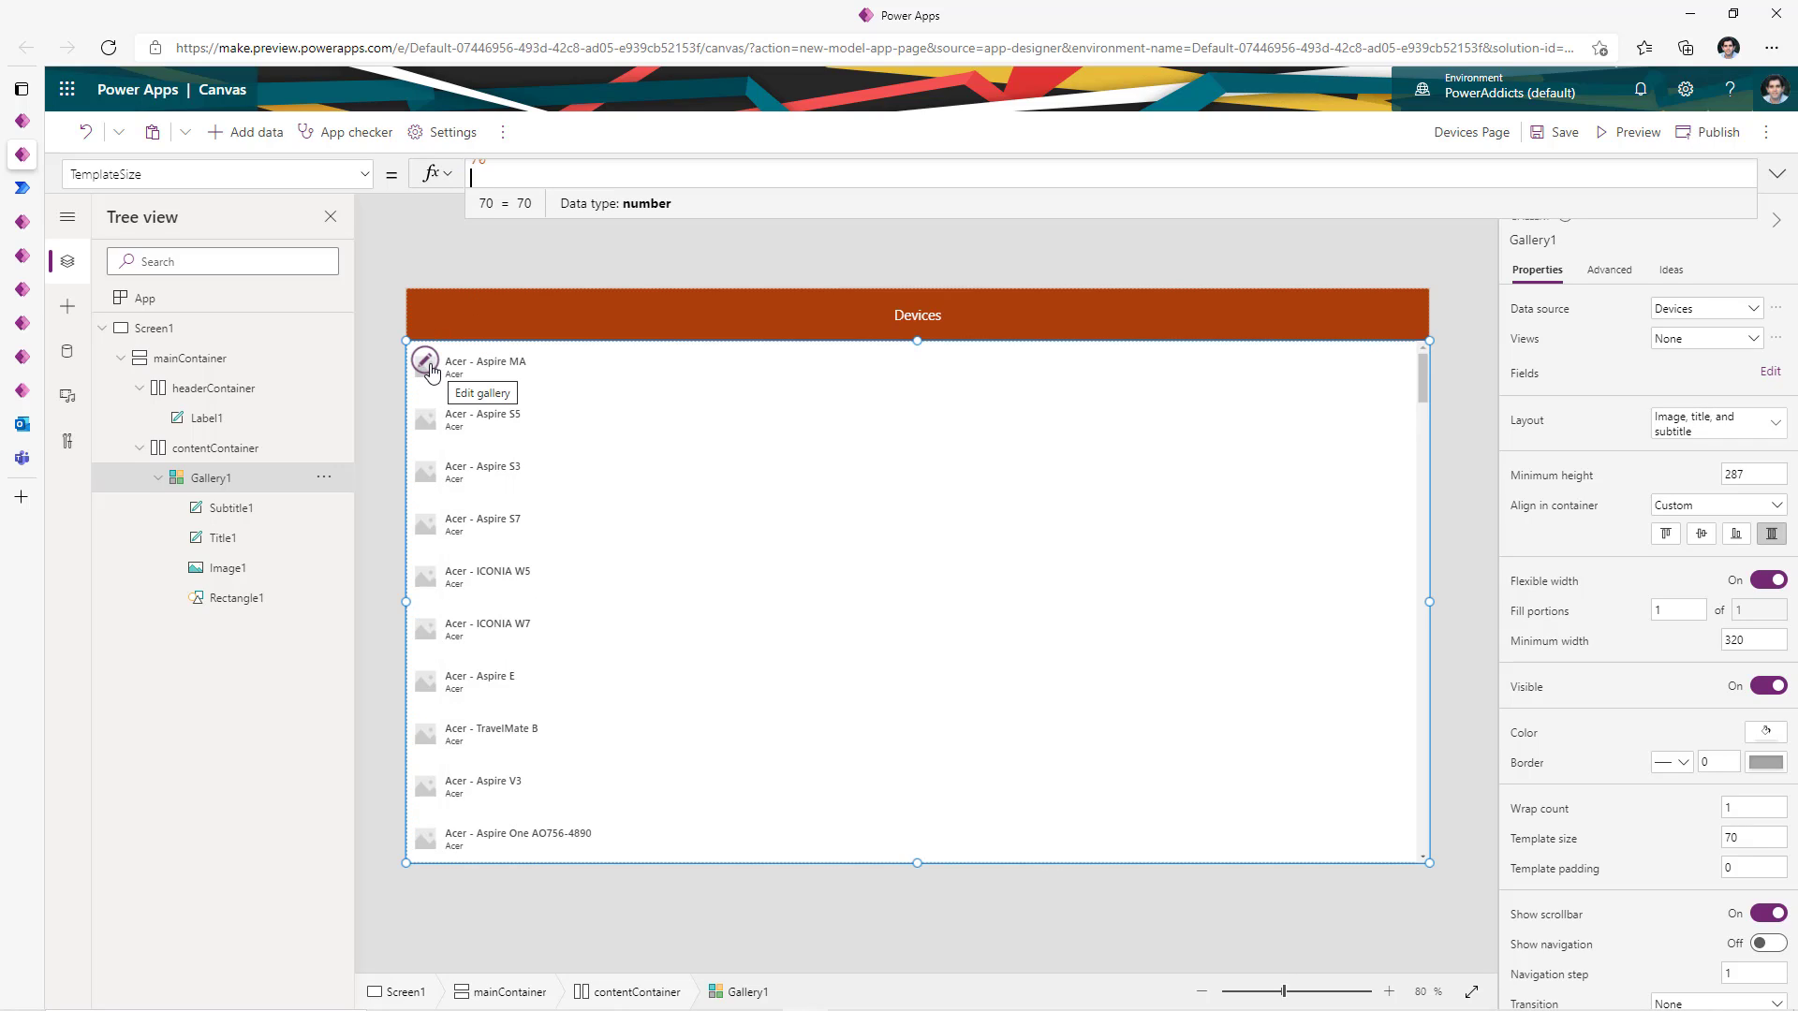
- Edit the gallery template and enlarge the row image Image1
{"action": "left_click", "coordinate": [427, 363]}
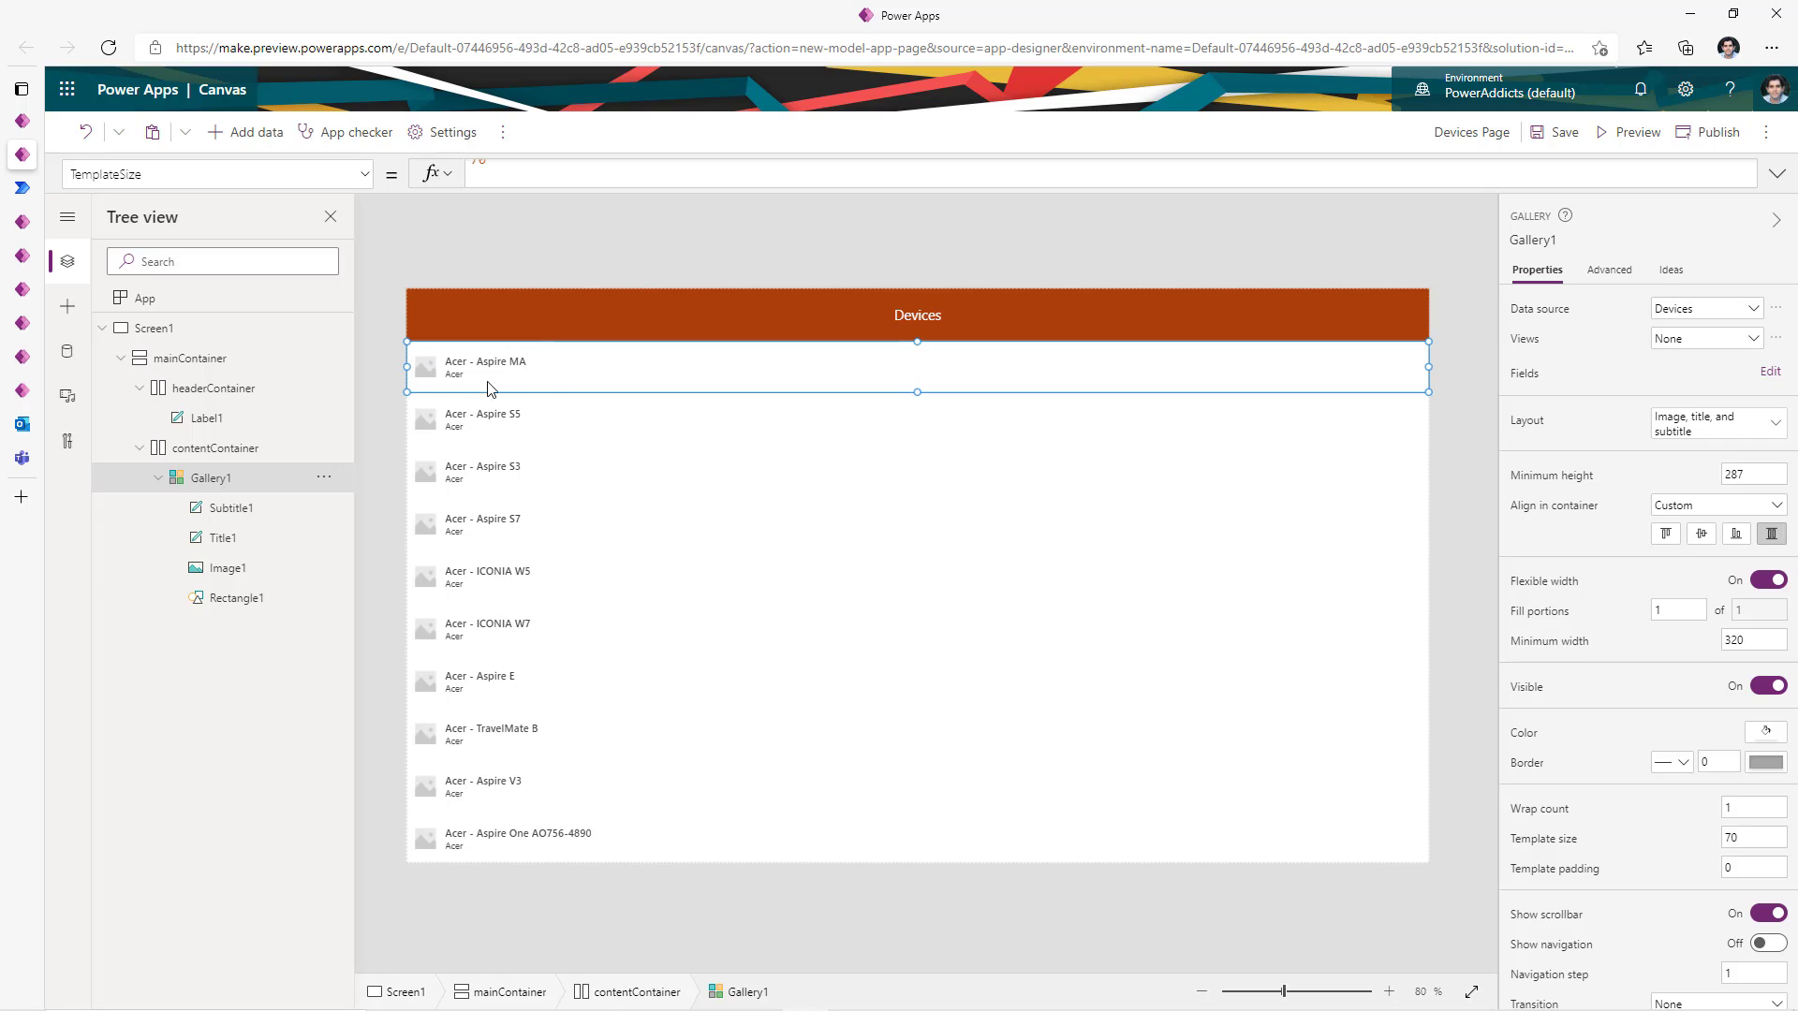
{"action": "left_click", "coordinate": [425, 362]}
{"action": "mouse_move", "coordinate": [437, 382]}
{"action": "left_mouse_down"}
{"action": "mouse_move", "coordinate": [447, 398]}
{"action": "mouse_move", "coordinate": [460, 340]}
{"action": "mouse_move", "coordinate": [464, 386]}
{"action": "left_mouse_up"}
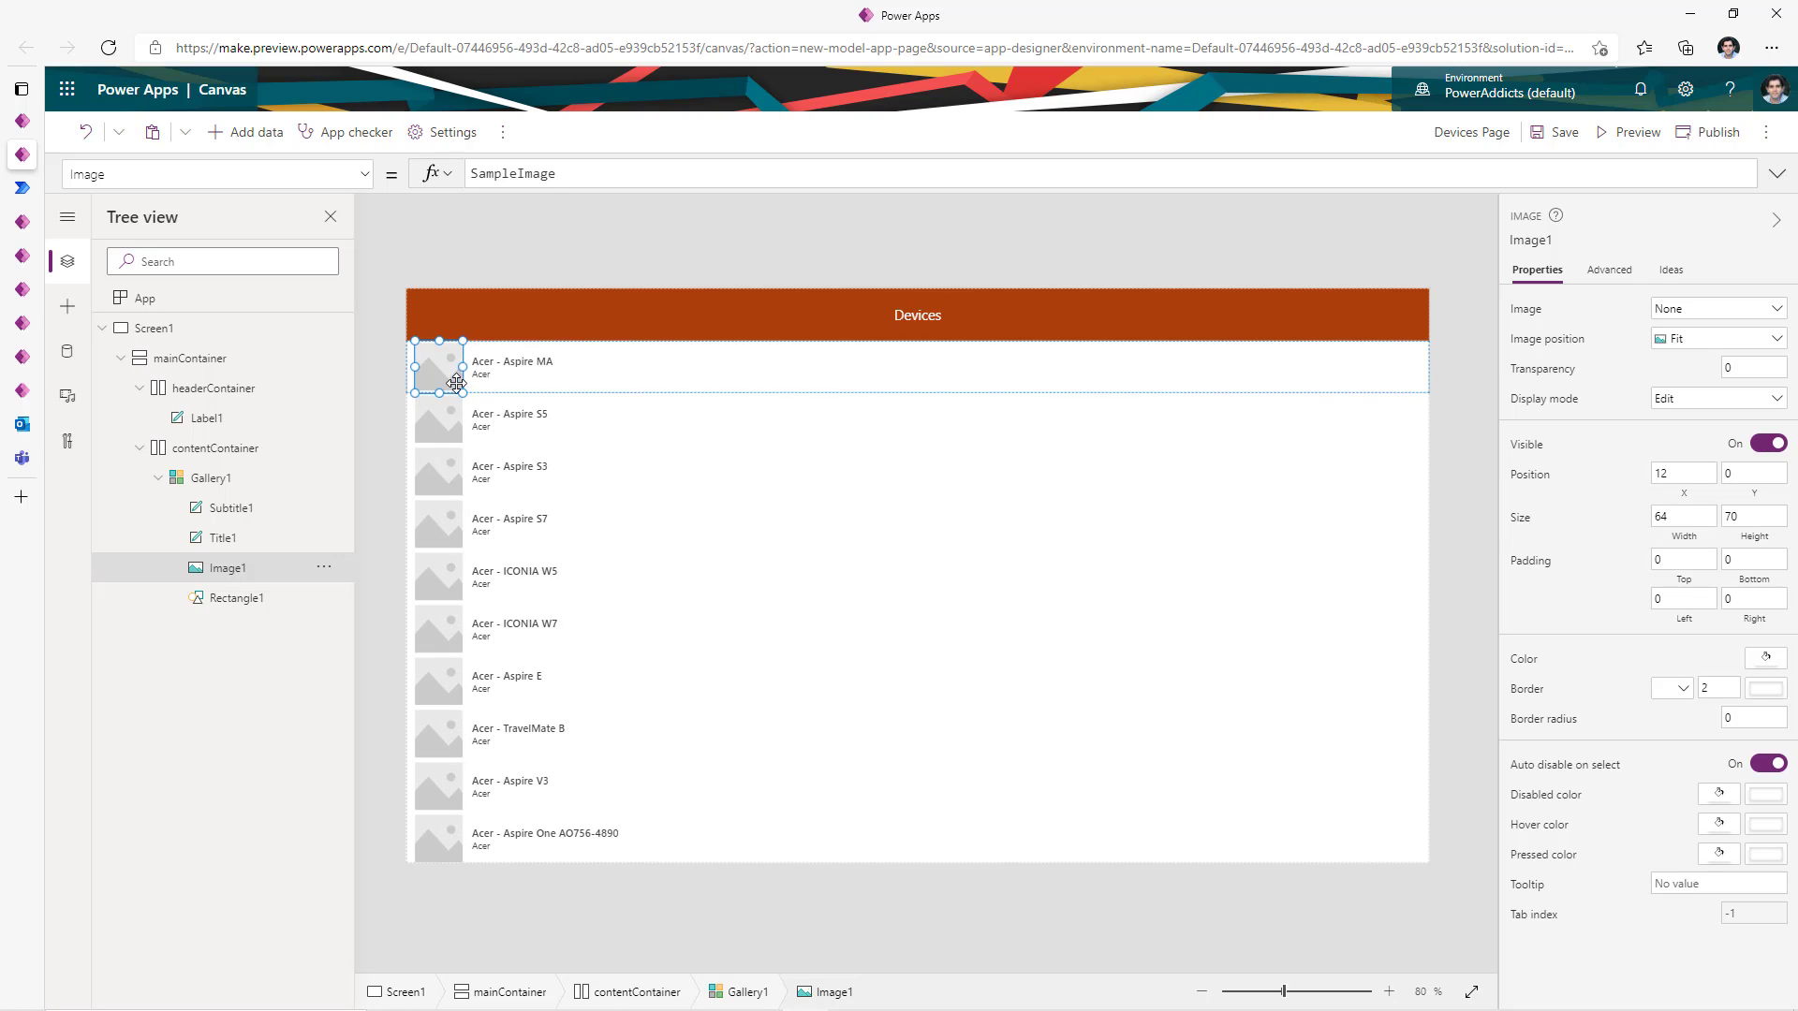
- Replace Image1's SampleImage formula with ThisItem.Photo so each row shows its device photo
{"action": "double_click", "coordinate": [507, 174]}
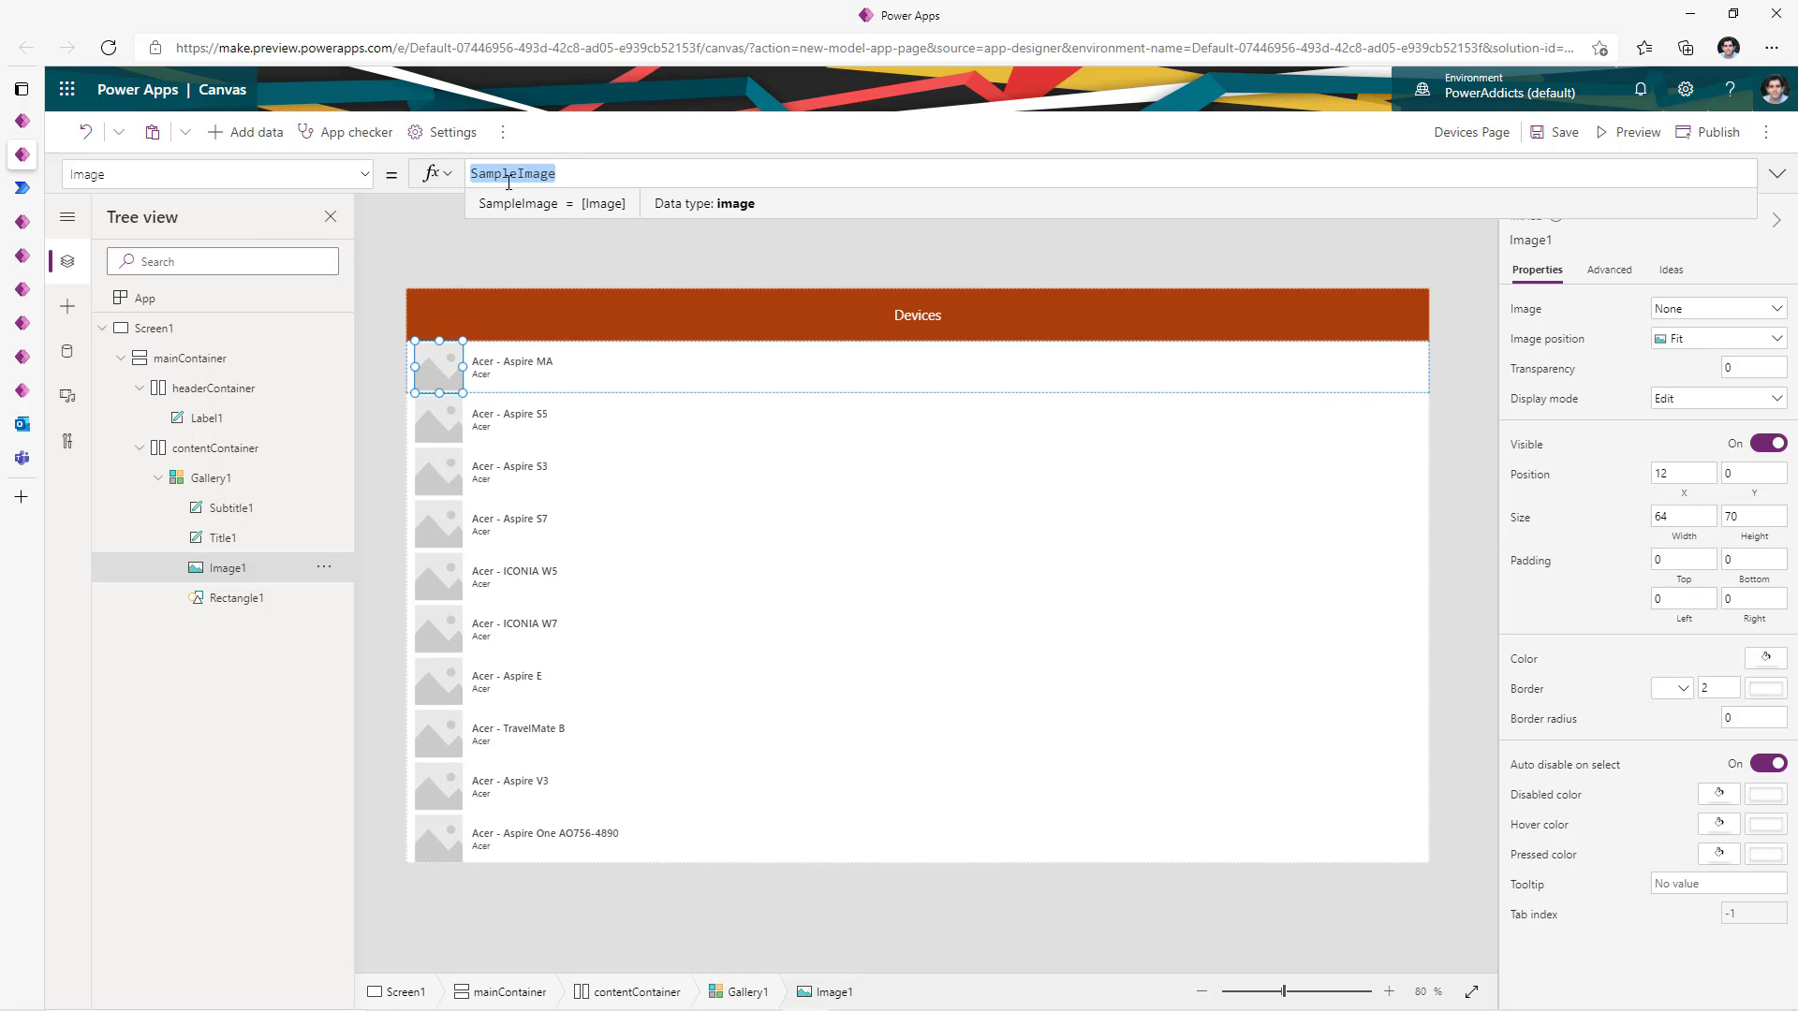
{"action": "type", "text": "this"}
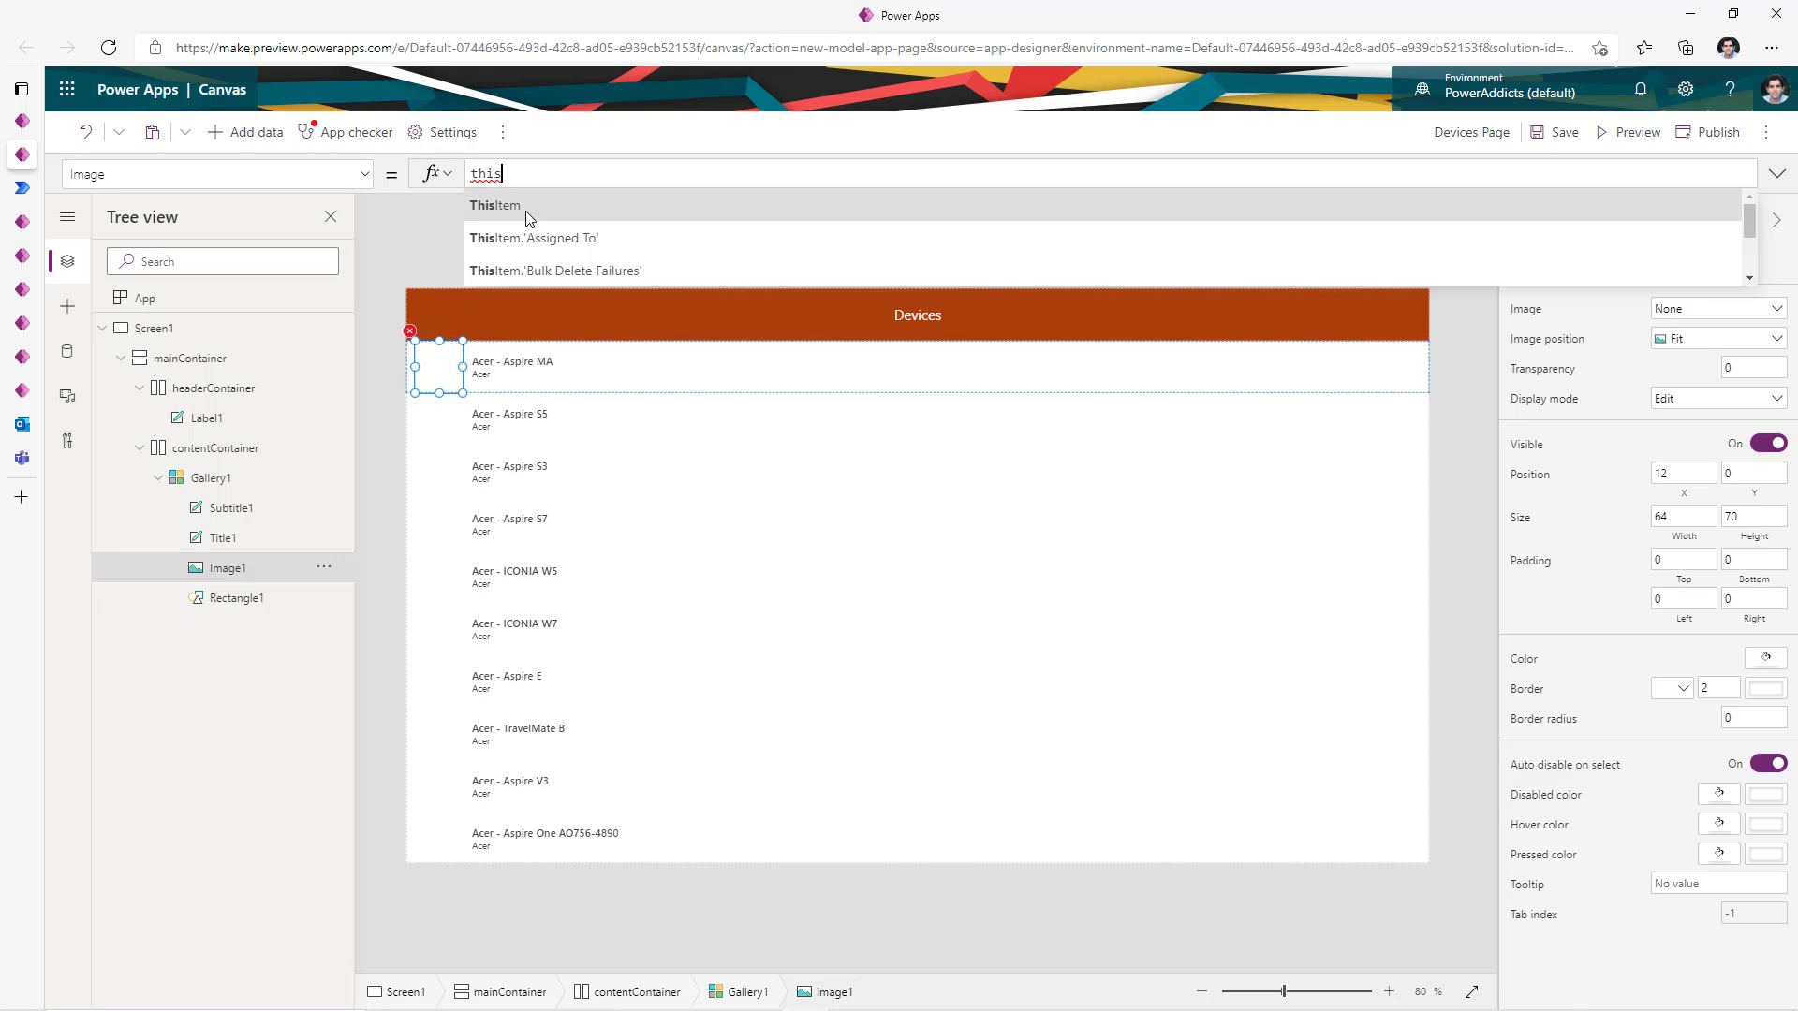
{"action": "left_click", "coordinate": [525, 210]}
{"action": "type", "text": "ph"}
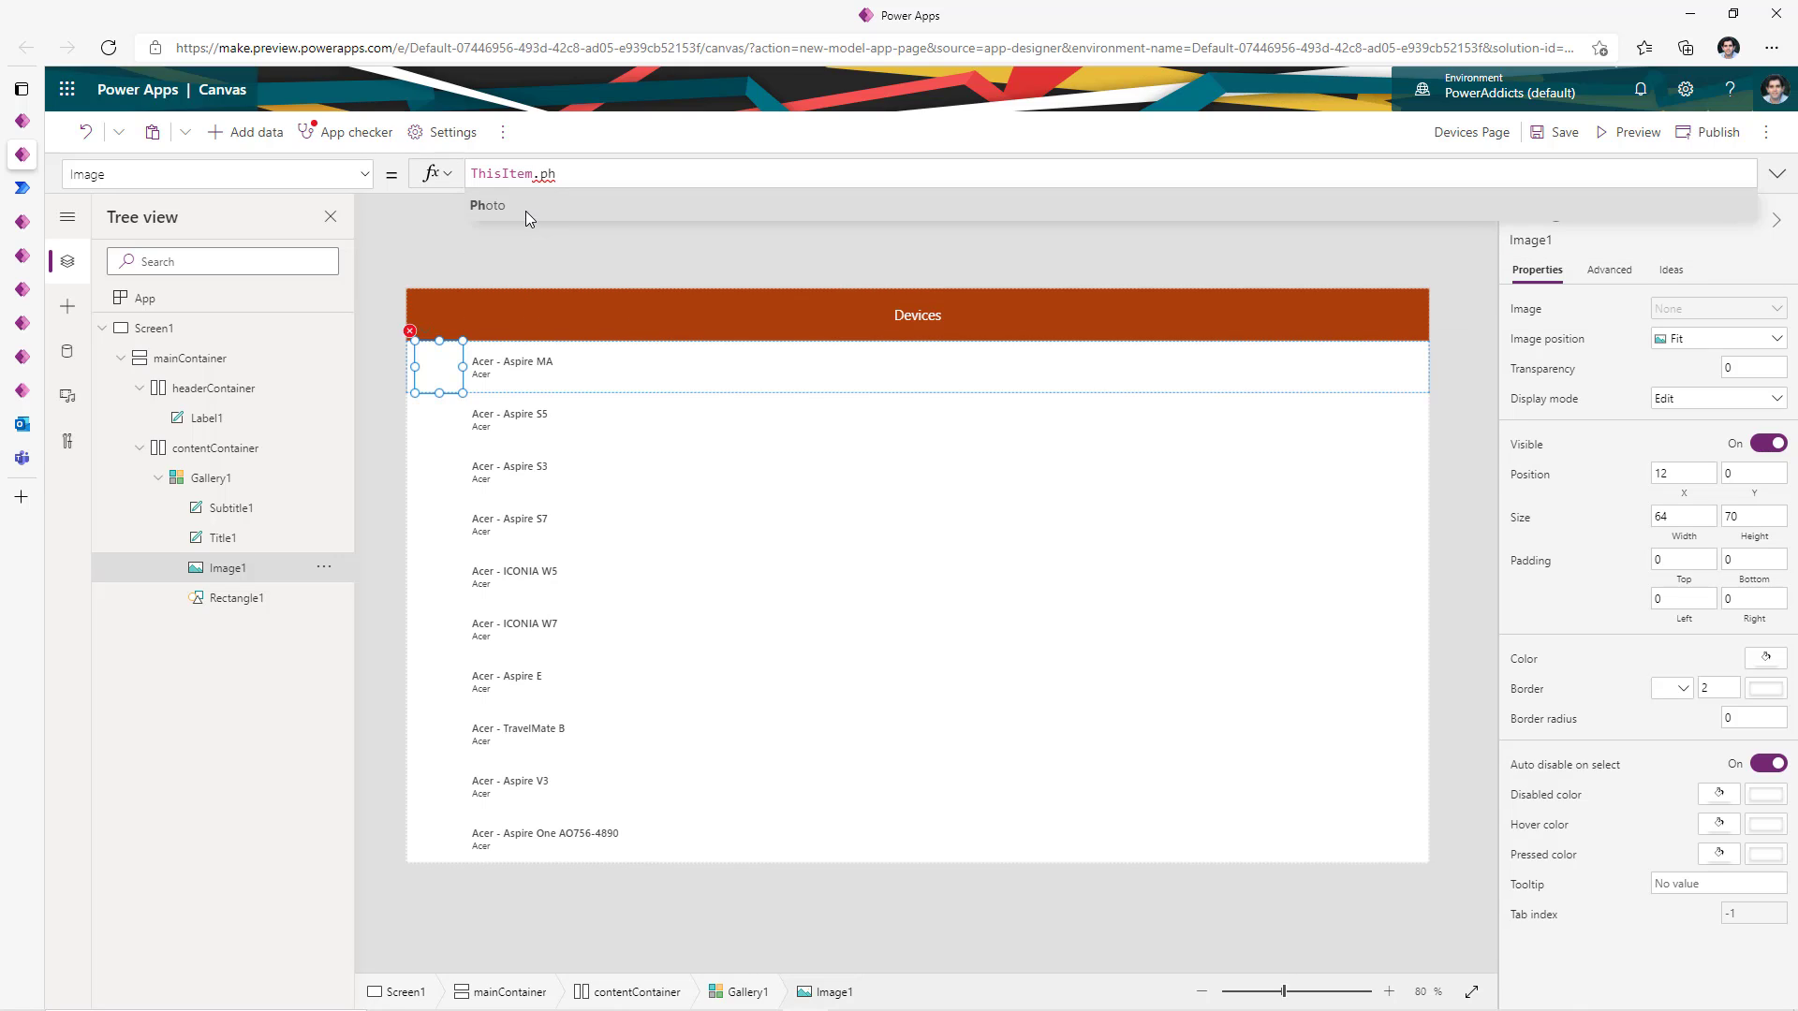
{"action": "left_click", "coordinate": [512, 210]}
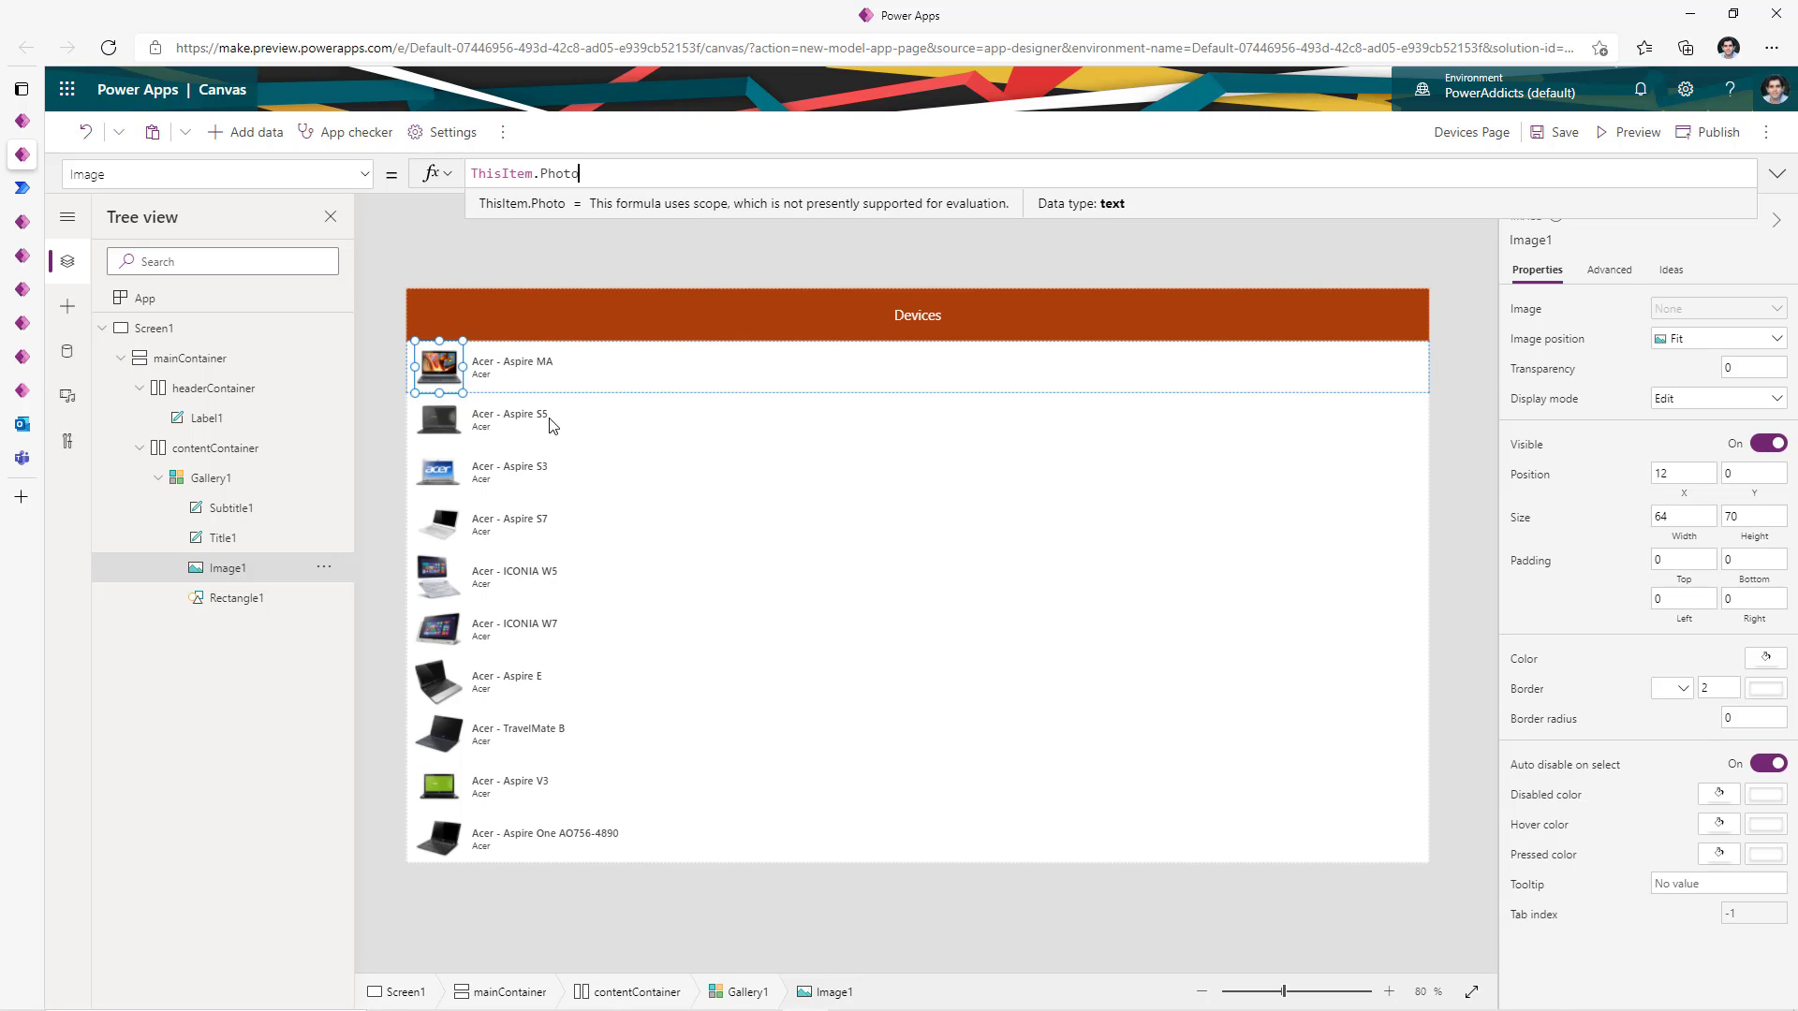
{"action": "left_click", "coordinate": [518, 357]}
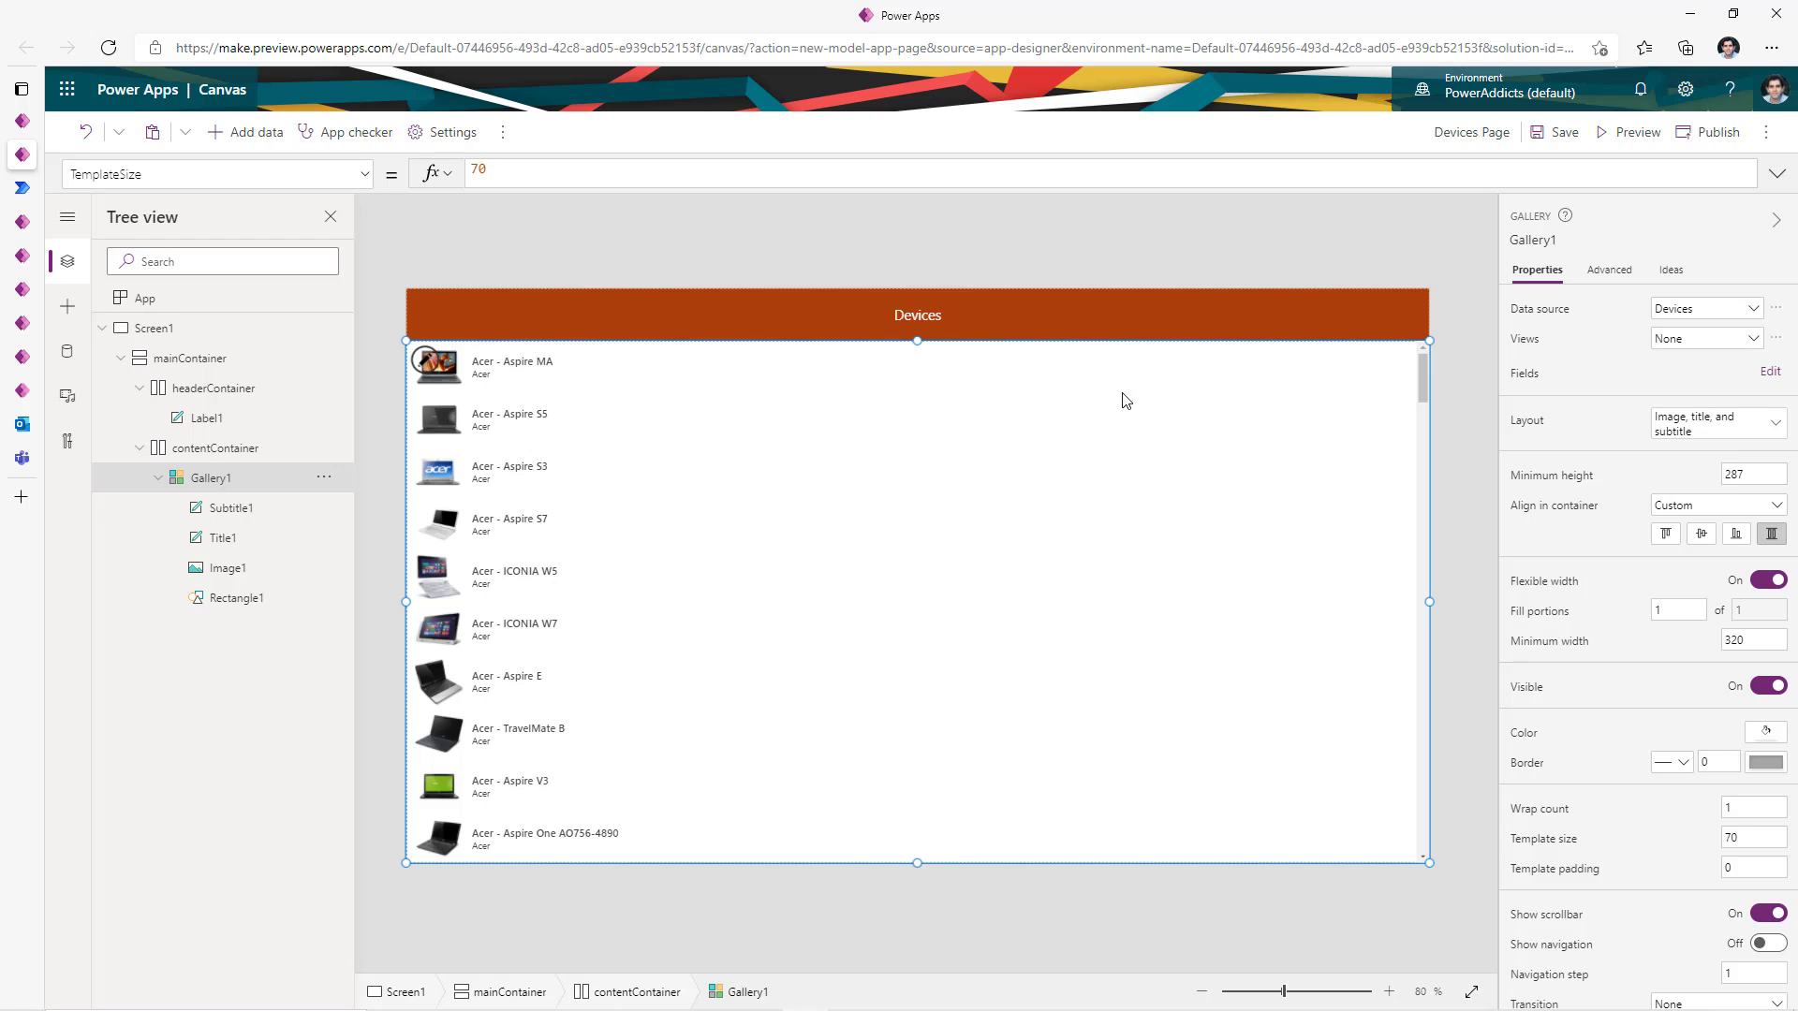
- Set the gallery's WrapCount to HomeScreen.Size and run the app in preview
{"action": "left_click", "coordinate": [1559, 810]}
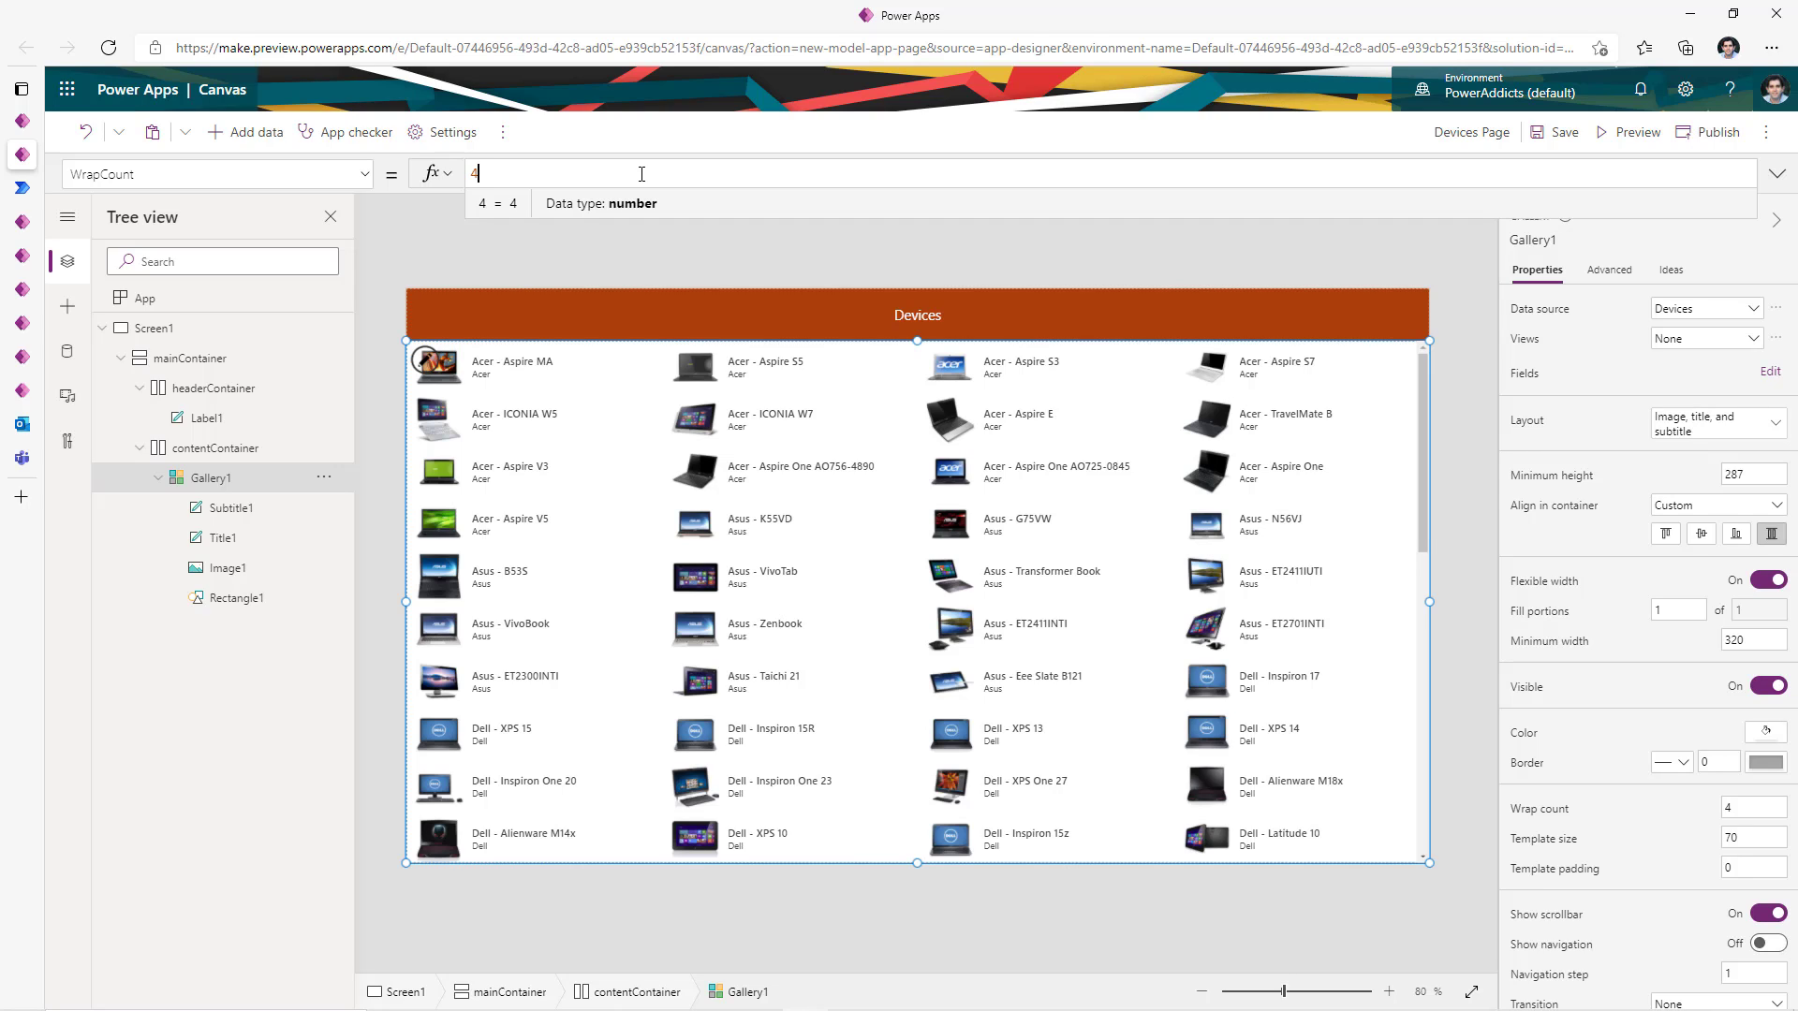
{"action": "key", "text": "BackSpace"}
{"action": "type", "text": "scr"}
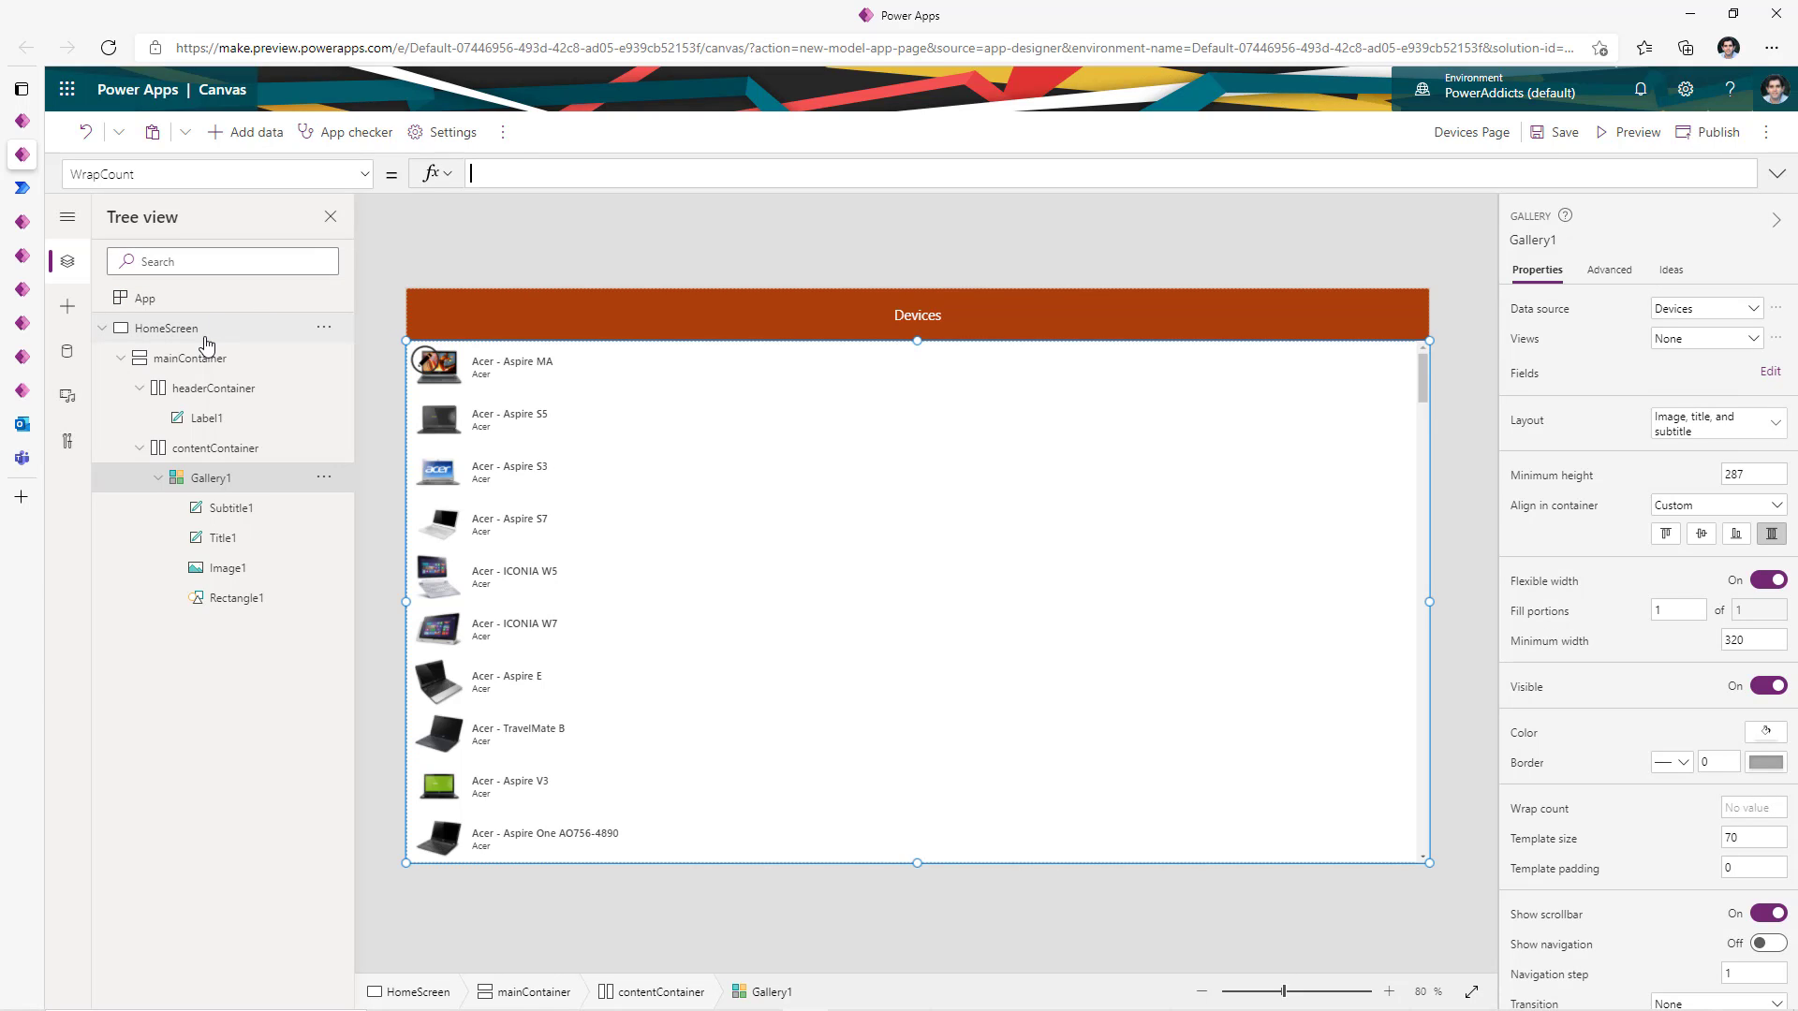
{"action": "type", "text": "homesc"}
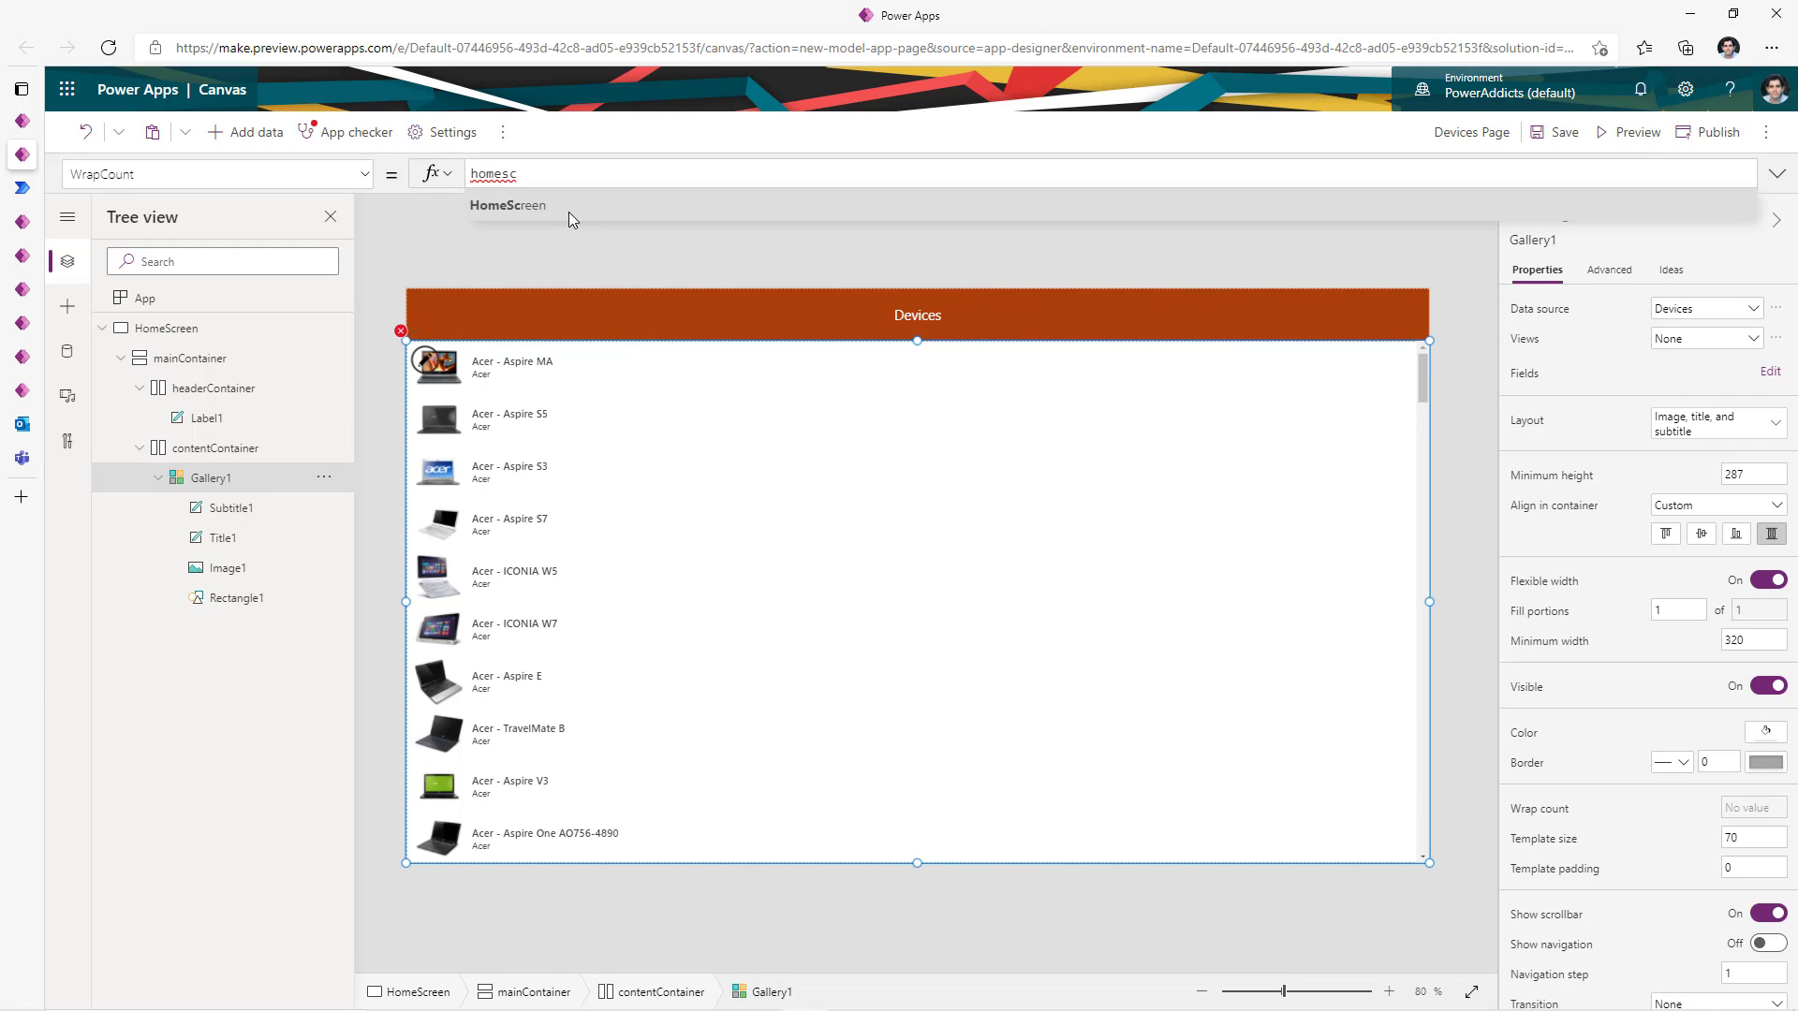
{"action": "left_click", "coordinate": [569, 212]}
{"action": "type", "text": ".s"}
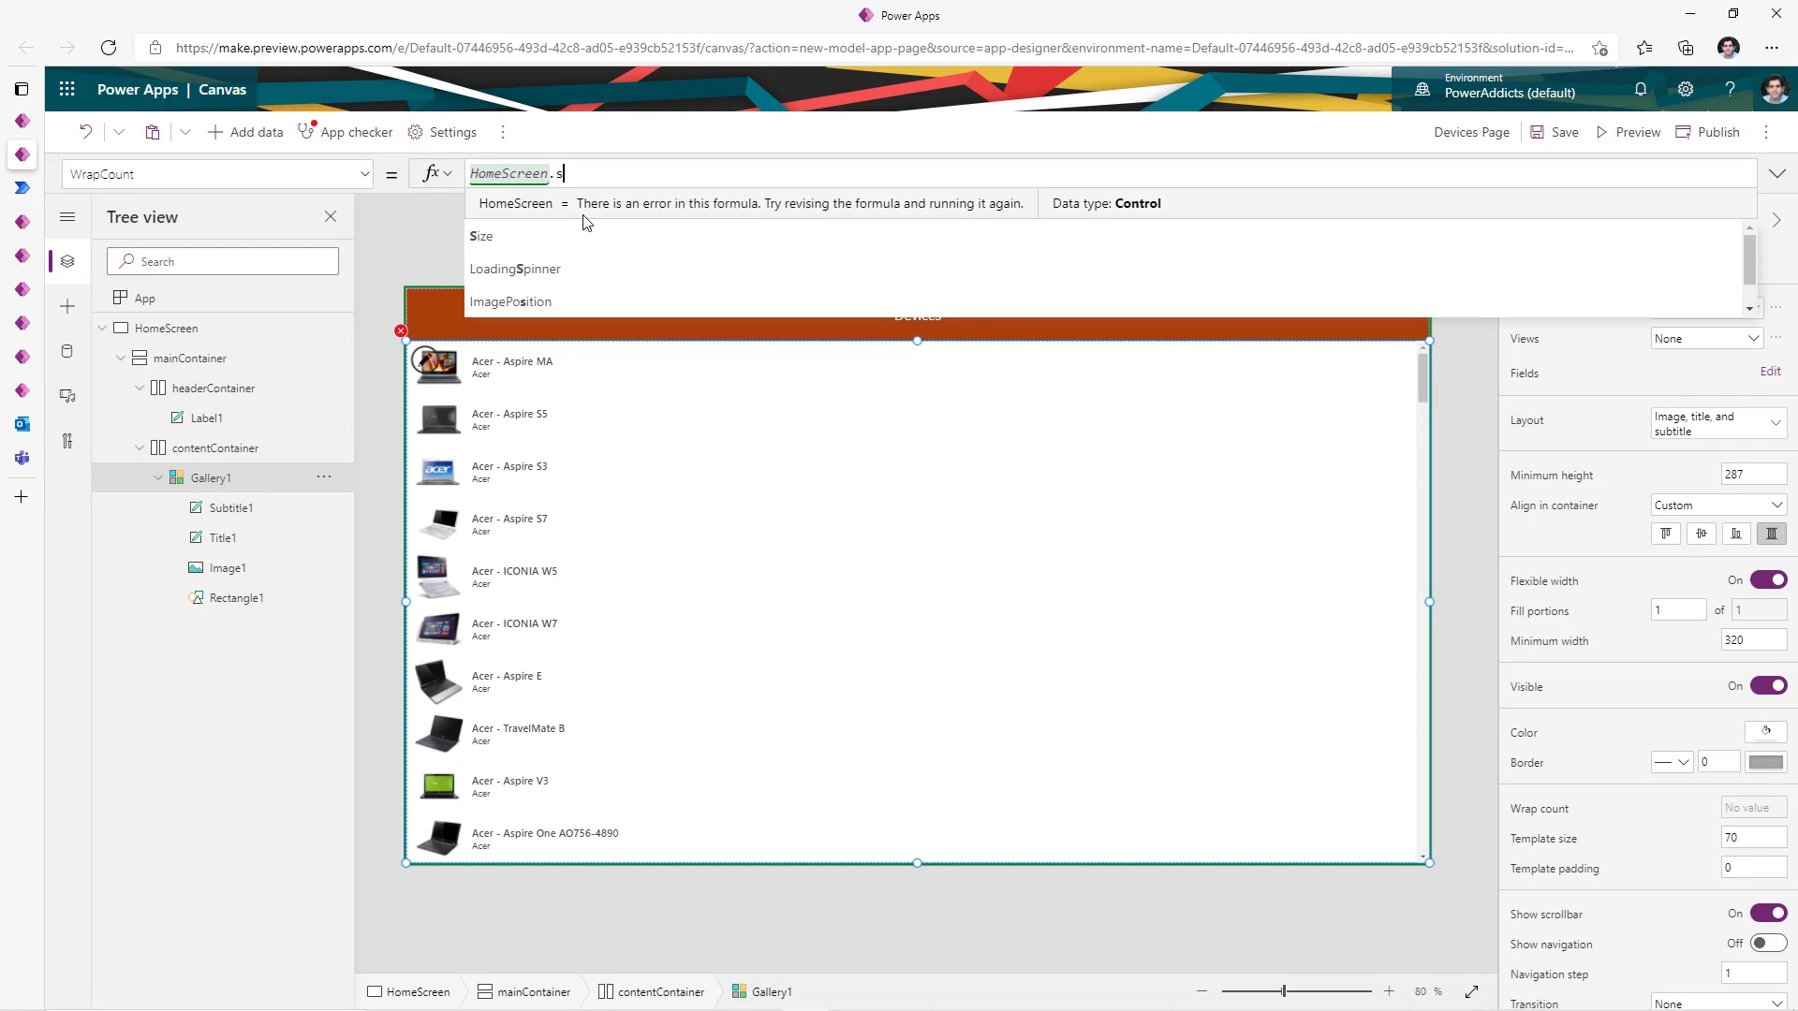
{"action": "left_click", "coordinate": [681, 241]}
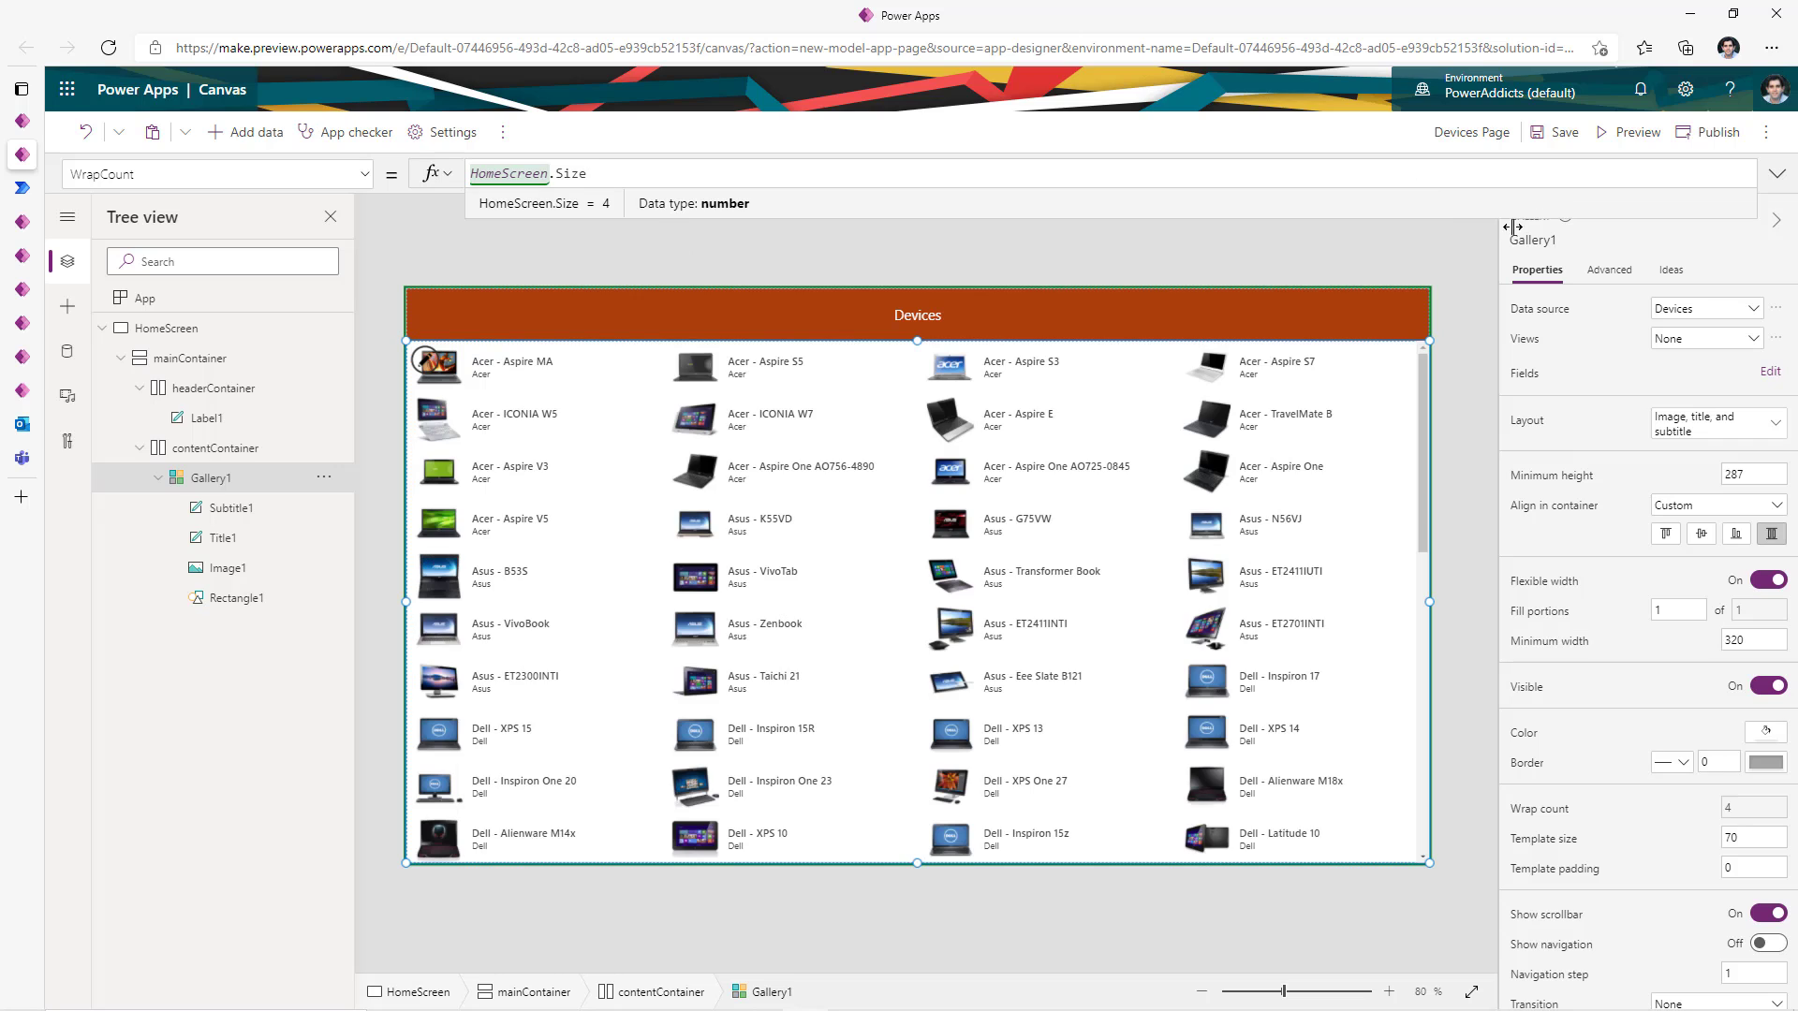
{"action": "left_click", "coordinate": [1638, 134]}
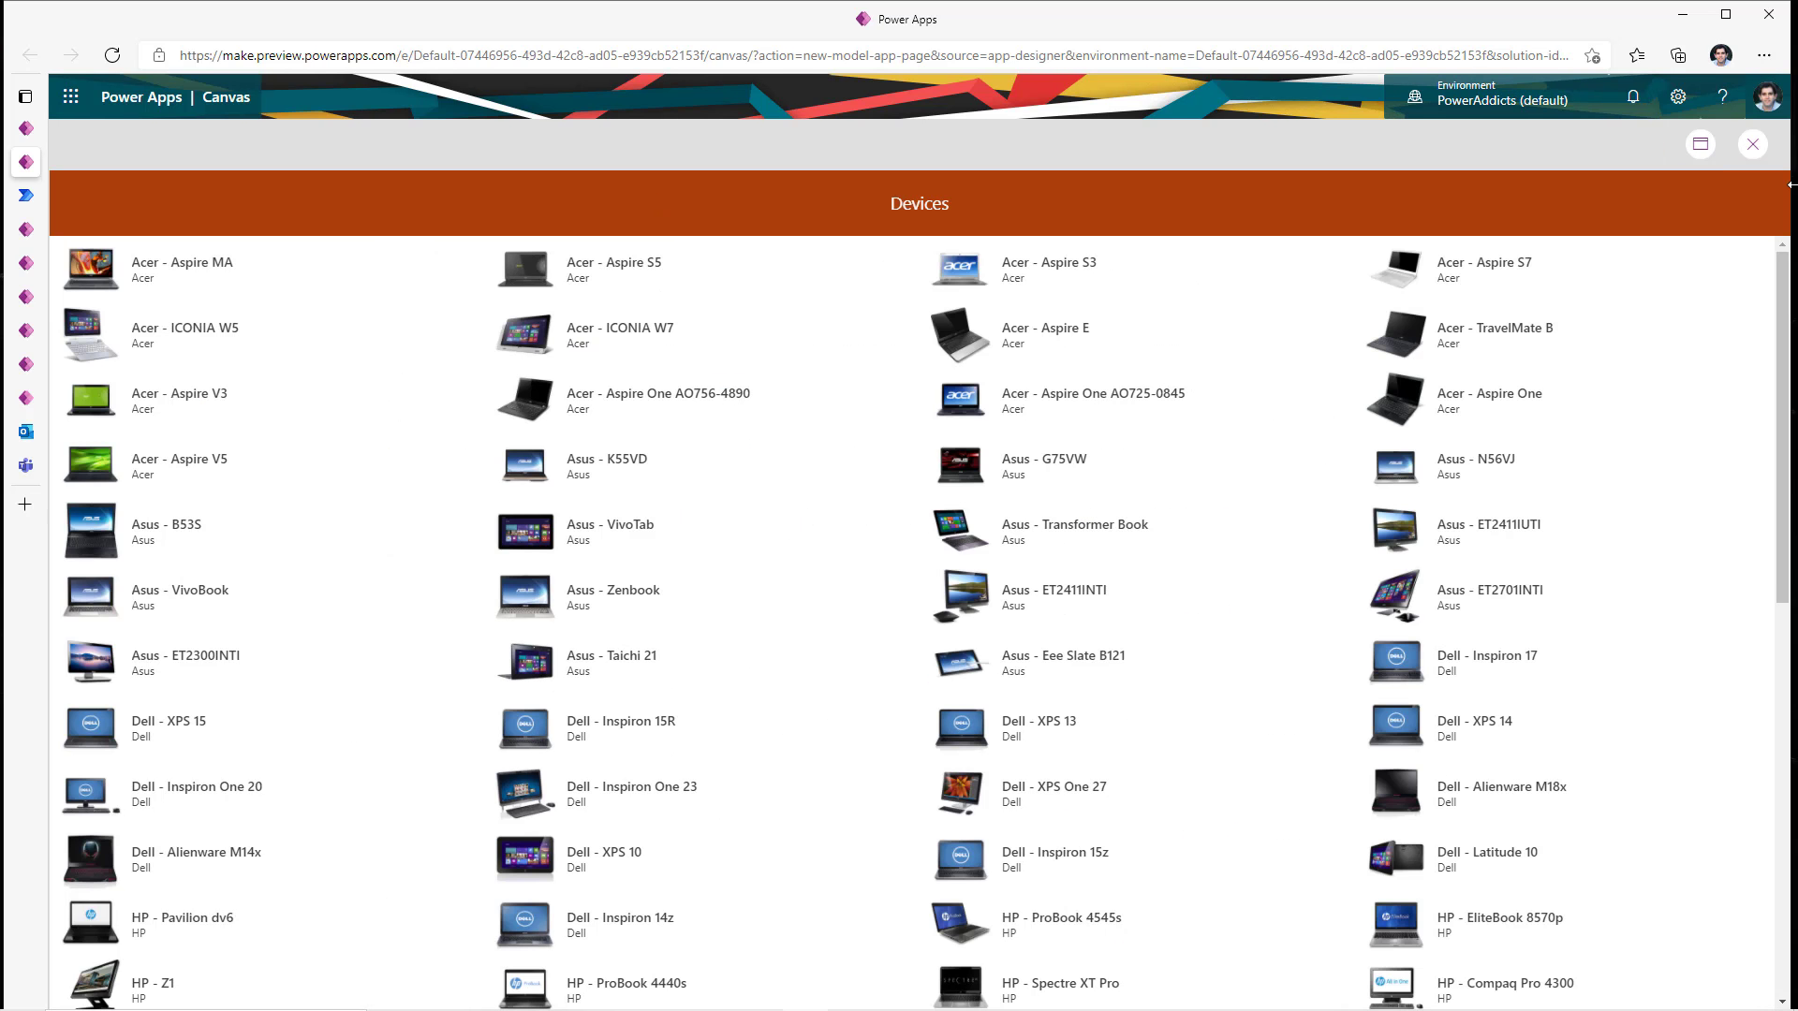
- Narrow the window to check the gallery reflows, then select headerContainer in the editor
{"action": "left_click_drag", "start_coordinate": [1791, 185], "coordinate": [761, 386]}
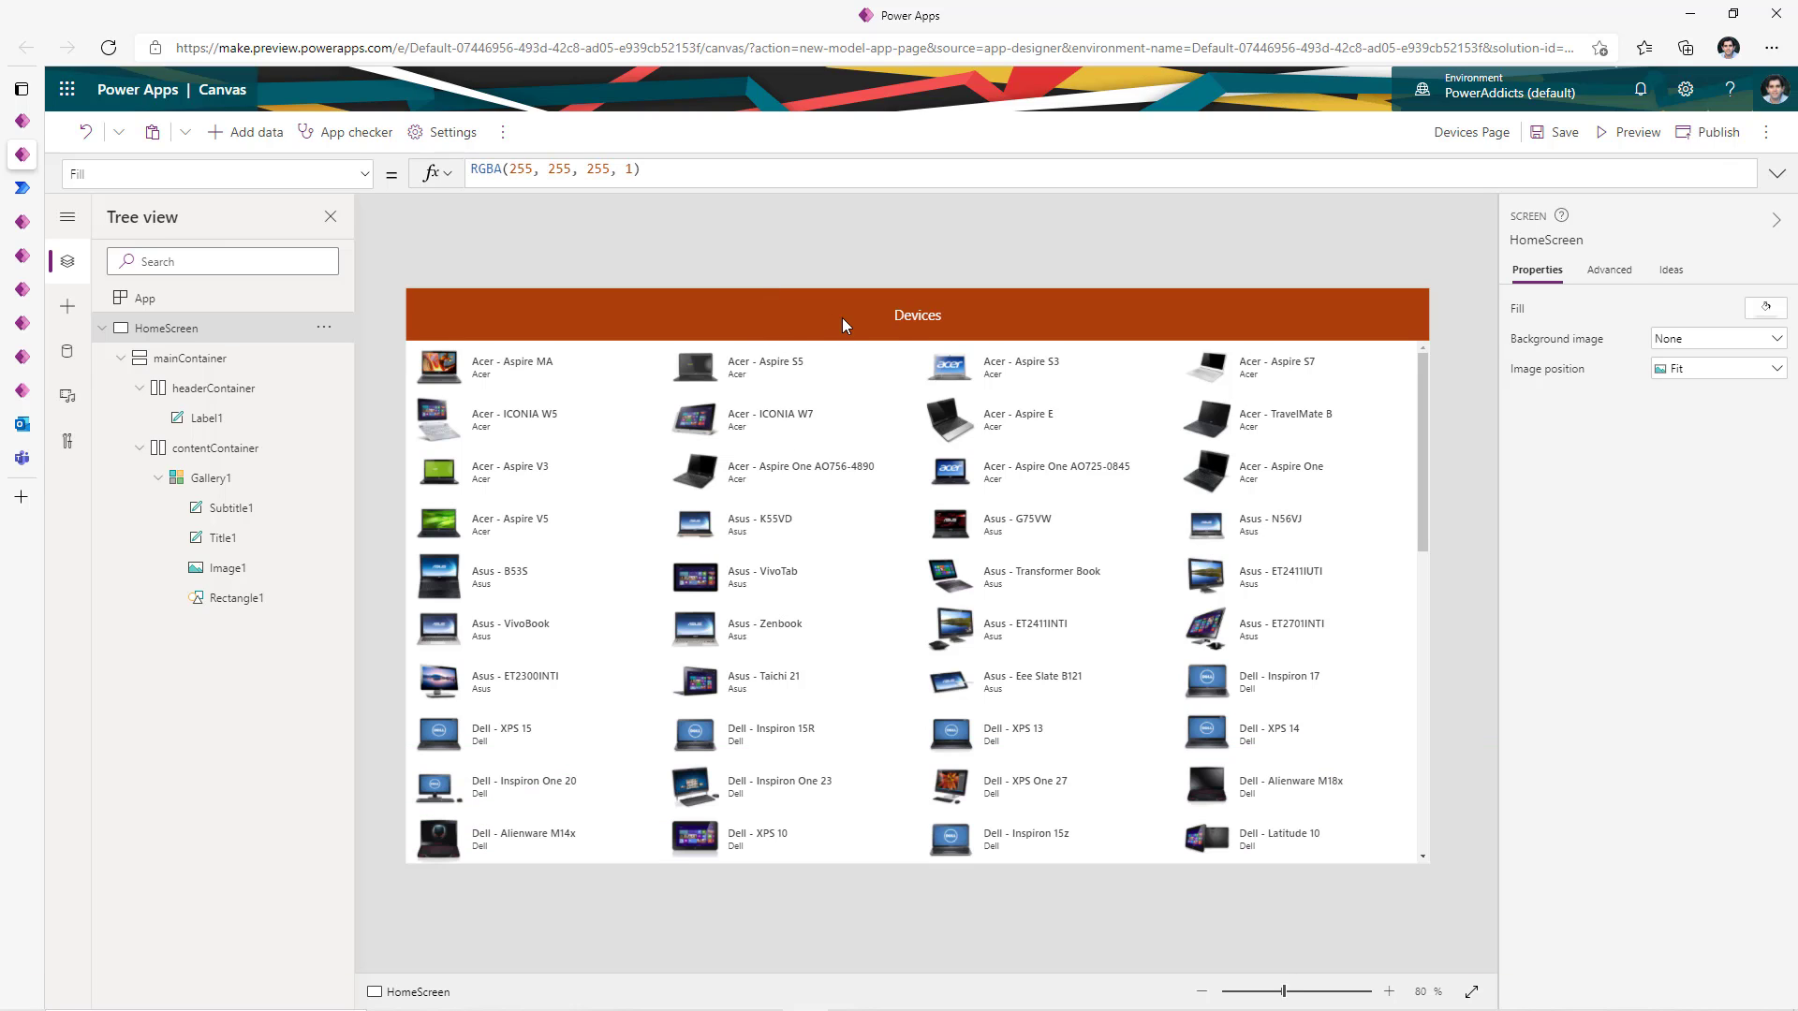
{"action": "left_click", "coordinate": [230, 388]}
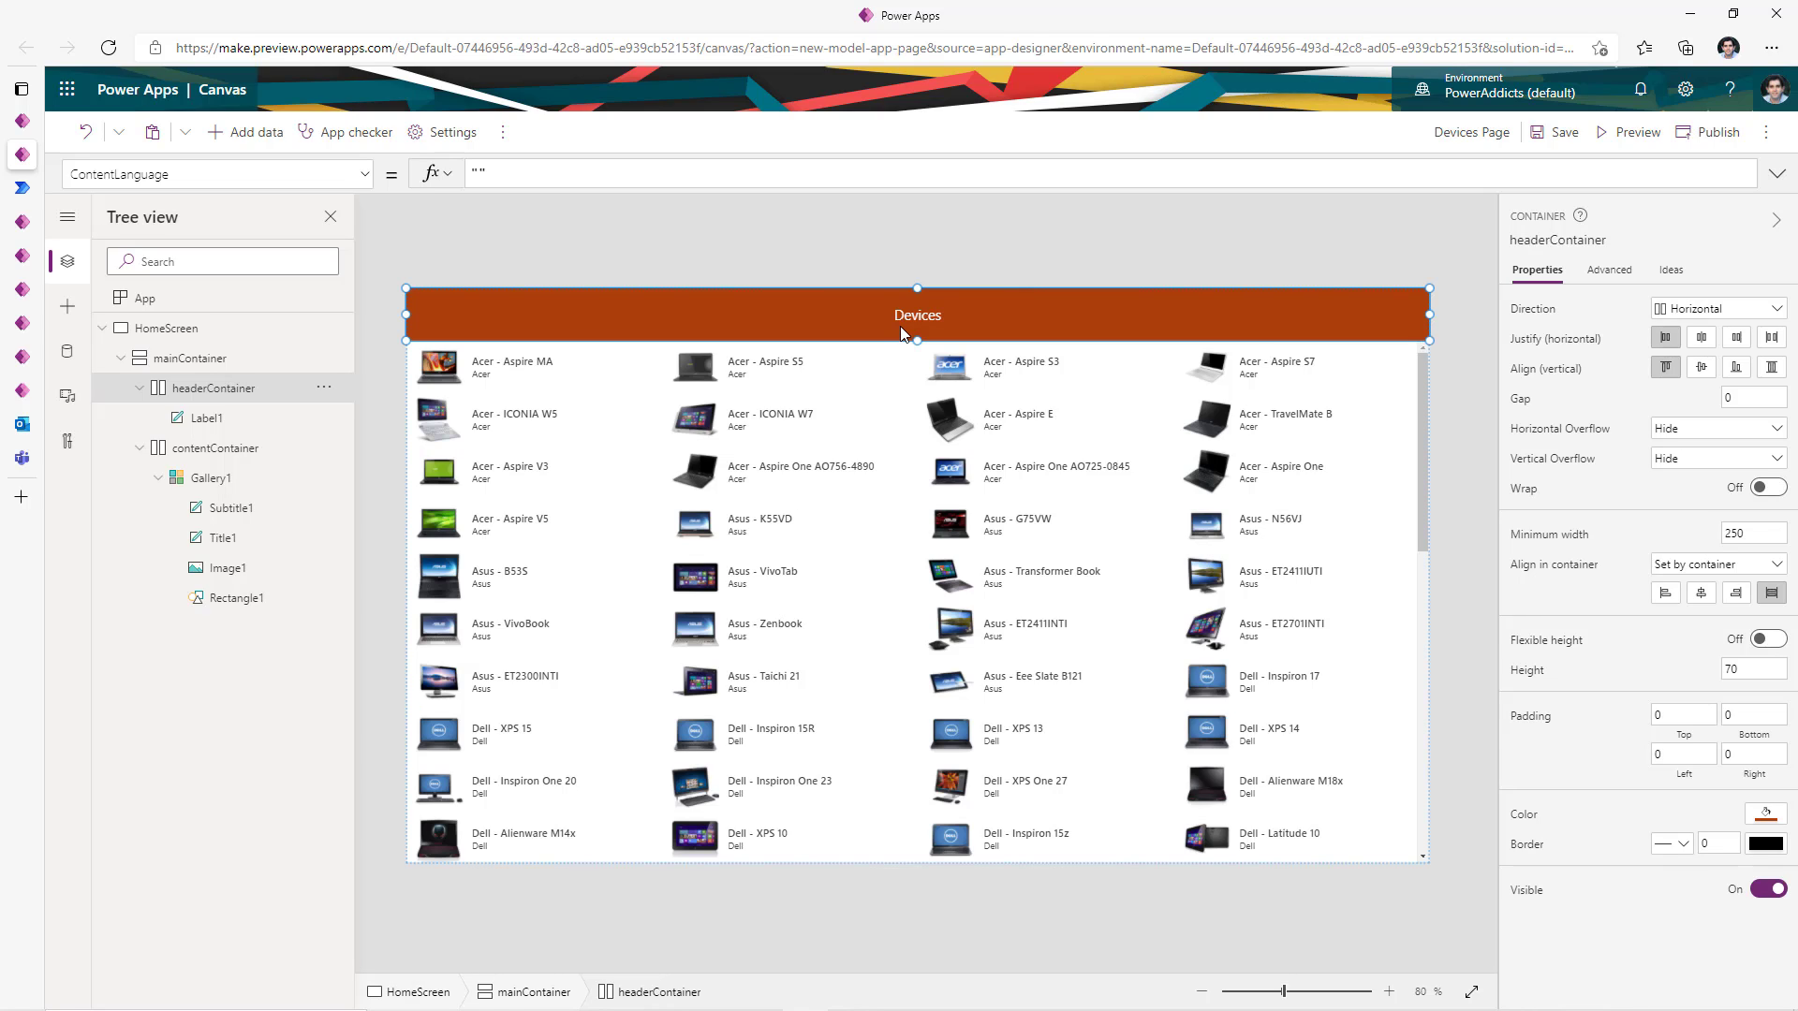
- Insert a white Add (plus) icon into the header, stretched to the header's full height
{"action": "left_click", "coordinate": [64, 313]}
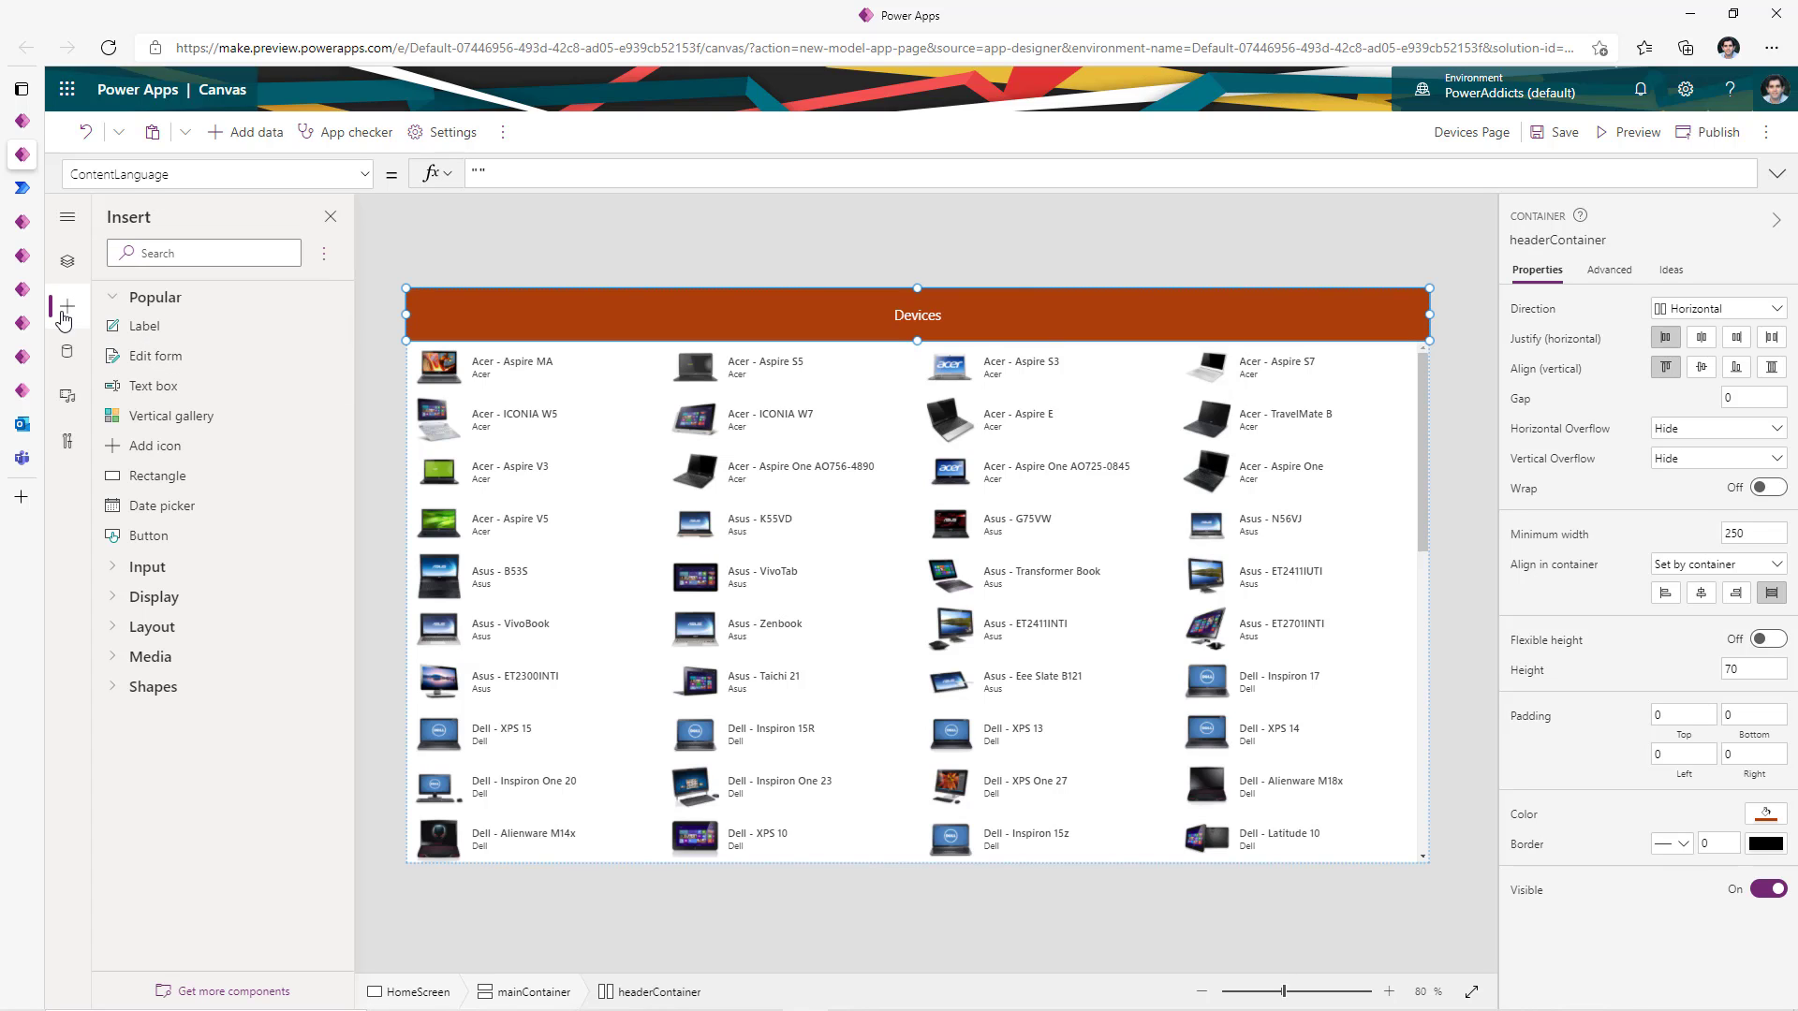
{"action": "left_click", "coordinate": [168, 450]}
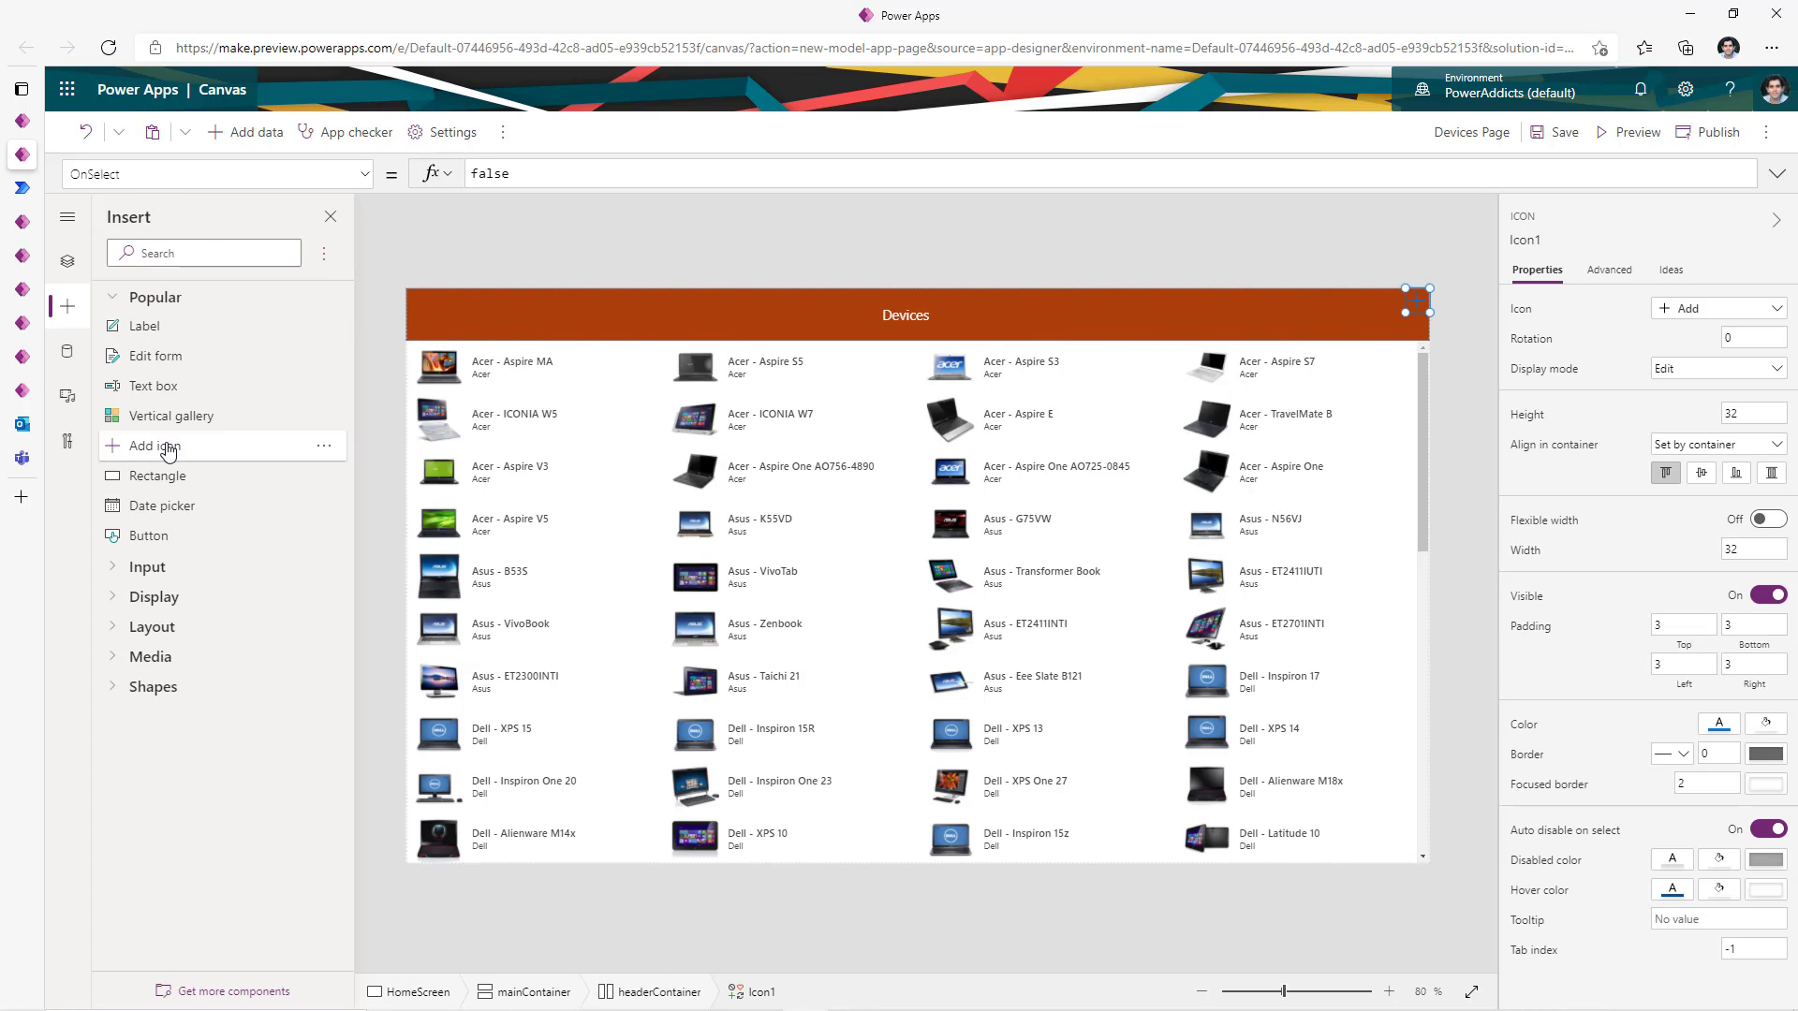
{"action": "left_click", "coordinate": [1676, 310]}
{"action": "left_click", "coordinate": [1559, 459]}
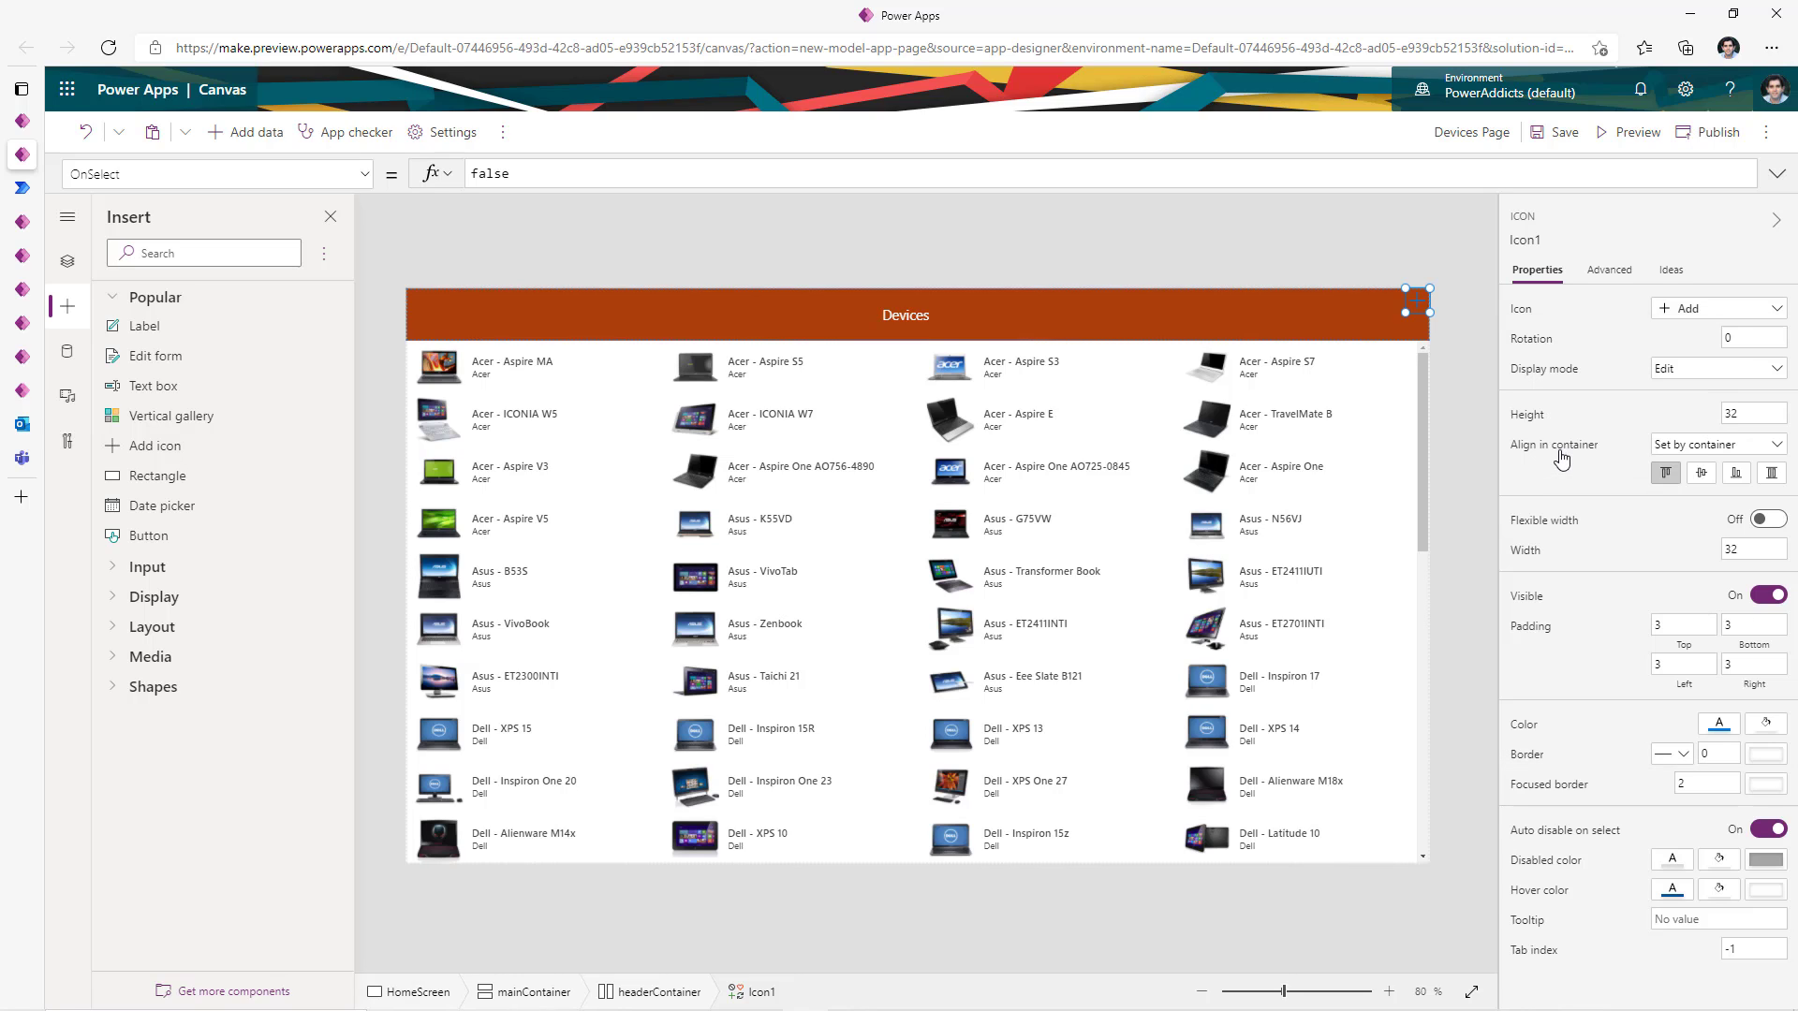
{"action": "left_click", "coordinate": [1770, 474]}
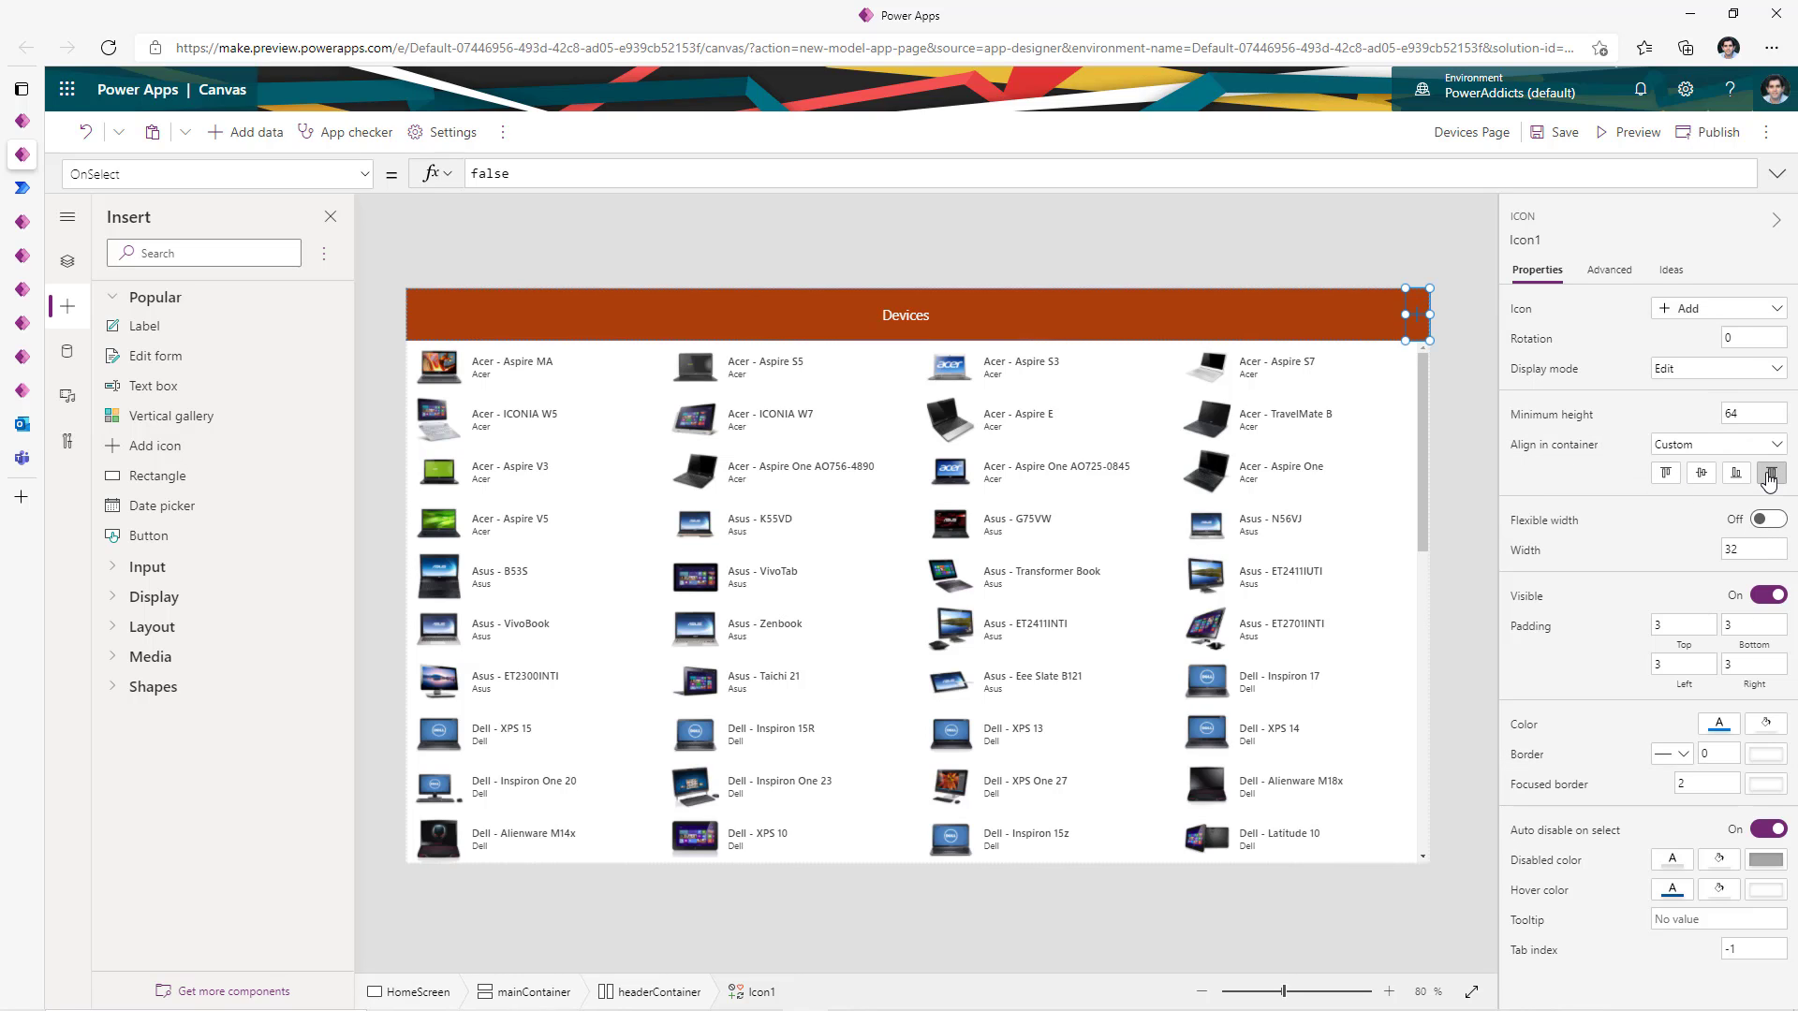
{"action": "left_click", "coordinate": [1723, 724]}
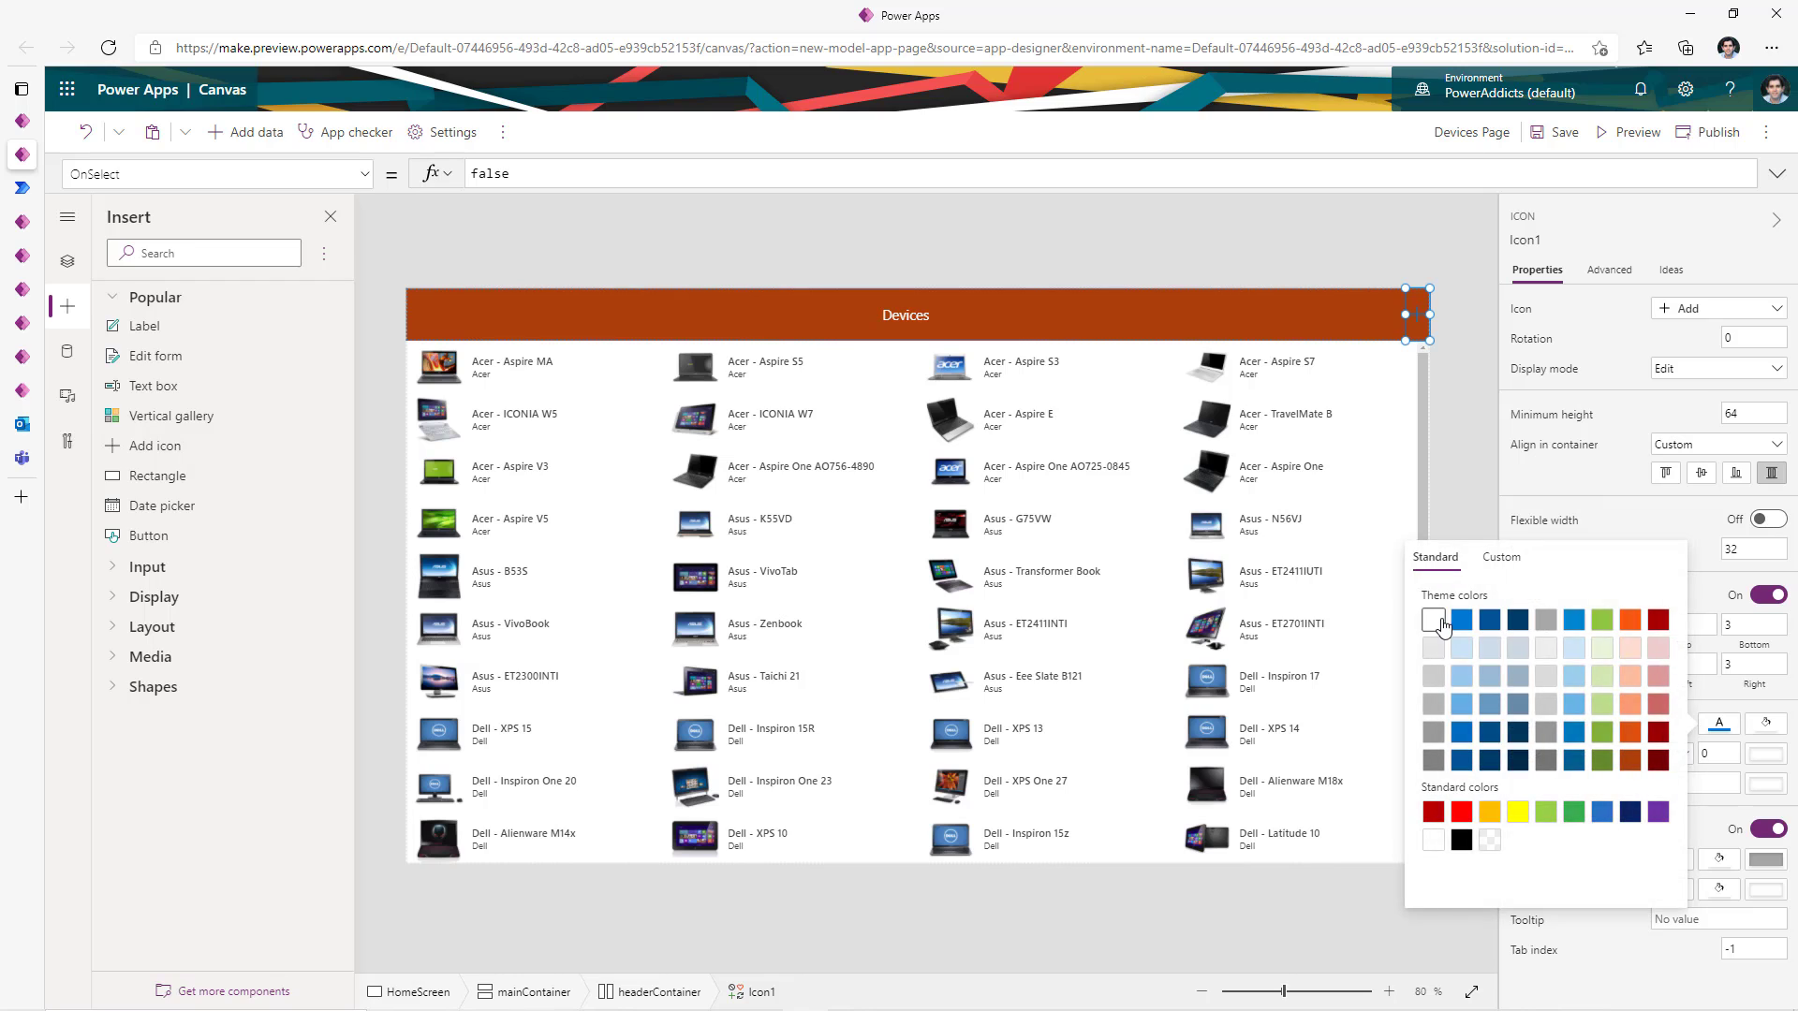
{"action": "left_click", "coordinate": [1438, 624]}
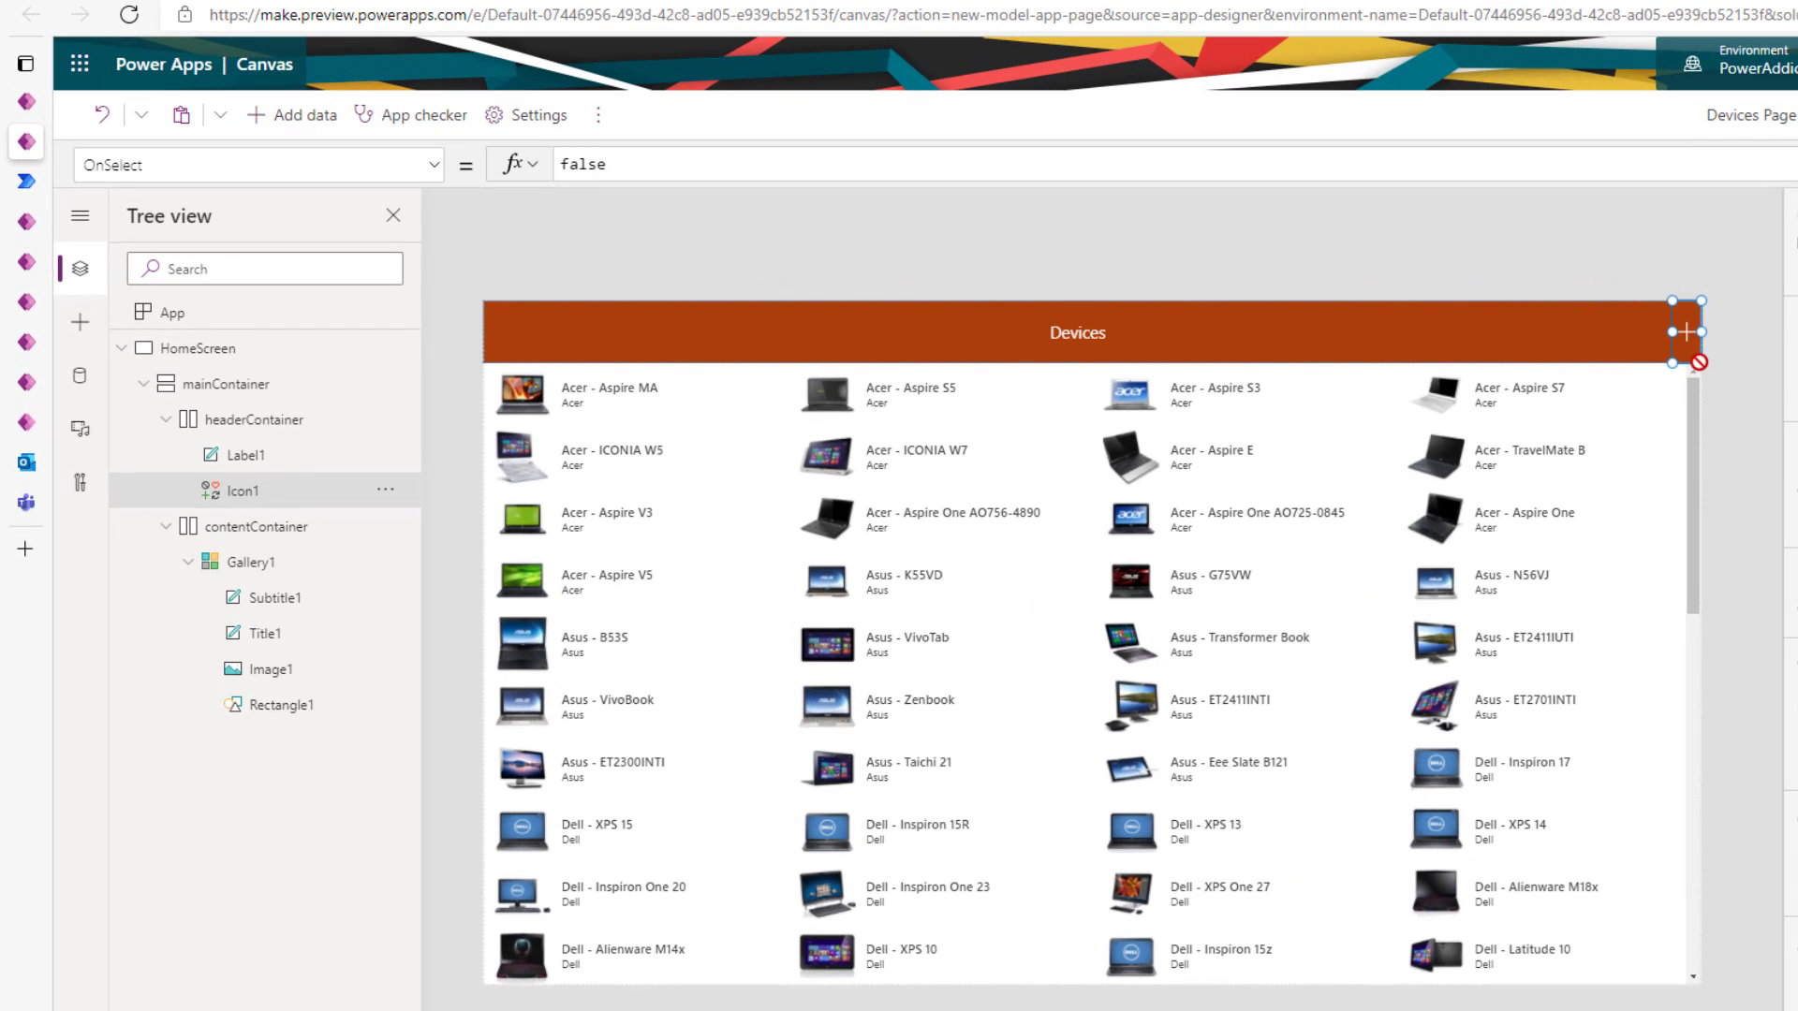
- Set the plus icon's OnSelect to Navigate(Defaults(Devices))
{"action": "double_click", "coordinate": [654, 174]}
{"action": "type", "text": "Navigate("}
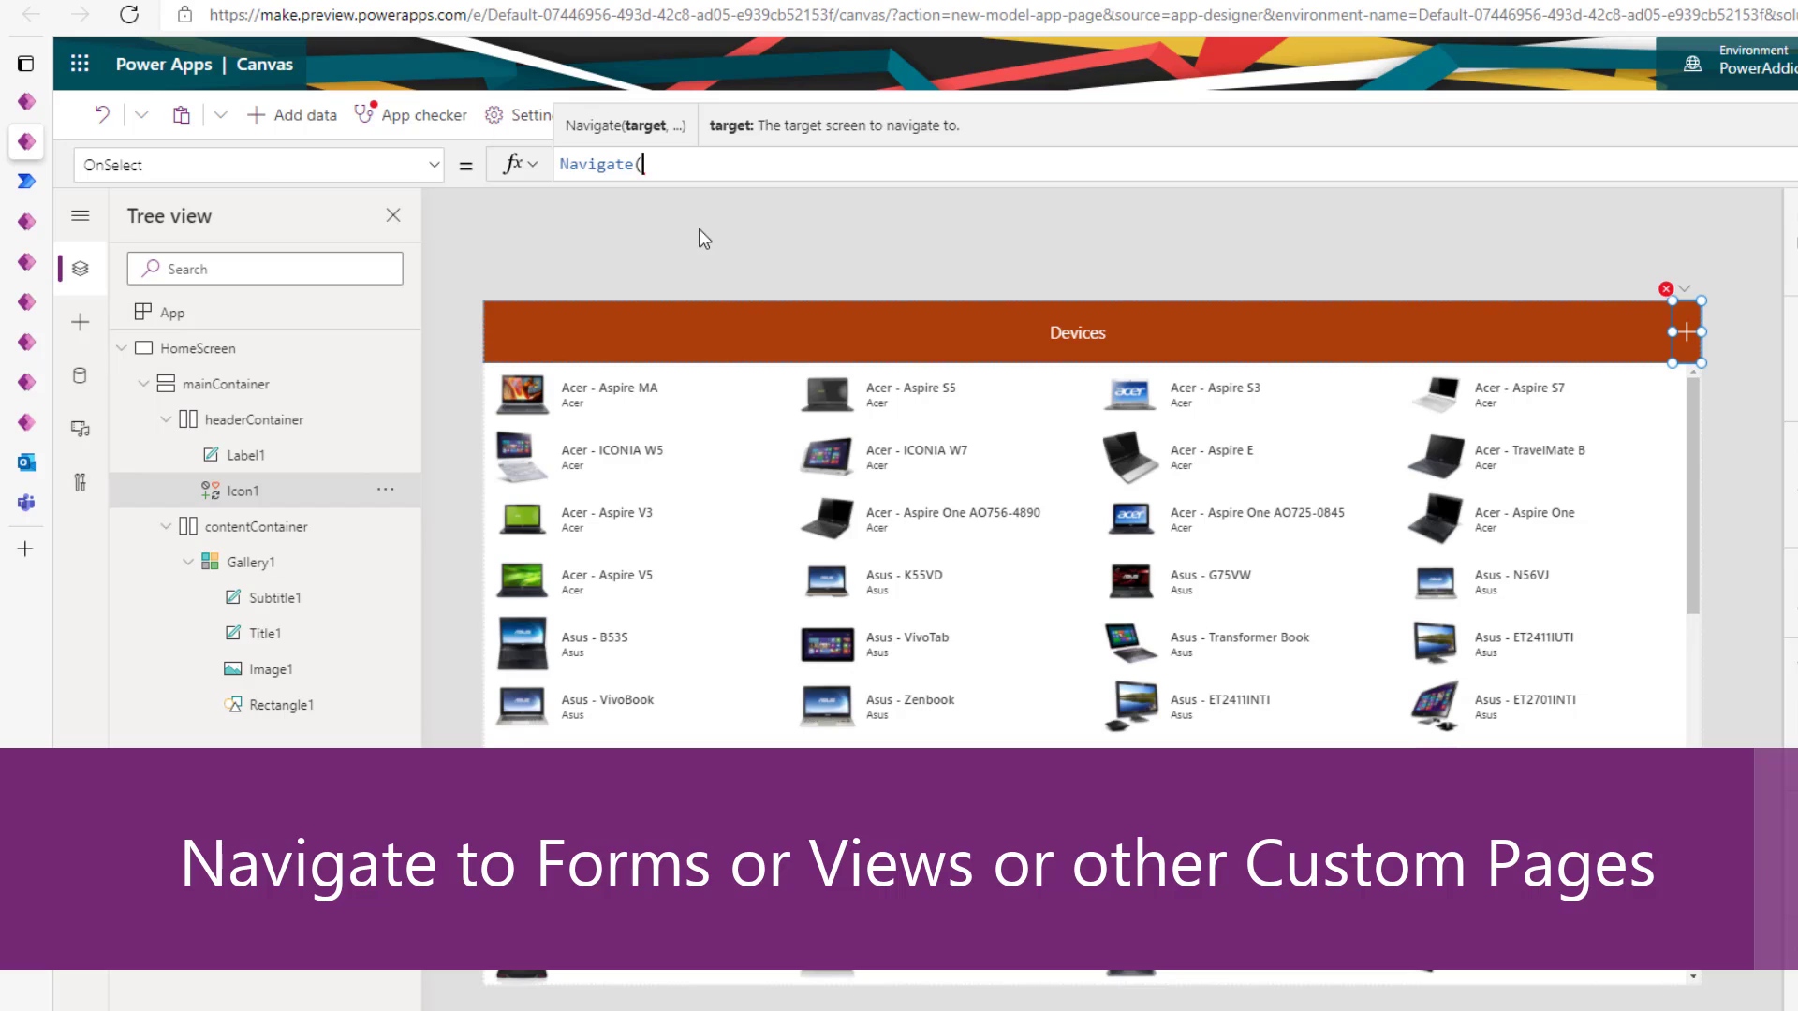
{"action": "type", "text": "defau"}
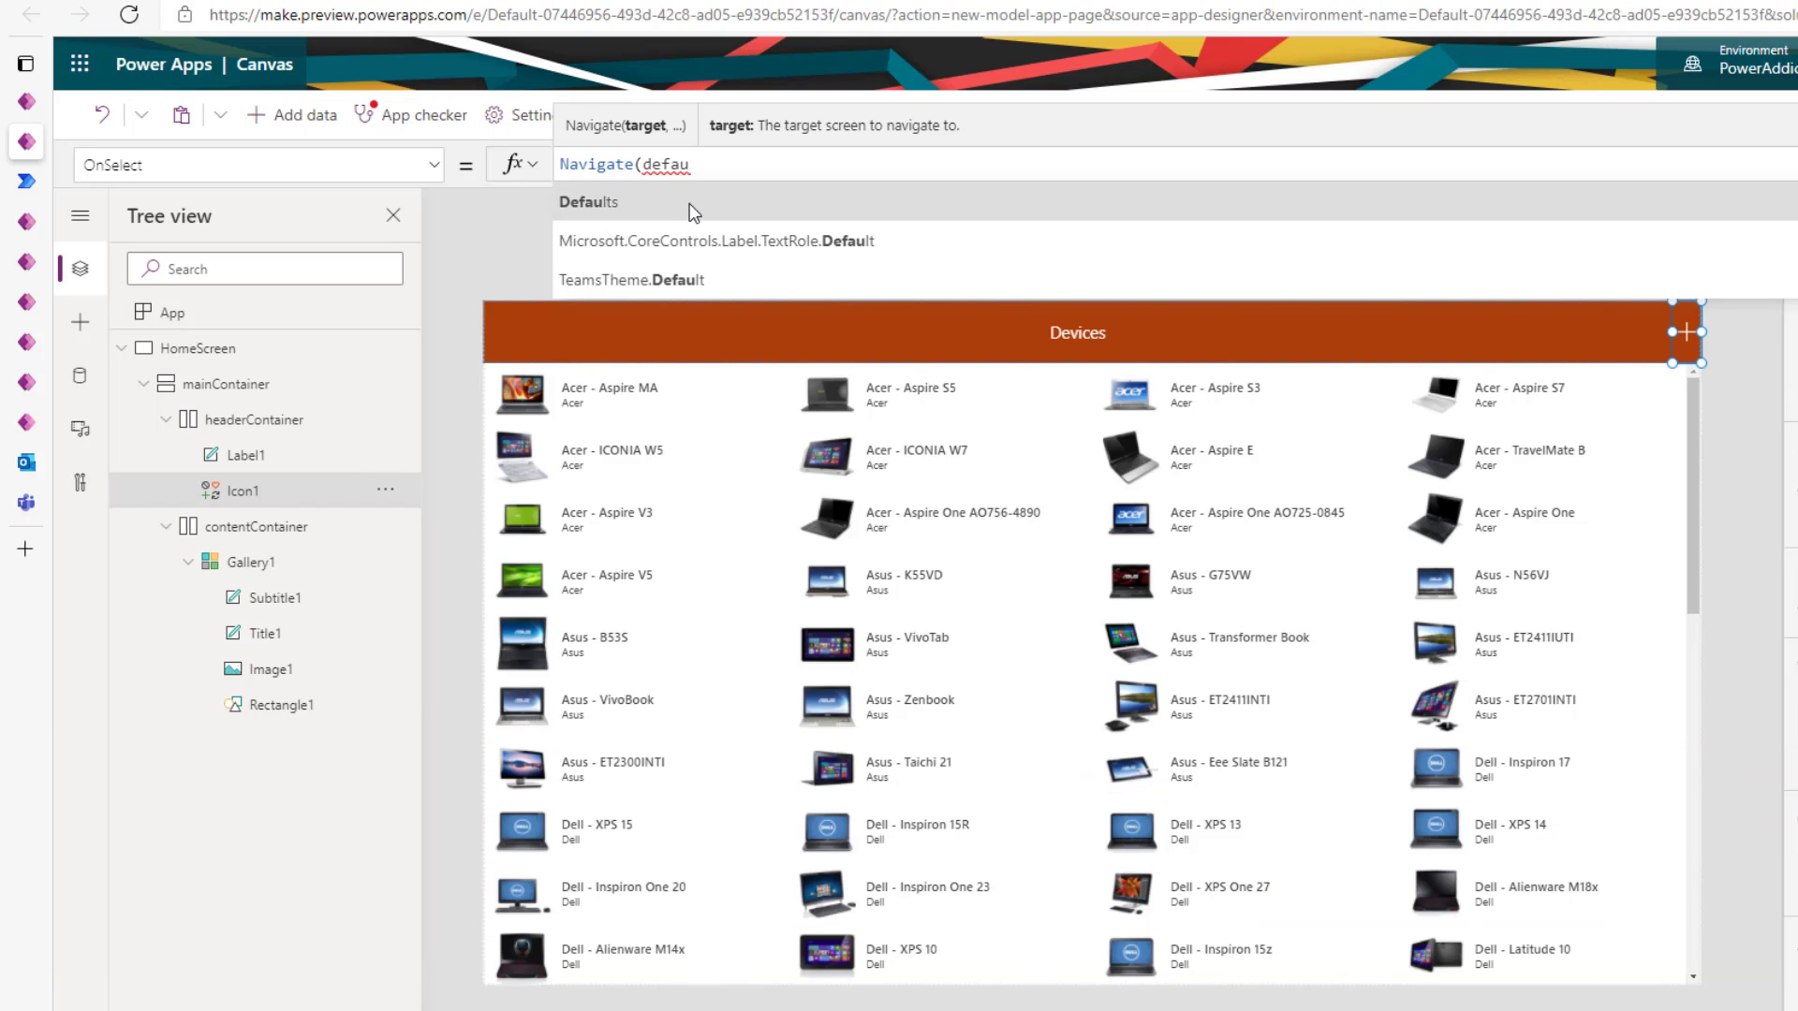
{"action": "left_click", "coordinate": [703, 202]}
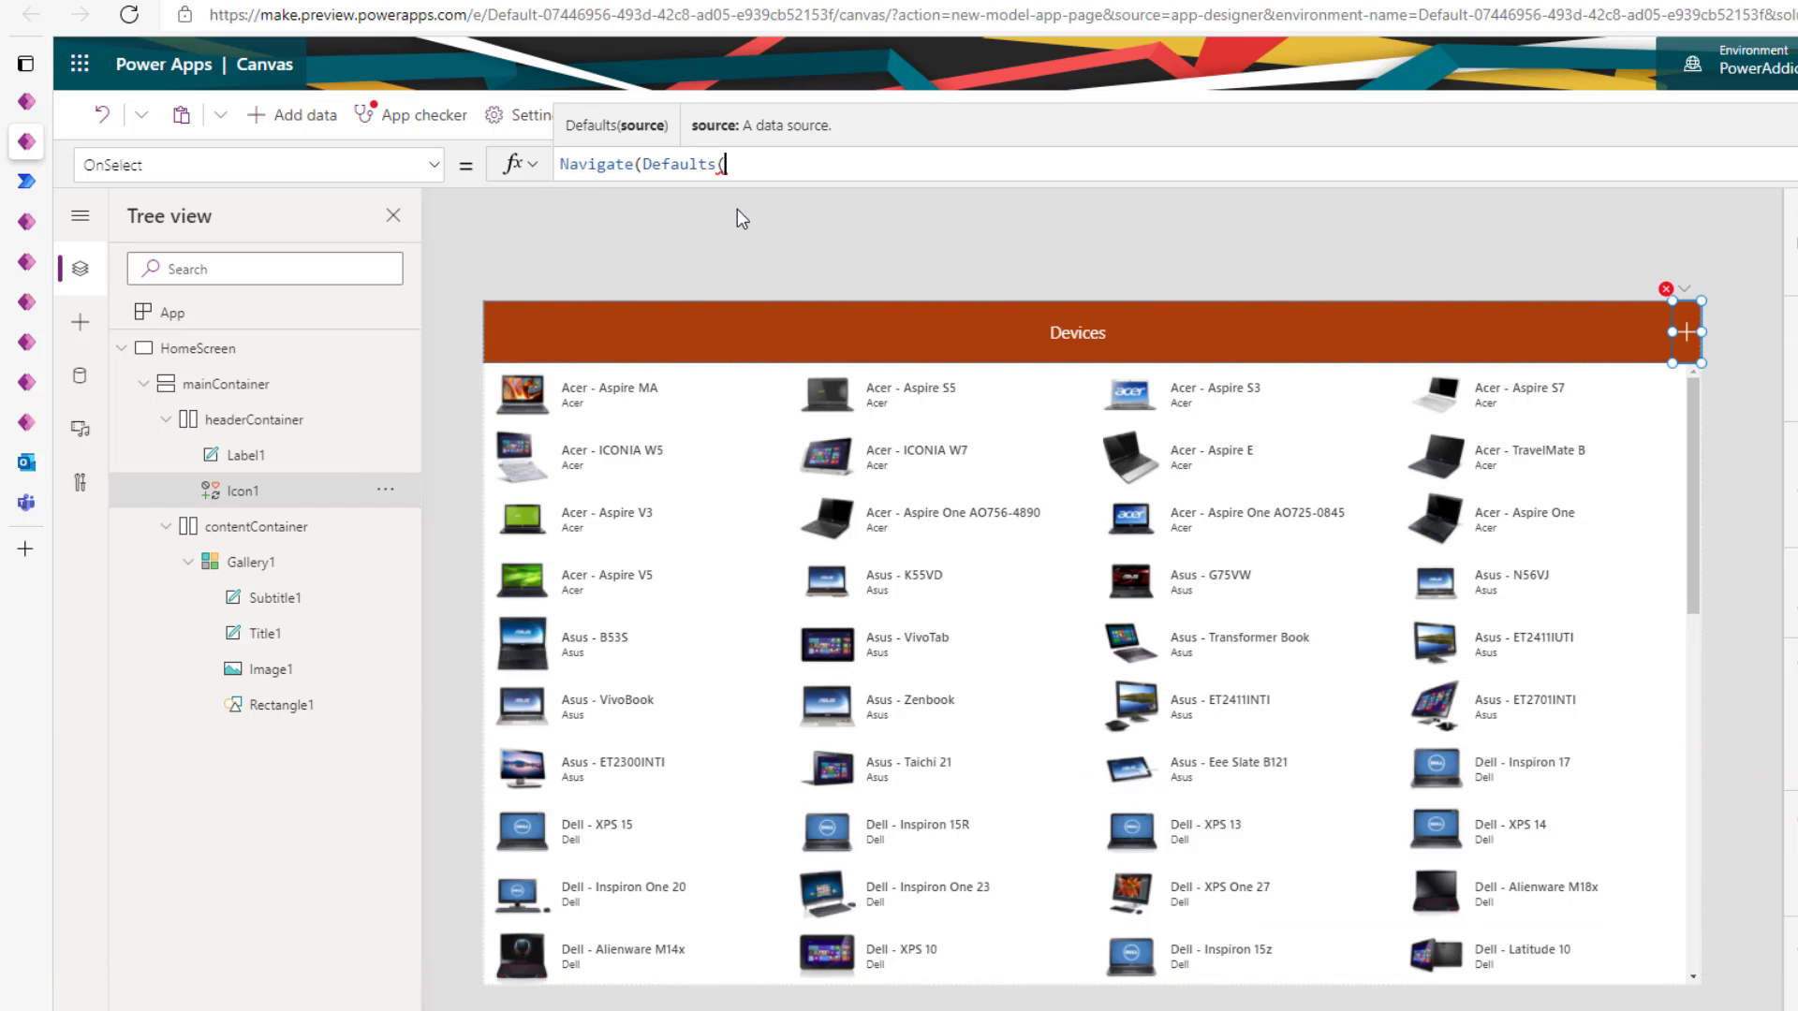
{"action": "type", "text": "dev"}
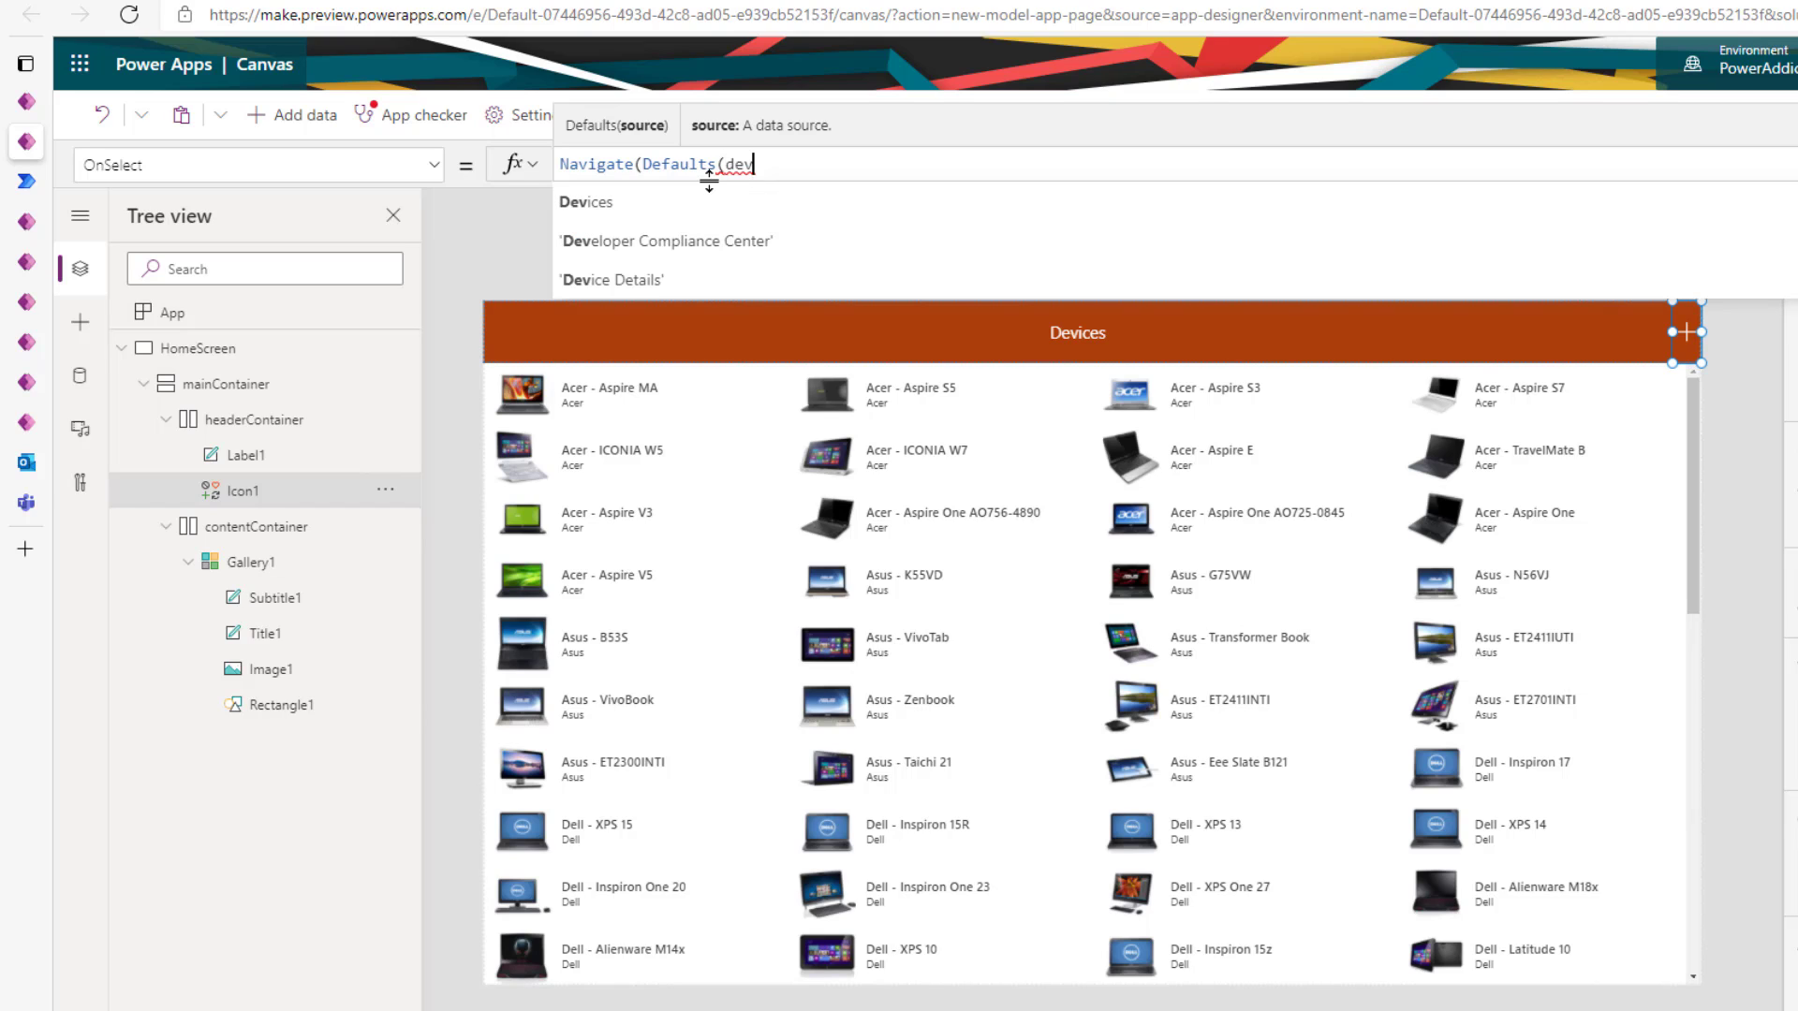
{"action": "left_click", "coordinate": [747, 206]}
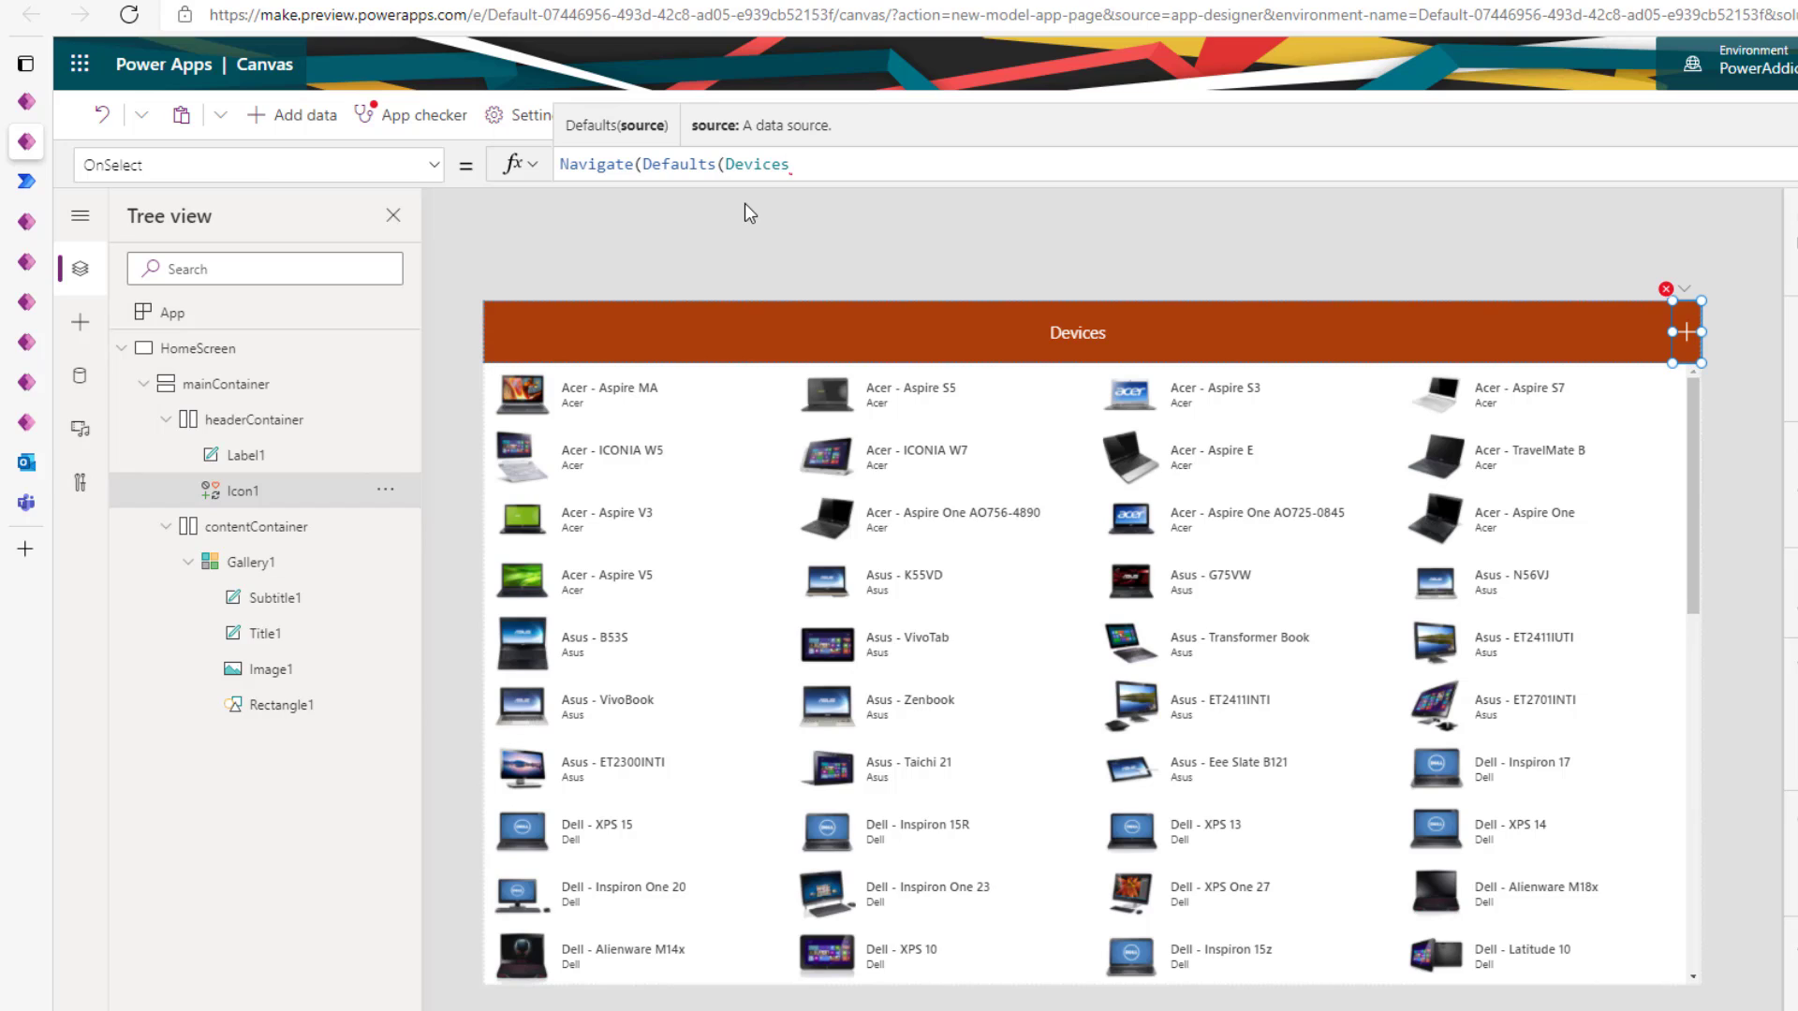
{"action": "type", "text": "))"}
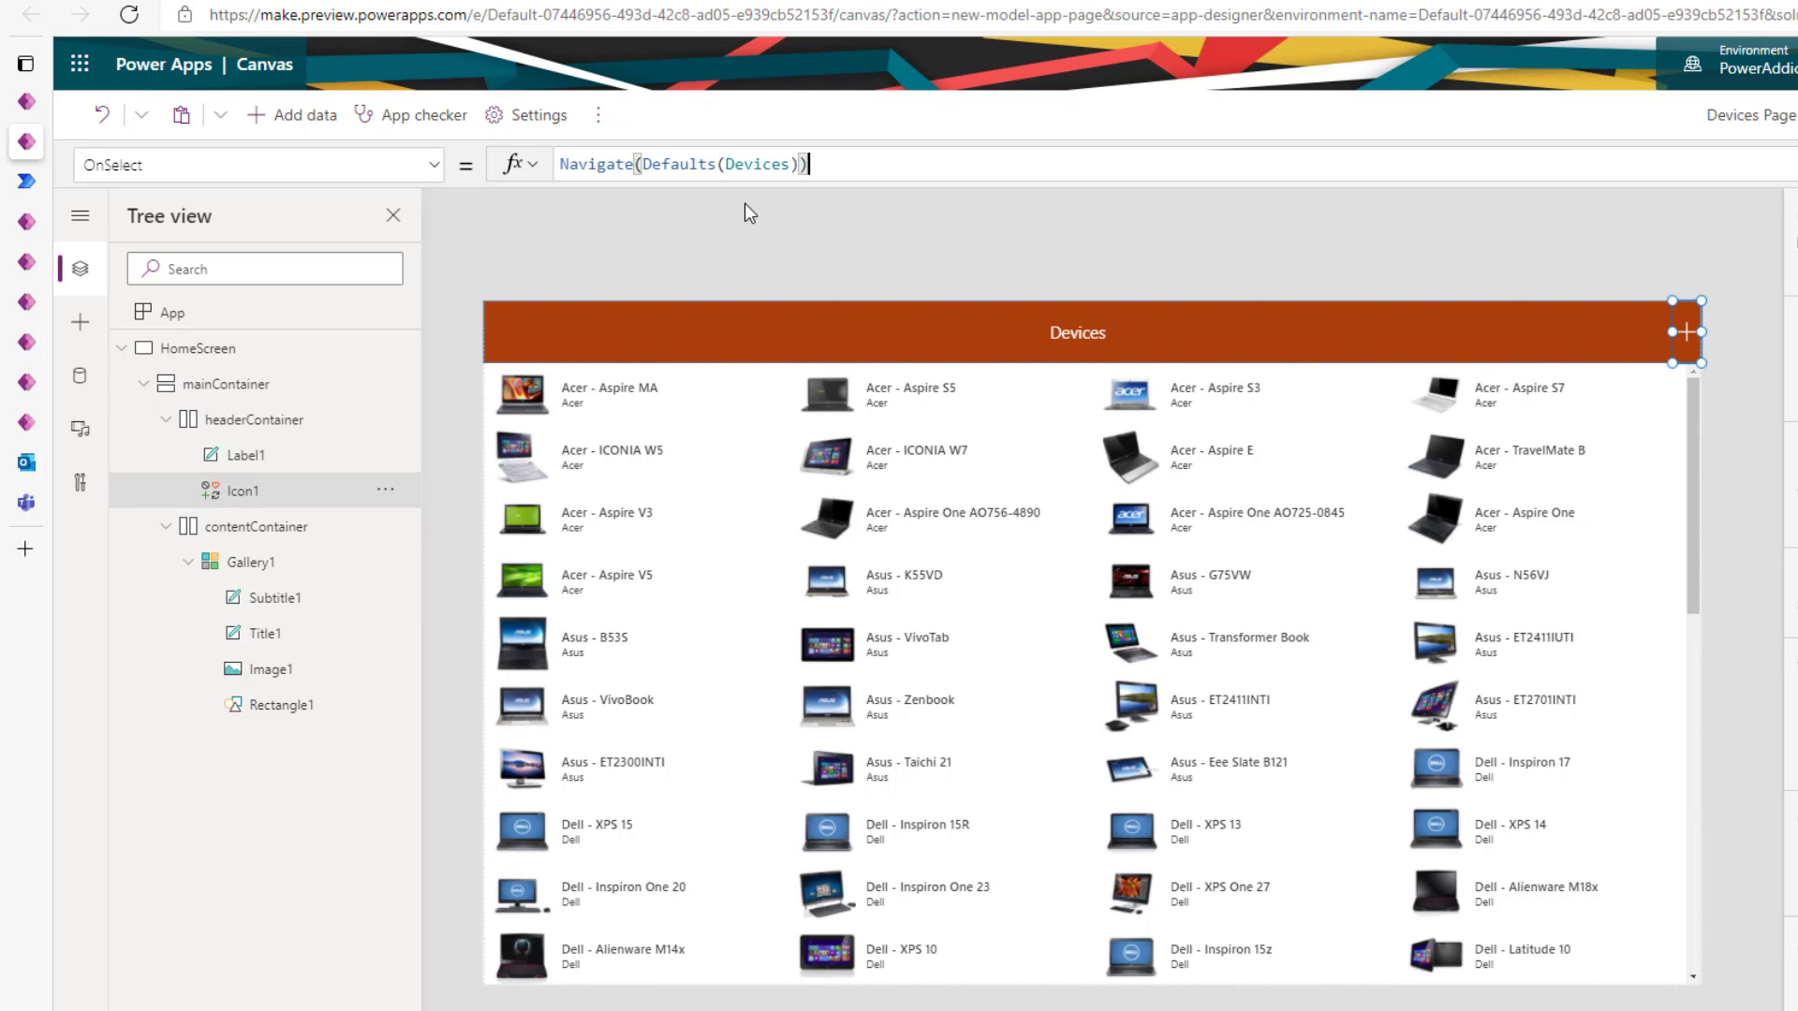
{"action": "left_click", "coordinate": [272, 564]}
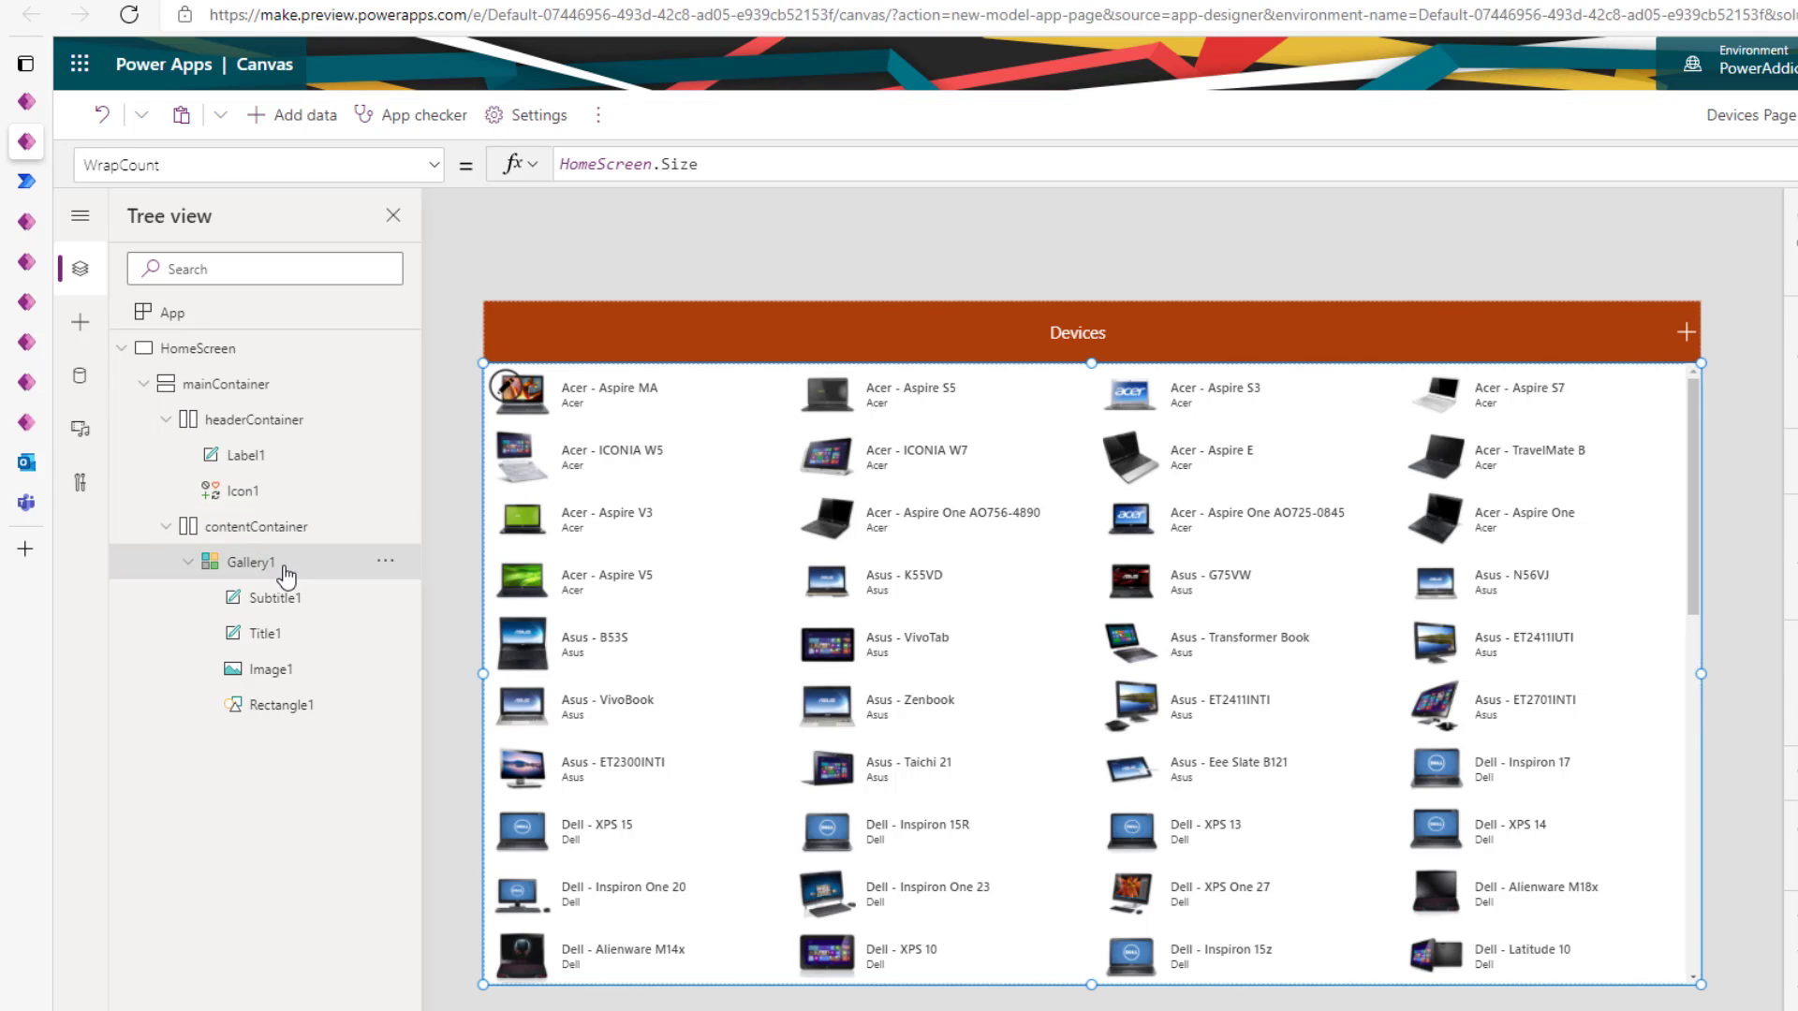
- Set the gallery item's OnSelect to Navigate(ThisItem)
{"action": "left_click", "coordinate": [525, 454]}
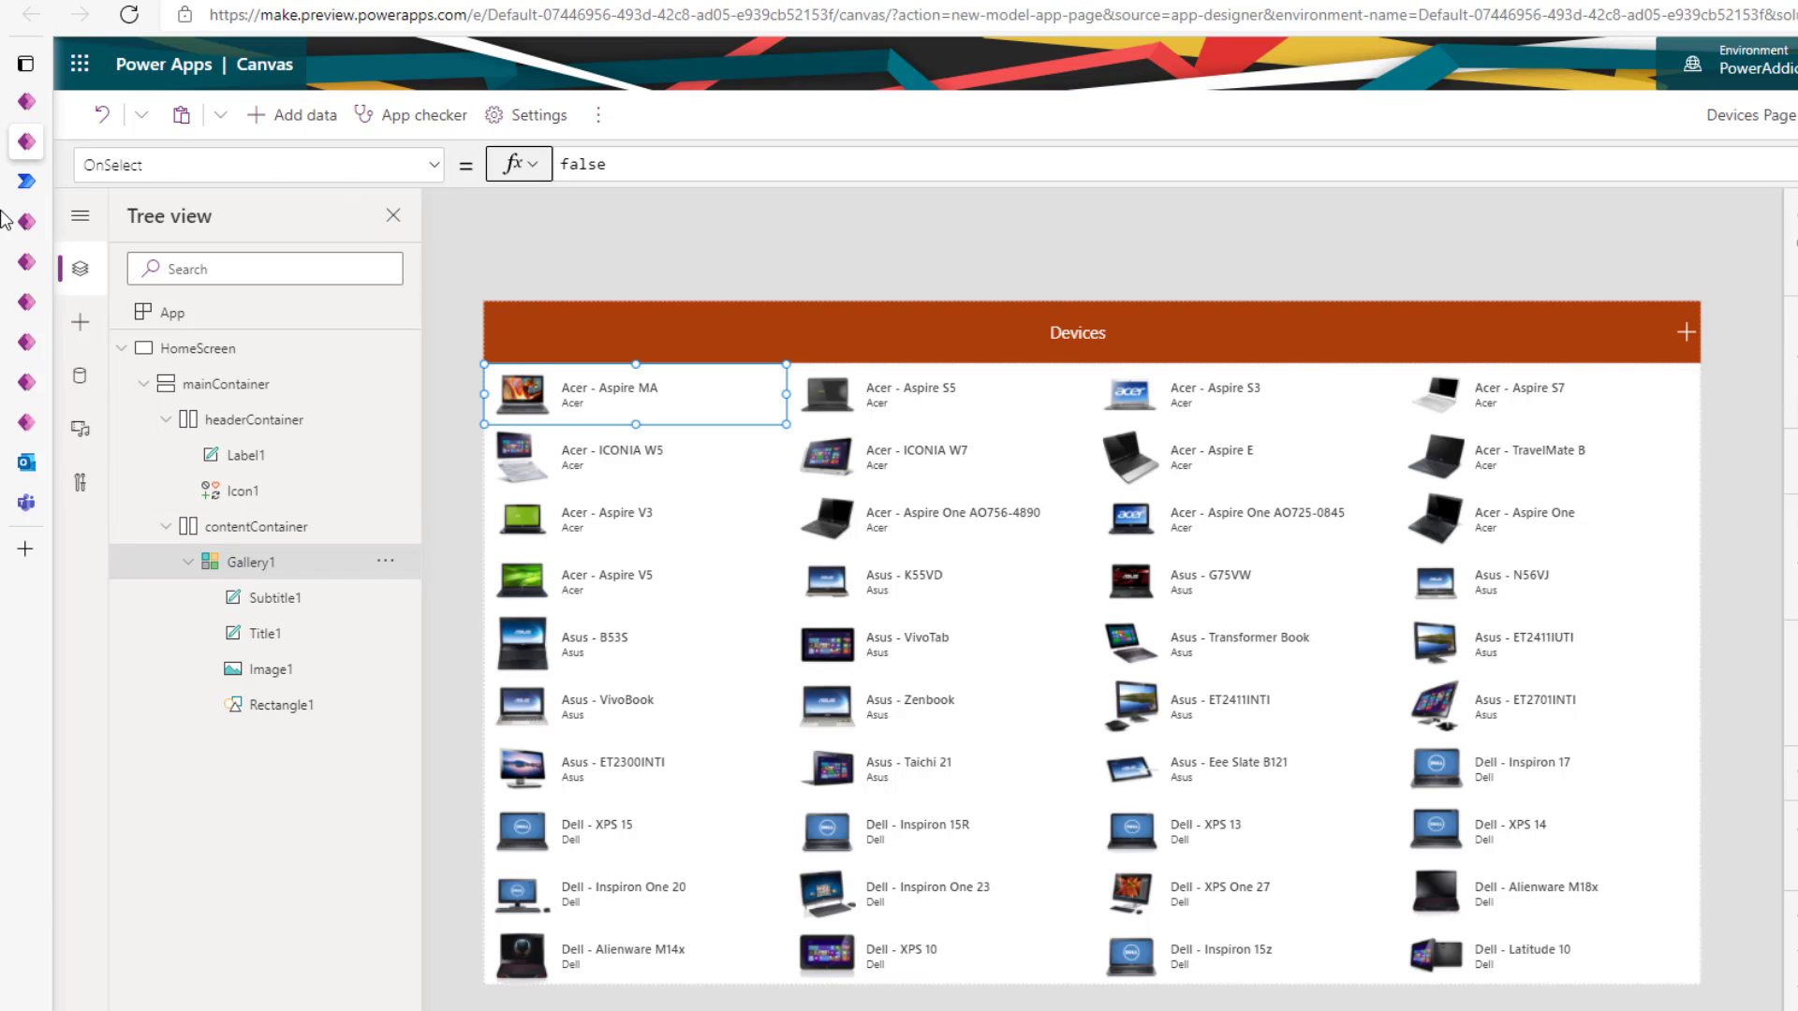
{"action": "double_click", "coordinate": [573, 166]}
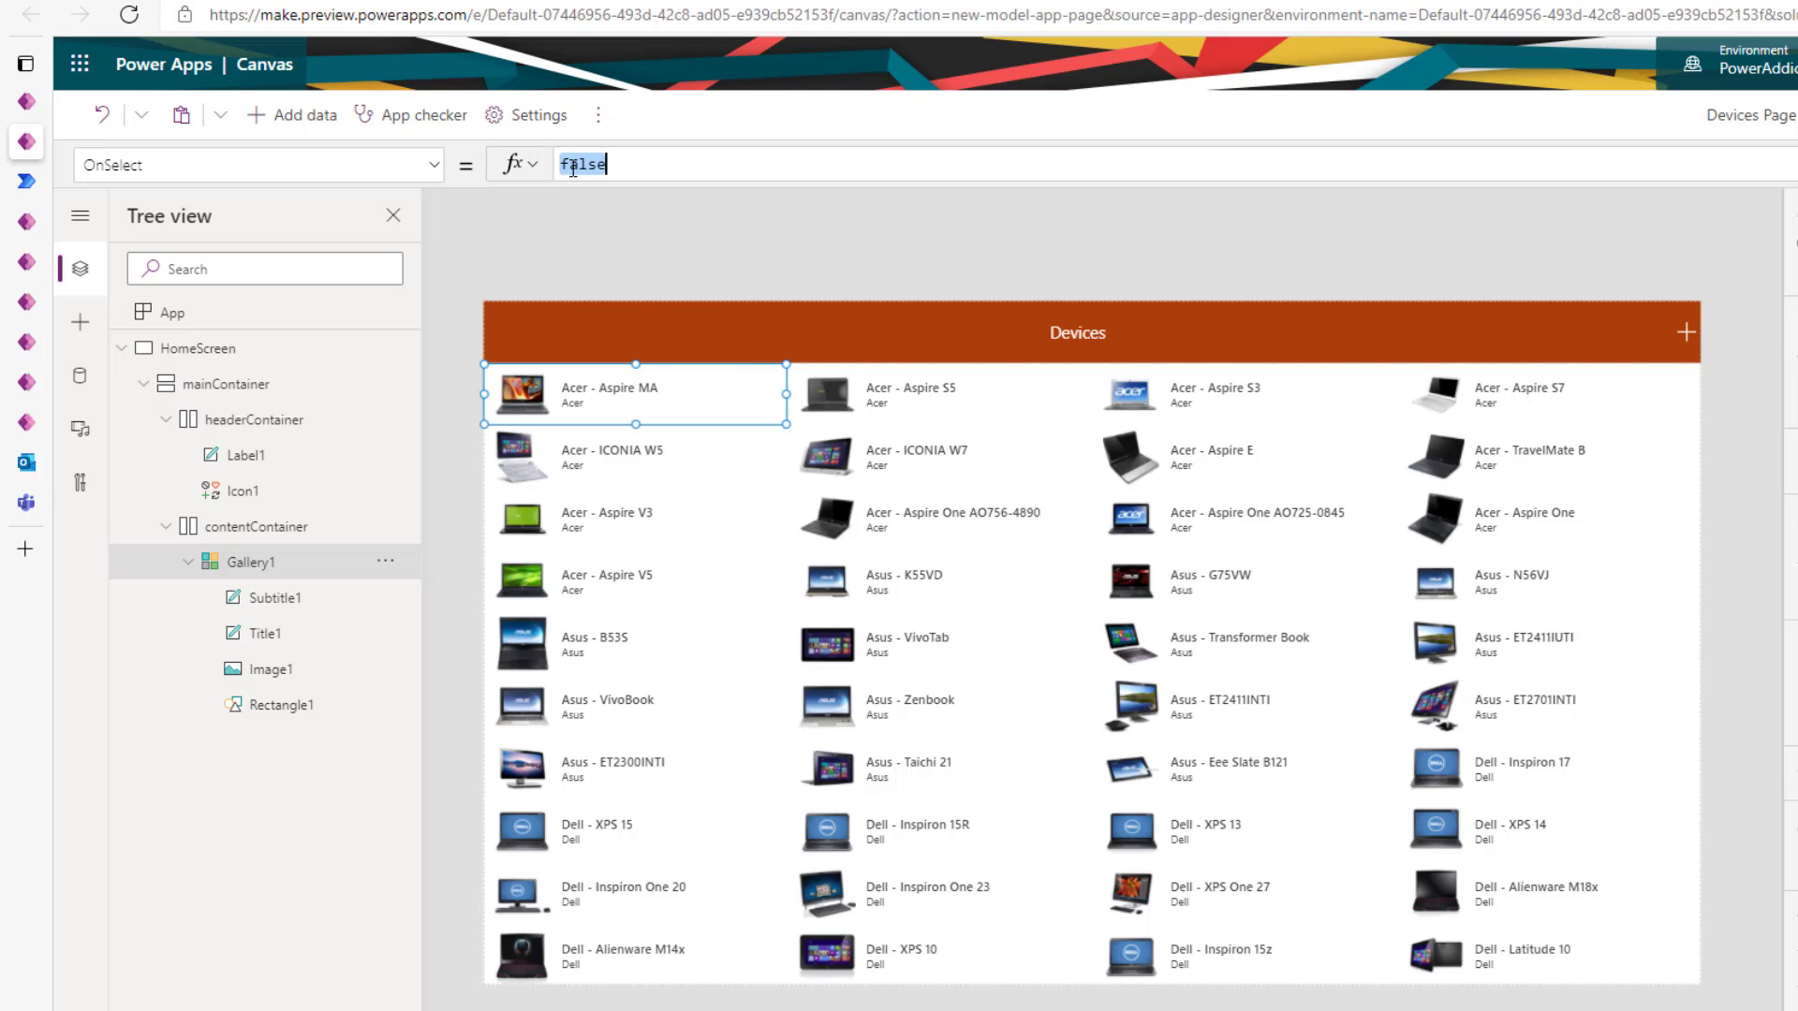
{"action": "type", "text": "Navigate("}
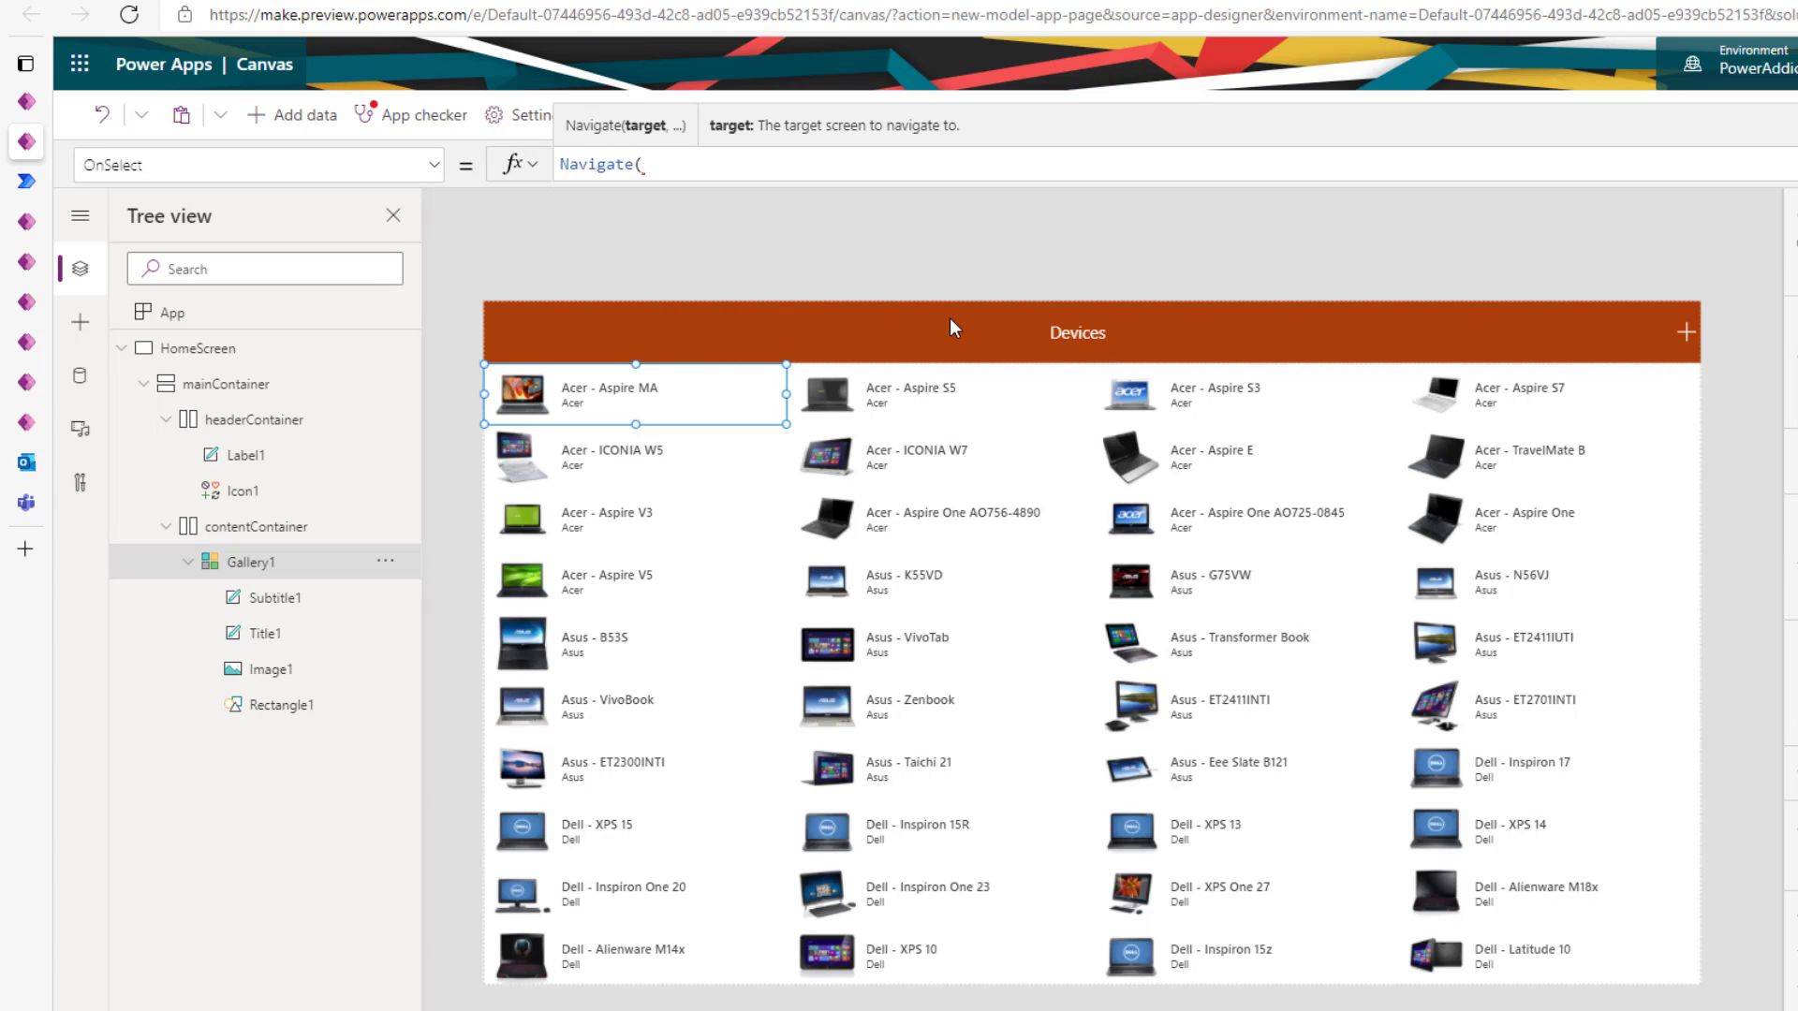
{"action": "type", "text": "thi"}
{"action": "left_click", "coordinate": [638, 204]}
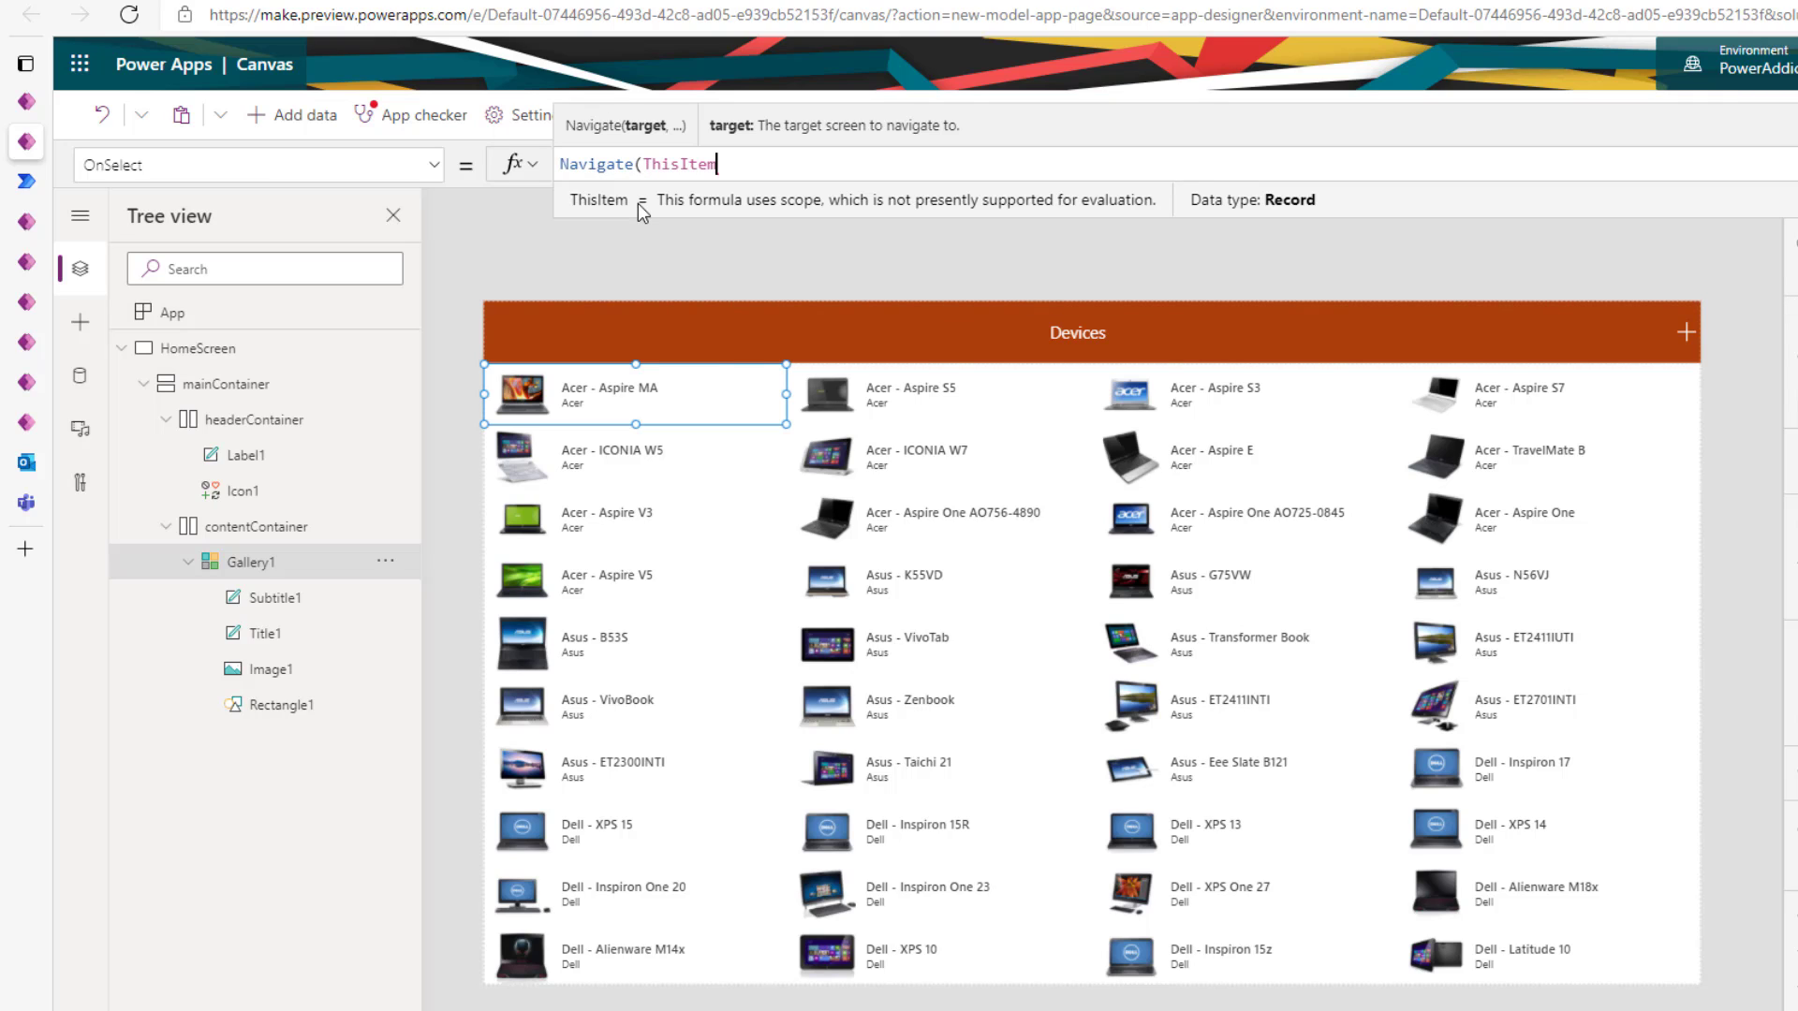
{"action": "type", "text": ")"}
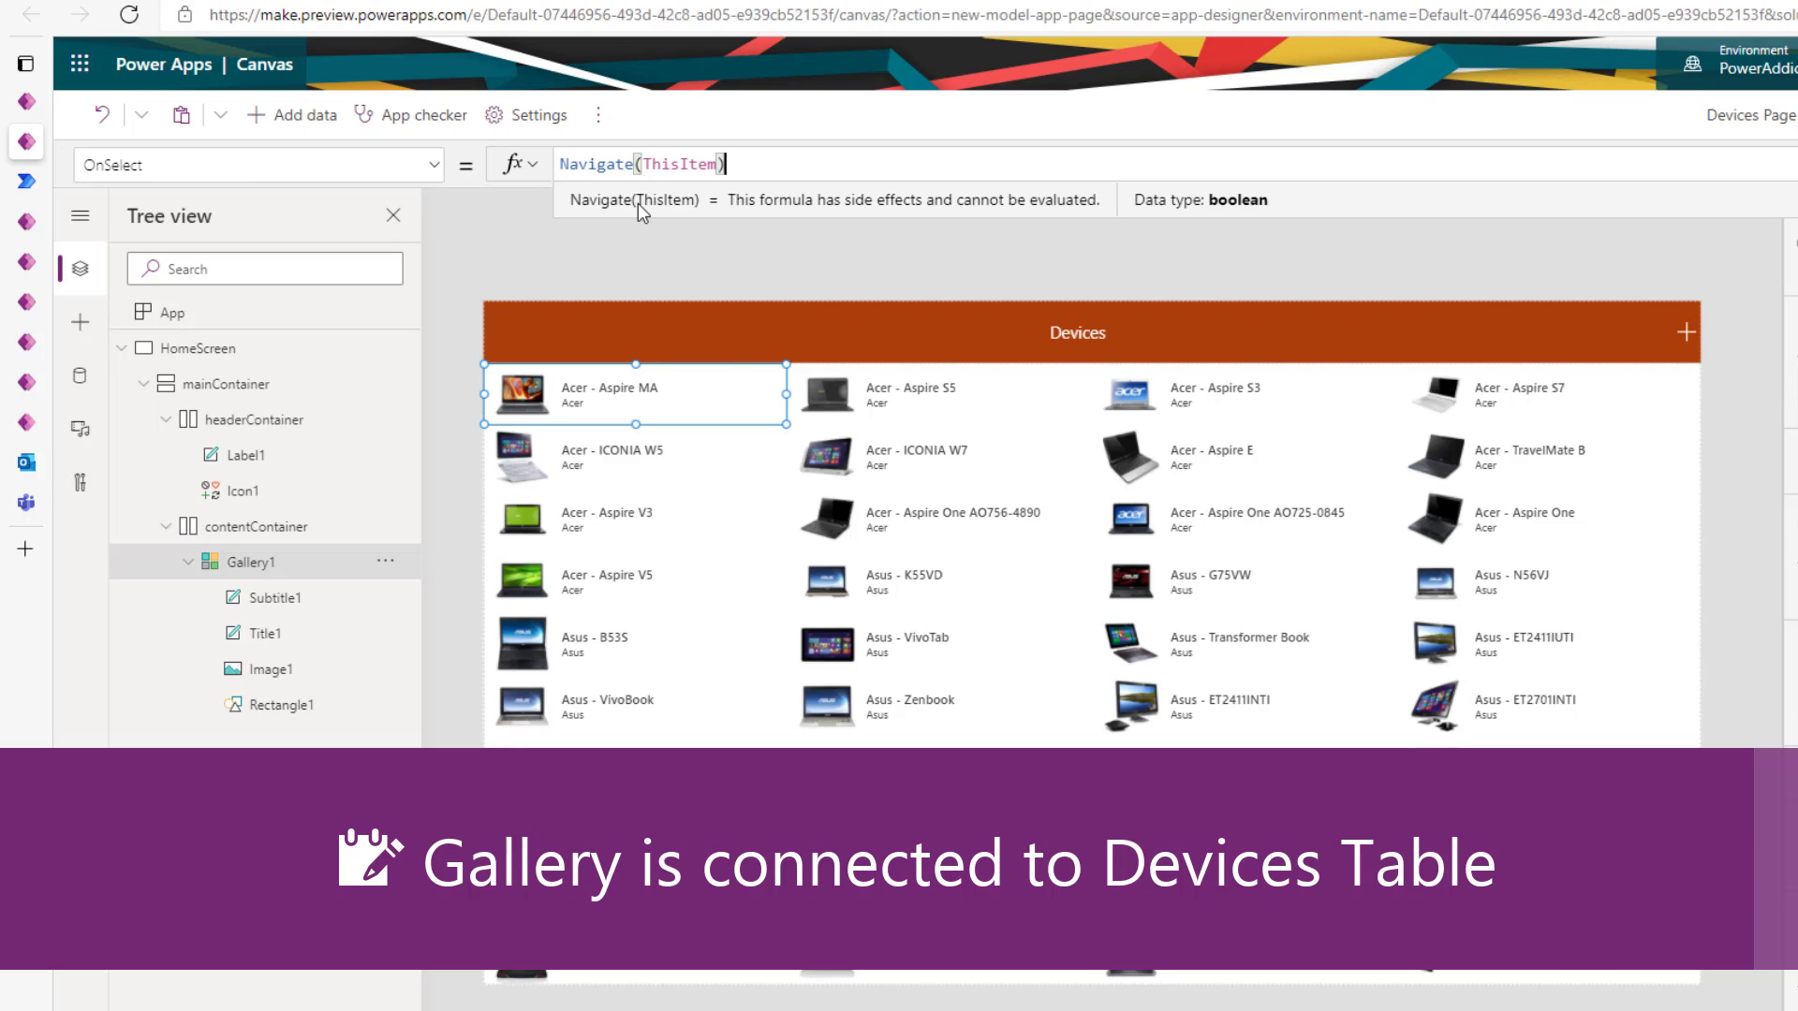
- Display the page's control hierarchy and select HomeScreen
{"action": "left_click", "coordinate": [79, 375]}
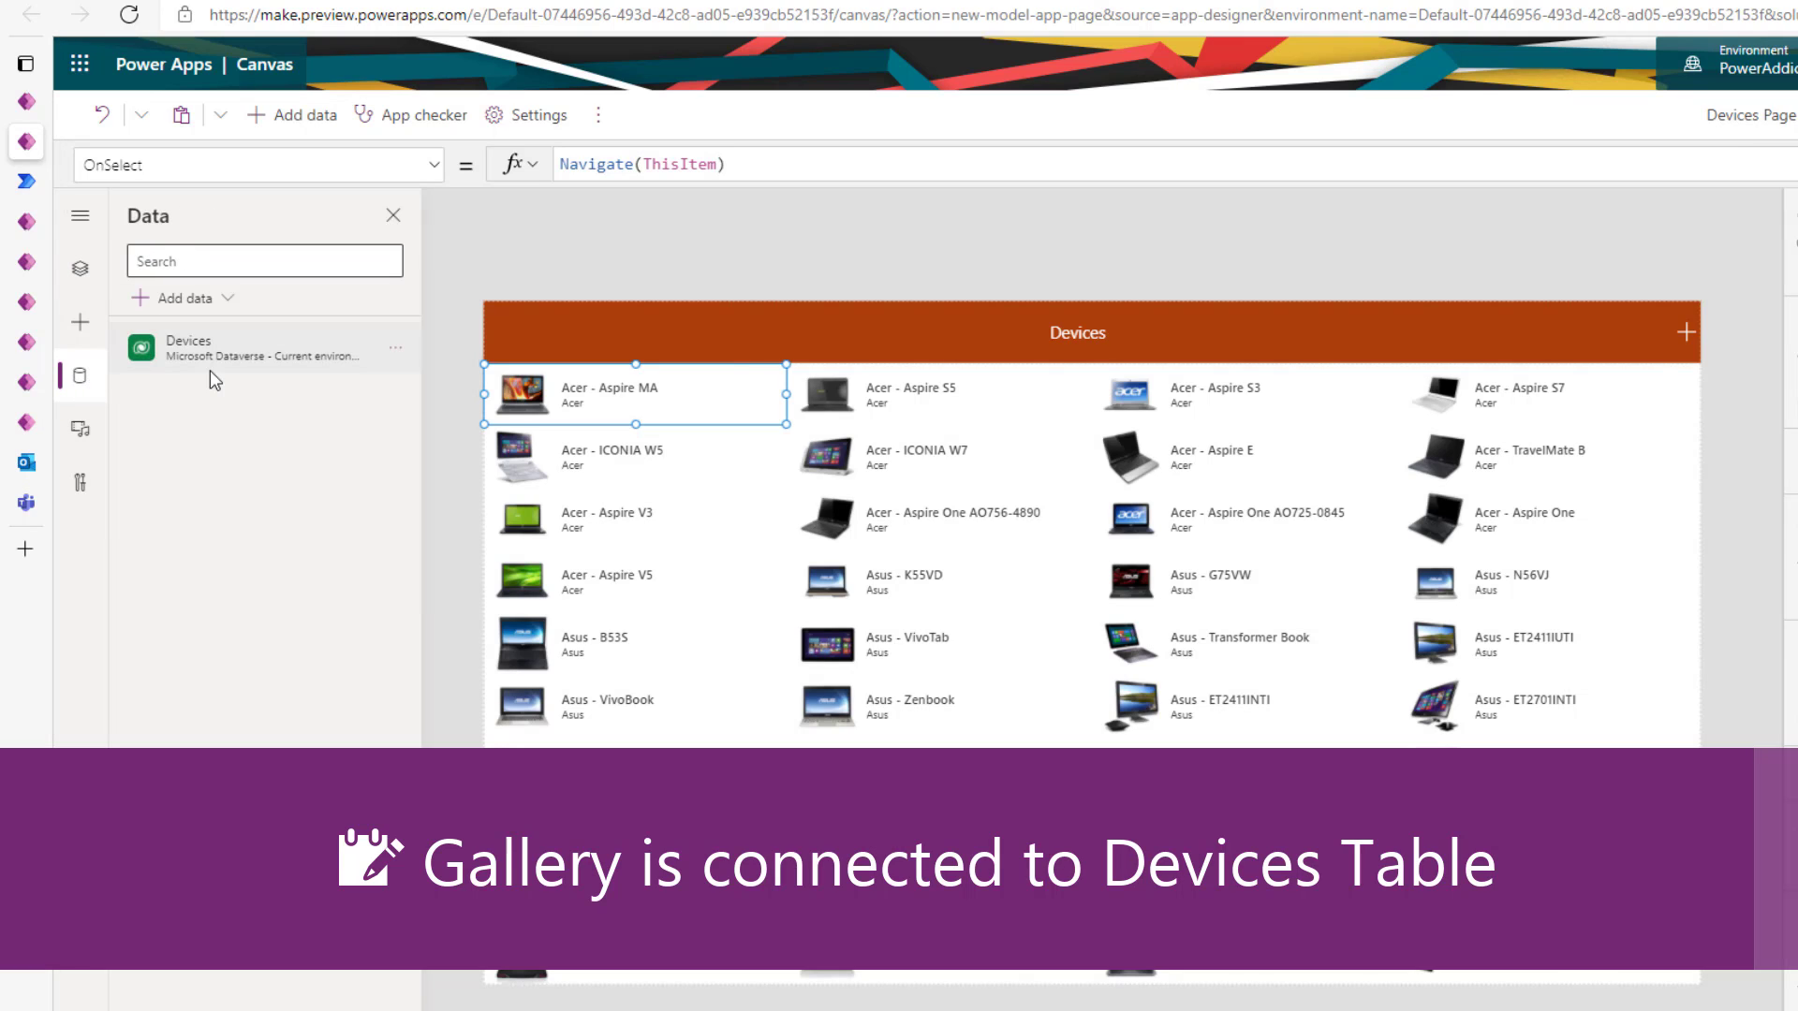
{"action": "mouse_move", "coordinate": [210, 367]}
{"action": "left_click", "coordinate": [80, 268]}
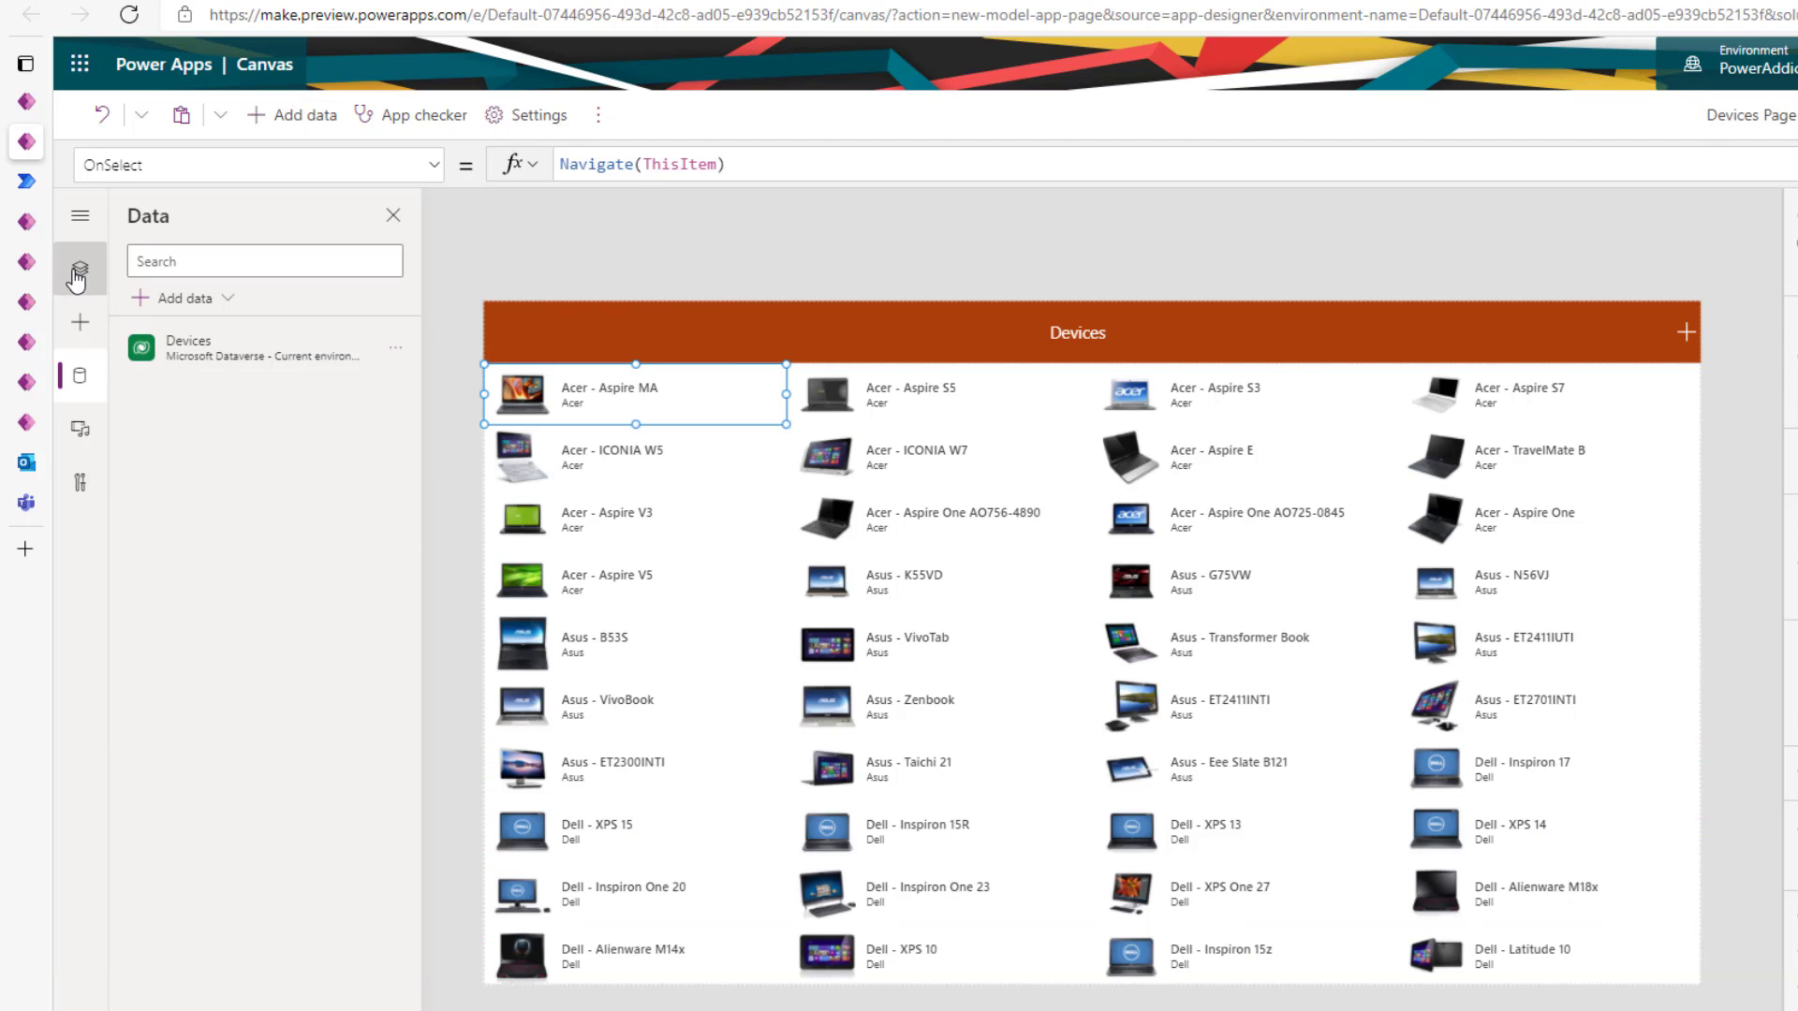
{"action": "left_click", "coordinate": [188, 352]}
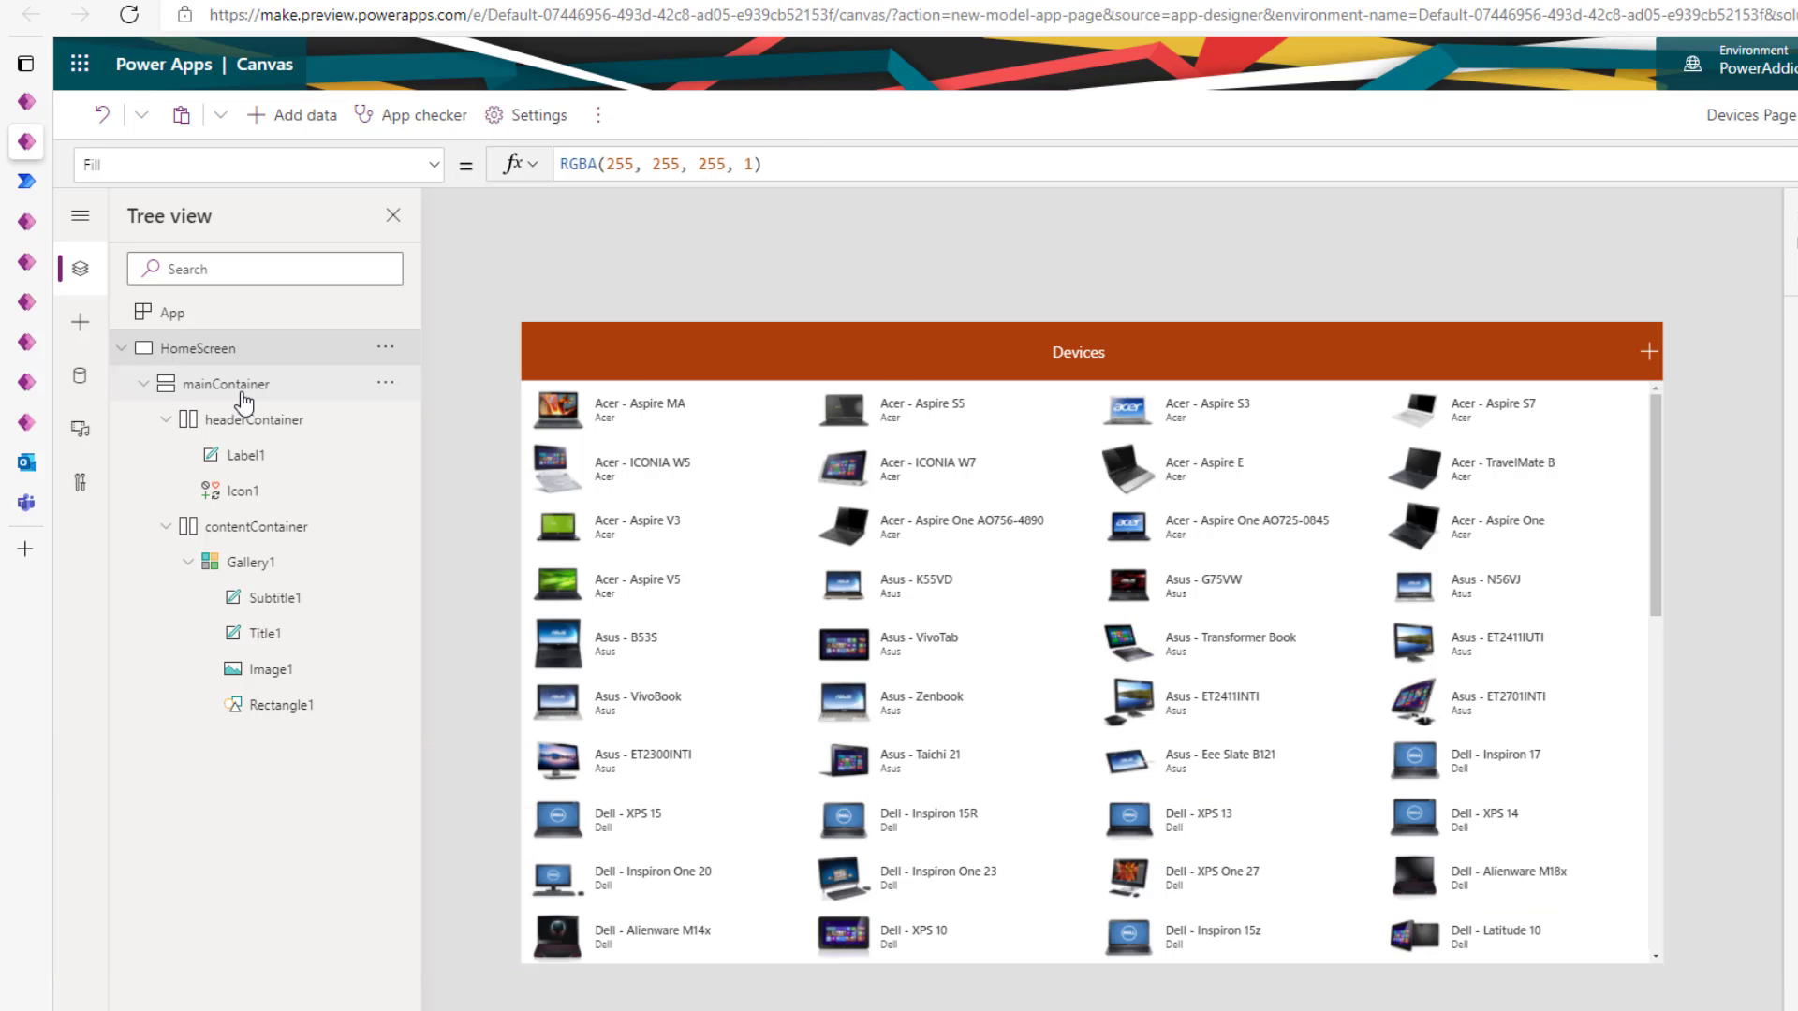
- Turn on Enable multiple screens in the page's Display settings
{"action": "left_click", "coordinate": [524, 114]}
{"action": "left_click", "coordinate": [645, 439]}
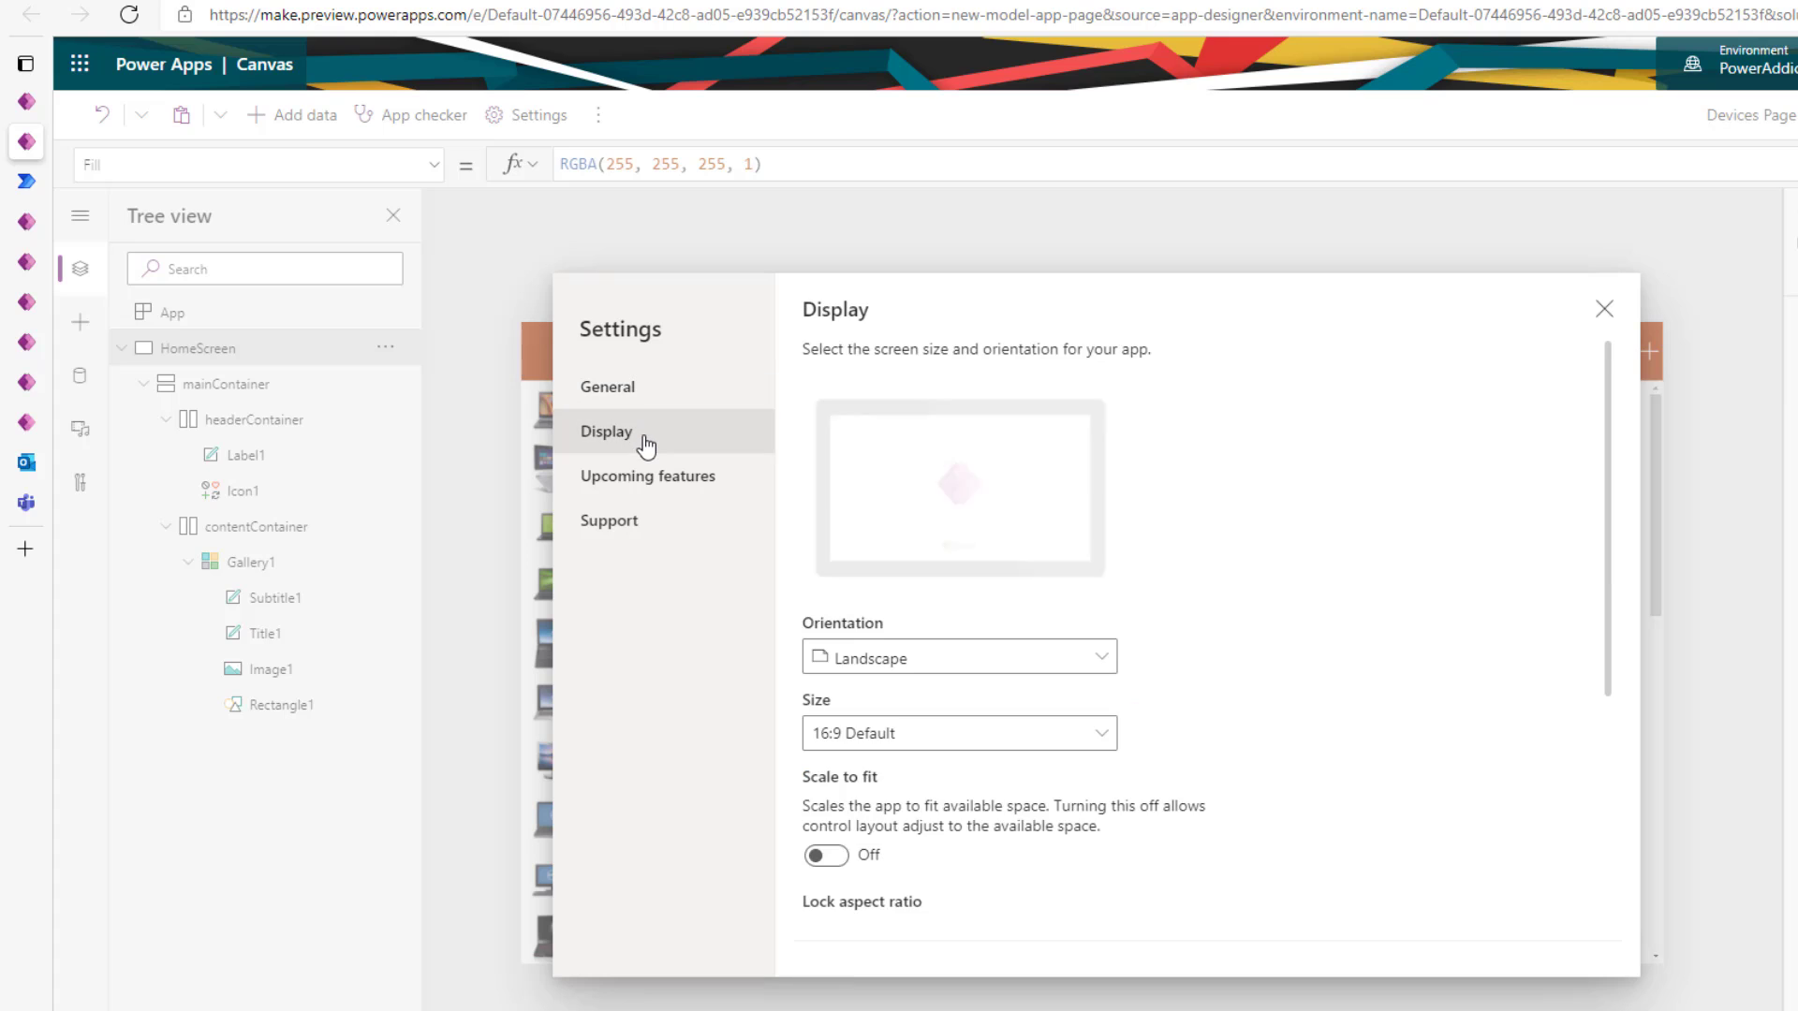
{"action": "scroll", "coordinate": [852, 796], "scroll_direction": "down", "scroll_amount": 4}
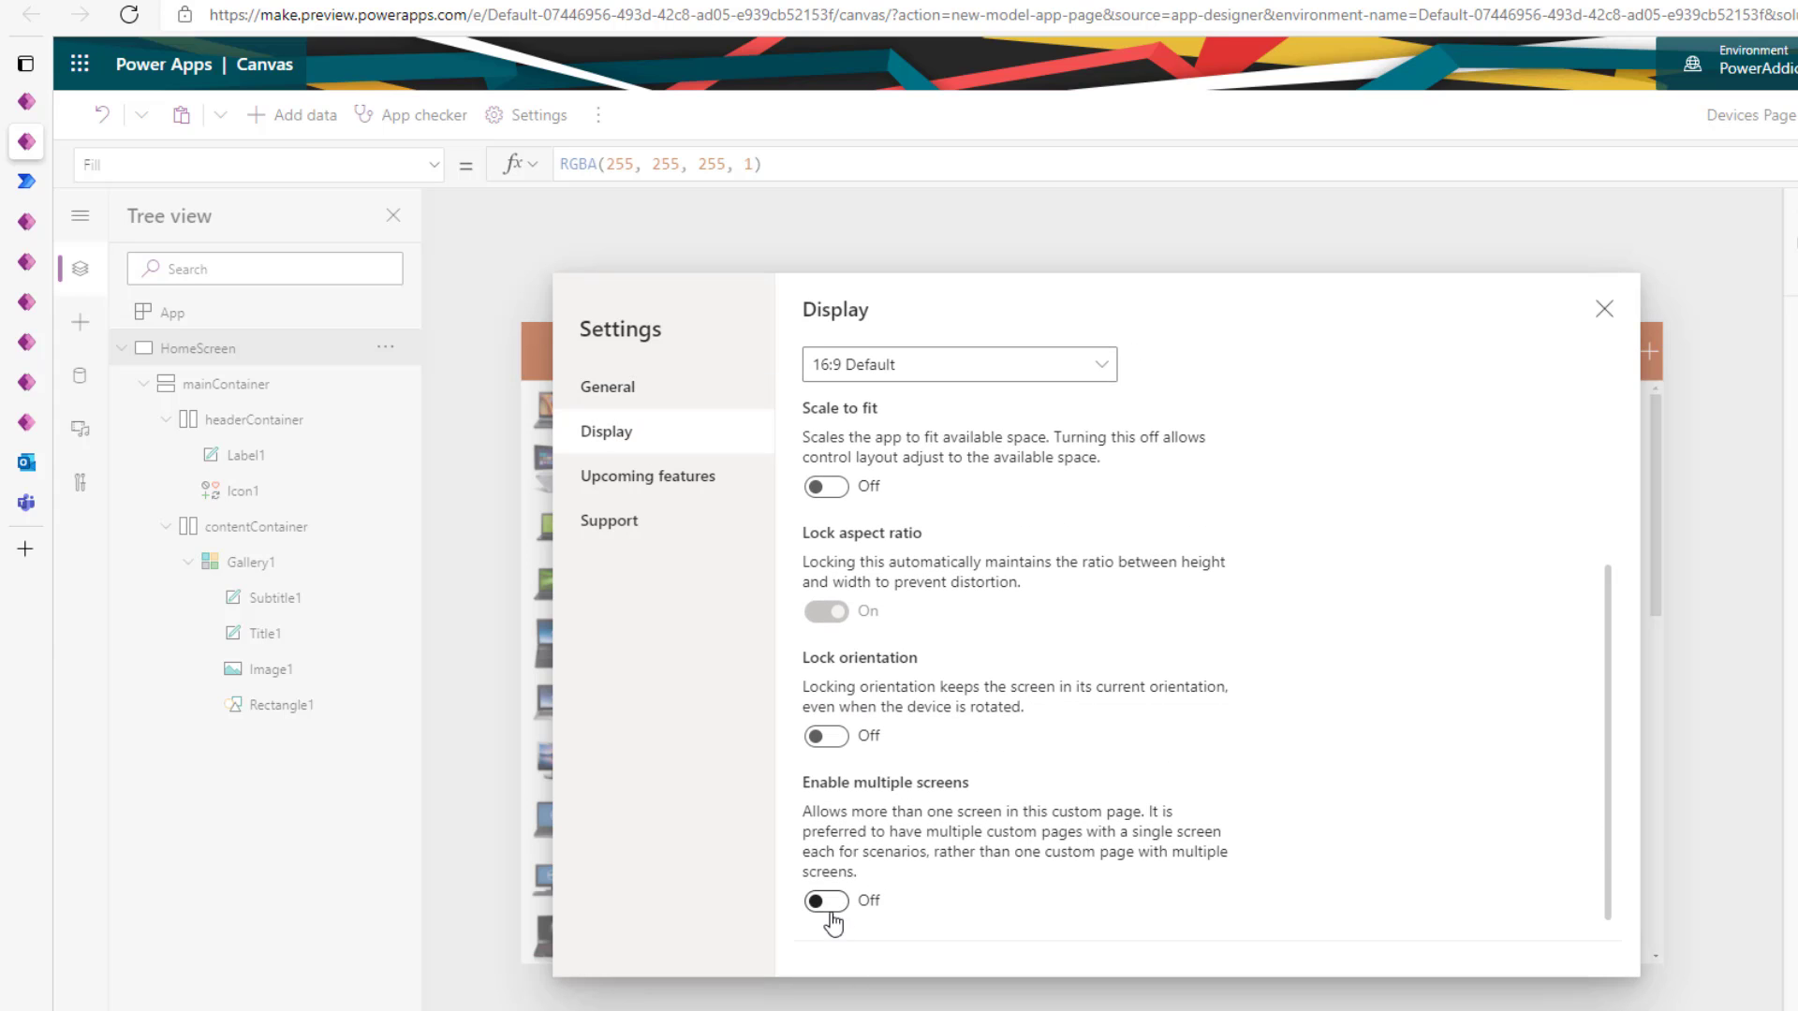
{"action": "left_click", "coordinate": [824, 902]}
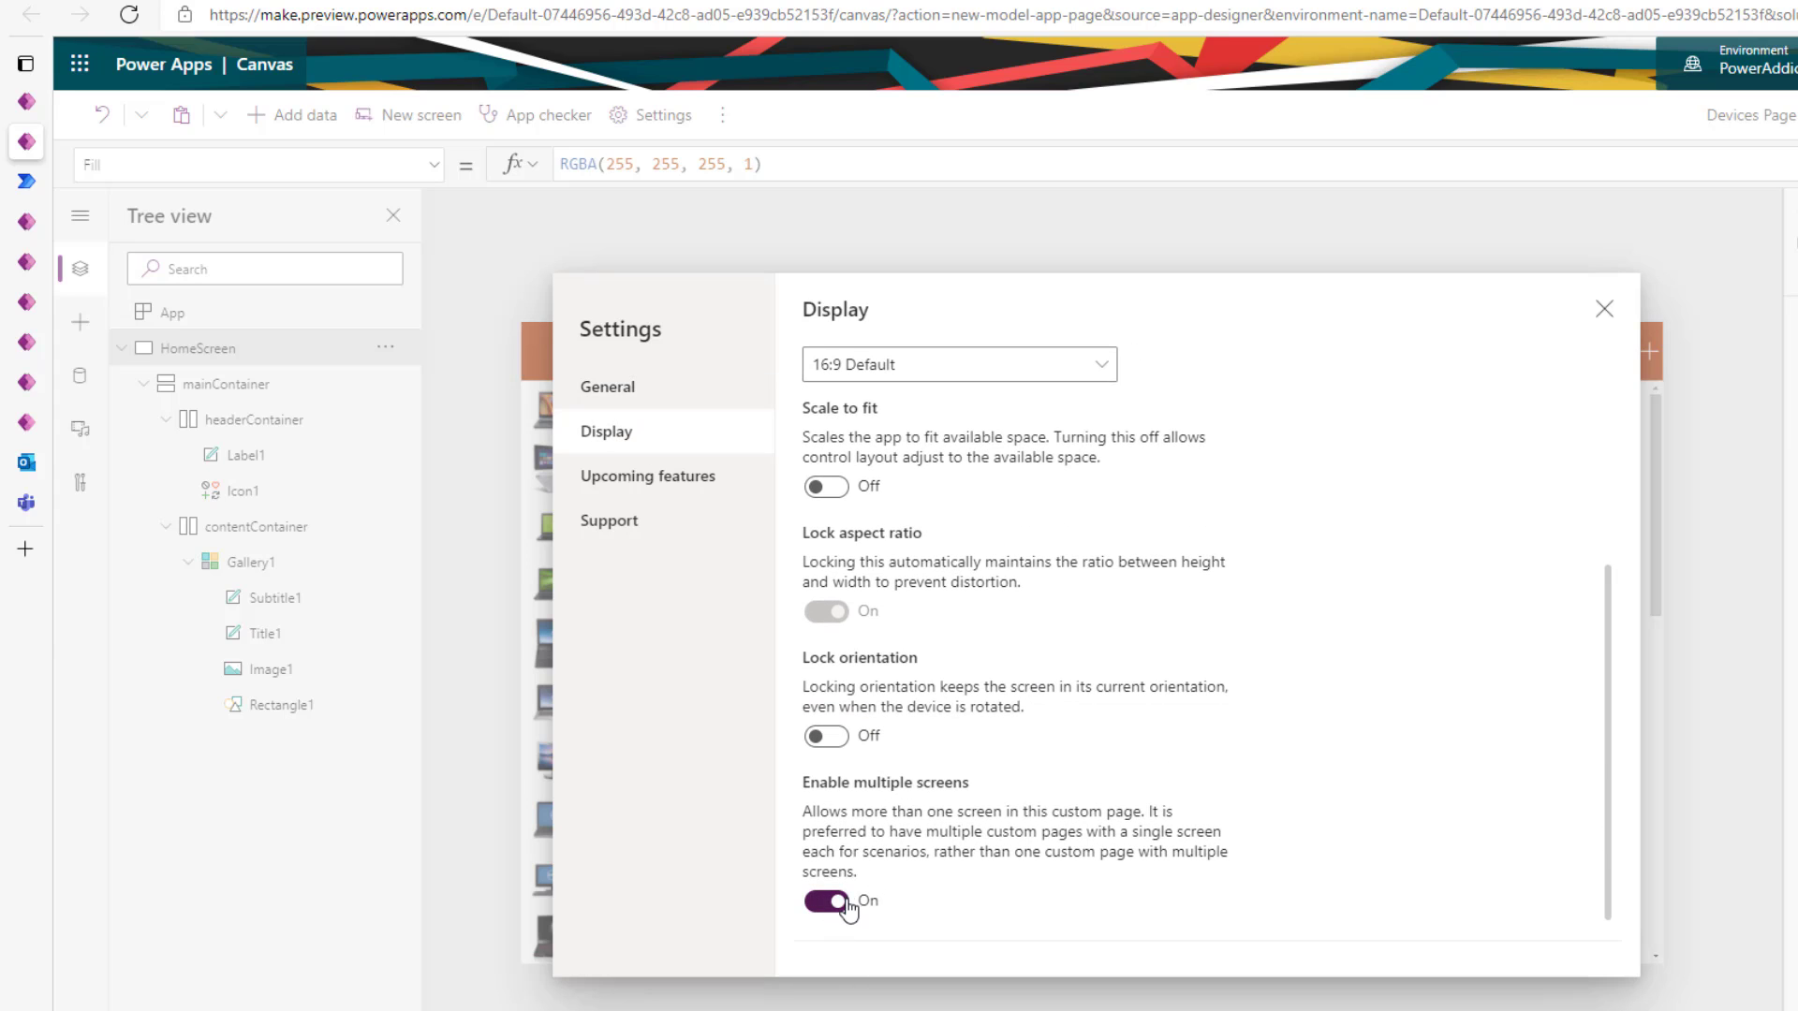
{"action": "left_click", "coordinate": [1602, 312]}
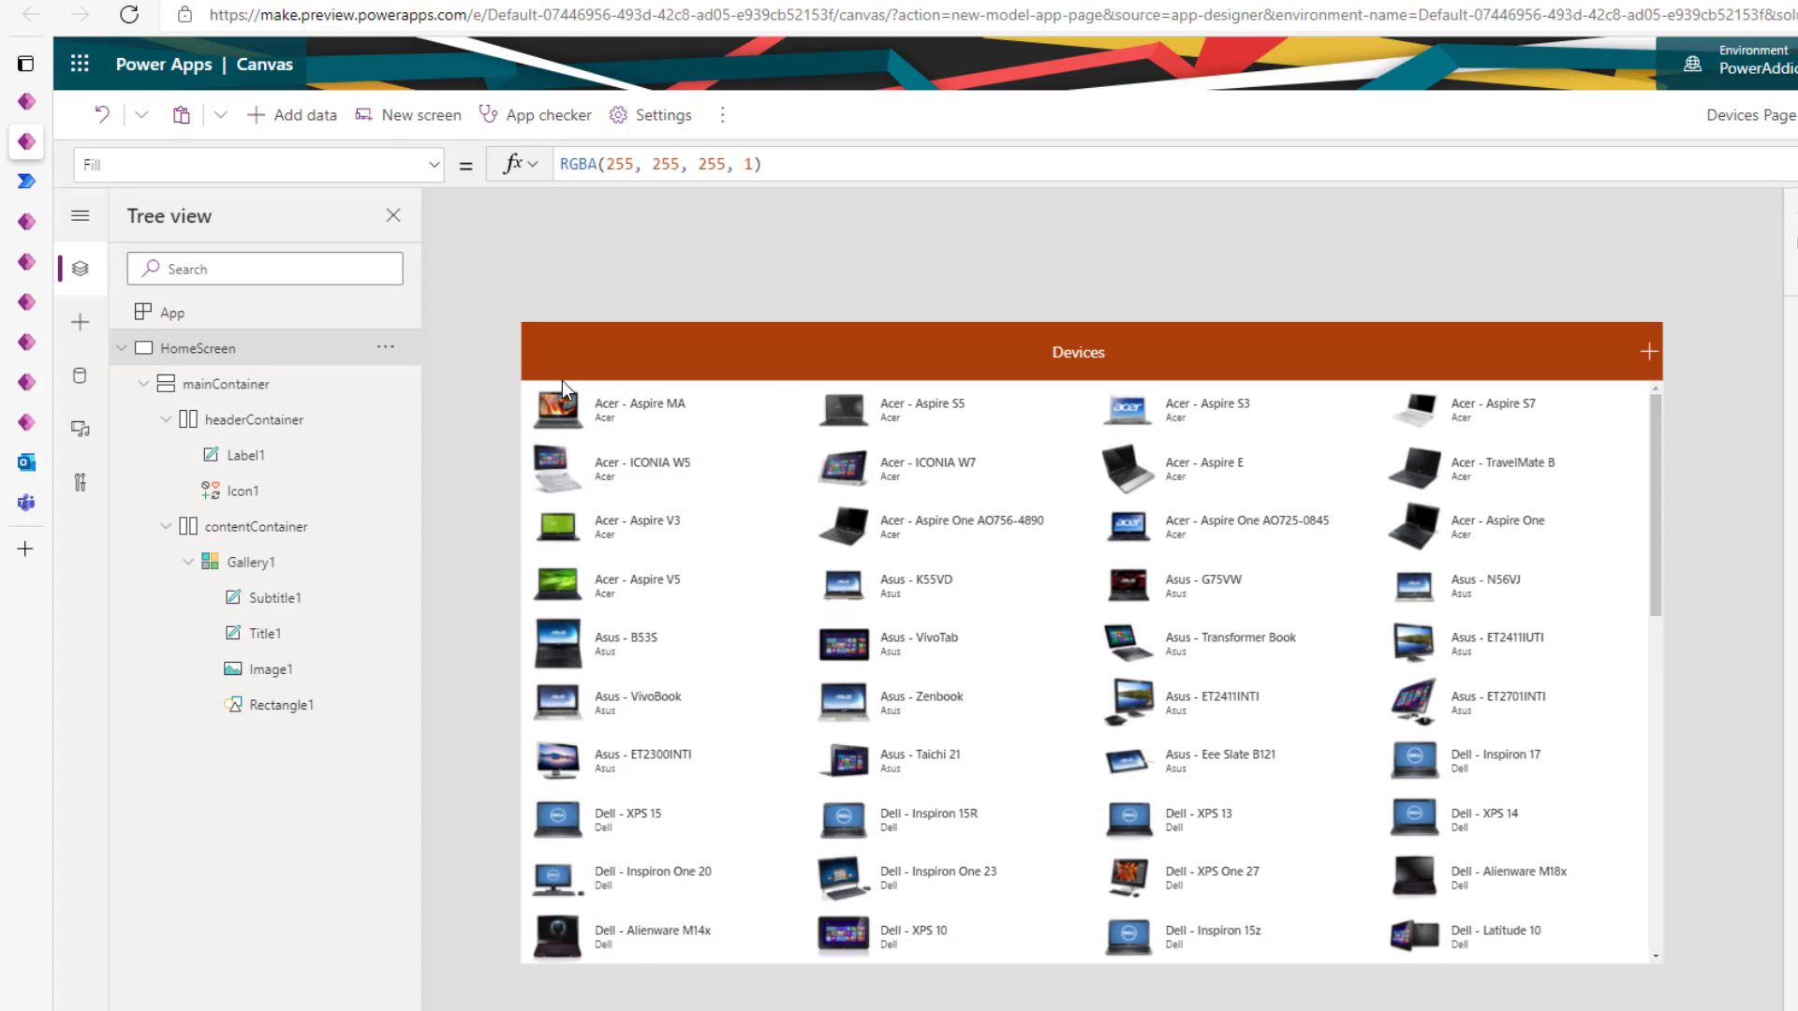
- Add a blank Screen2, glance at the Scenarios templates, and return to HomeScreen
{"action": "left_click", "coordinate": [388, 126]}
{"action": "left_click", "coordinate": [457, 261]}
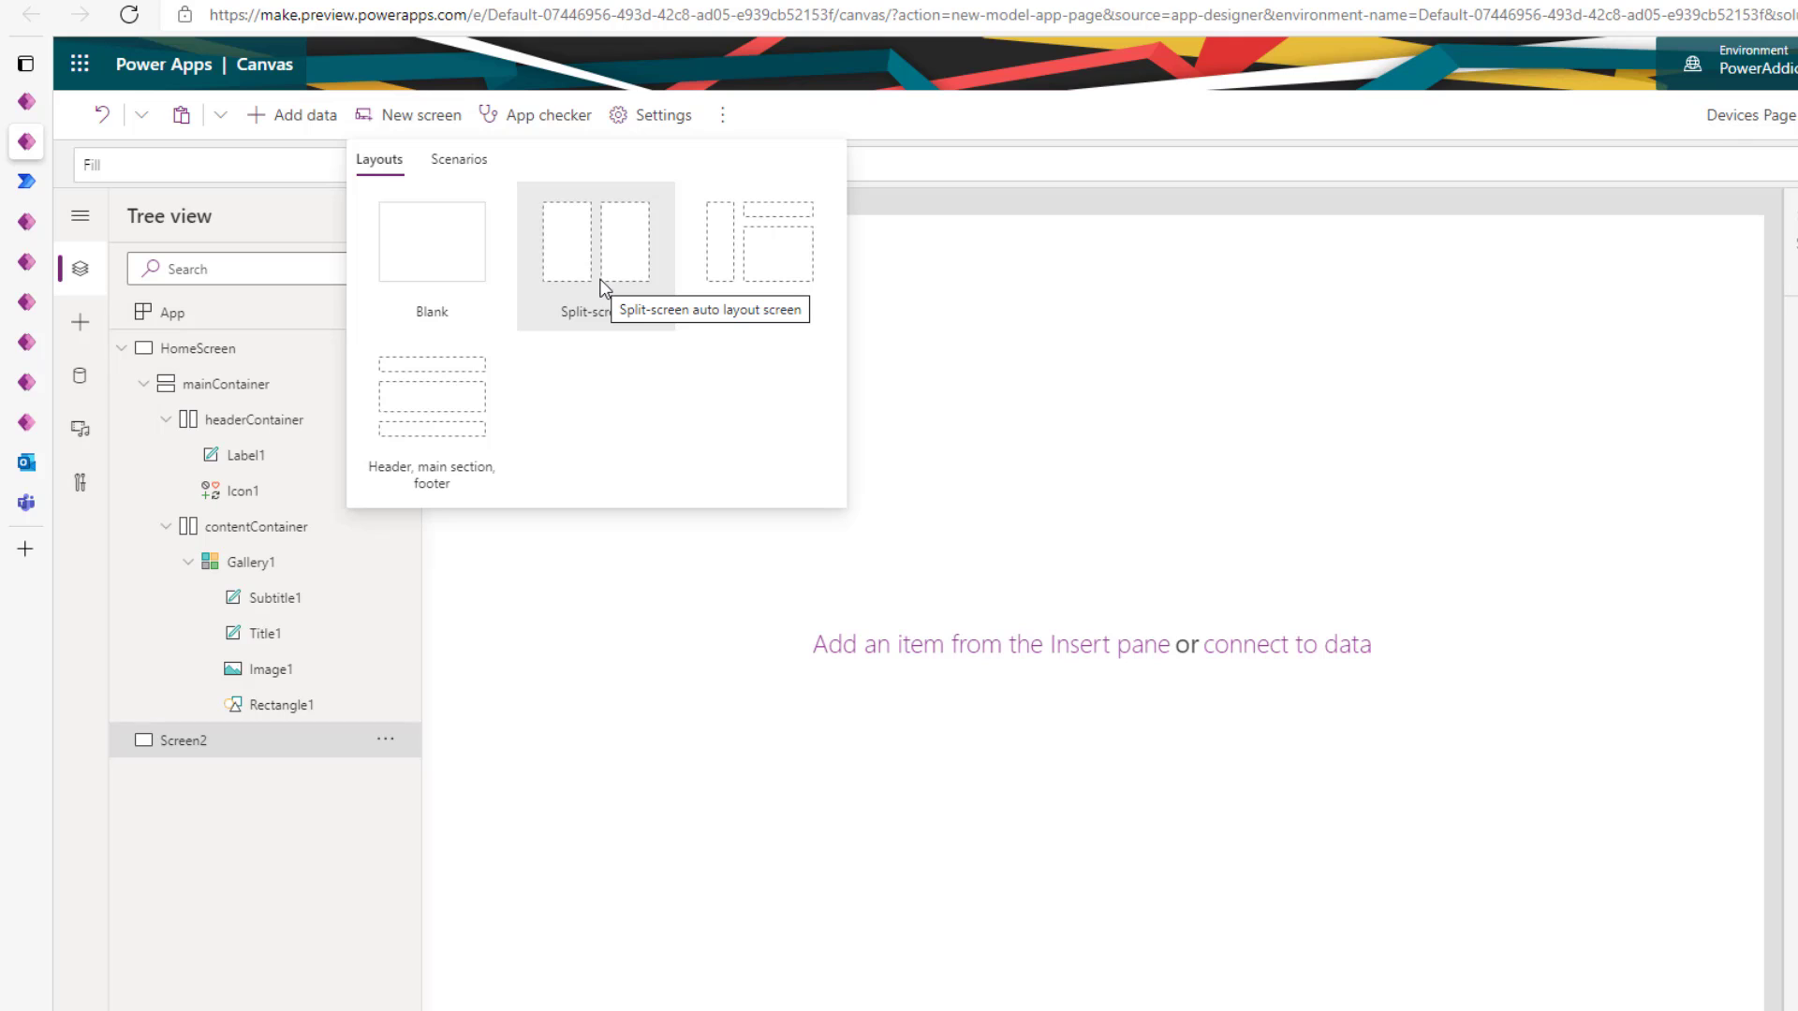
{"action": "left_click", "coordinate": [468, 161]}
{"action": "scroll", "coordinate": [614, 445], "scroll_direction": "down", "scroll_amount": 1}
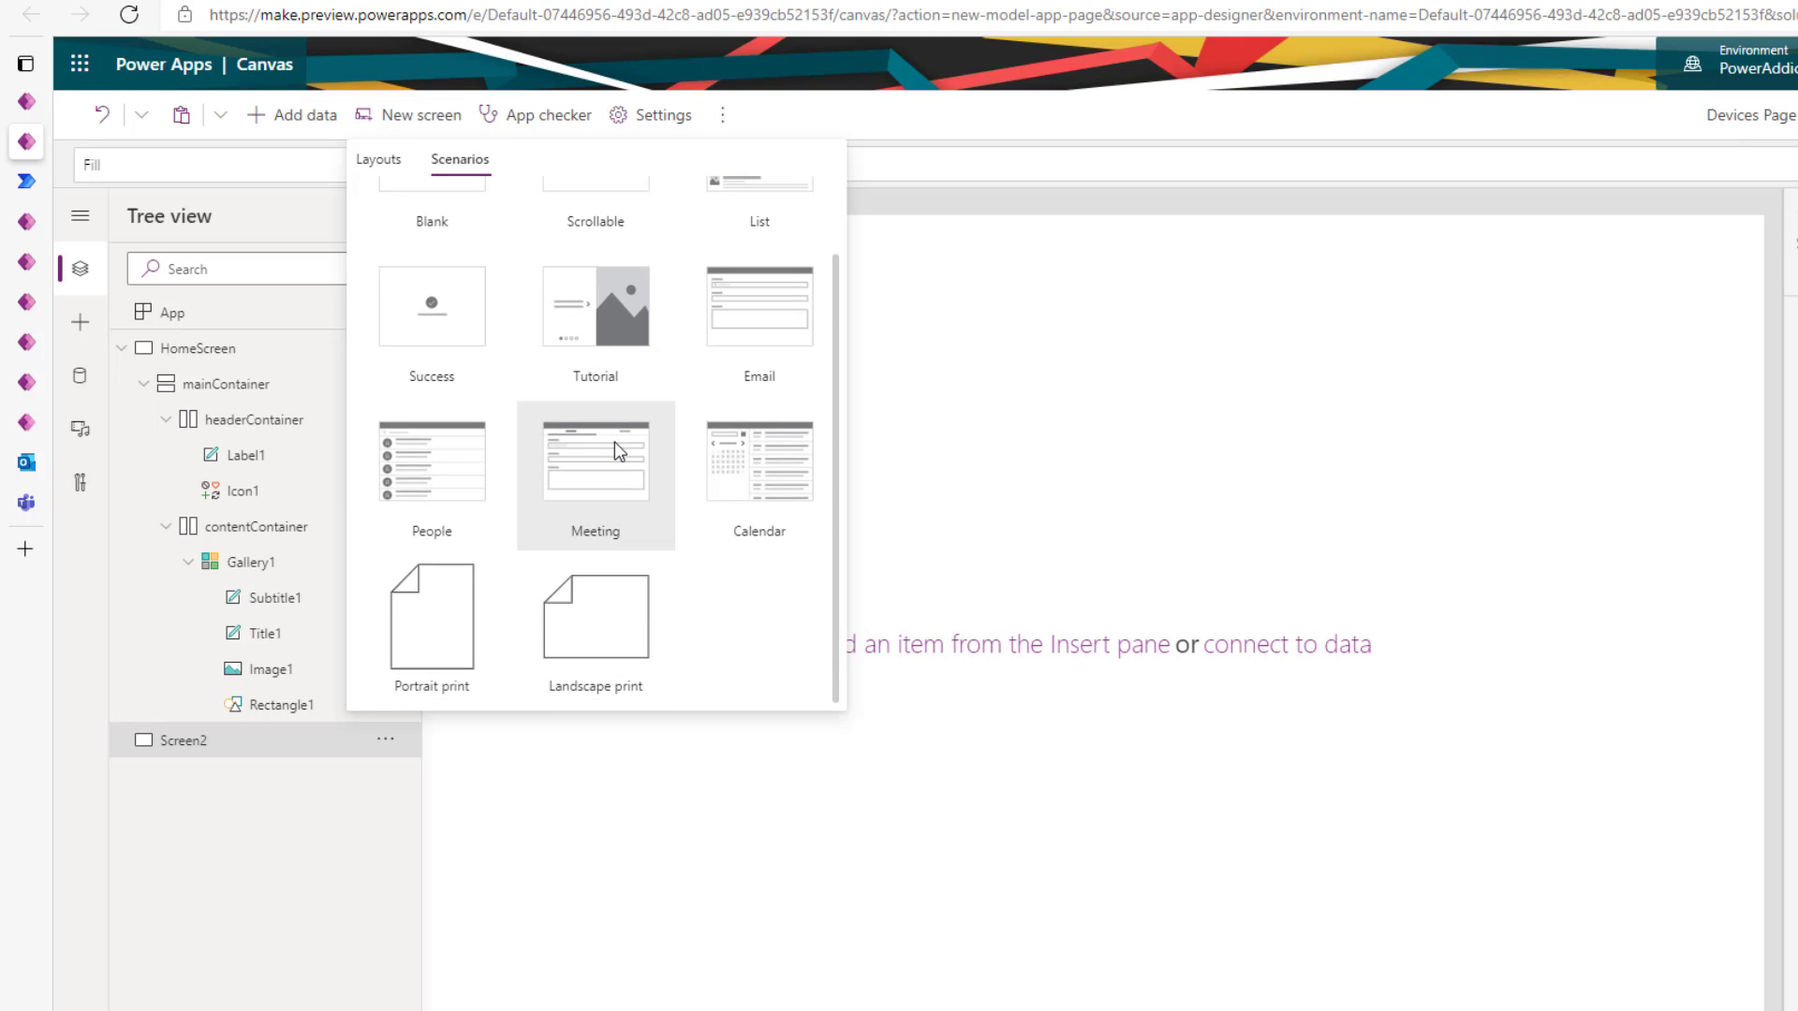
{"action": "scroll", "coordinate": [615, 445], "scroll_direction": "up", "scroll_amount": 1}
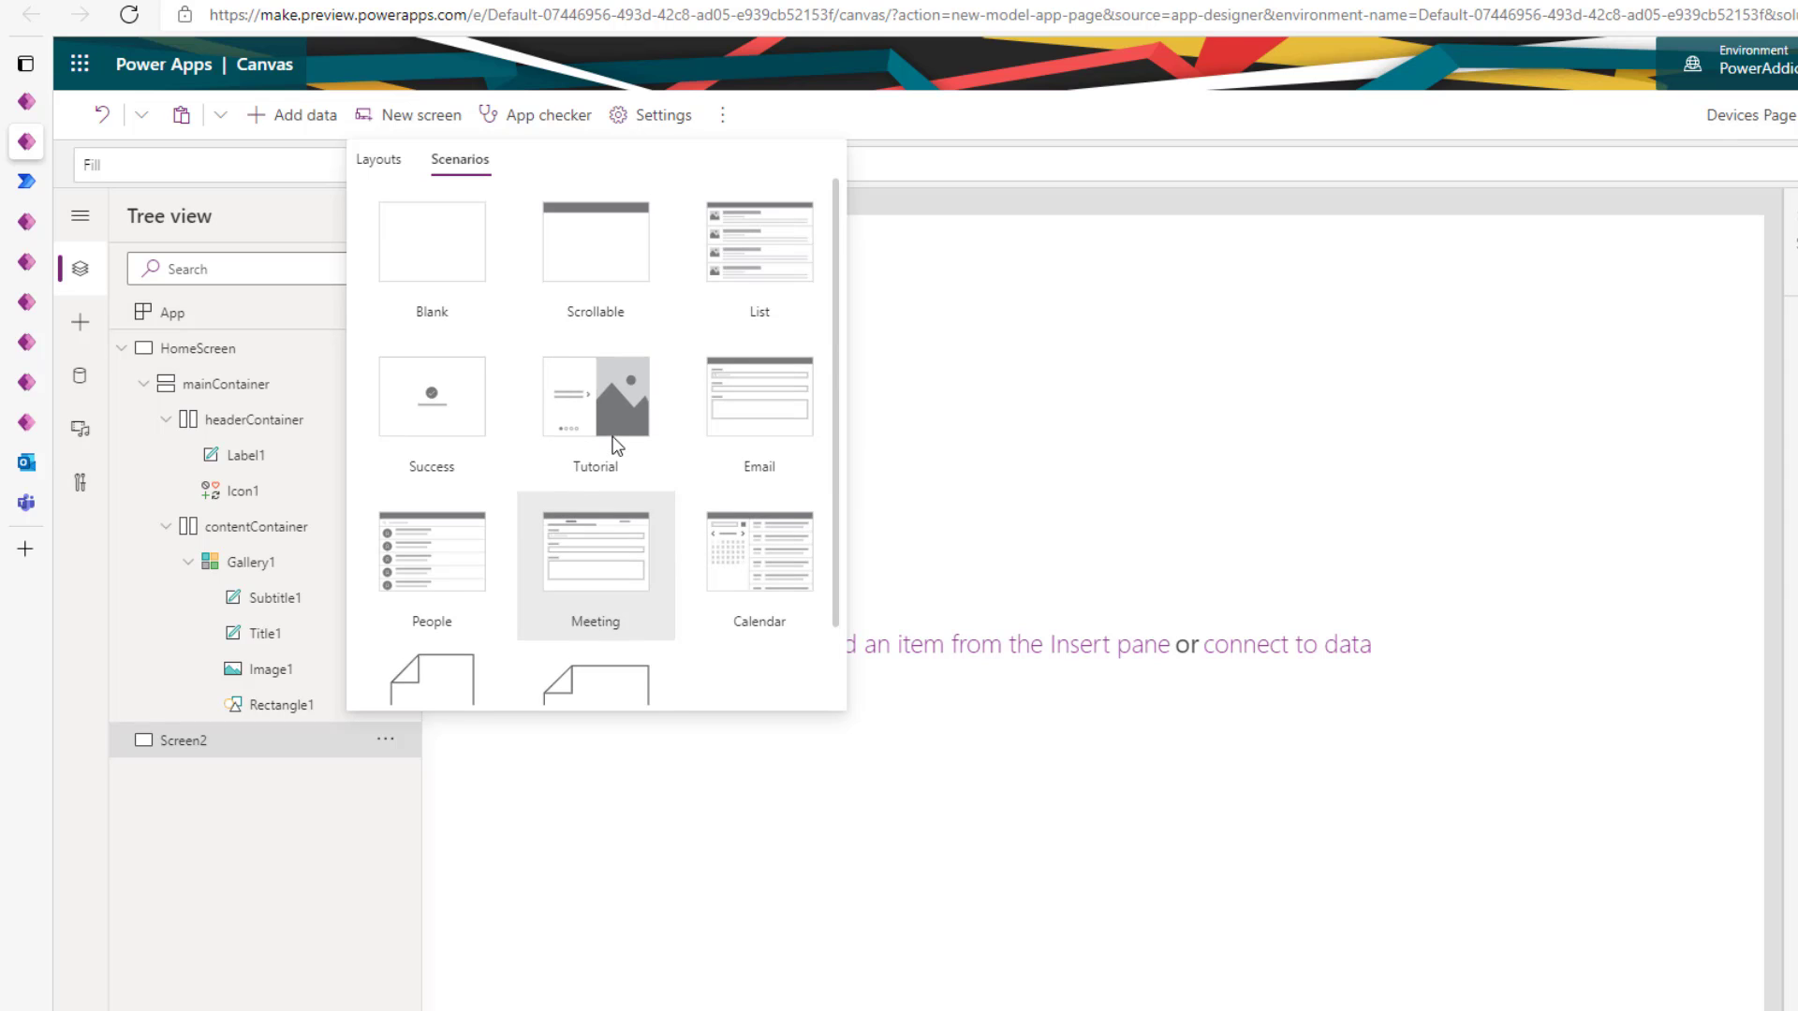
{"action": "left_click", "coordinate": [375, 161]}
{"action": "left_click", "coordinate": [301, 362]}
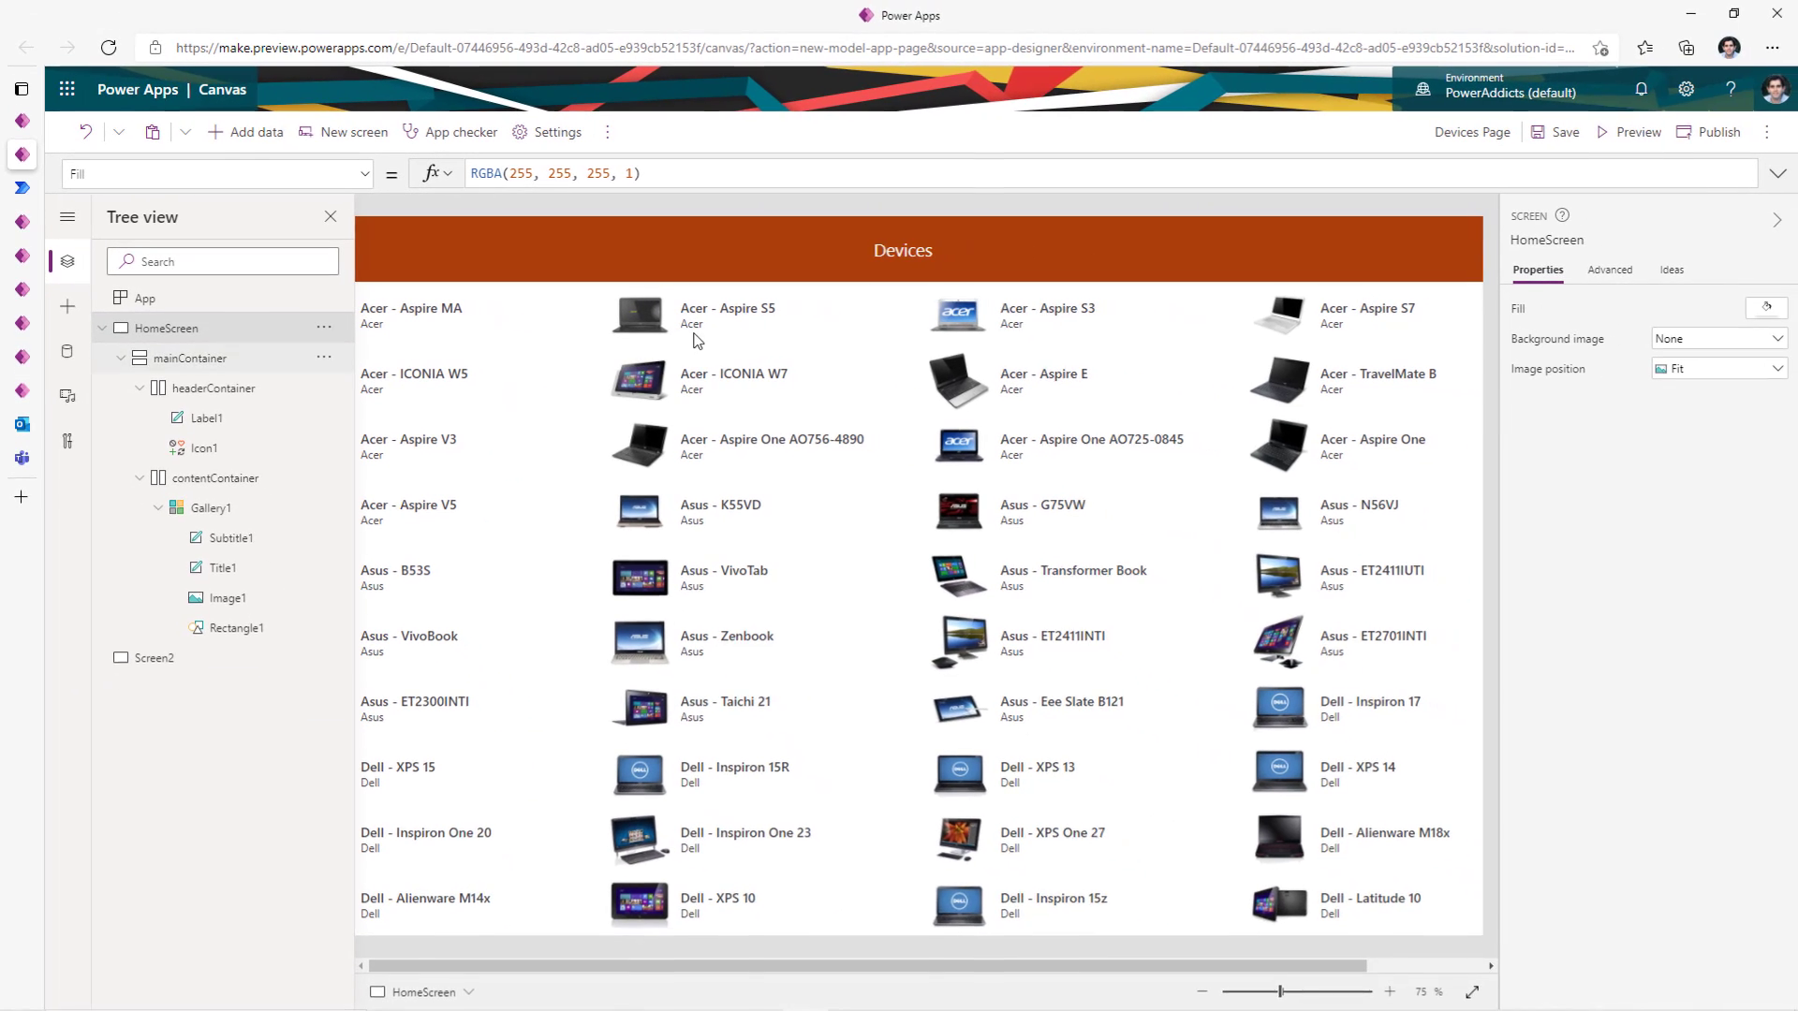
- Publish the custom page, saving it to the cloud as Devices Page
{"action": "left_click", "coordinate": [1696, 136]}
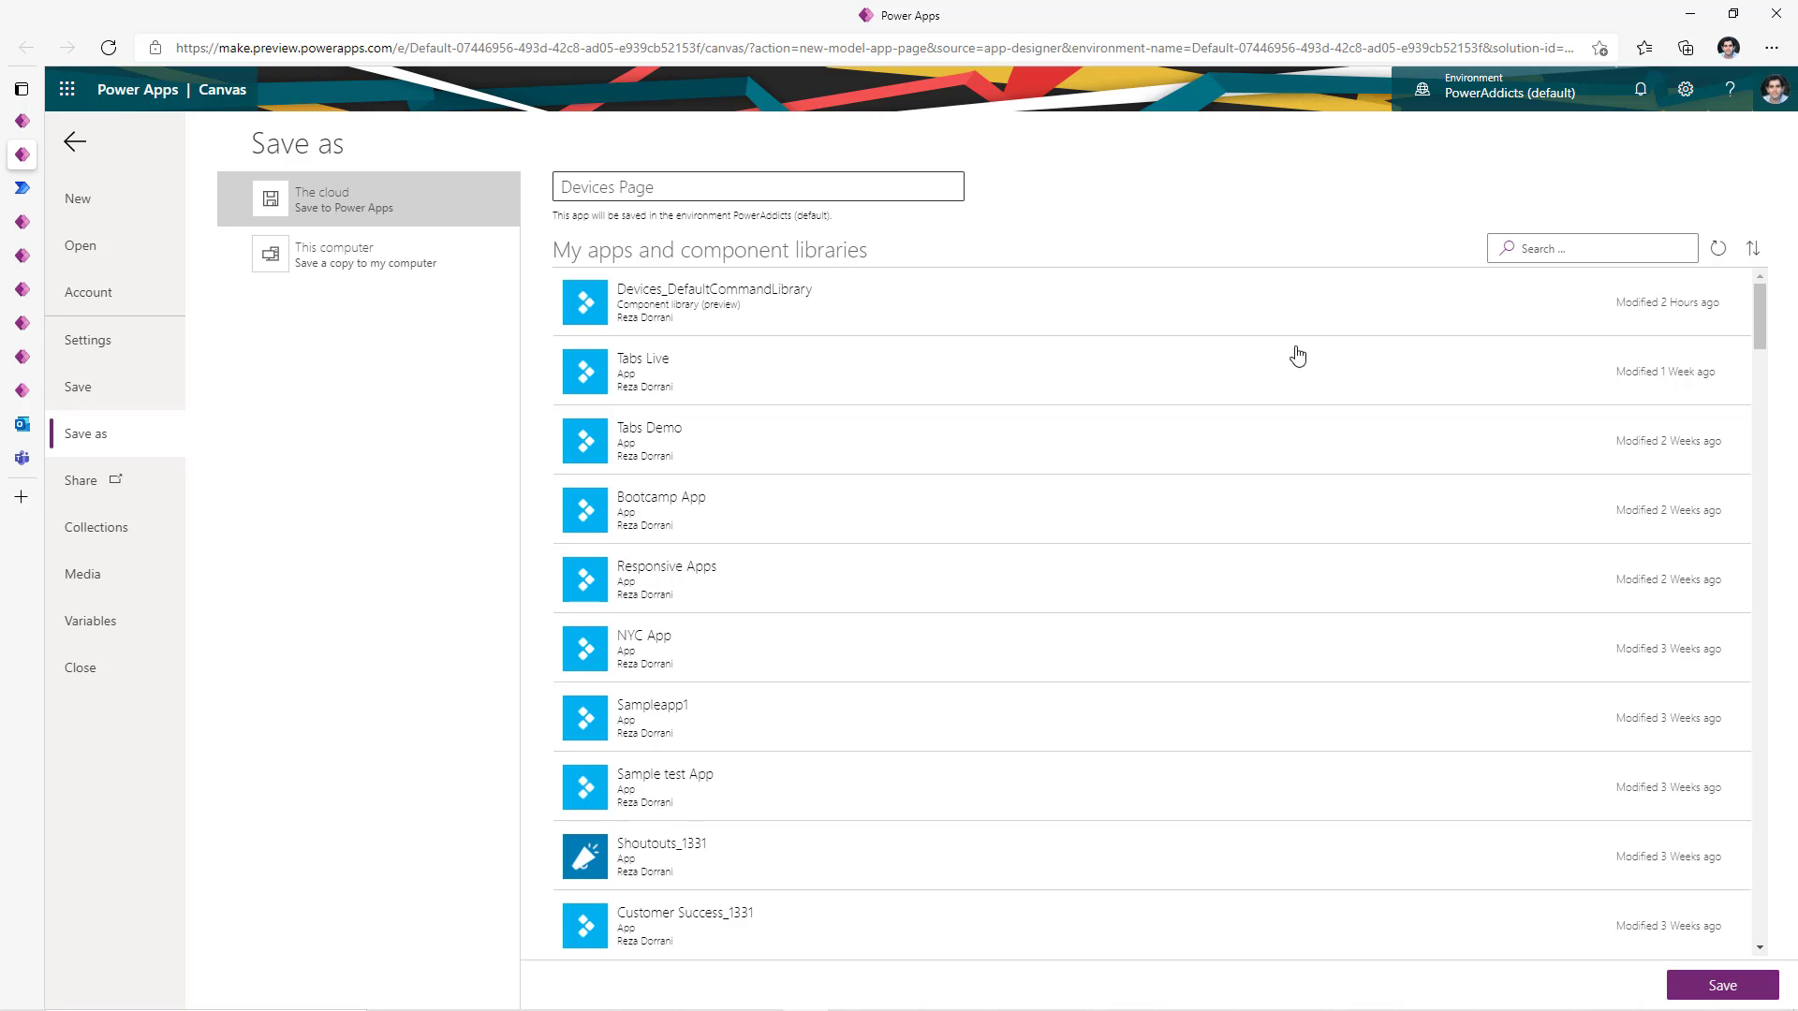
{"action": "left_click", "coordinate": [1722, 986]}
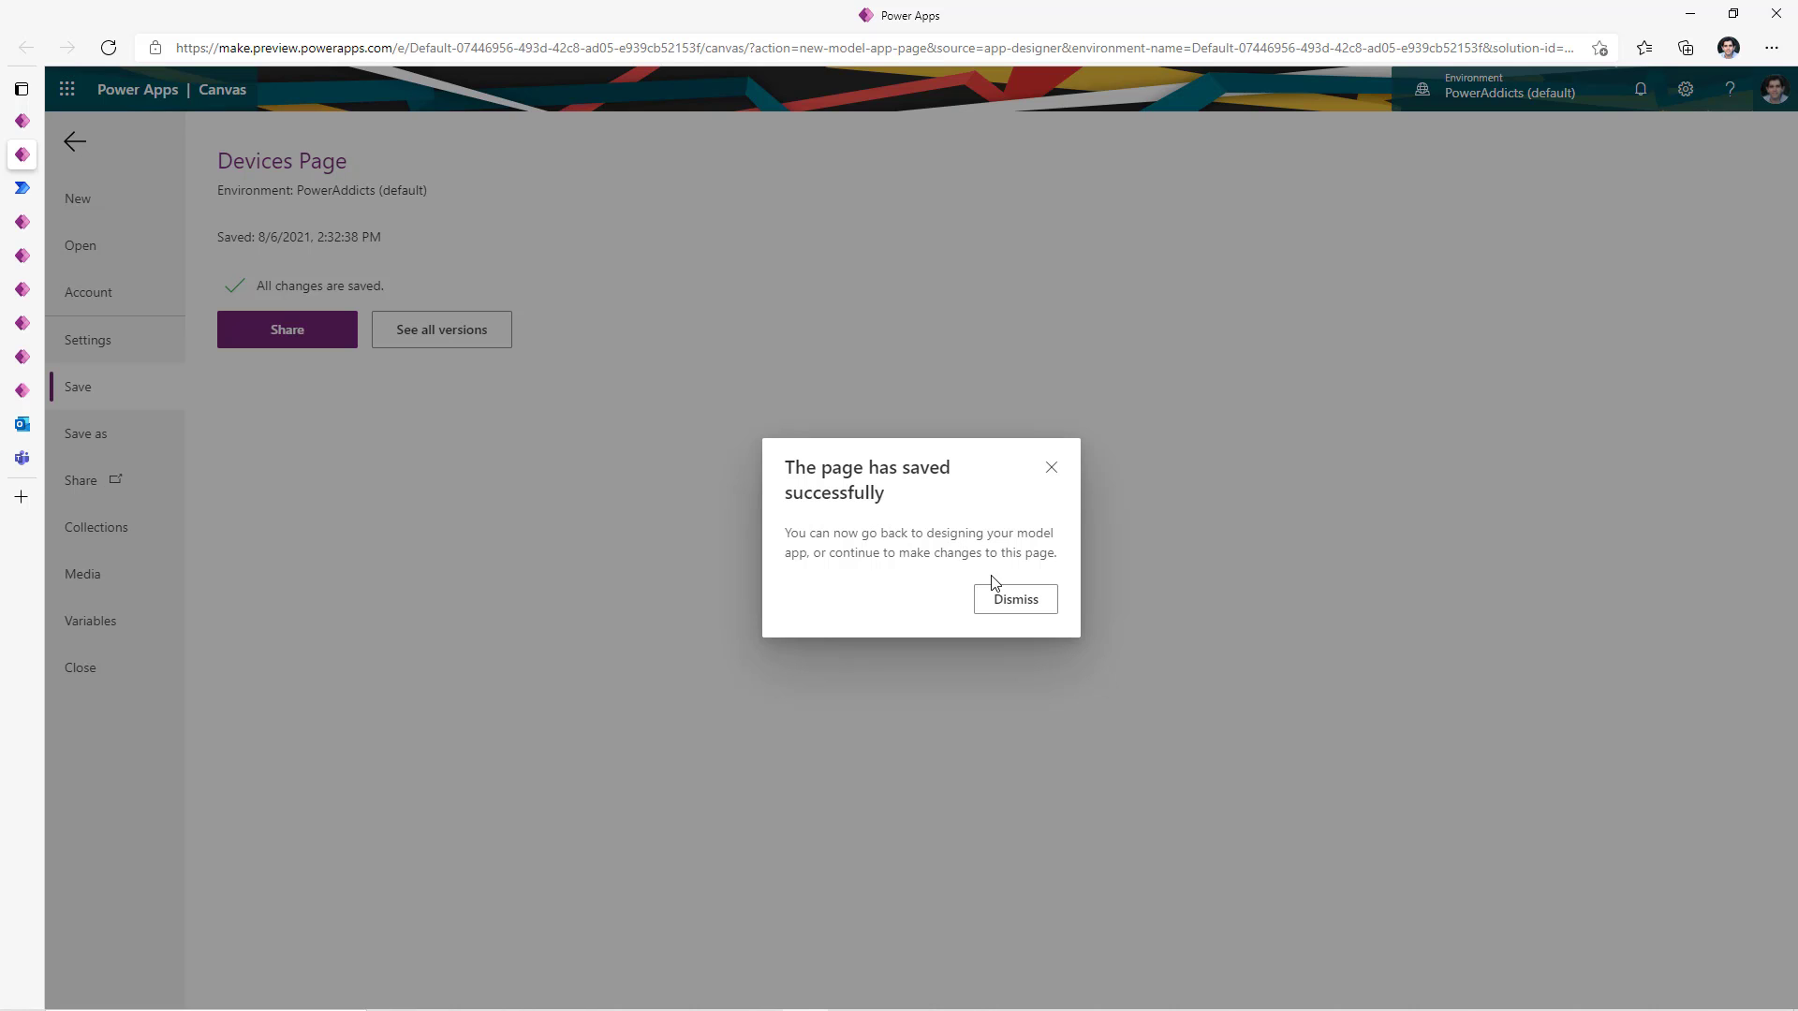
{"action": "left_click", "coordinate": [1019, 616]}
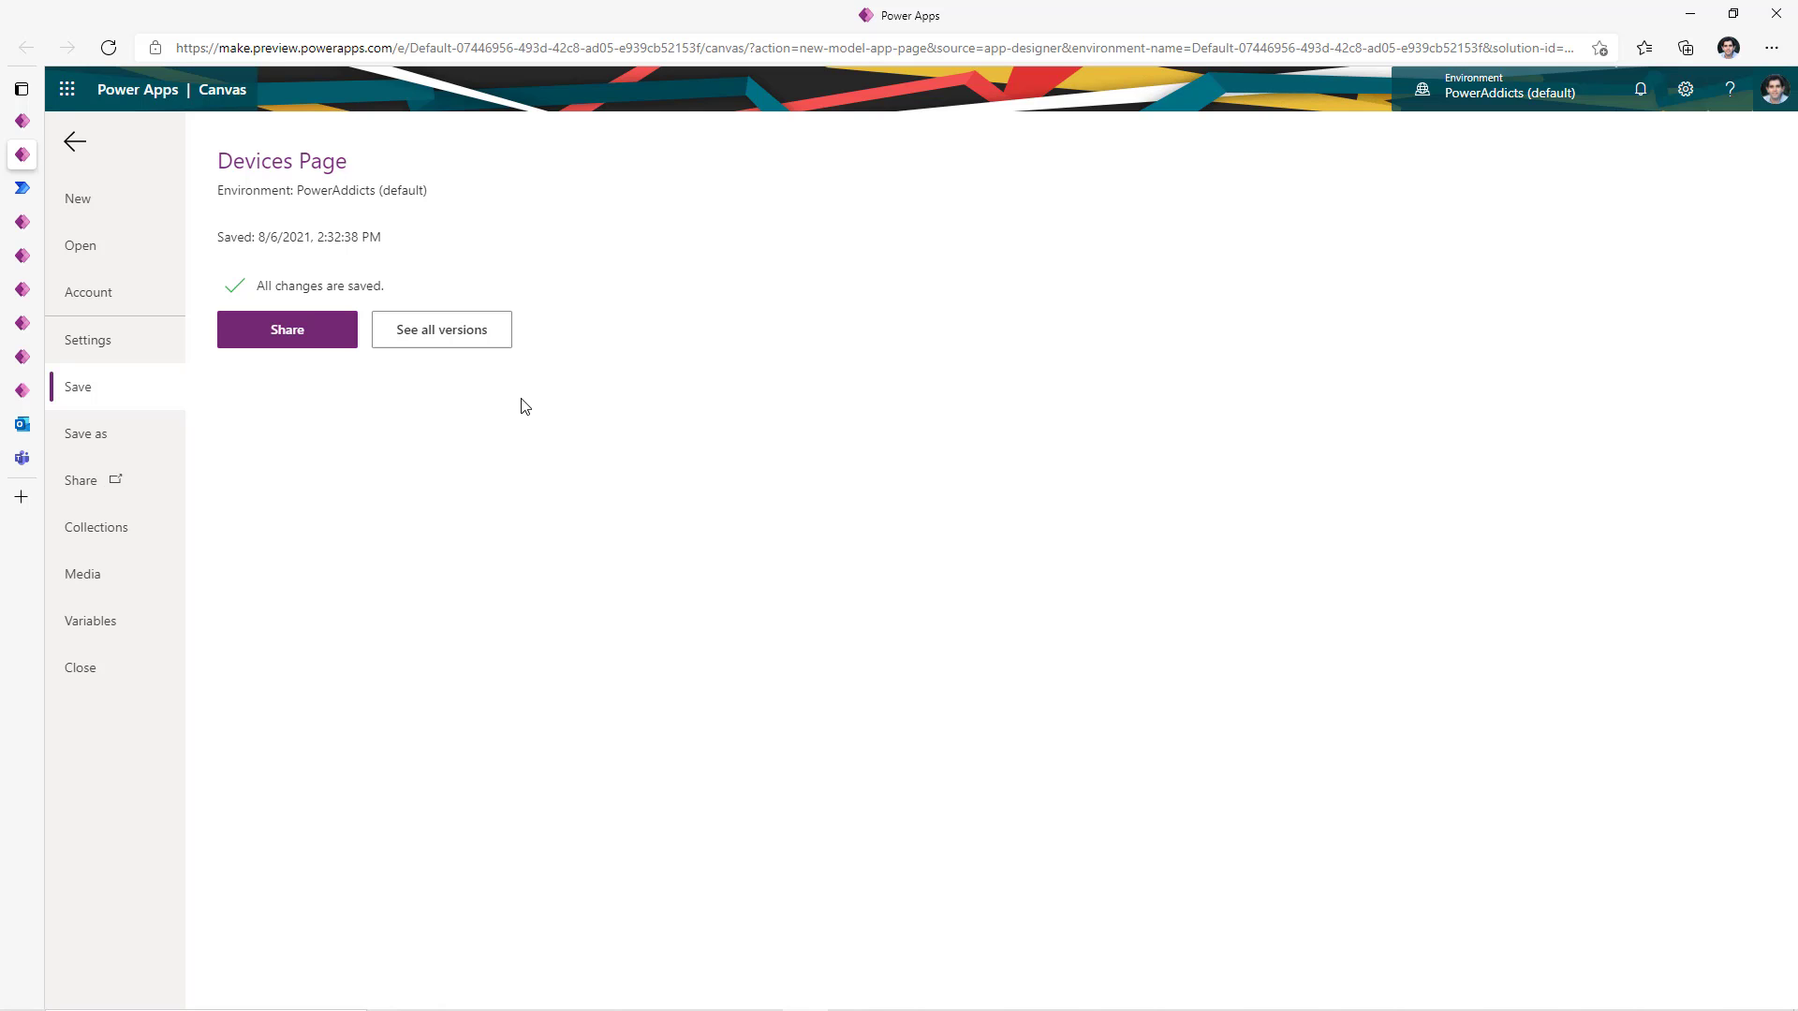
- Close the page editor, republish Device App, and preview its Devices Page gallery
{"action": "left_click", "coordinate": [75, 142]}
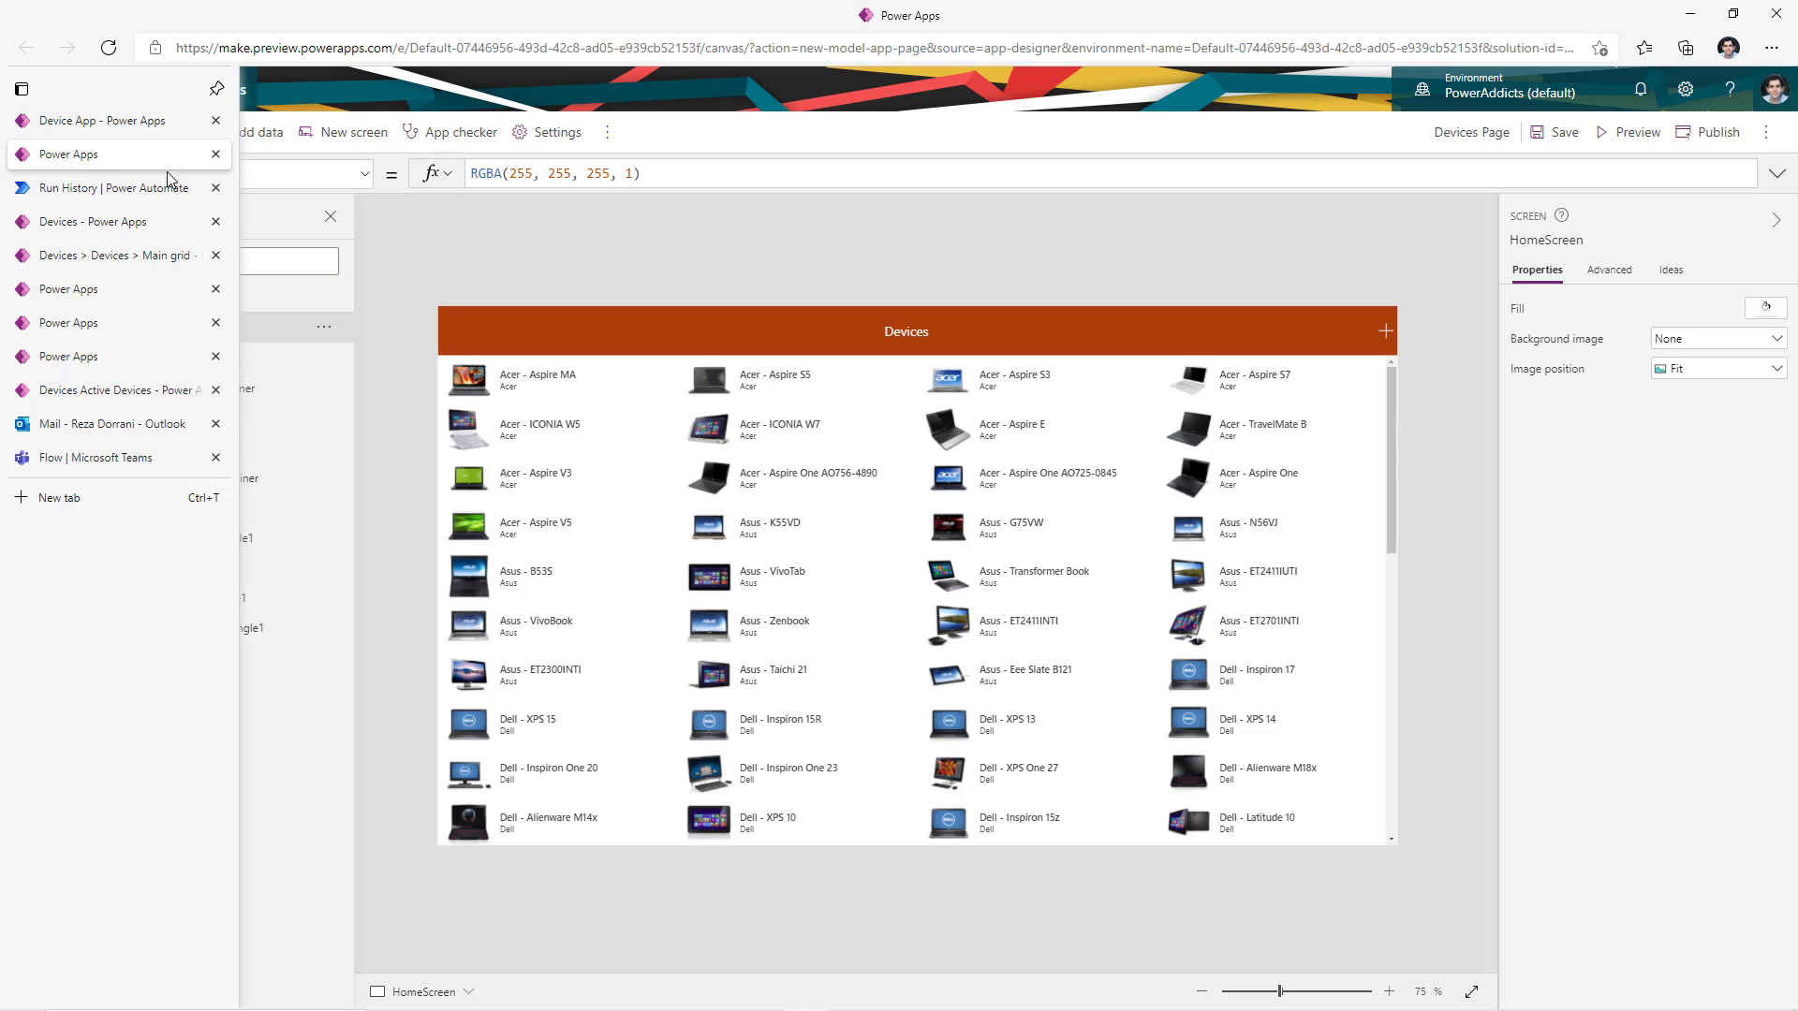
{"action": "left_click", "coordinate": [216, 154]}
{"action": "left_click", "coordinate": [993, 154]}
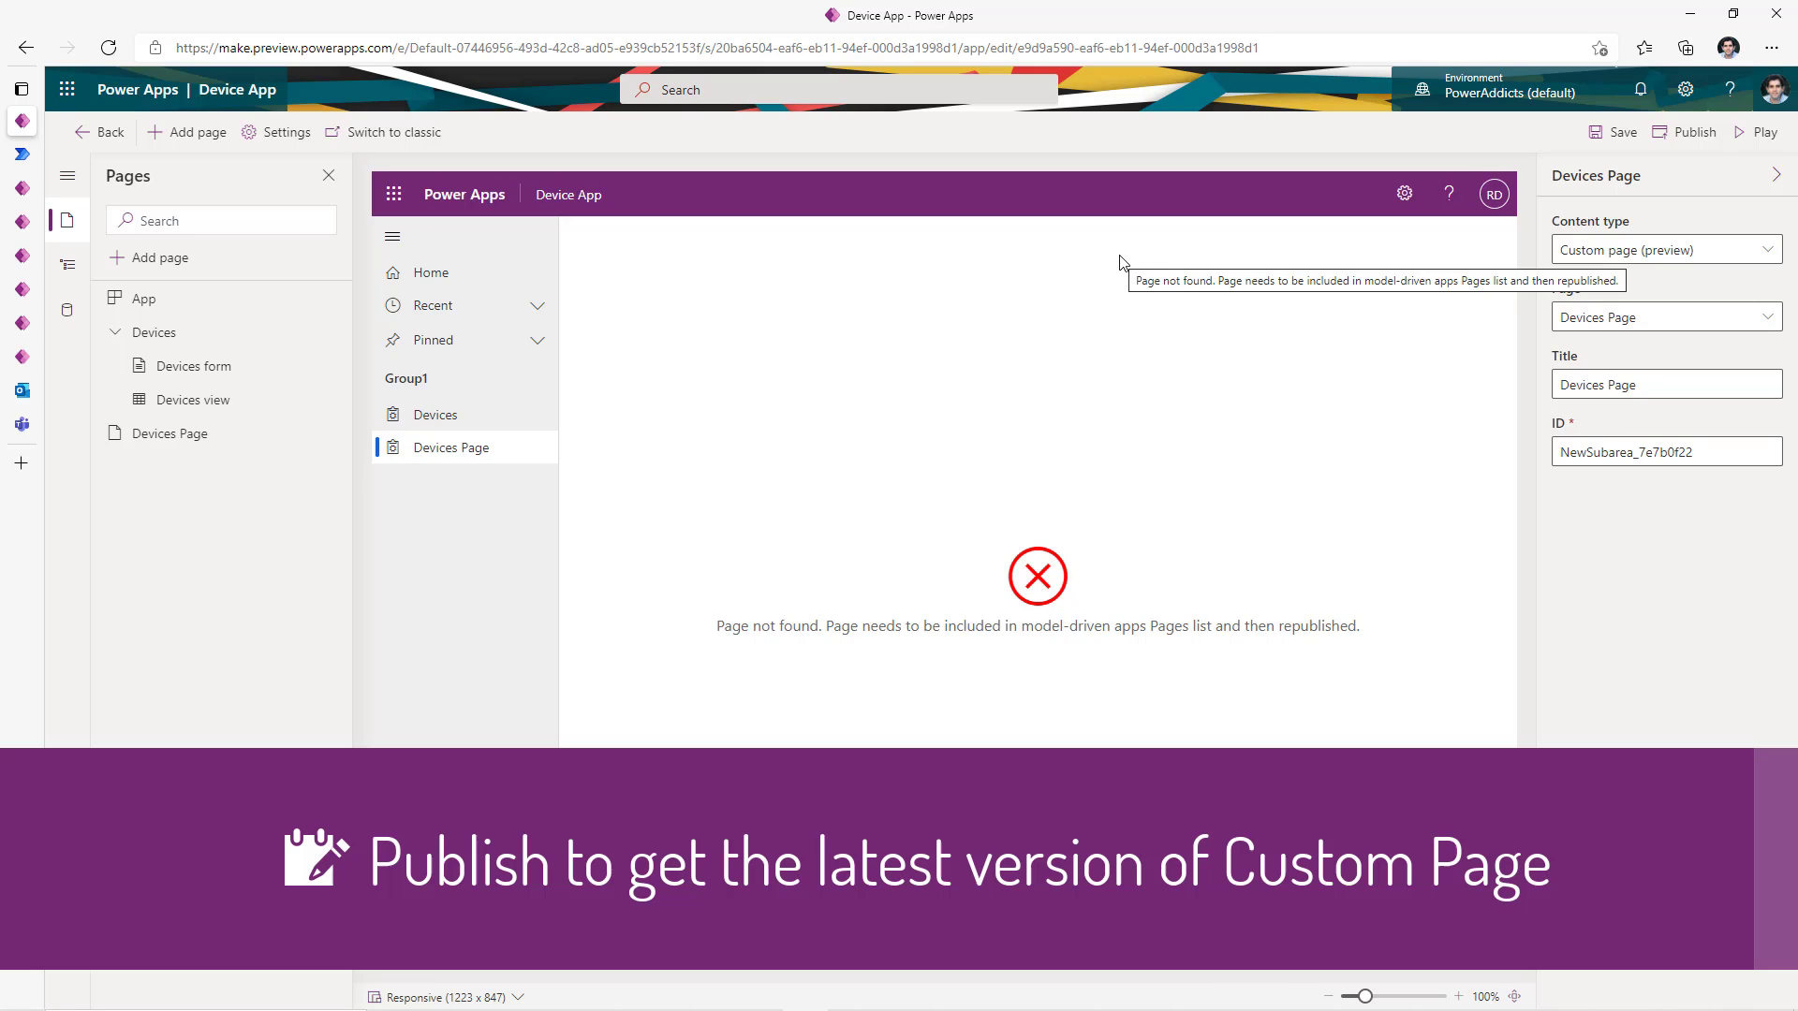
{"action": "left_click", "coordinate": [1692, 137]}
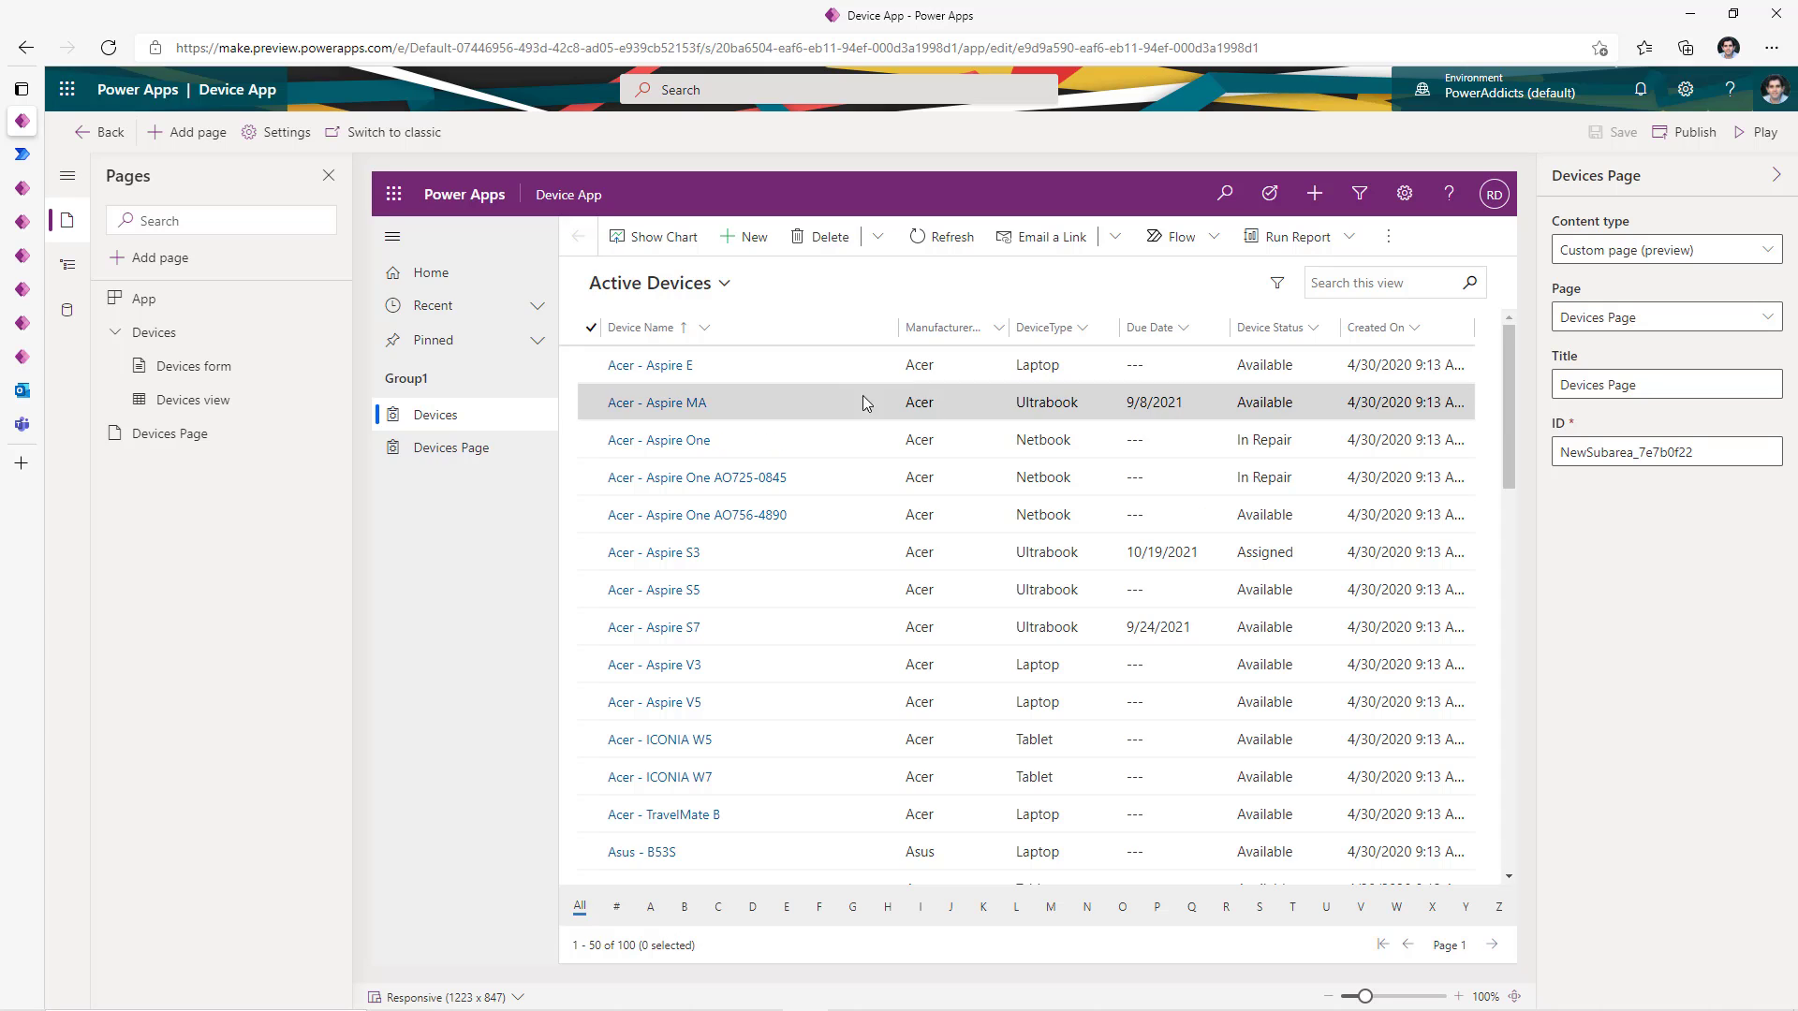
{"action": "left_click", "coordinate": [468, 457]}
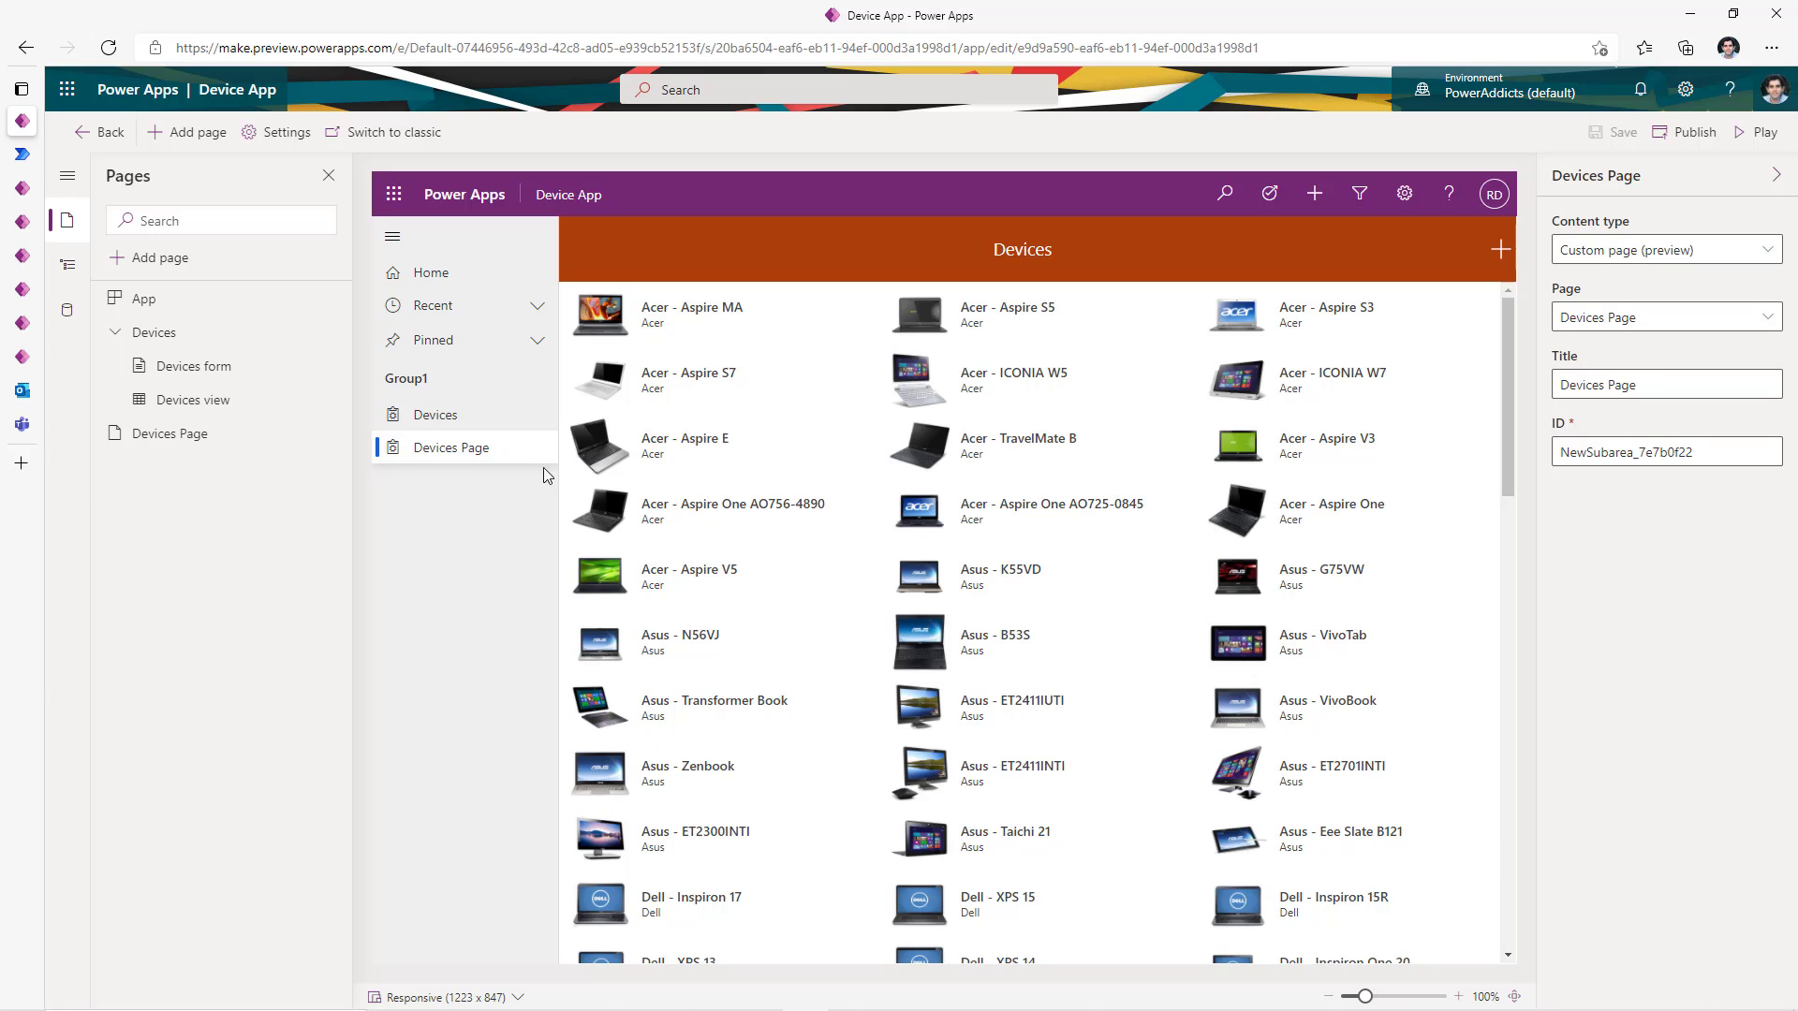
- Rename the navigation group Group1 to Device Management
{"action": "left_click", "coordinate": [70, 269]}
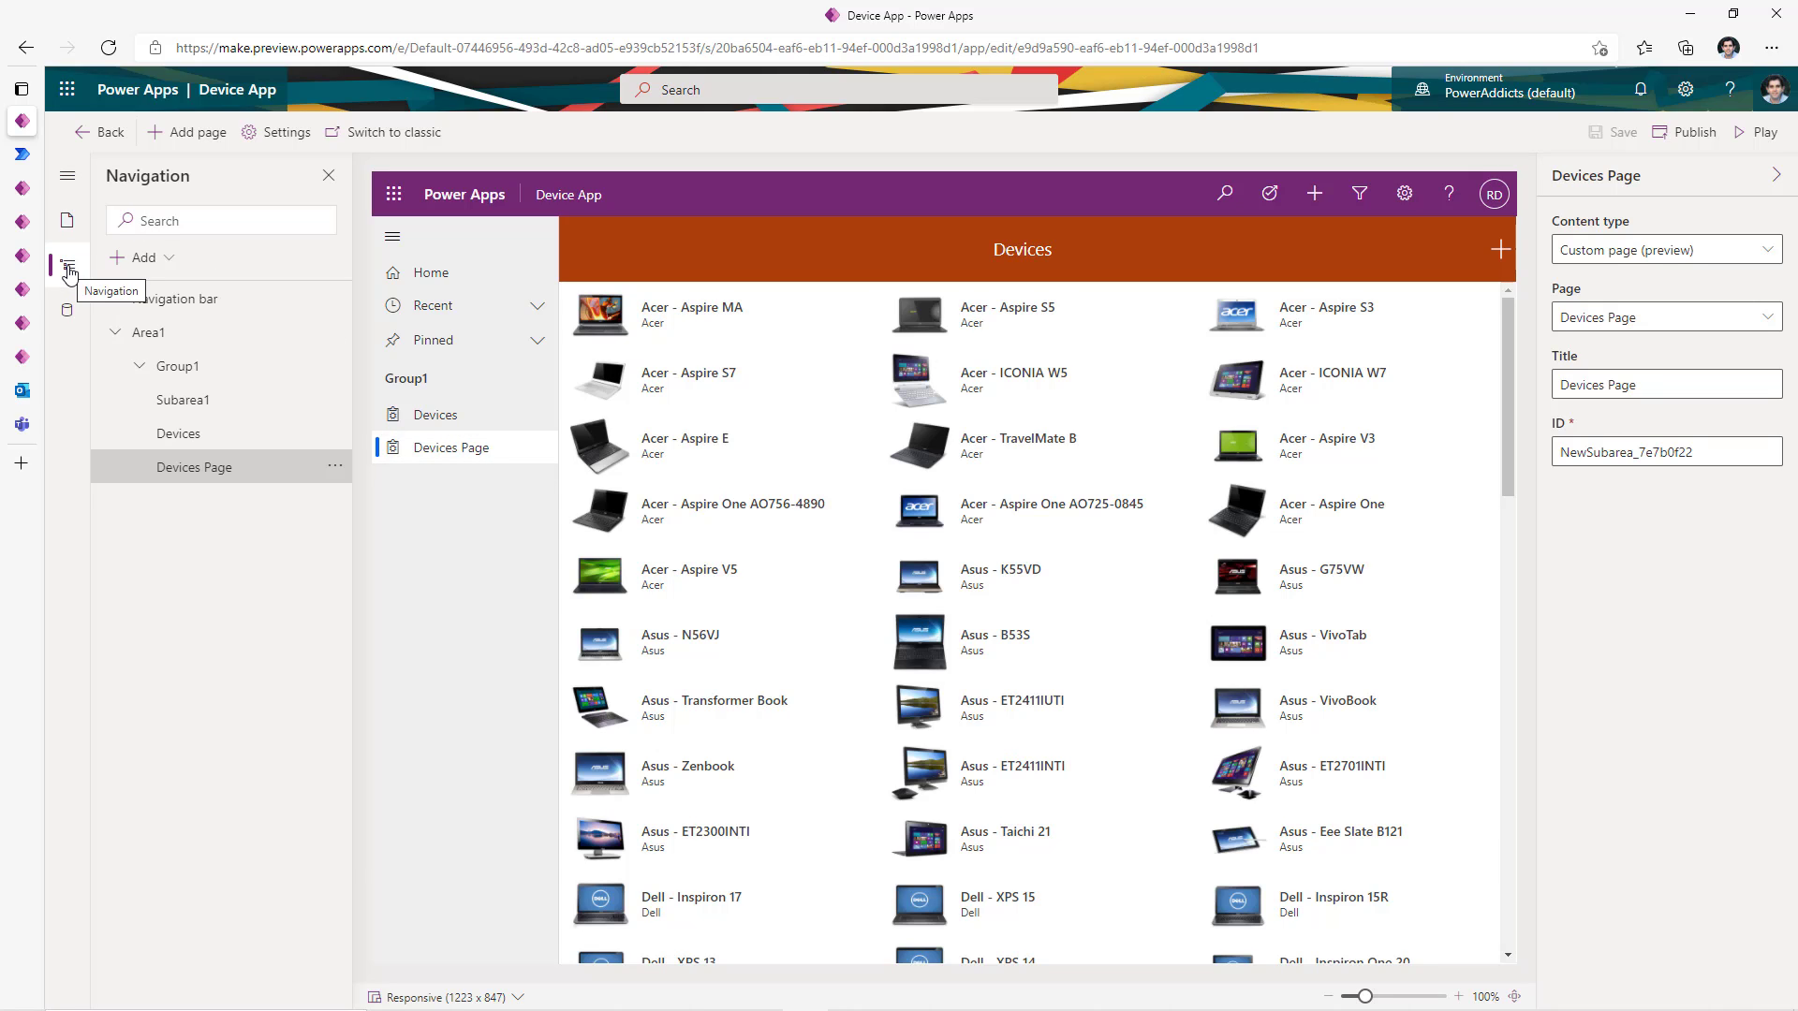
{"action": "left_click", "coordinate": [156, 340]}
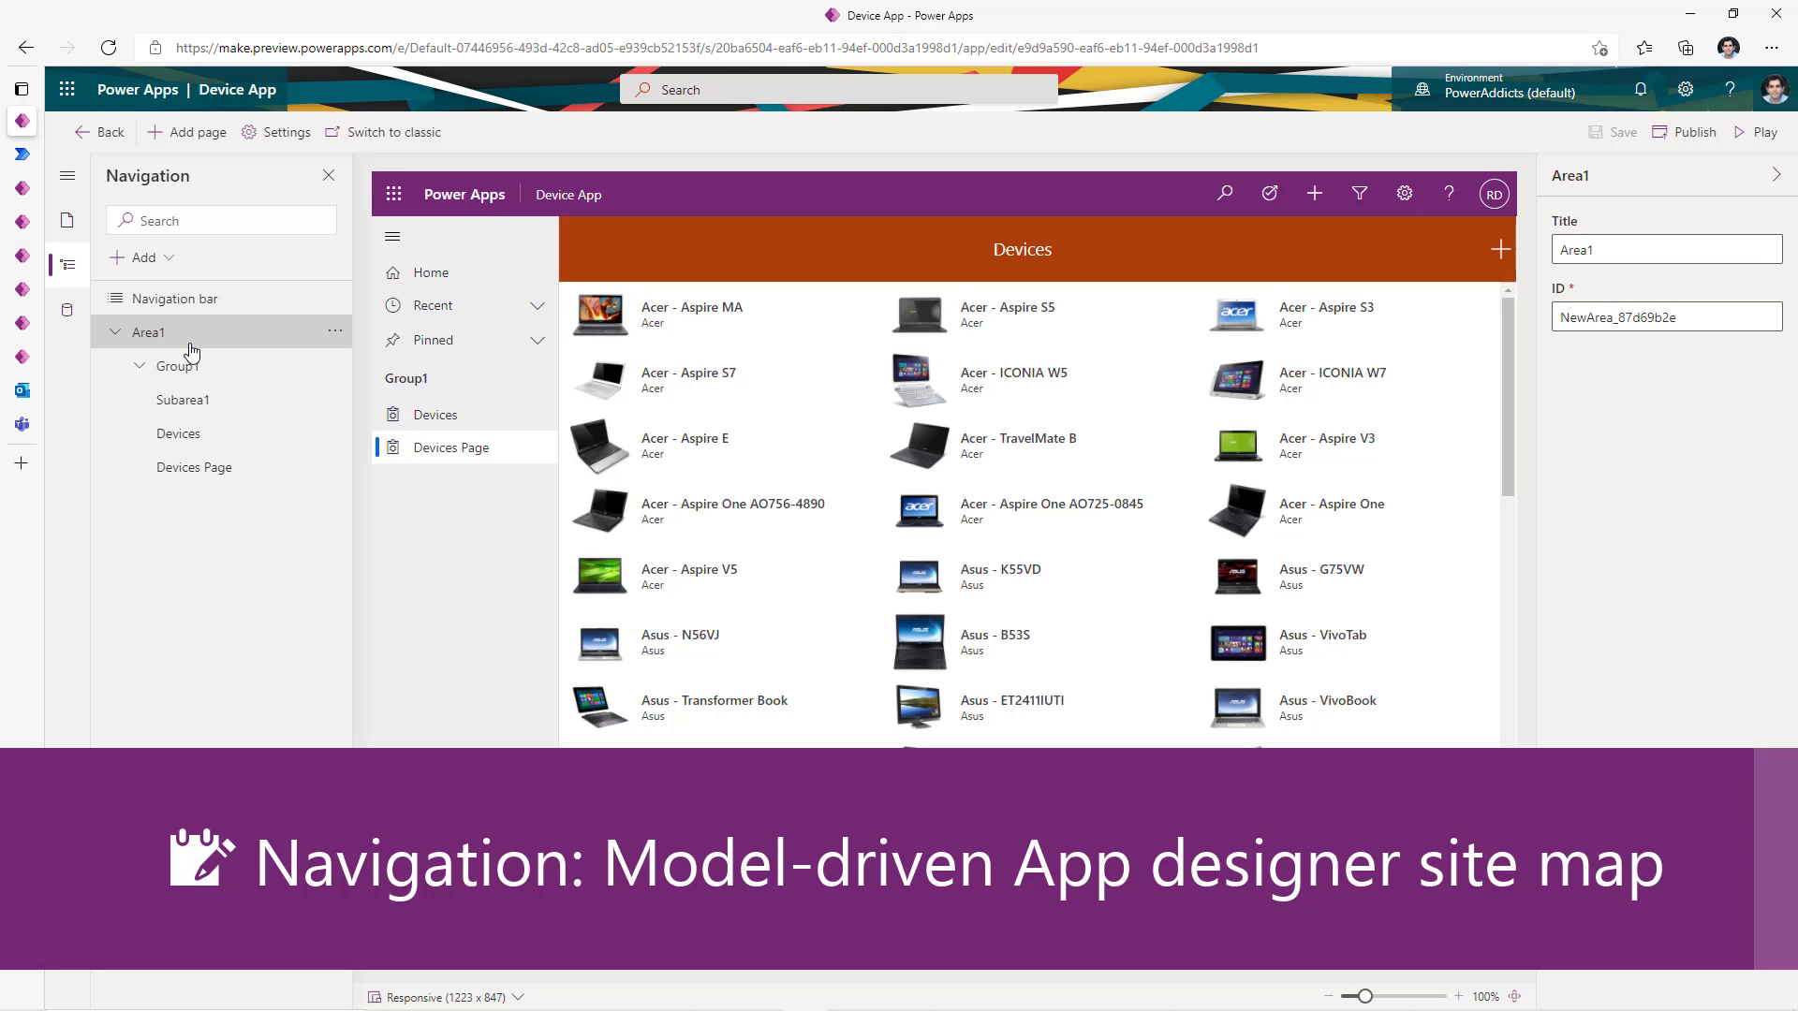
{"action": "left_click", "coordinate": [190, 365]}
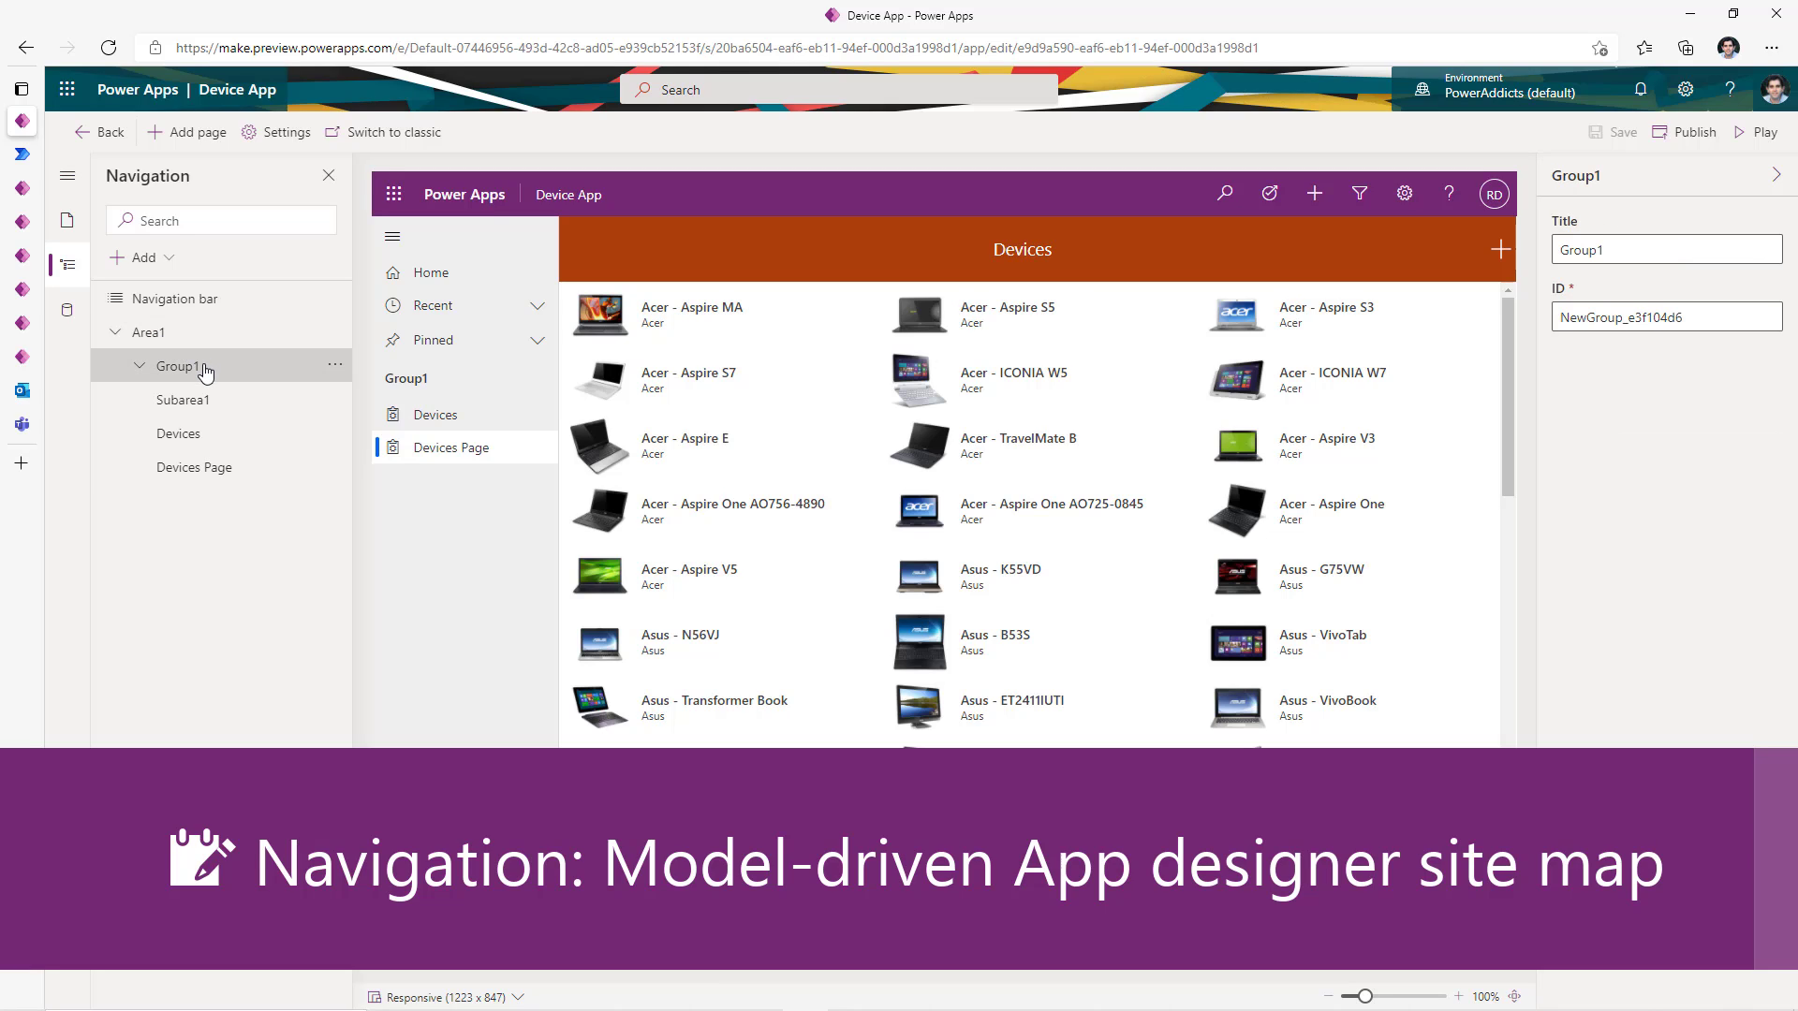
{"action": "left_click", "coordinate": [179, 344]}
{"action": "left_click", "coordinate": [201, 367]}
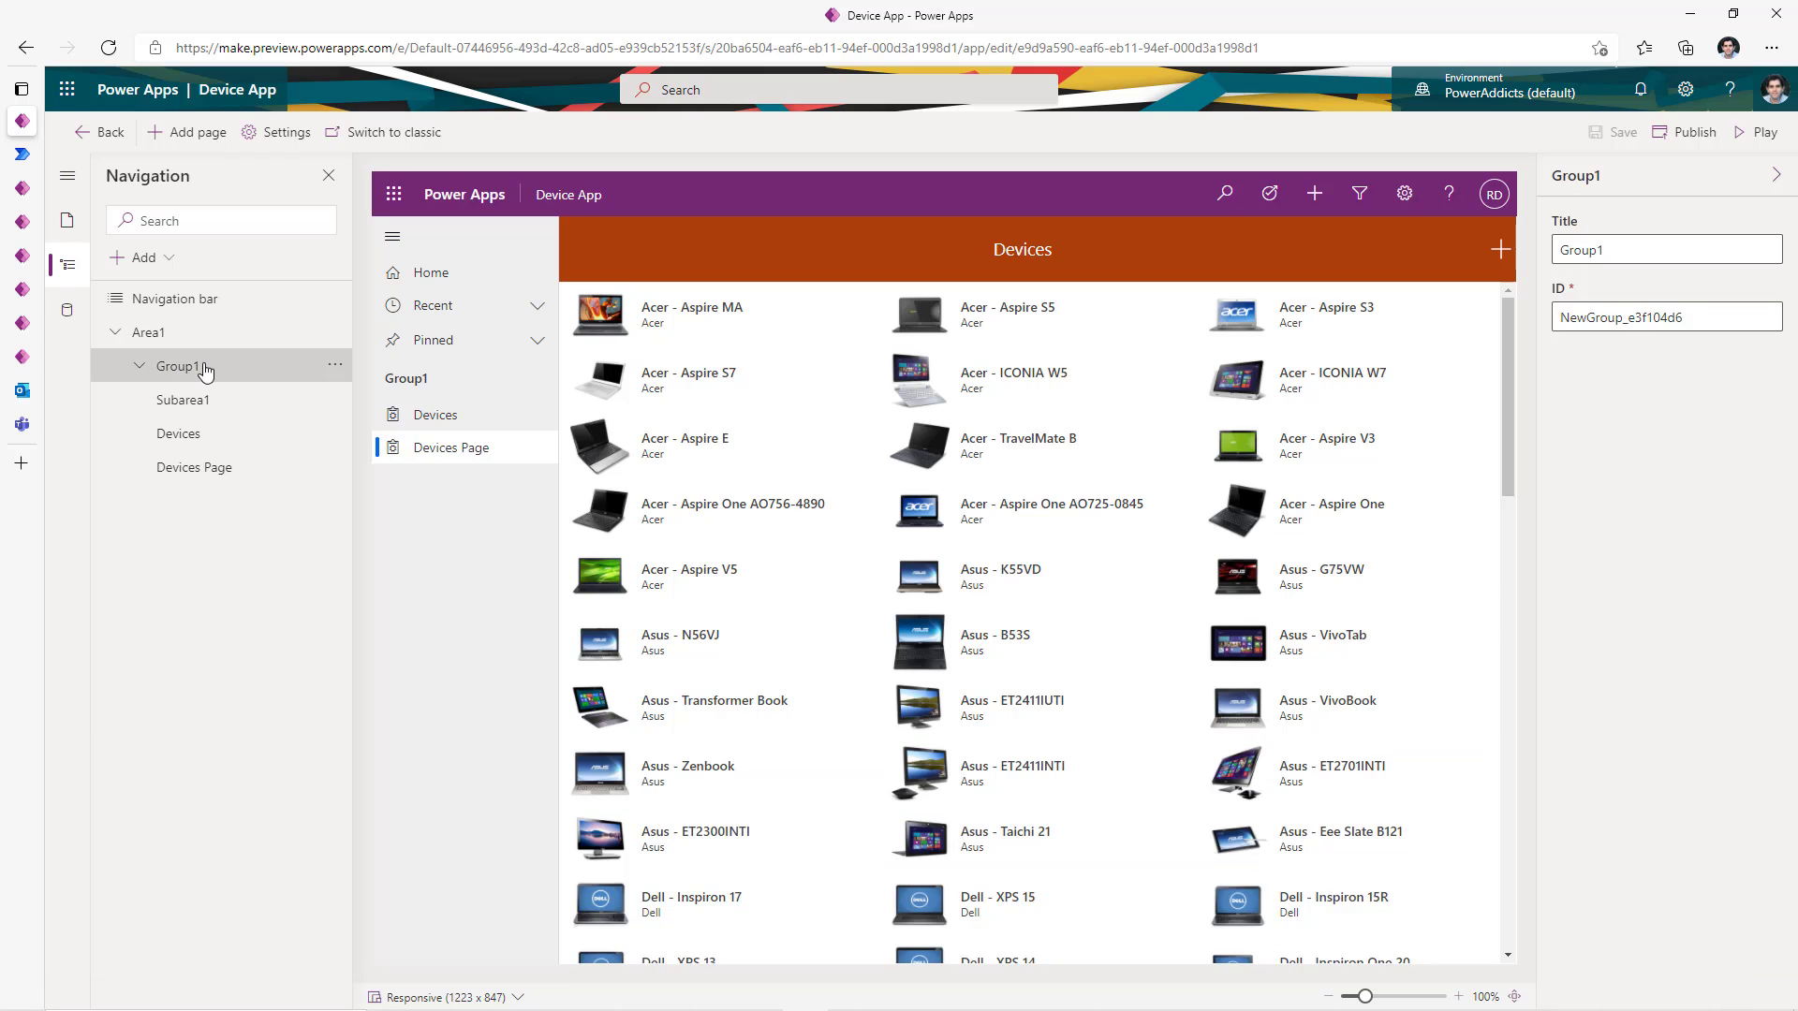
{"action": "left_click", "coordinate": [334, 365]}
{"action": "left_click", "coordinate": [270, 377]}
{"action": "left_click_drag", "start_coordinate": [1633, 251], "coordinate": [1512, 286]}
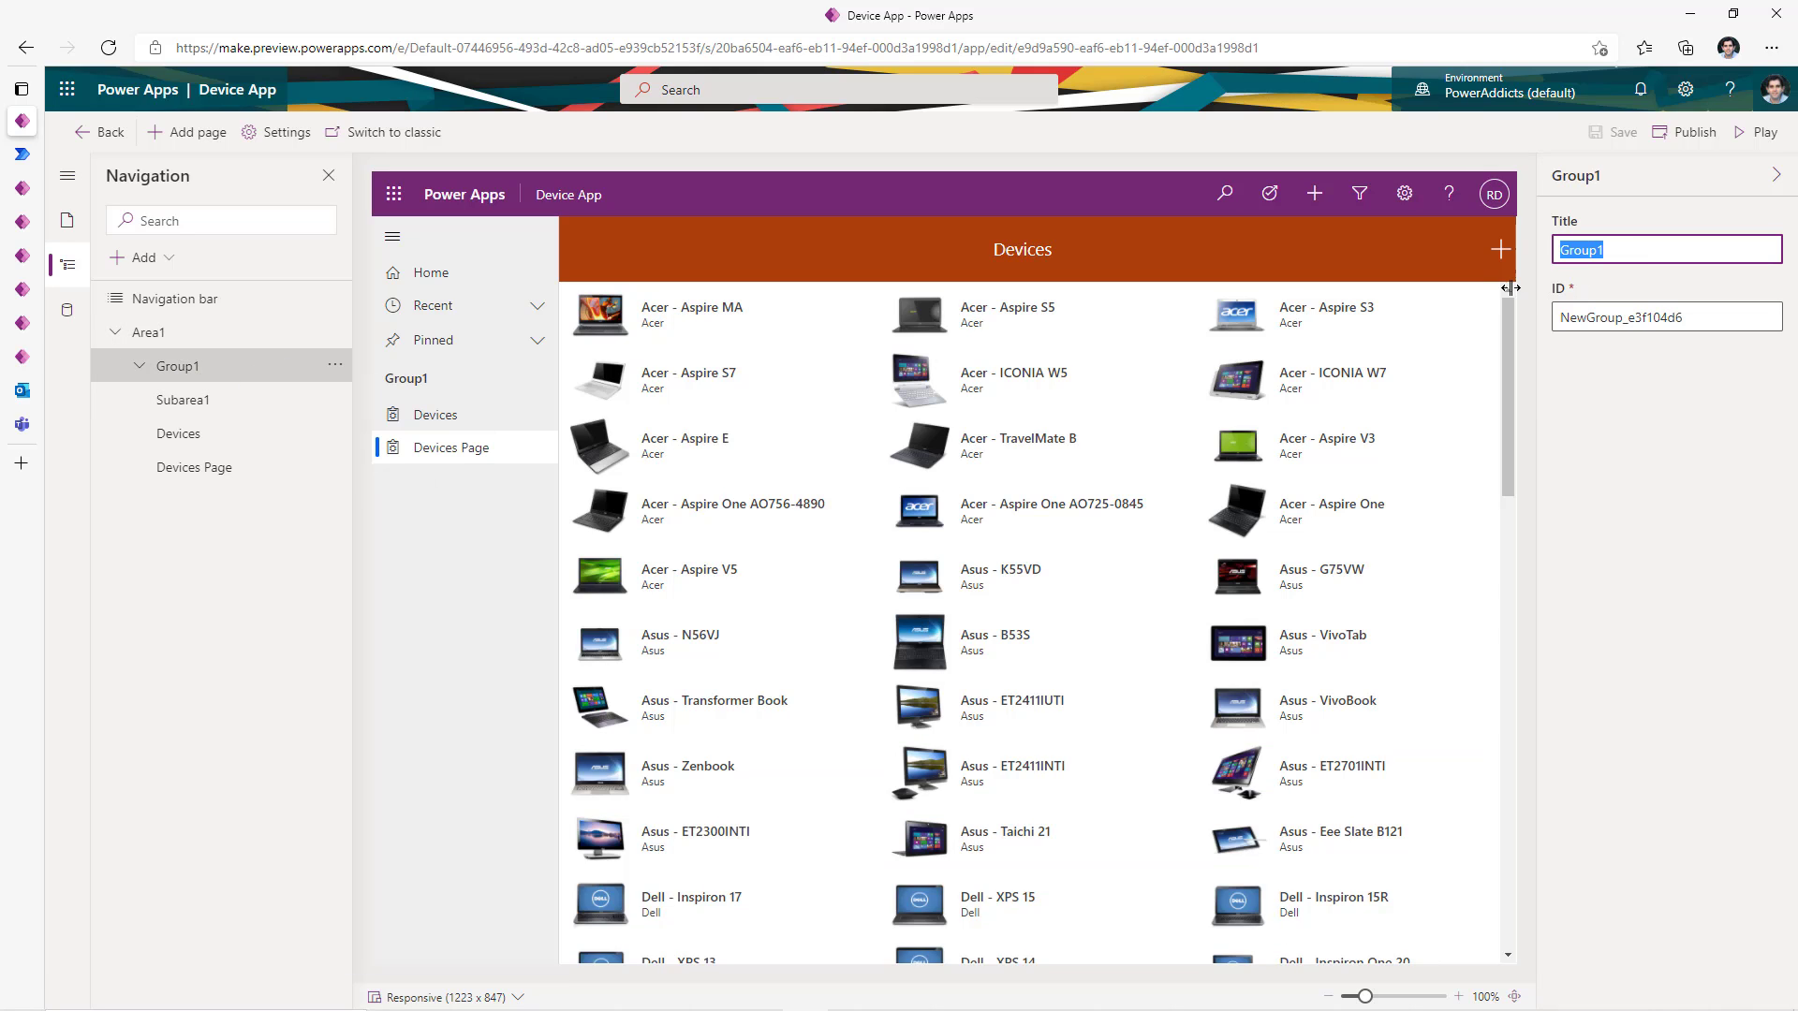
{"action": "type", "text": "Device Management"}
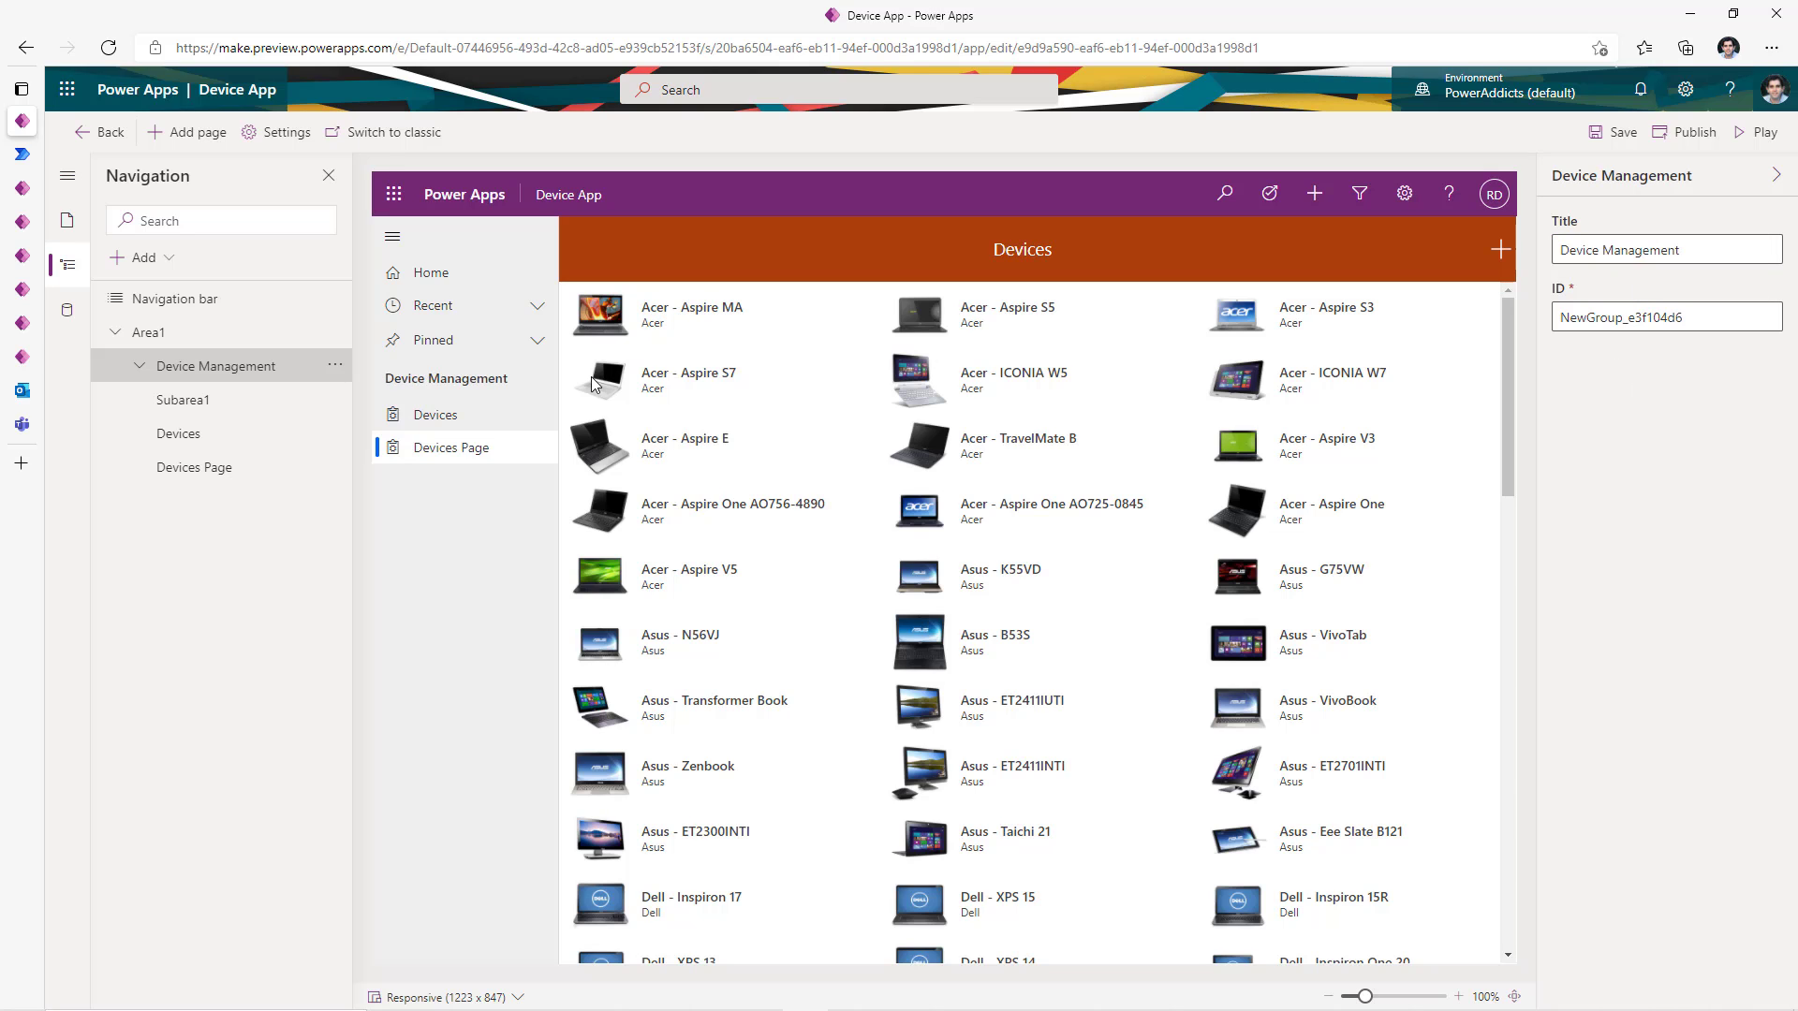
- Move Devices Page above Devices in the app navigation
{"action": "left_click", "coordinate": [212, 437]}
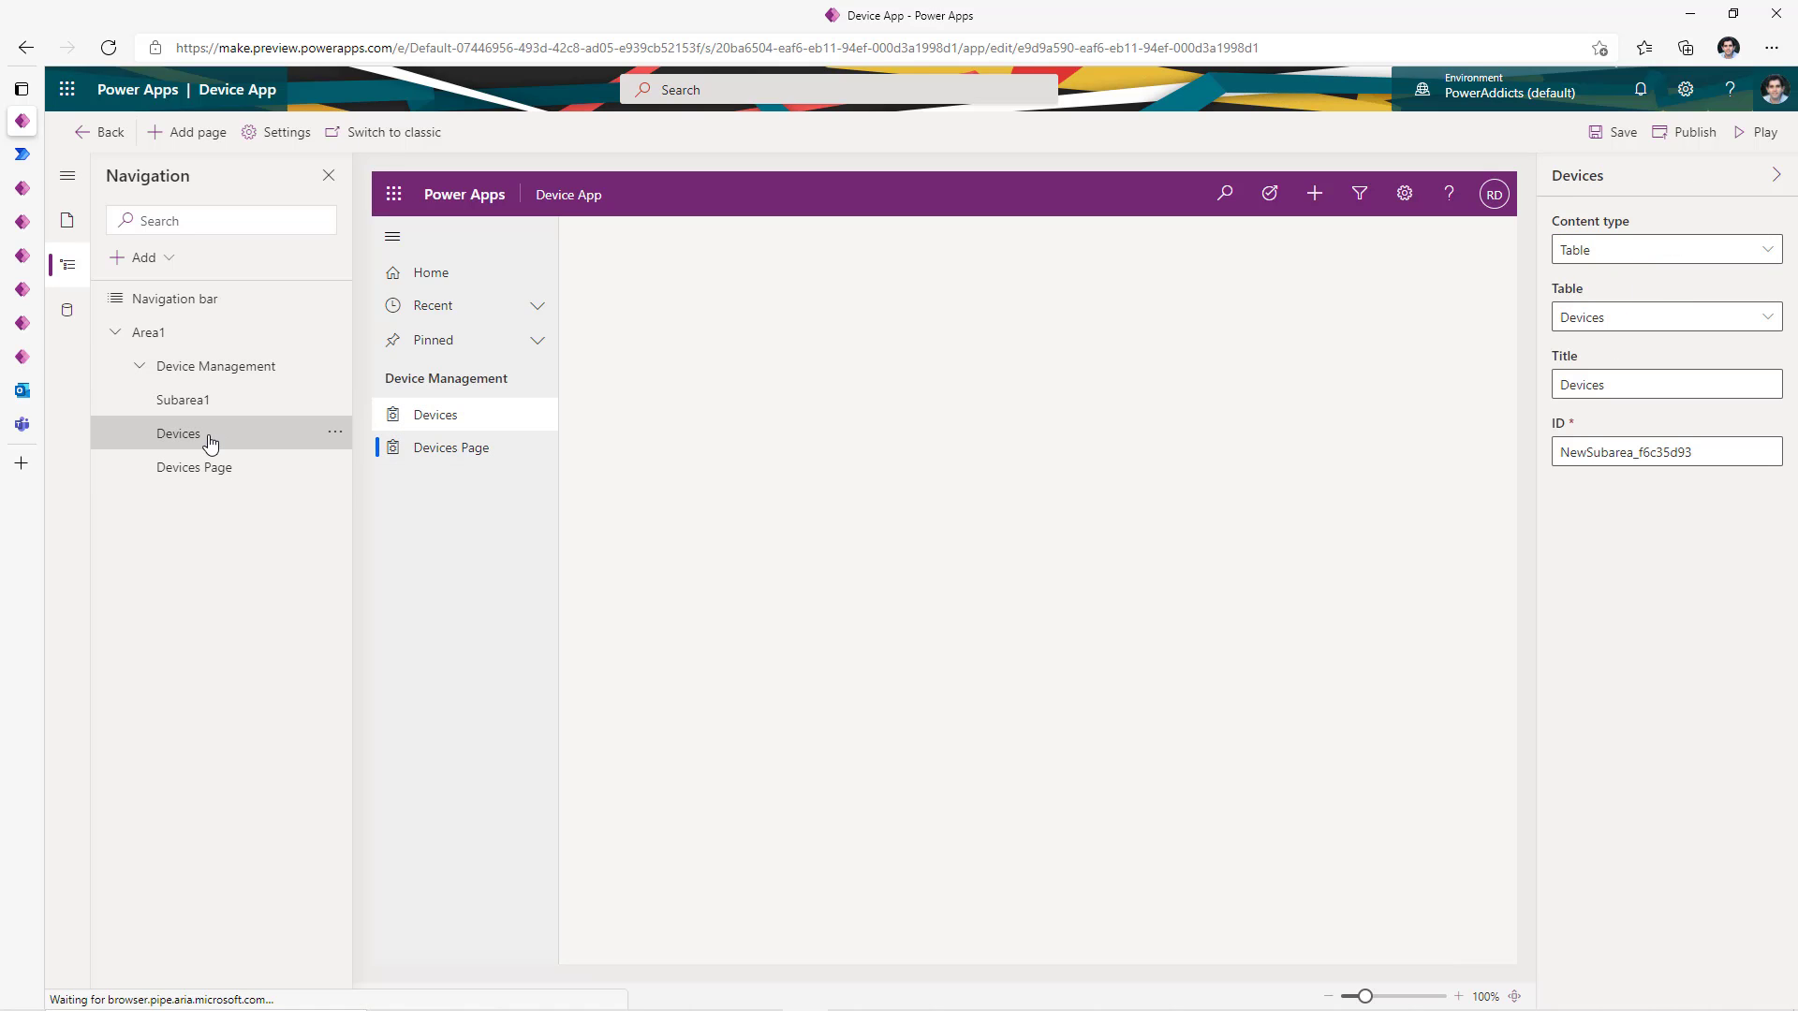
{"action": "left_click", "coordinate": [229, 468]}
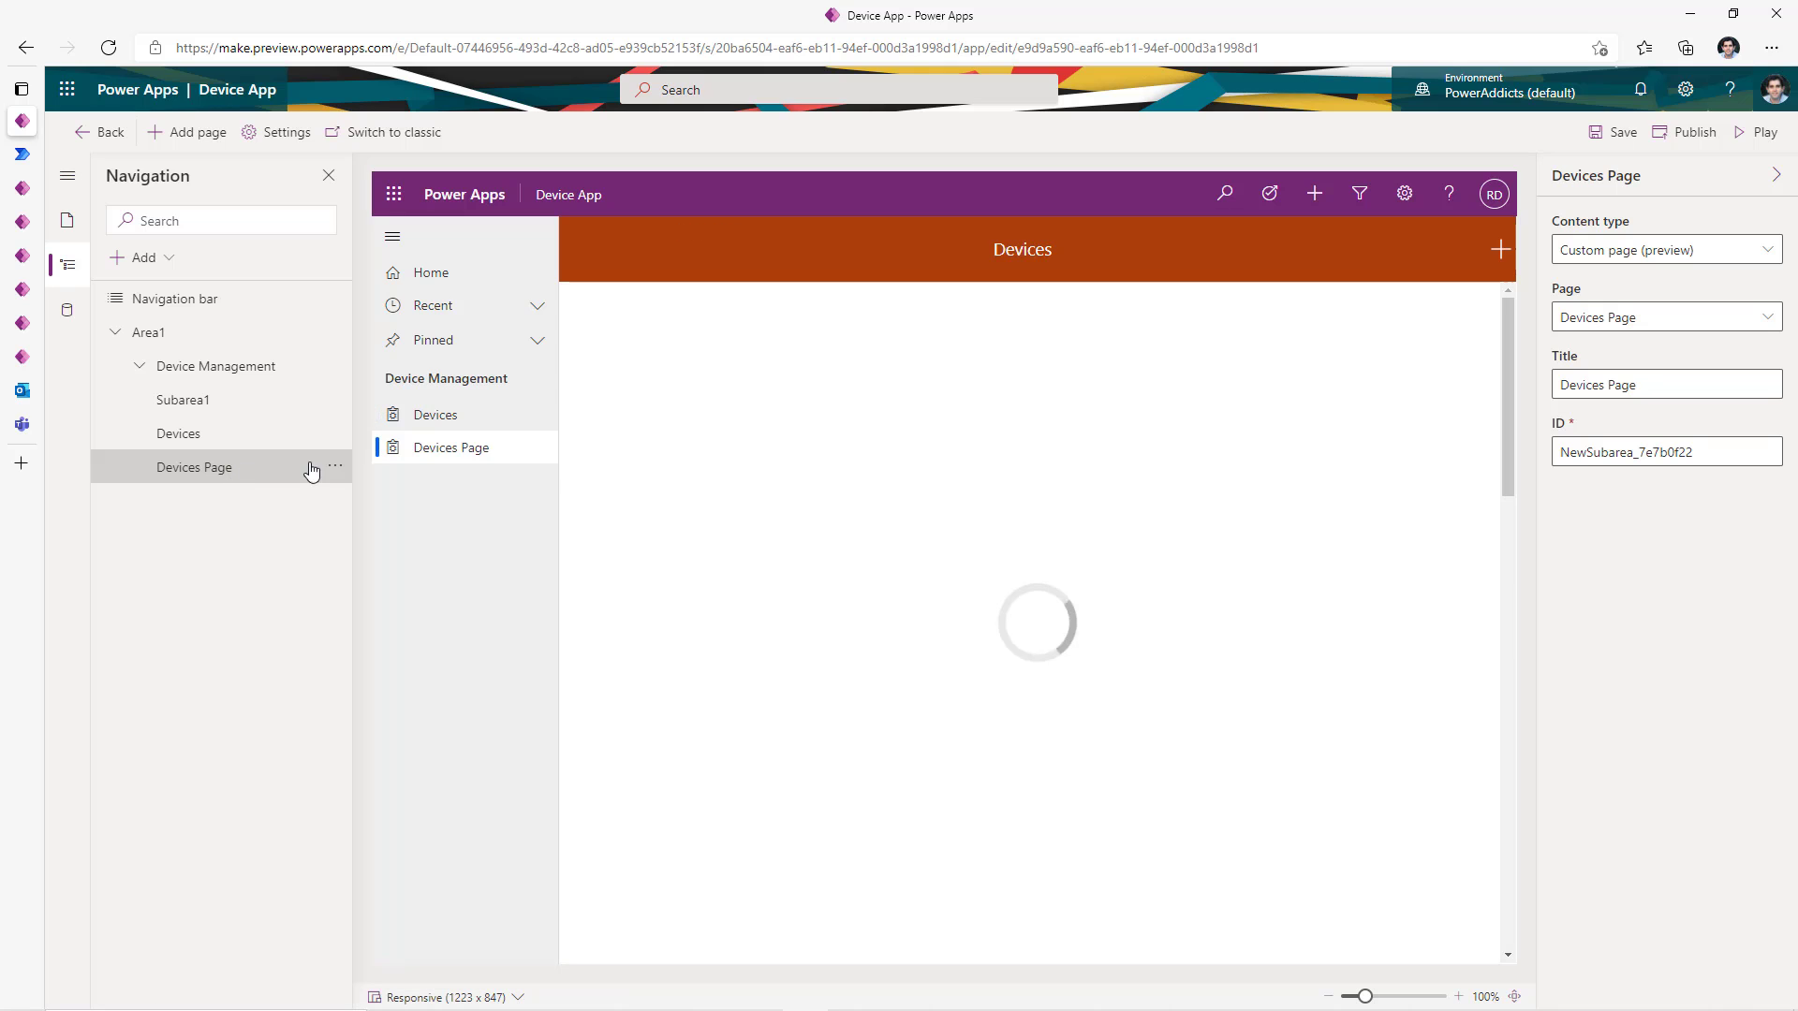
{"action": "left_click", "coordinate": [333, 468]}
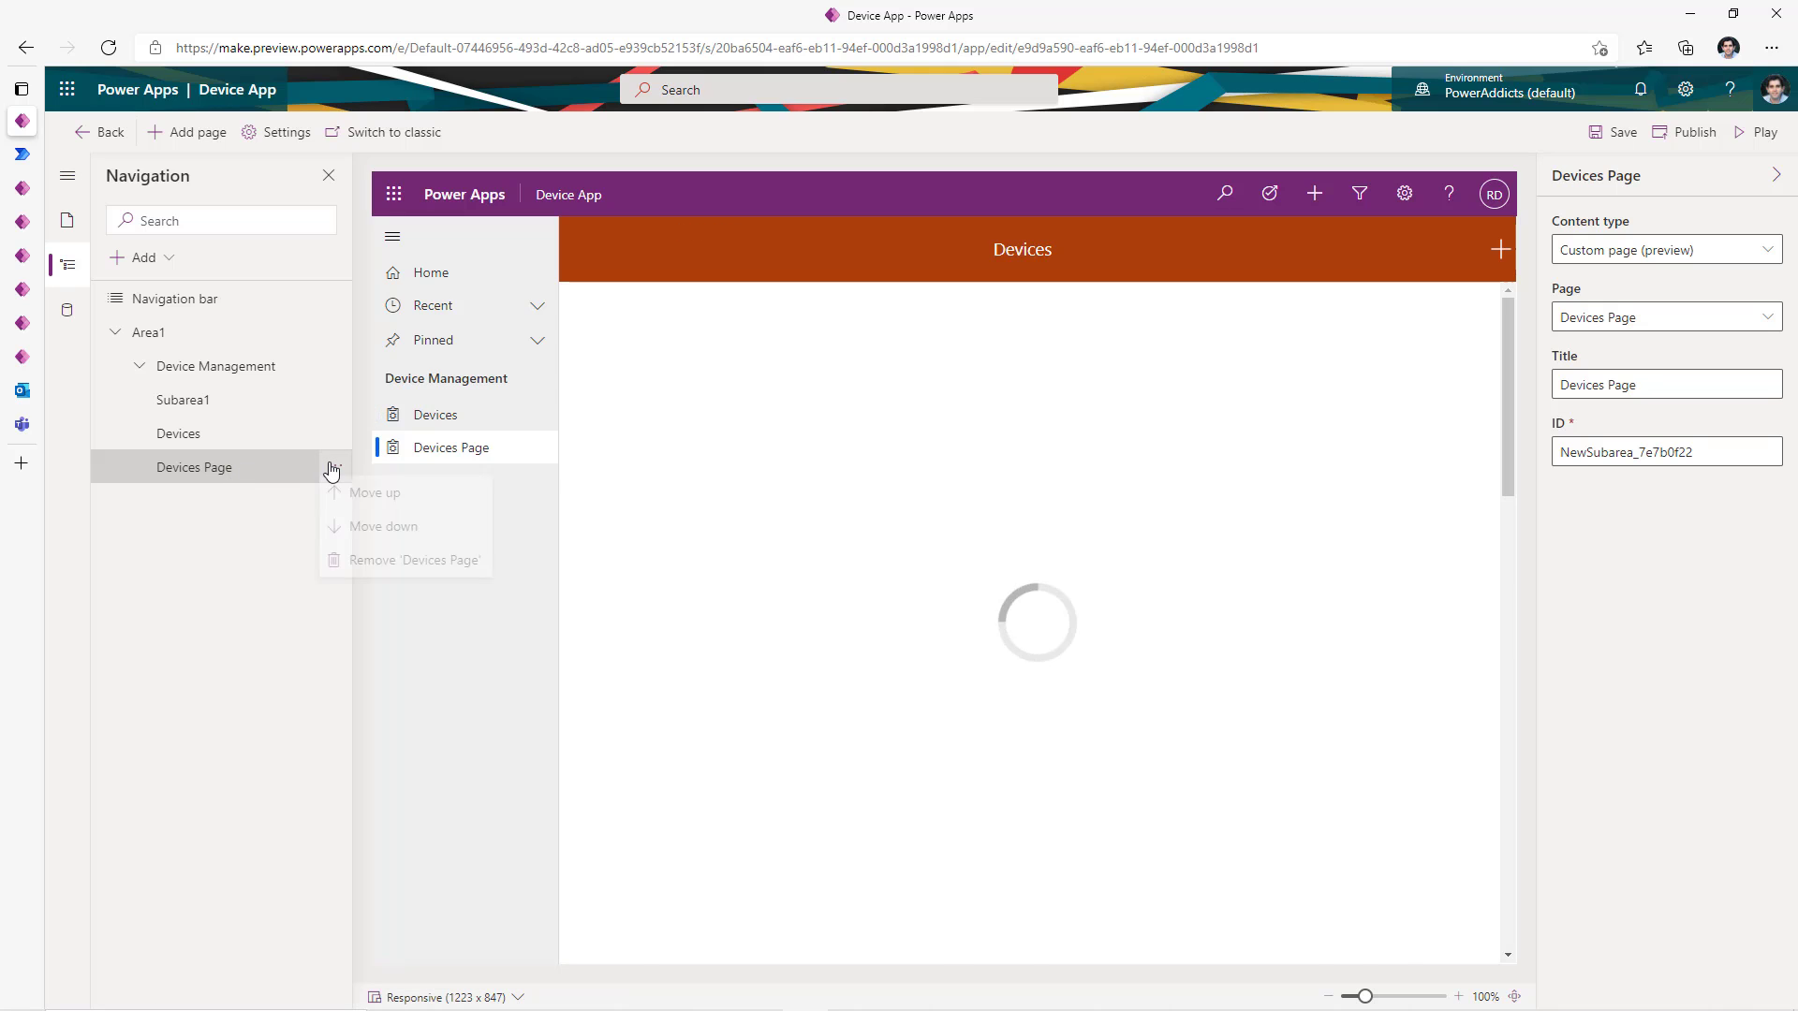
{"action": "left_click", "coordinate": [376, 502]}
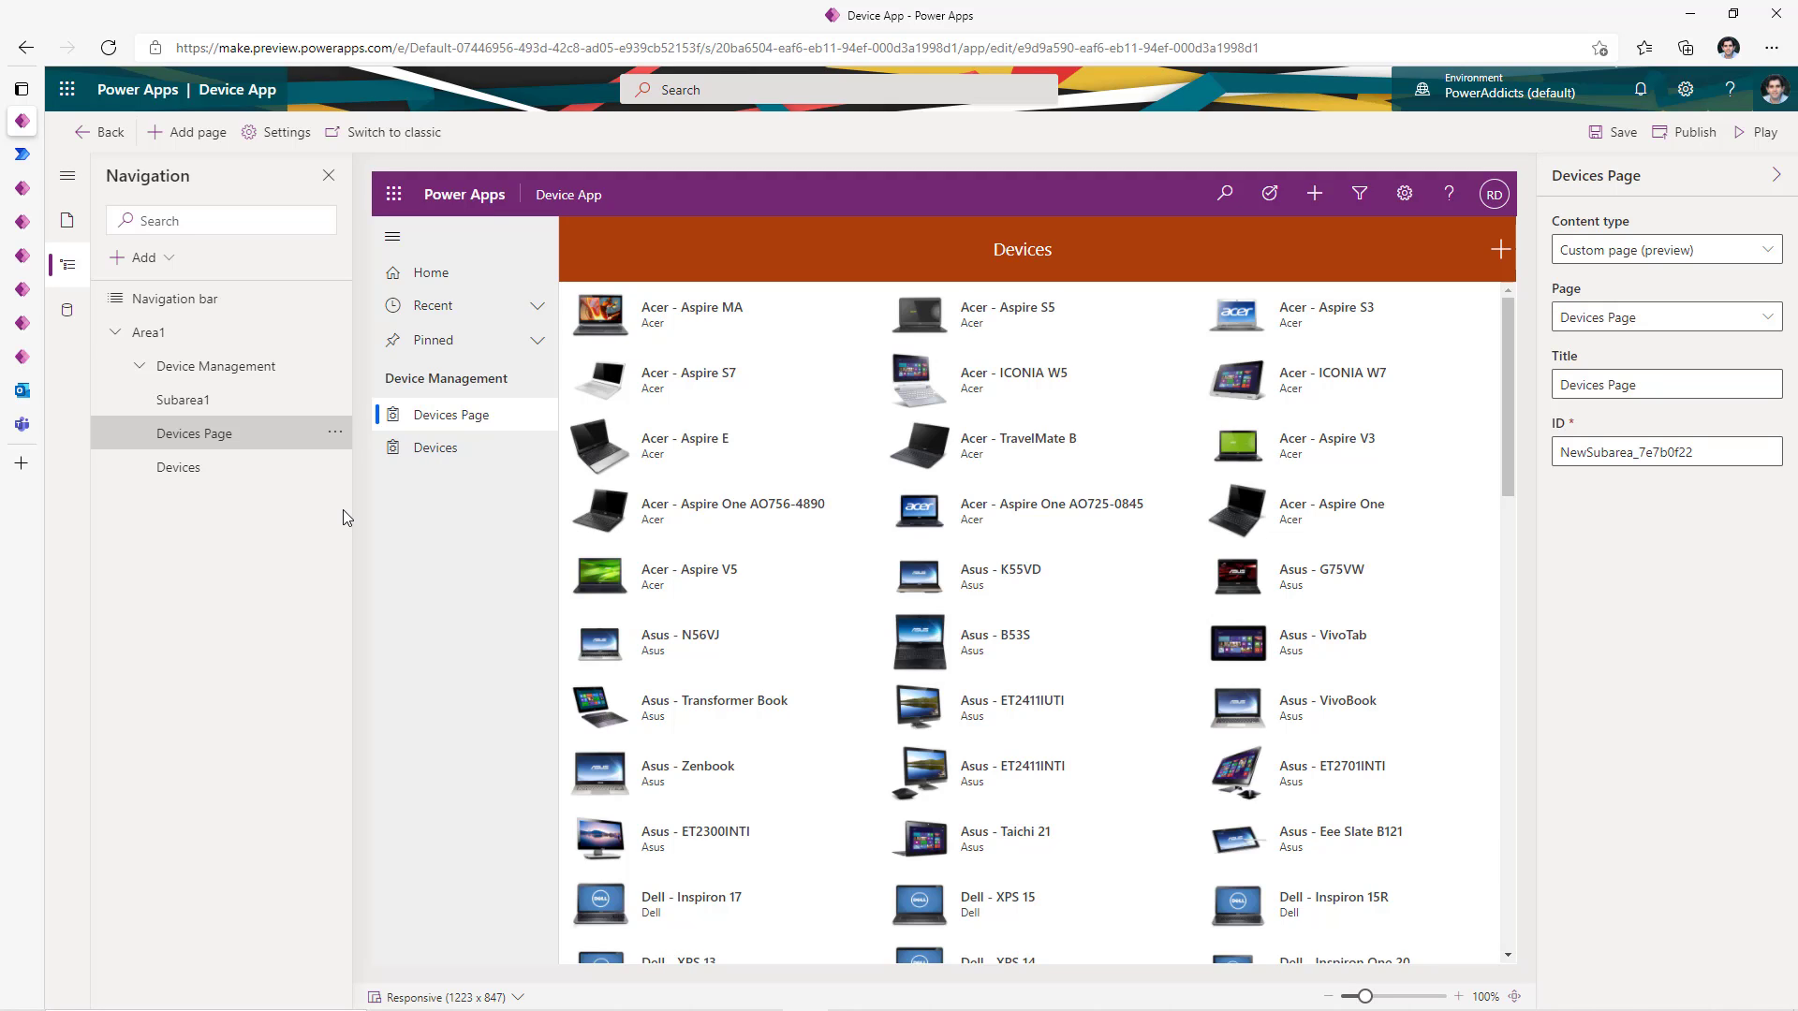
{"action": "left_click", "coordinate": [141, 258]}
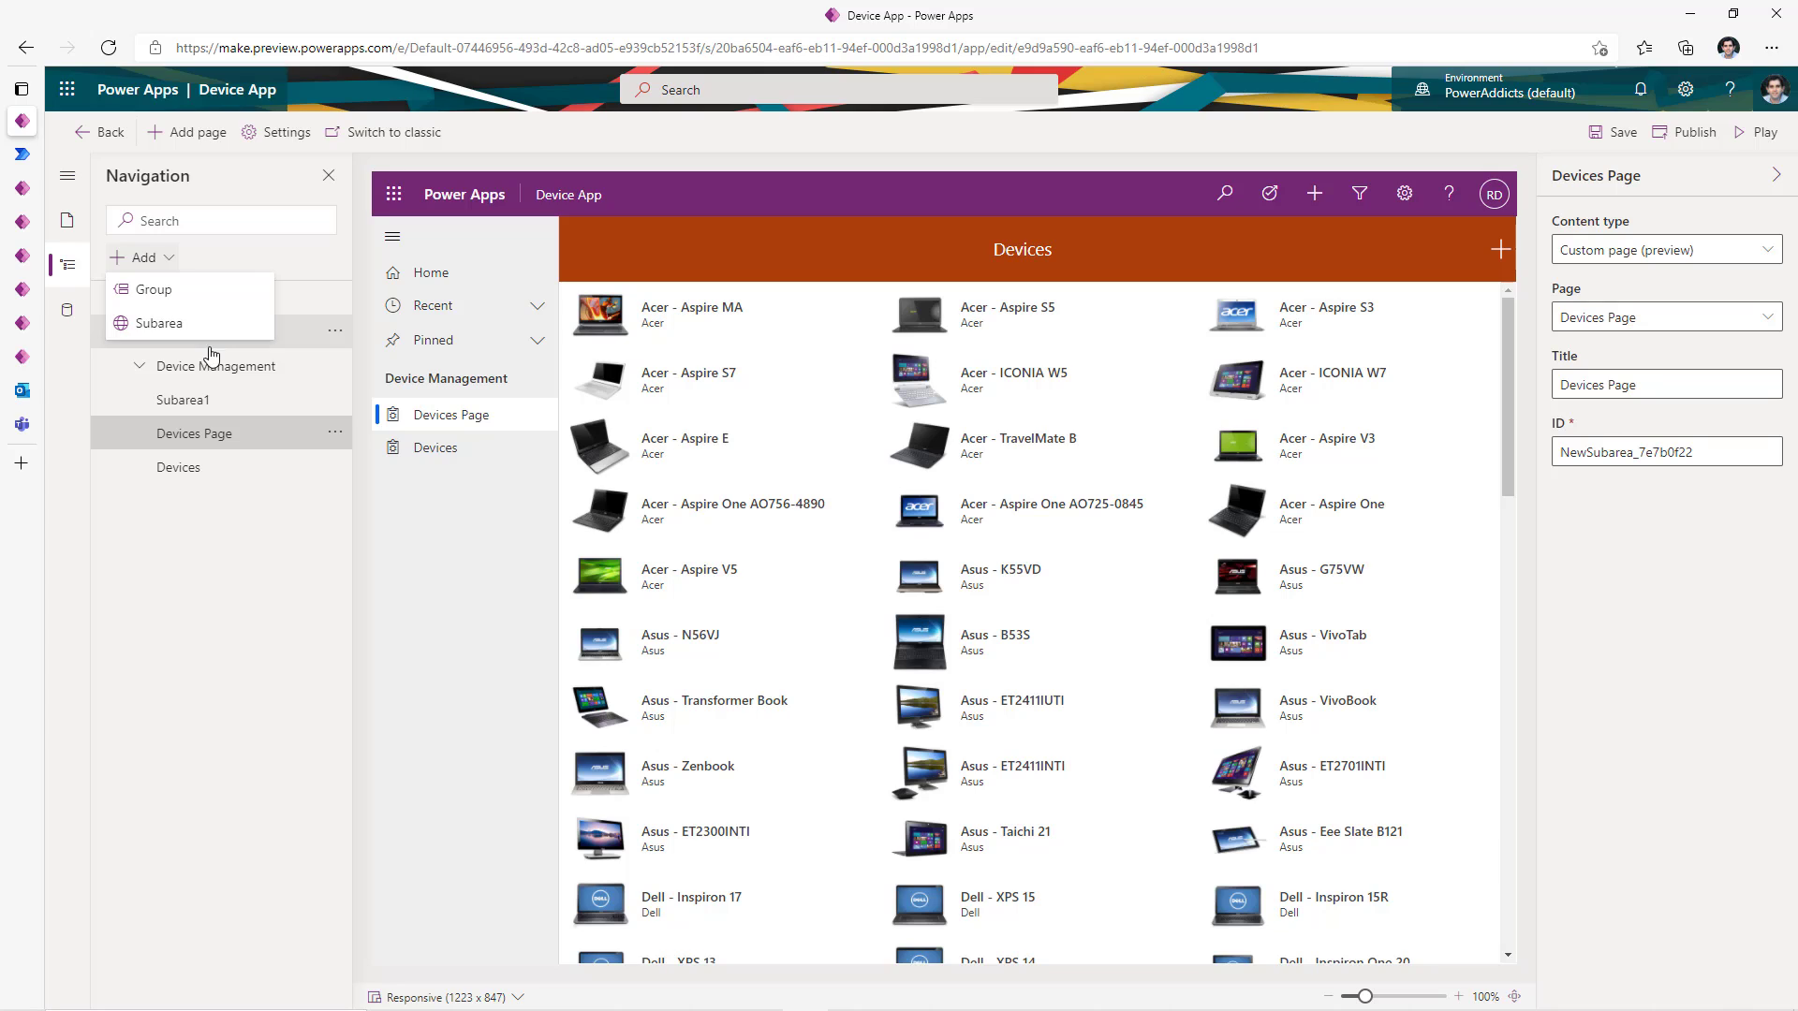
{"action": "left_click", "coordinate": [229, 468]}
{"action": "left_click", "coordinate": [75, 314]}
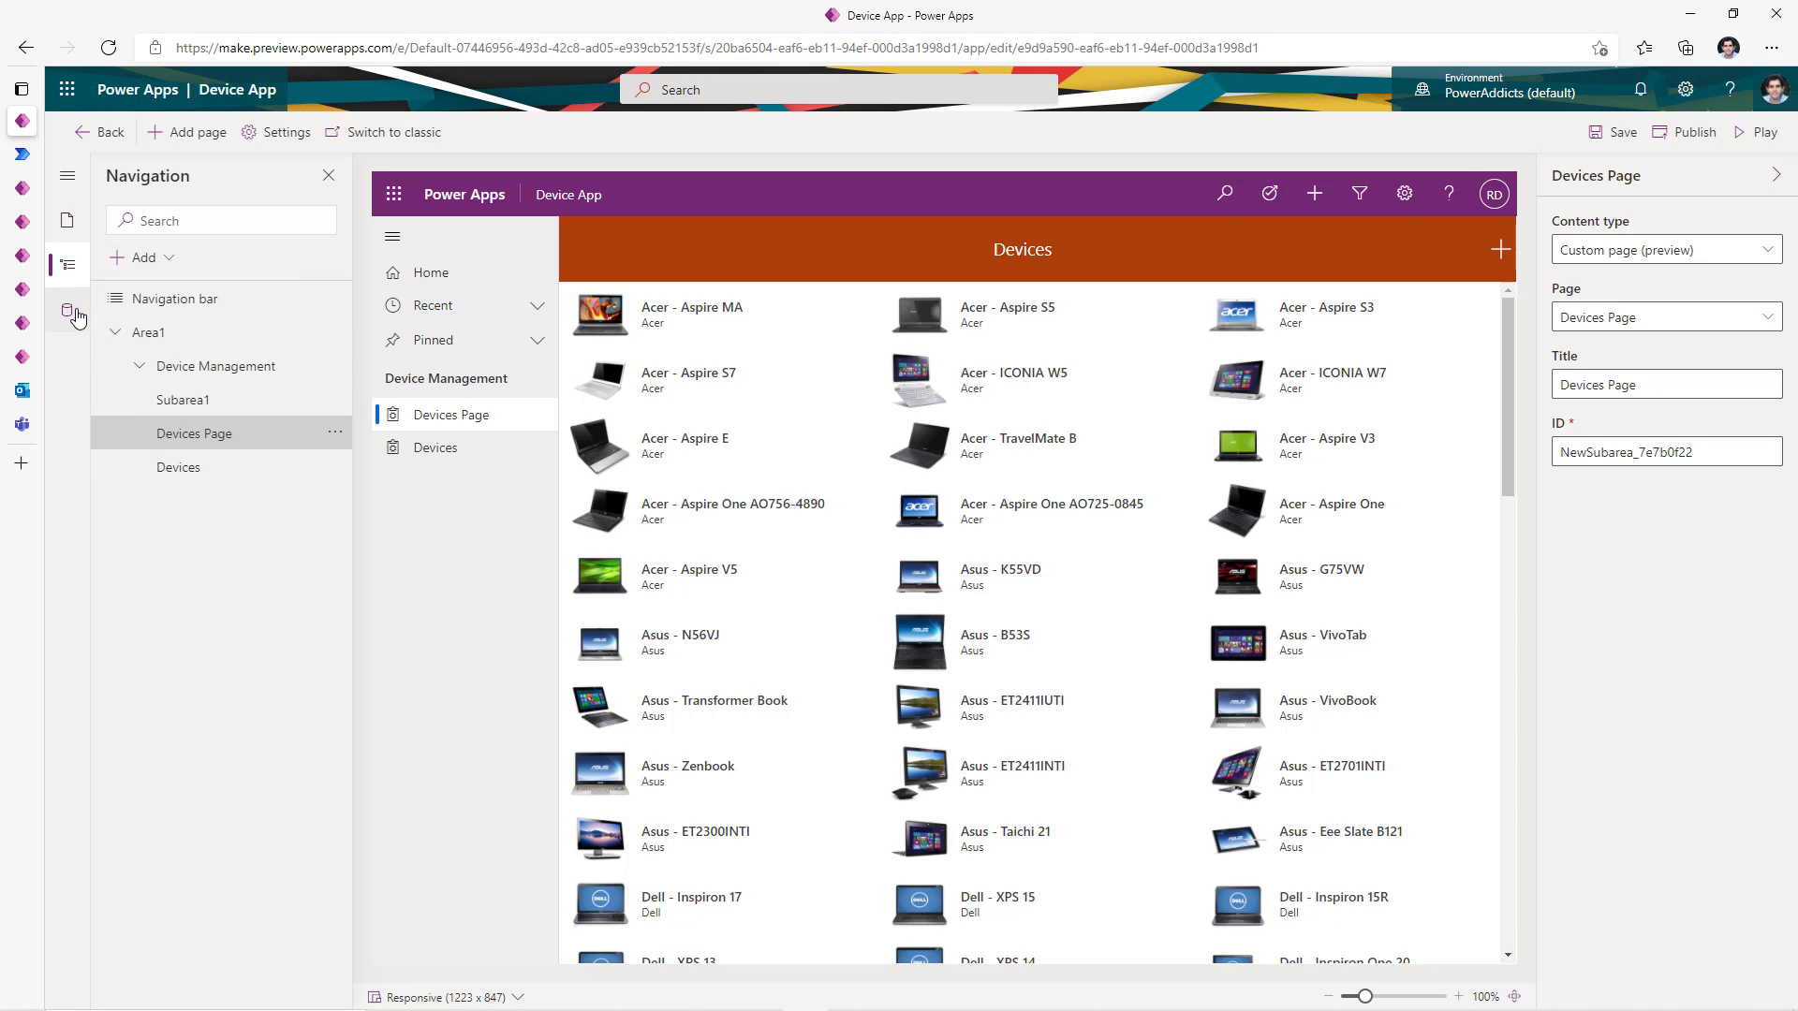
- Review Device App's tables and pages, then republish the app
{"action": "left_click", "coordinate": [119, 217]}
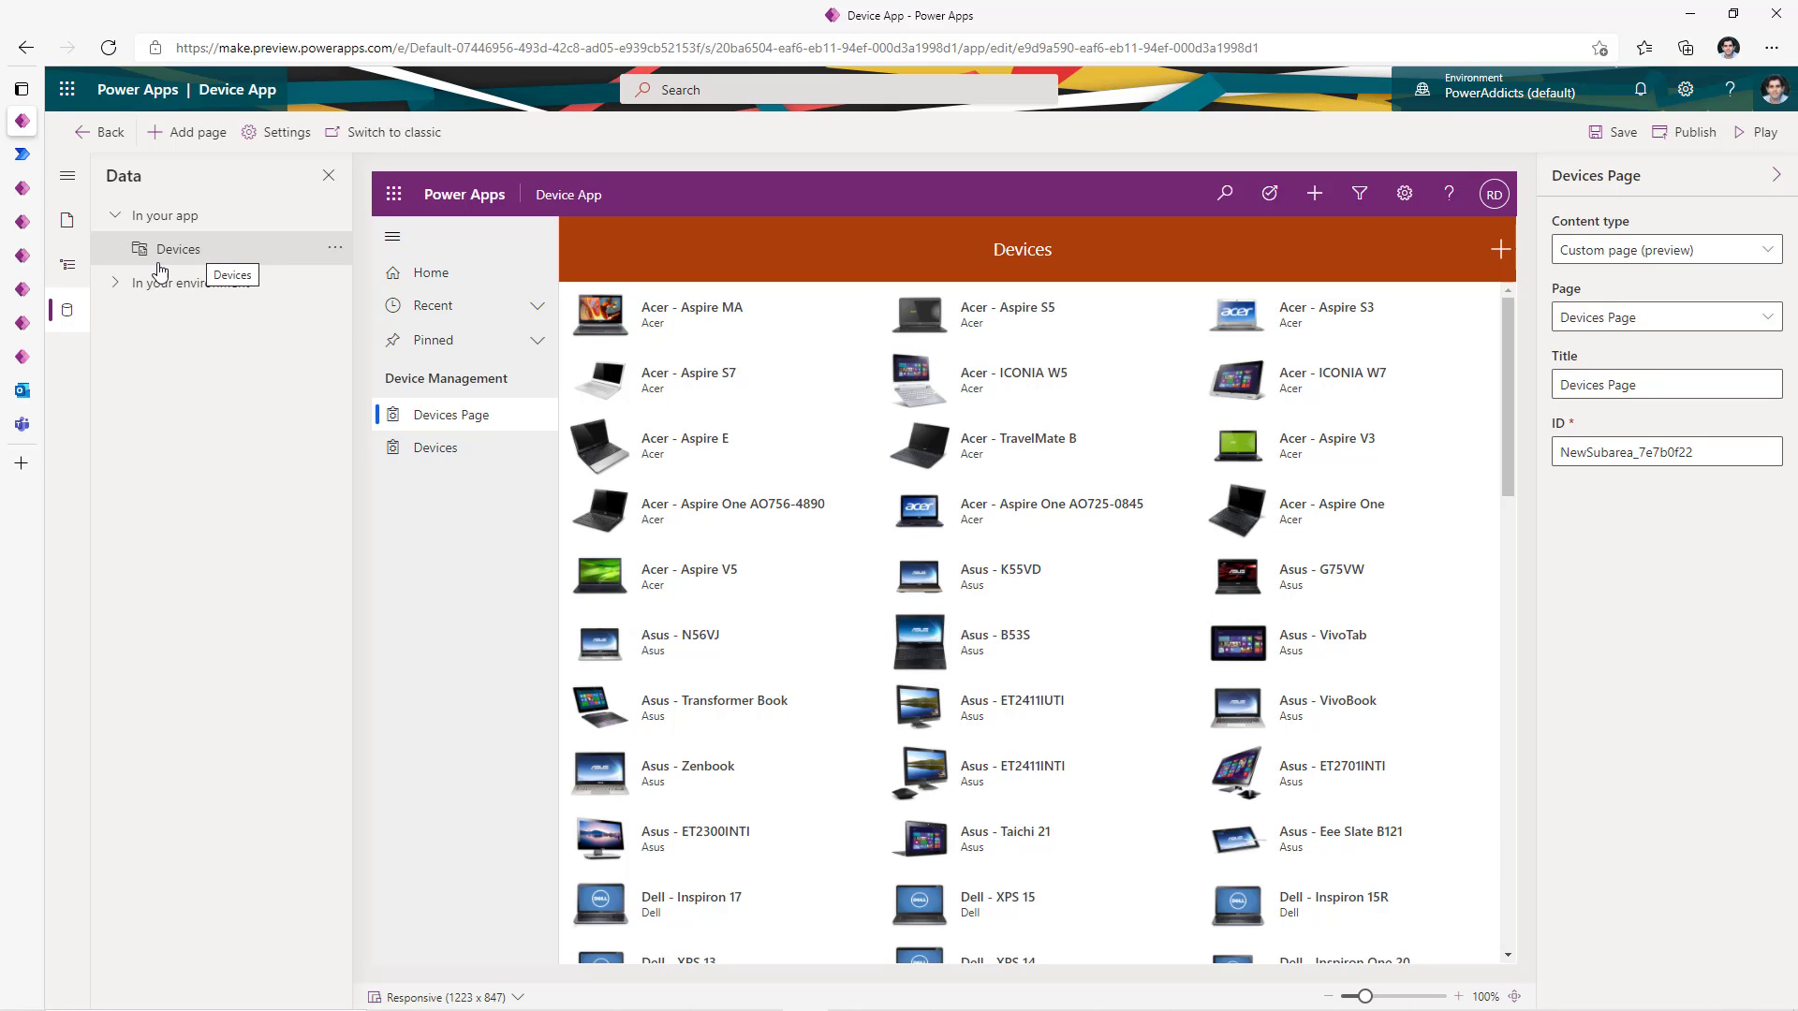
{"action": "left_click", "coordinate": [65, 222]}
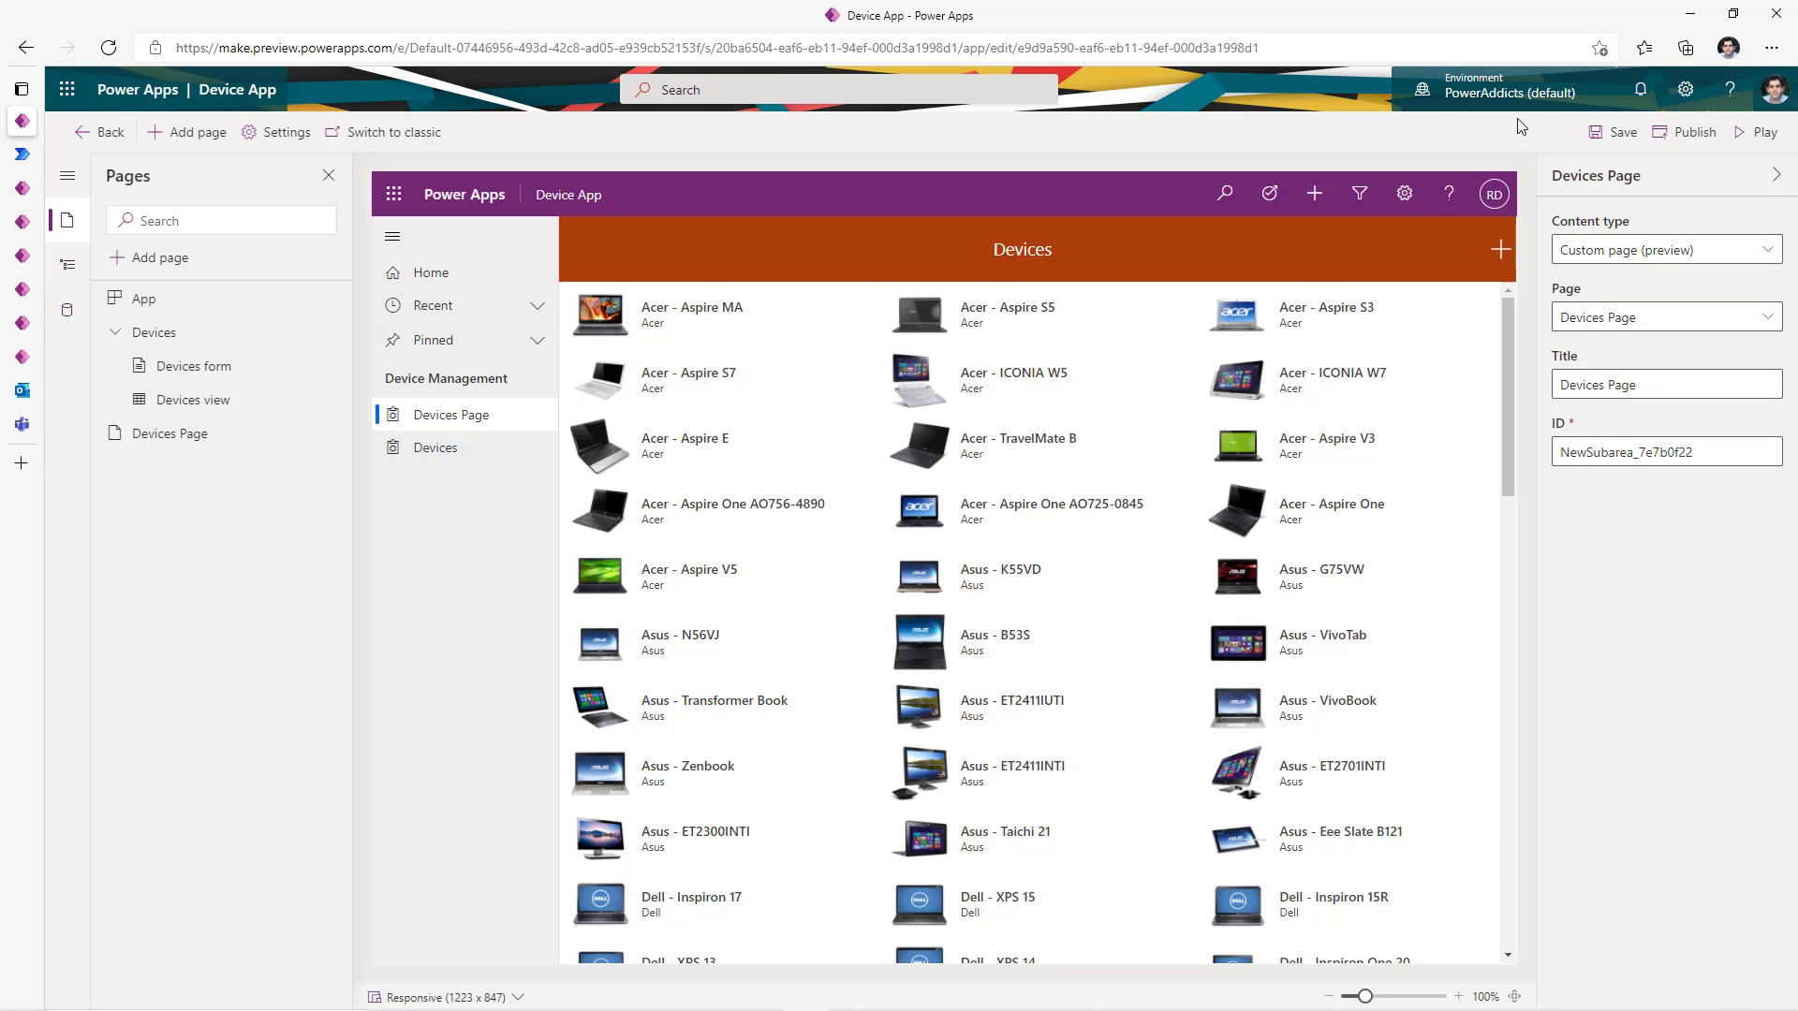
{"action": "left_click", "coordinate": [1676, 145]}
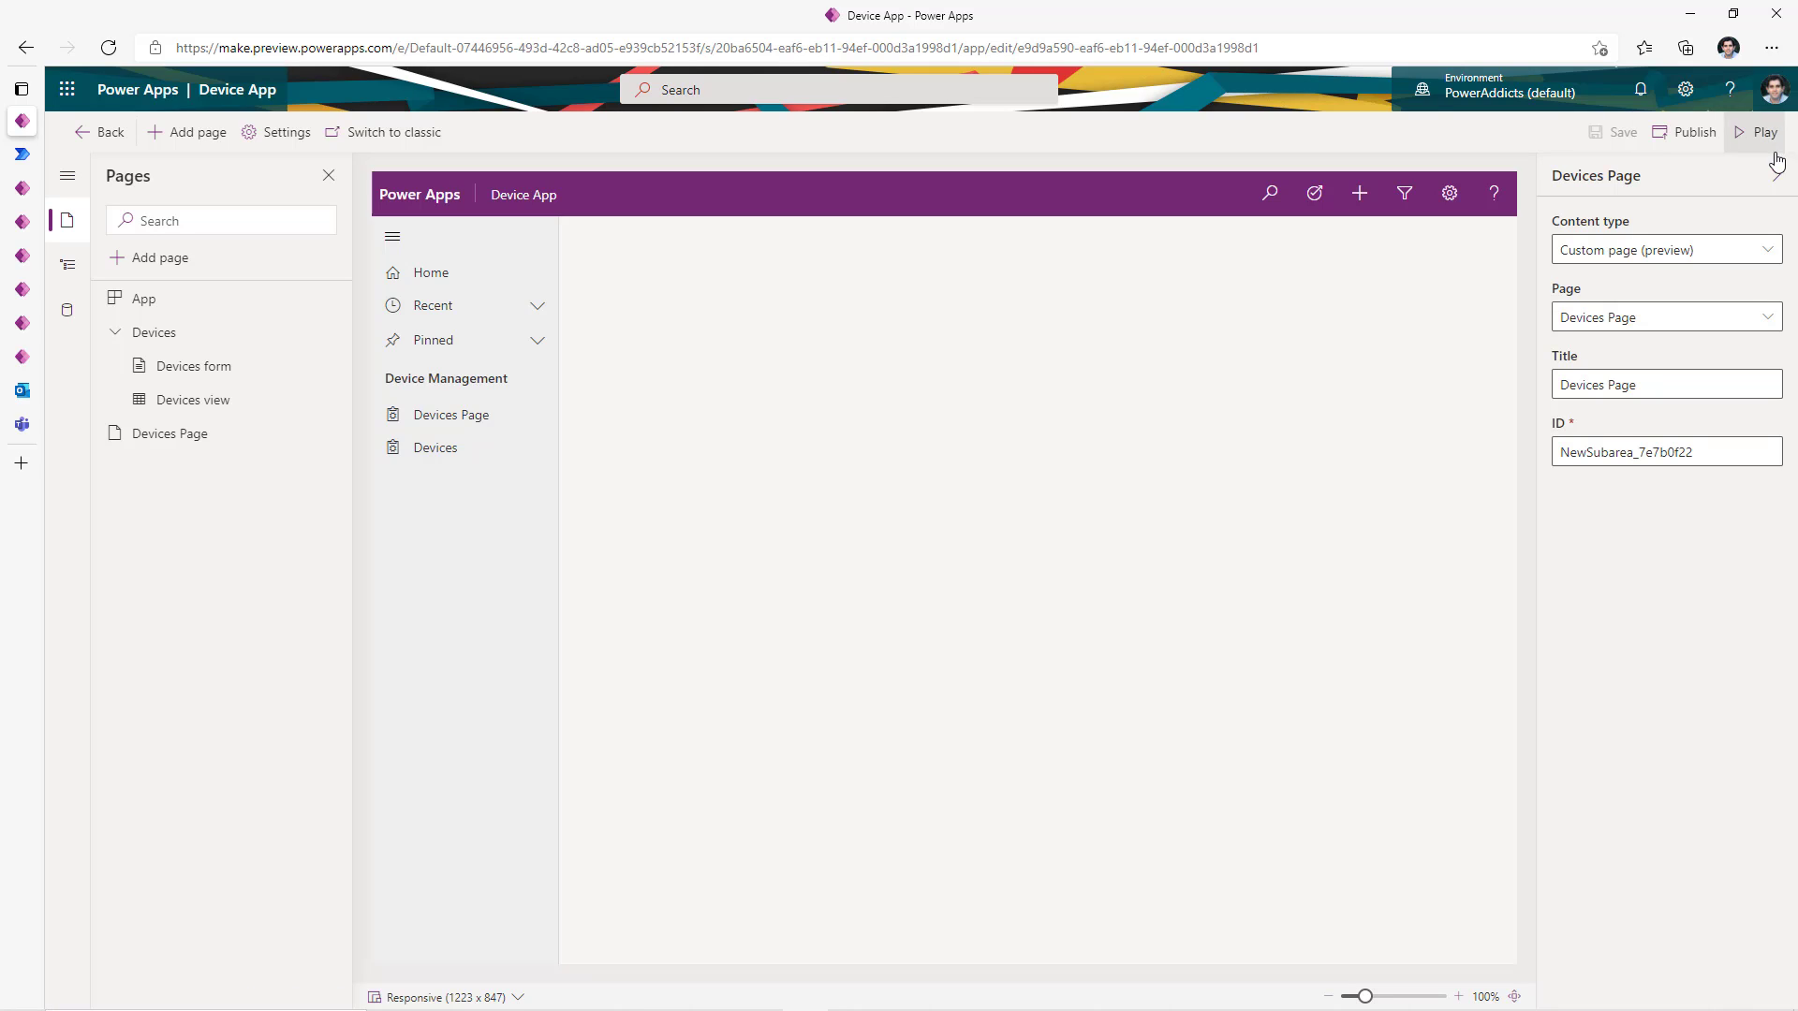
- Run the published Device App and resize the browser to watch the gallery reflow
{"action": "left_click", "coordinate": [1766, 140]}
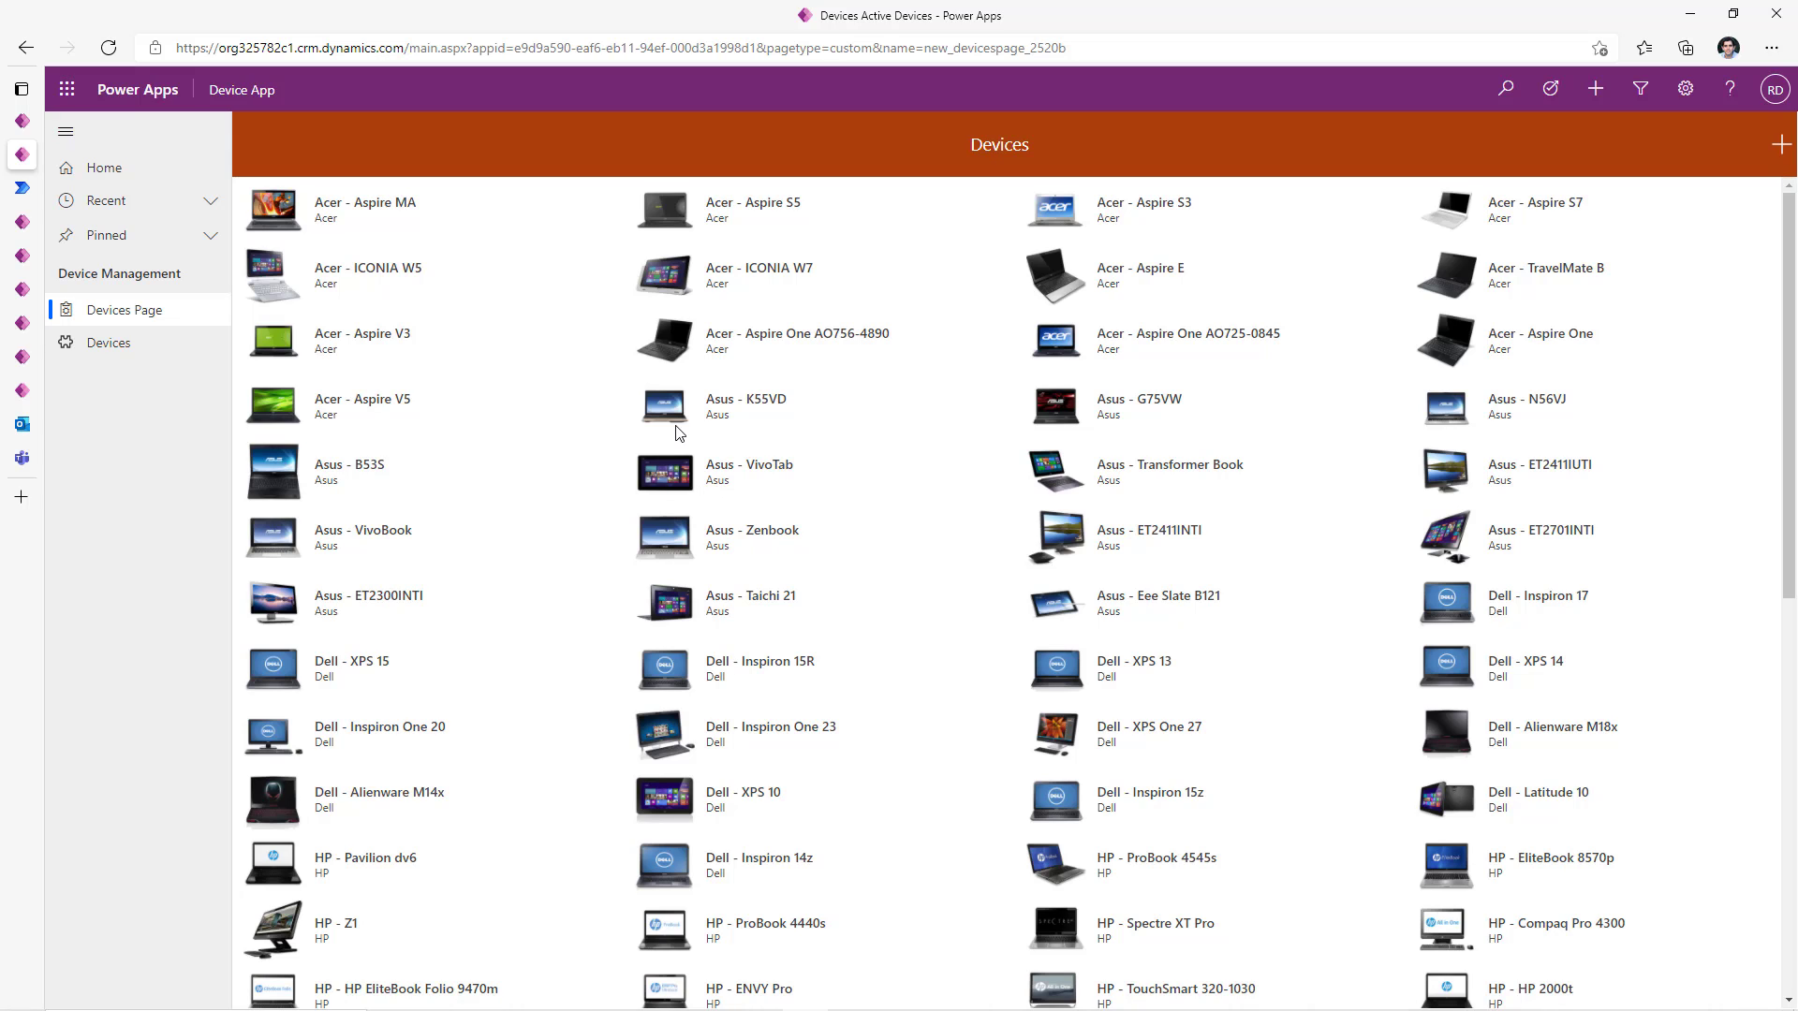
{"action": "left_click", "coordinate": [1731, 15]}
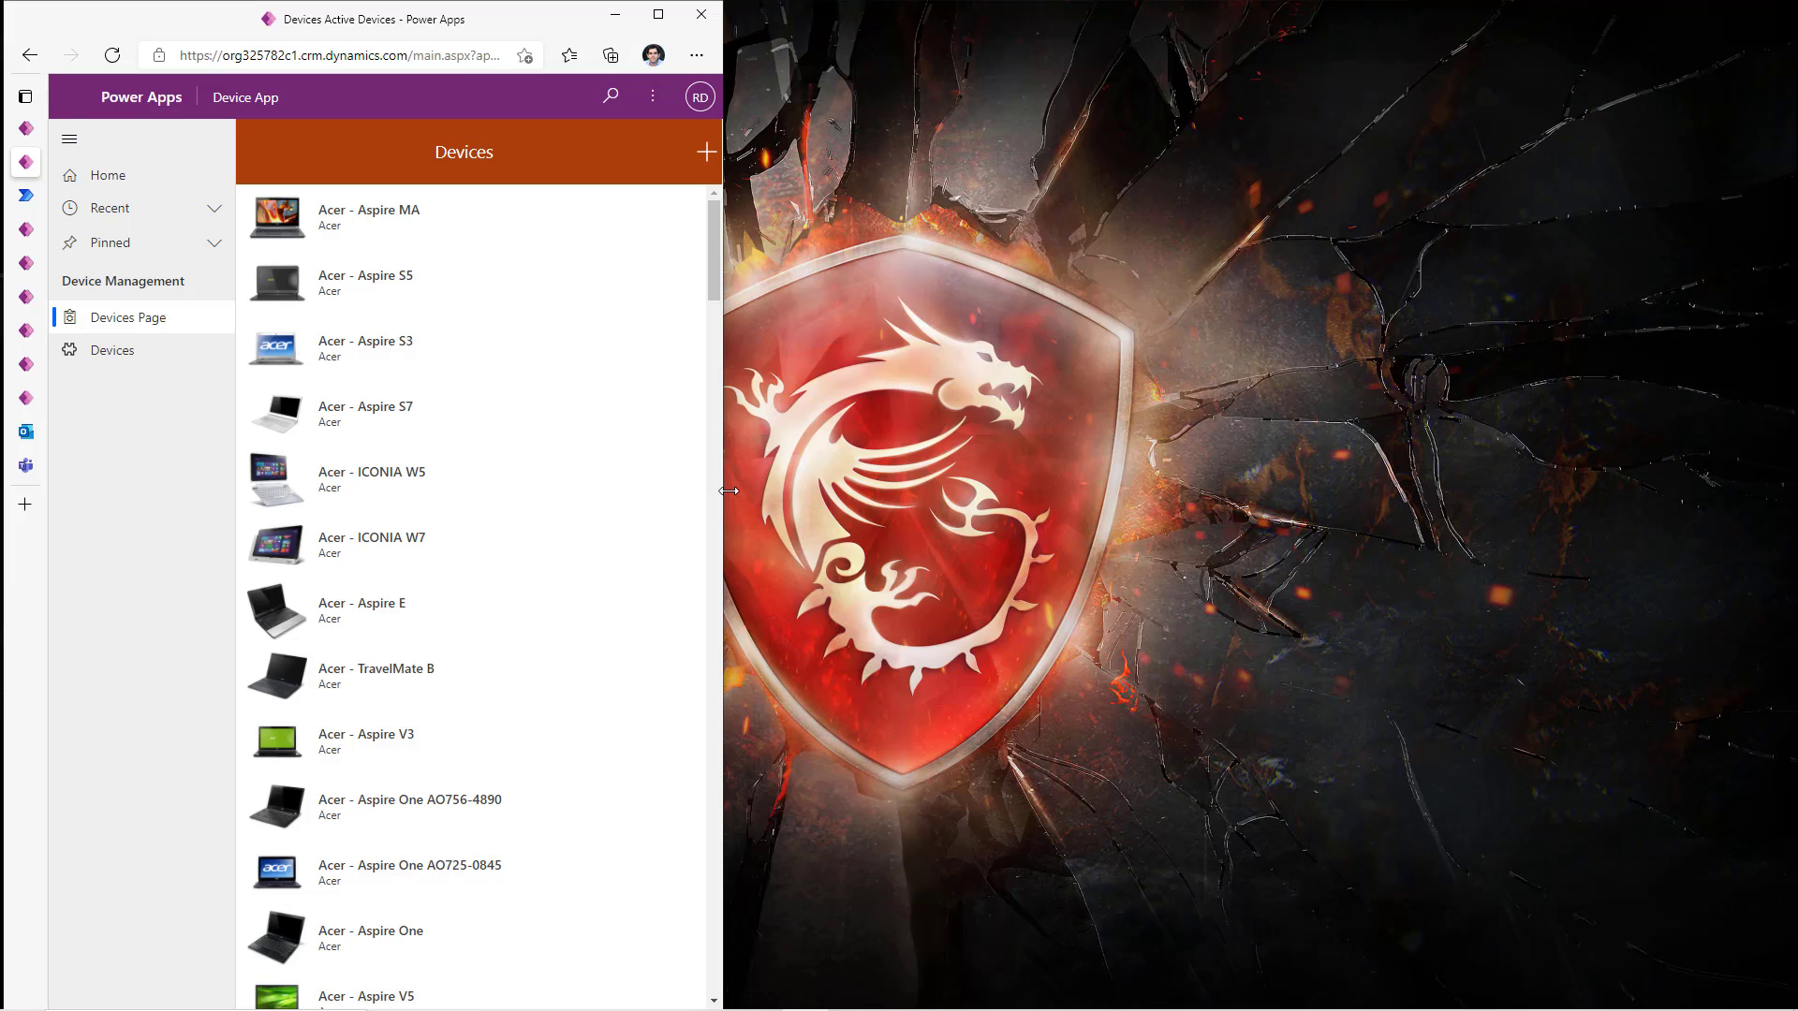
{"action": "left_click_drag", "start_coordinate": [729, 491], "coordinate": [1793, 486]}
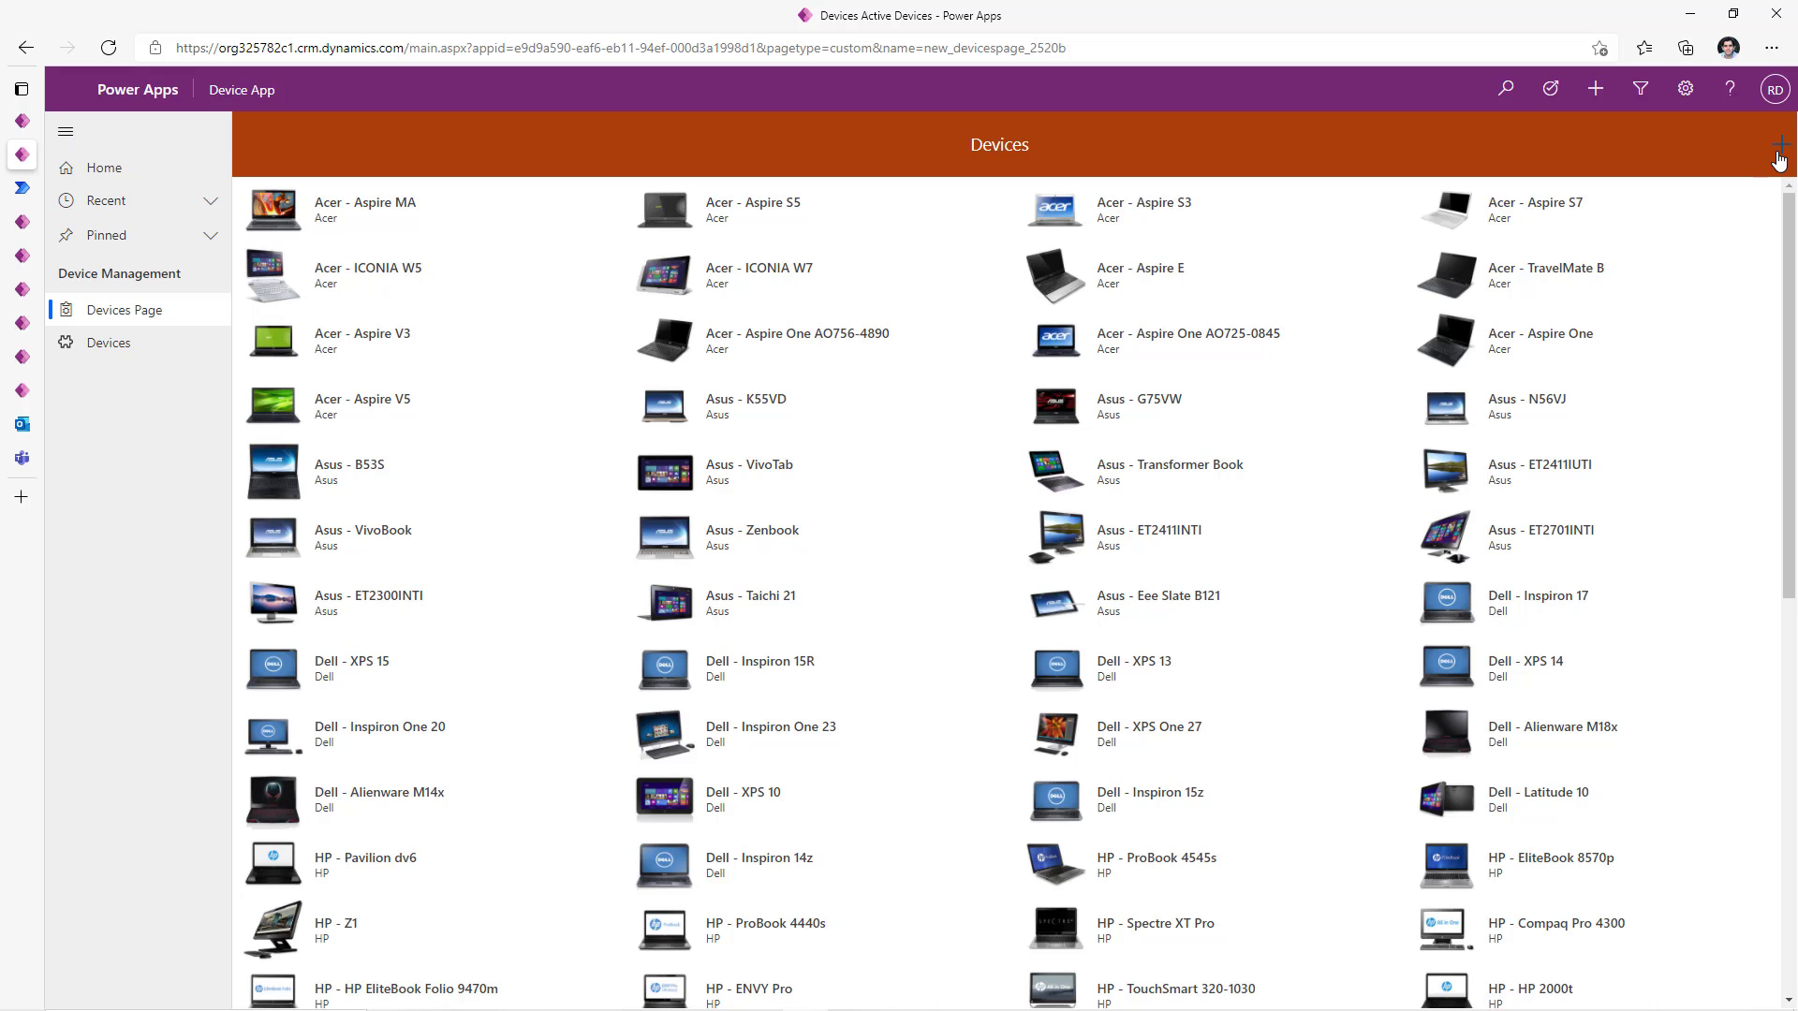
- Try the new-device form, then open the Acer - ICONIA W7 device record
{"action": "left_click", "coordinate": [1779, 149]}
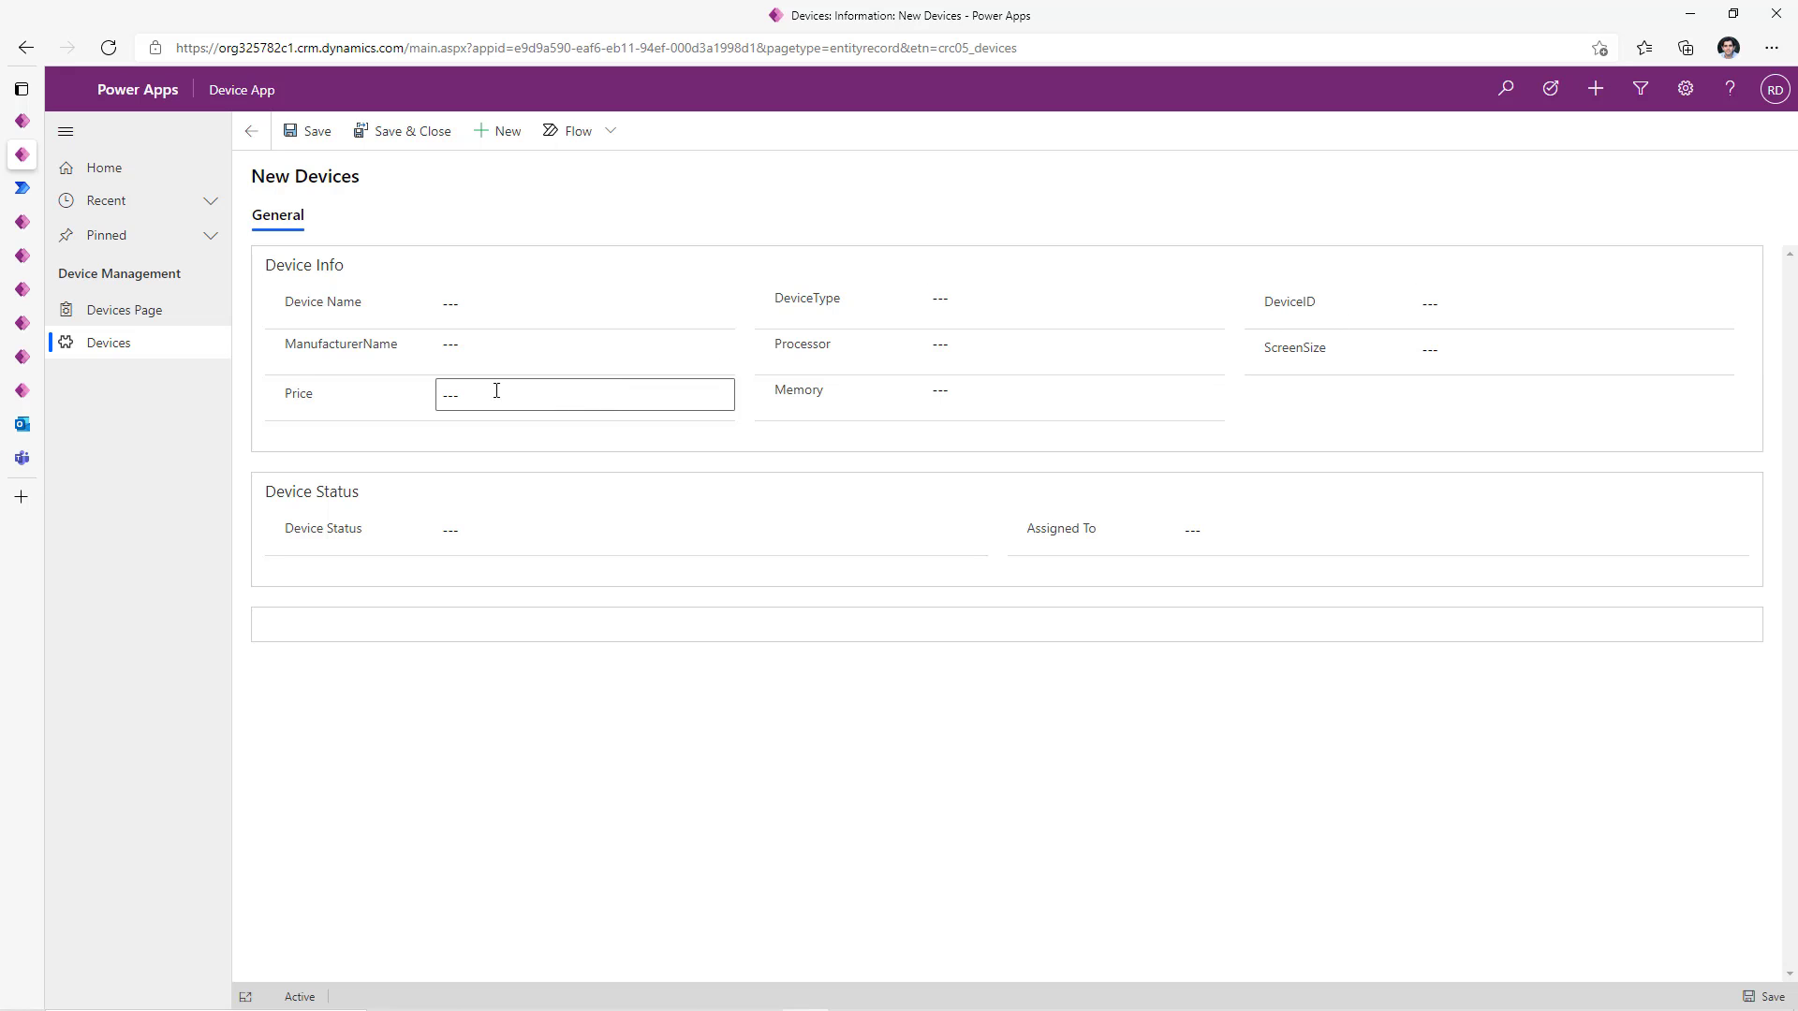
{"action": "left_click", "coordinate": [153, 313]}
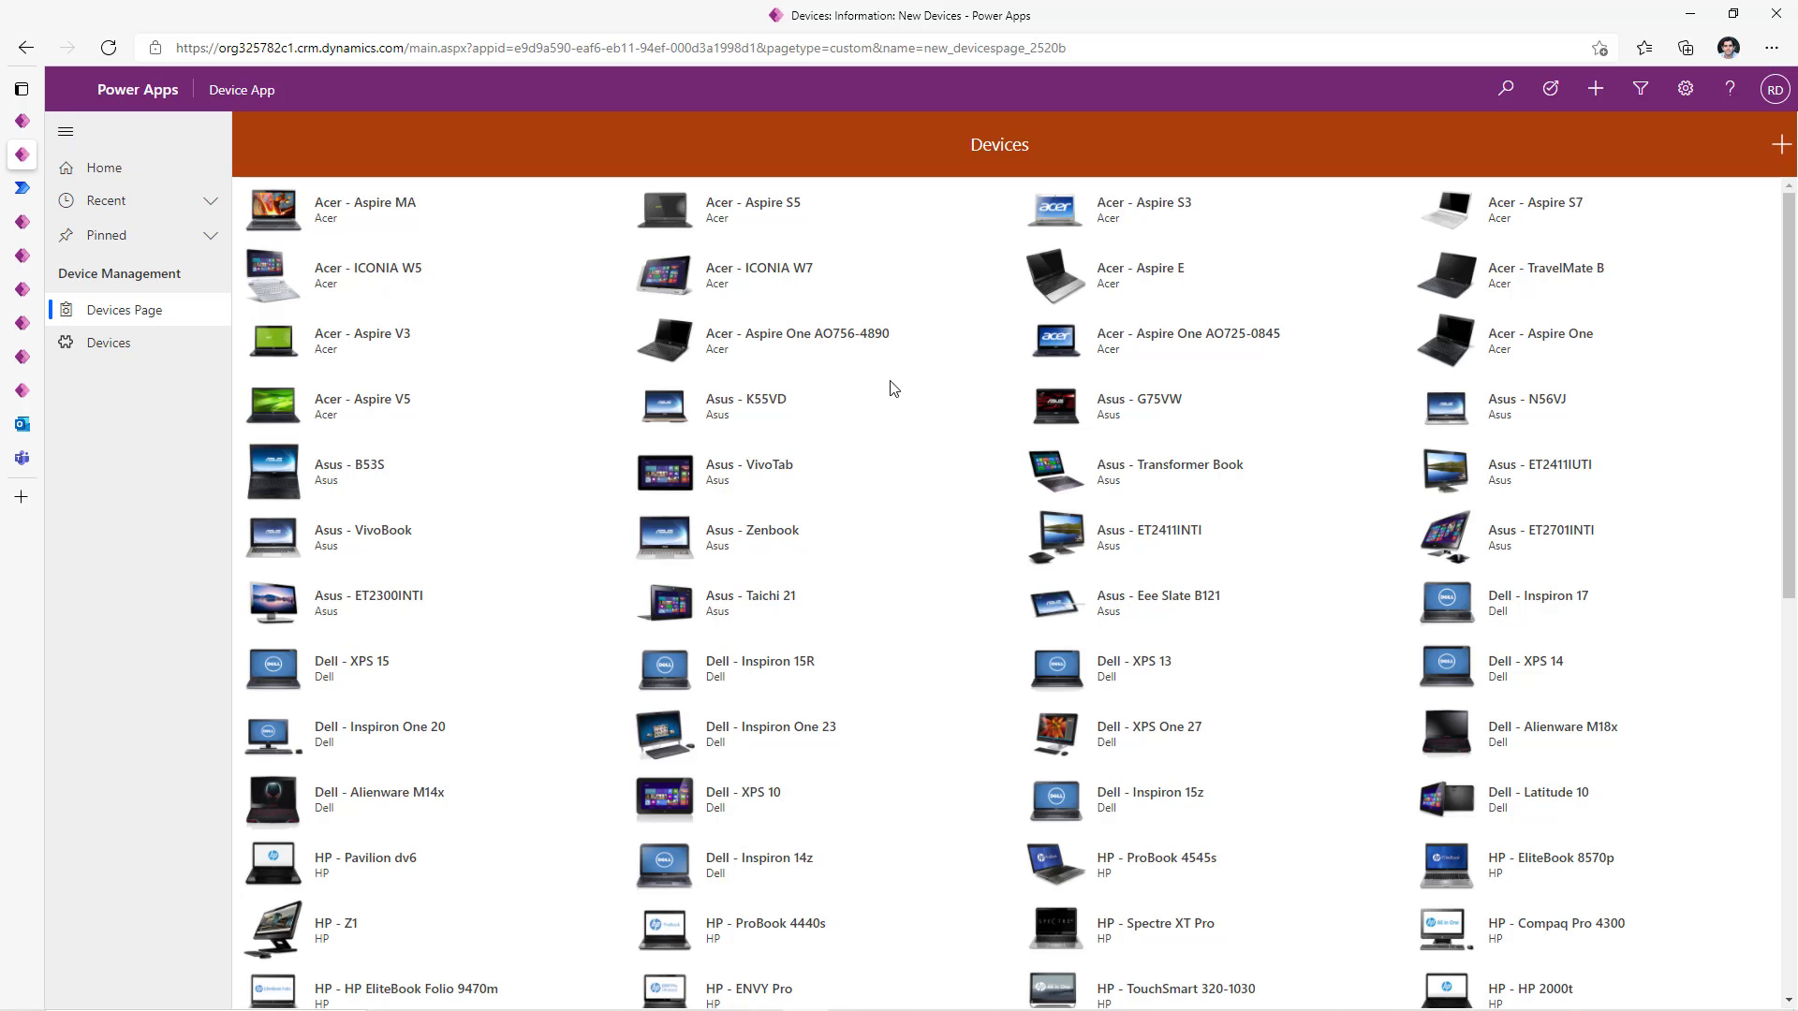
{"action": "left_click", "coordinate": [847, 281]}
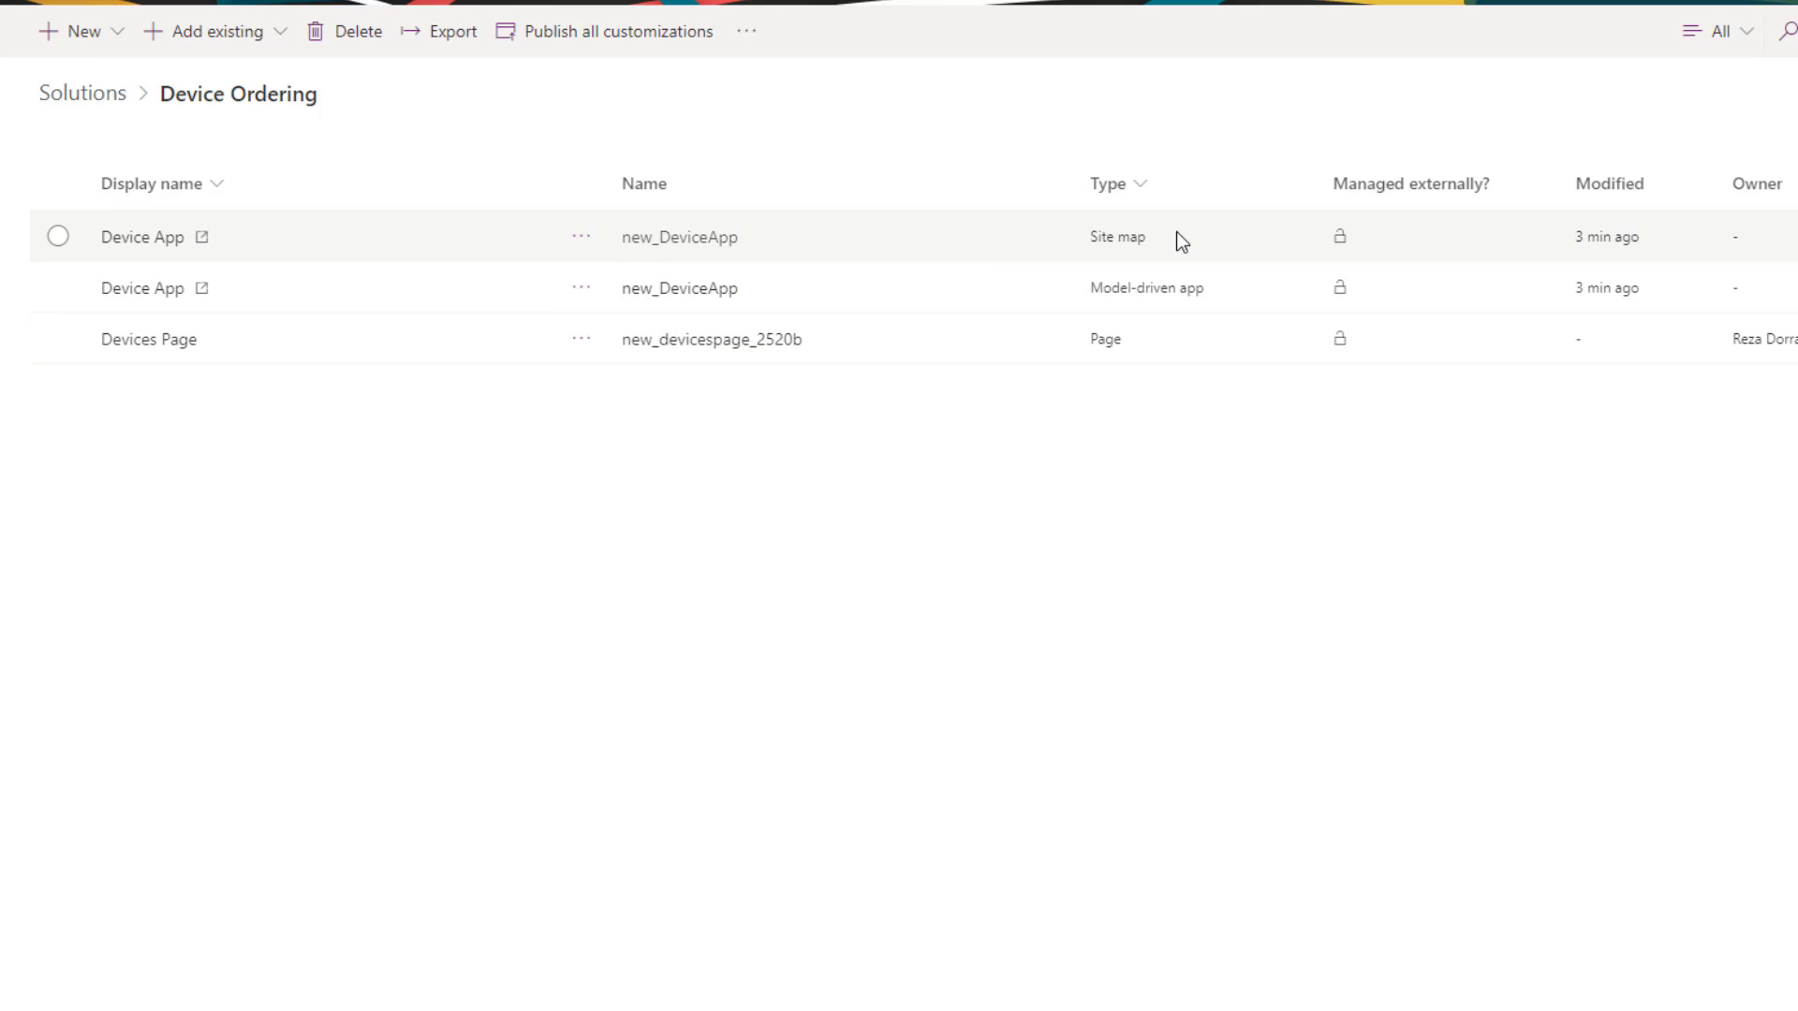
- Add Device App's required components to Device Ordering and open the Devices table
{"action": "left_click", "coordinate": [578, 290]}
{"action": "left_click", "coordinate": [580, 290]}
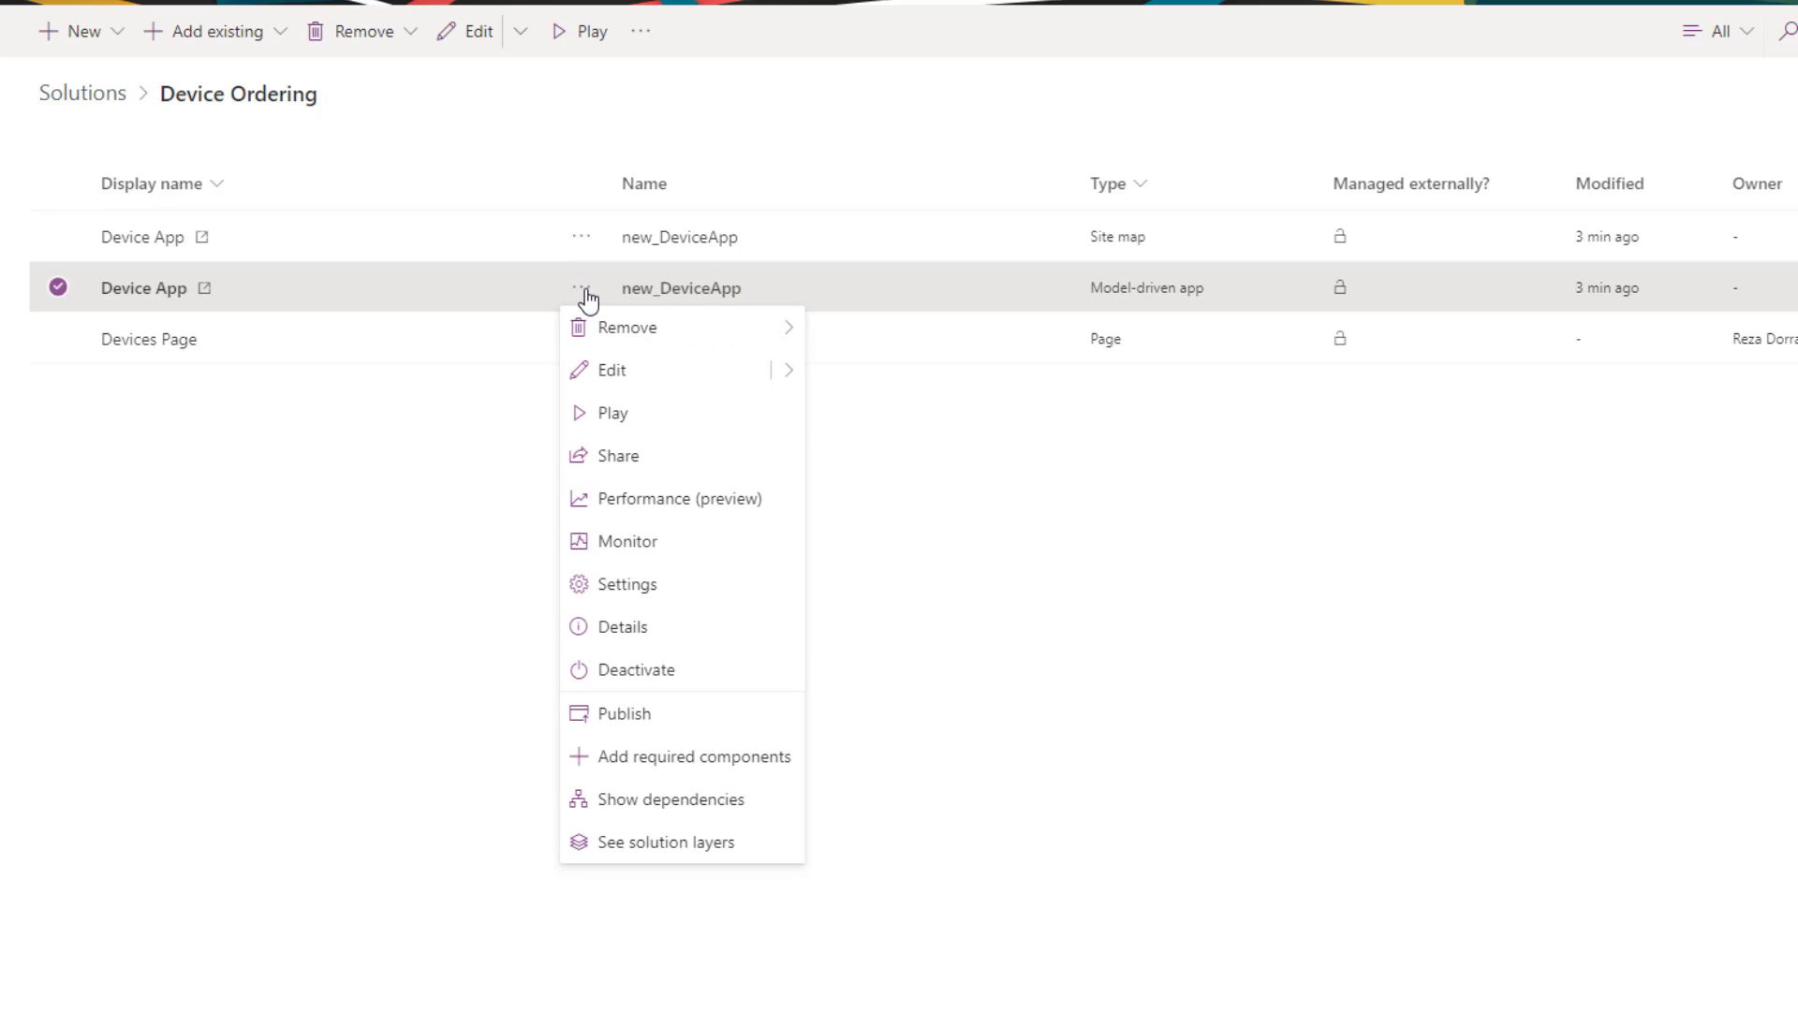
{"action": "left_click", "coordinate": [682, 756]}
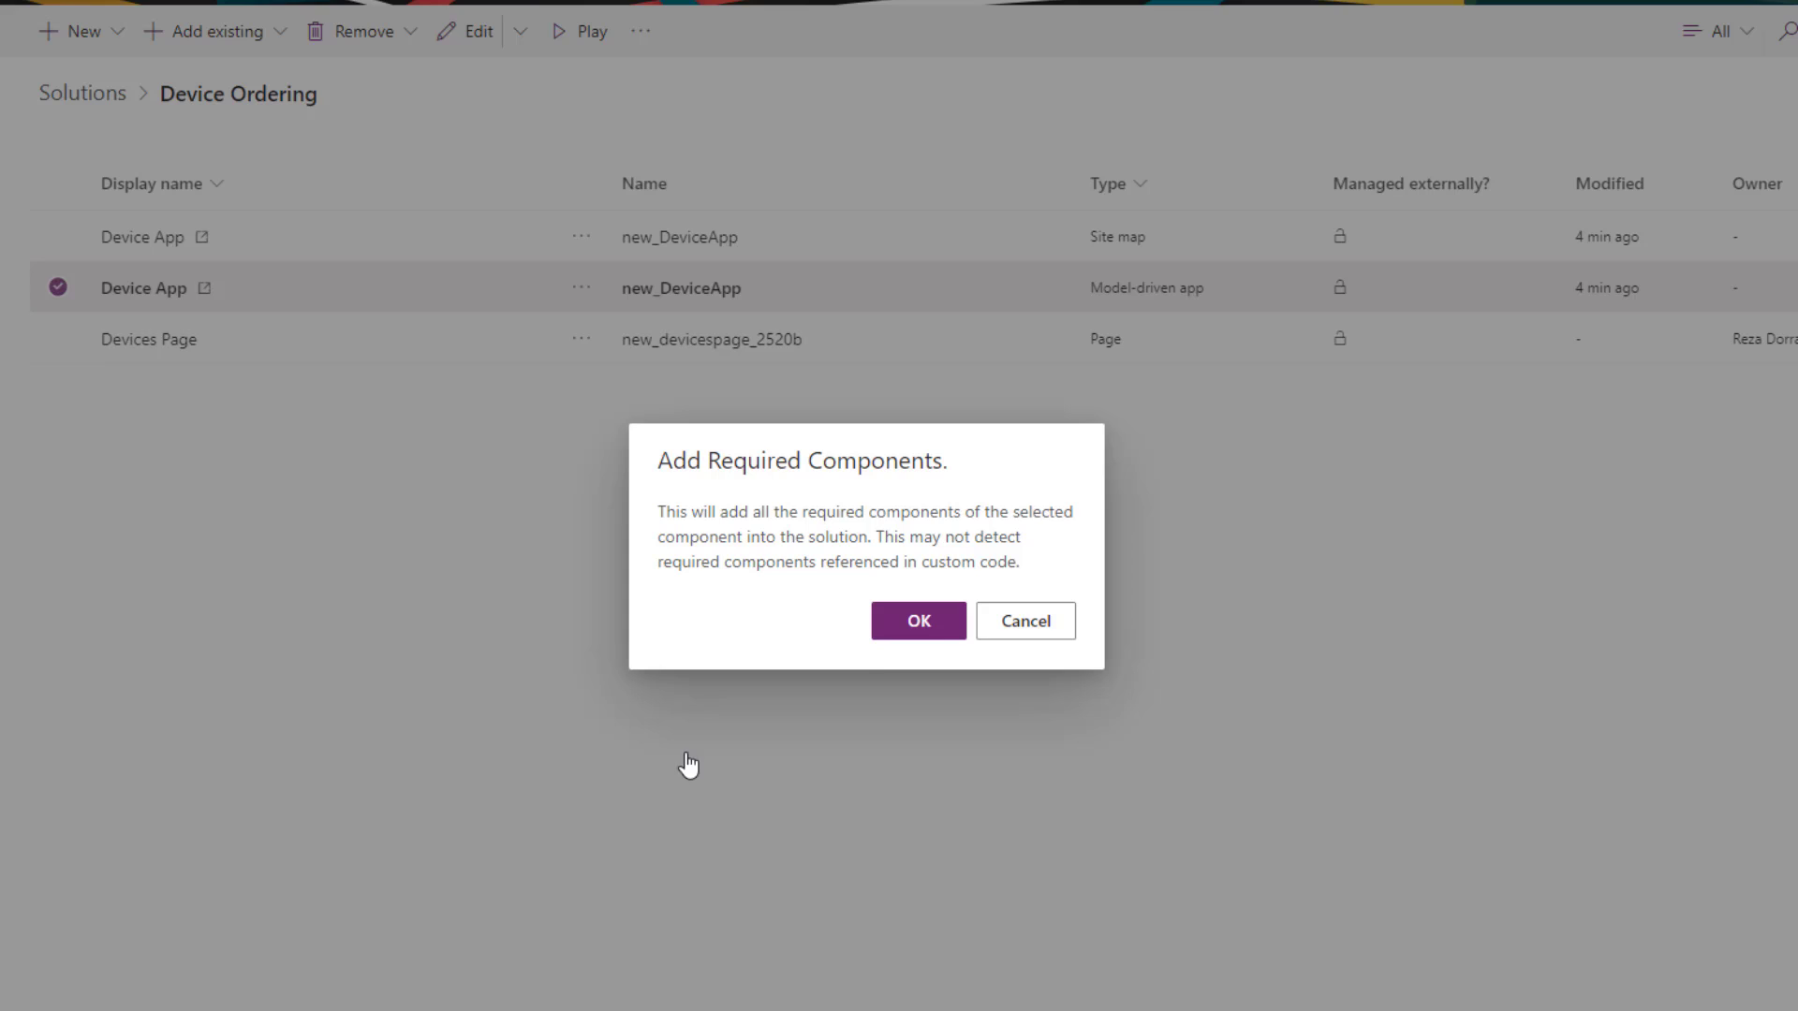
{"action": "left_click", "coordinate": [918, 622]}
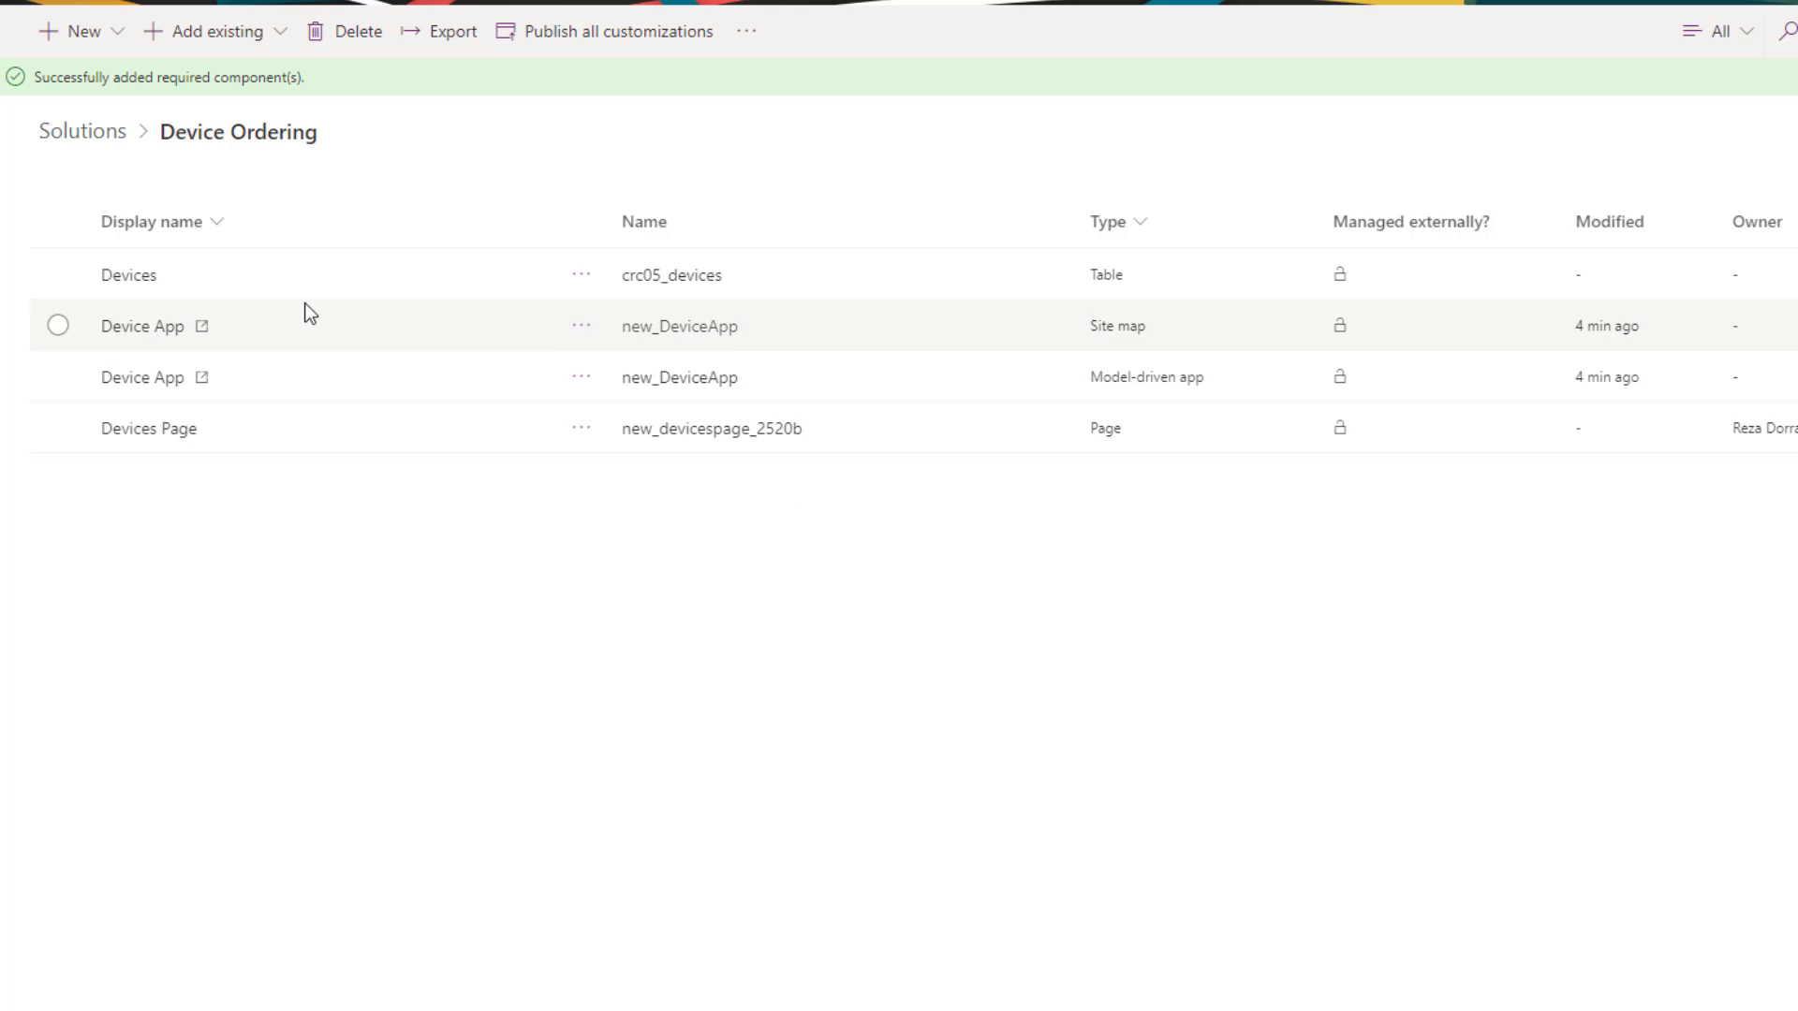
{"action": "left_click", "coordinate": [120, 289]}
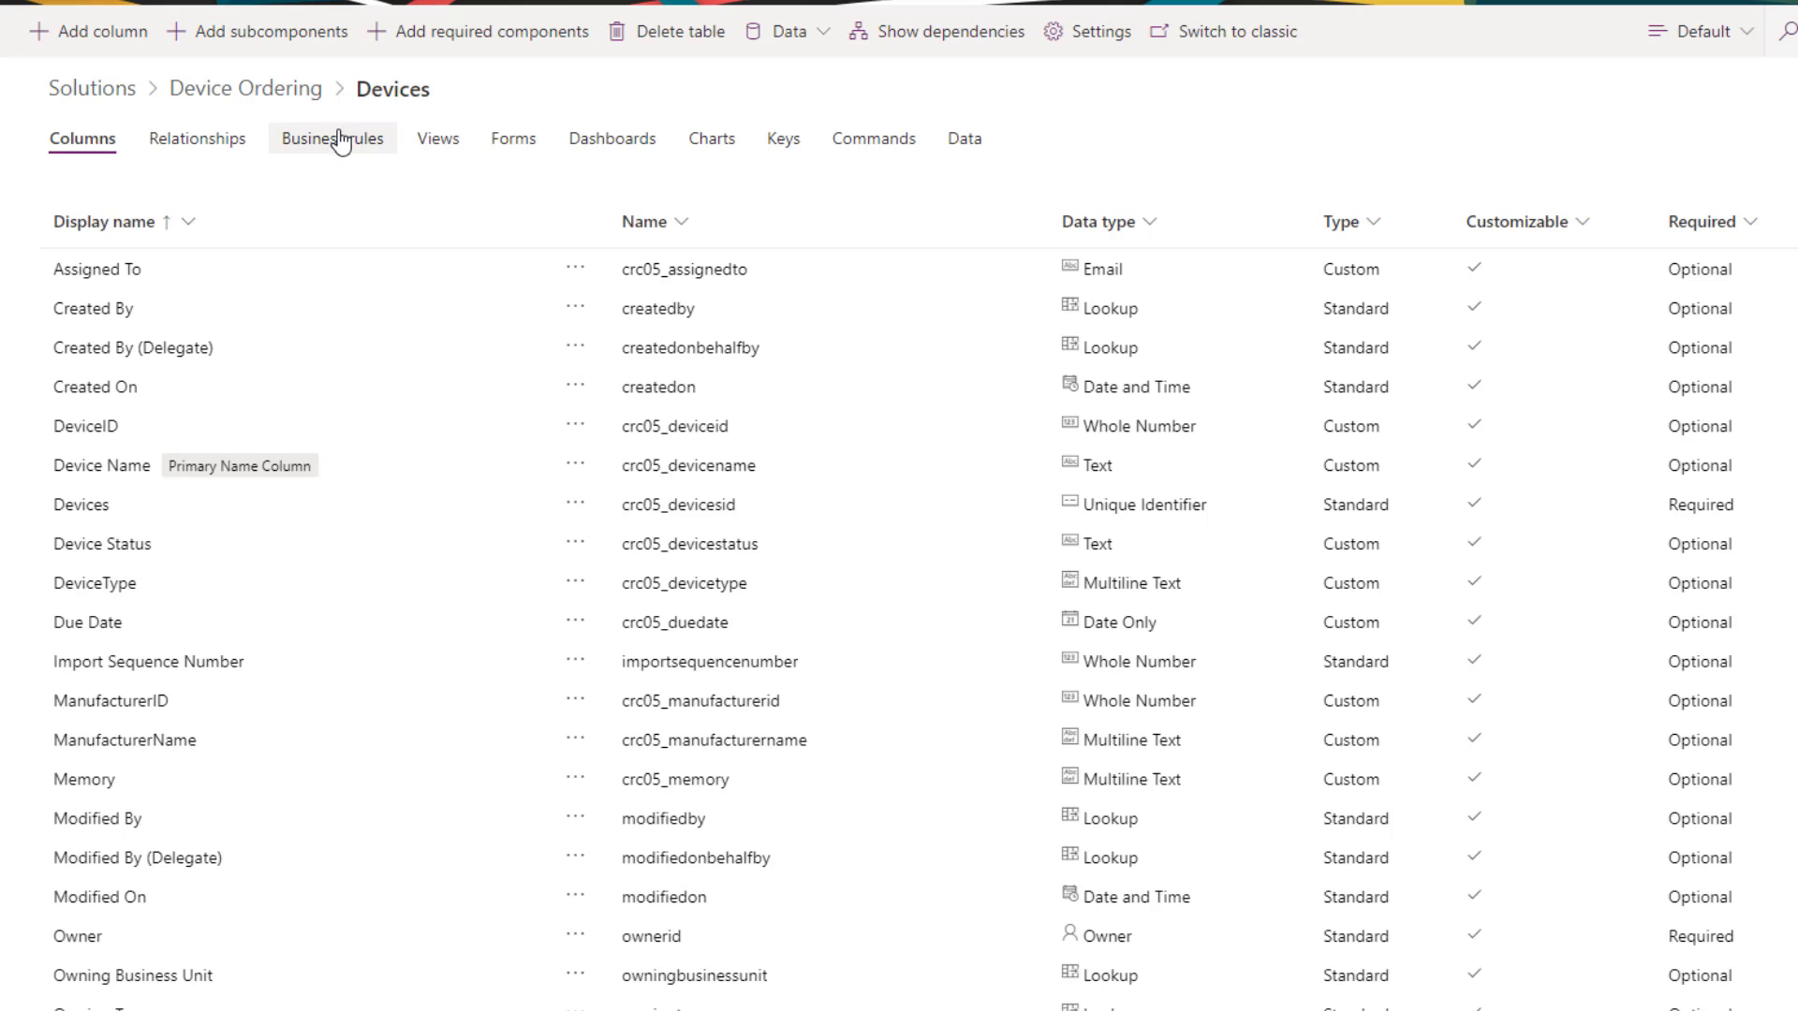
- Add the Assigned To column to the Active Devices view
{"action": "left_click", "coordinate": [456, 155]}
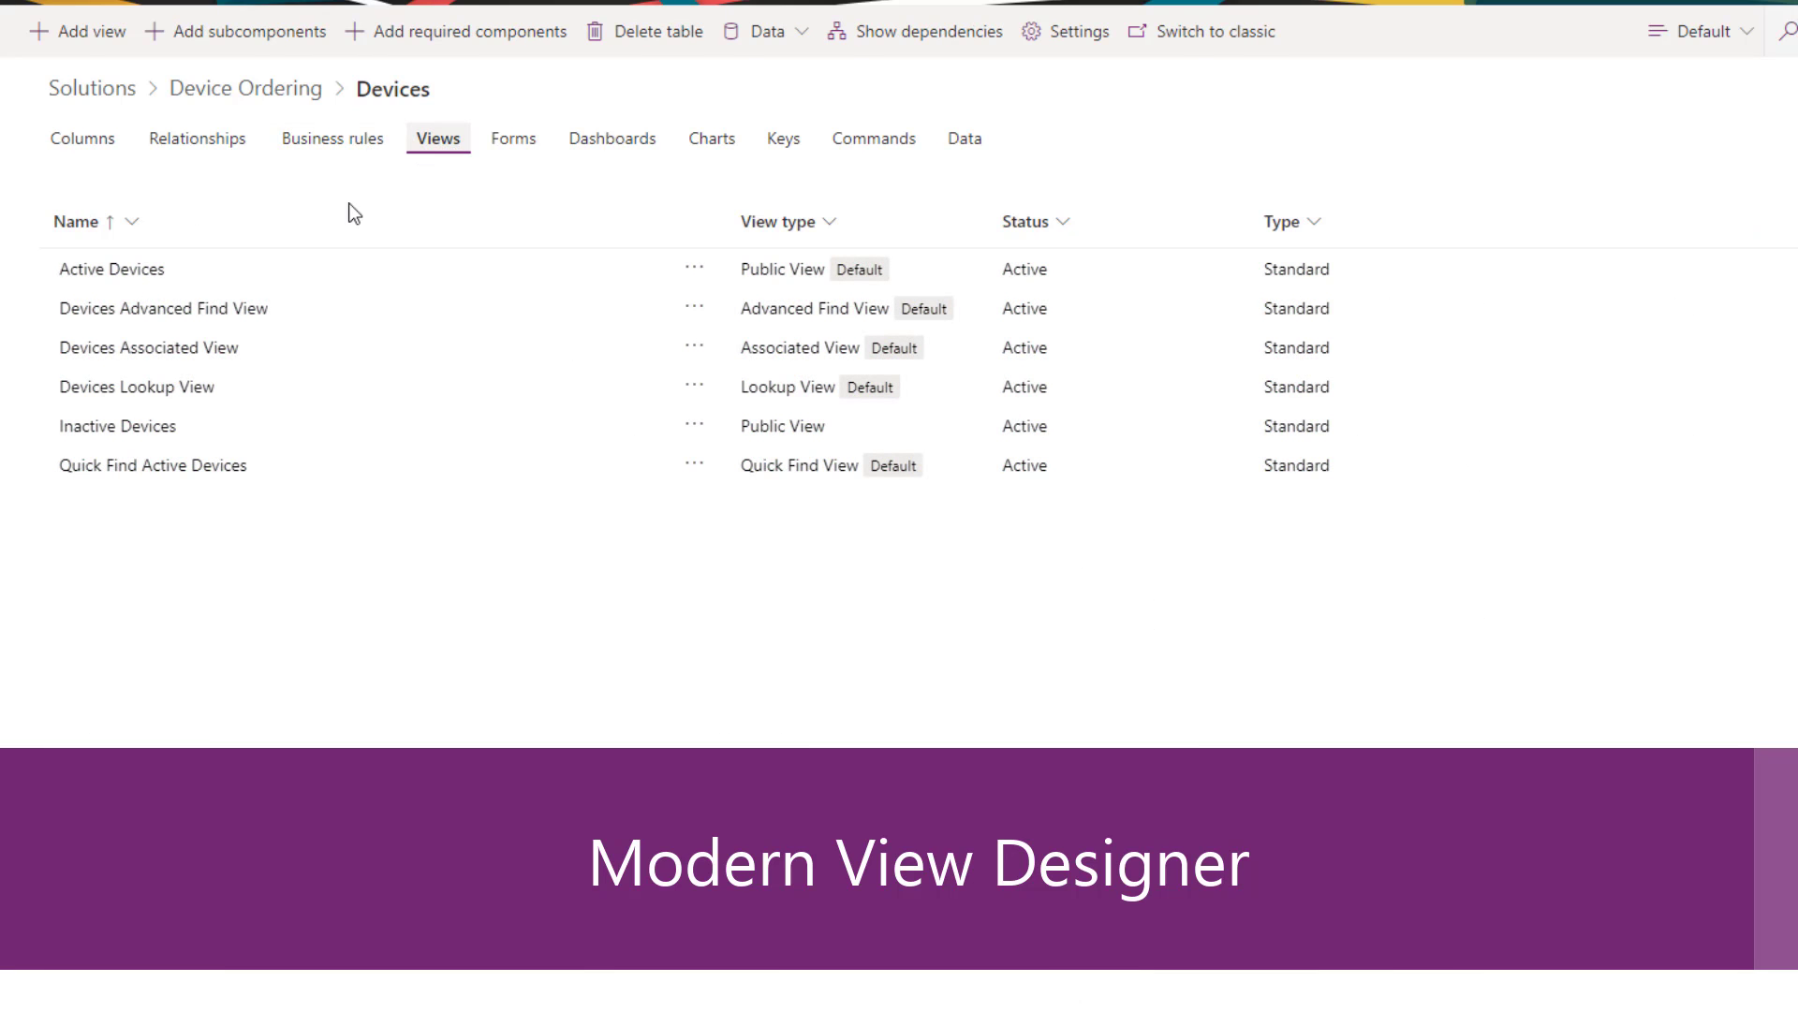
{"action": "left_click", "coordinate": [125, 272]}
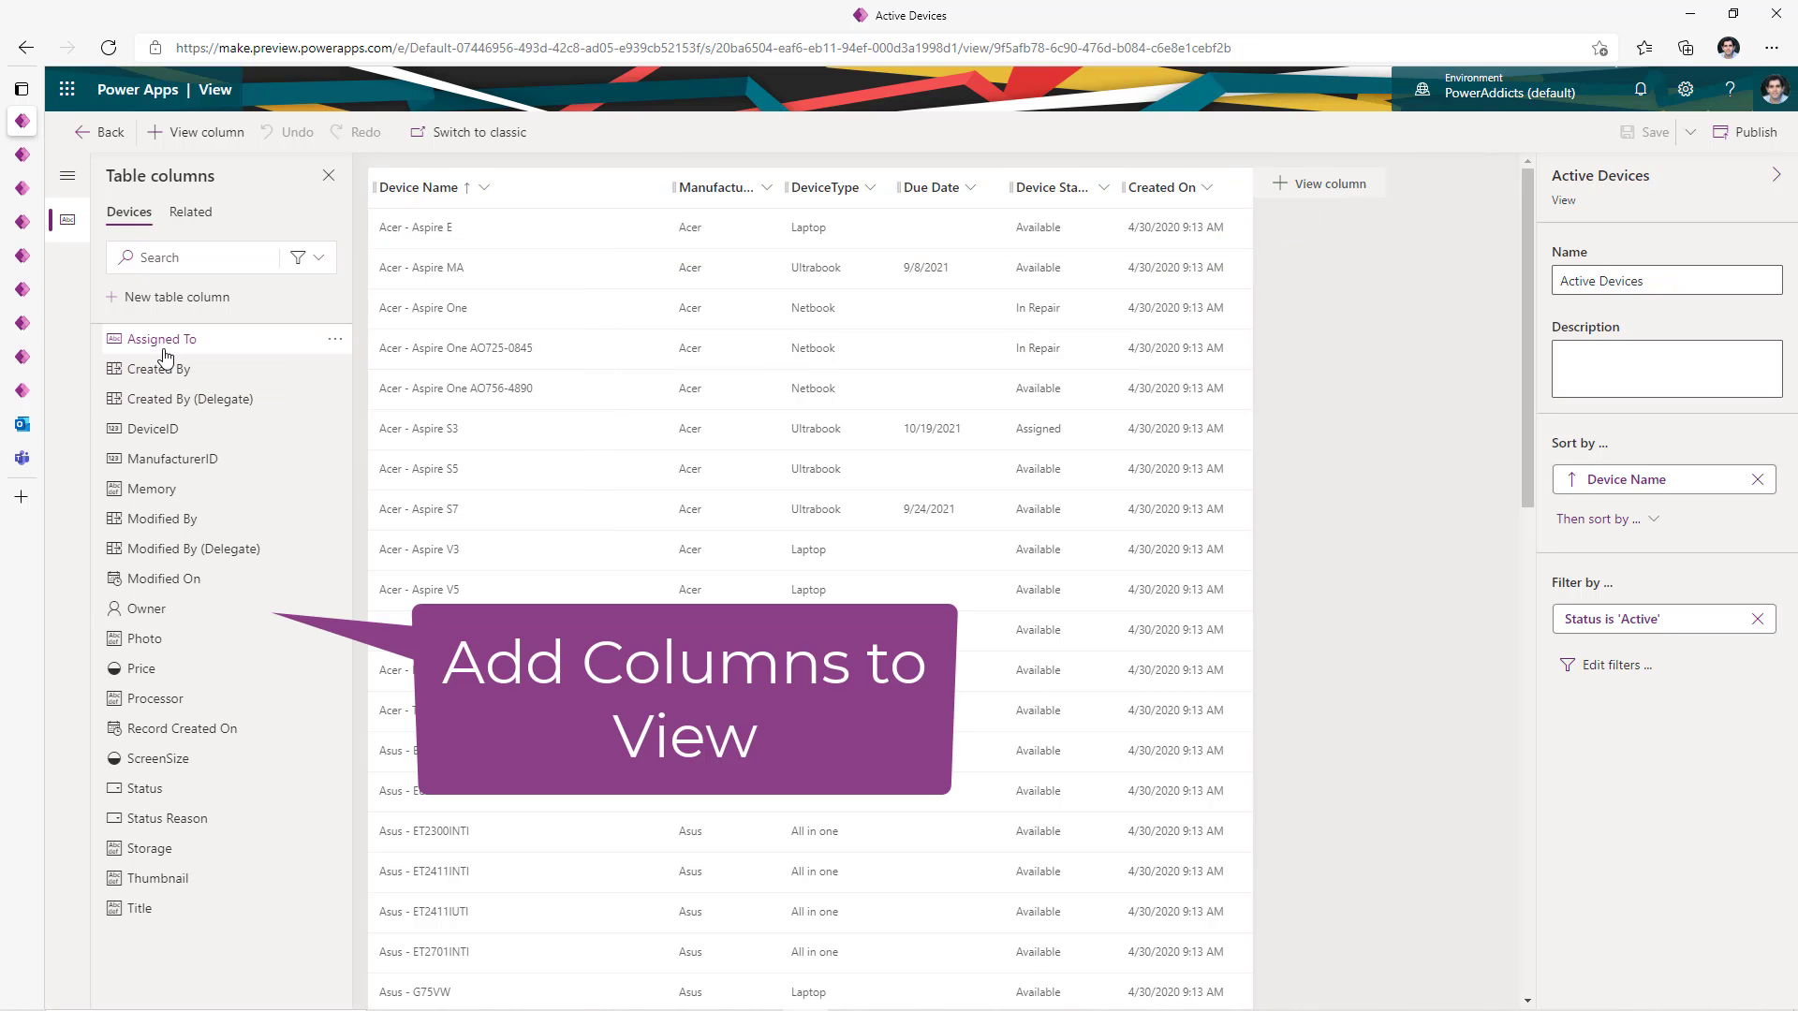
{"action": "left_click_drag", "start_coordinate": [173, 341], "coordinate": [1120, 188]}
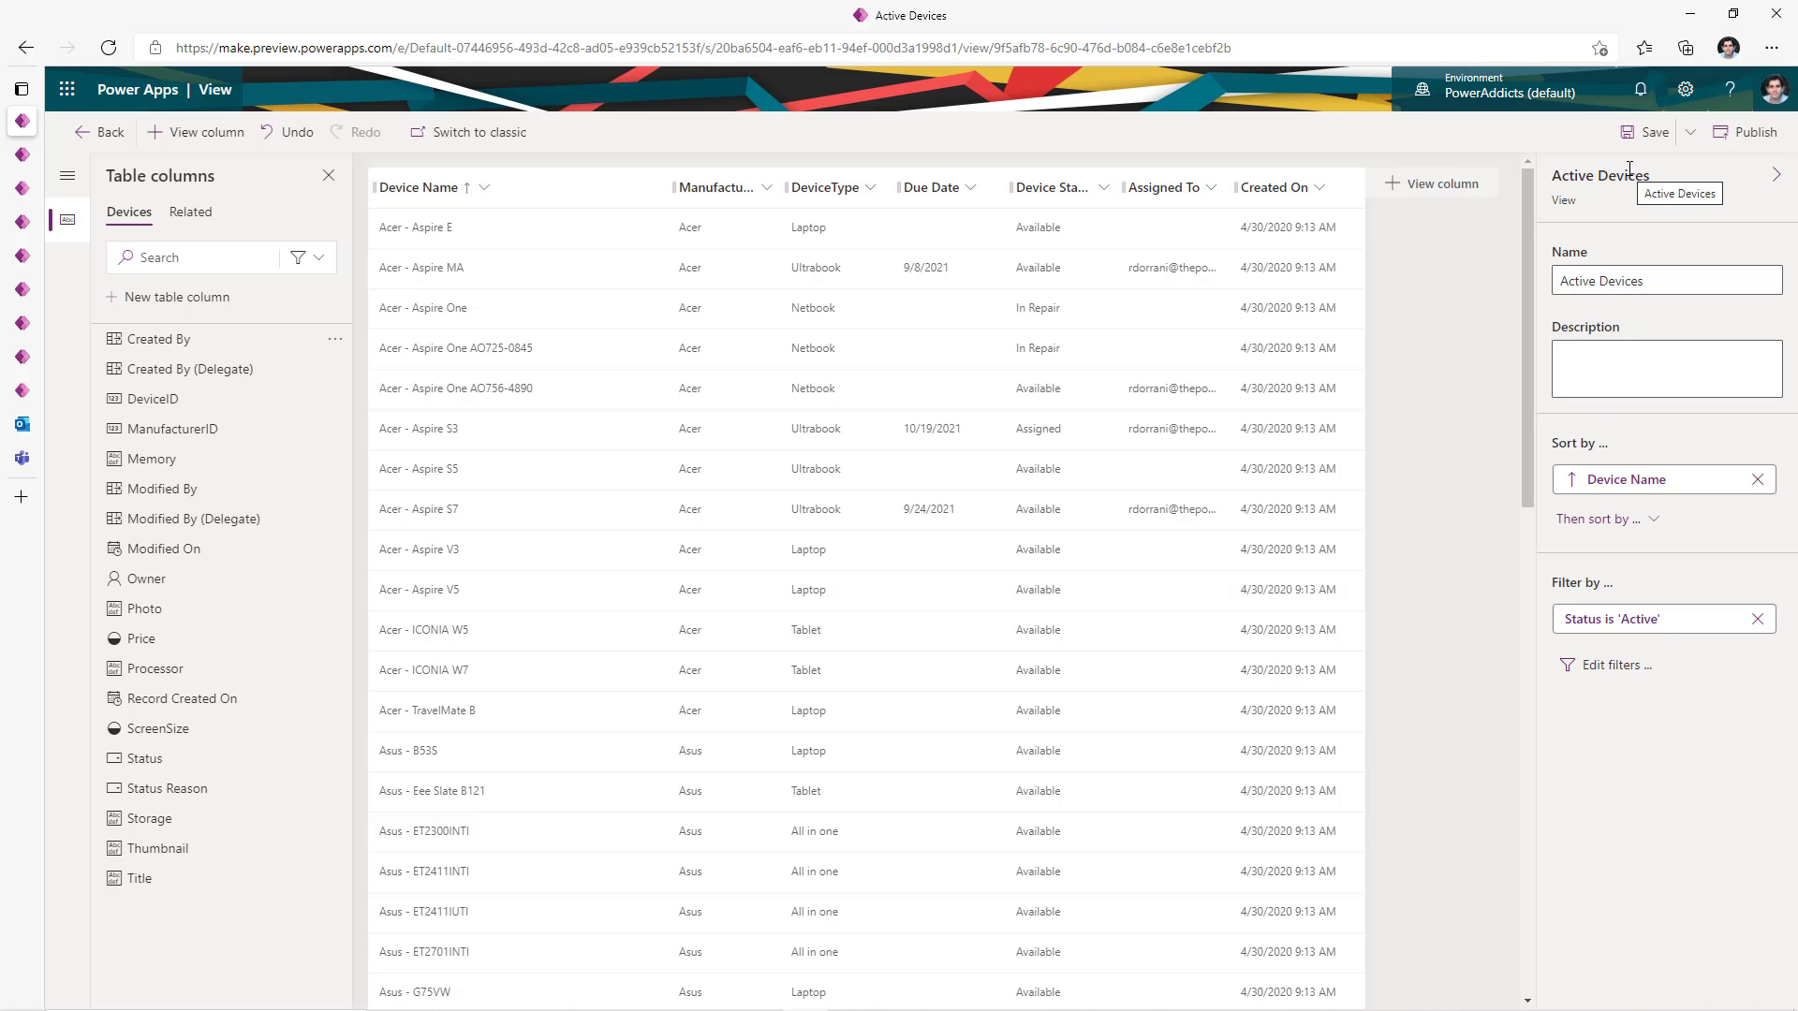
- Publish the Active Devices view, check the Acer - Aspire E record, and return to views
{"action": "left_click", "coordinate": [1755, 134]}
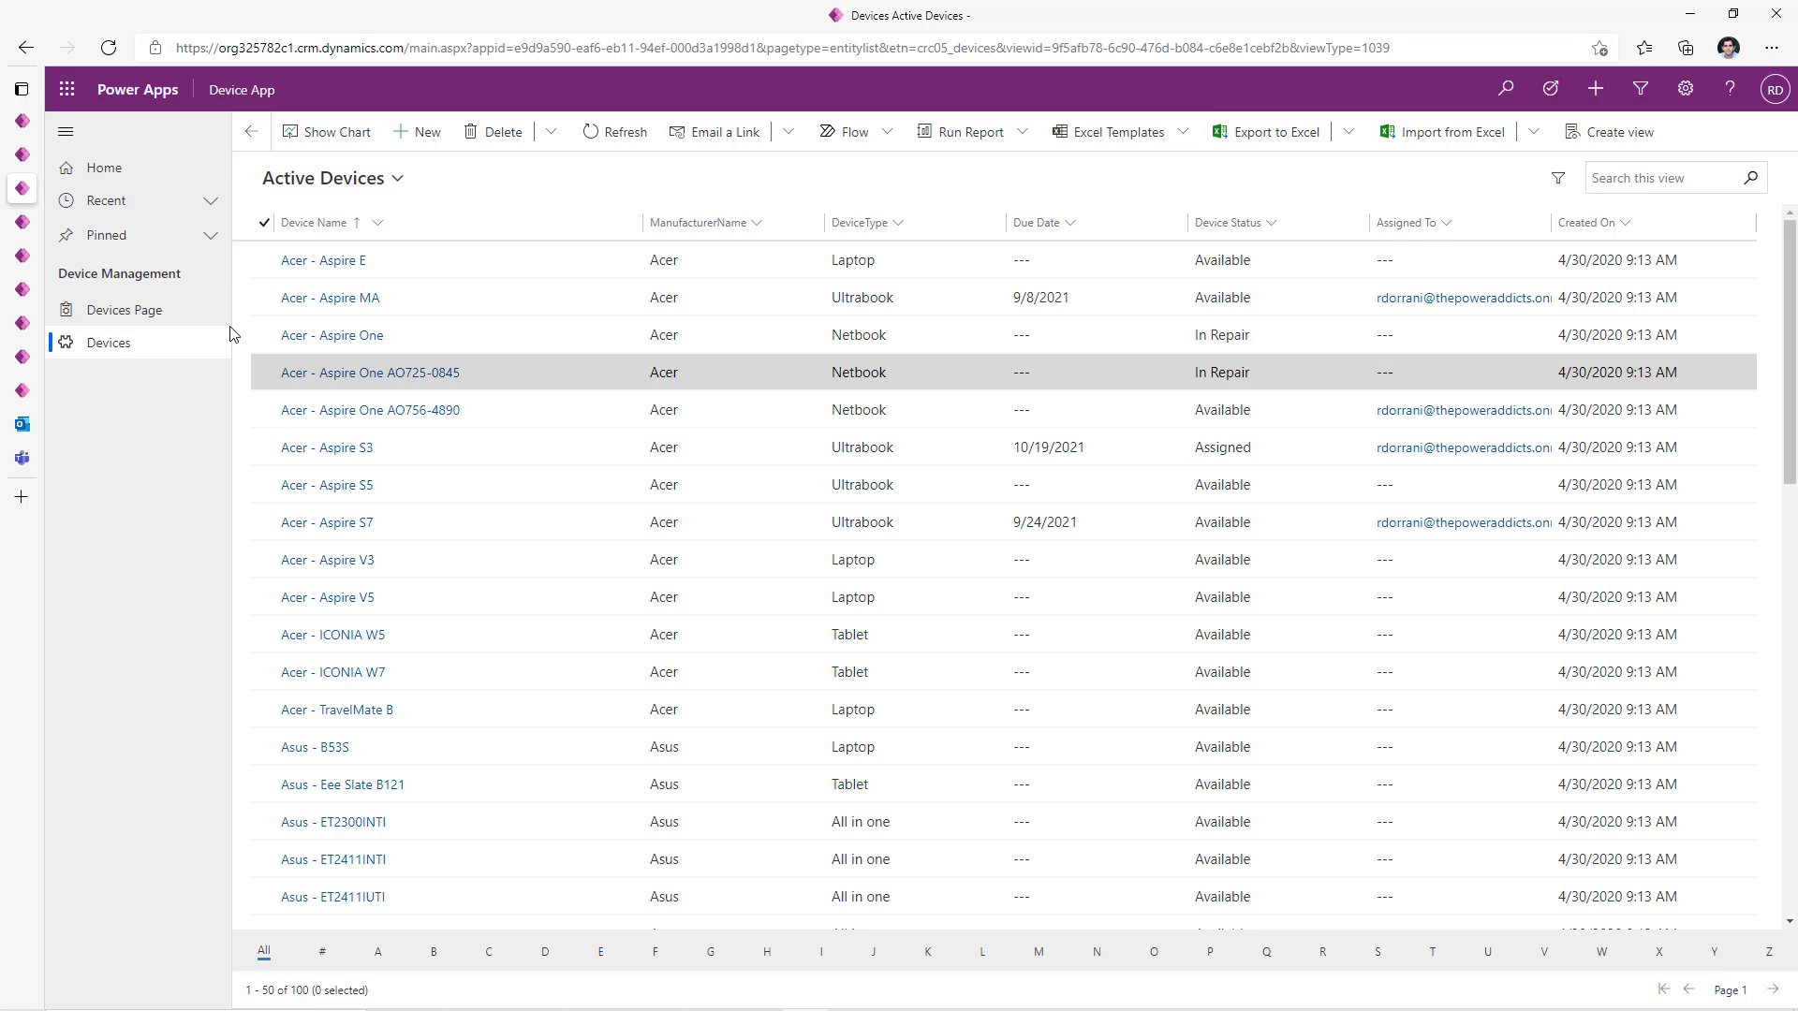
{"action": "left_click", "coordinate": [316, 264]}
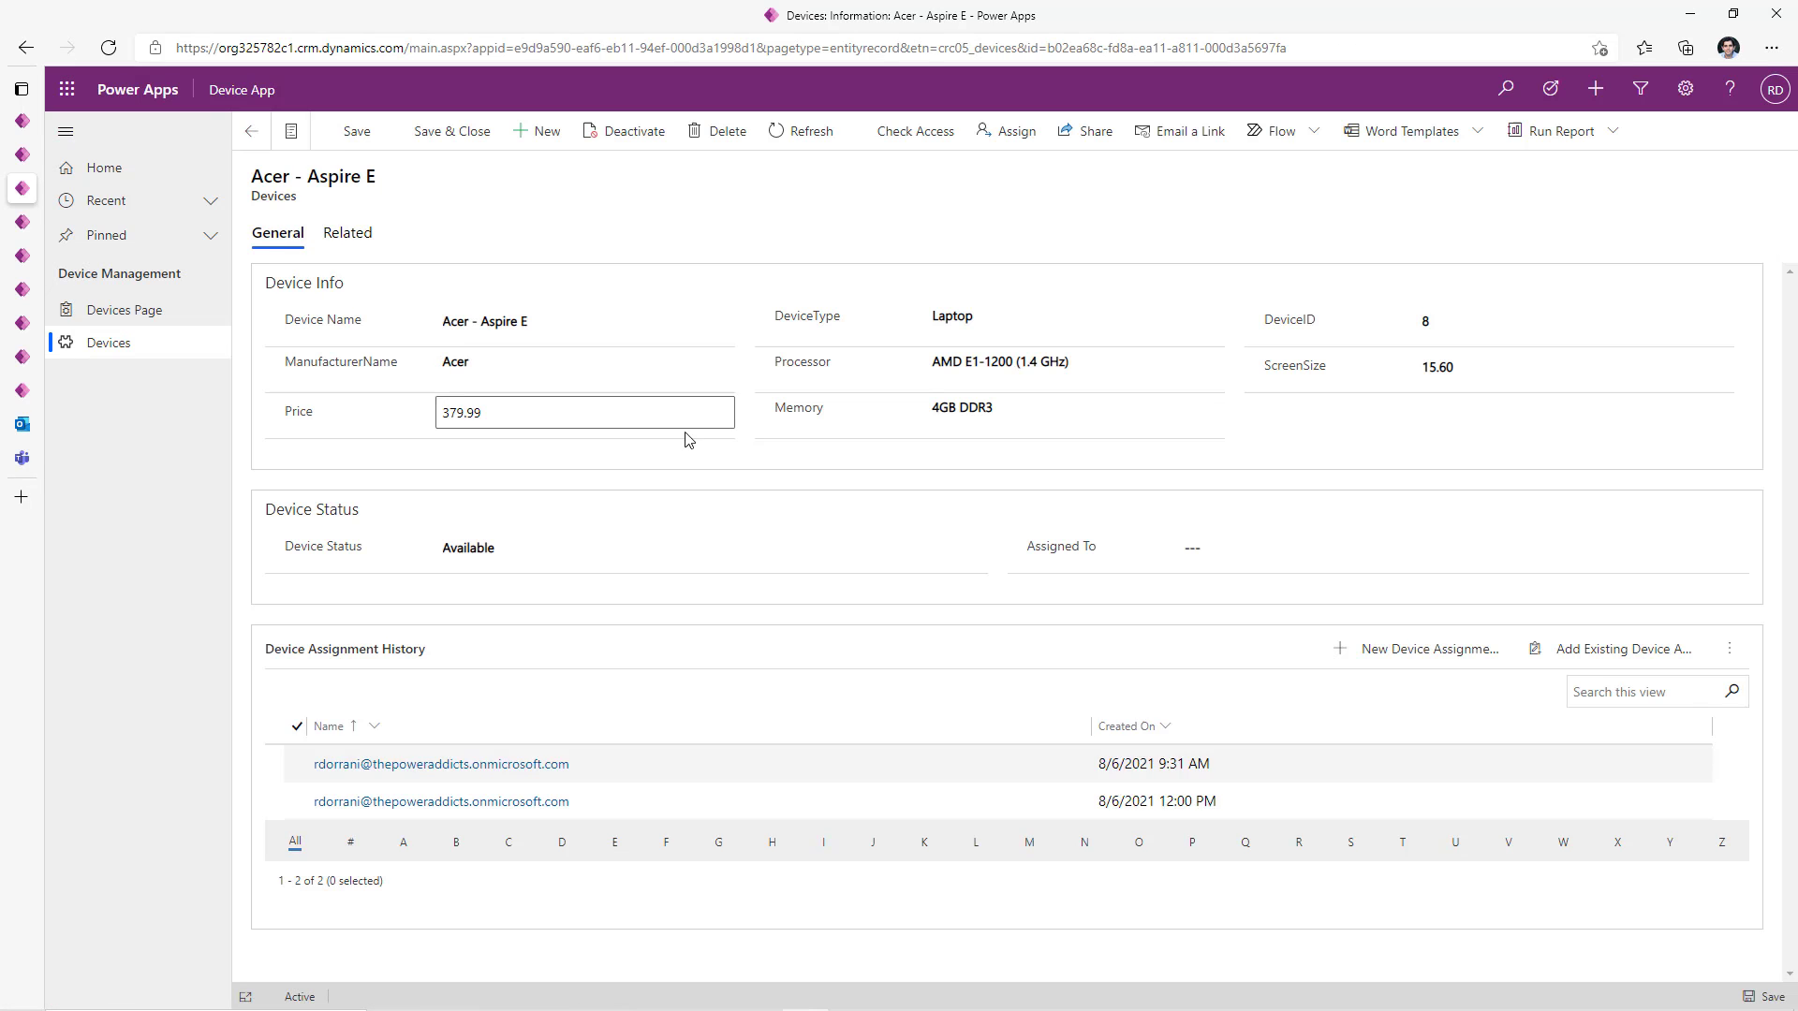
{"action": "left_click", "coordinate": [22, 120]}
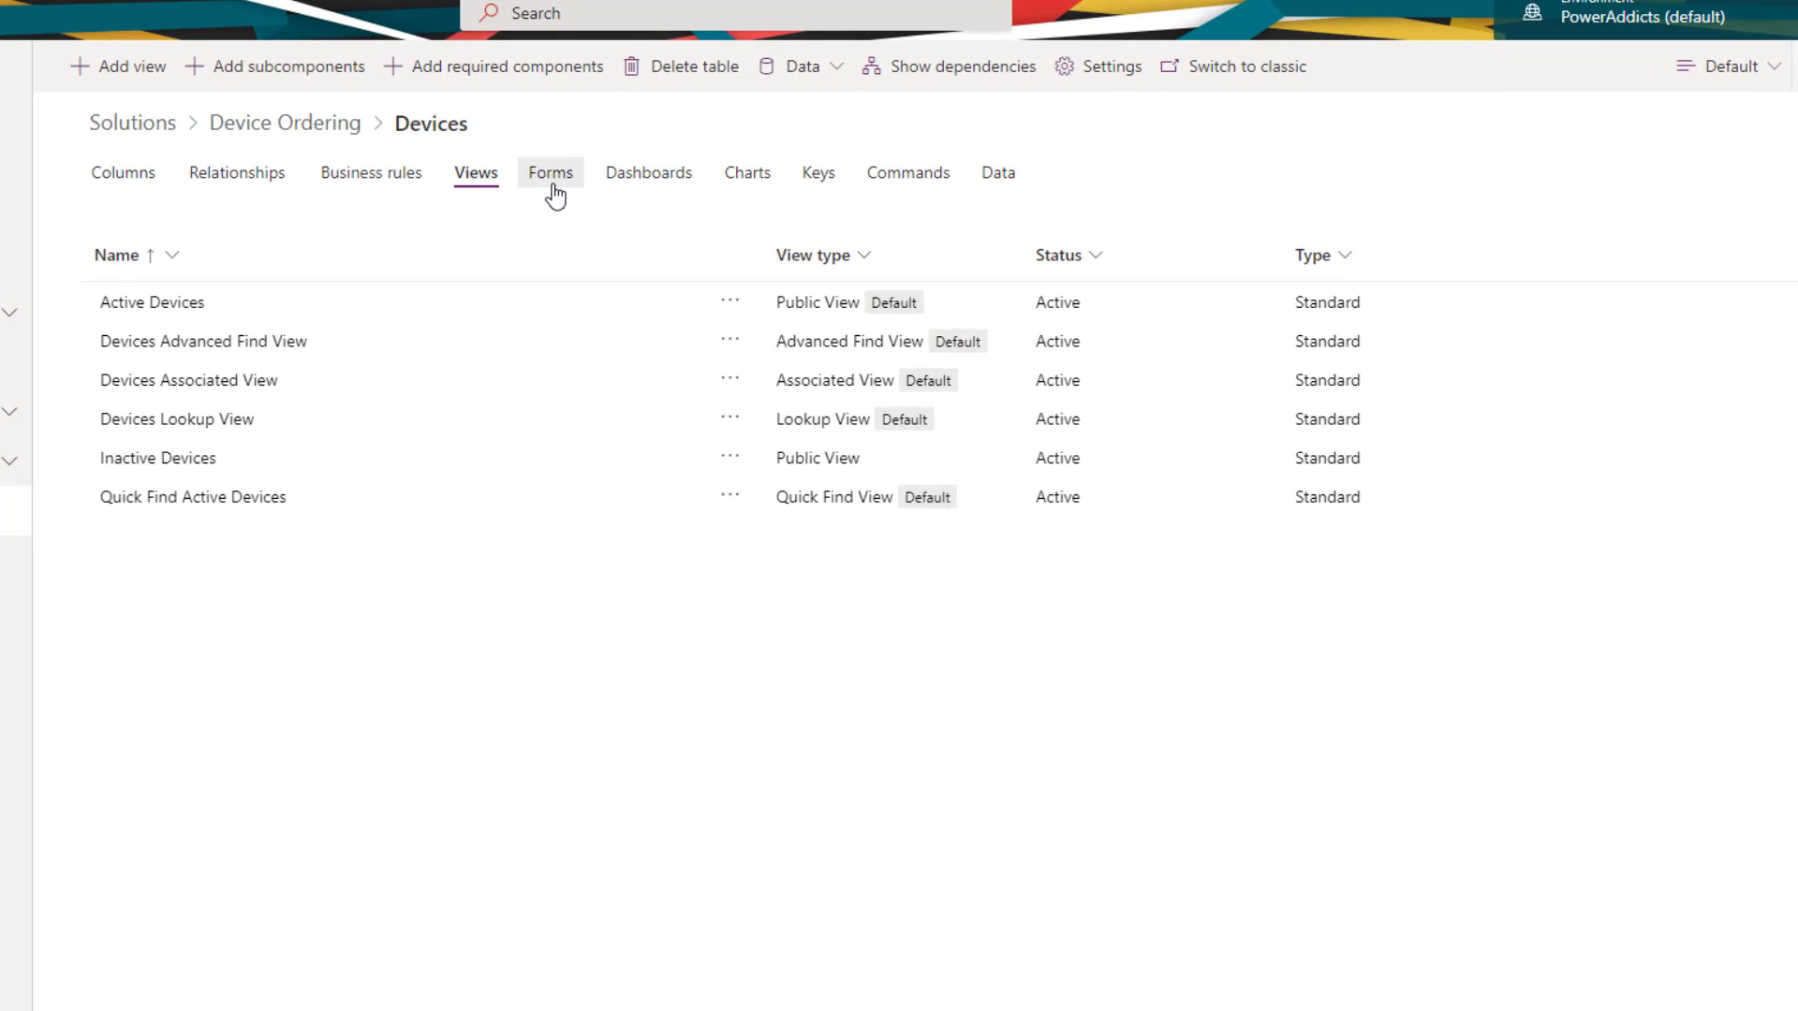
- Open the Devices main Information form for editing in a new tab
{"action": "left_click", "coordinate": [644, 223]}
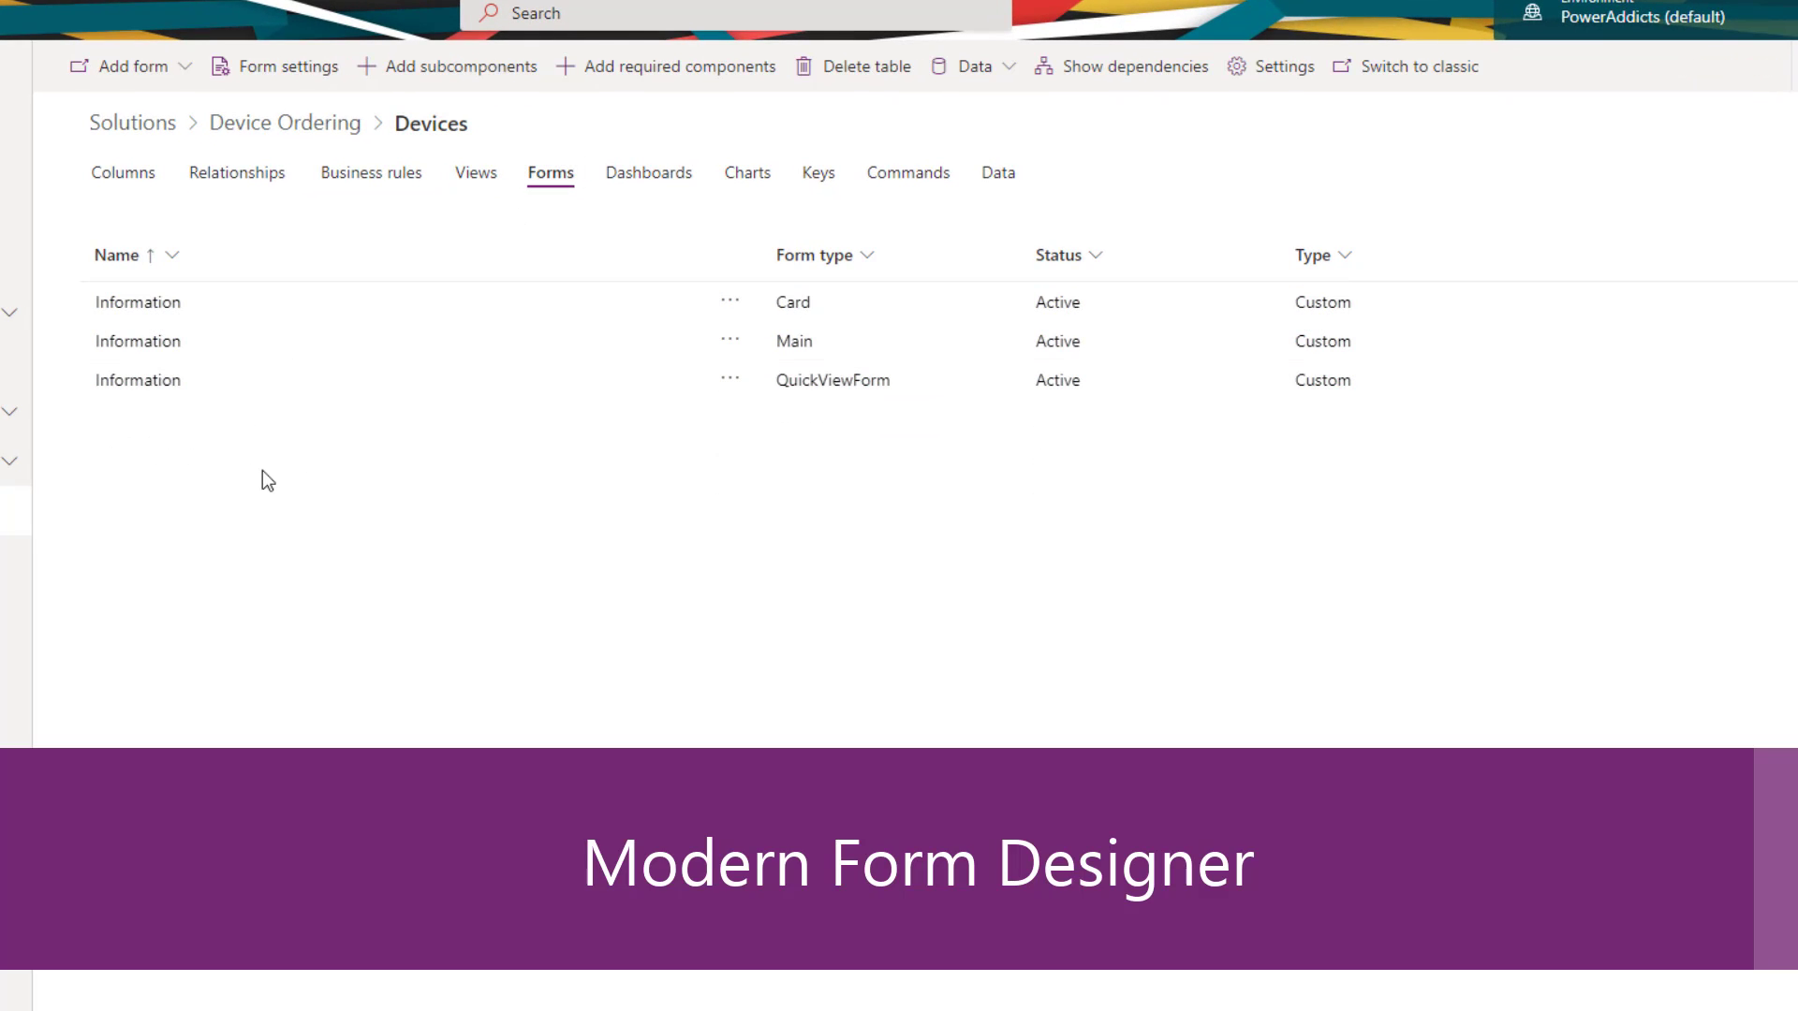
{"action": "left_click", "coordinate": [747, 347]}
{"action": "mouse_move", "coordinate": [807, 373]}
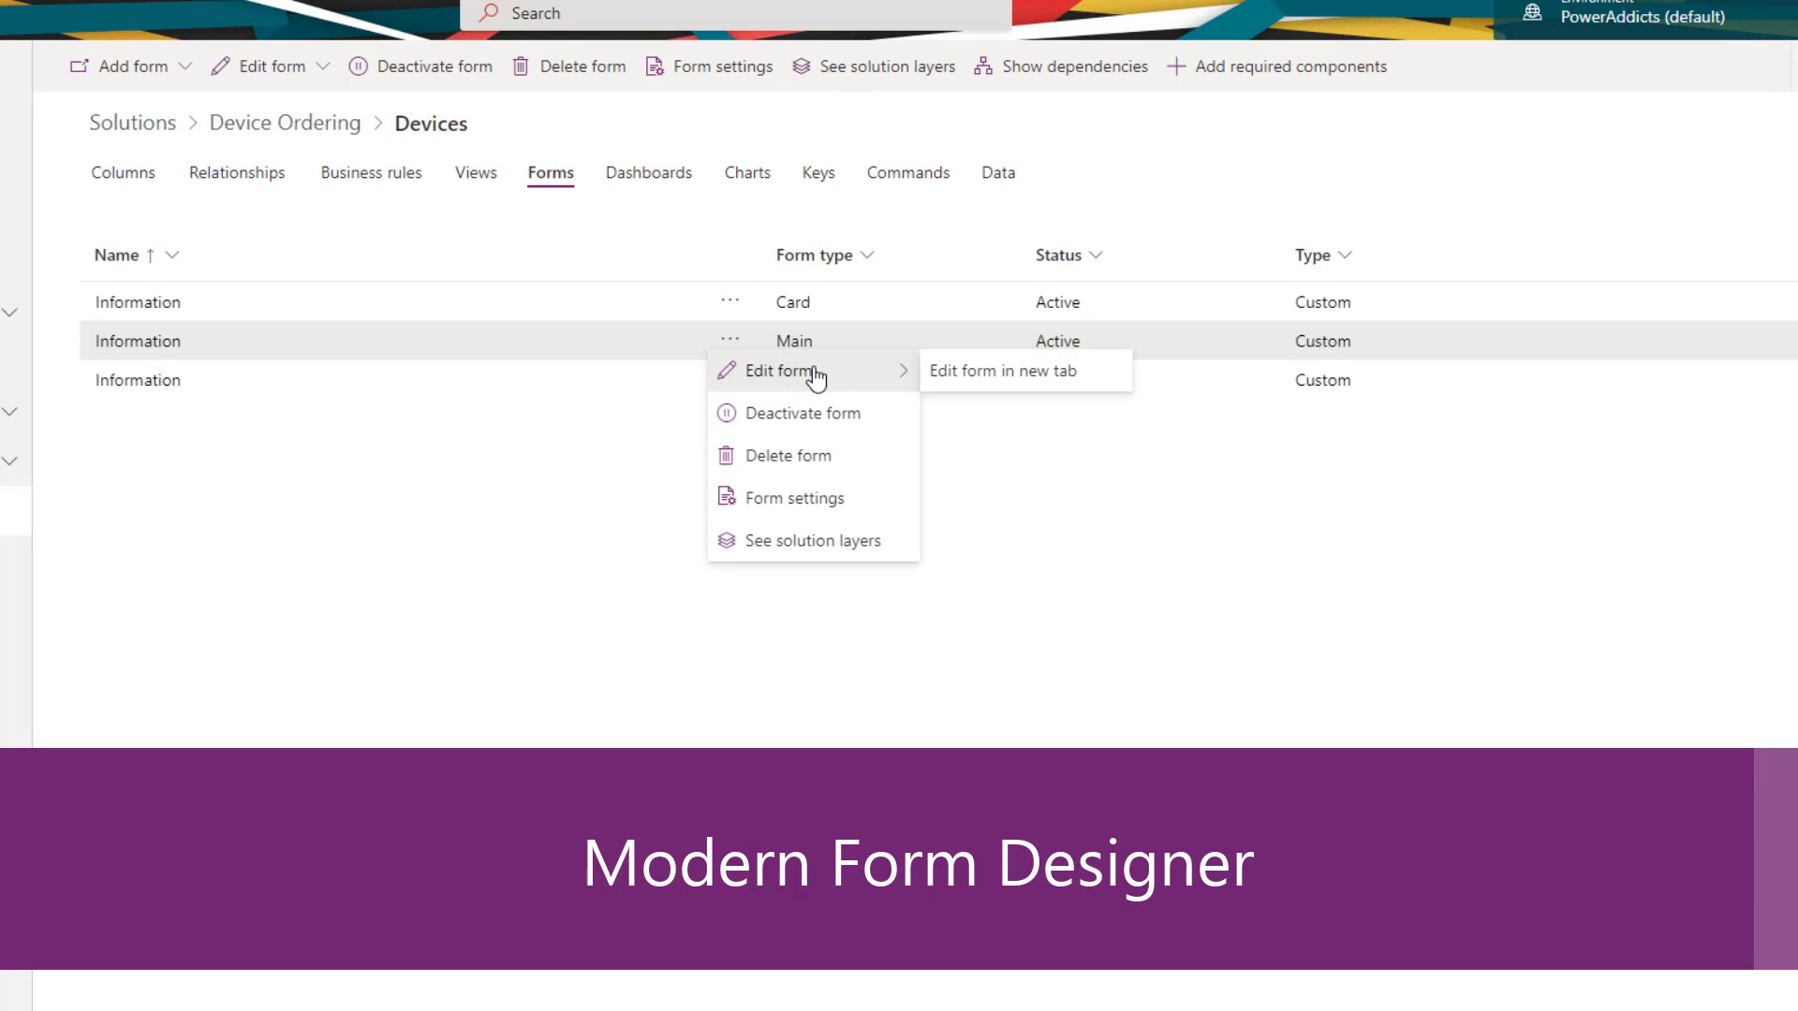
{"action": "left_click", "coordinate": [963, 376]}
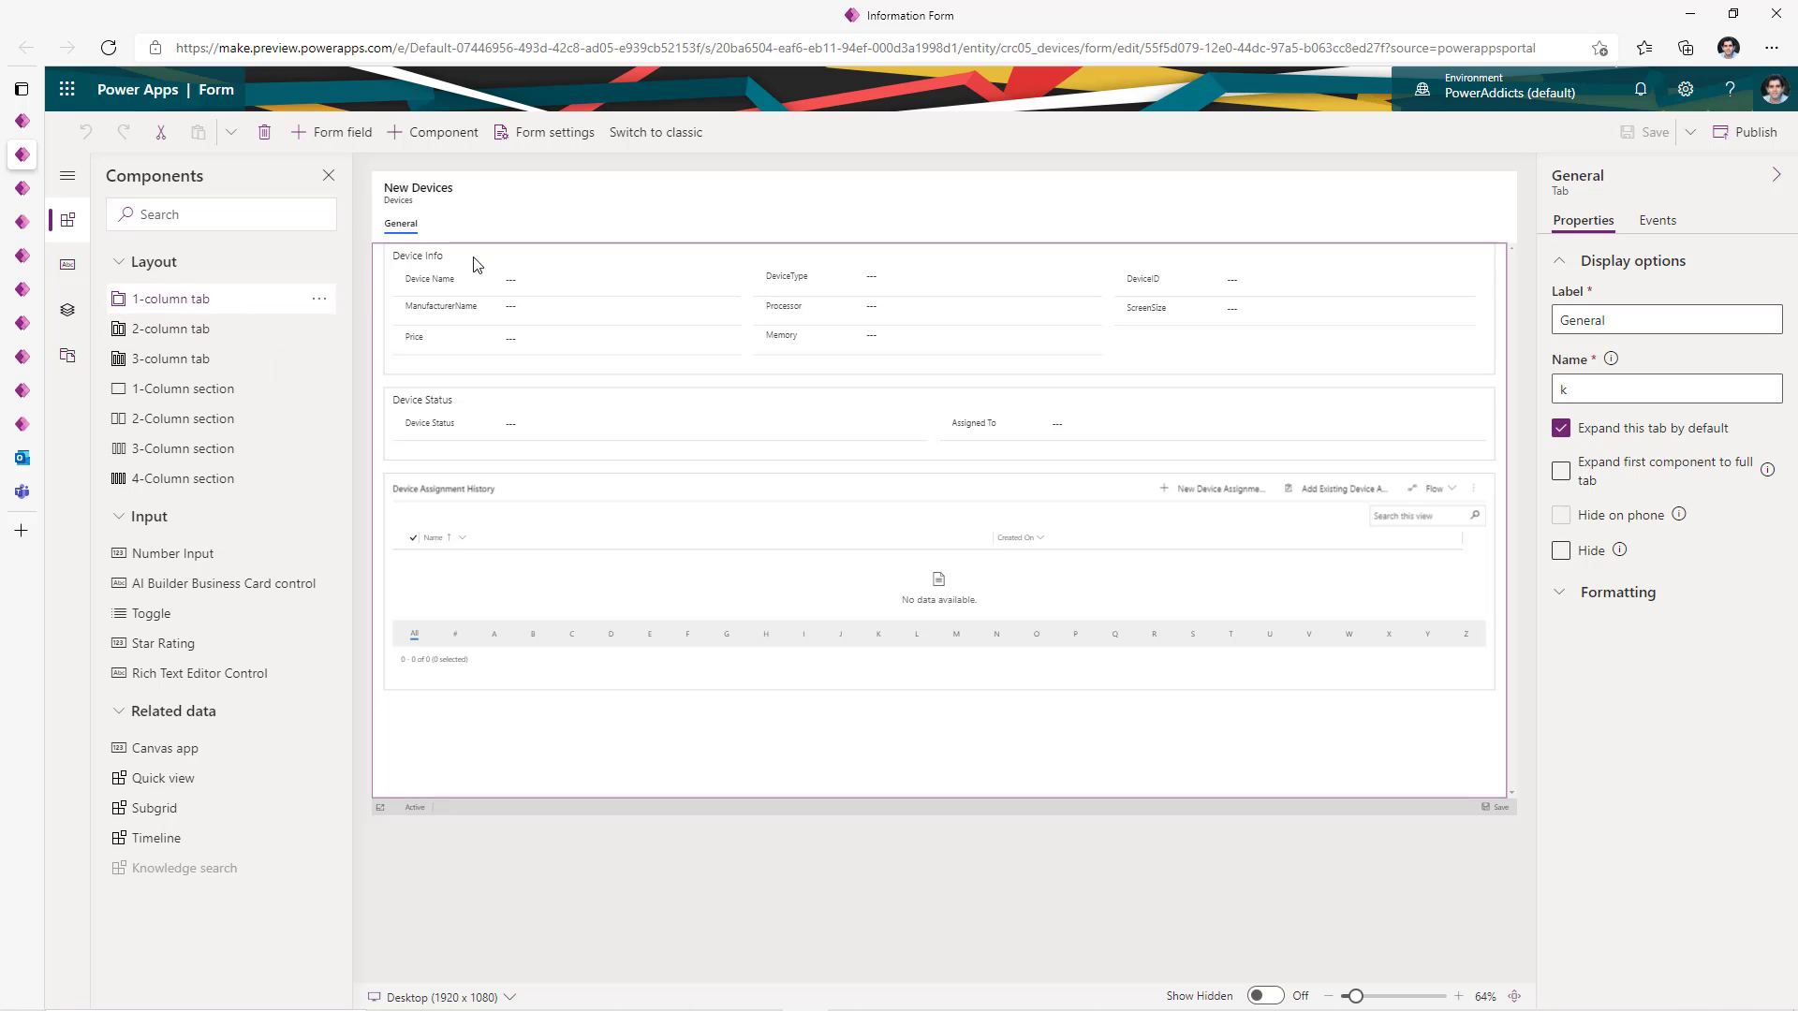
- Add Assigned To to the Device Info section and publish the form
{"action": "left_click", "coordinate": [581, 187]}
{"action": "left_click", "coordinate": [68, 264]}
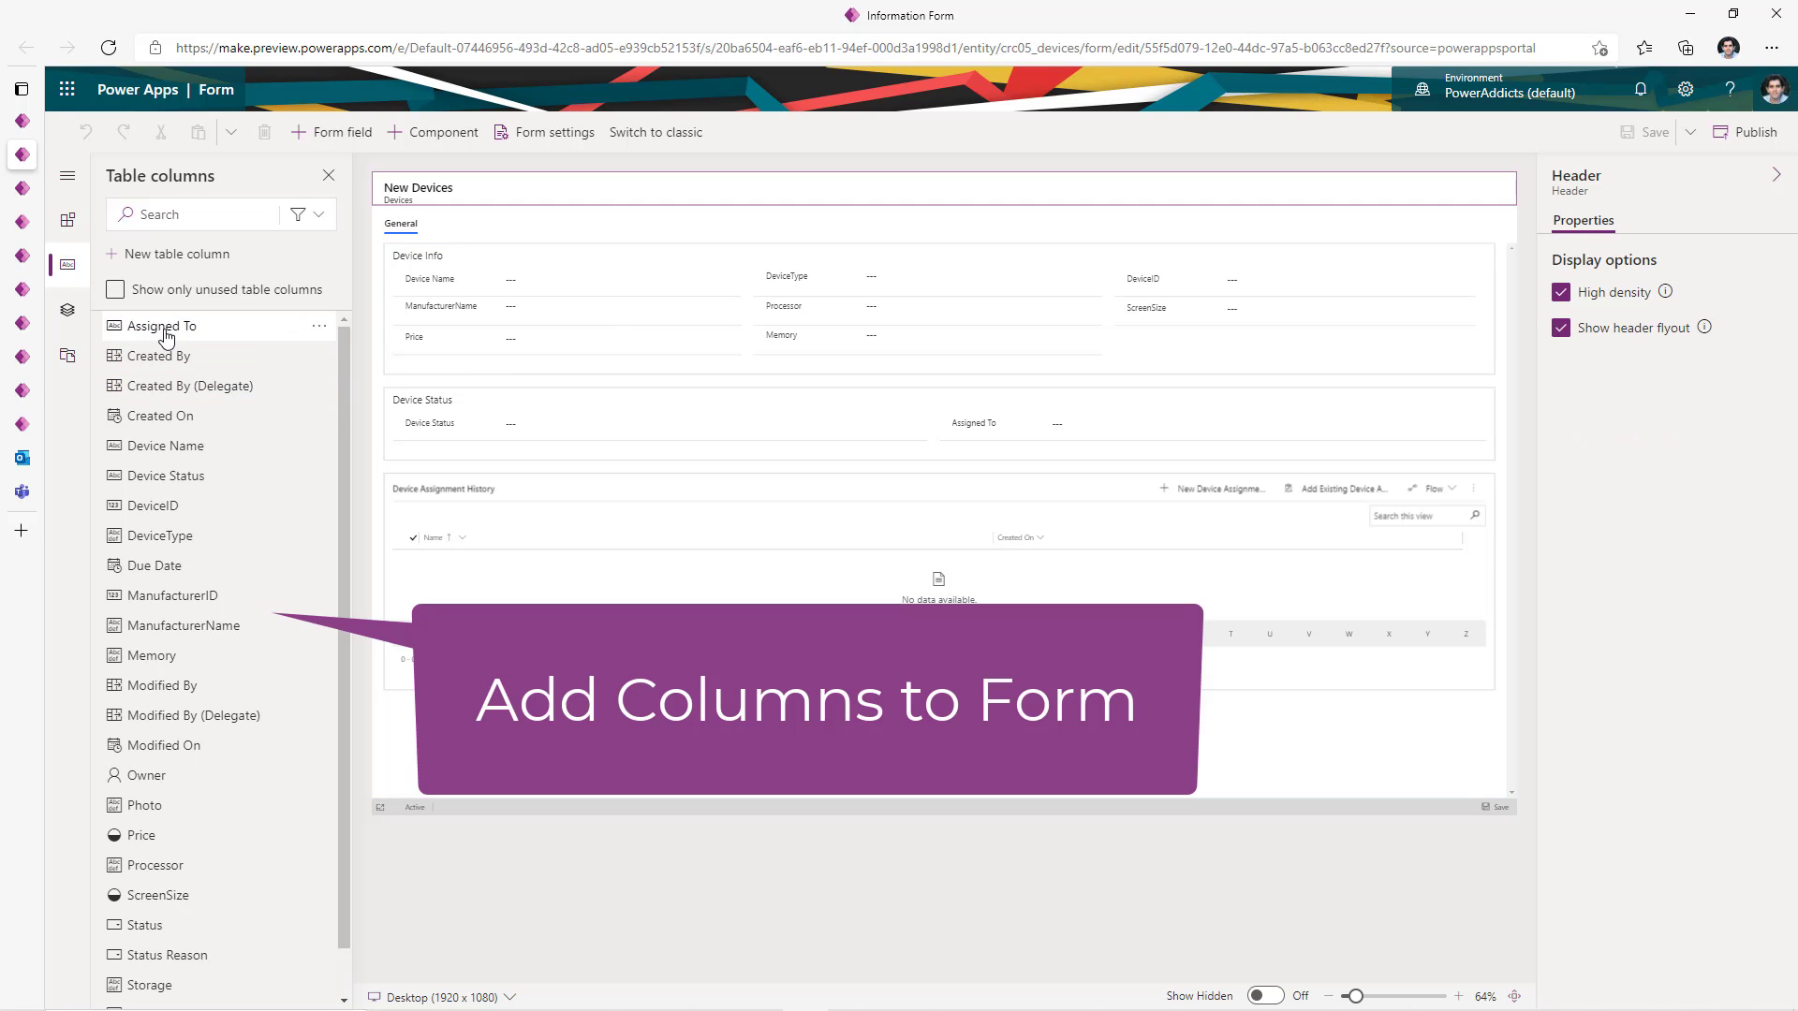
{"action": "left_click_drag", "start_coordinate": [161, 326], "coordinate": [1191, 348]}
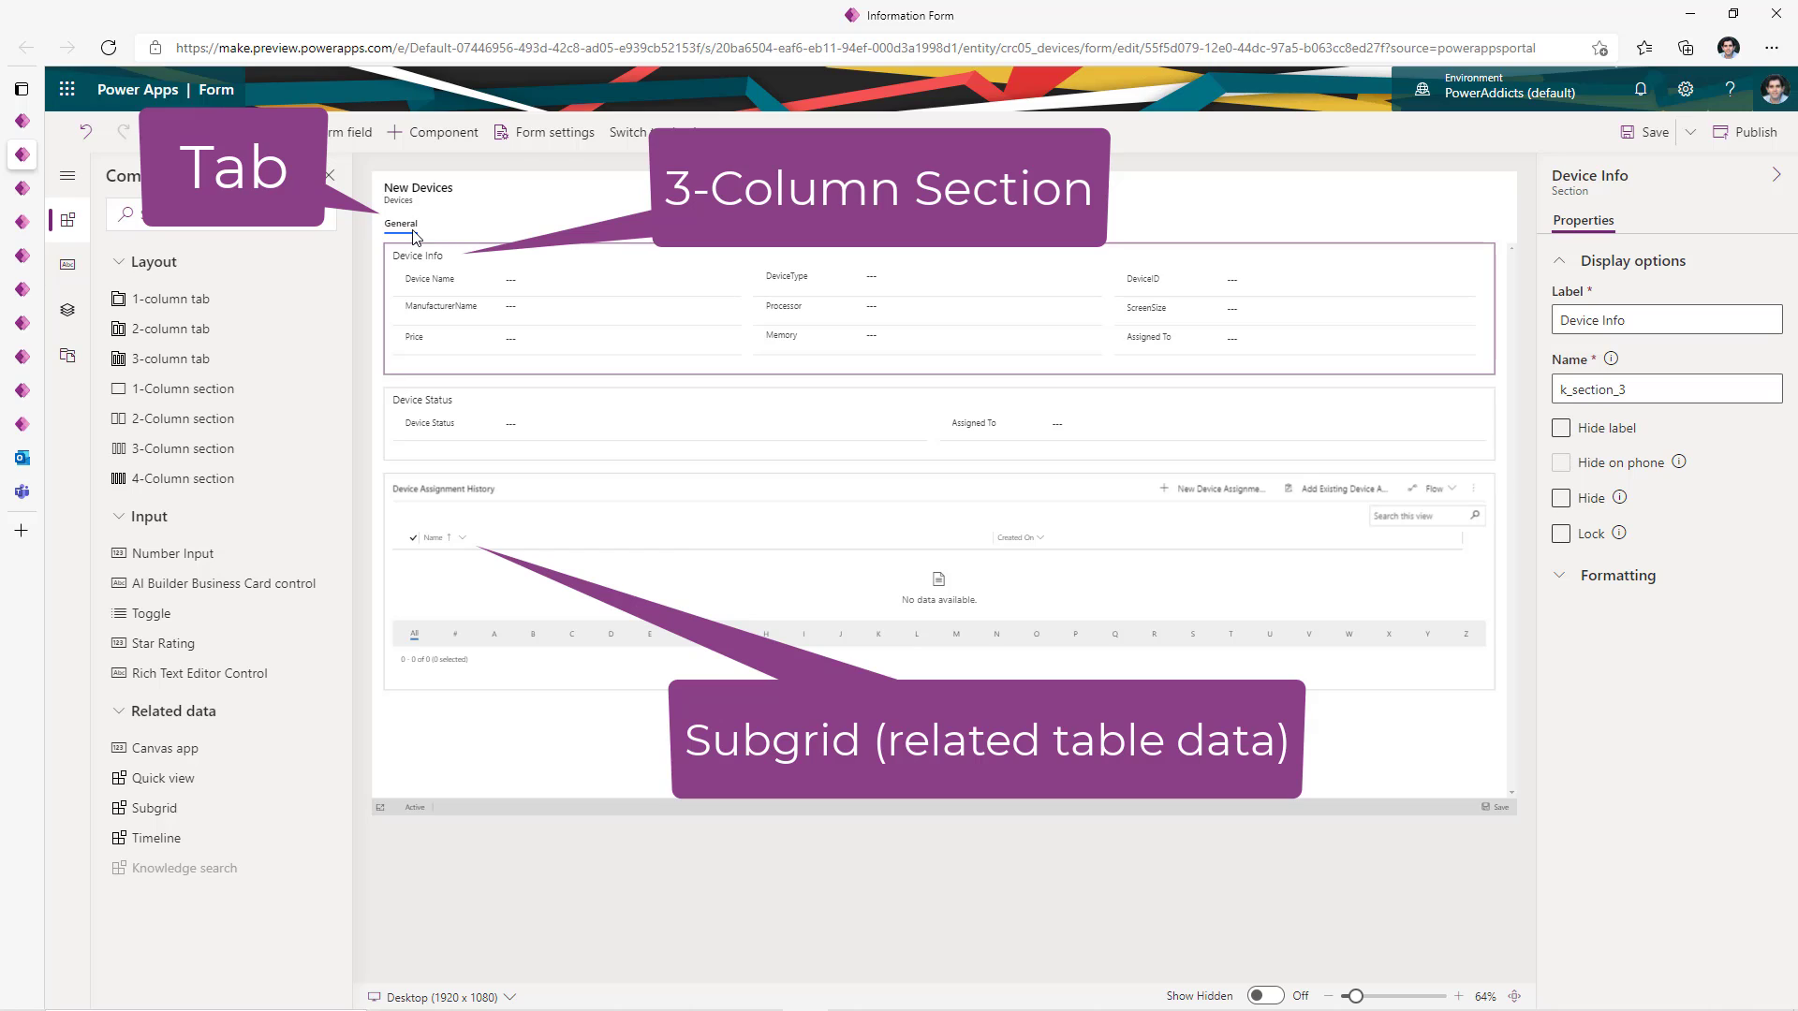
{"action": "left_click", "coordinate": [489, 342]}
{"action": "left_click", "coordinate": [496, 232]}
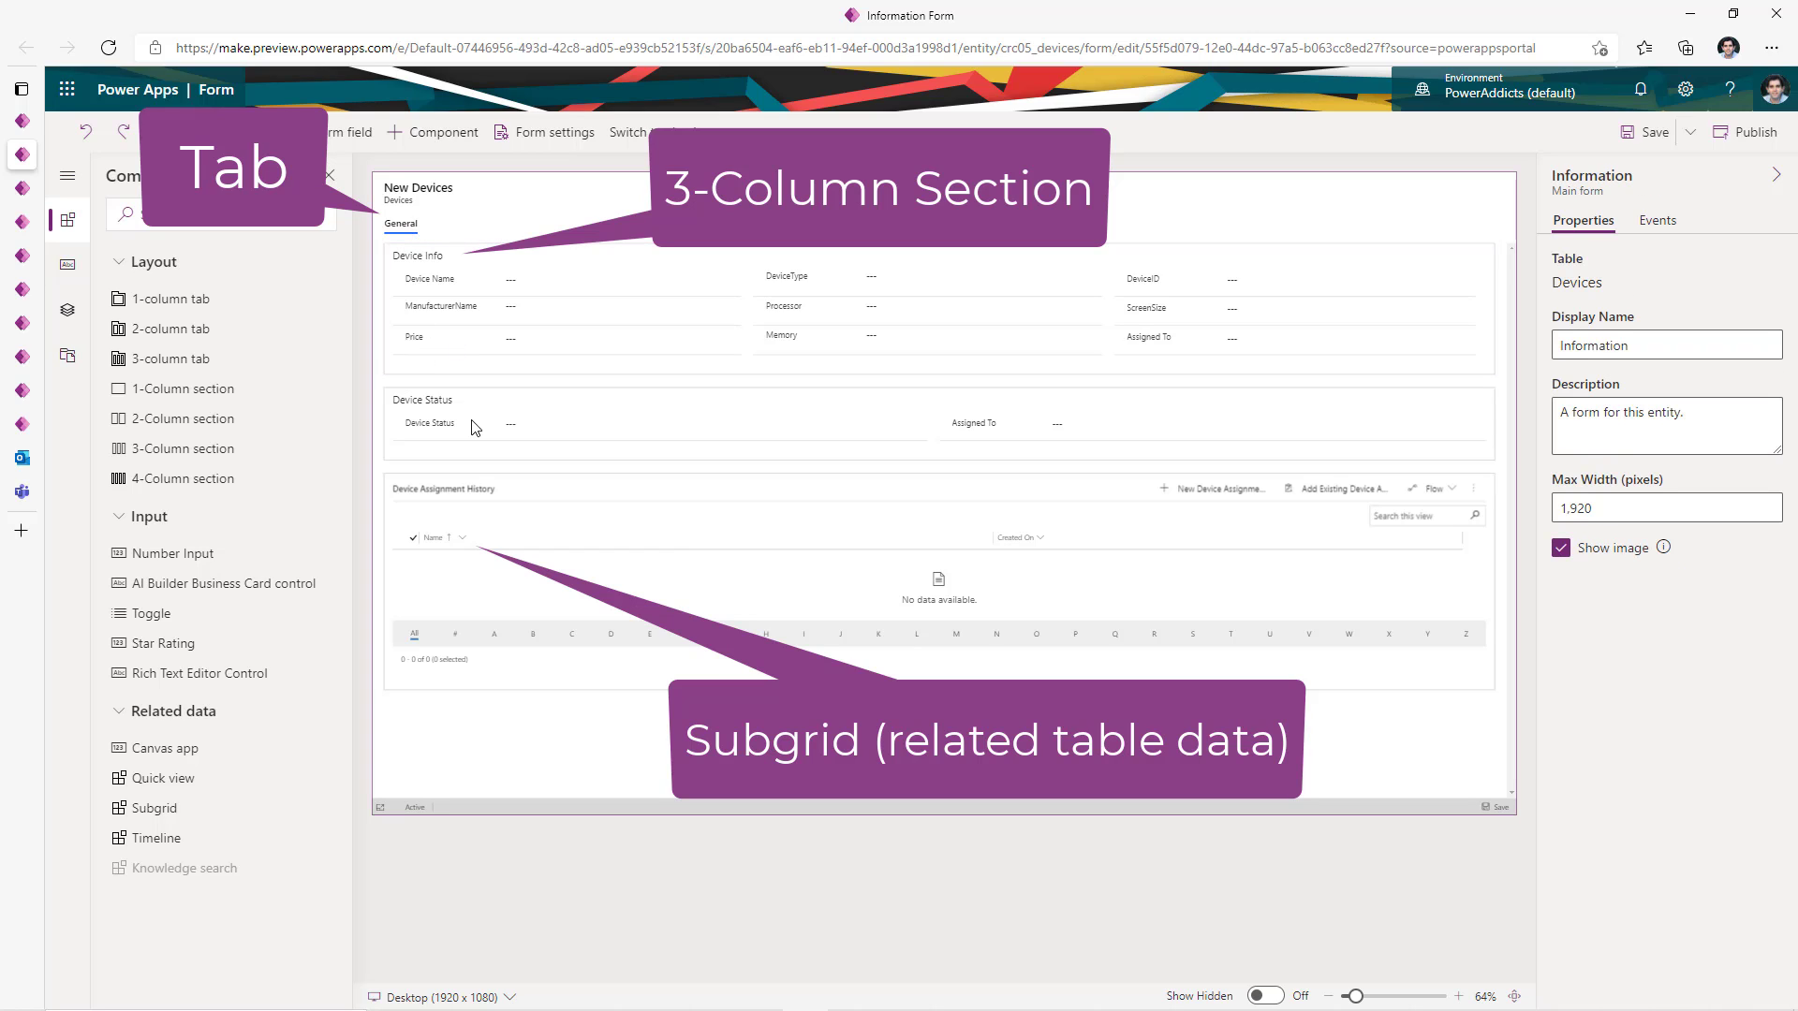
{"action": "left_click", "coordinate": [448, 445]}
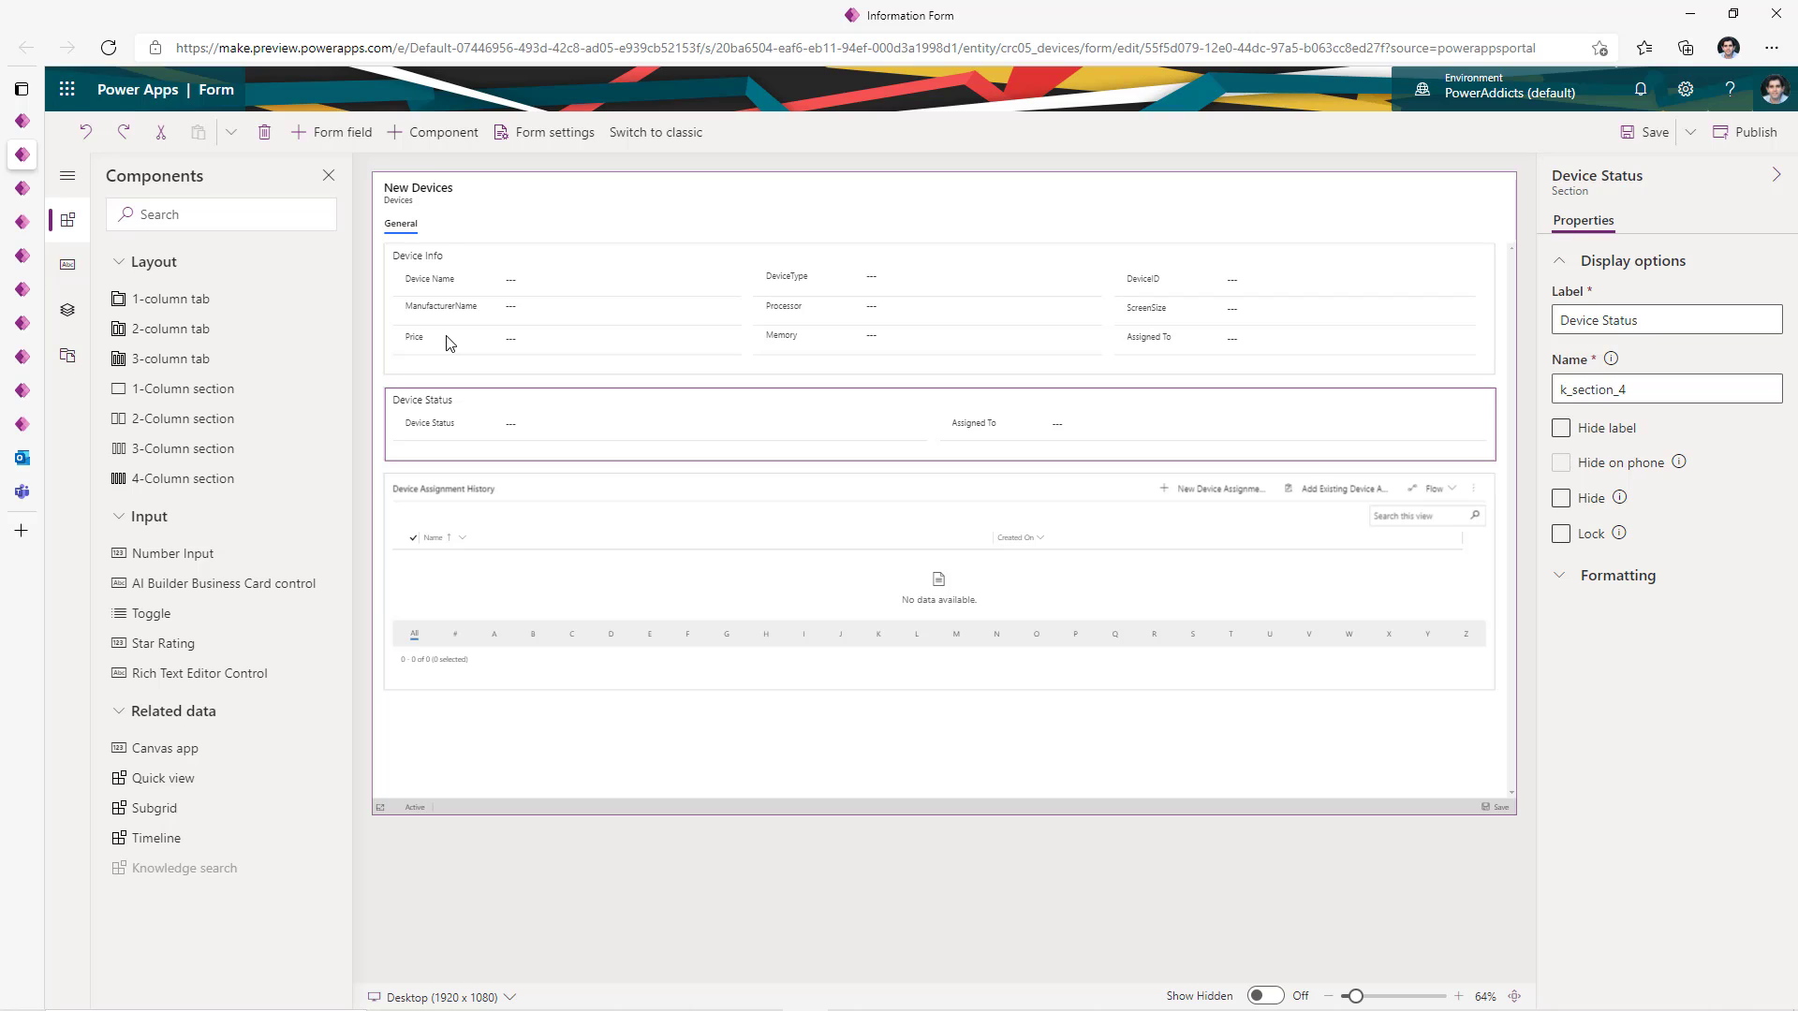
{"action": "left_click", "coordinate": [1749, 134]}
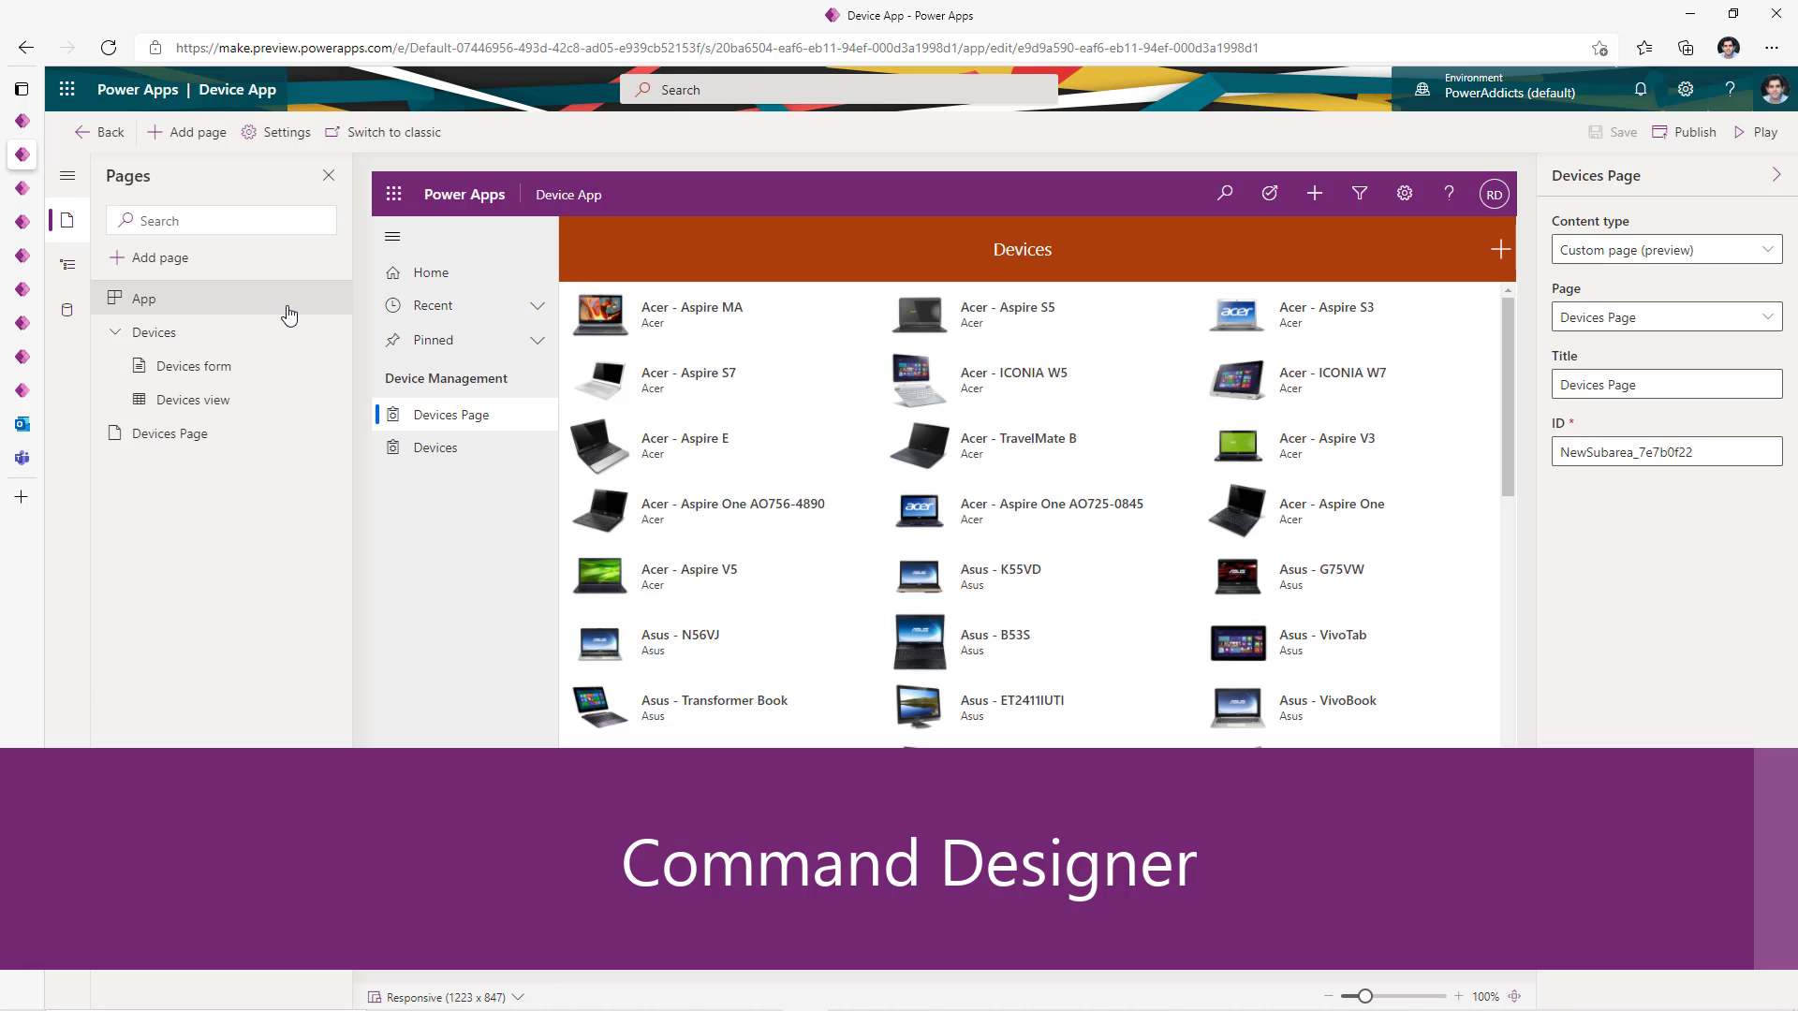
- Open the command bar designer for the Devices table's main grid
{"action": "mouse_move", "coordinate": [338, 338]}
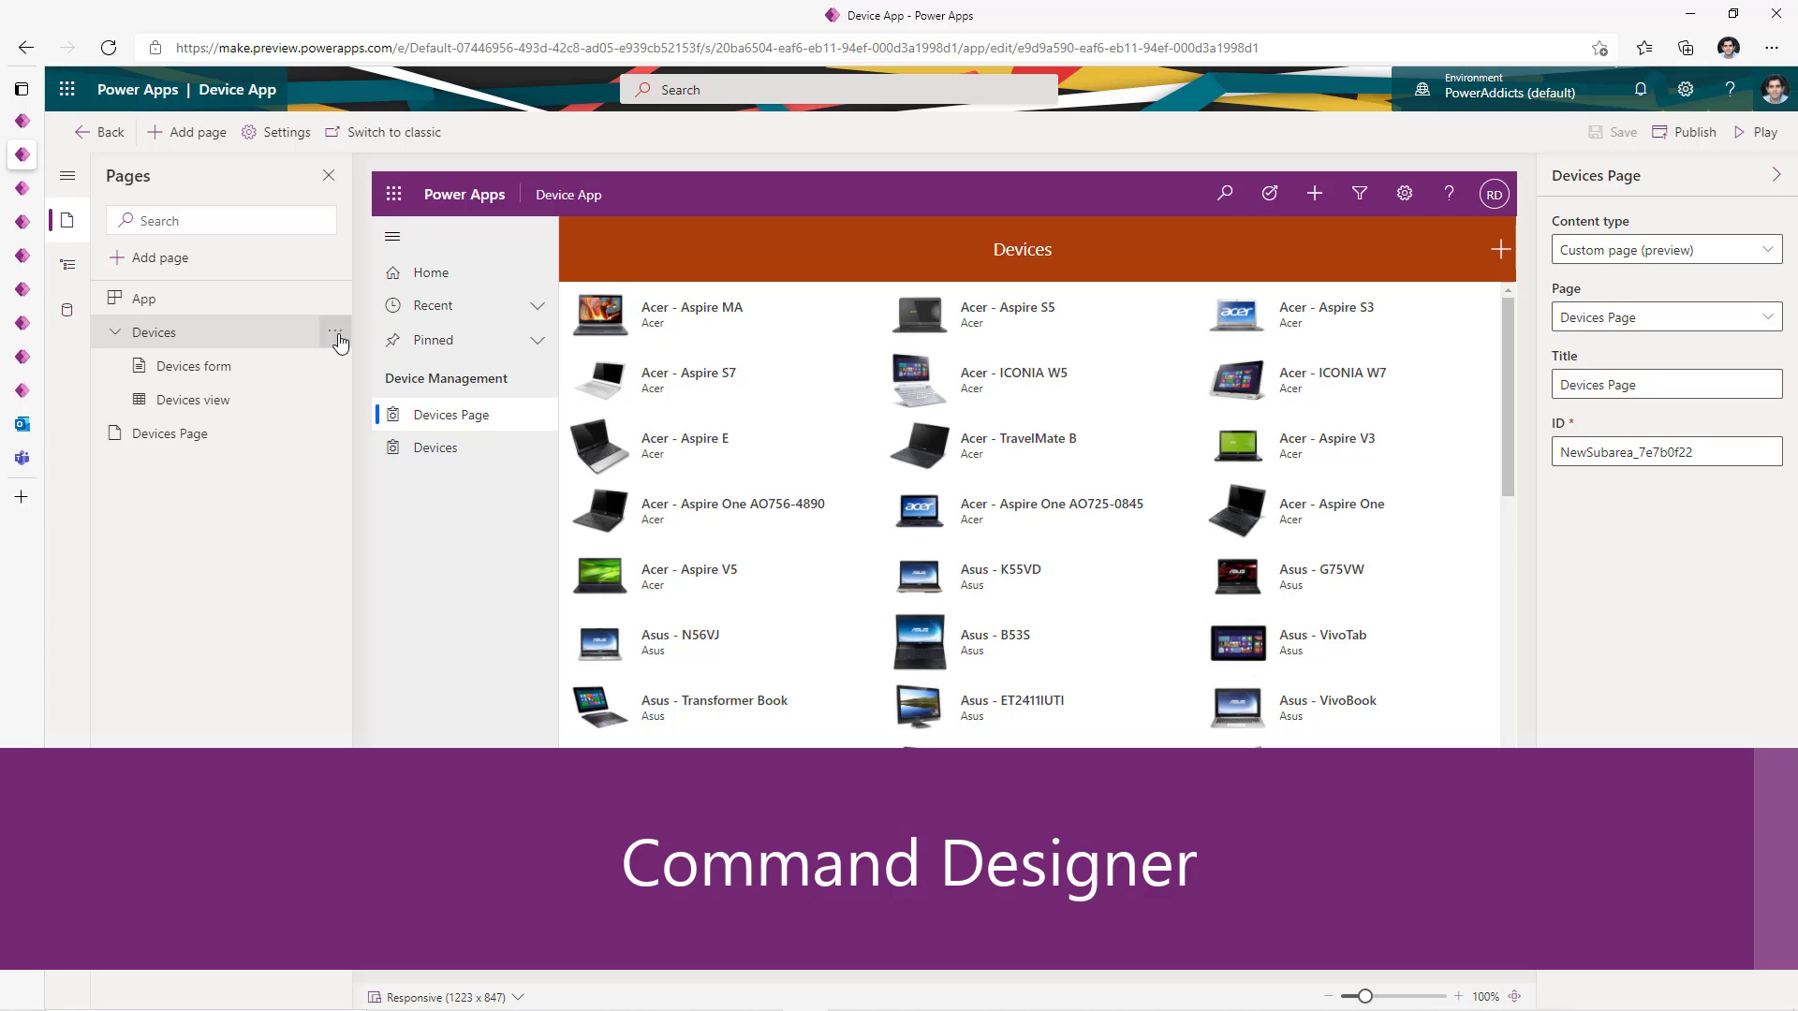
{"action": "left_click", "coordinate": [337, 339]}
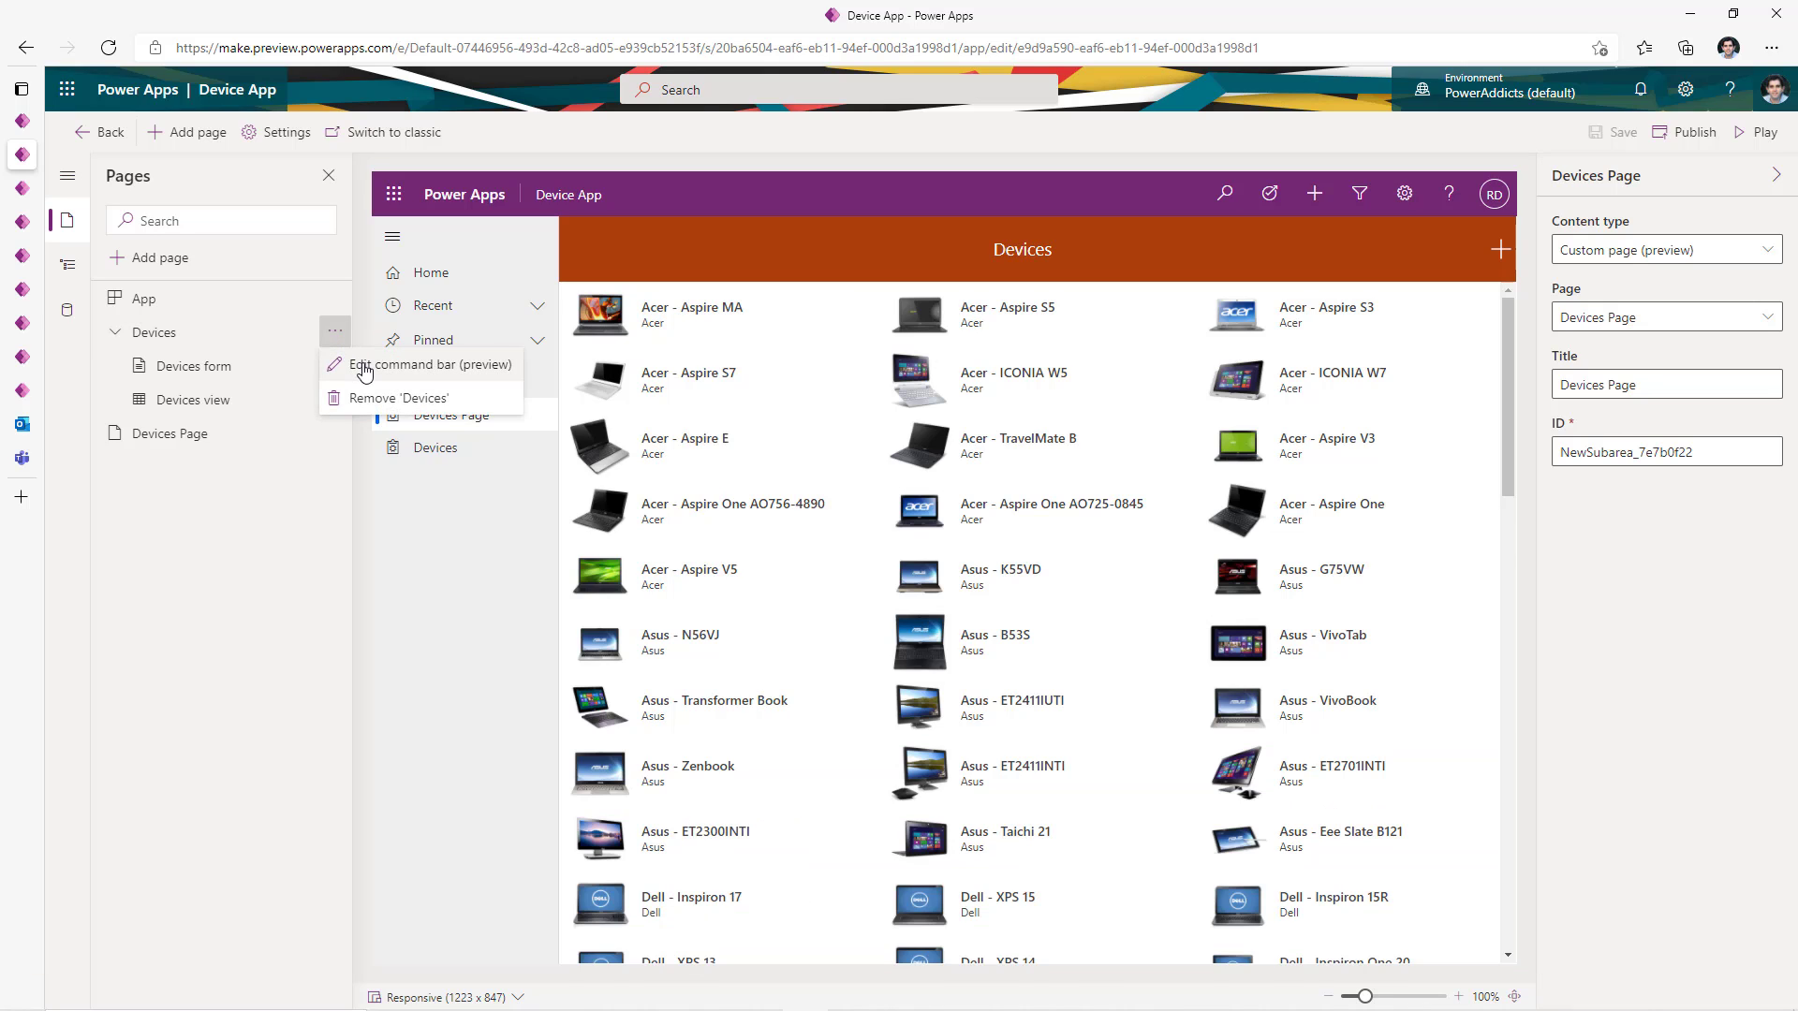
{"action": "left_click", "coordinate": [364, 369]}
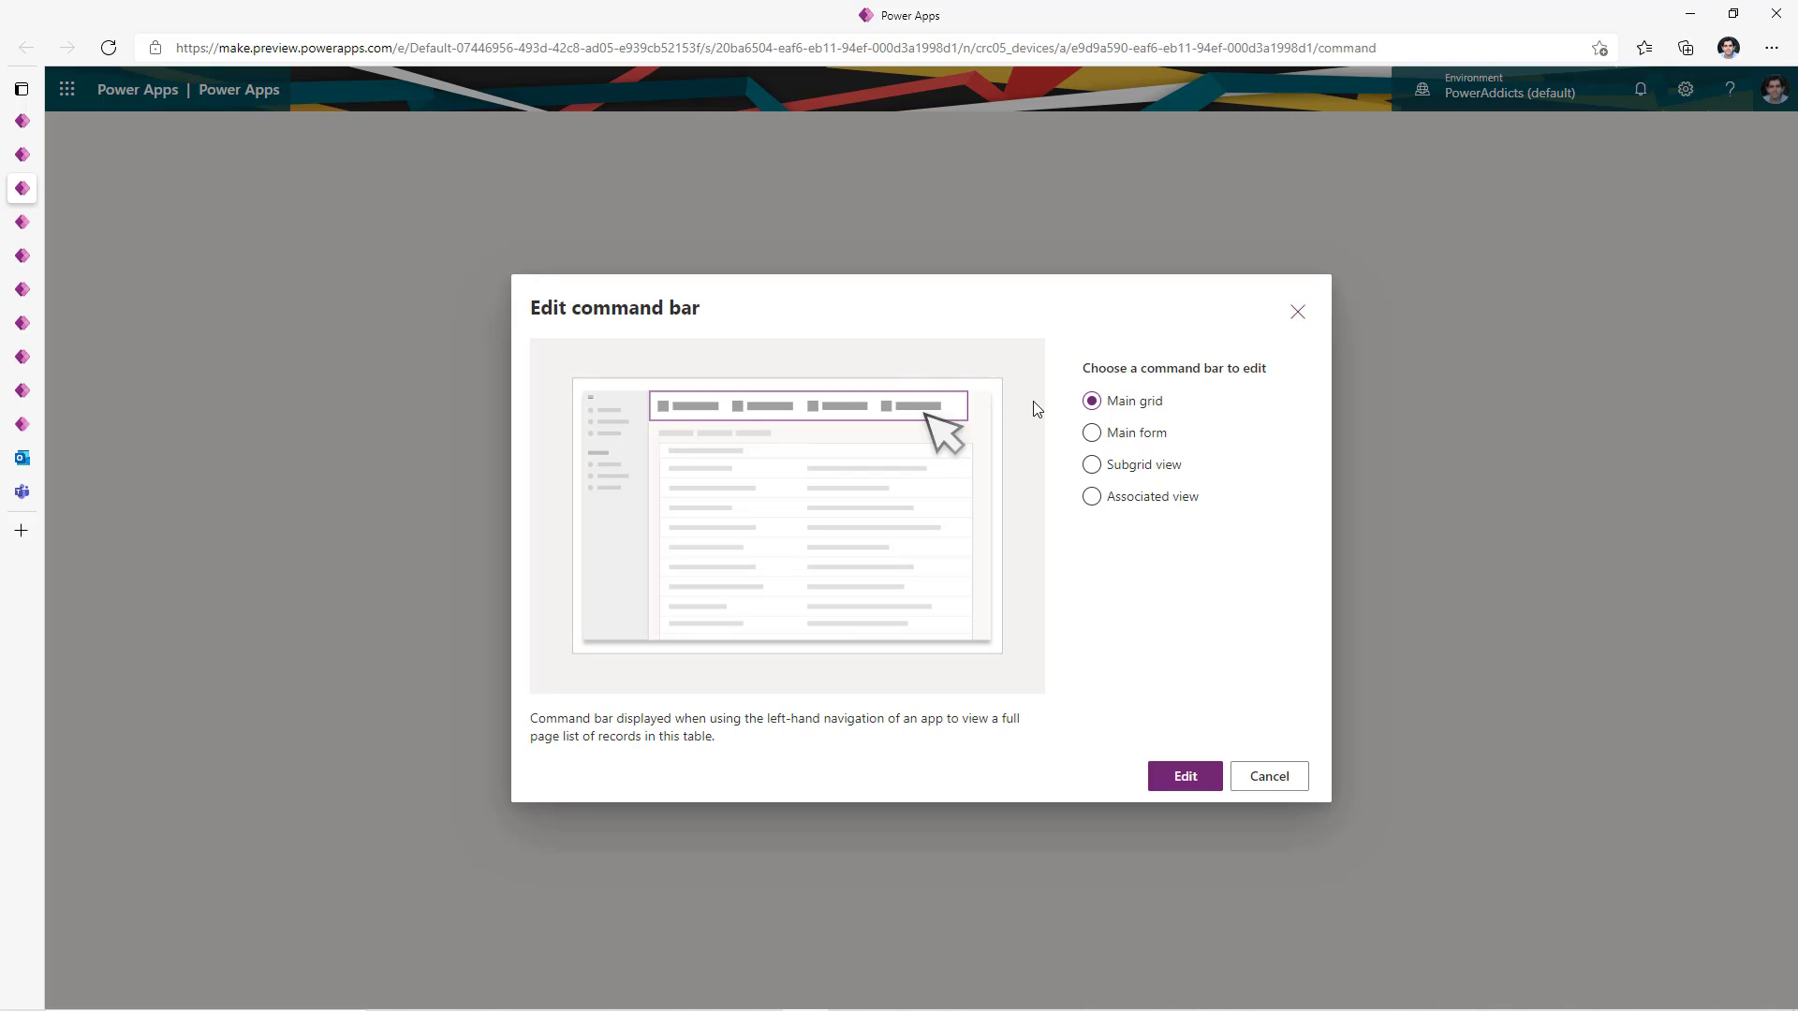
{"action": "left_click", "coordinate": [1092, 434]}
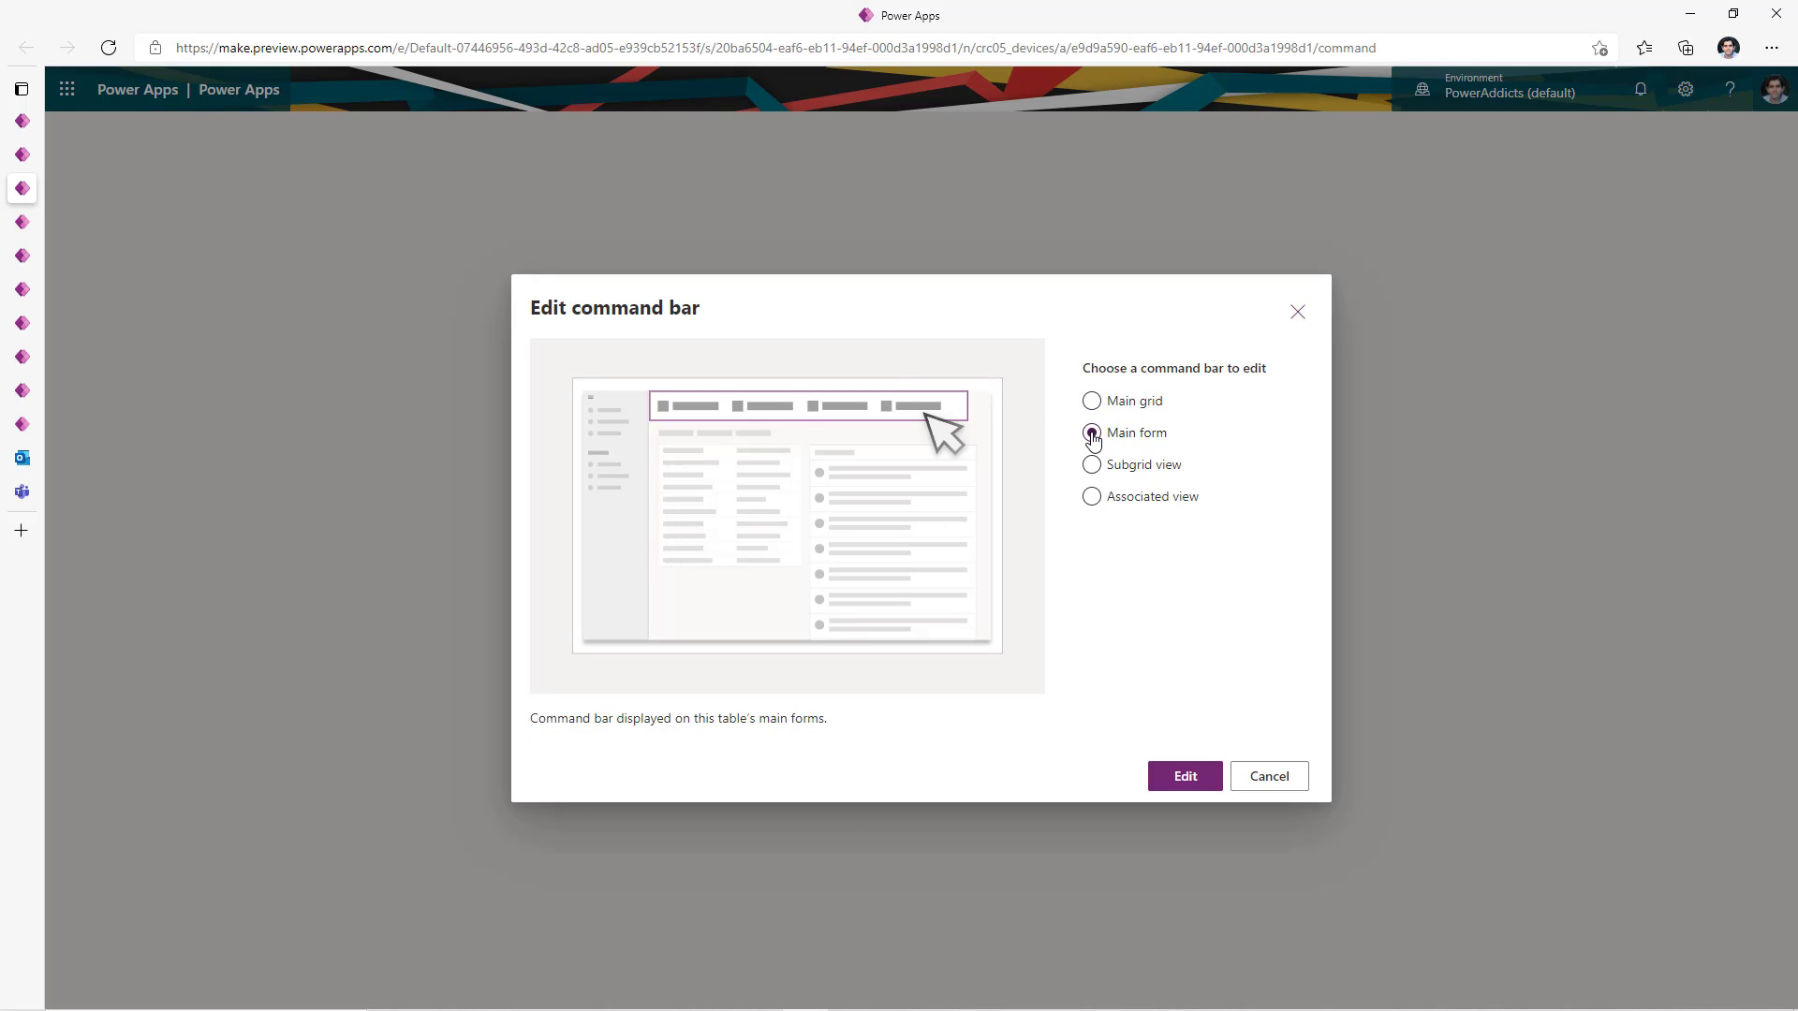
{"action": "left_click", "coordinate": [1093, 466]}
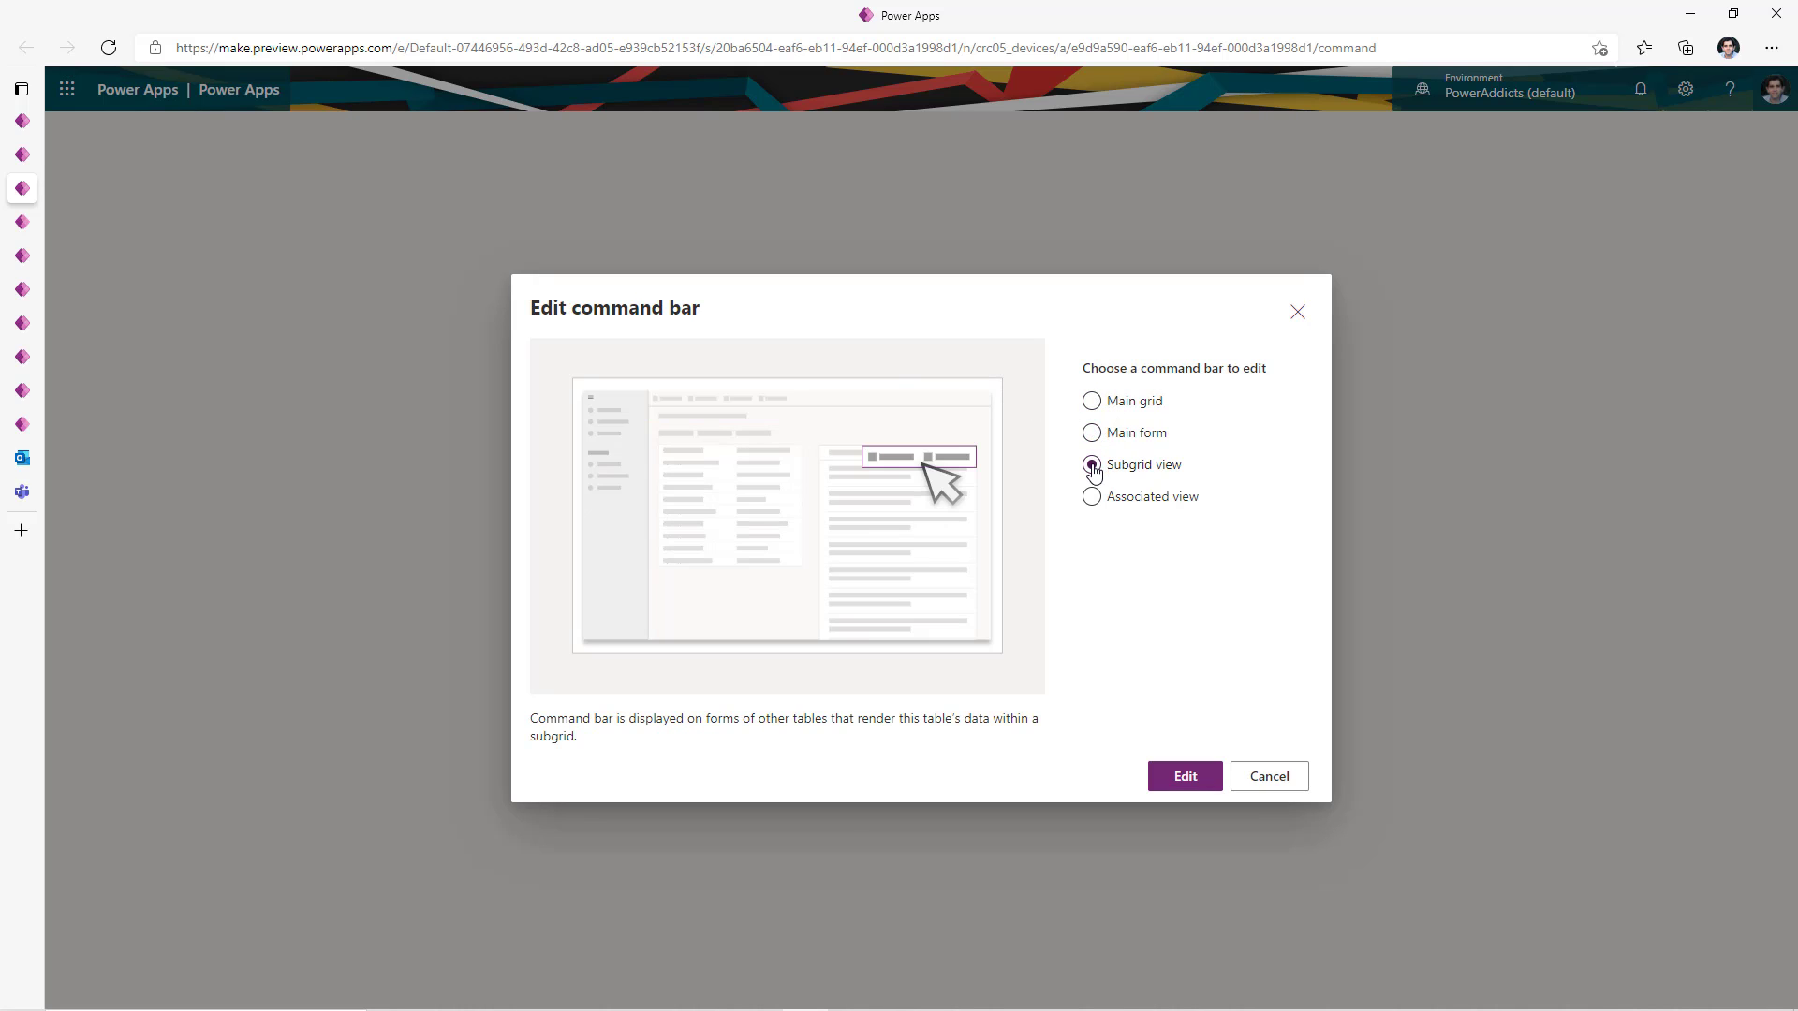
{"action": "left_click", "coordinate": [1094, 498]}
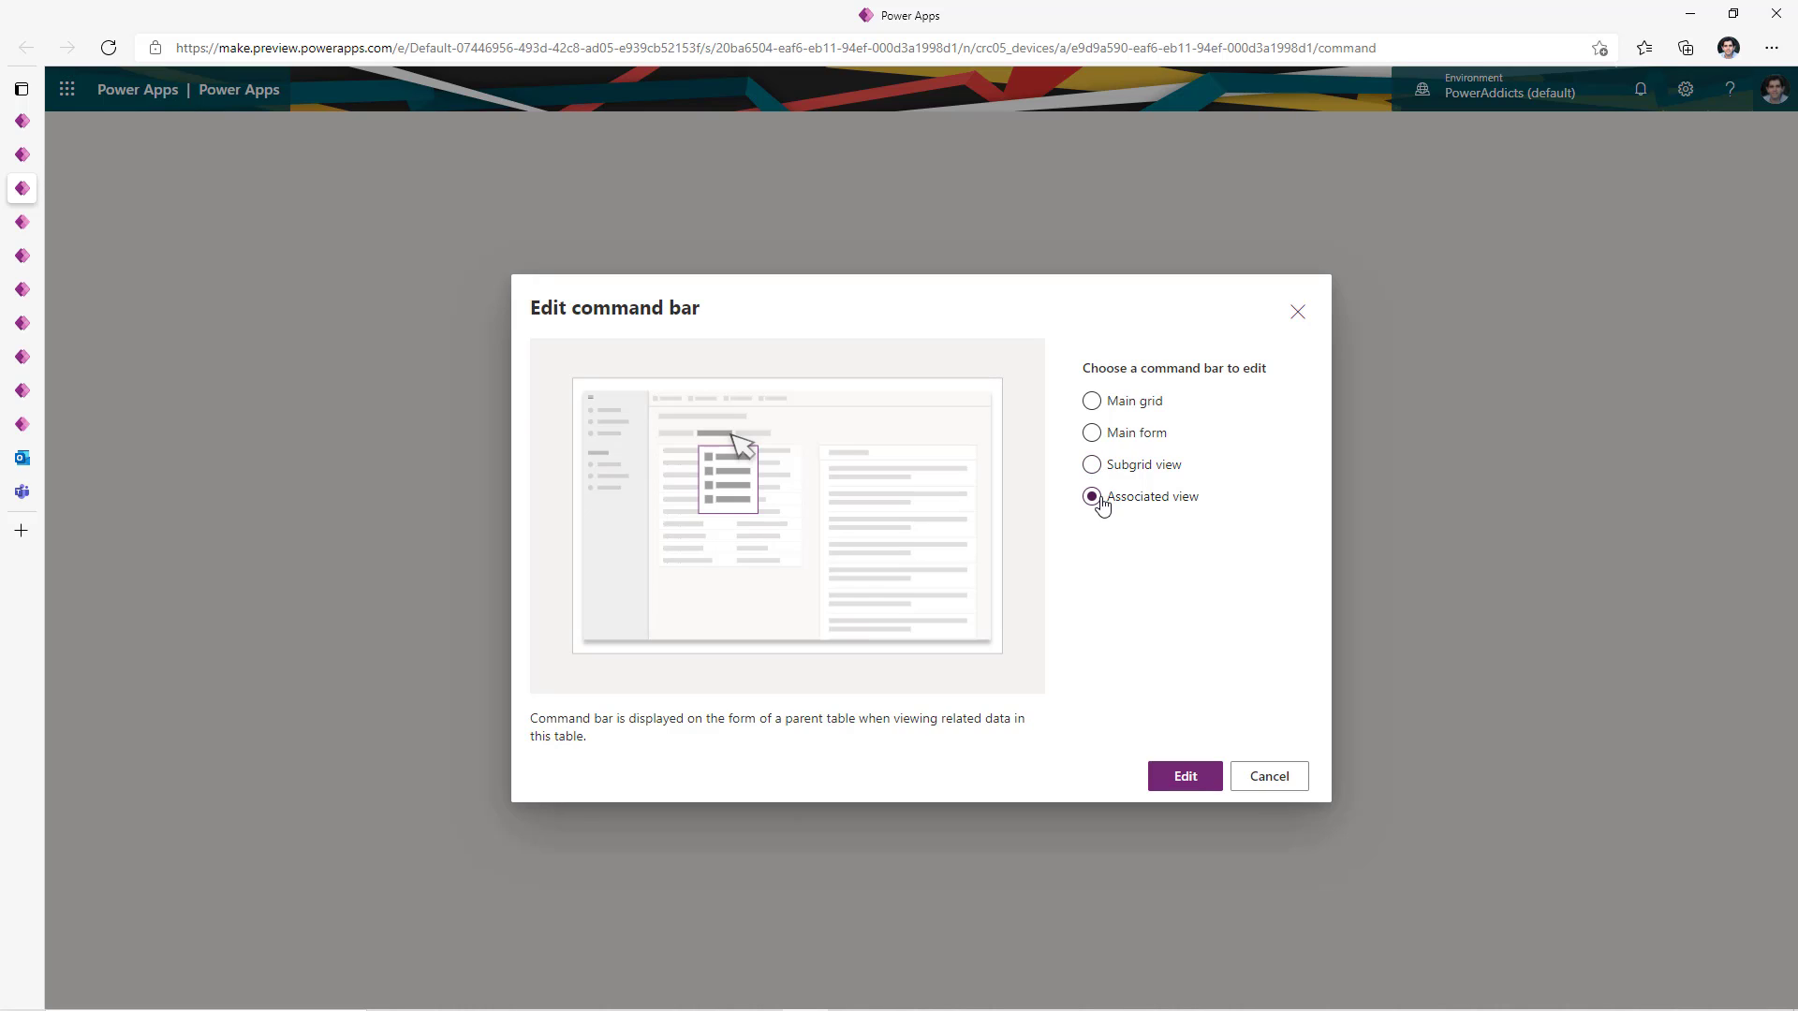
{"action": "left_click", "coordinate": [1093, 403]}
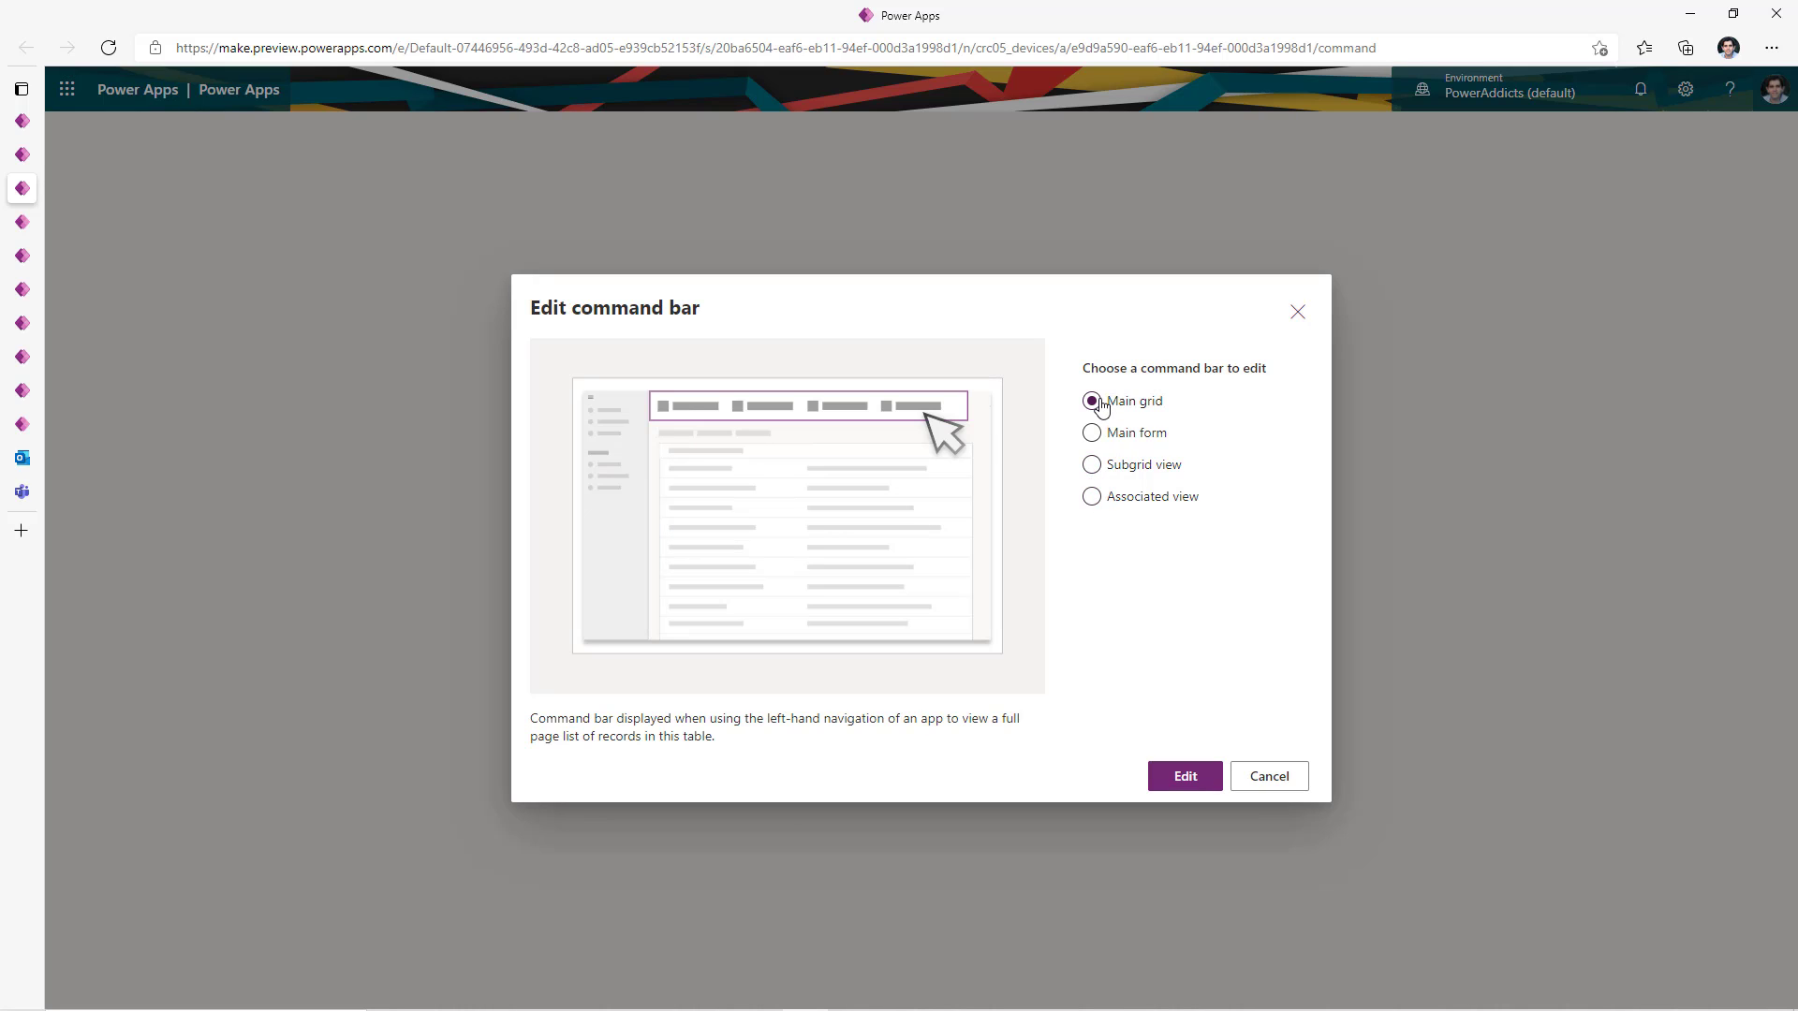
{"action": "left_click", "coordinate": [1184, 775]}
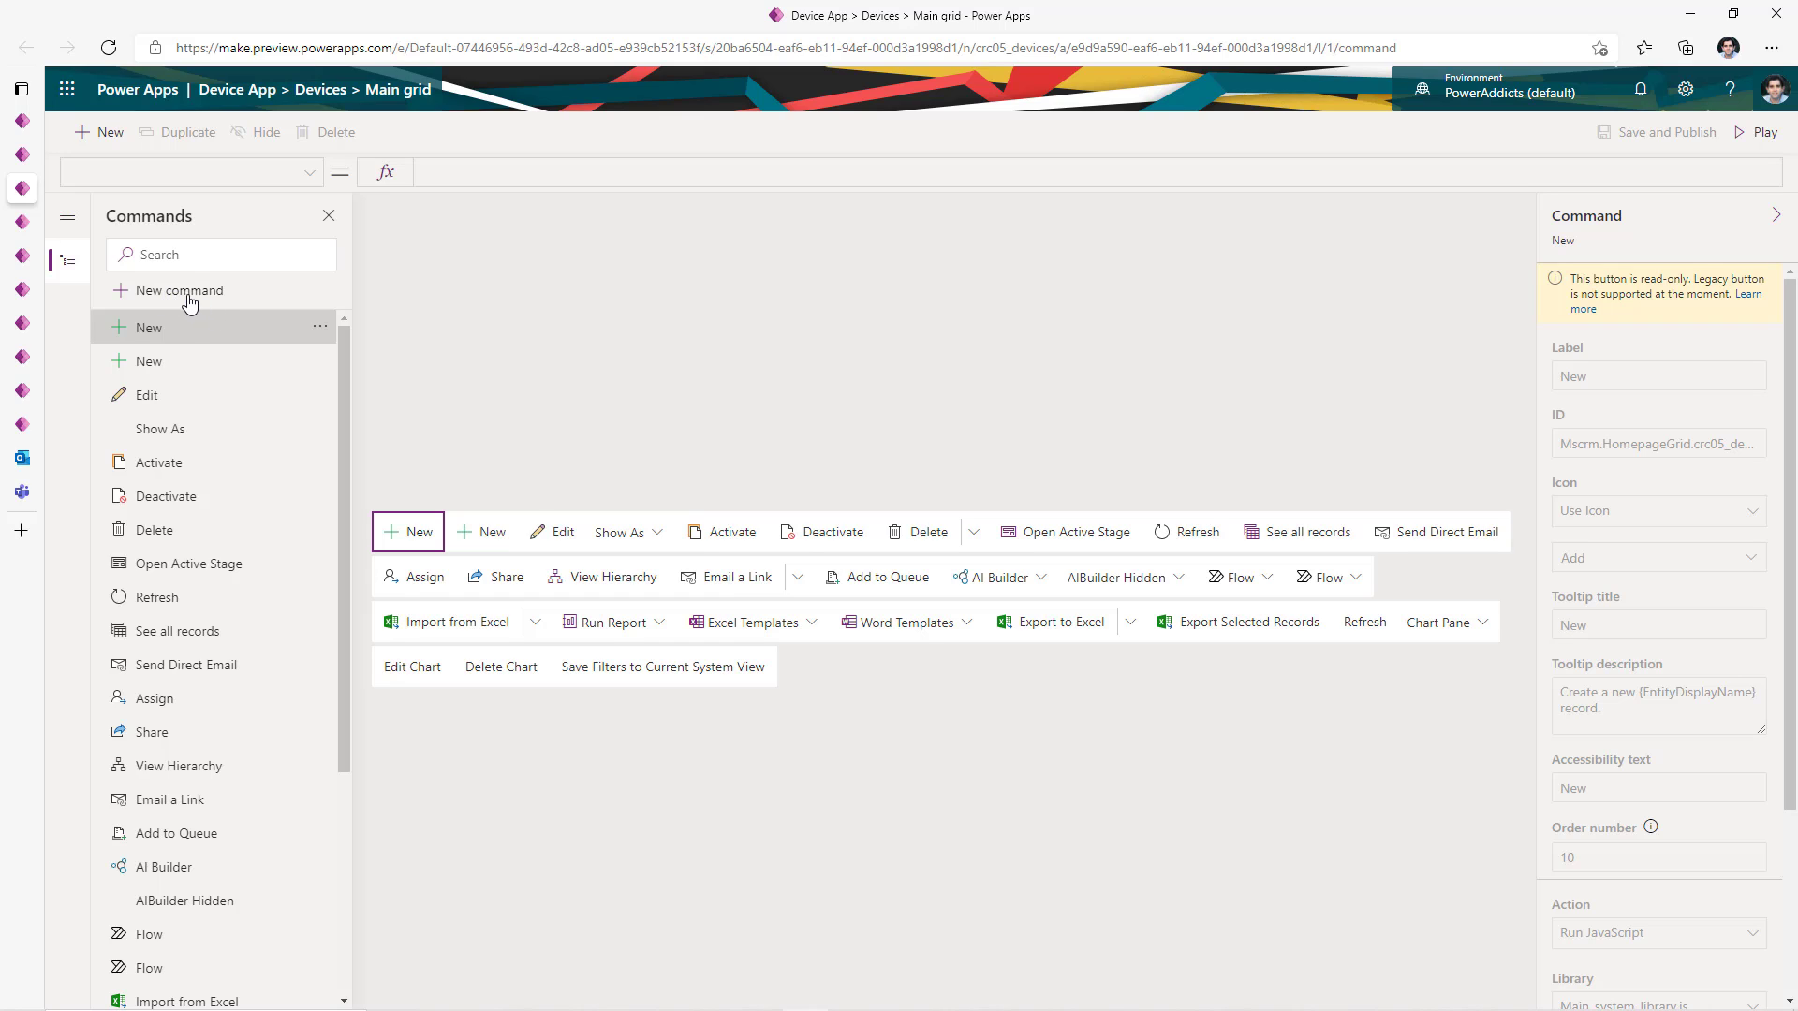
- Add a new main grid command labelled Notify with the built-in NotificationIcon
{"action": "left_click", "coordinate": [190, 298]}
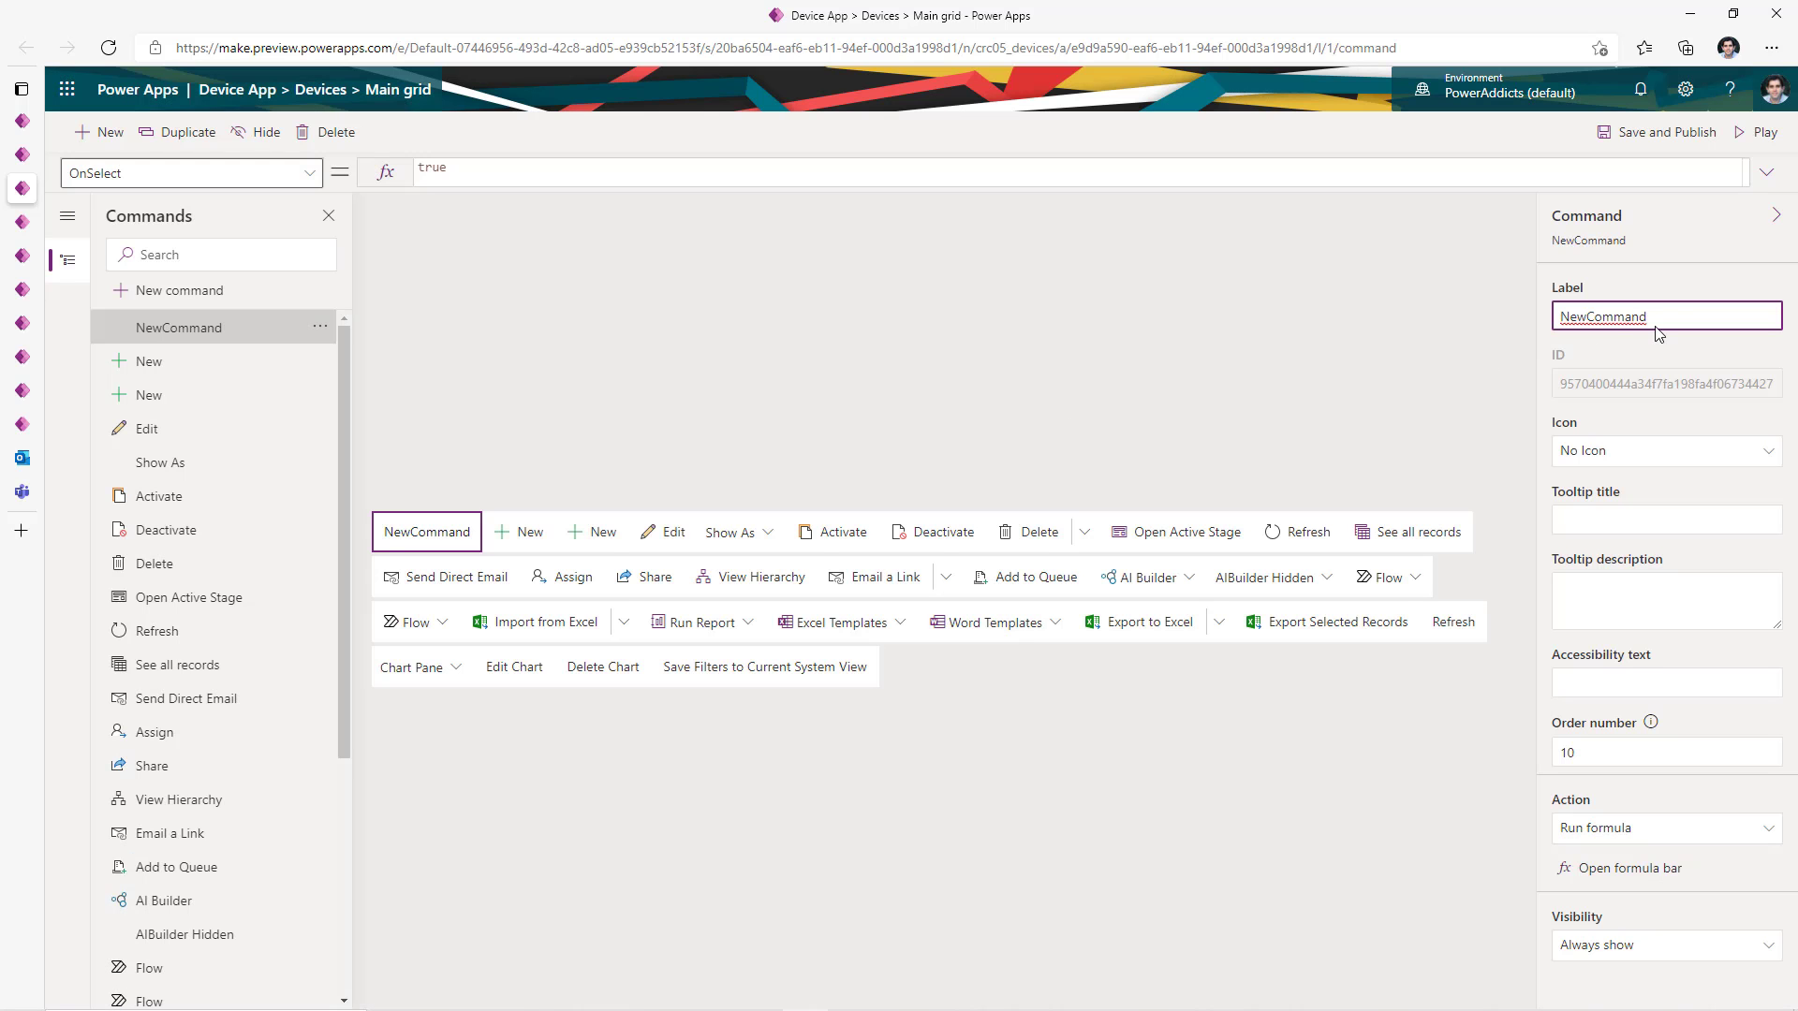
{"action": "type", "text": "Notify"}
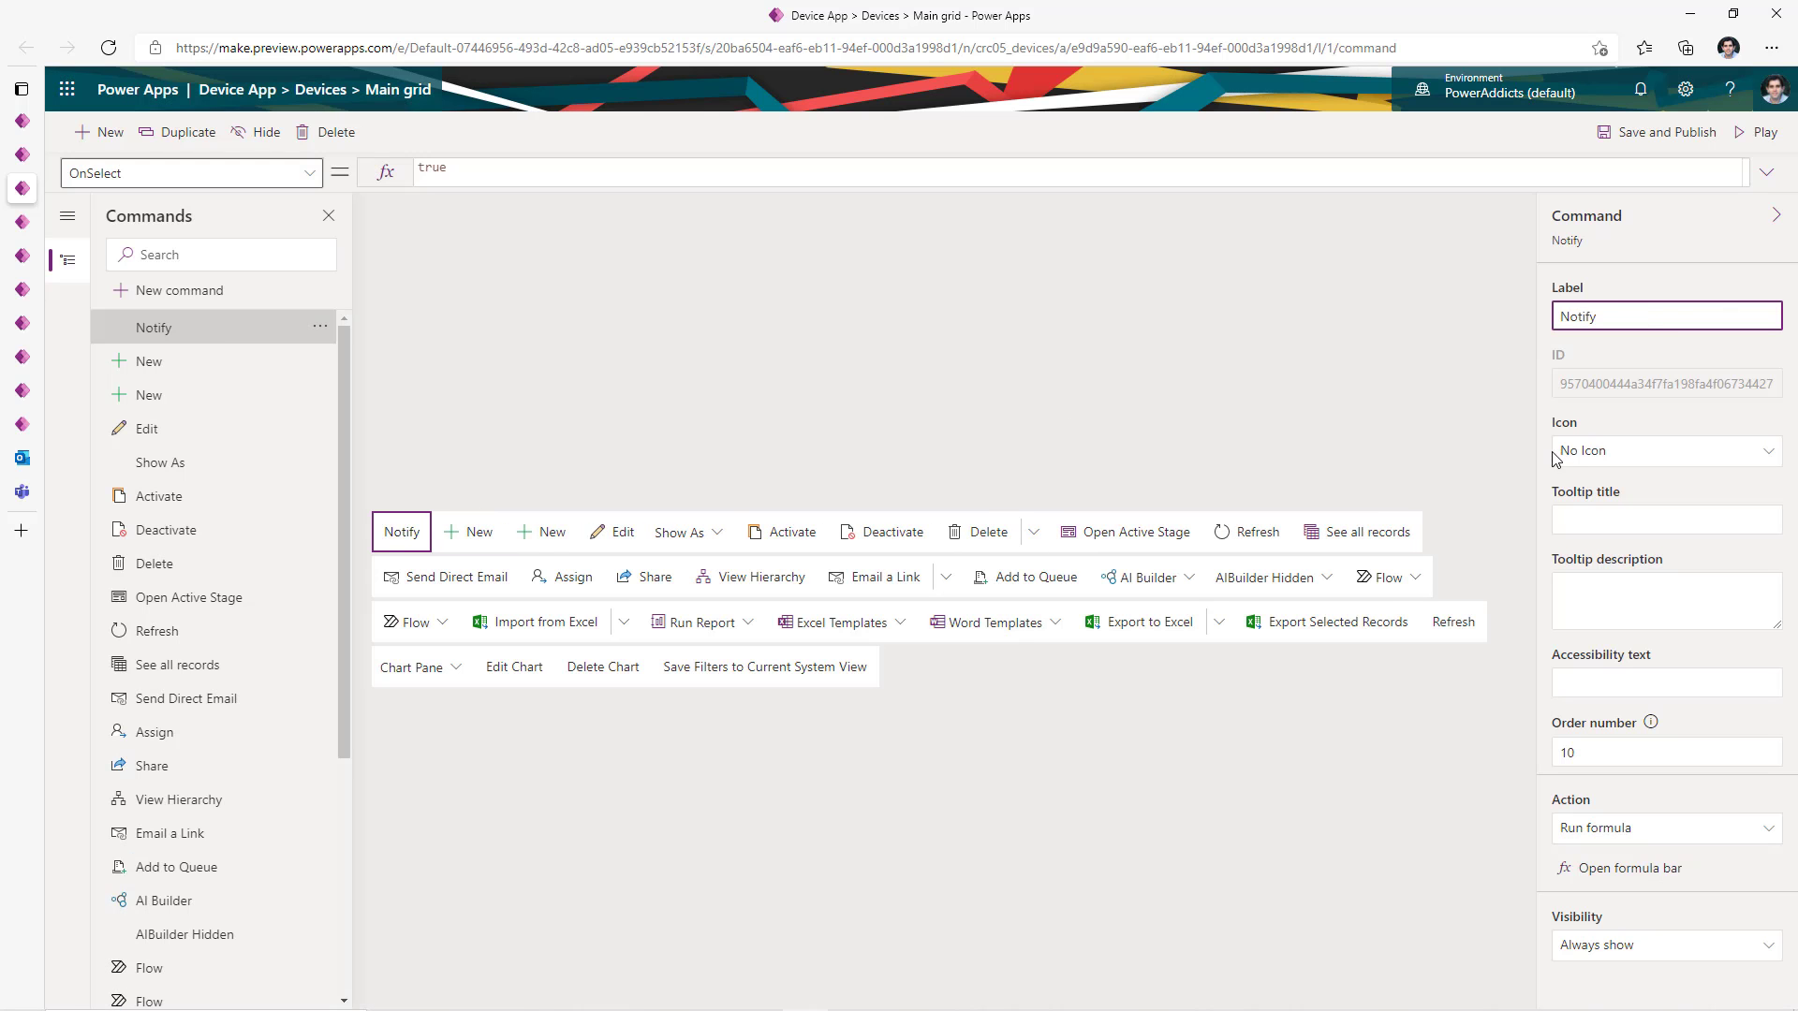
{"action": "left_click", "coordinate": [1562, 453]}
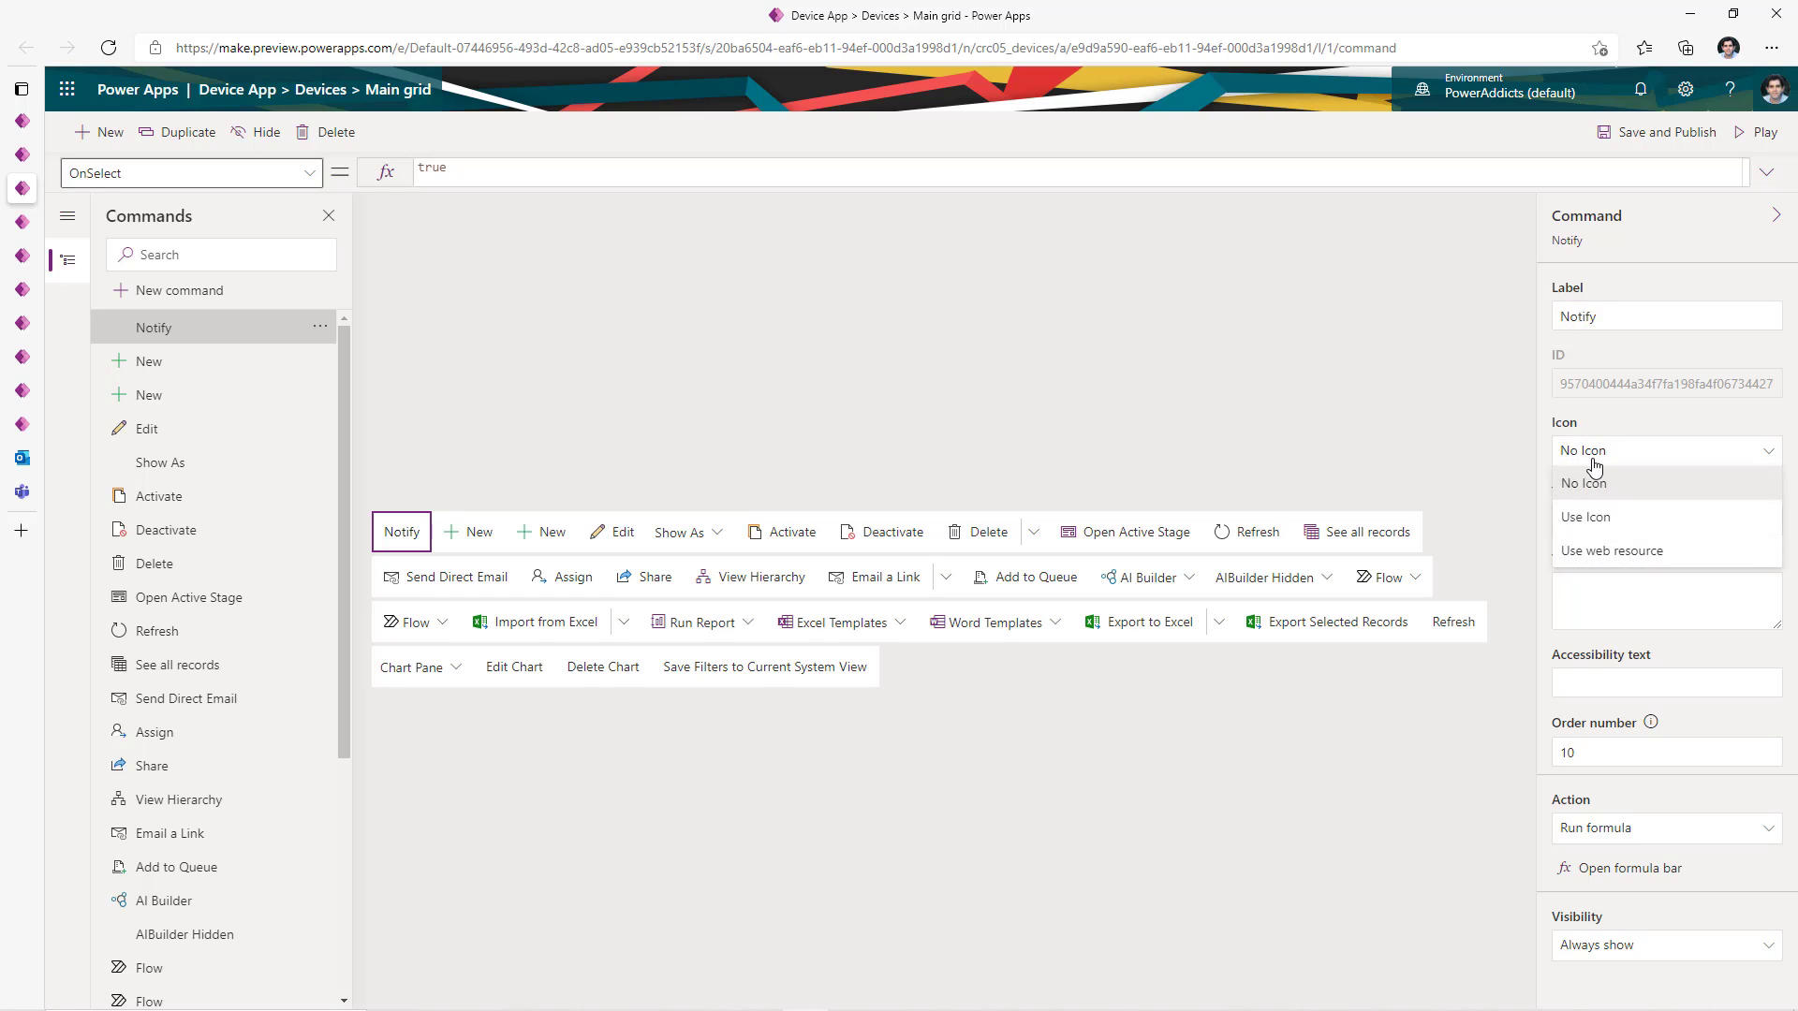
{"action": "left_click", "coordinate": [1619, 518]}
{"action": "left_click", "coordinate": [1648, 499]}
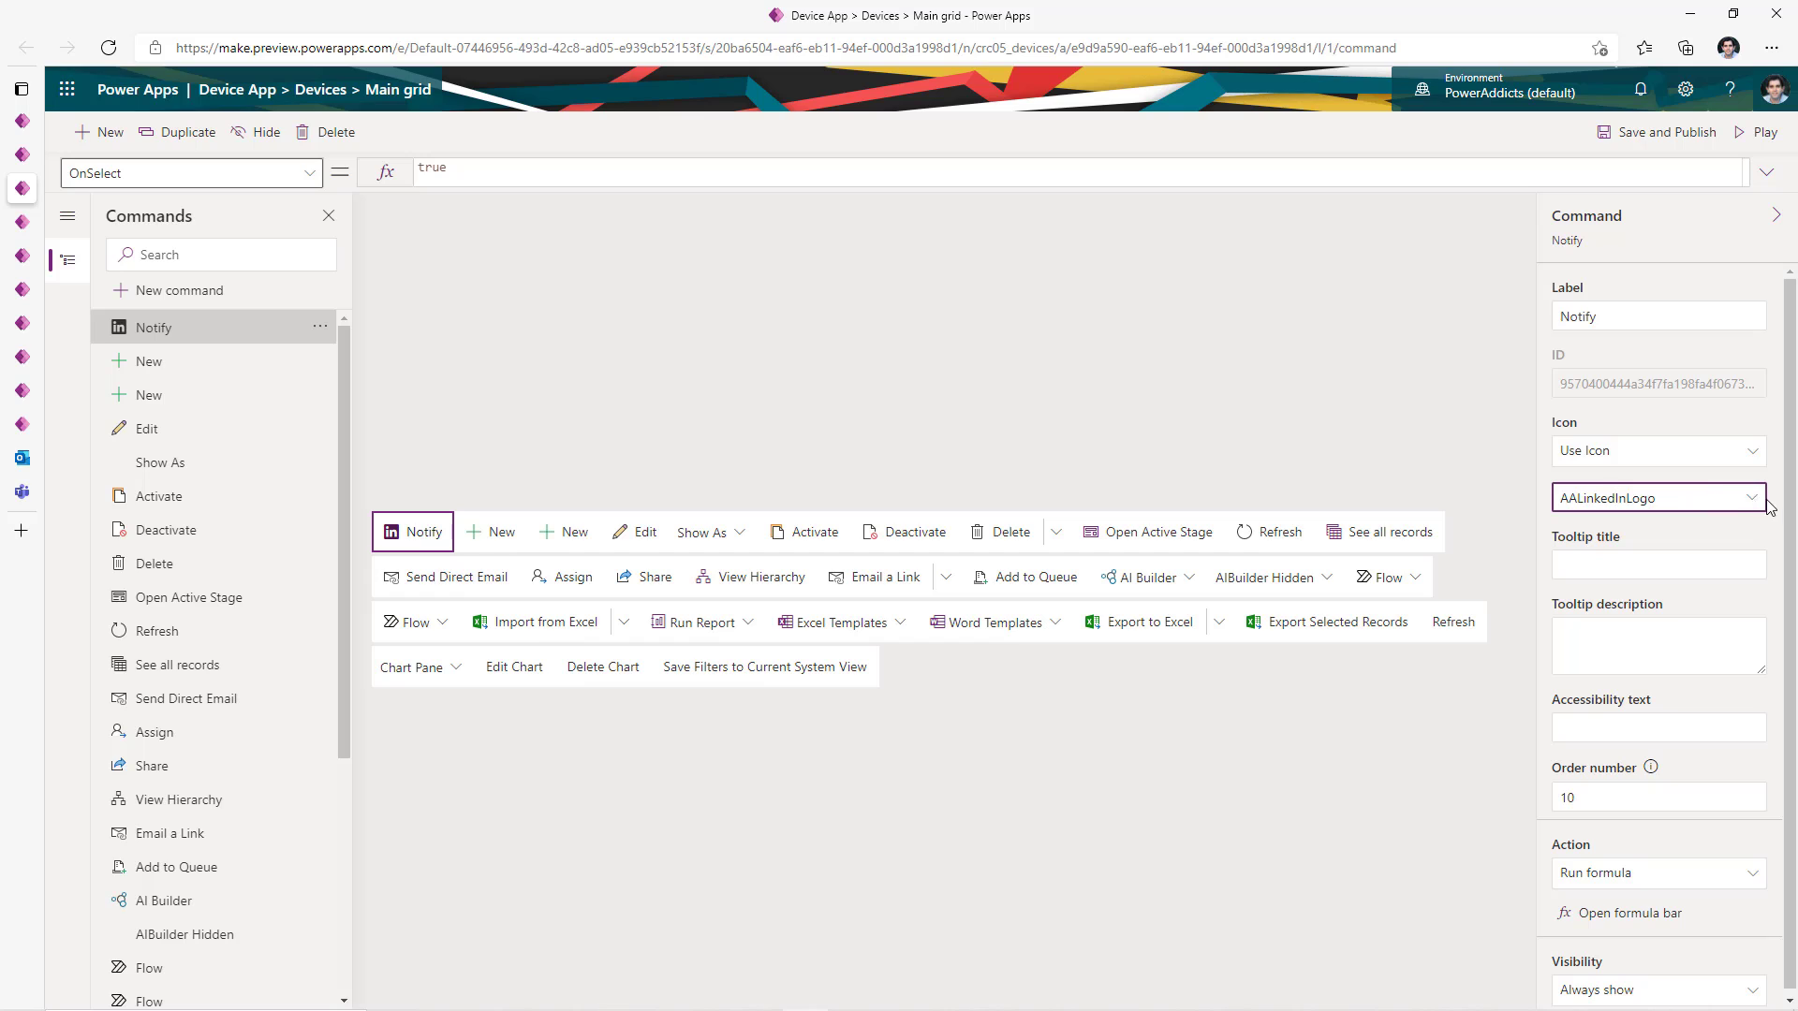
{"action": "left_click", "coordinate": [1753, 499]}
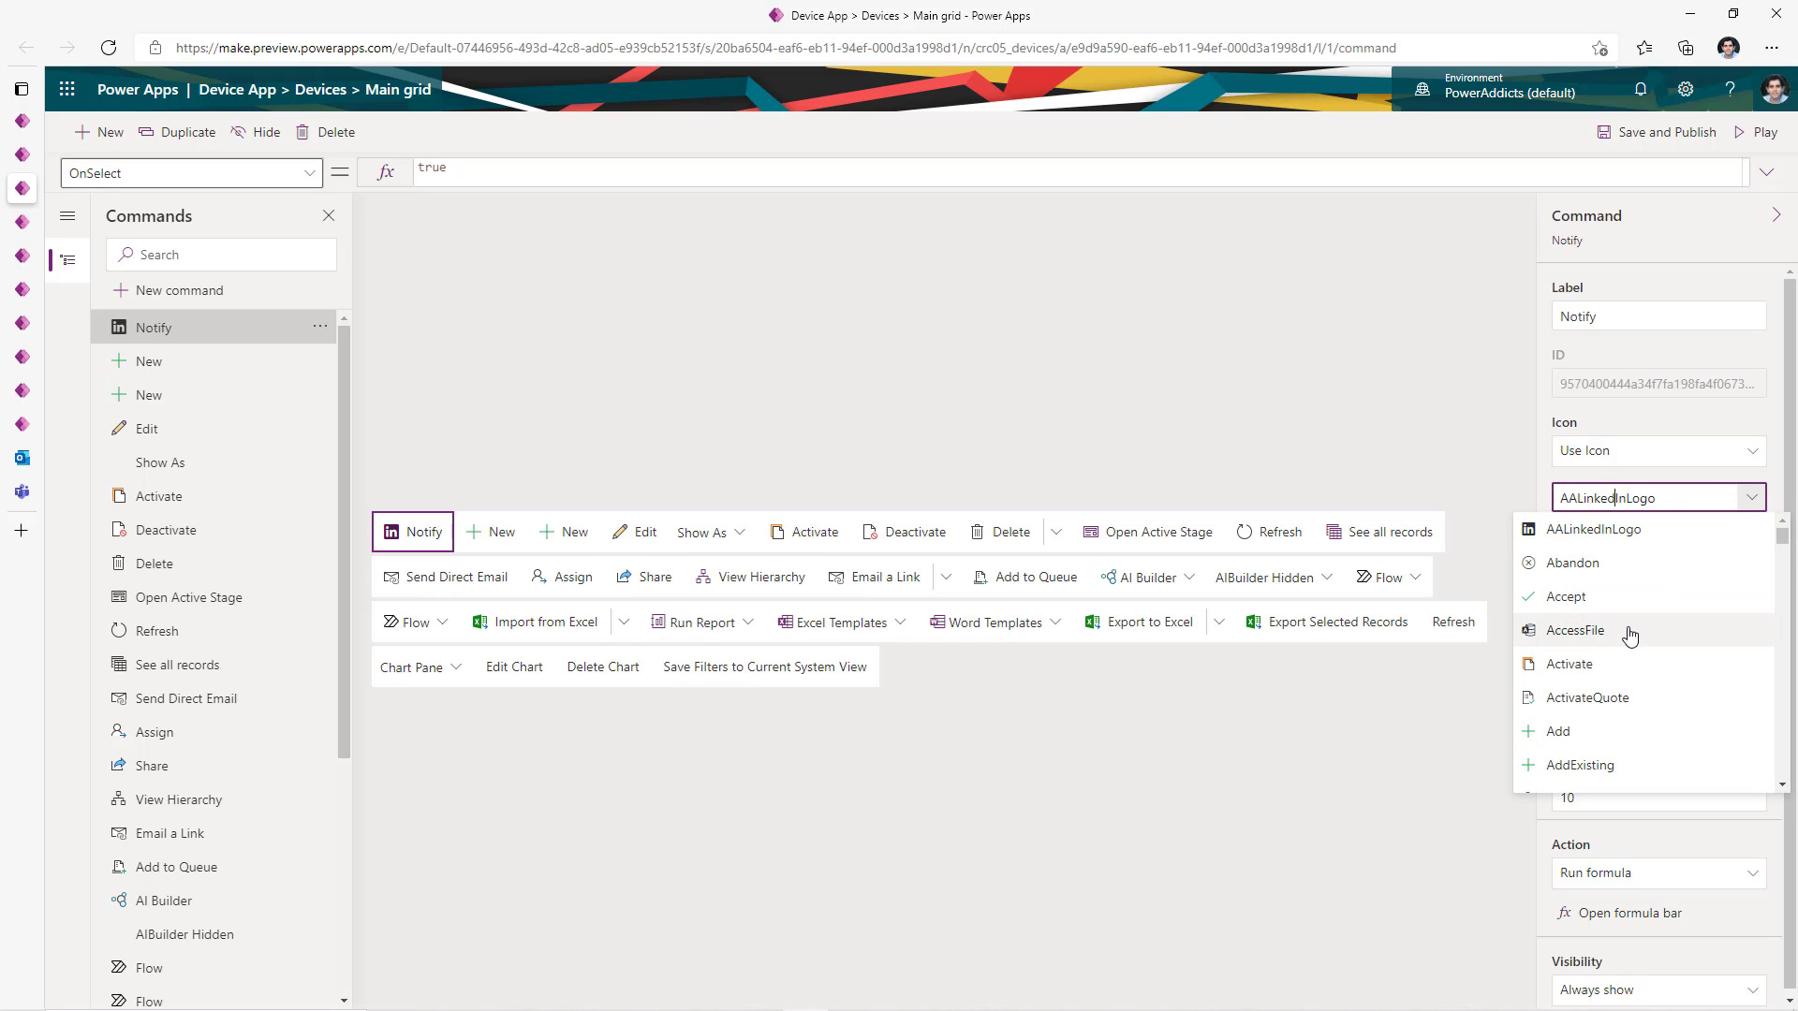
{"action": "left_click_drag", "start_coordinate": [1661, 498], "coordinate": [1465, 519]}
{"action": "type", "text": "notif"}
{"action": "left_click", "coordinate": [1614, 532]}
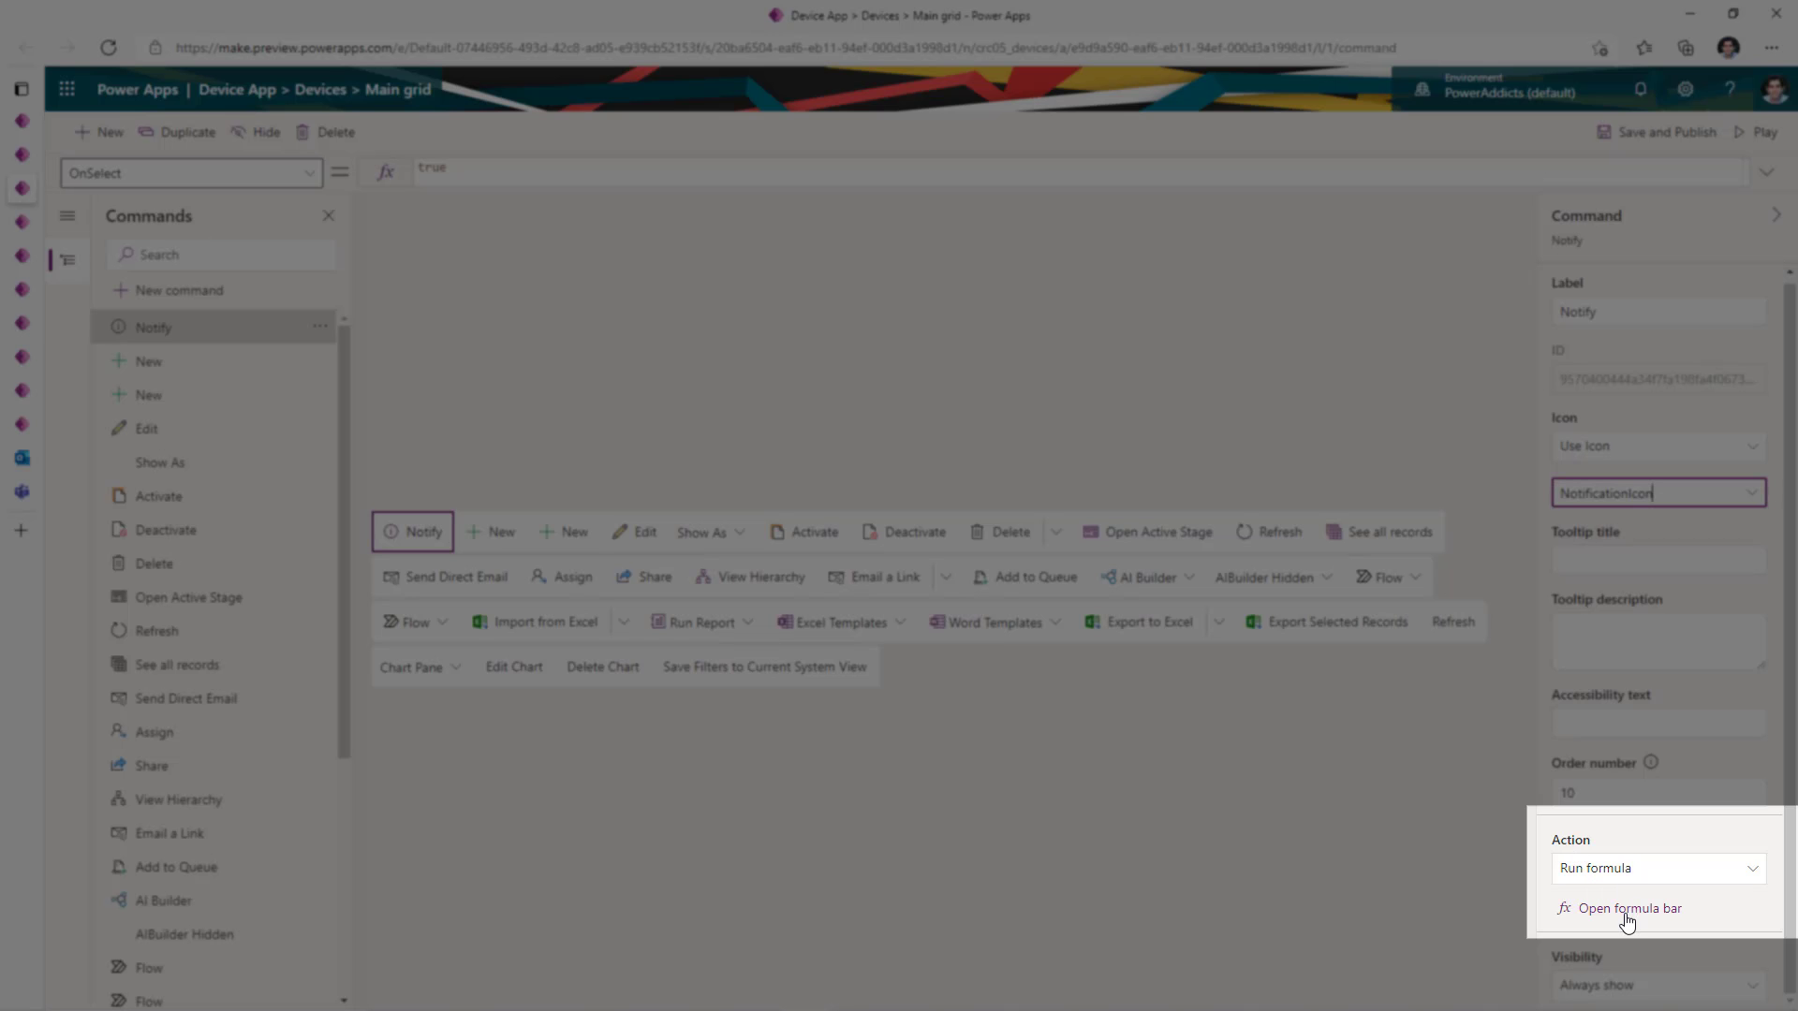
- Set the Notify action to Notify("Hello",NotificationType.Success); and save and publish
{"action": "left_click", "coordinate": [1663, 918]}
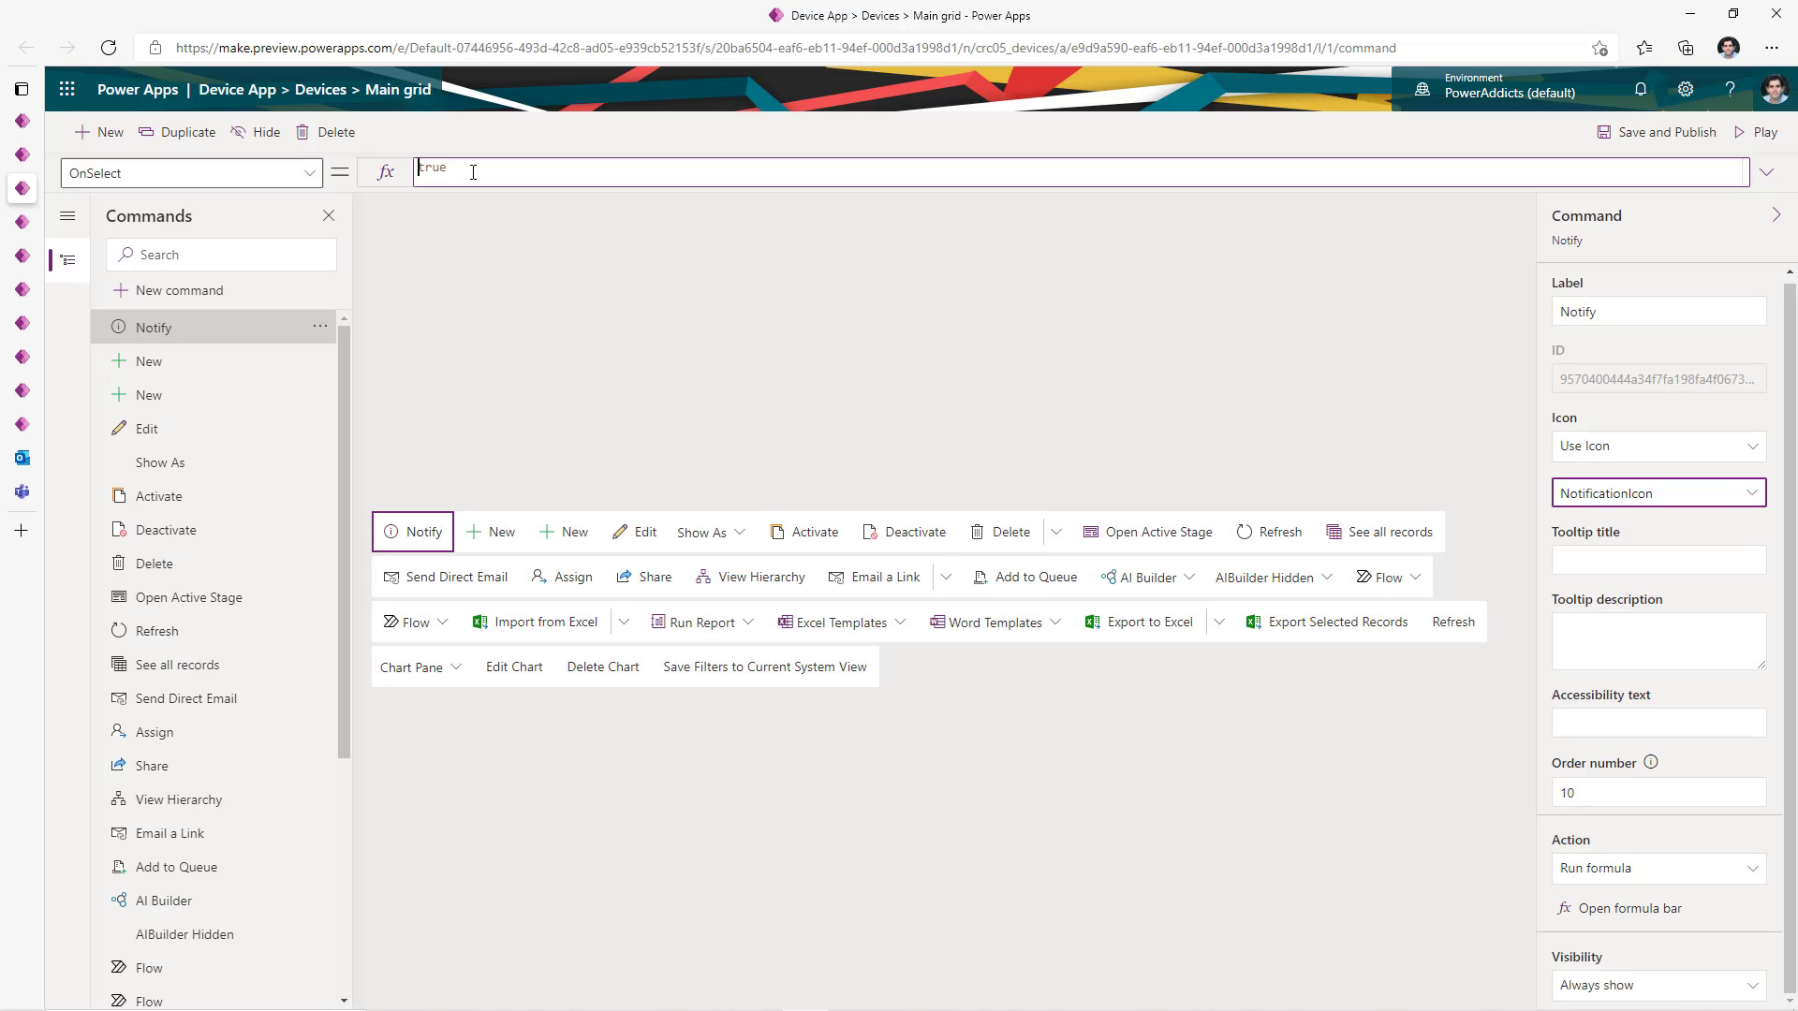
{"action": "left_click_drag", "start_coordinate": [469, 172], "coordinate": [327, 153]}
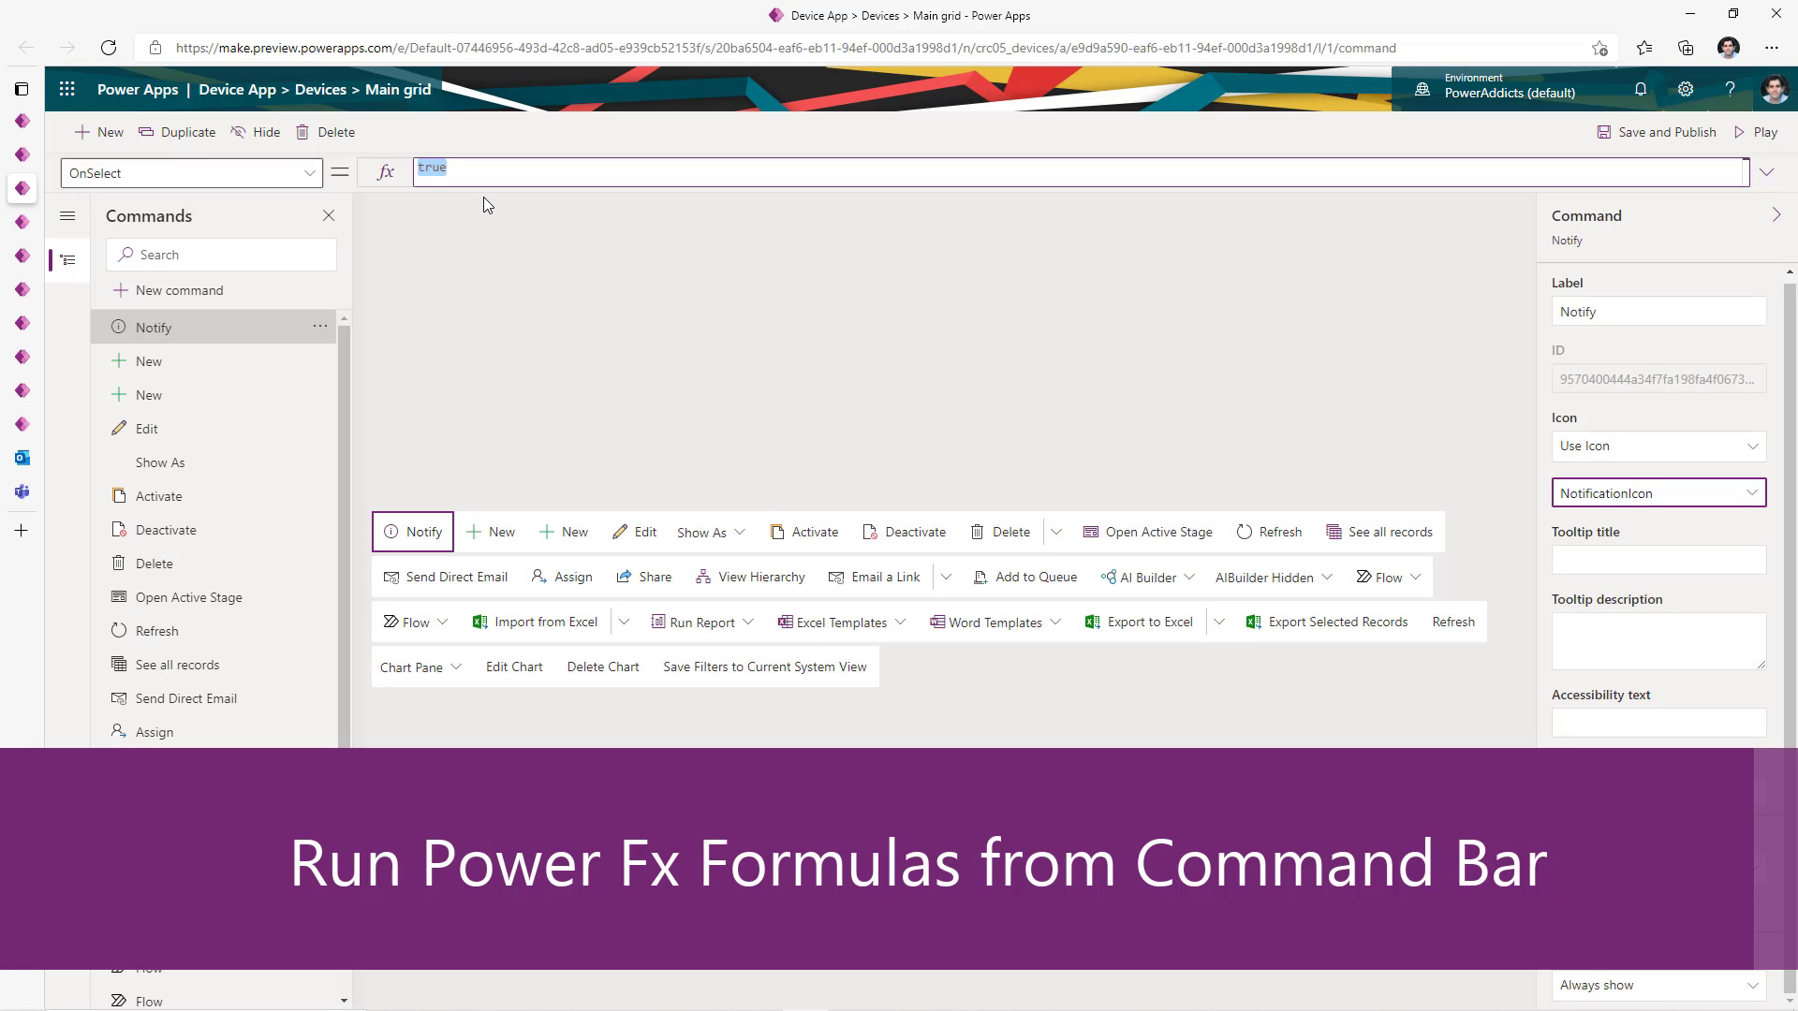
{"action": "type", "text": "Notify(\"Hello\""}
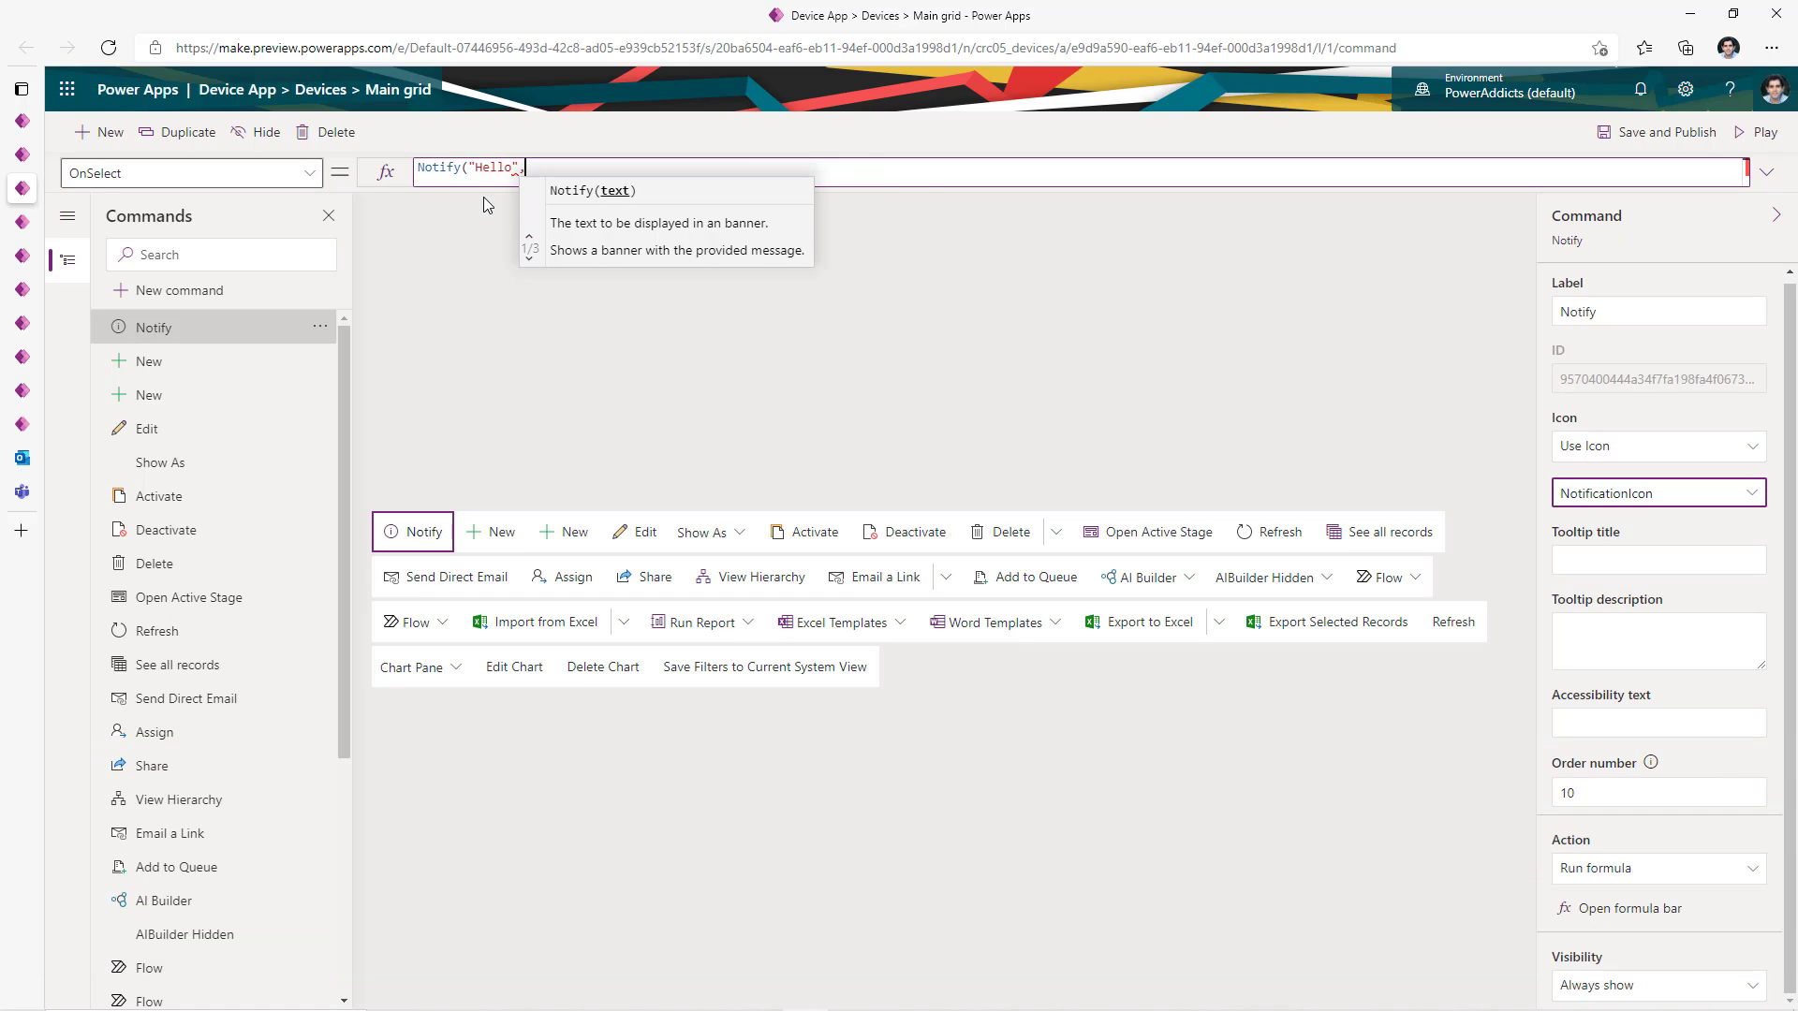
{"action": "type", "text": ",NotificationType.Success);"}
{"action": "left_click", "coordinate": [1691, 142]}
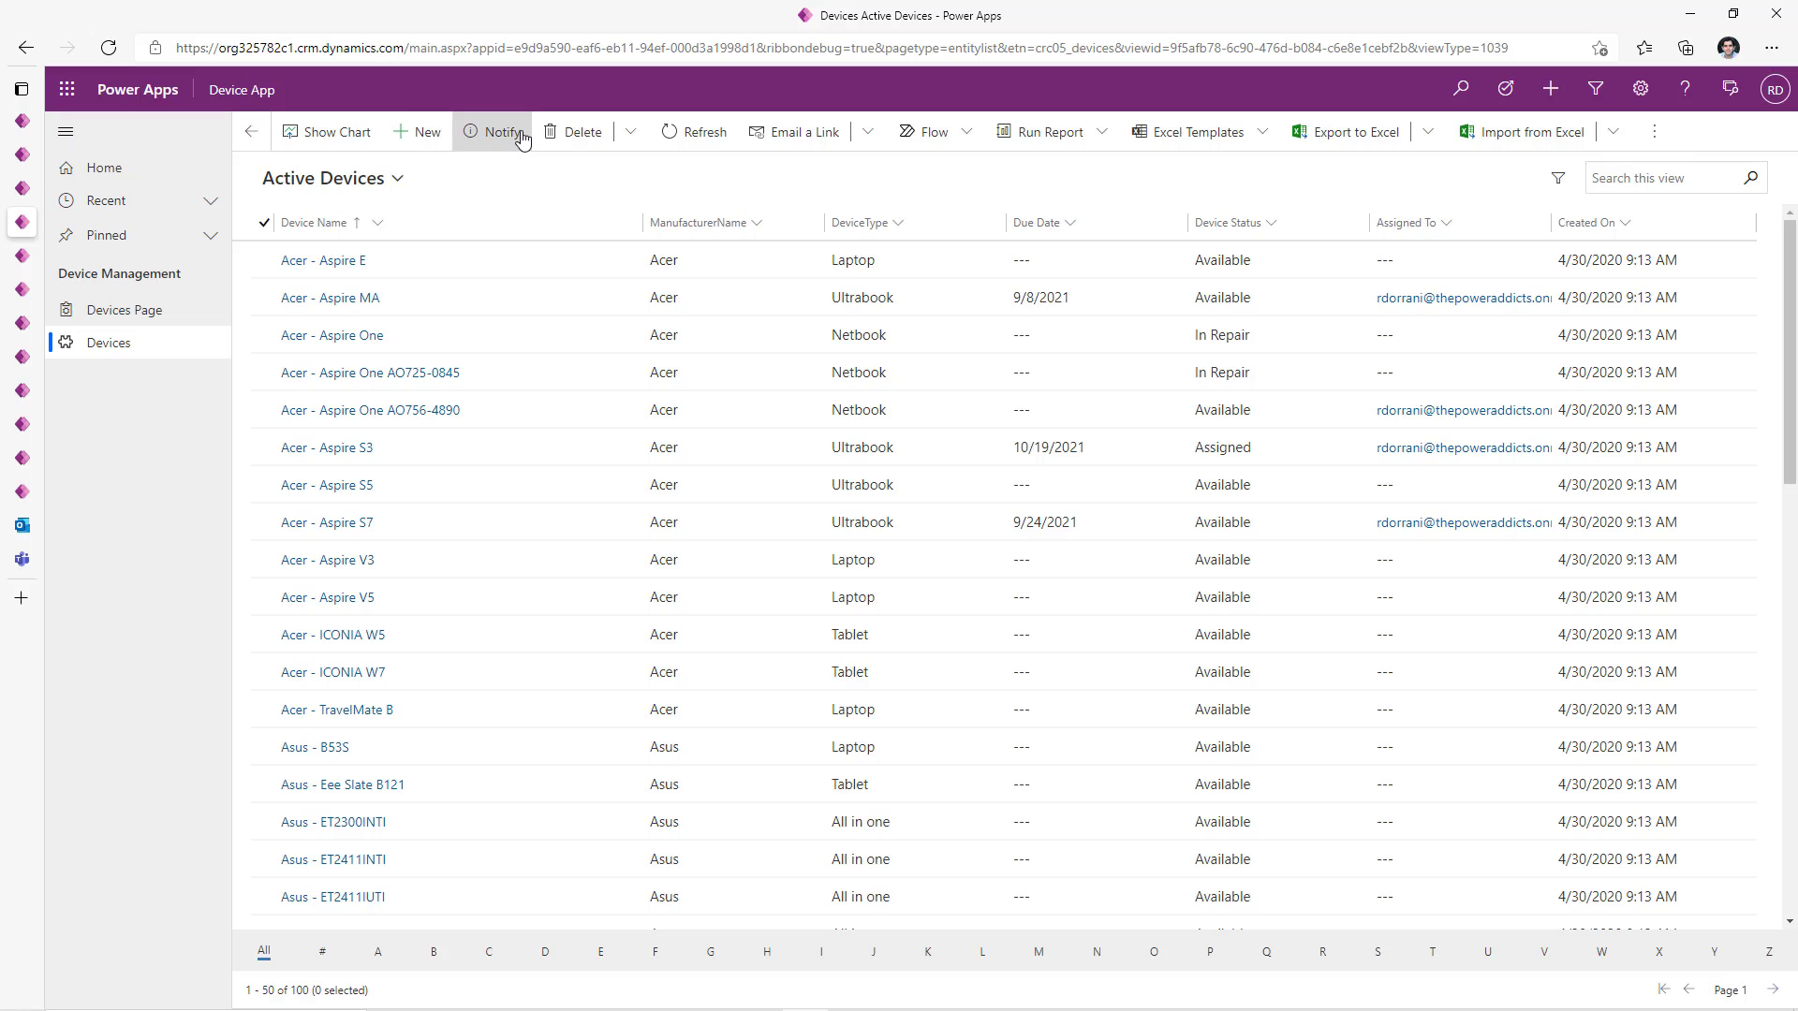
- Test Notify's Hello banner in the app, then label the new command '7 Day Due Date'
{"action": "left_click", "coordinate": [503, 132]}
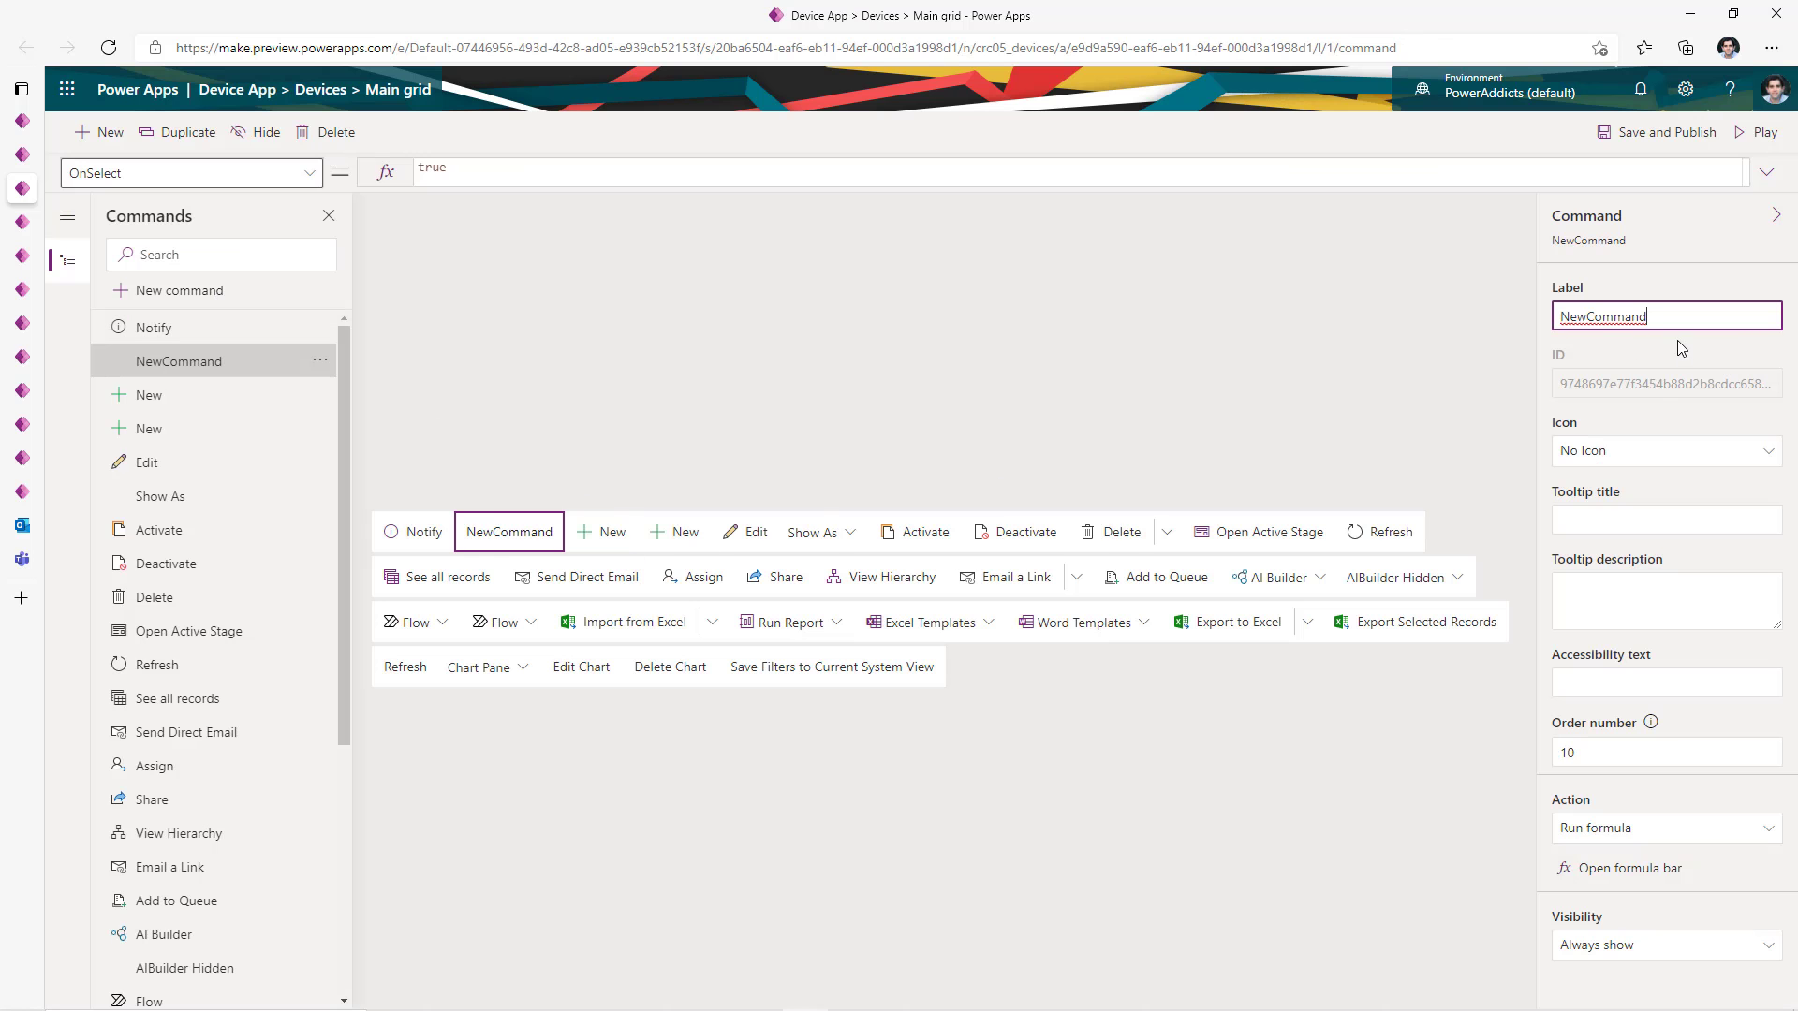
{"action": "key", "text": "ctrl+a"}
{"action": "type", "text": "7 Day Due Date"}
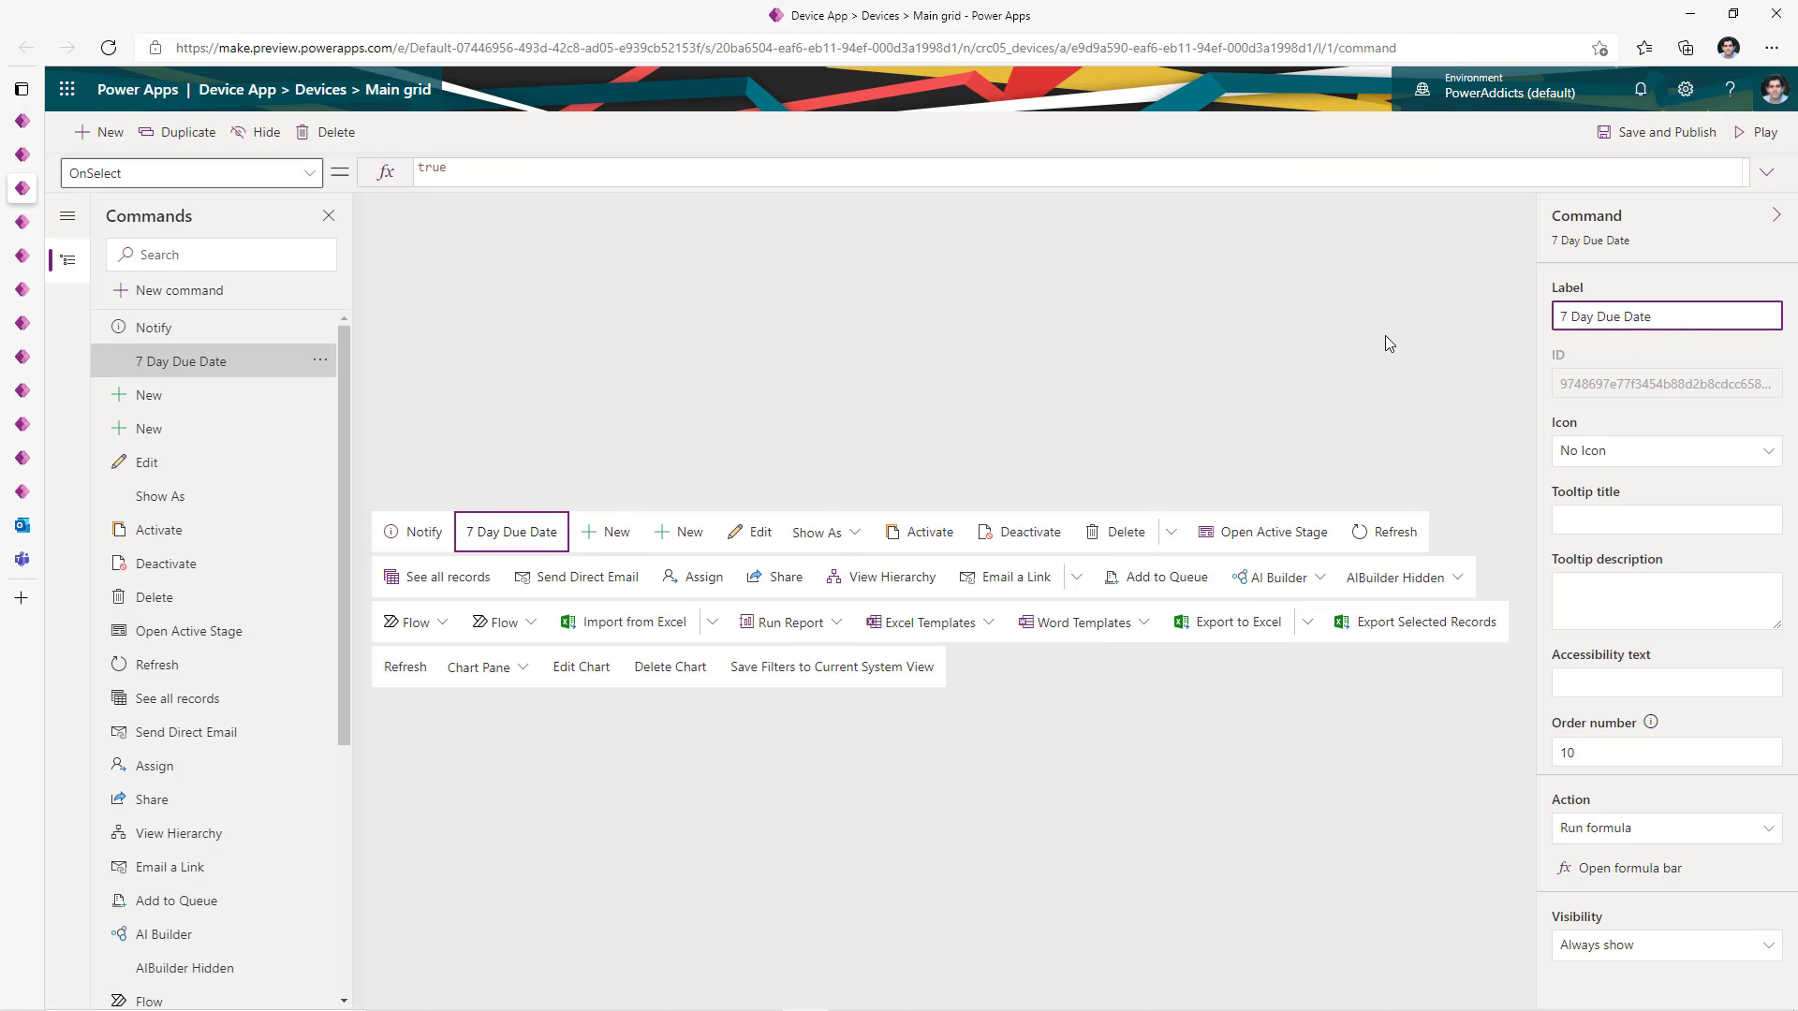
- Set the action to Patch(Devices,Self.Selected.Item,{'Due Date':DateAdd(Today(),7)})
{"action": "left_click", "coordinate": [1614, 870]}
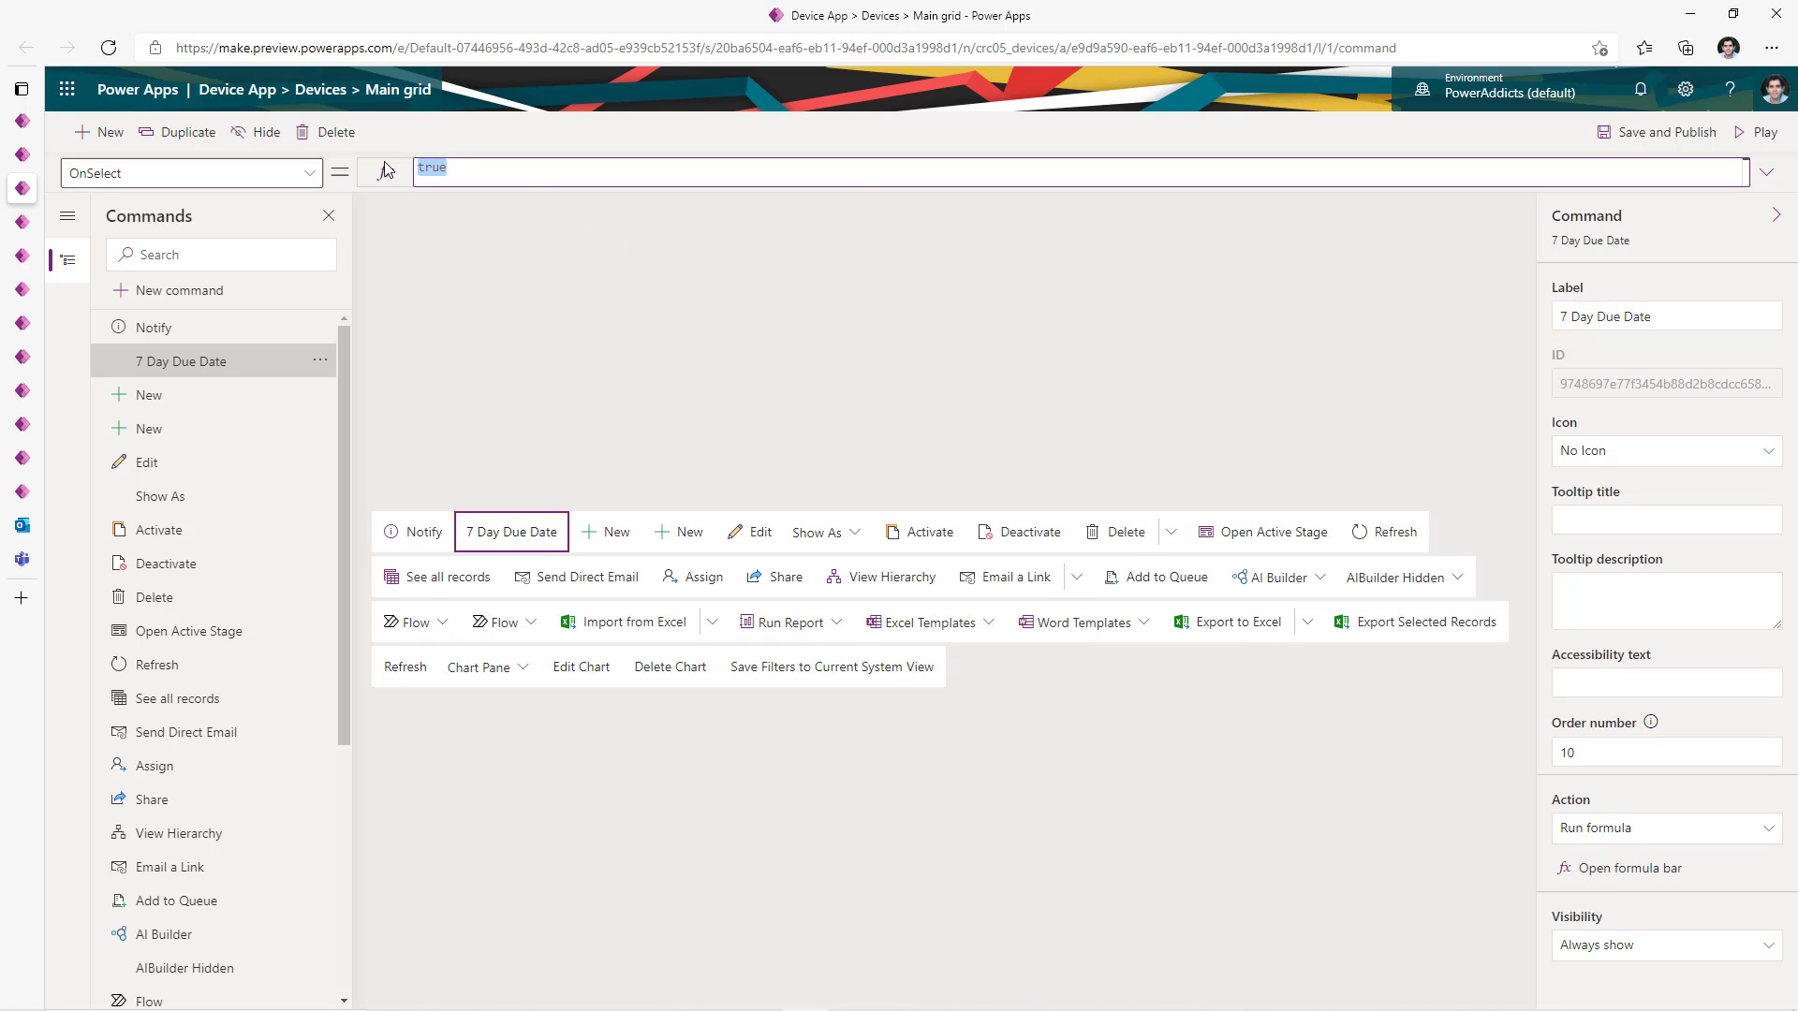
{"action": "type", "text": "Patch("}
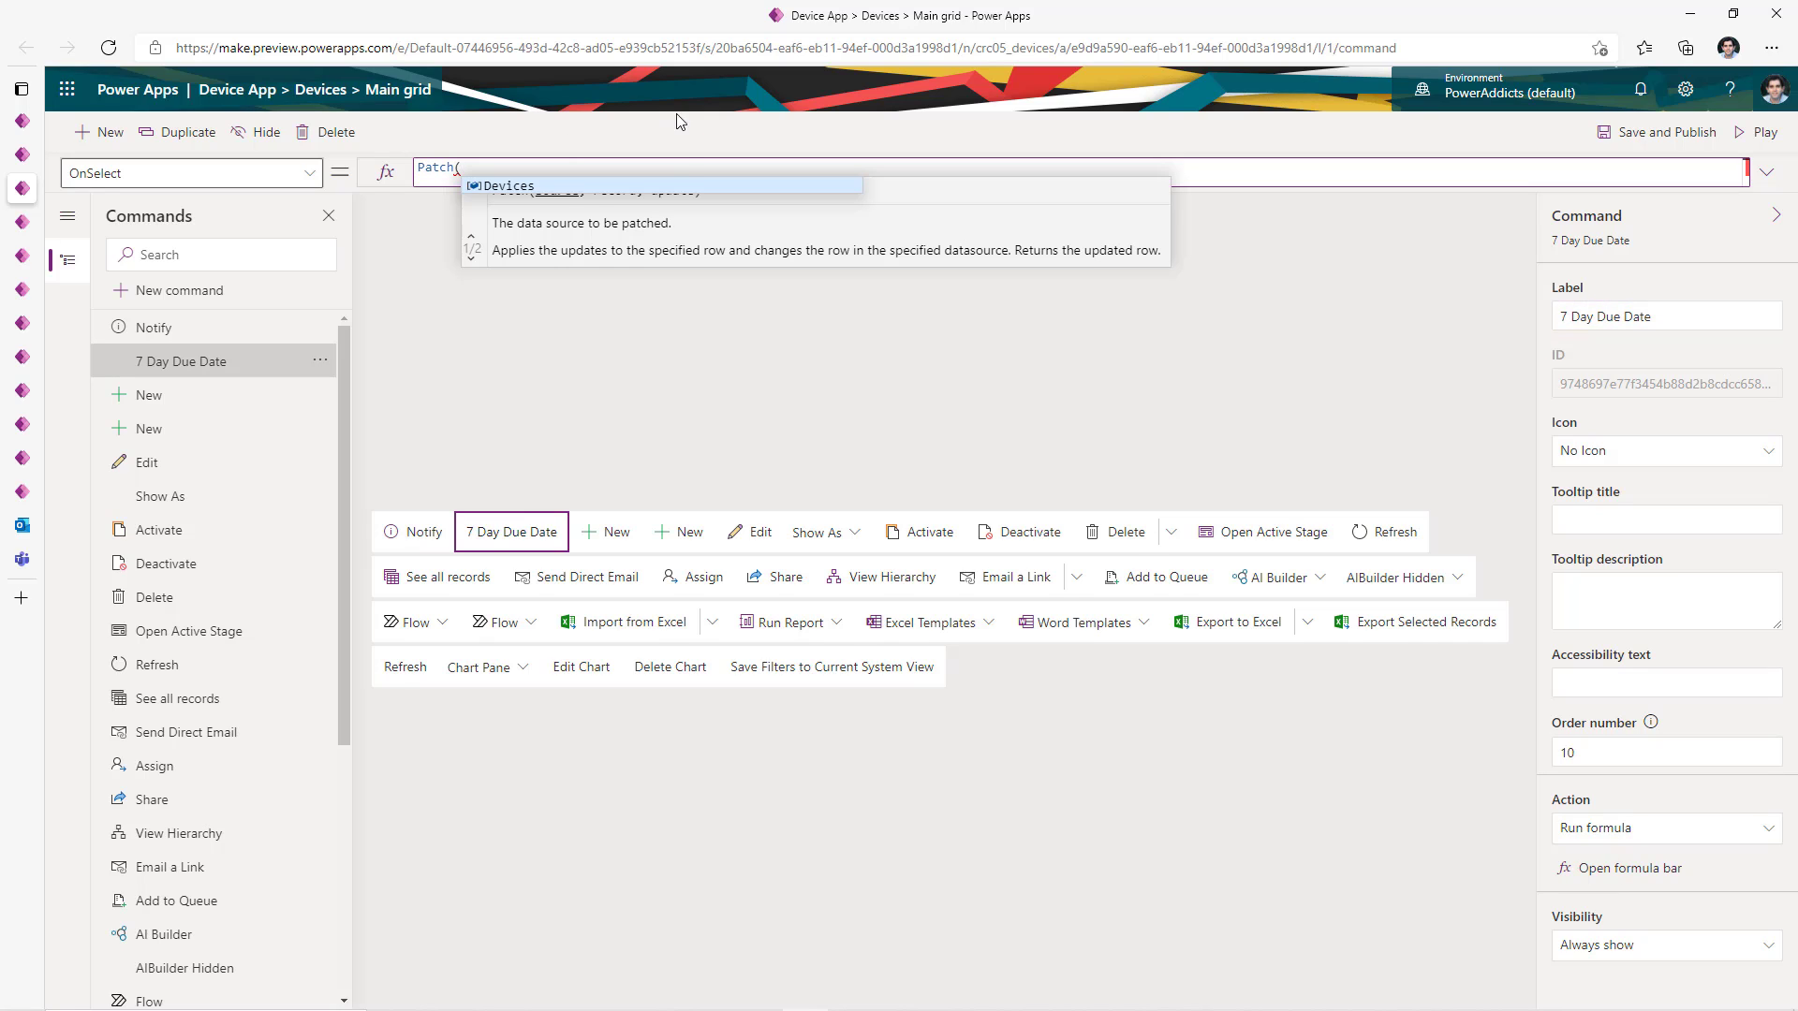
{"action": "left_click", "coordinate": [566, 186]}
{"action": "type", "text": ","}
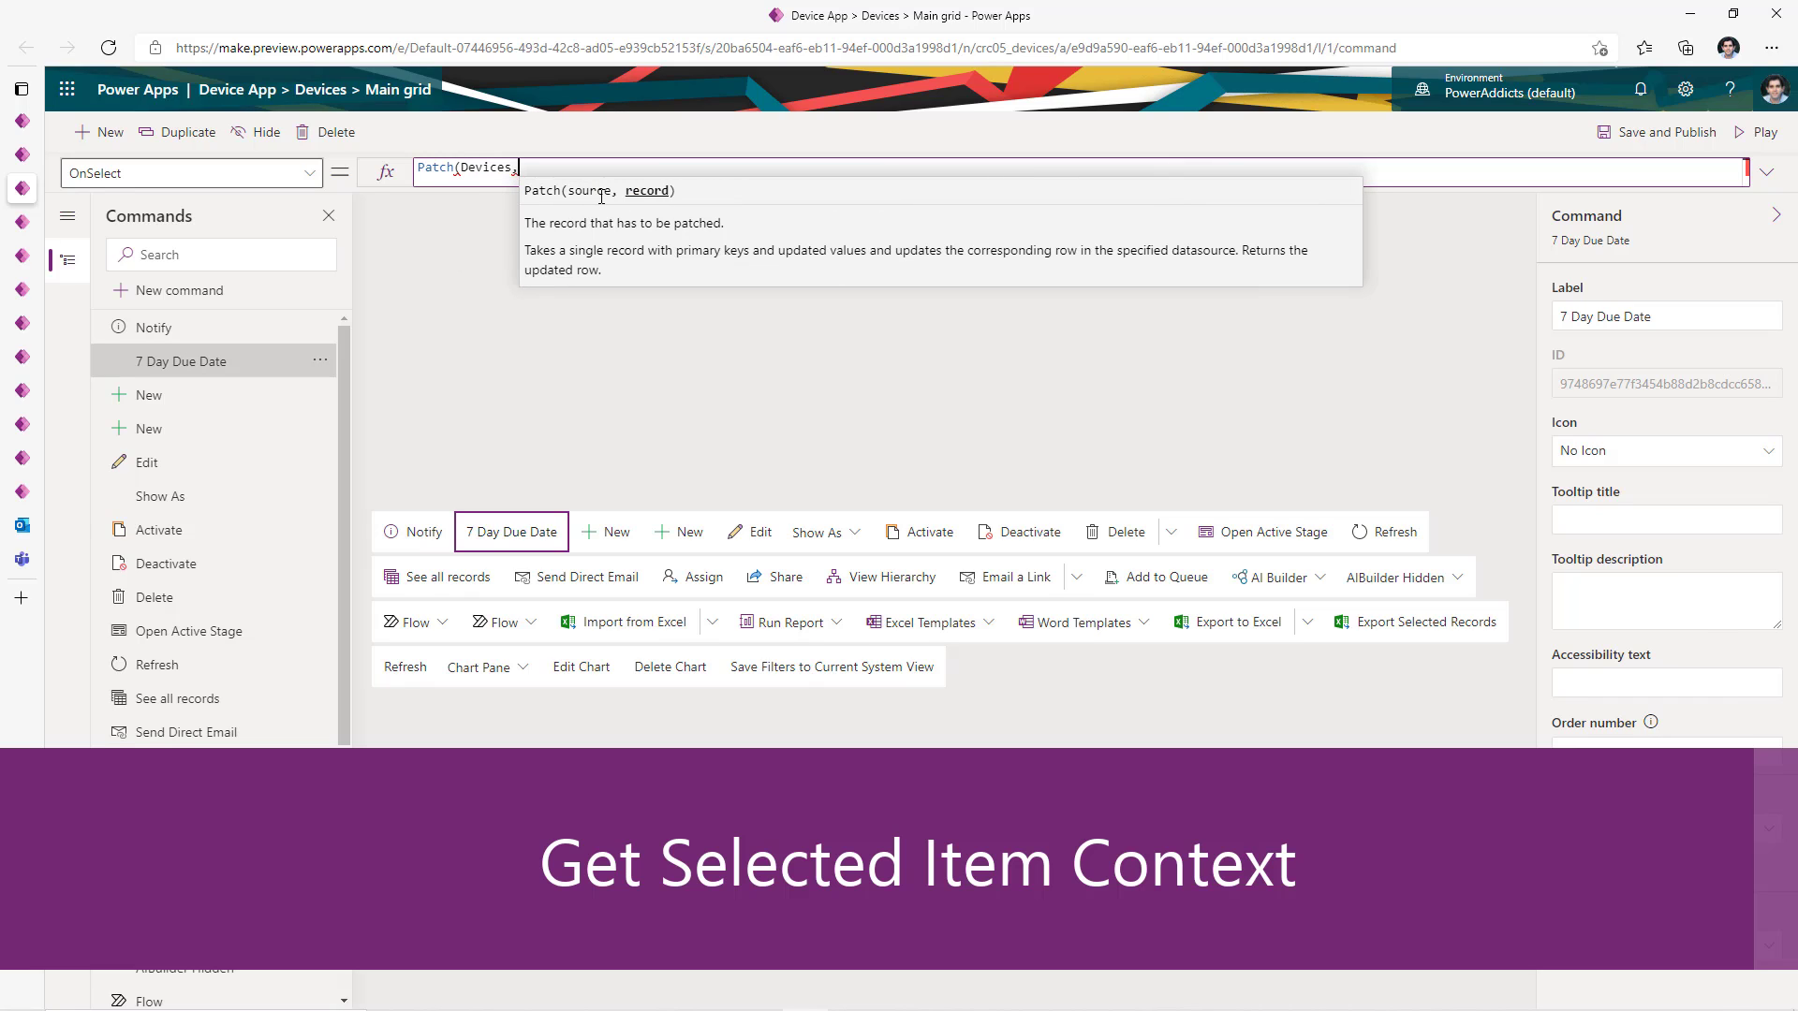
{"action": "type", "text": "Self."}
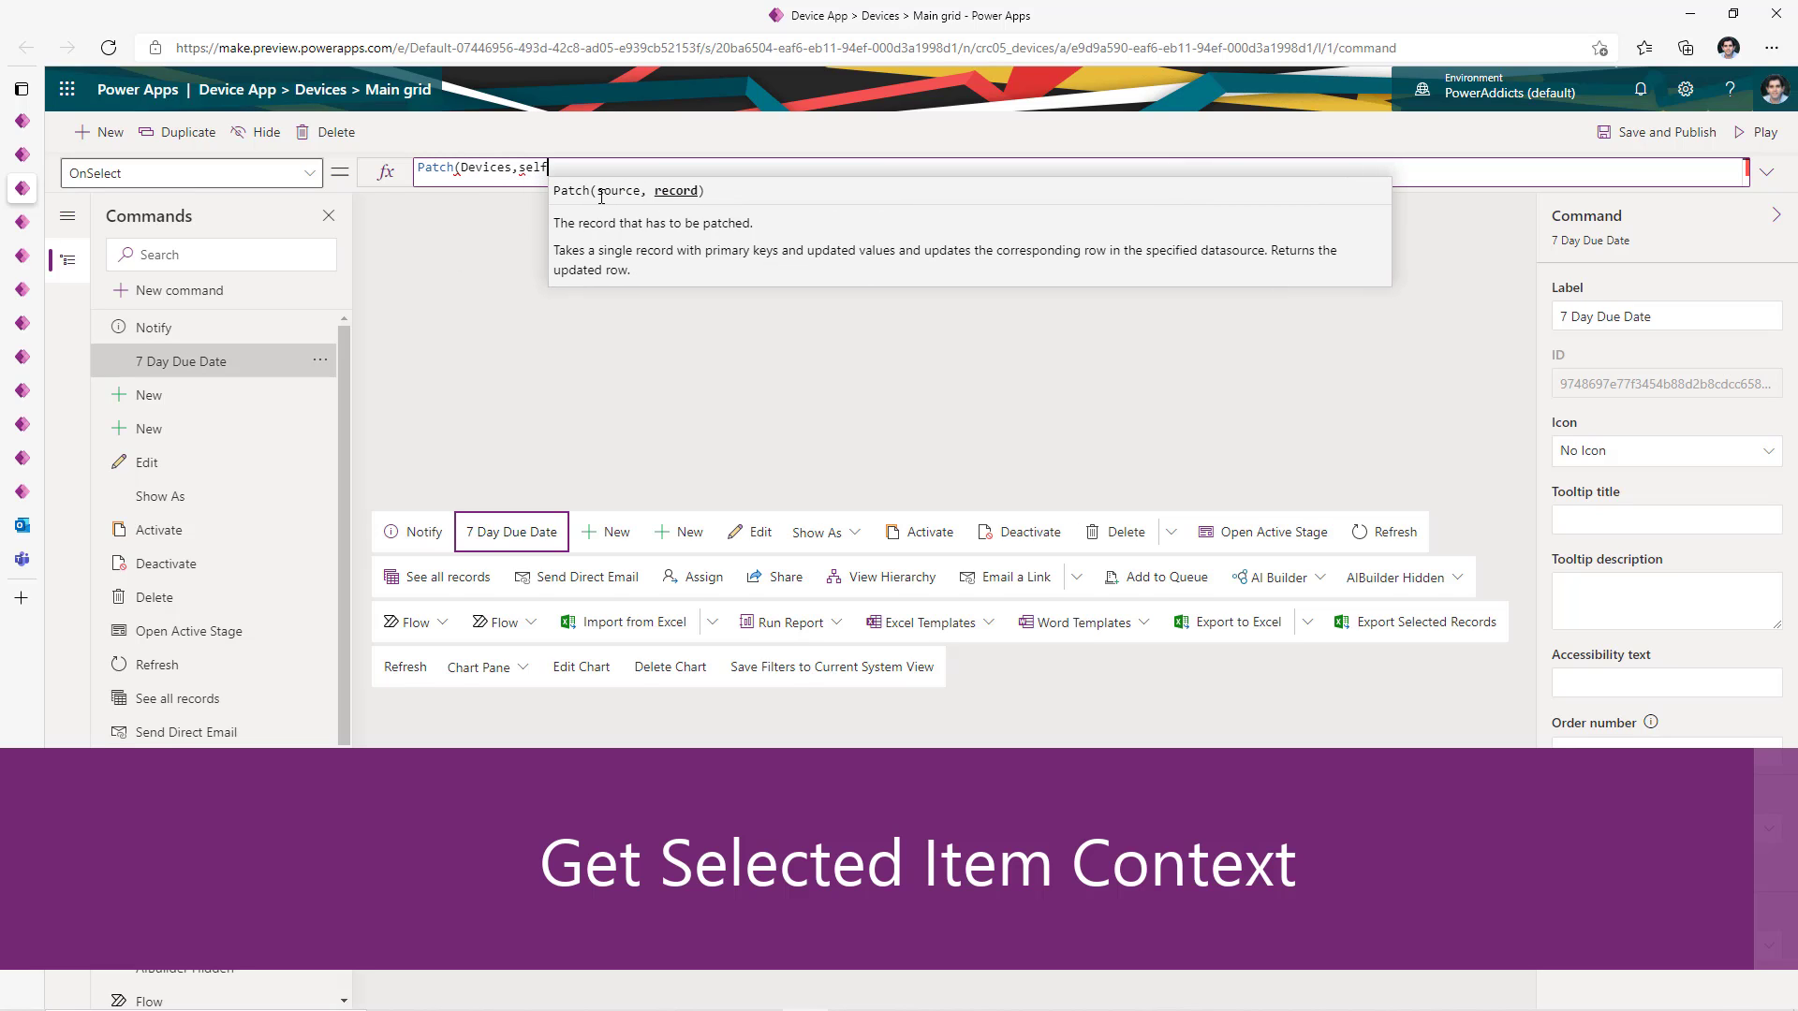
{"action": "type", "text": "sel"}
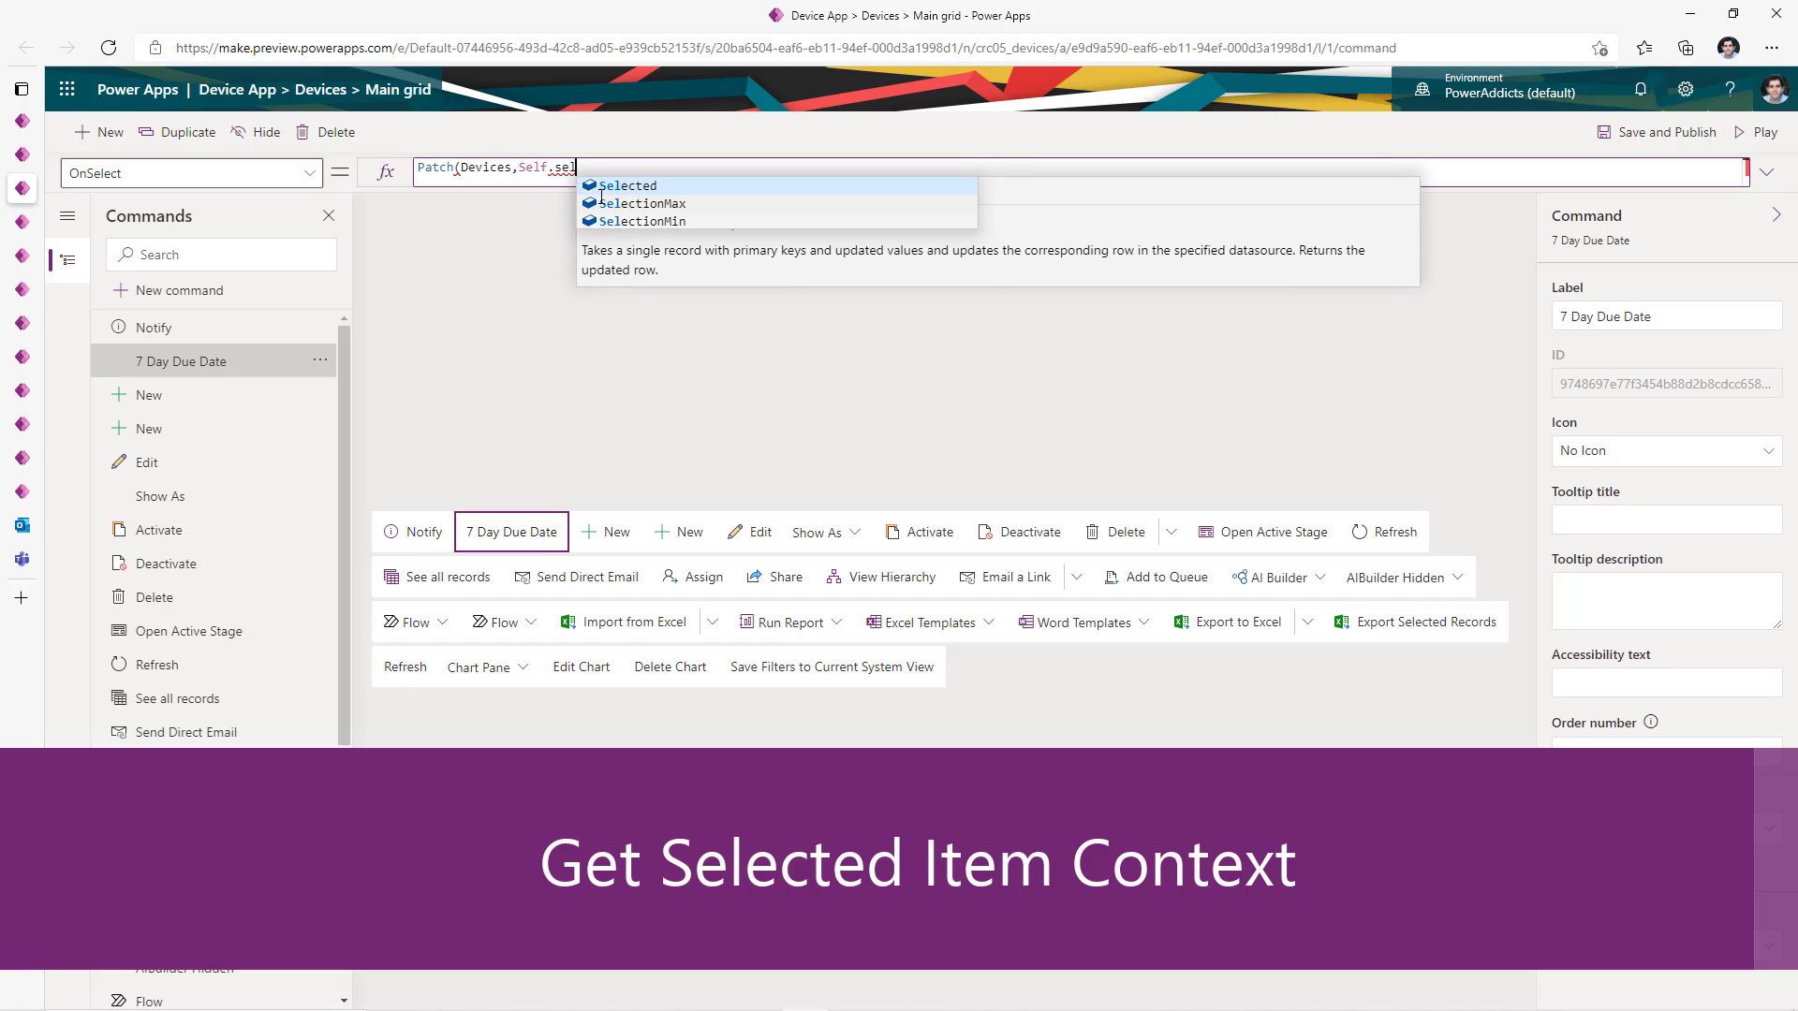
{"action": "left_click", "coordinate": [623, 190]}
{"action": "type", "text": ".it"}
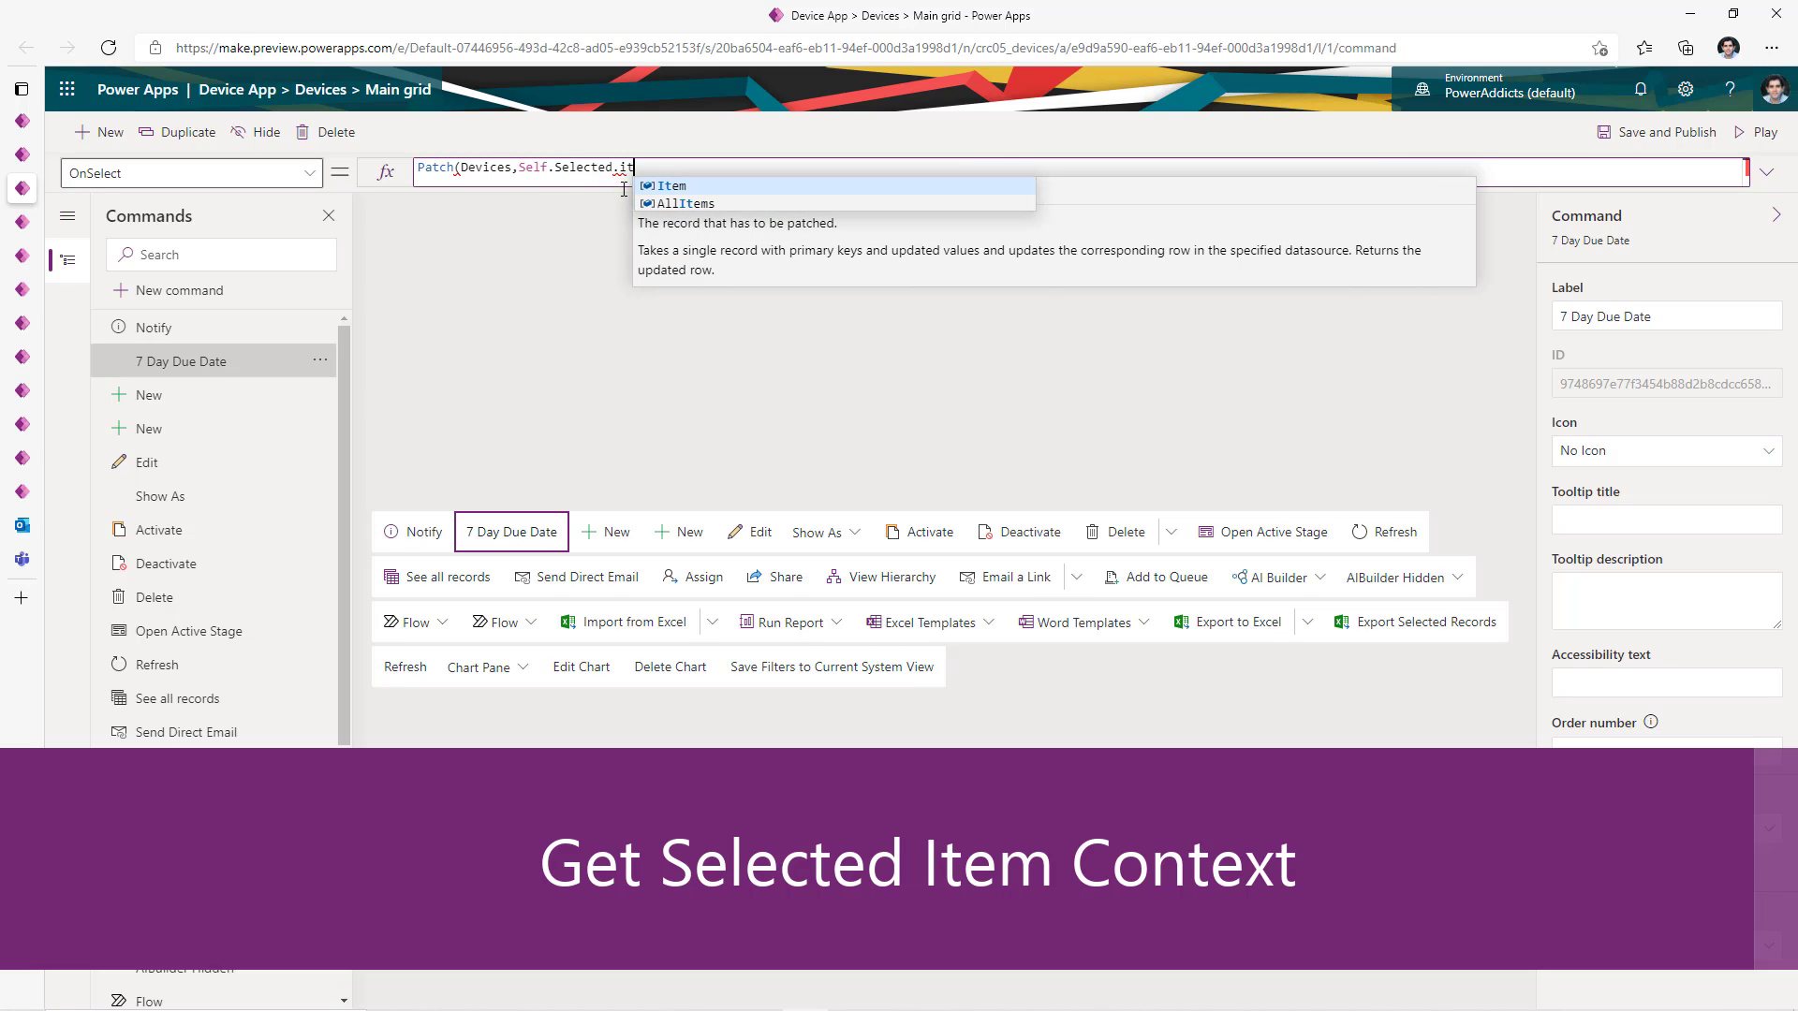
{"action": "left_click", "coordinate": [670, 185]}
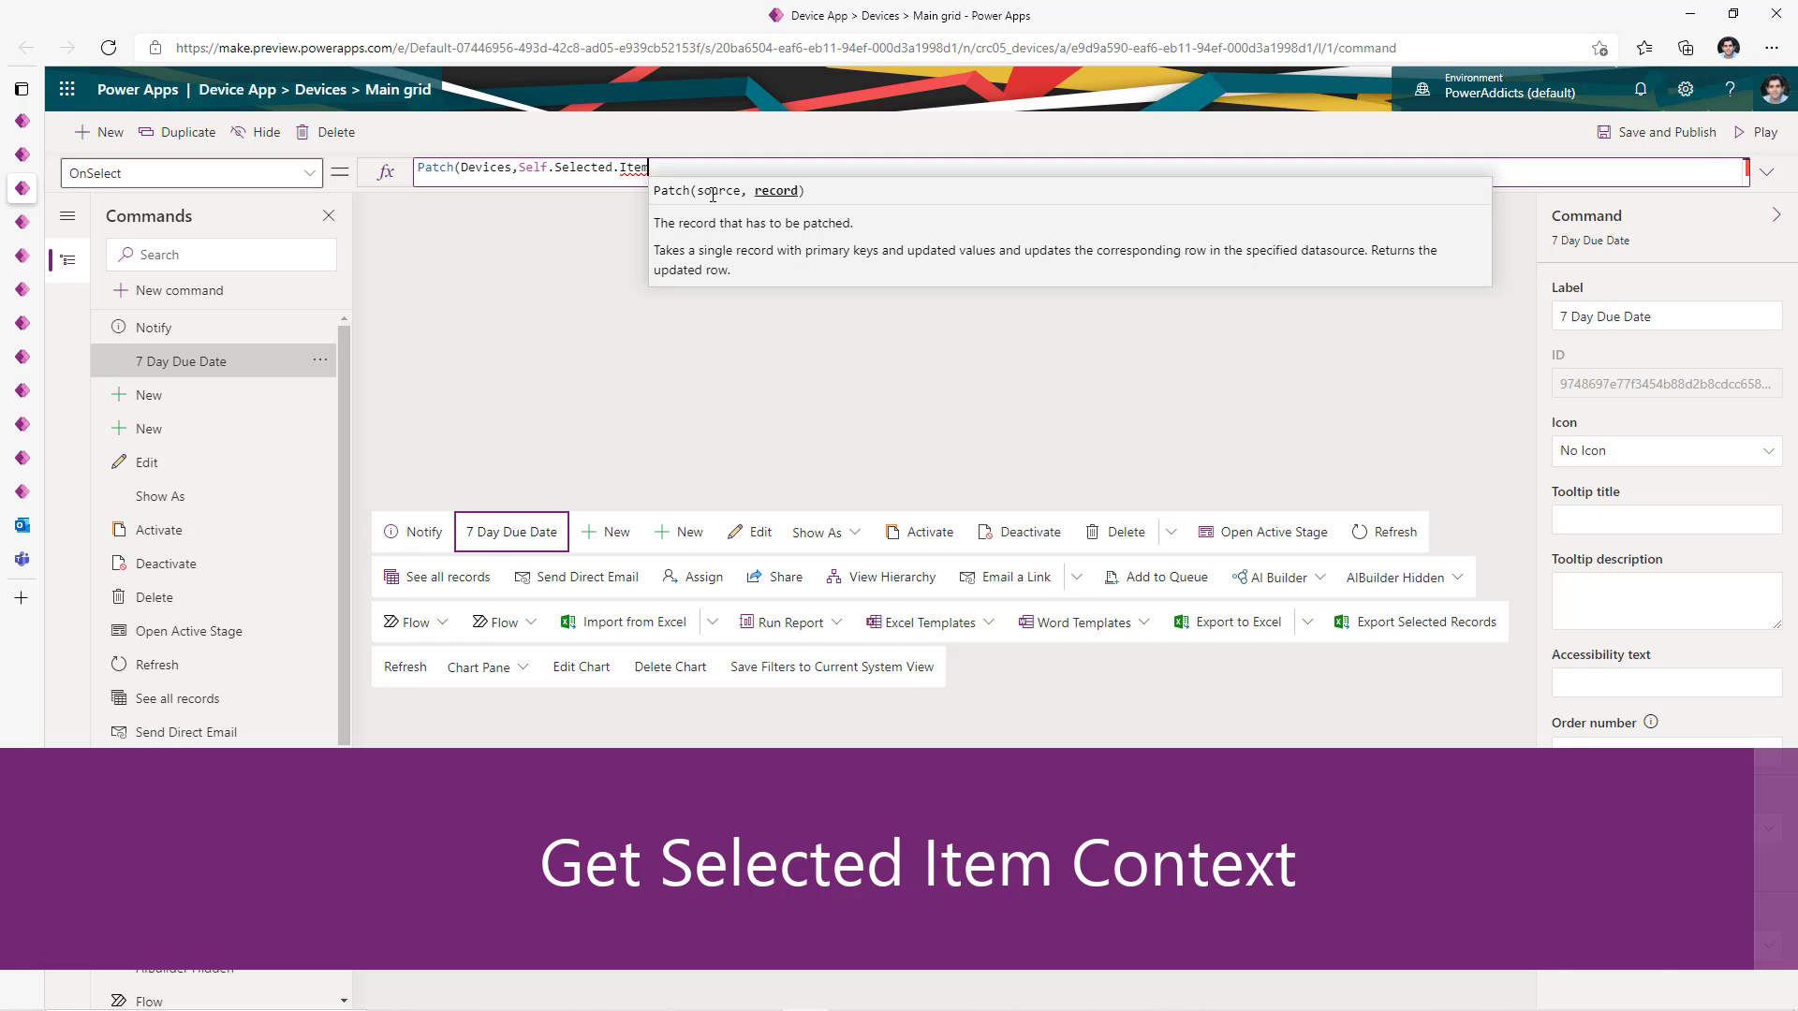
{"action": "type", "text": ","}
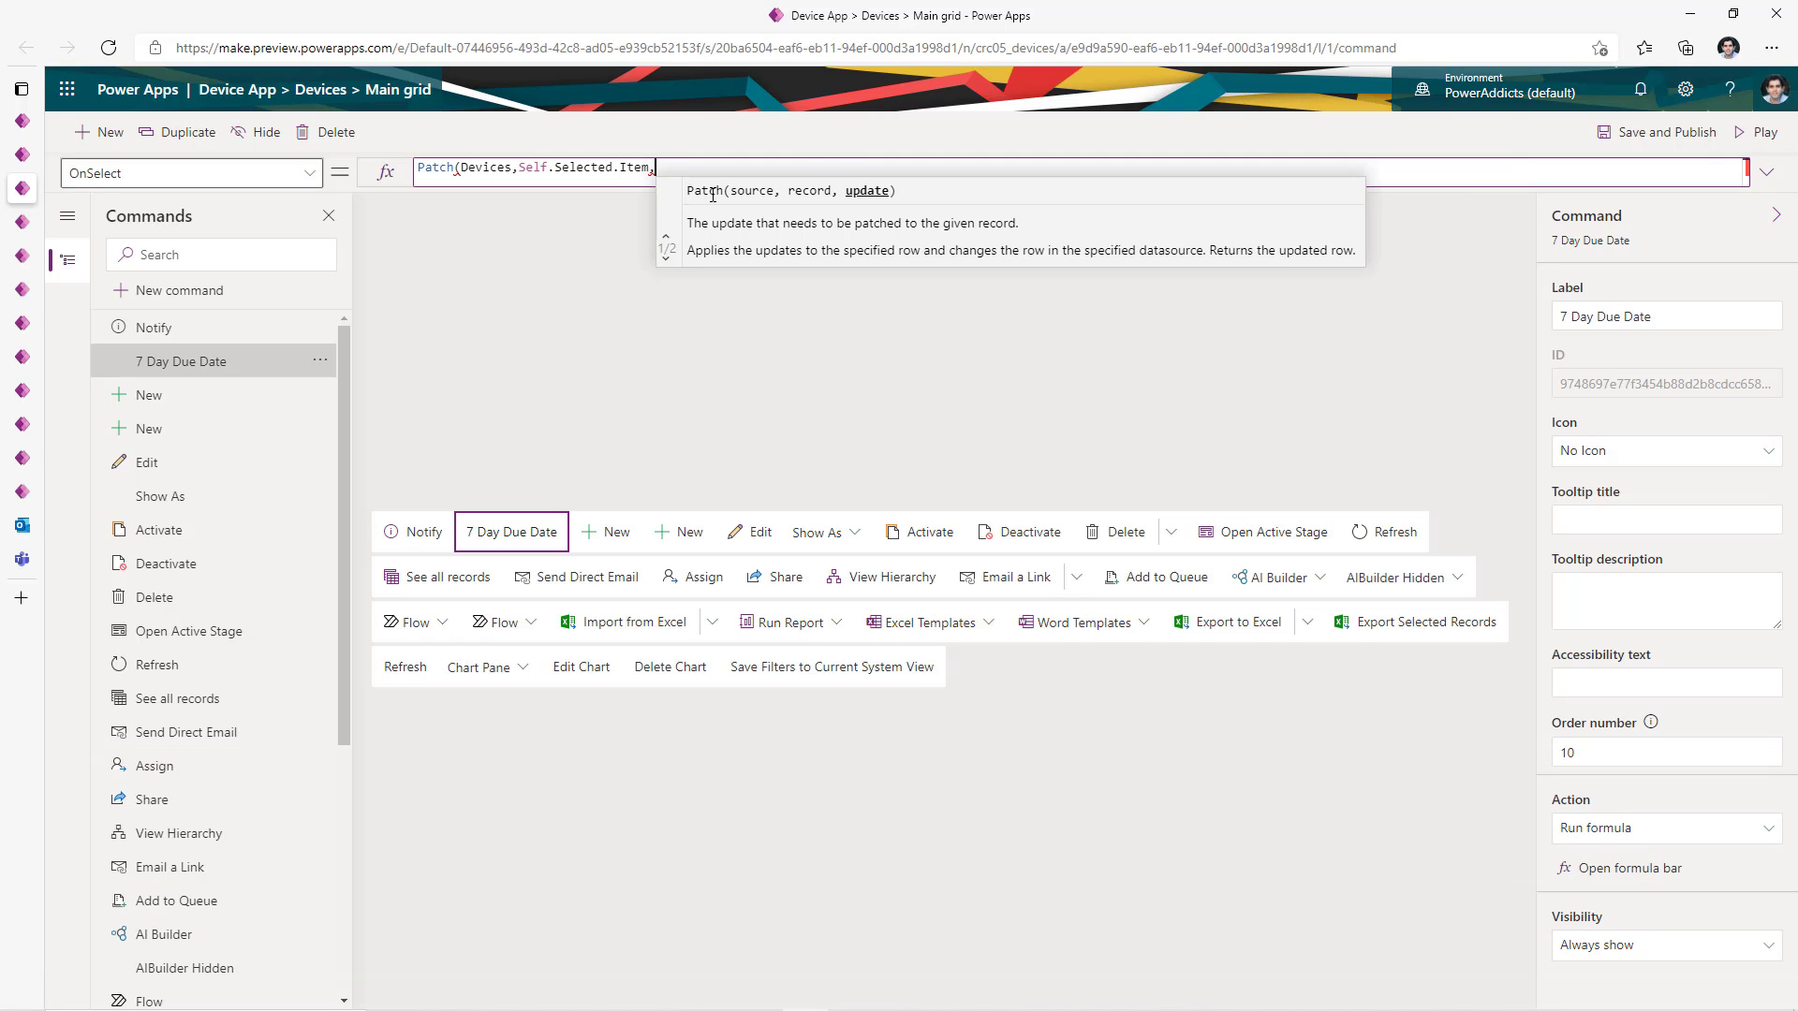
{"action": "type", "text": "{'Due Date':DateAdd(Today(),7)})"}
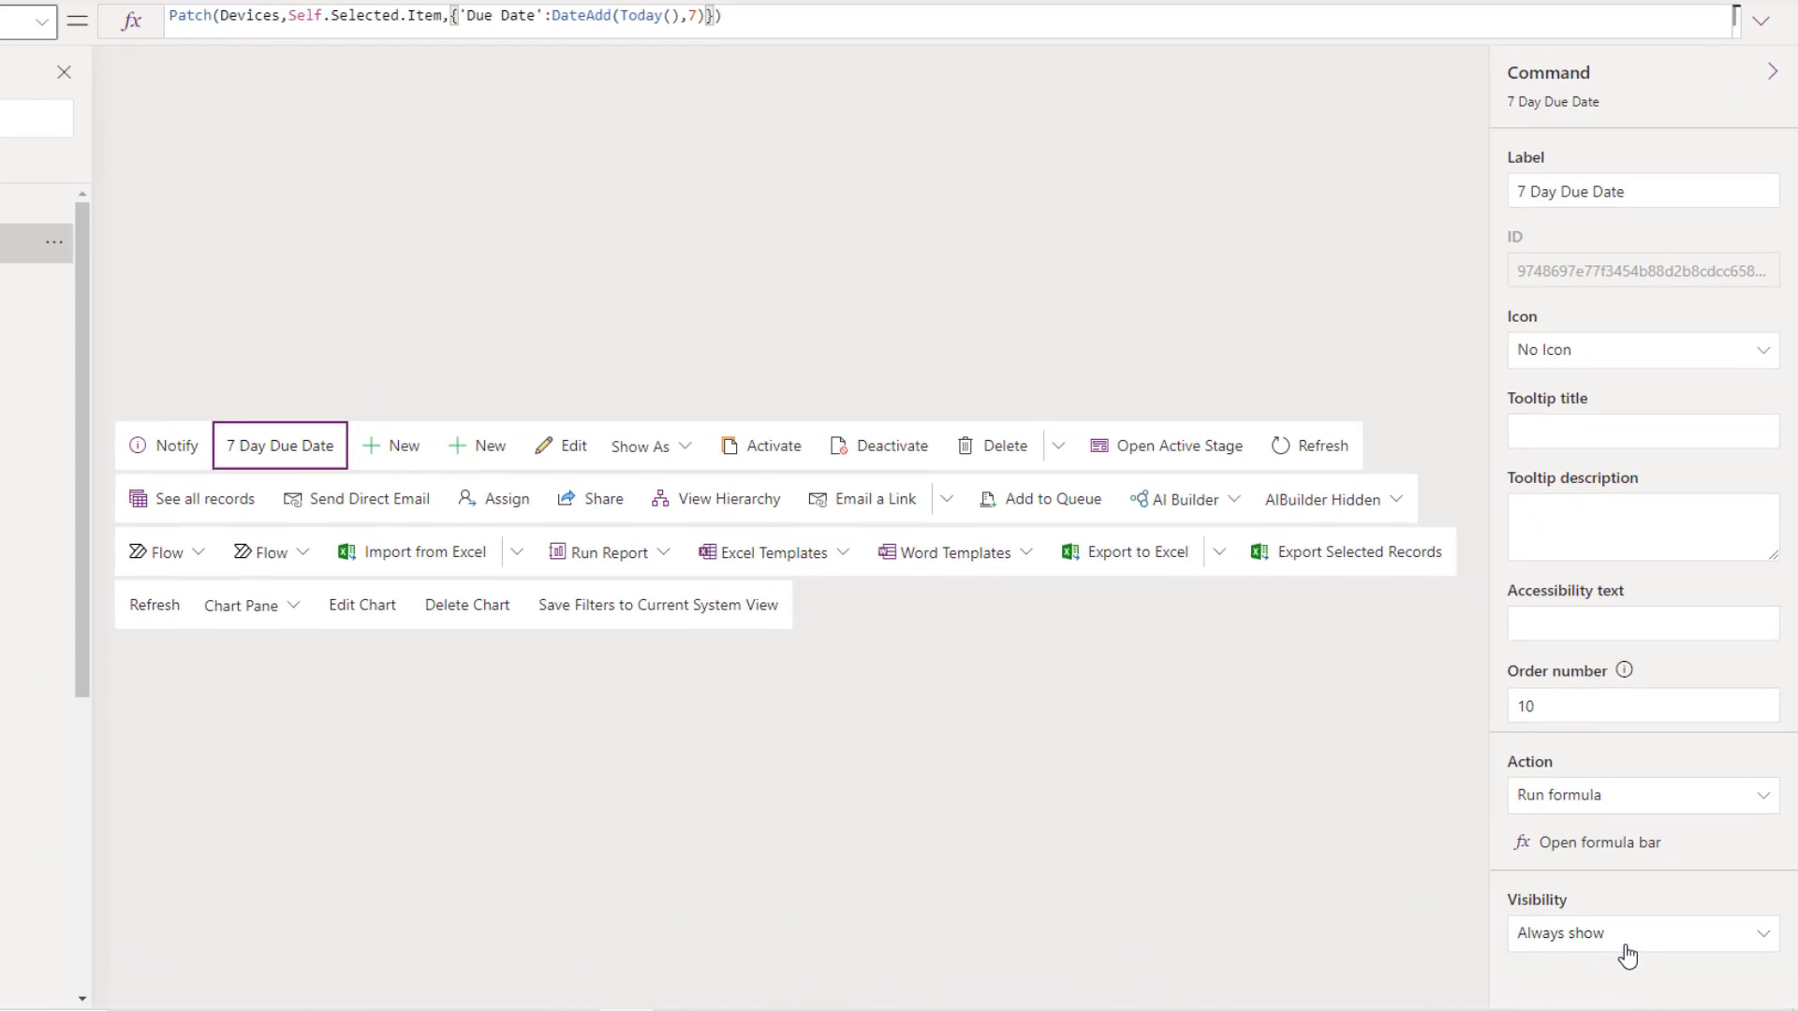
- Show the command only when IsEmpty(Self.Selected.Item.'Due Date') is true
{"action": "left_click", "coordinate": [1651, 953]}
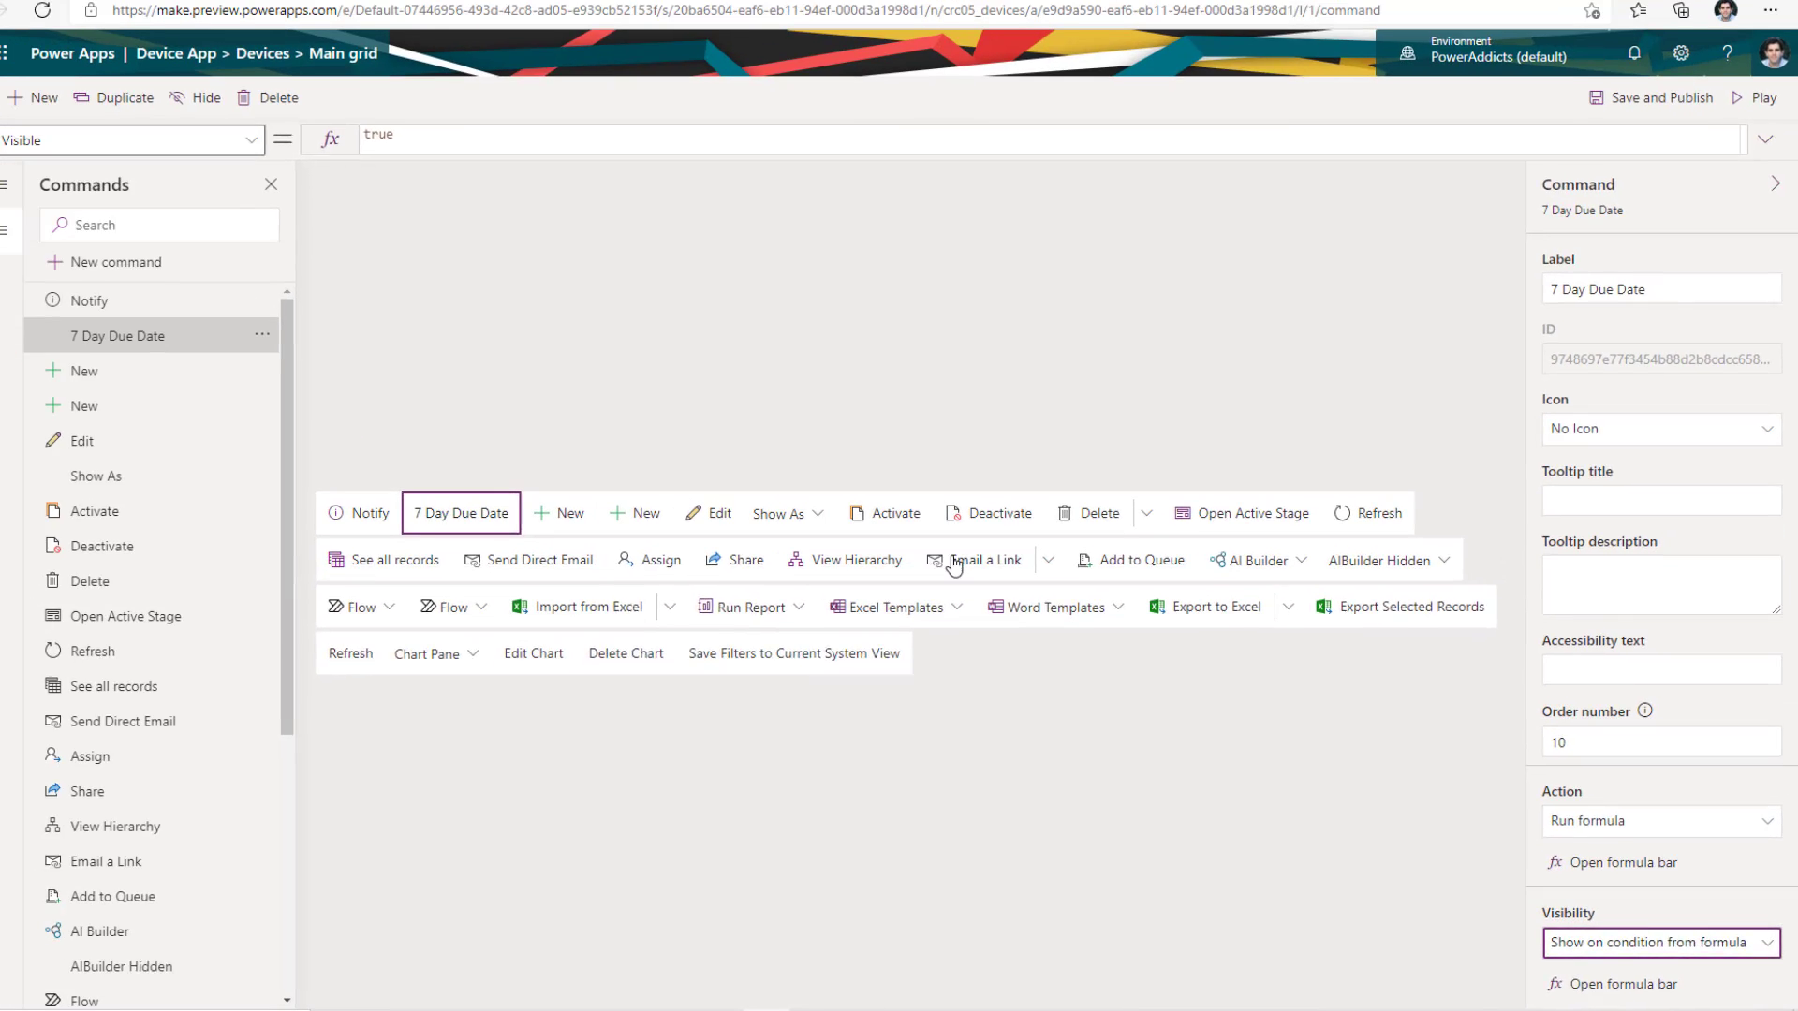
{"action": "double_click", "coordinate": [458, 166]}
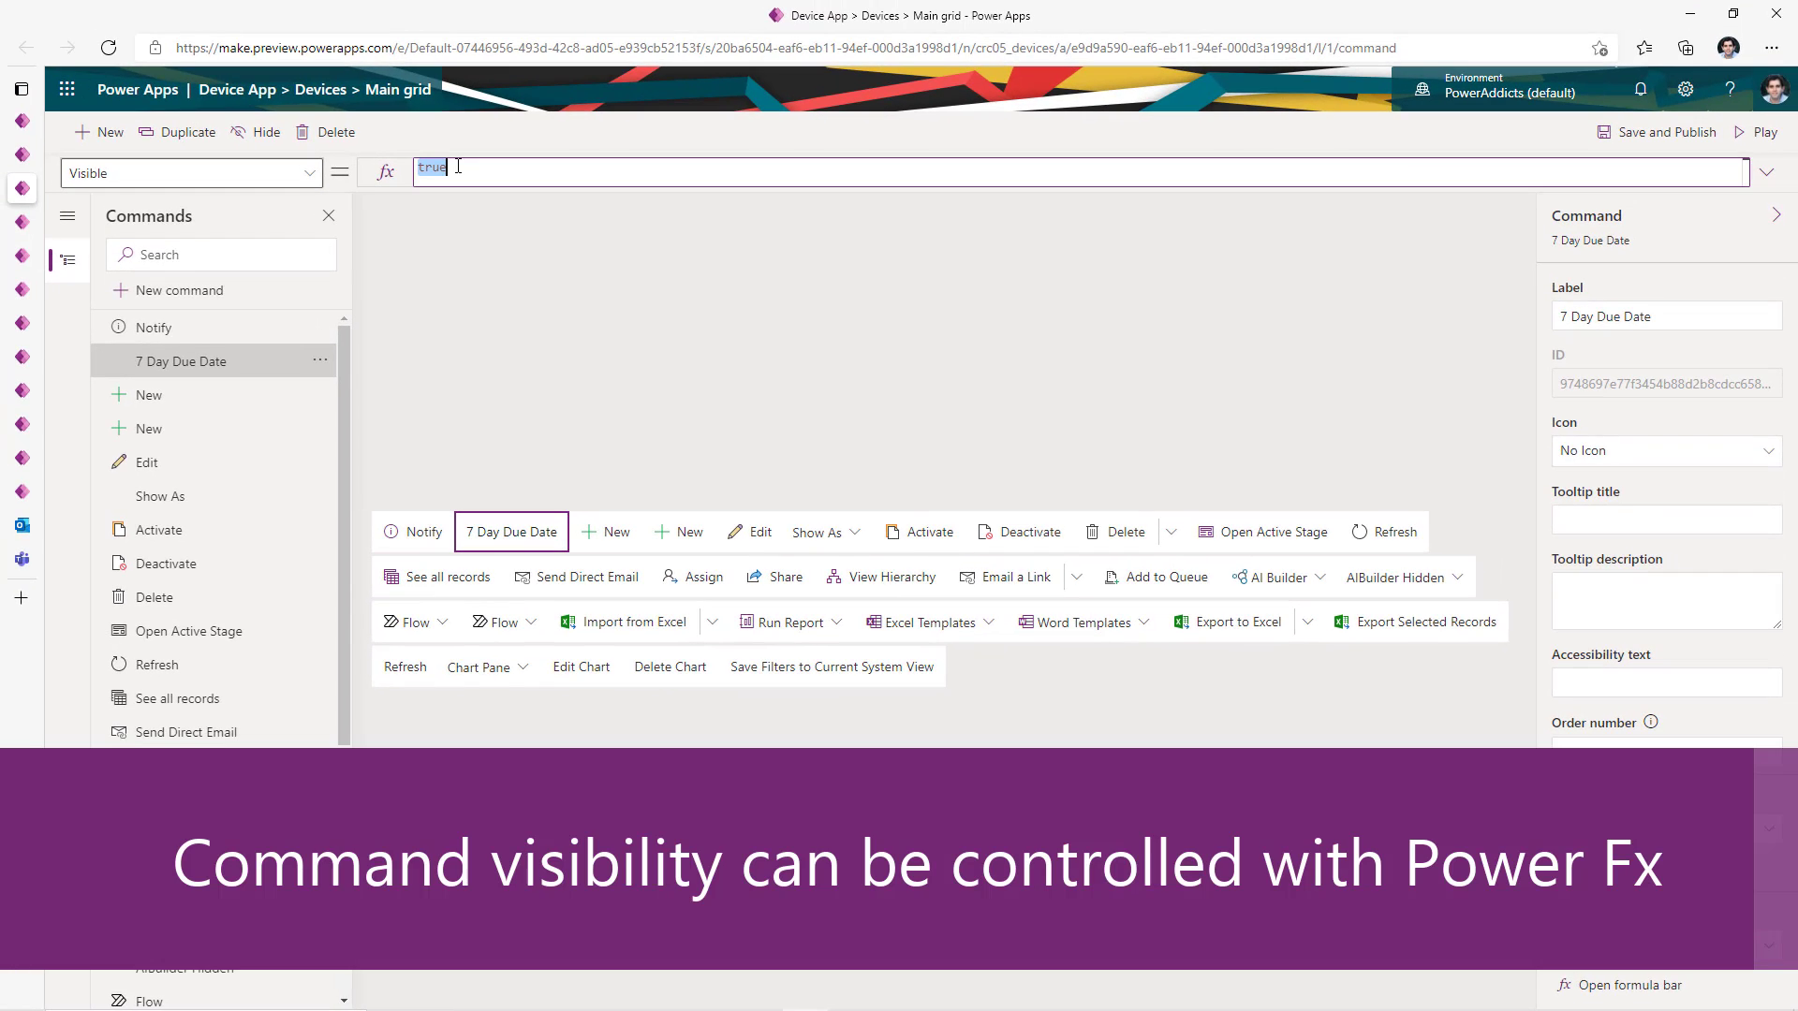
{"action": "type", "text": "IsEmpty(Self.Selected.Item.'Due Date"}
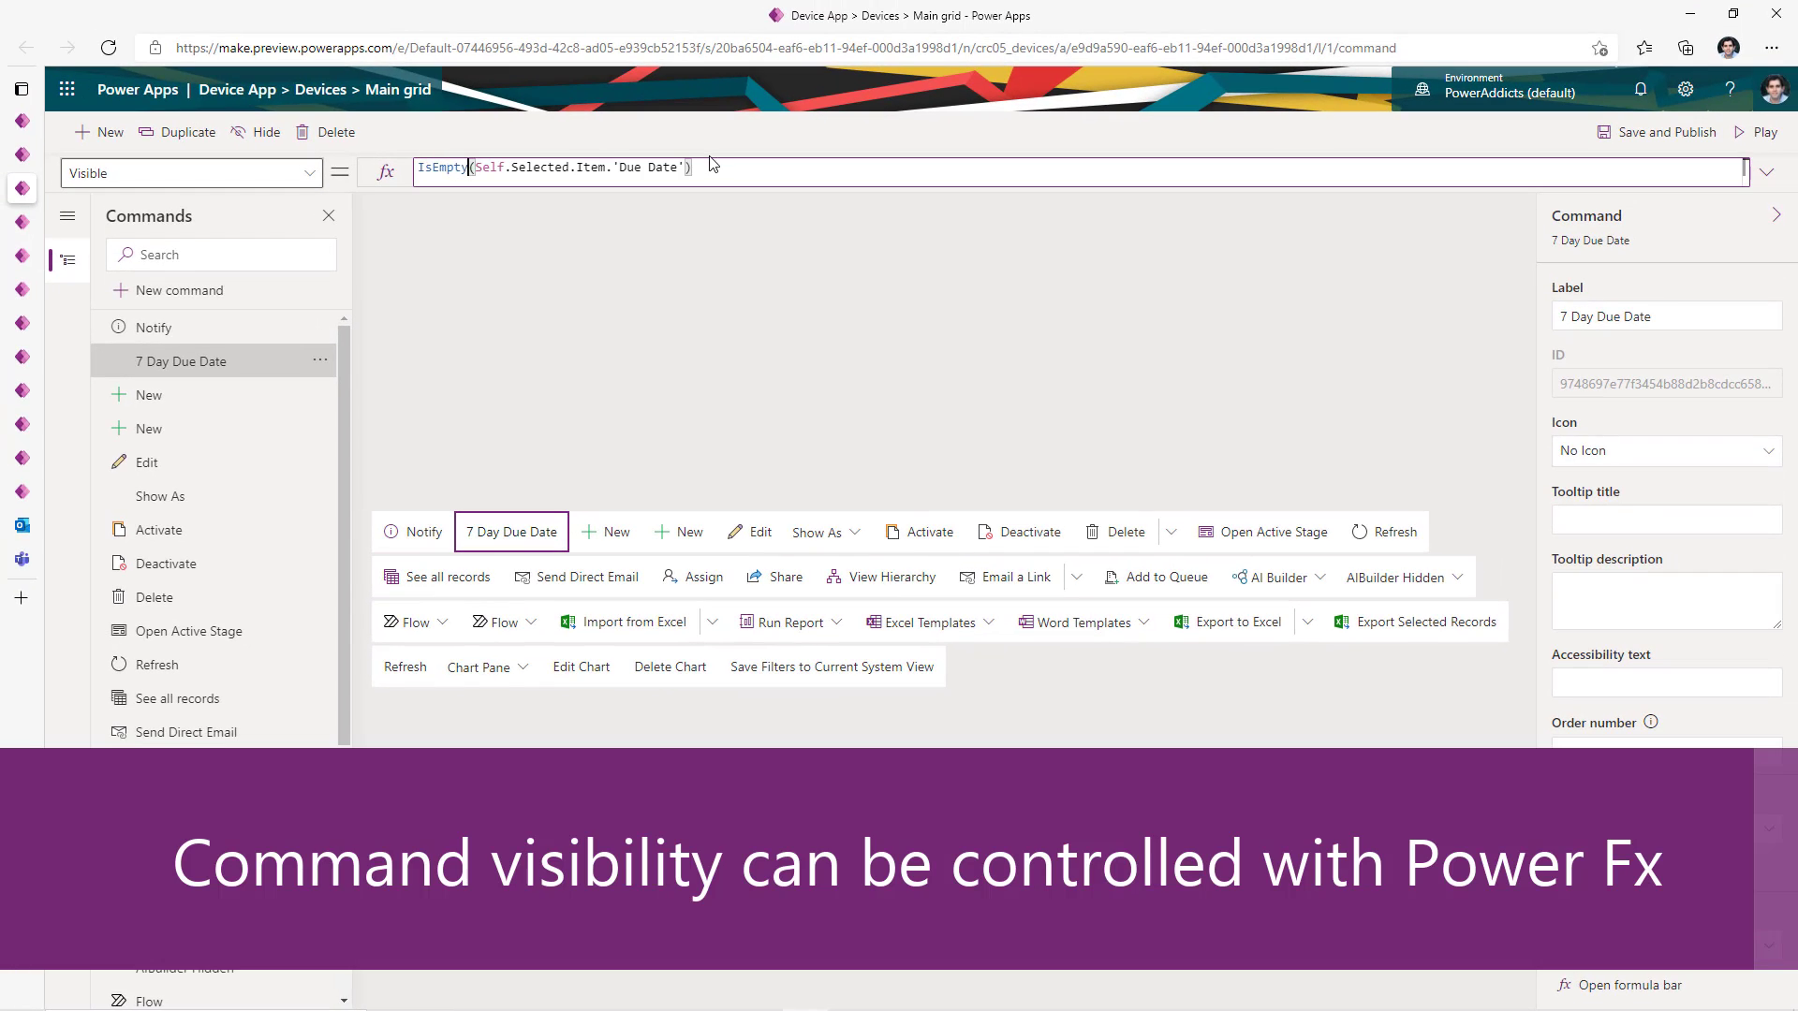
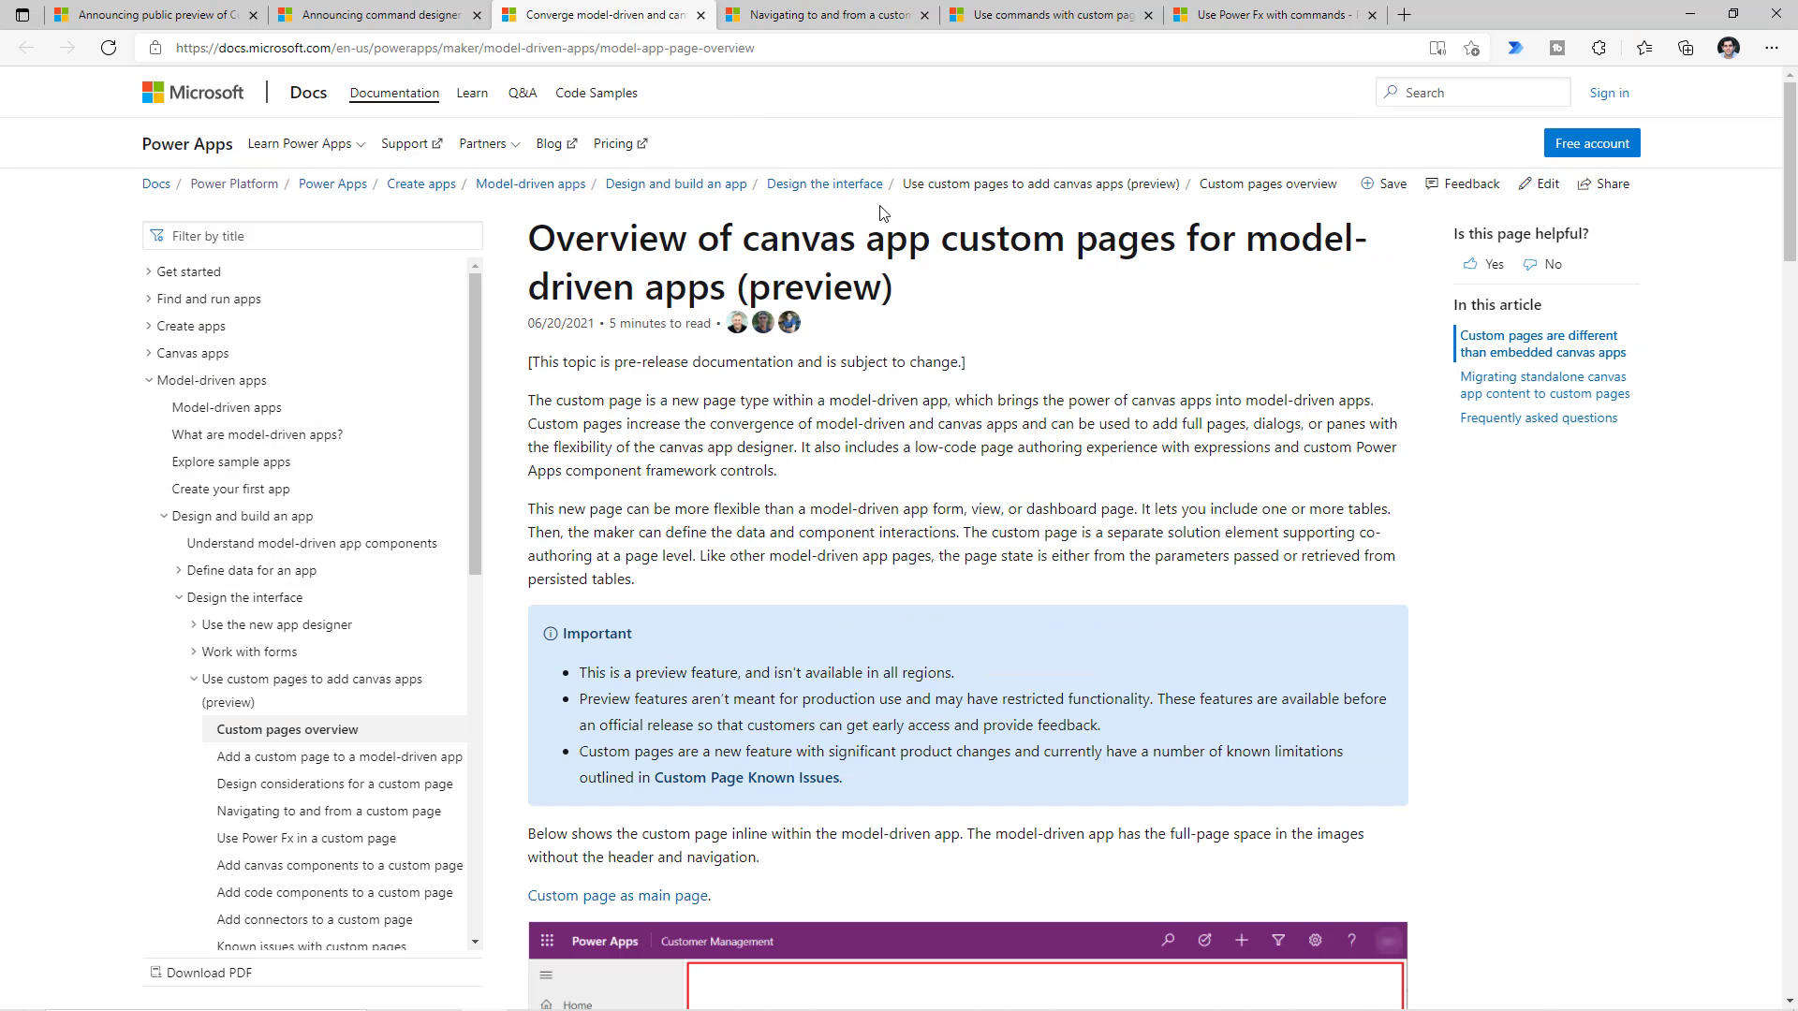
- Scroll through the custom pages overview images, then go to the 'Navigating to and from a custom page' article
{"action": "scroll", "coordinate": [889, 234], "scroll_direction": "down", "scroll_amount": 8}
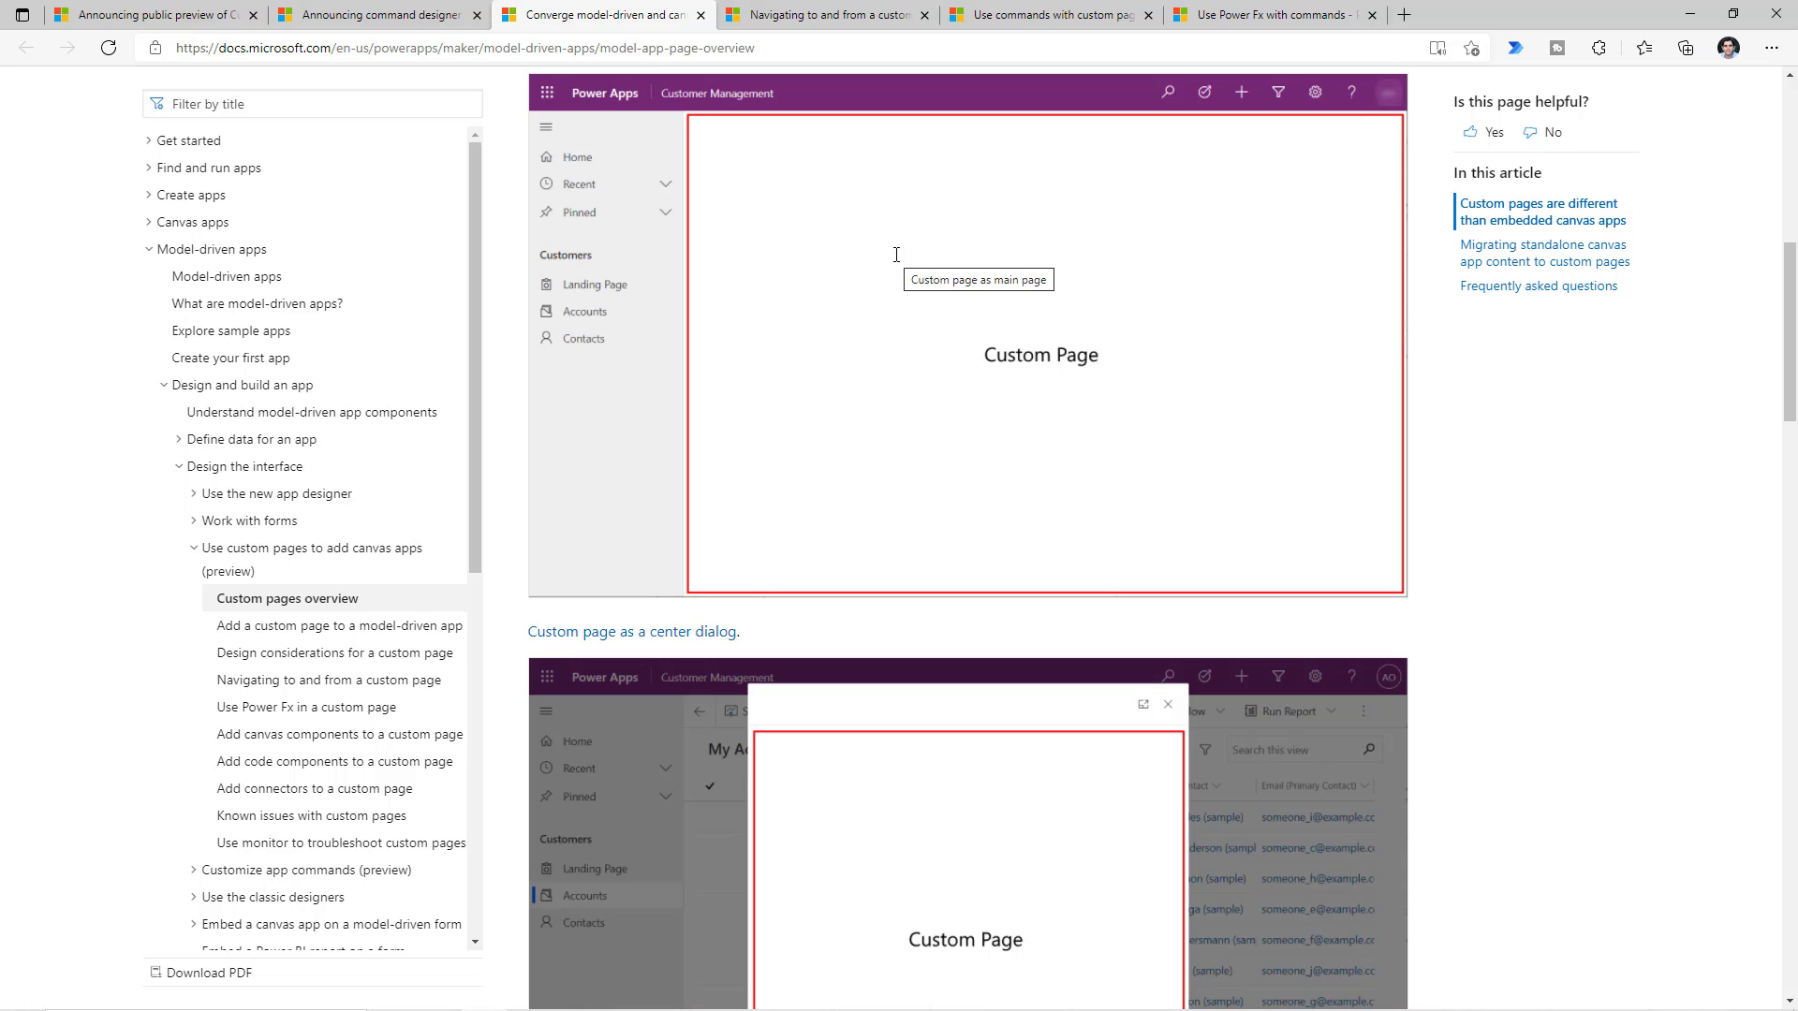
{"action": "scroll", "coordinate": [985, 472], "scroll_direction": "down", "scroll_amount": 5}
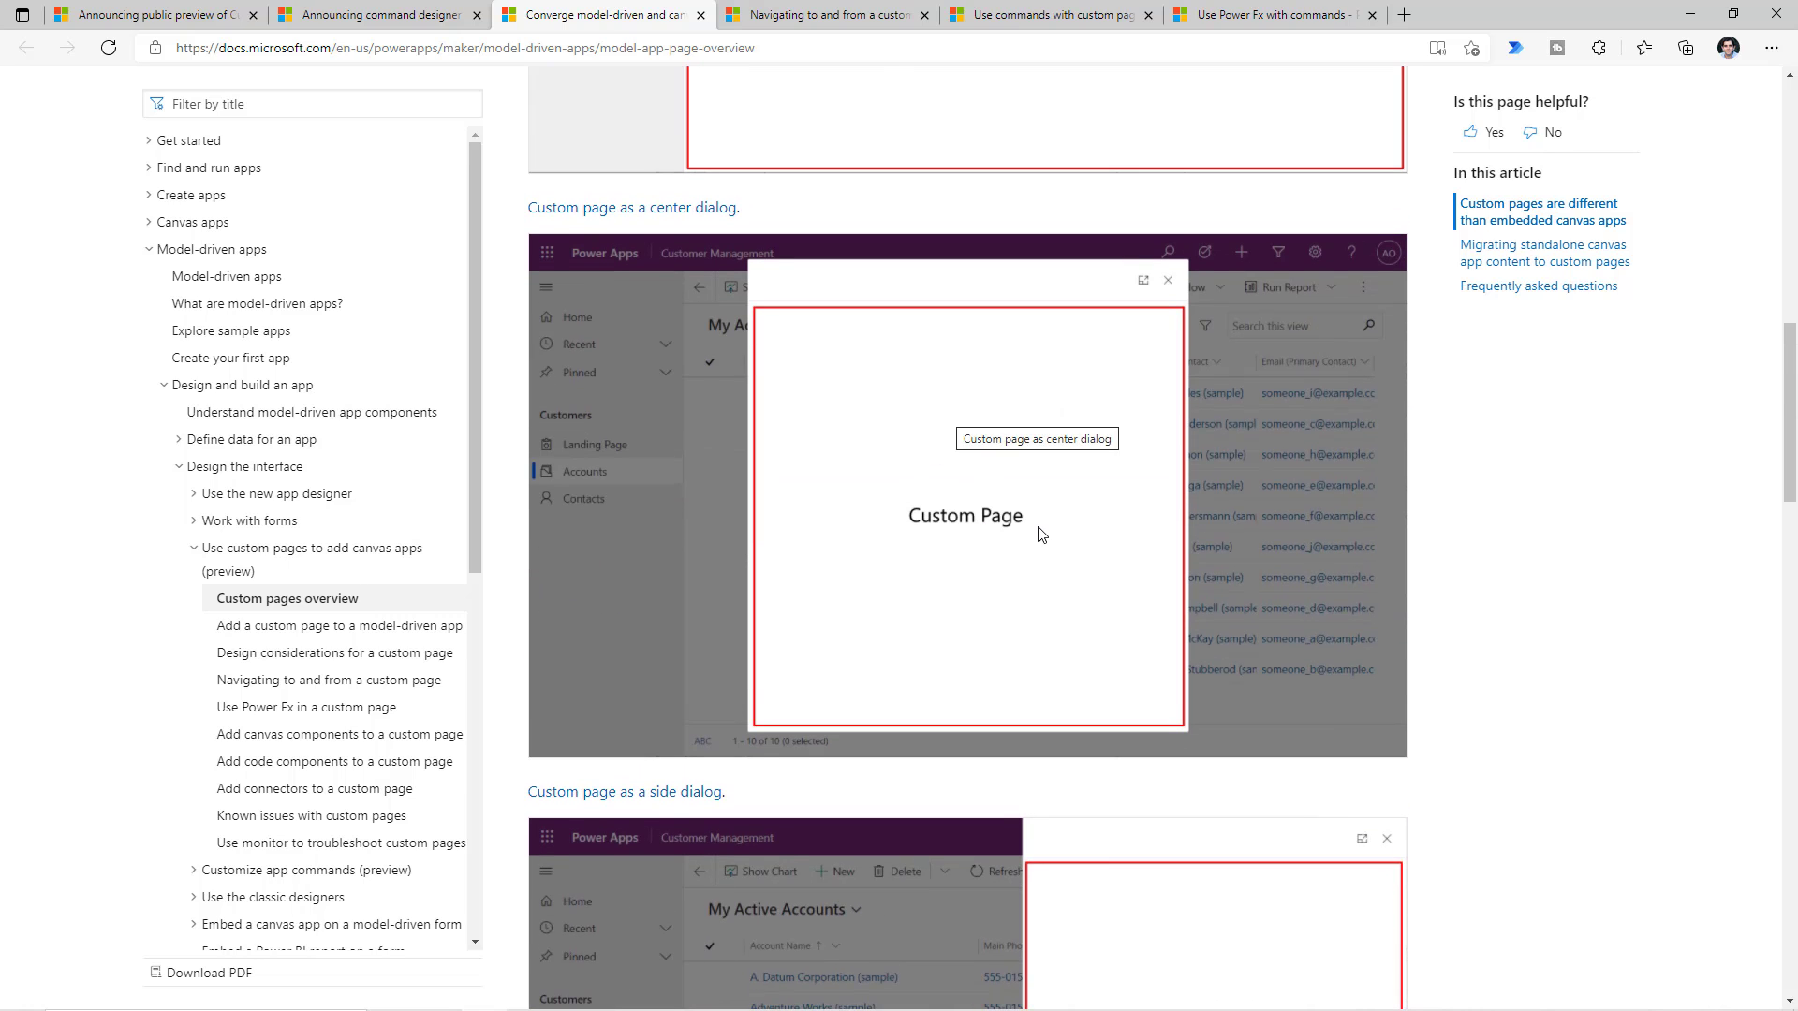
{"action": "scroll", "coordinate": [1043, 534], "scroll_direction": "down", "scroll_amount": 5}
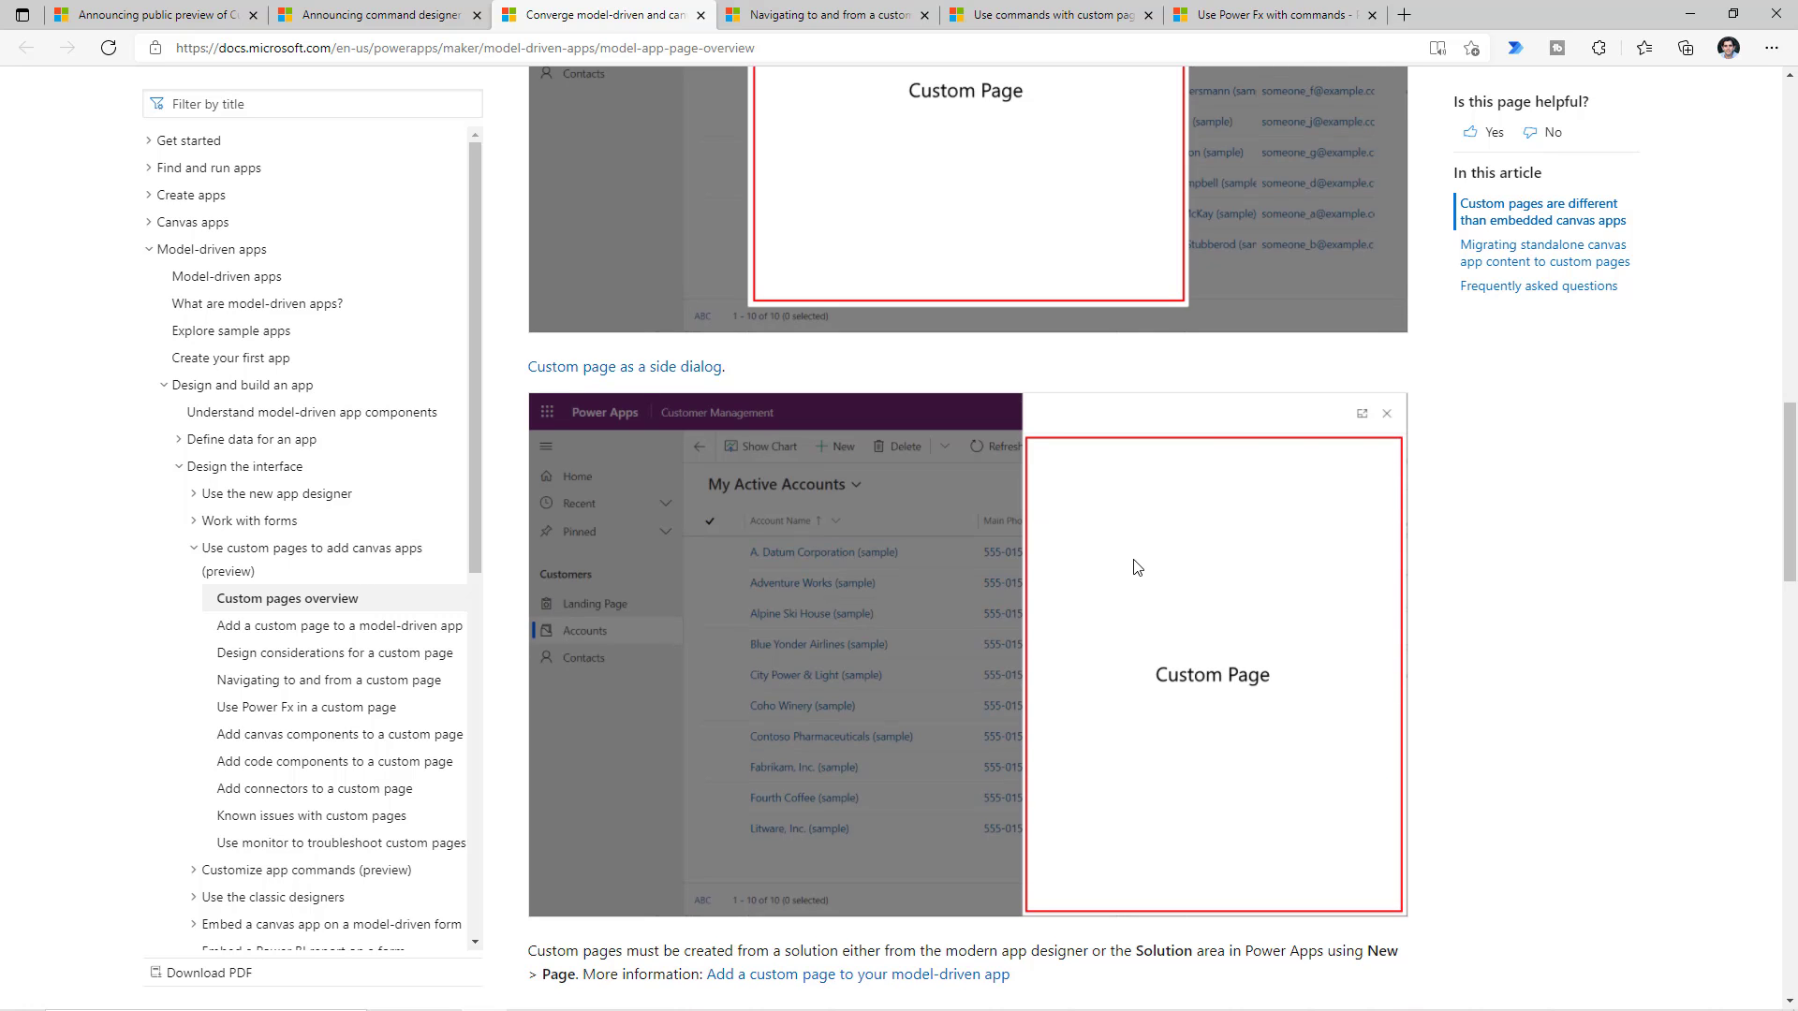
{"action": "scroll", "coordinate": [1086, 742], "scroll_direction": "up", "scroll_amount": 6}
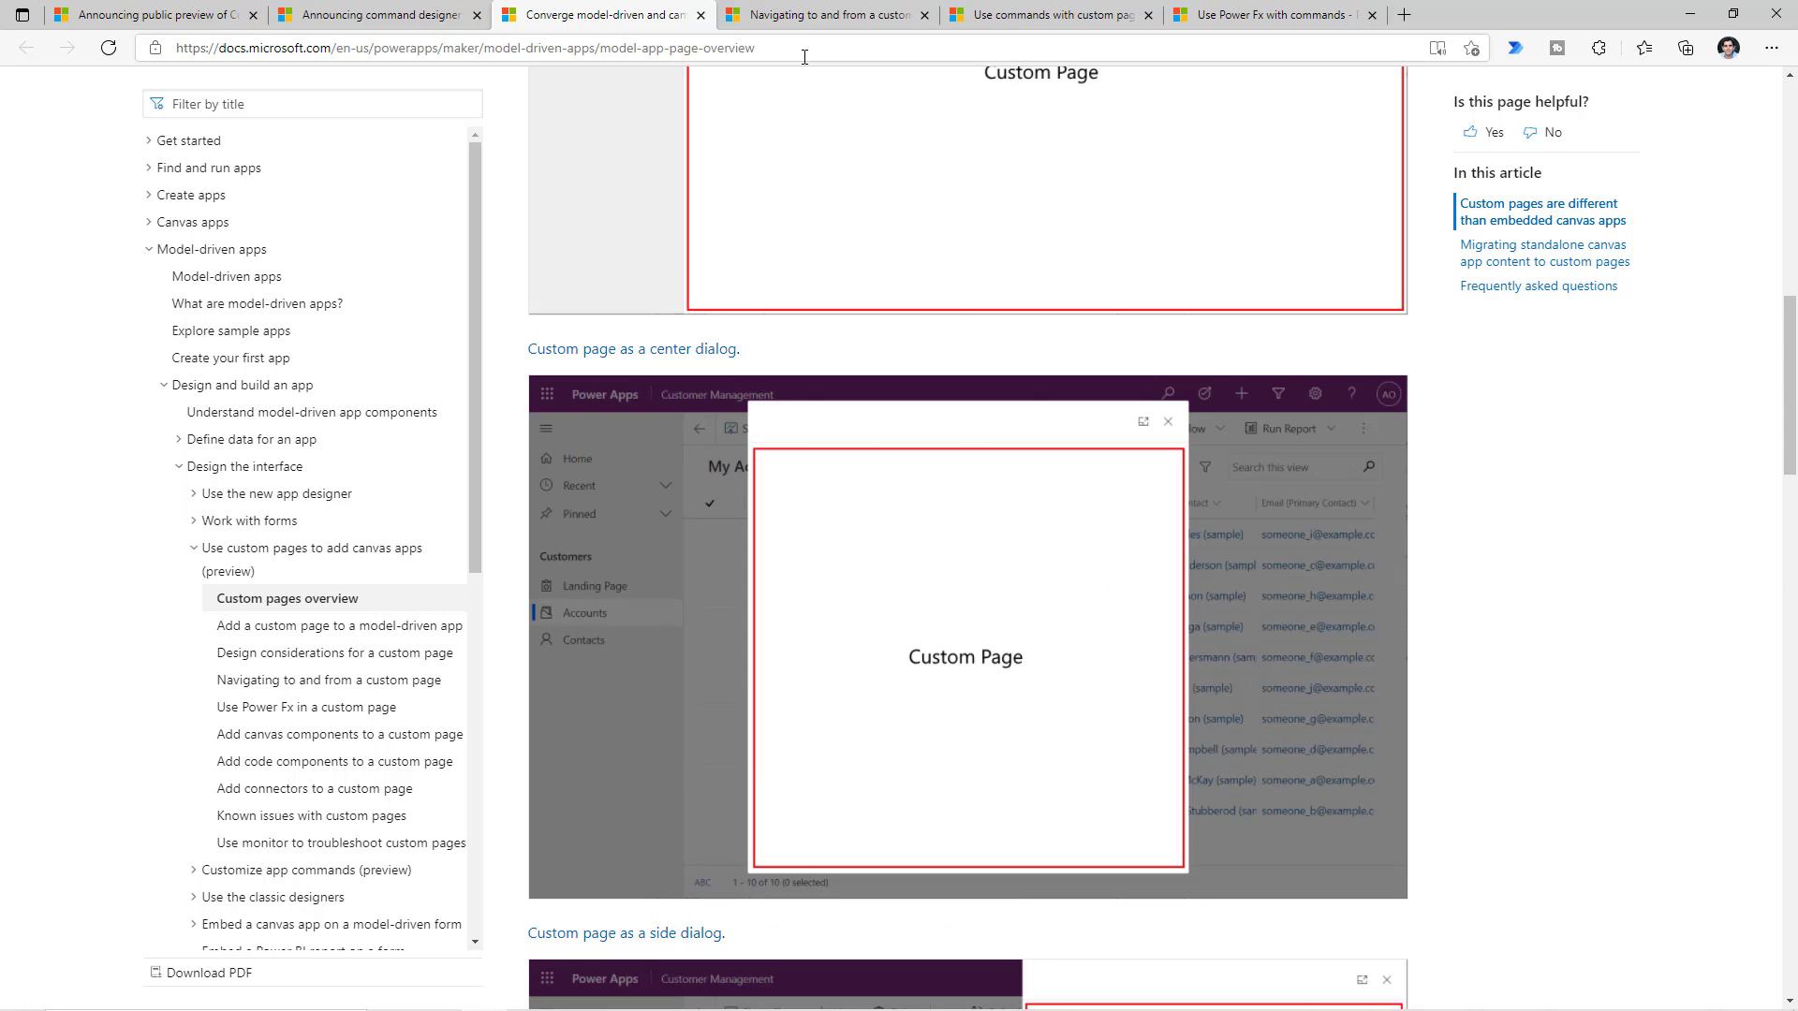
{"action": "left_click", "coordinate": [815, 15]}
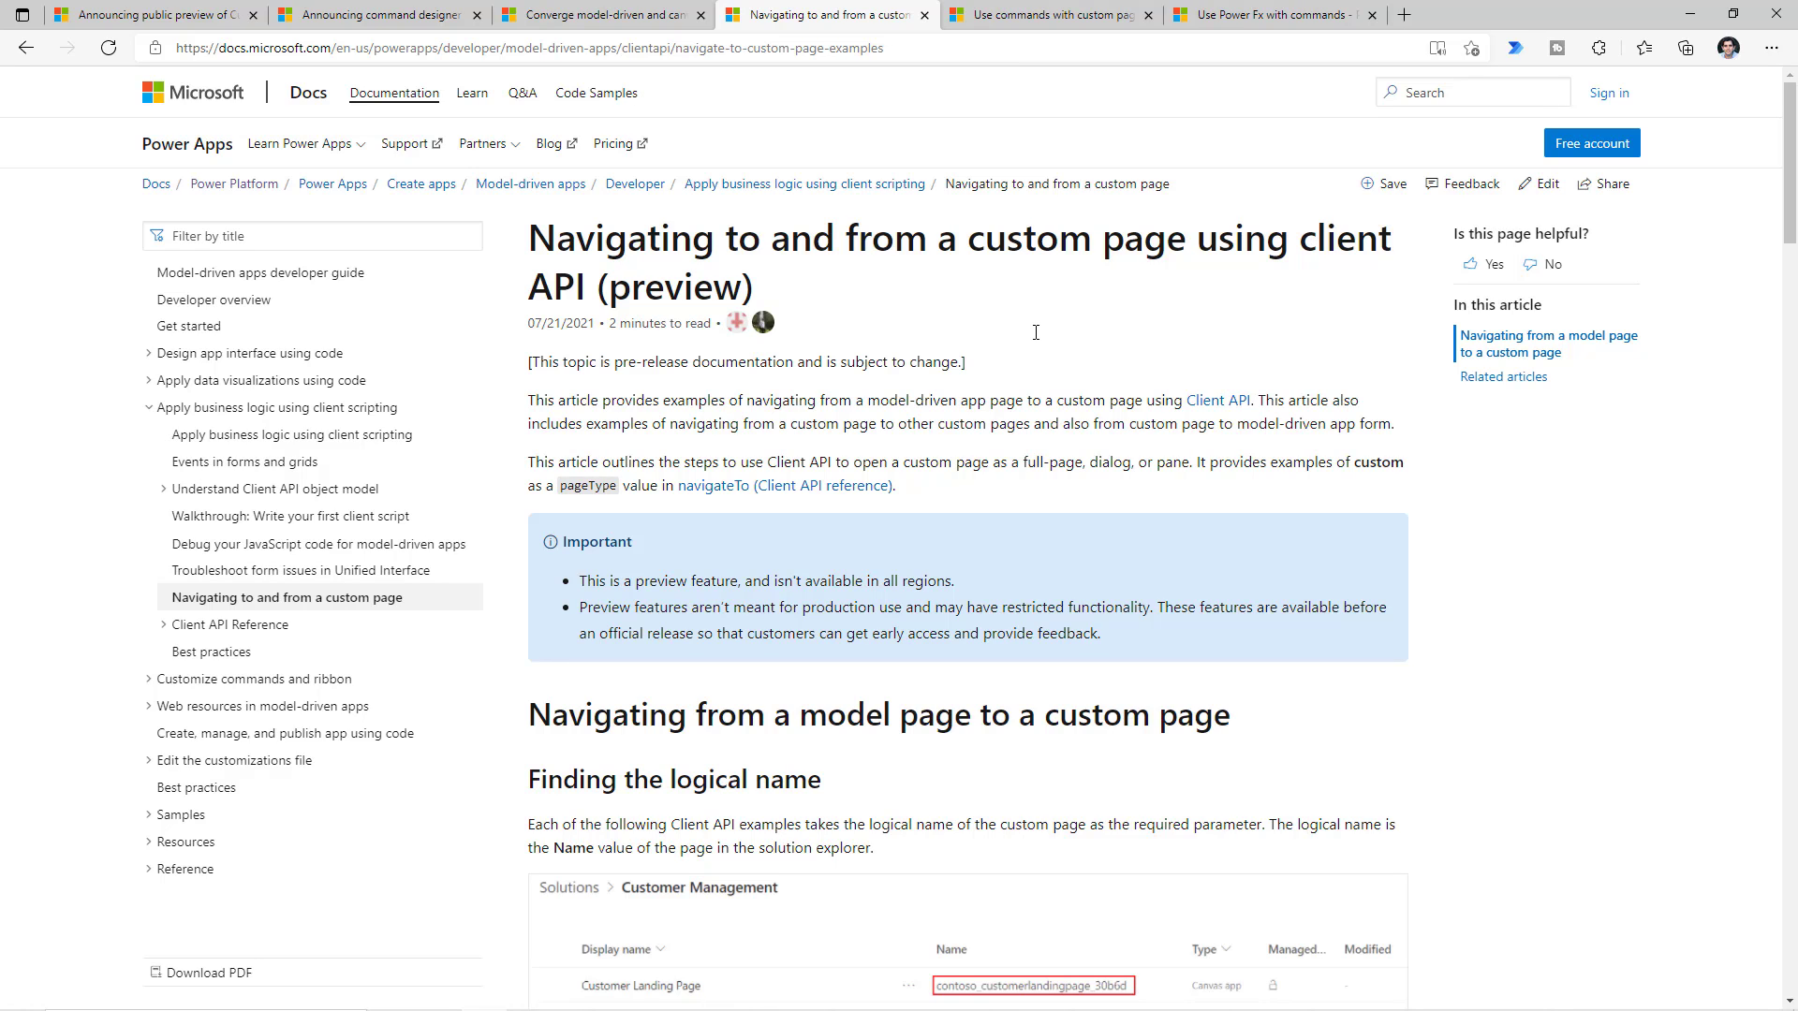
- Copy the 'Open as a side dialog' JavaScript sample and bring up the empty script.js in VS Code
{"action": "scroll", "coordinate": [954, 465], "scroll_direction": "down", "scroll_amount": 8}
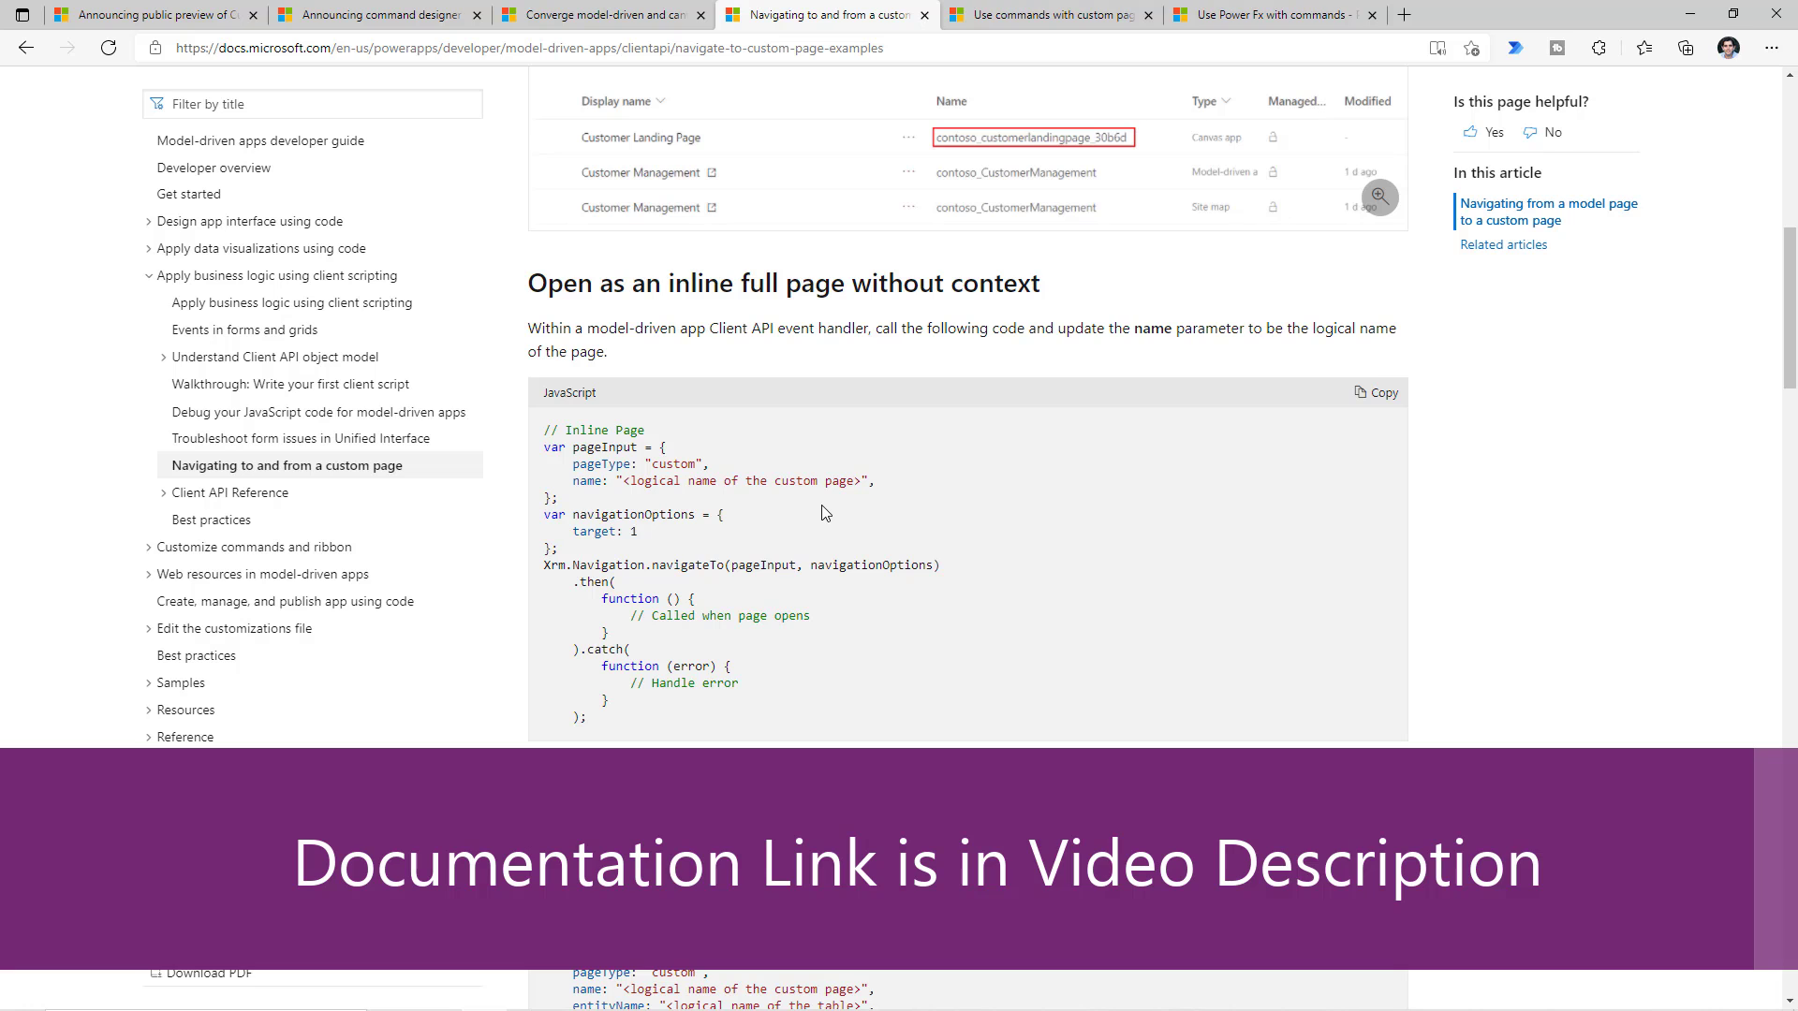
{"action": "scroll", "coordinate": [824, 512], "scroll_direction": "down", "scroll_amount": 3}
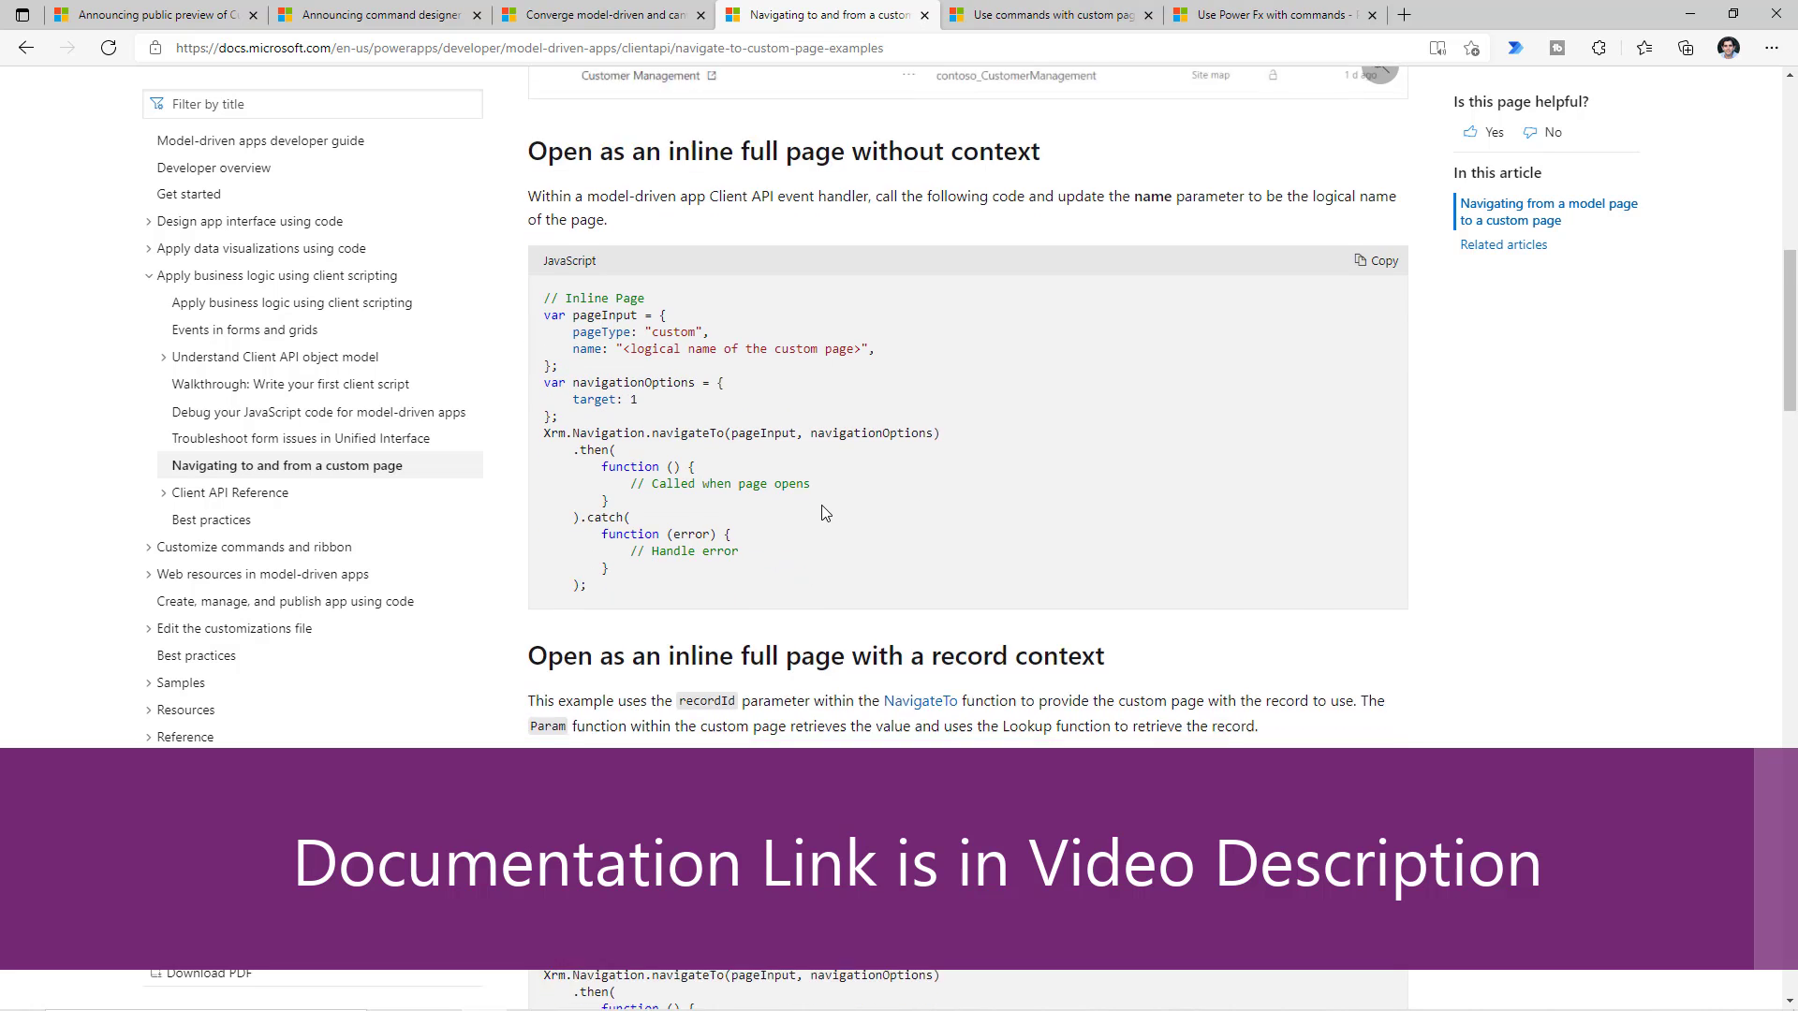
{"action": "scroll", "coordinate": [862, 465], "scroll_direction": "up", "scroll_amount": 4}
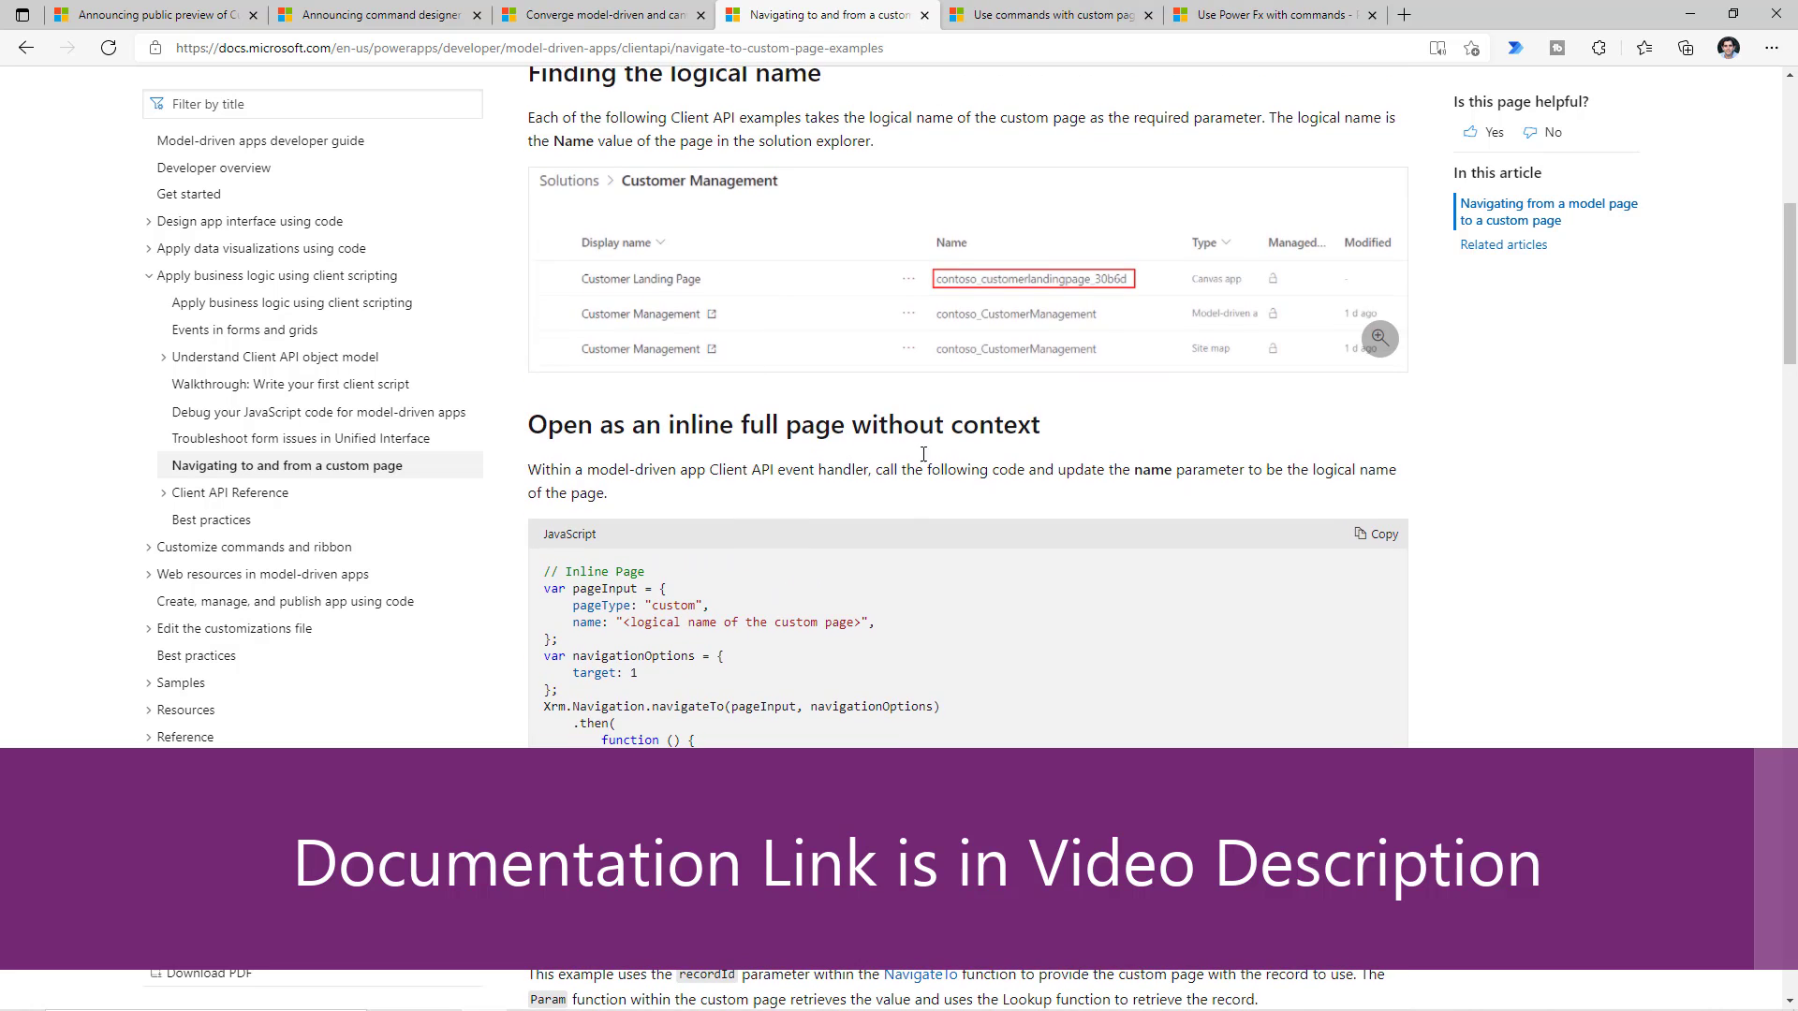
{"action": "scroll", "coordinate": [875, 578], "scroll_direction": "down", "scroll_amount": 3}
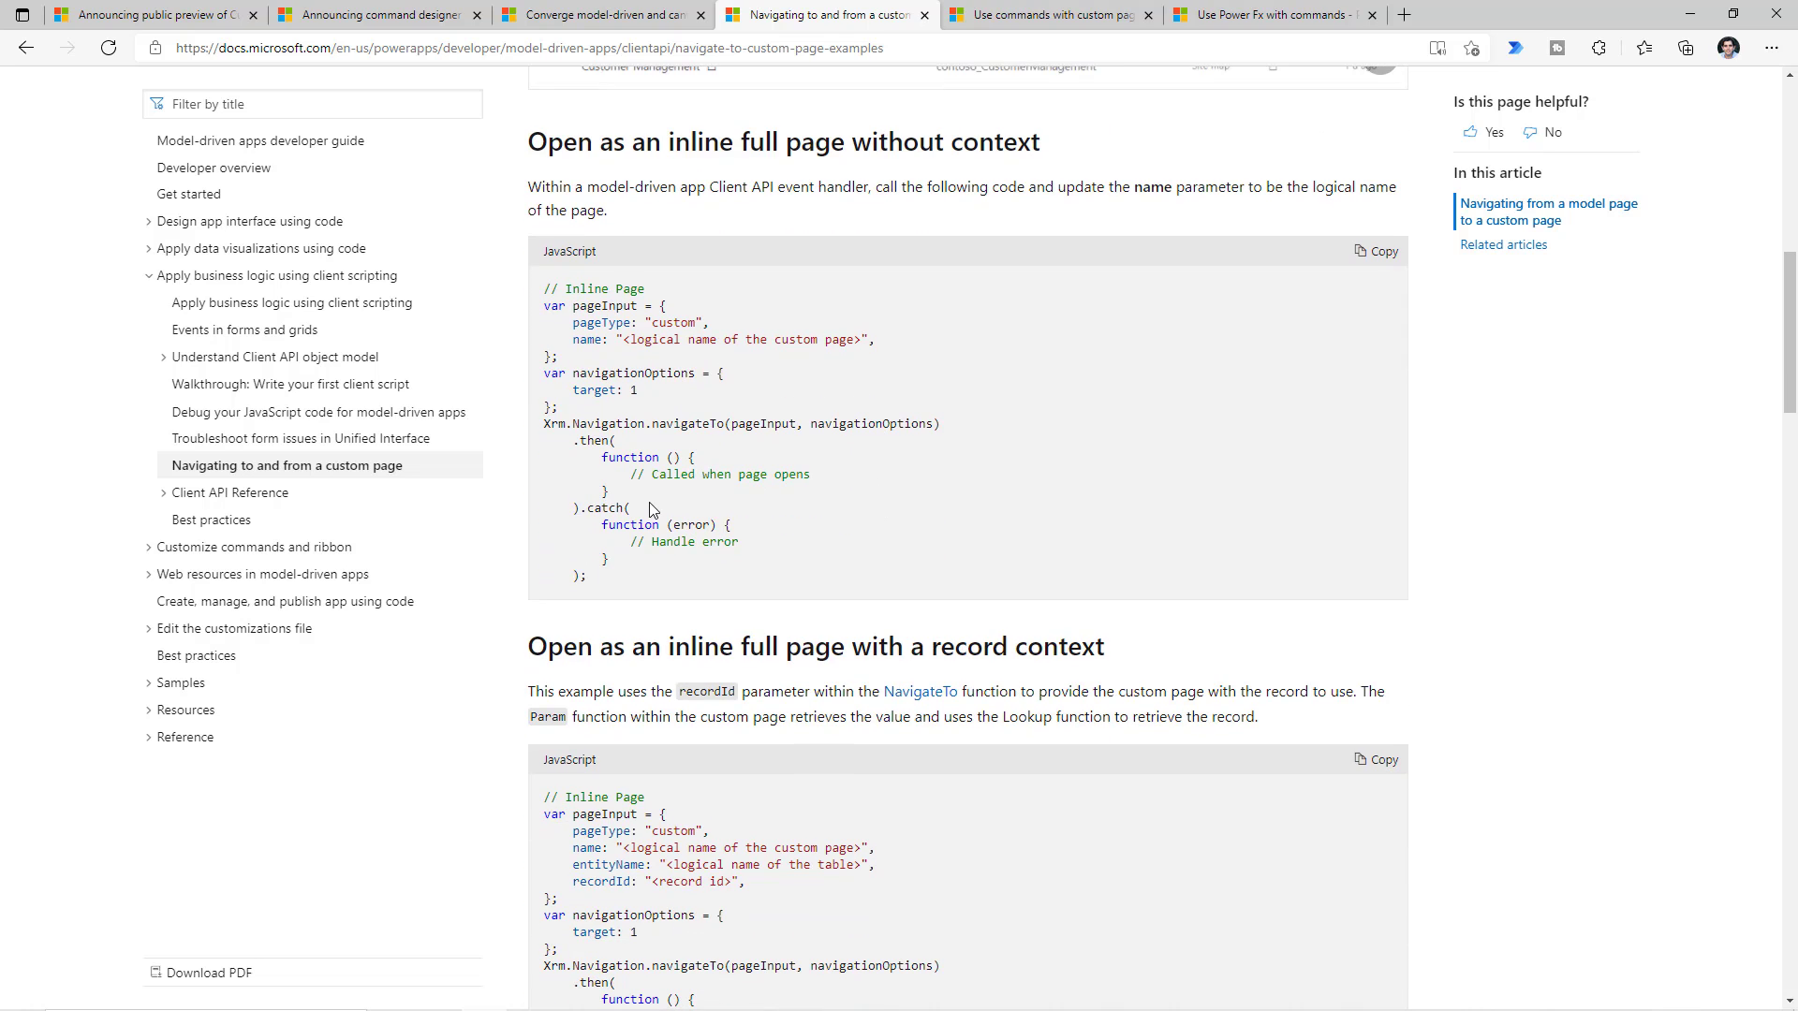
{"action": "scroll", "coordinate": [653, 511], "scroll_direction": "down", "scroll_amount": 6}
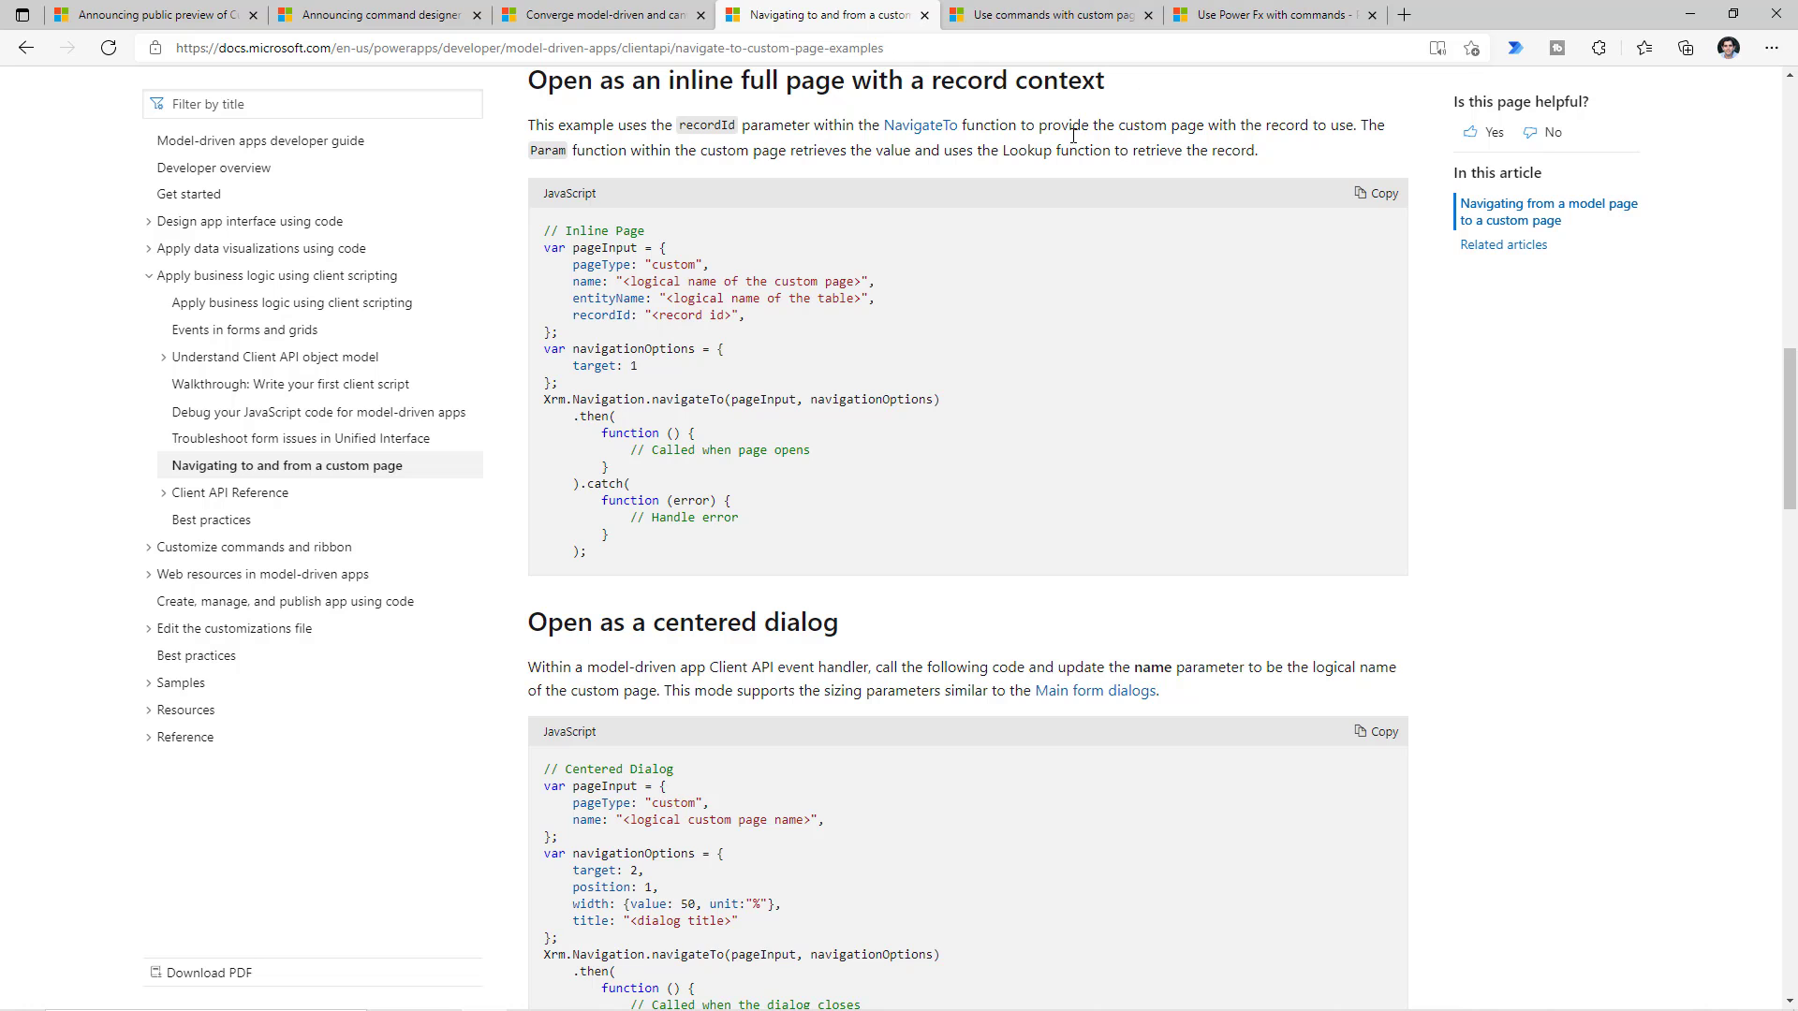
{"action": "scroll", "coordinate": [711, 569], "scroll_direction": "down", "scroll_amount": 6}
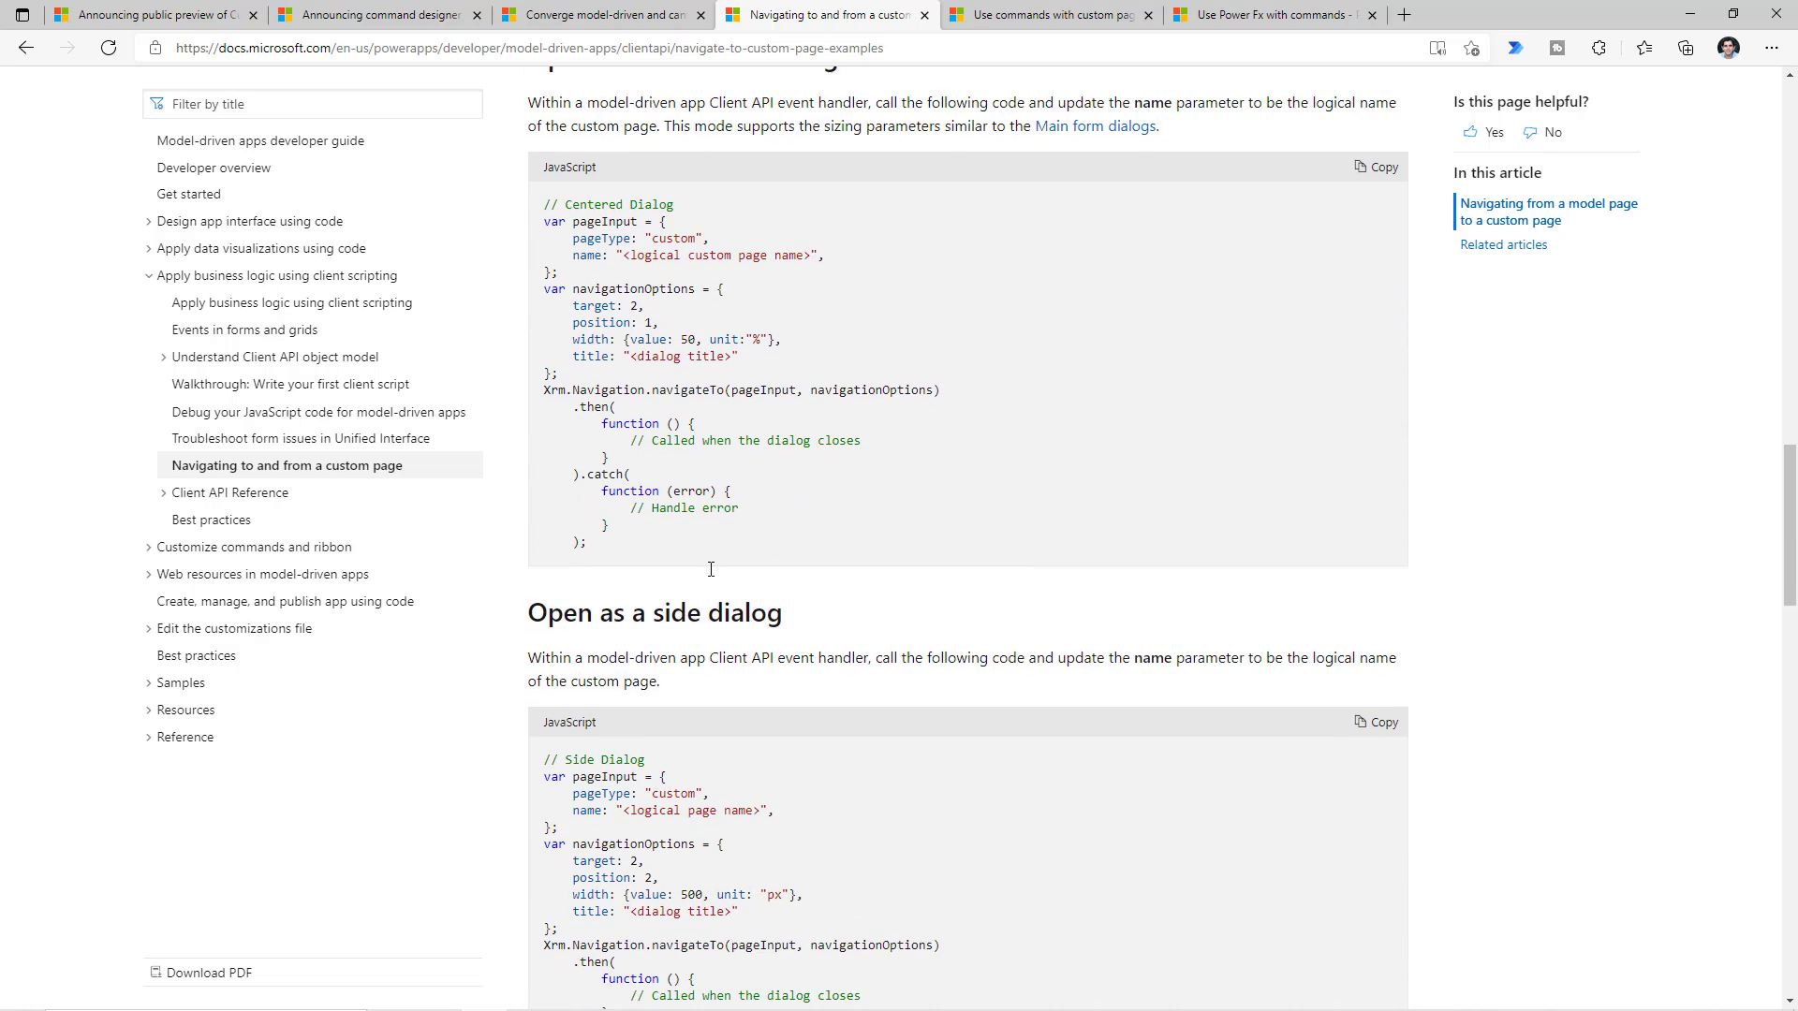
{"action": "scroll", "coordinate": [711, 569], "scroll_direction": "down", "scroll_amount": 3}
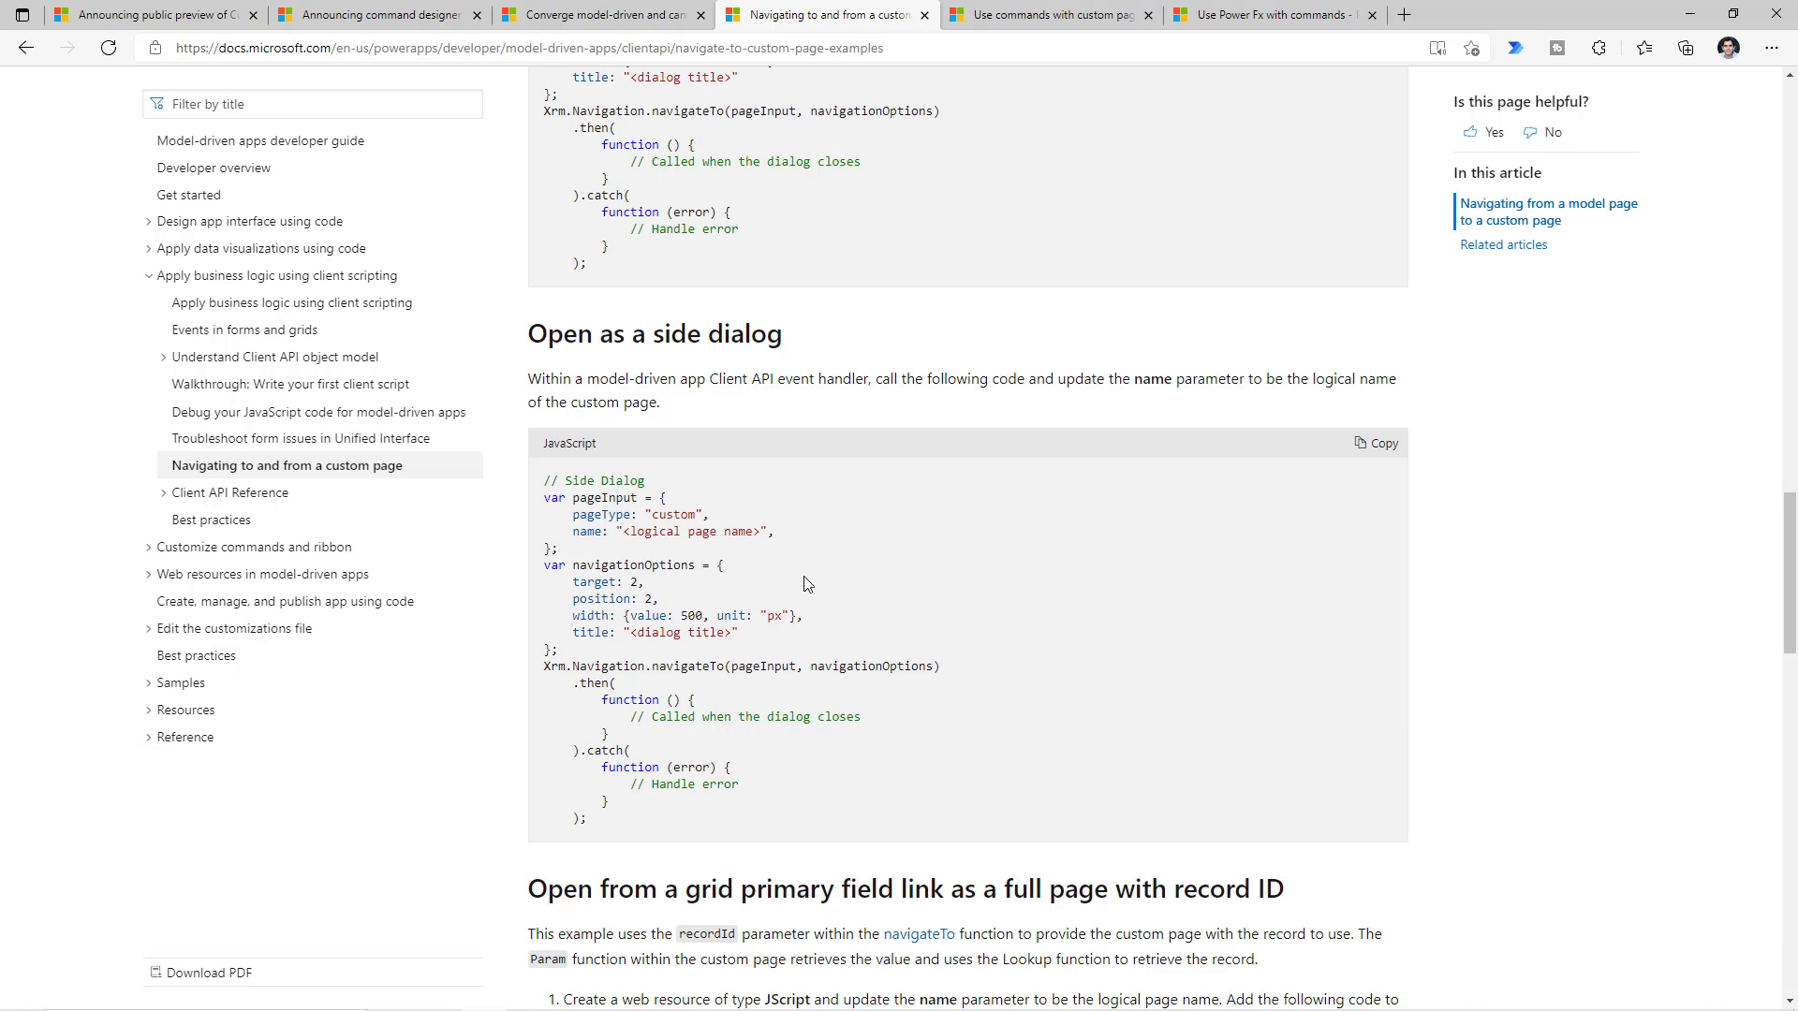
{"action": "left_click", "coordinate": [1376, 446]}
{"action": "left_click", "coordinate": [393, 993]}
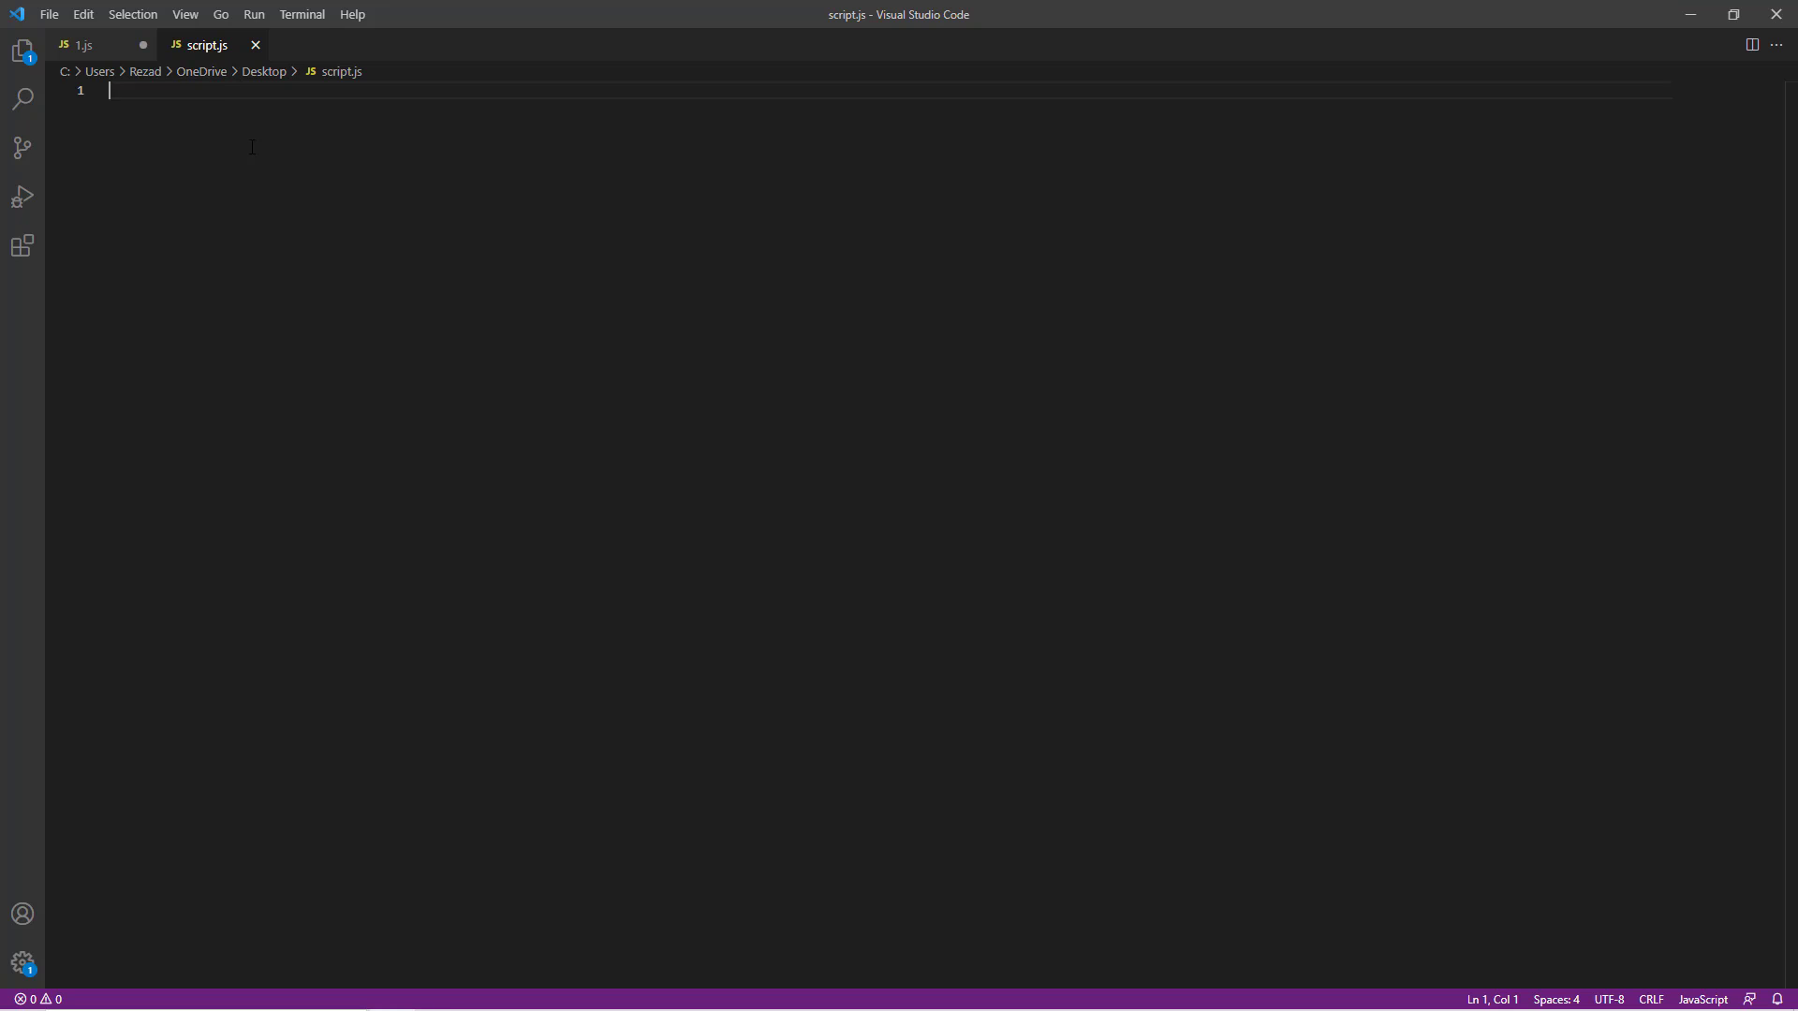
- Paste the side-dialog snippet into script.js and review its custom pageType and name properties
{"action": "key", "text": "ctrl+v"}
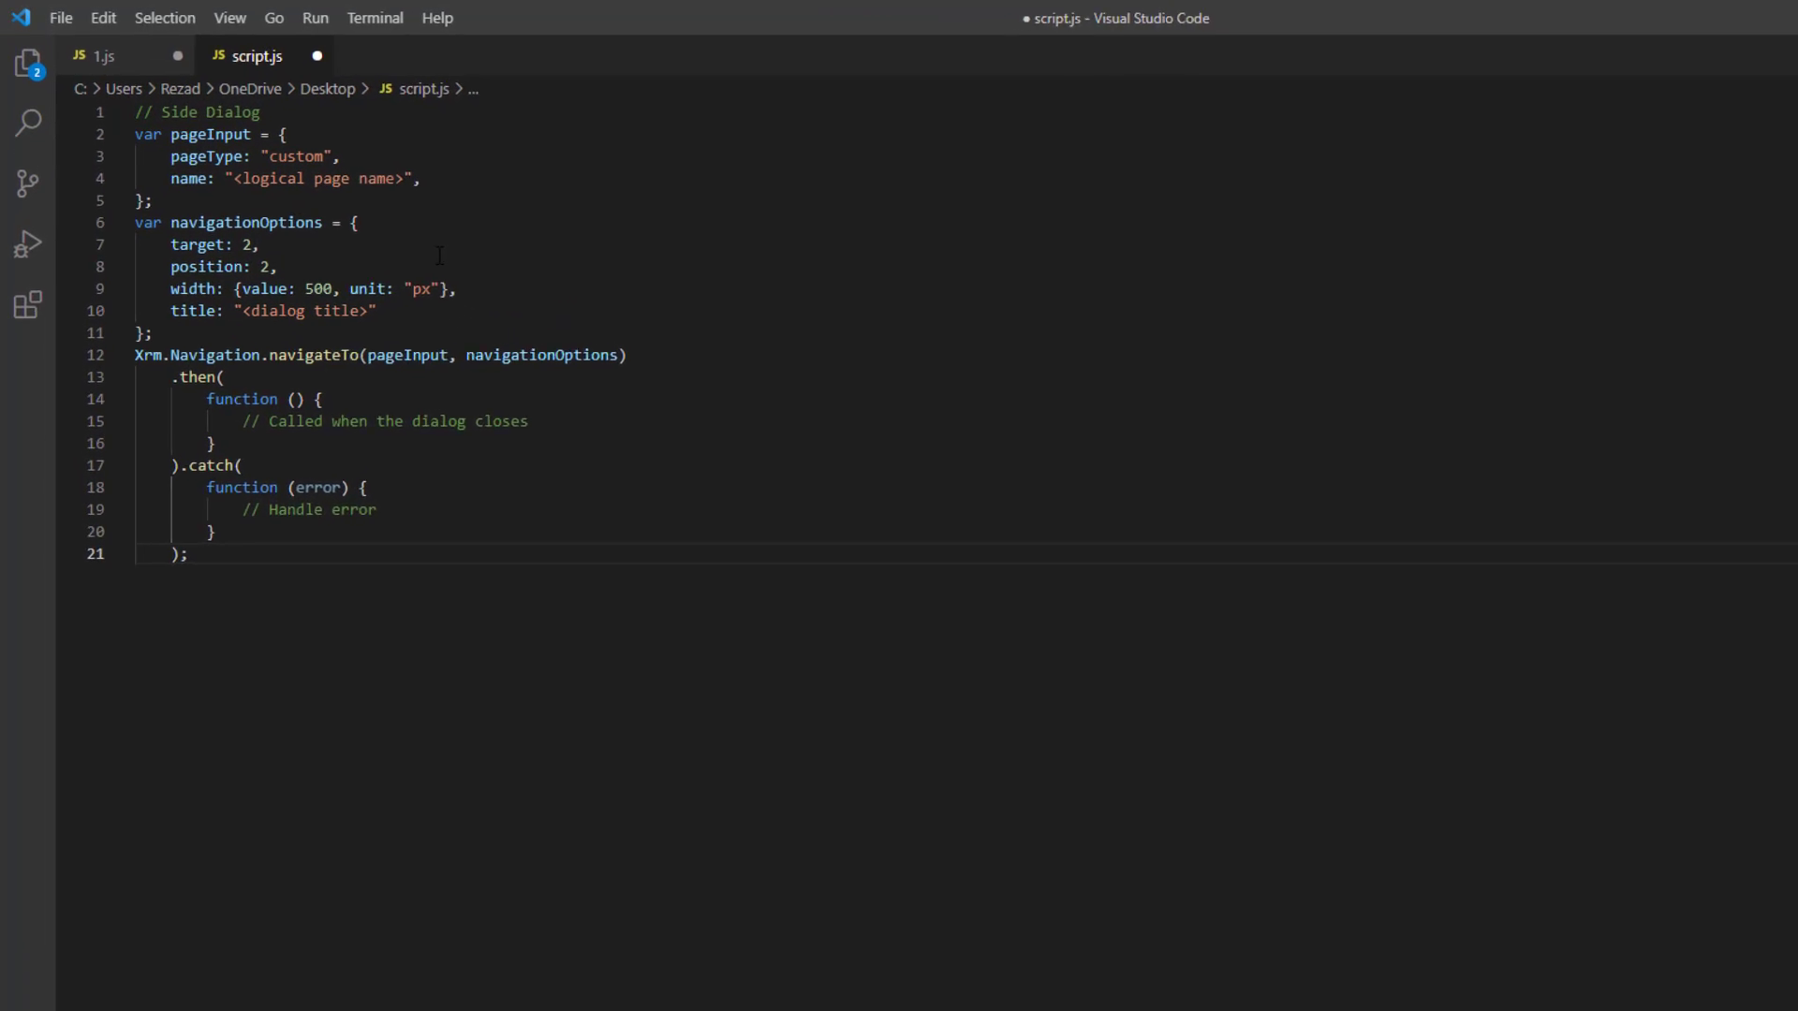
{"action": "double_click", "coordinate": [225, 169]}
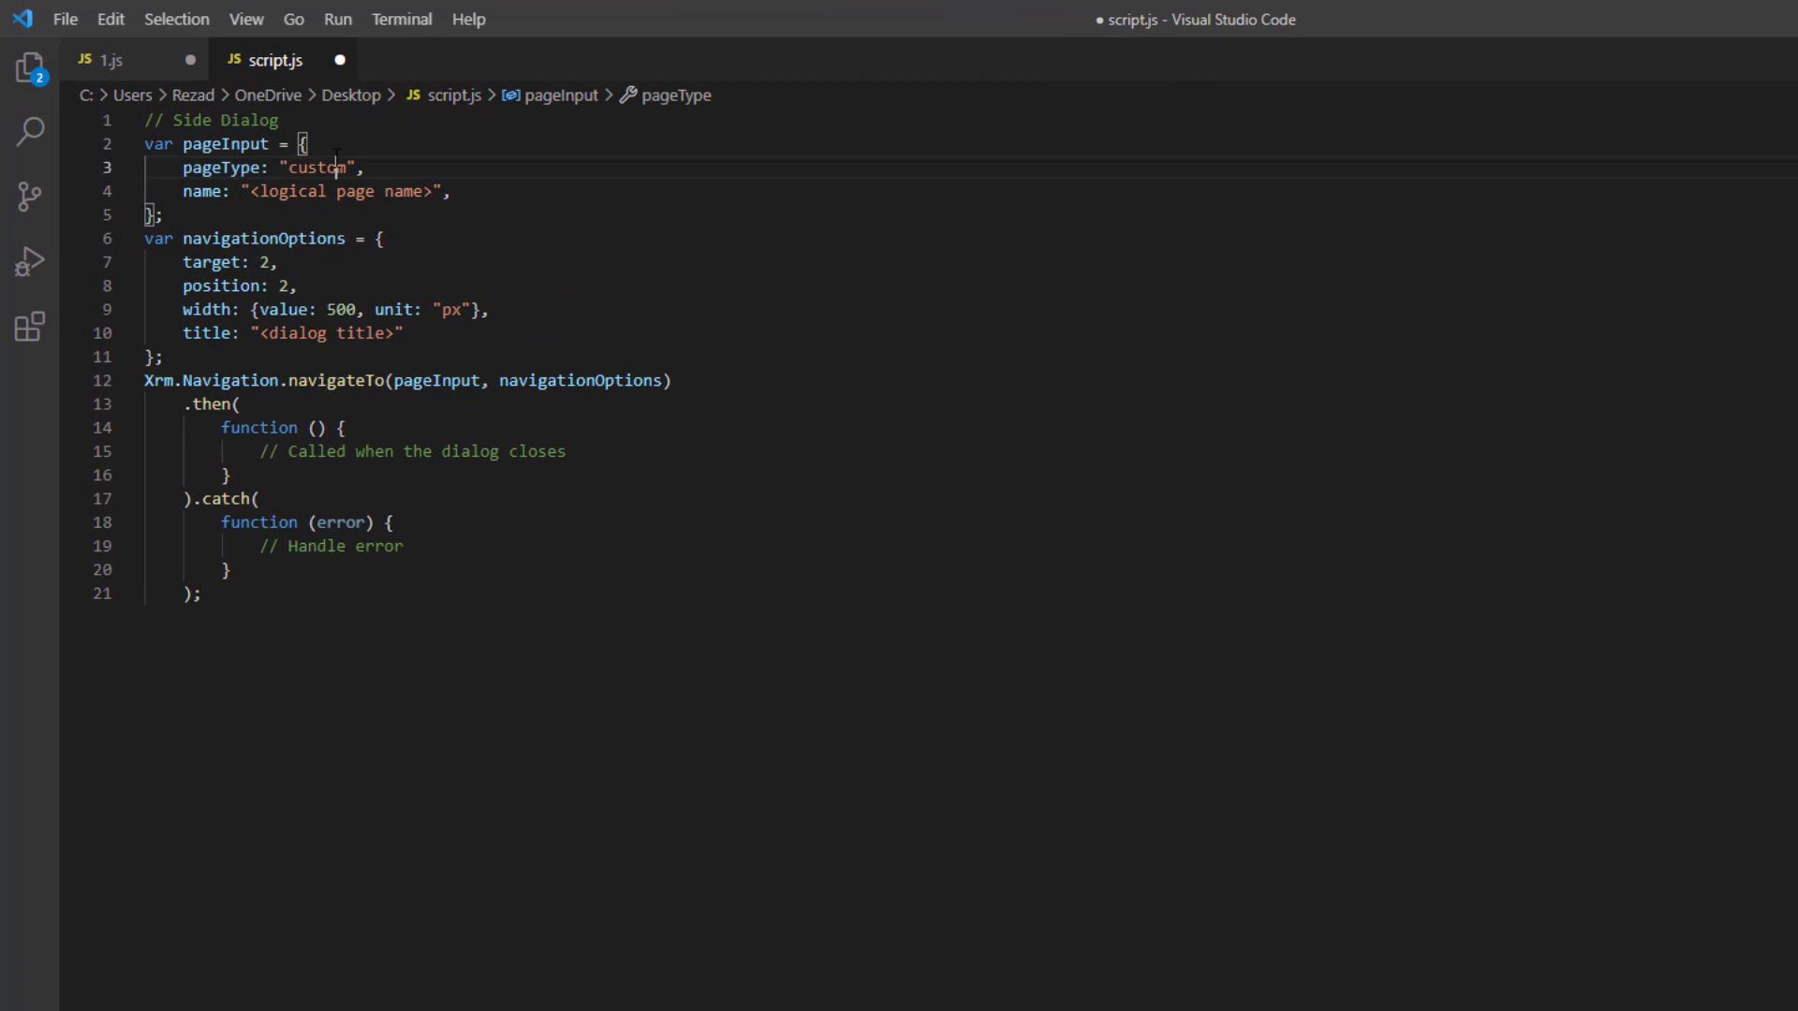
{"action": "double_click", "coordinate": [333, 167]}
{"action": "double_click", "coordinate": [204, 191]}
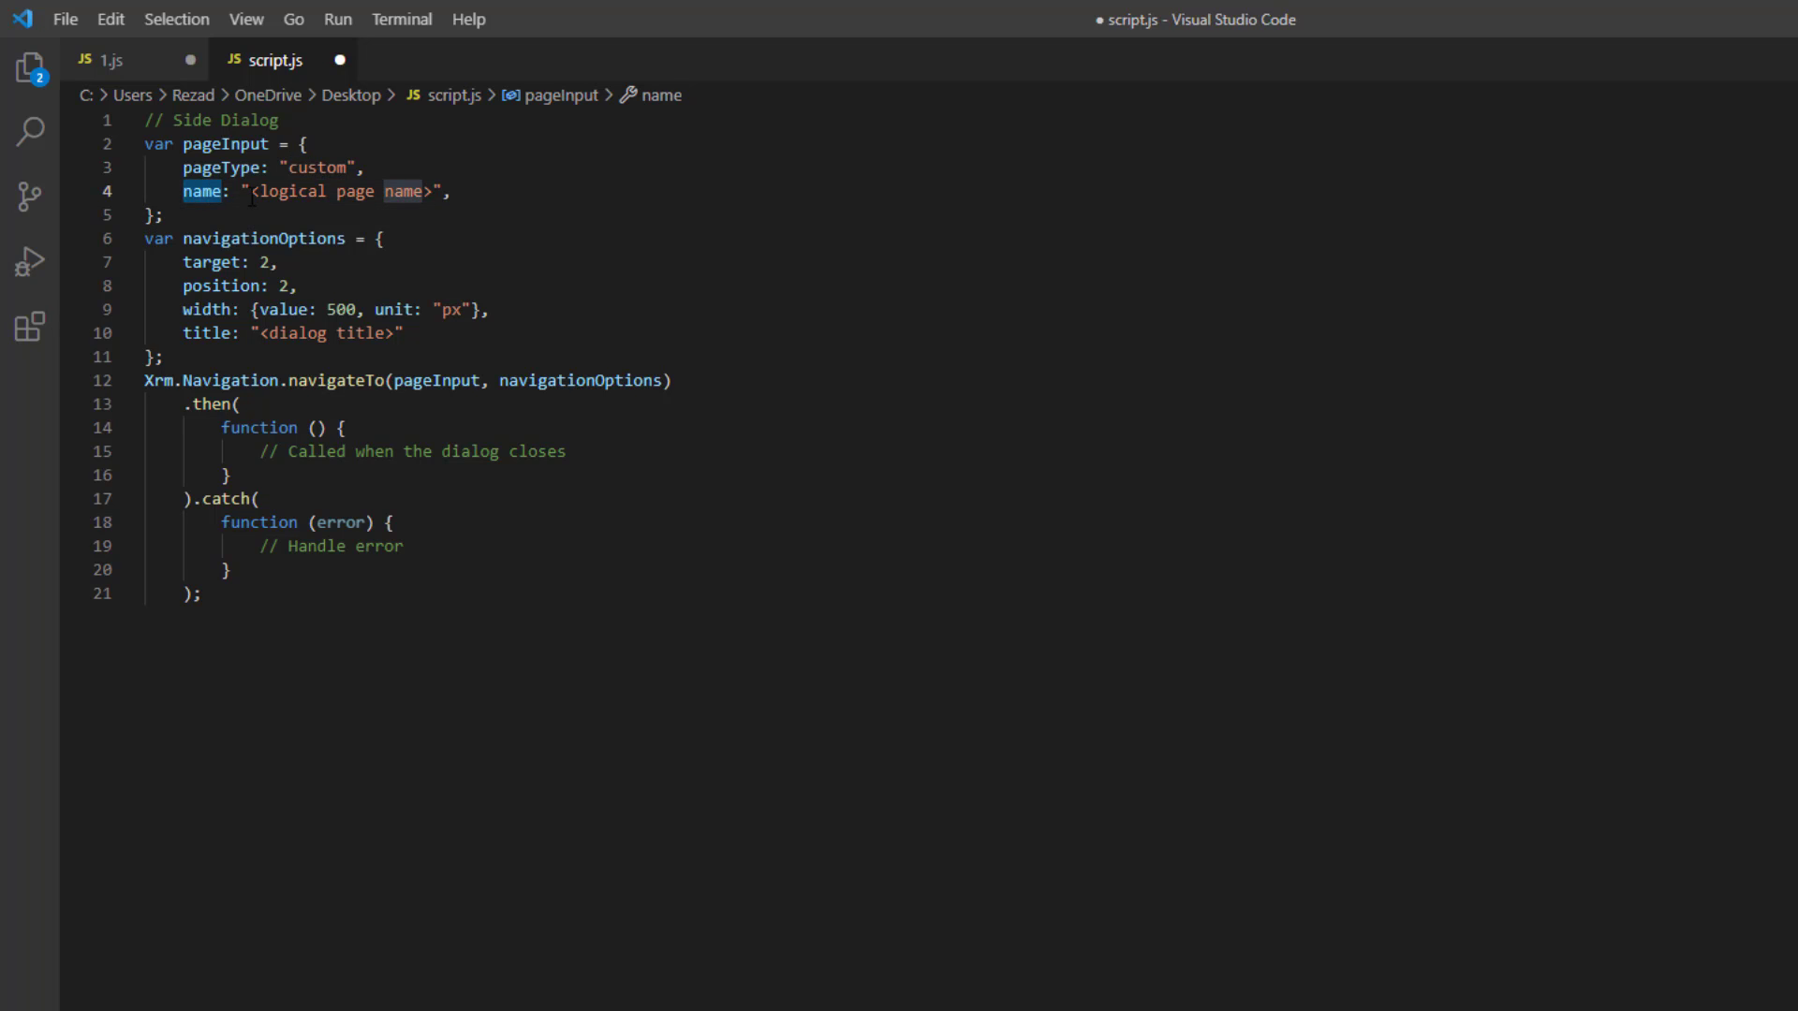
{"action": "left_click_drag", "start_coordinate": [249, 191], "coordinate": [437, 191]}
{"action": "left_click", "coordinate": [524, 211]}
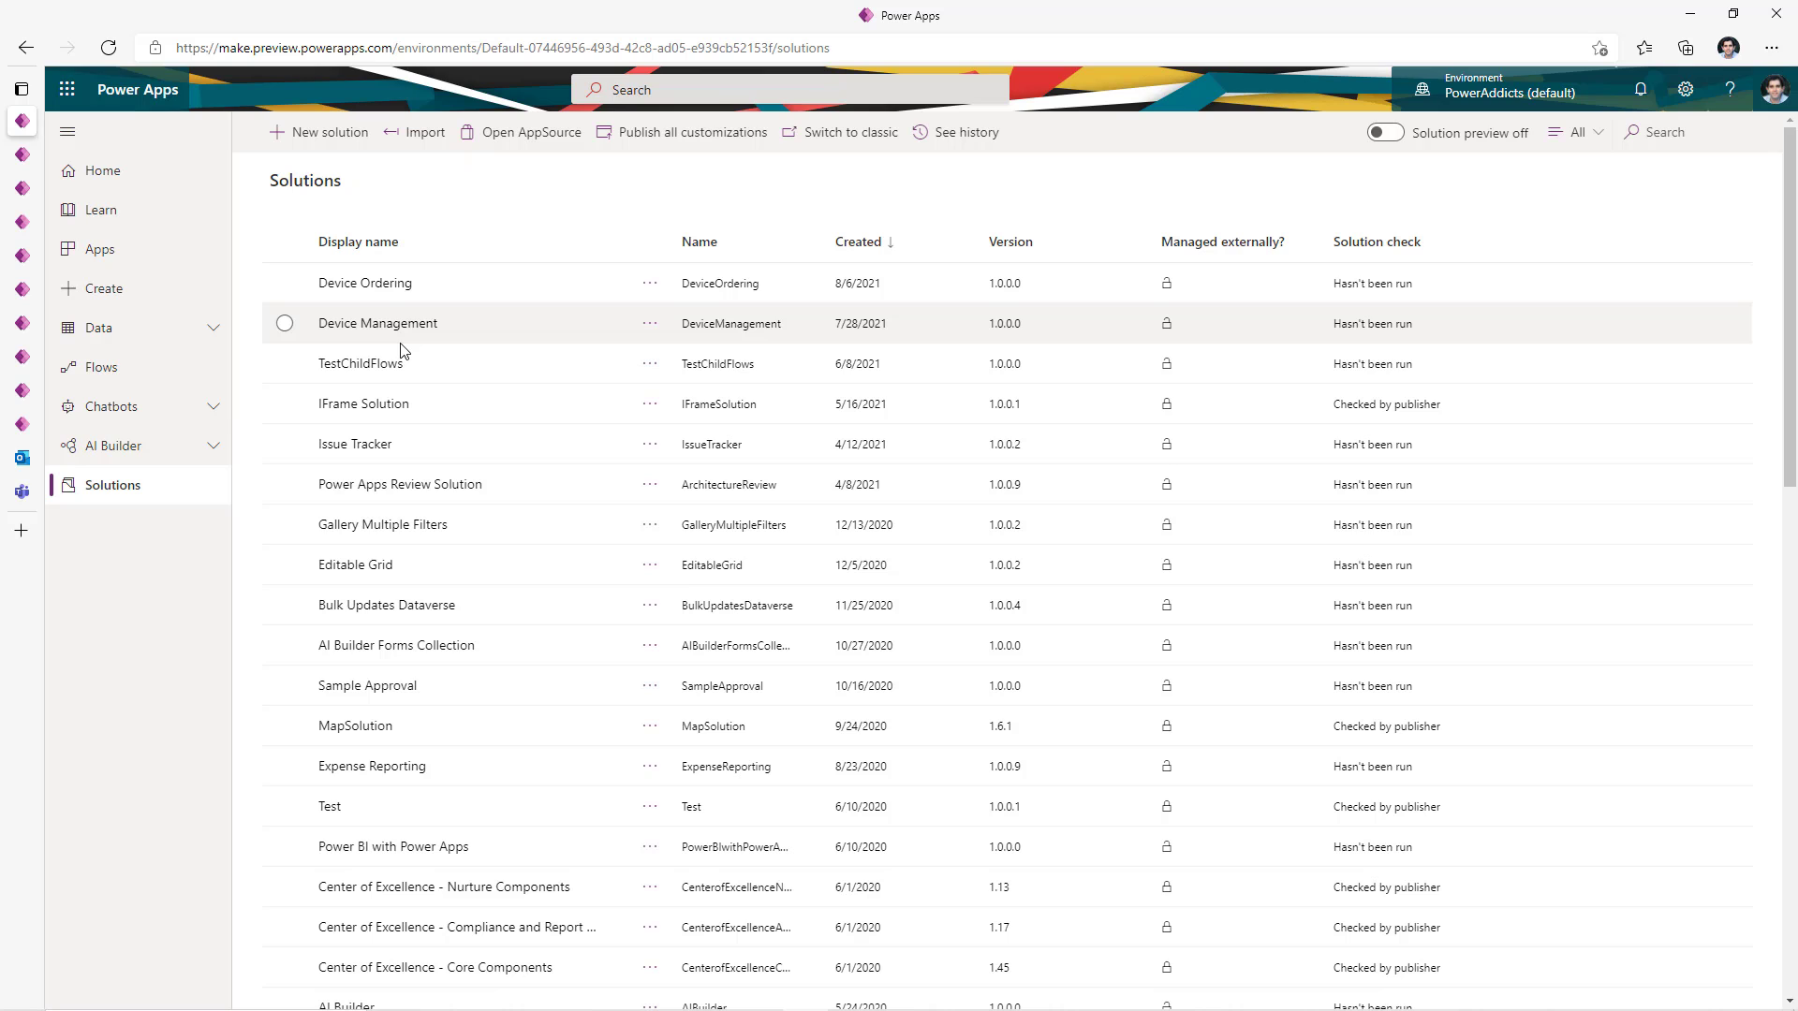
- Use page name new_devicespage_2520b and dialog title 'Devices', then save script.js
{"action": "left_click", "coordinate": [381, 284]}
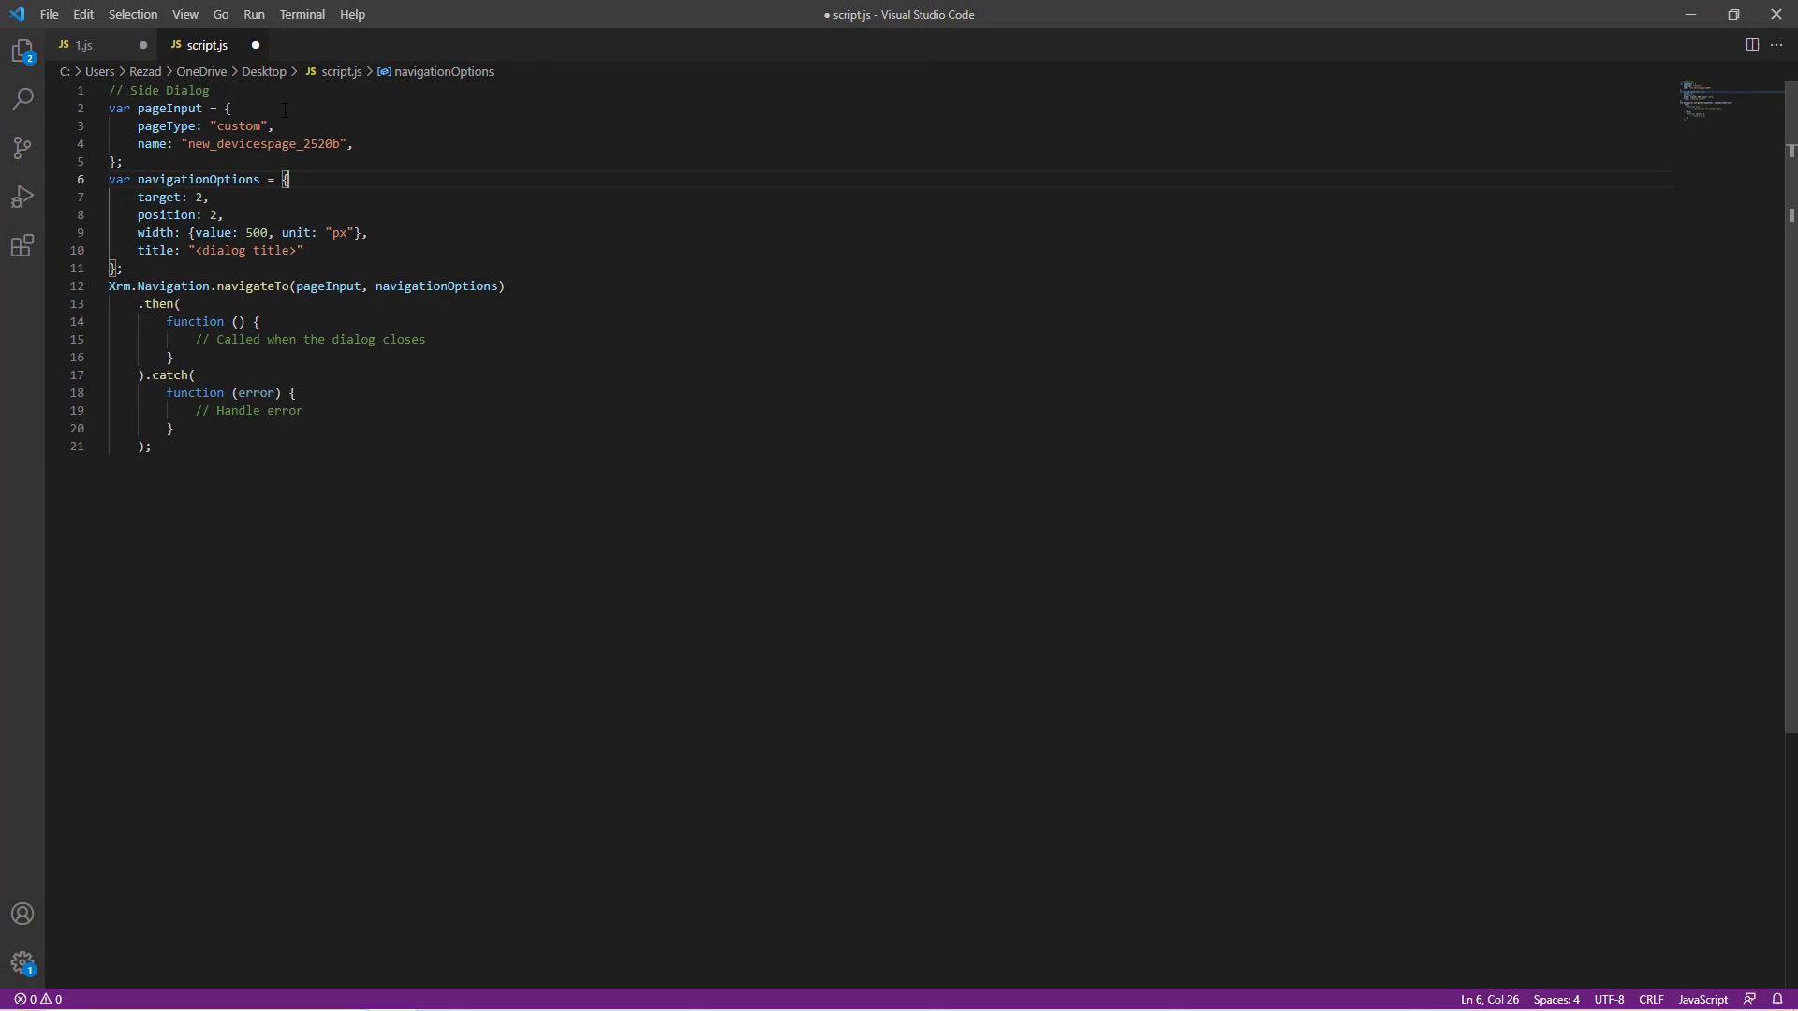
{"action": "left_click_drag", "start_coordinate": [195, 250], "coordinate": [300, 251]}
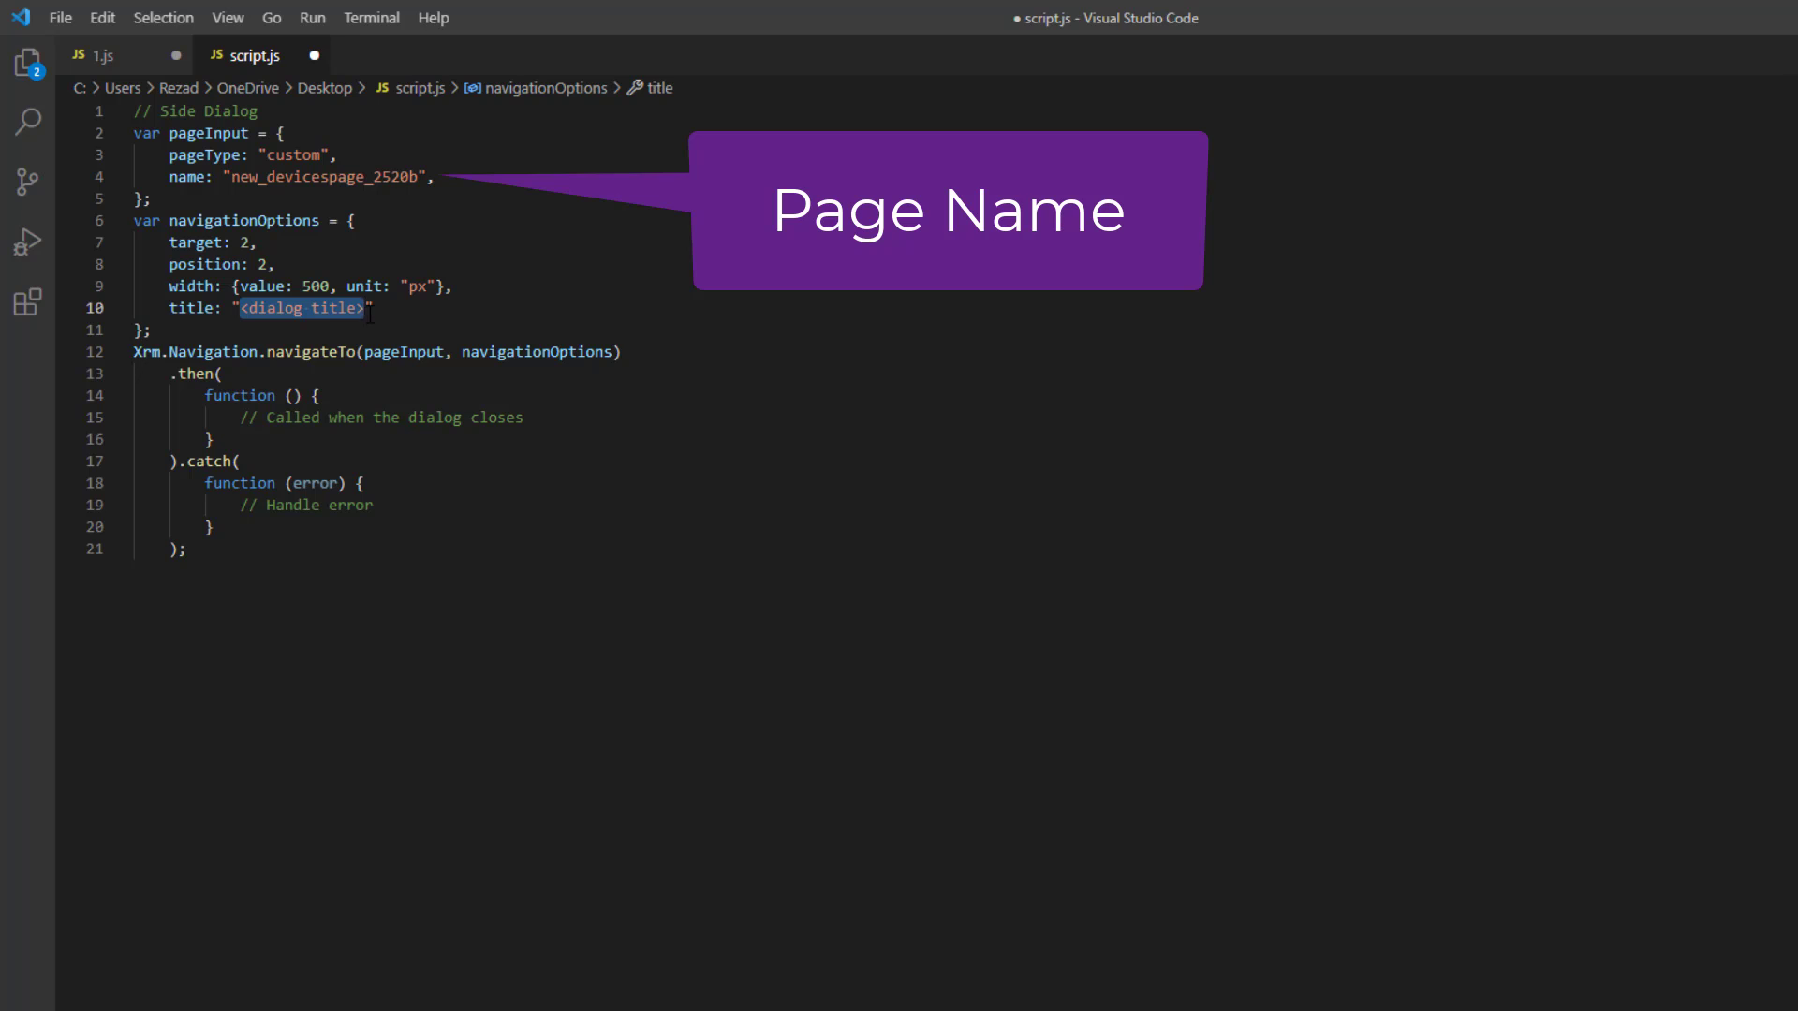
{"action": "type", "text": "Devices"}
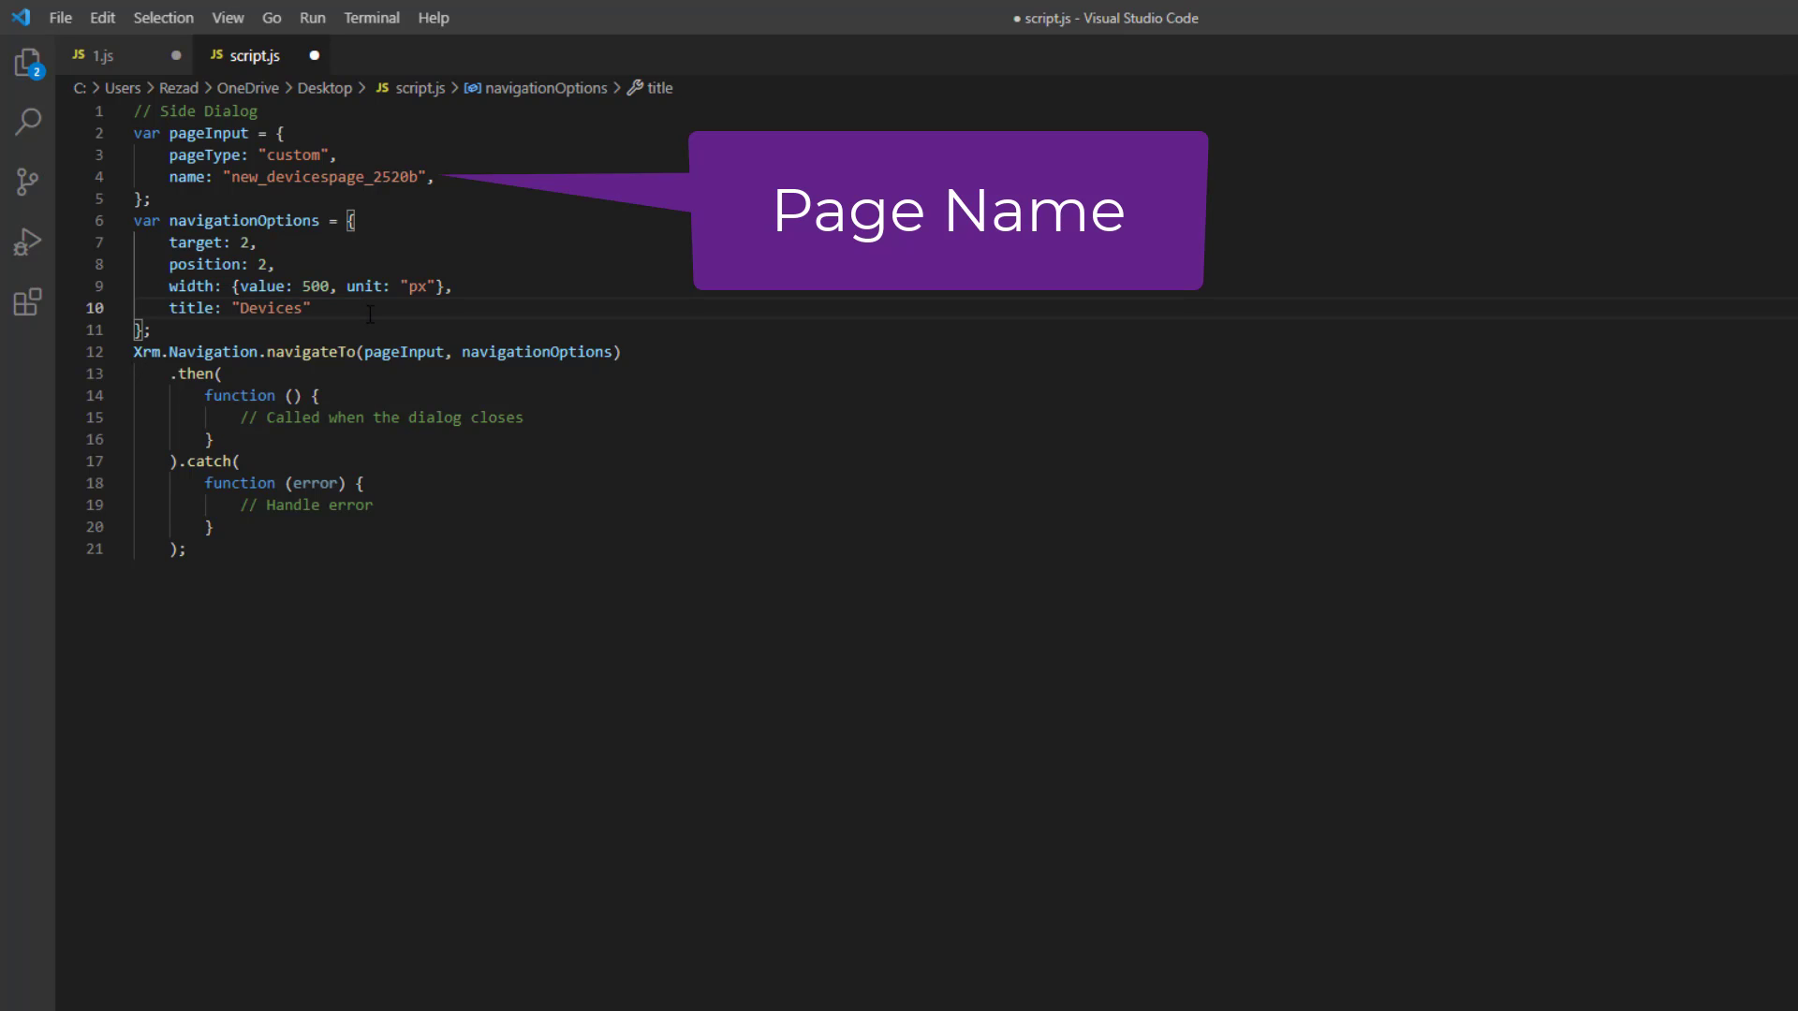
{"action": "key", "text": "ctrl+s"}
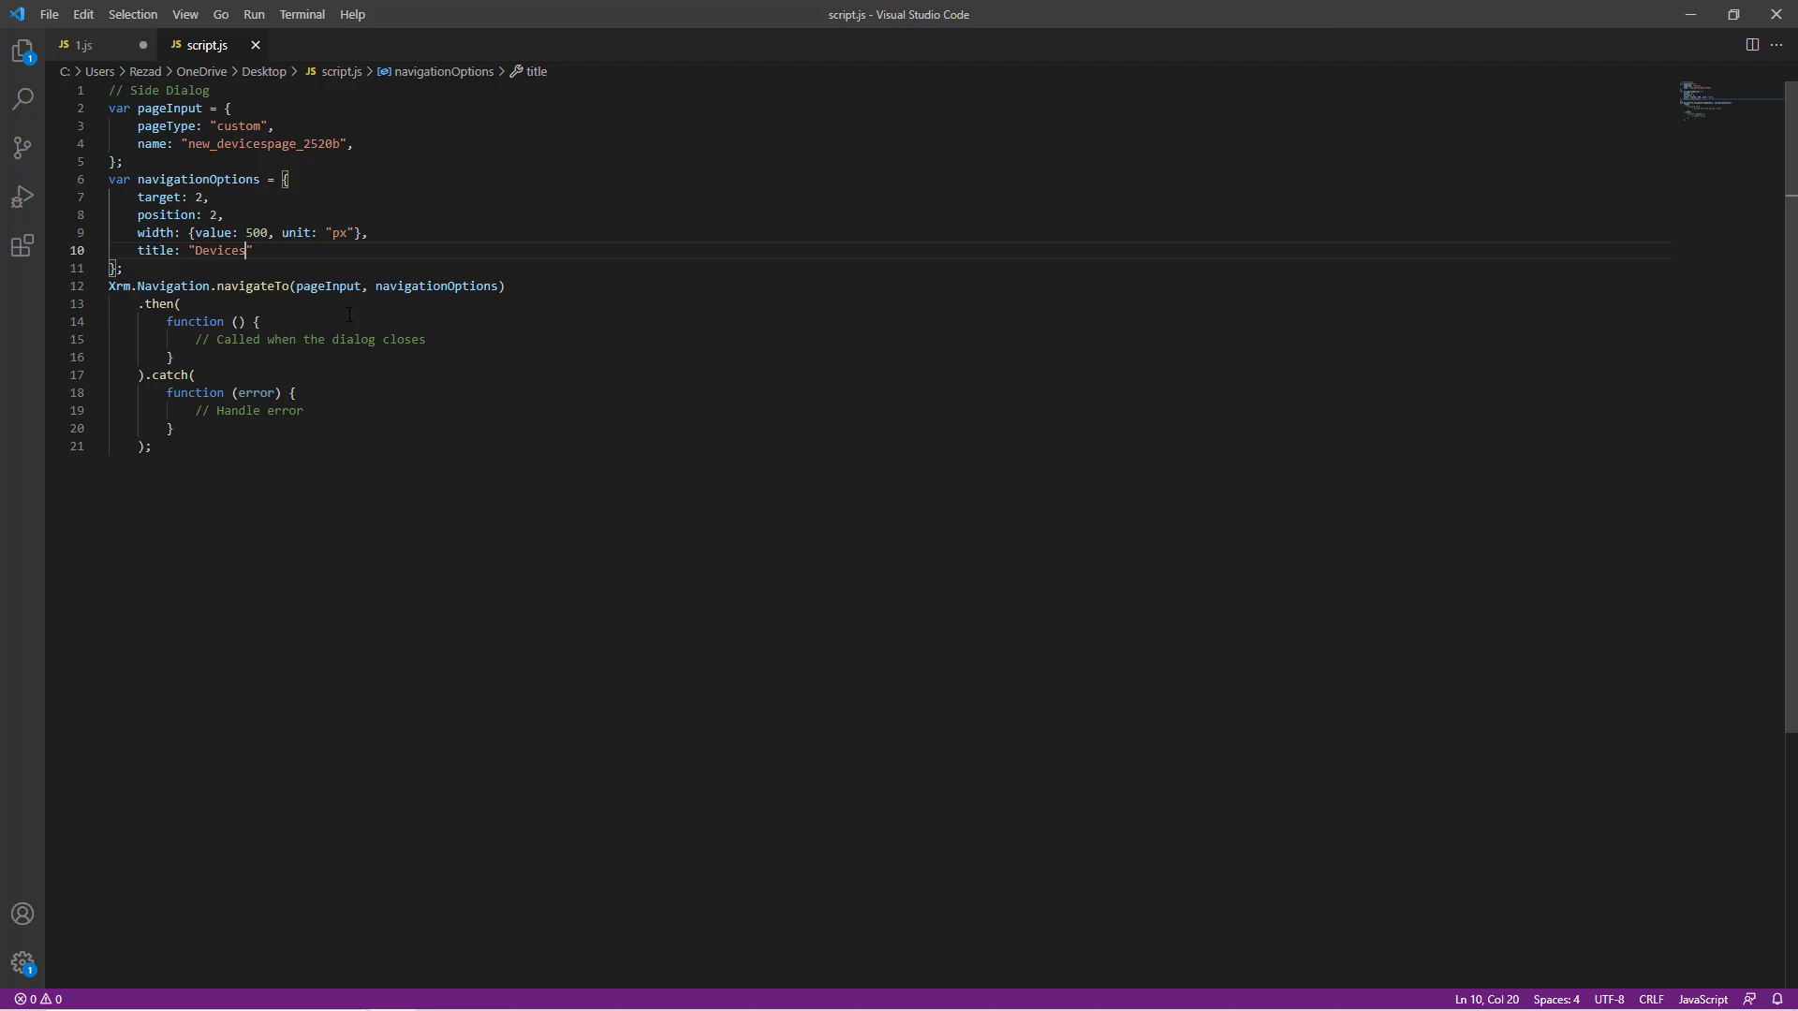
{"action": "key", "text": "alt+Tab"}
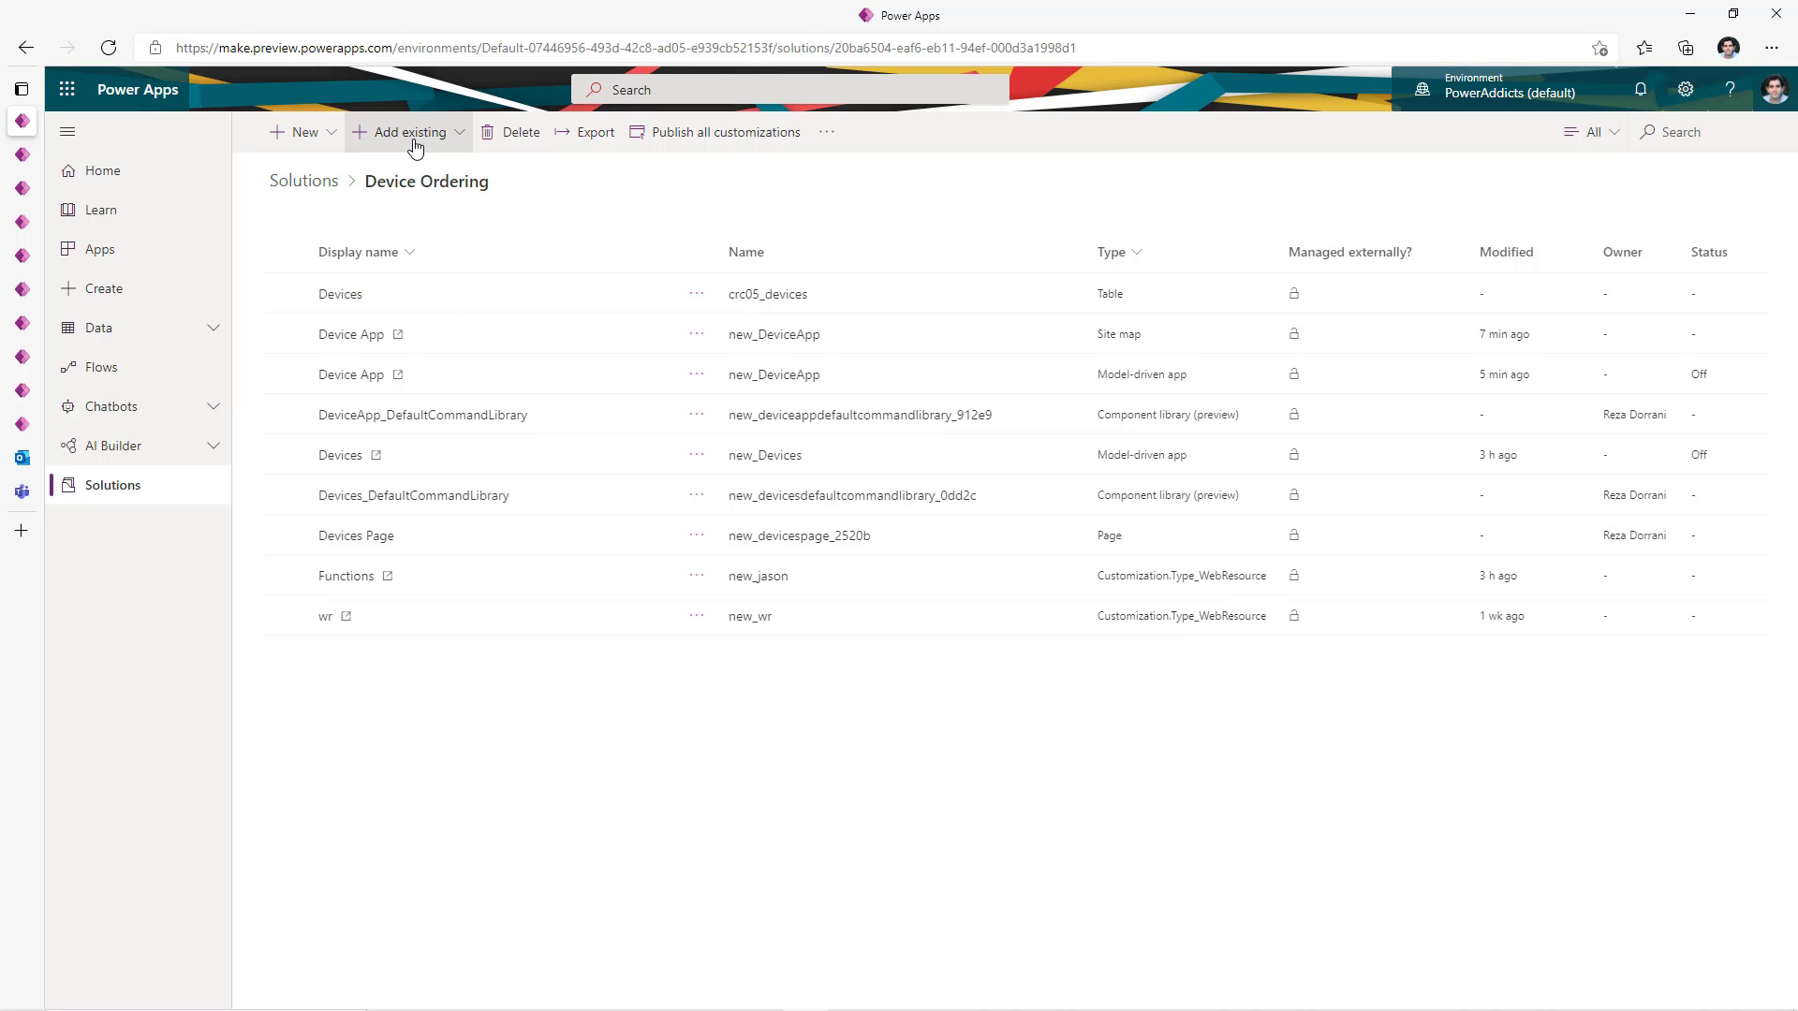
- Create a Script (JScript) web resource named scriptcode from the uploaded script.js and save it
{"action": "left_click", "coordinate": [331, 136]}
{"action": "scroll", "coordinate": [535, 952], "scroll_direction": "down", "scroll_amount": 2}
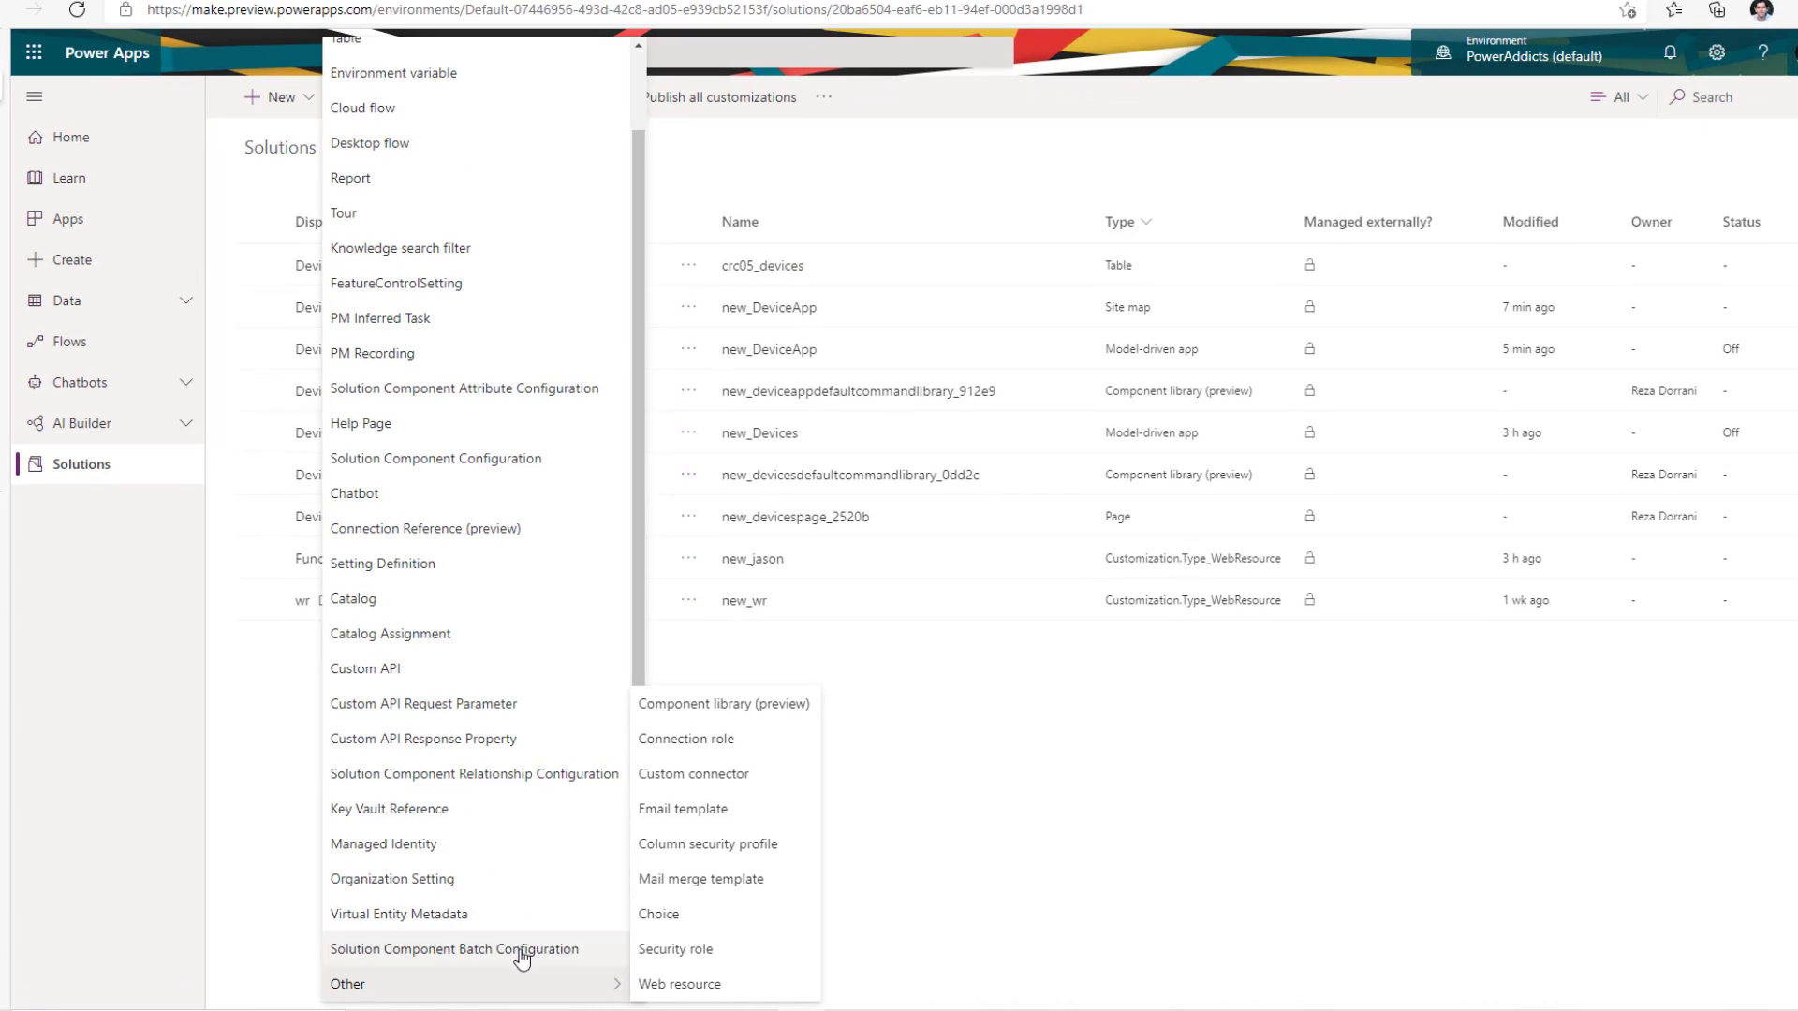
{"action": "mouse_move", "coordinate": [550, 986]}
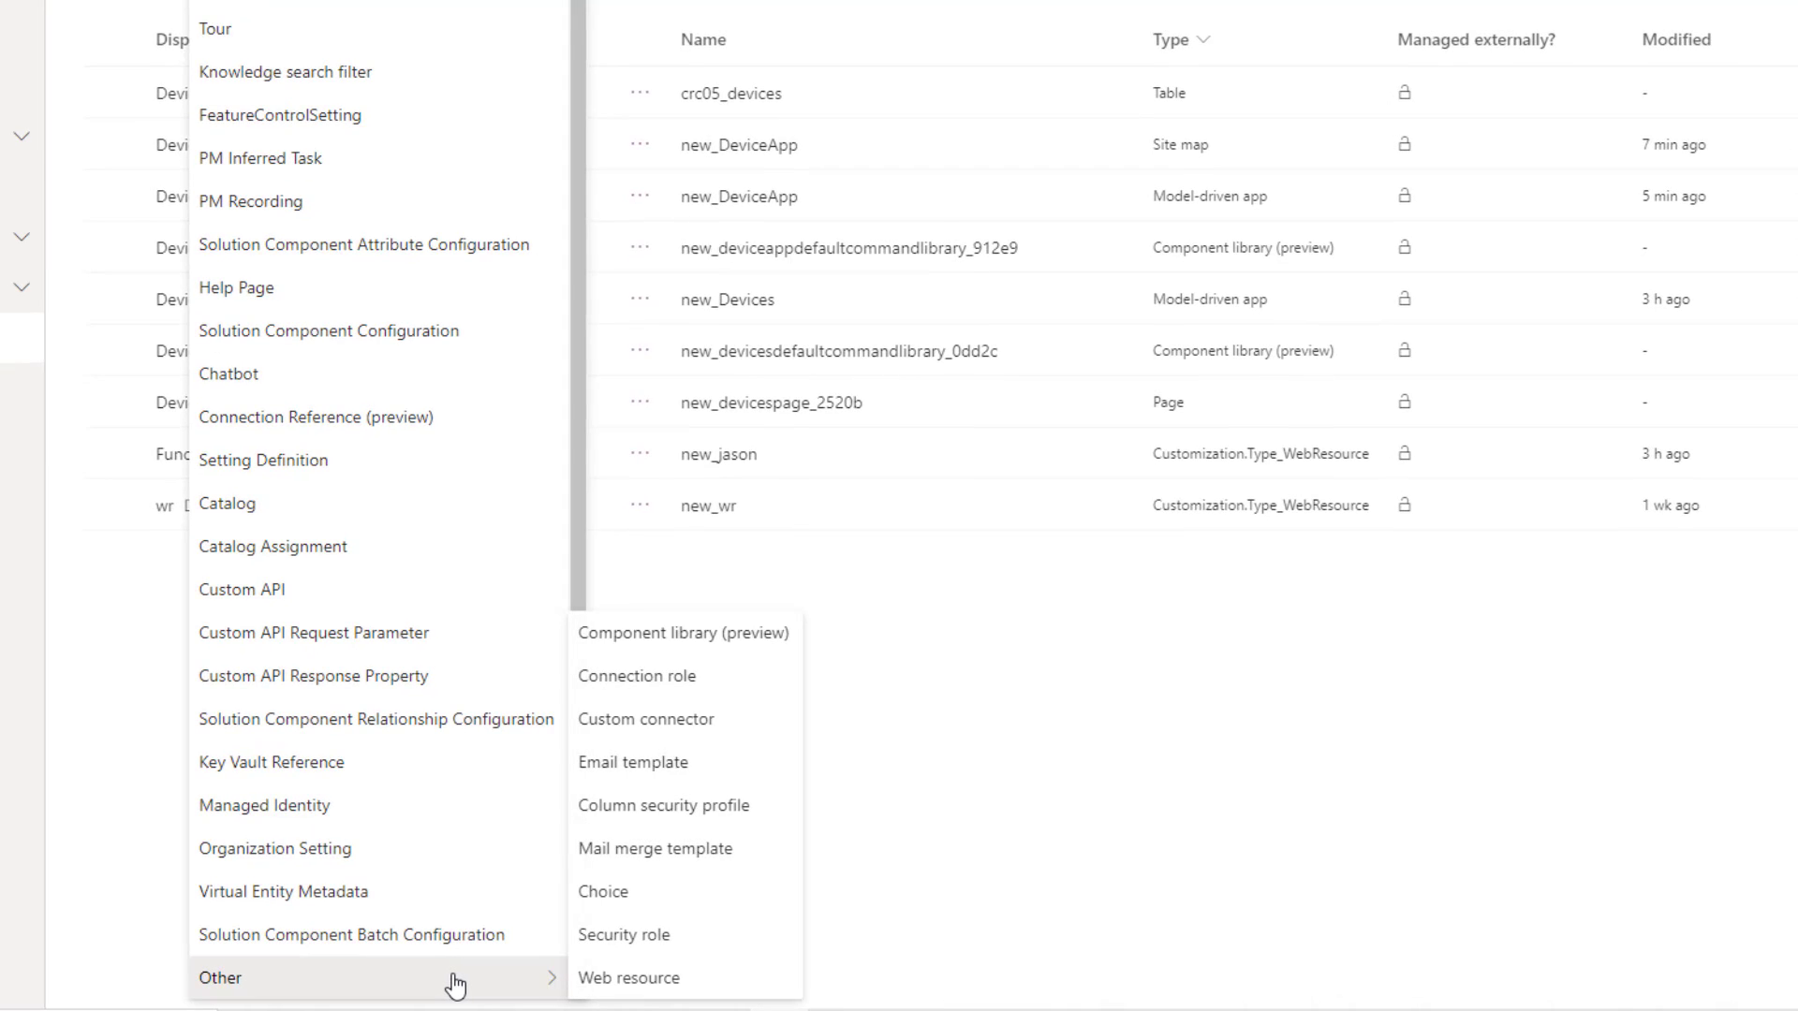
{"action": "left_click", "coordinate": [604, 979]}
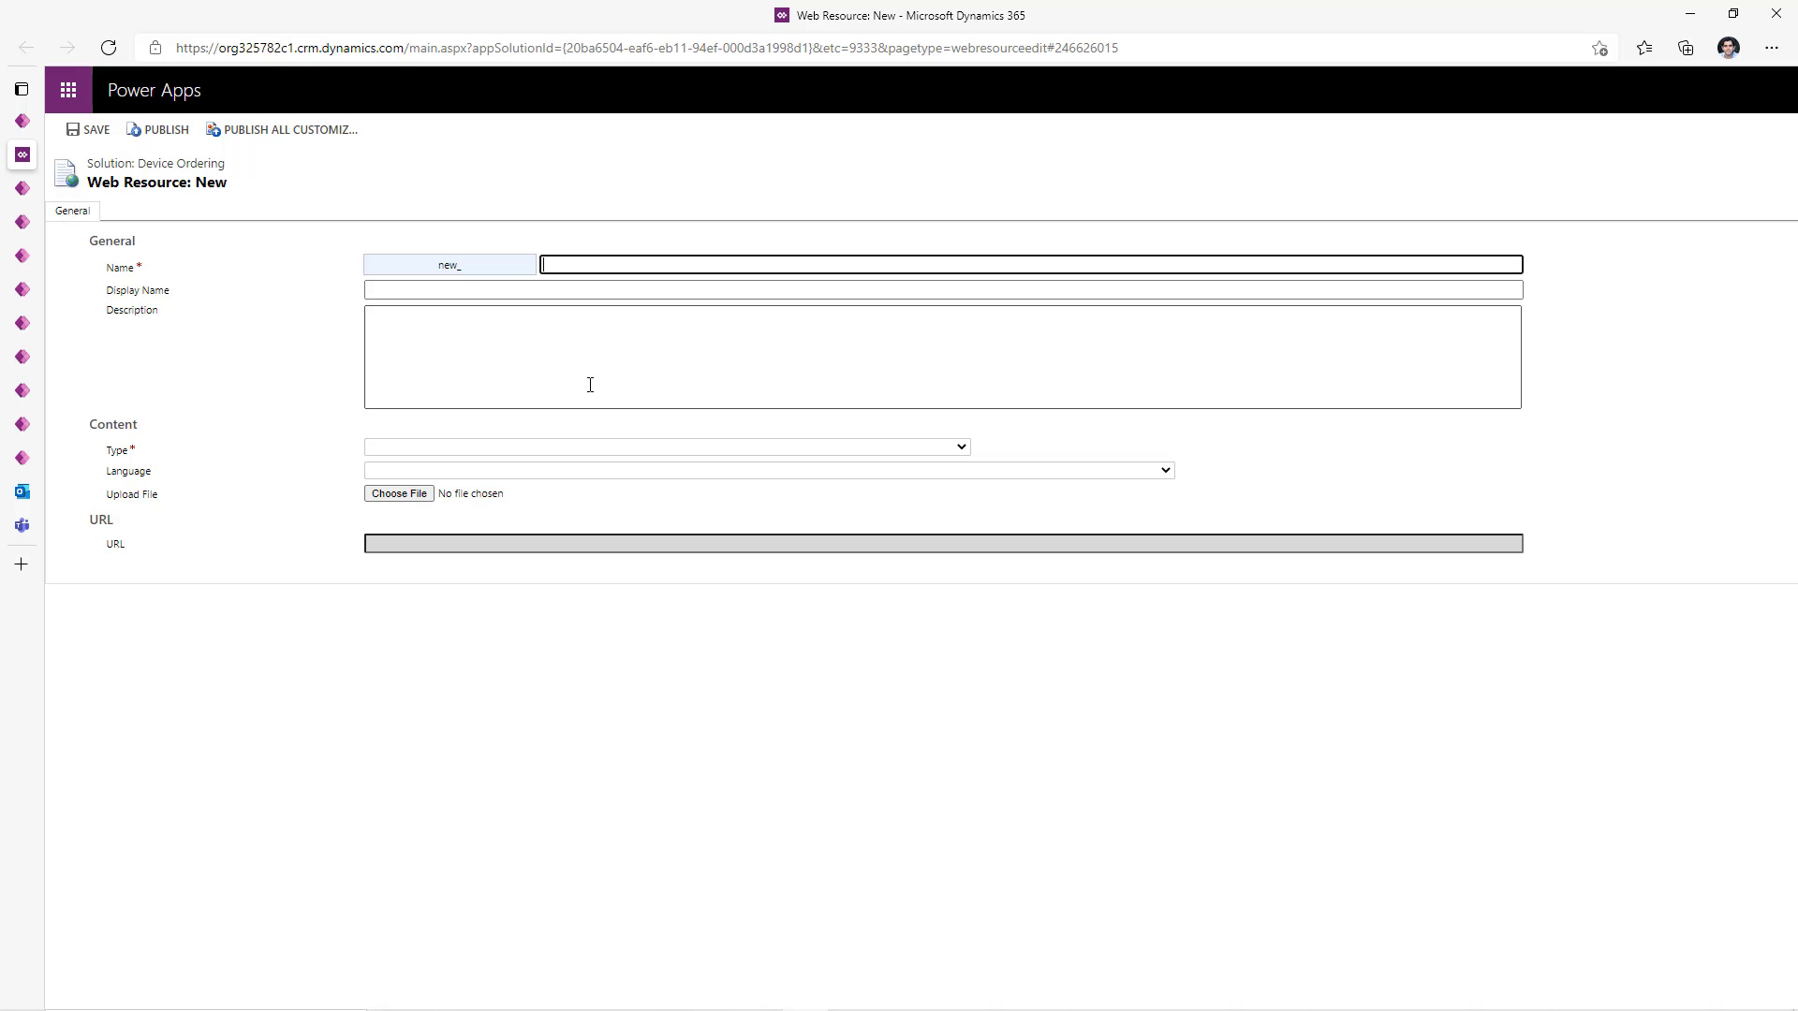
{"action": "type", "text": "scriptcode"}
{"action": "left_click", "coordinate": [502, 349]}
{"action": "left_click", "coordinate": [434, 448]}
{"action": "left_click", "coordinate": [424, 513]}
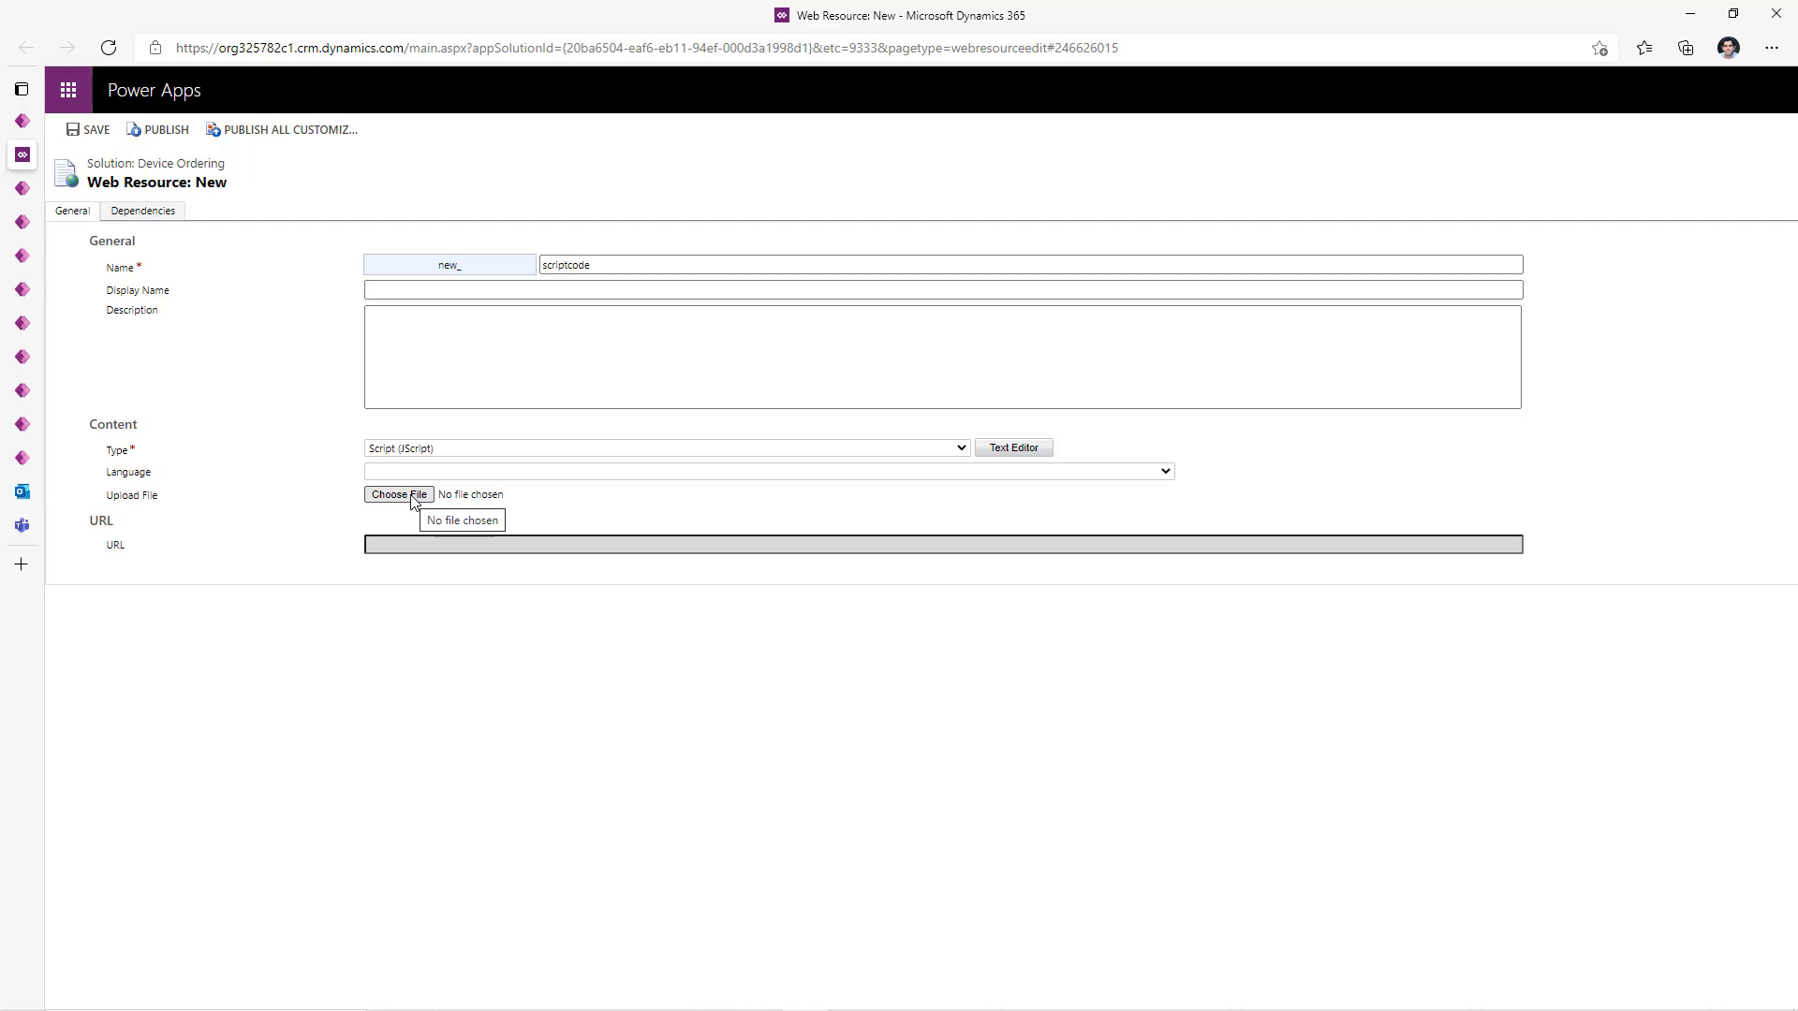
{"action": "left_click", "coordinate": [399, 494]}
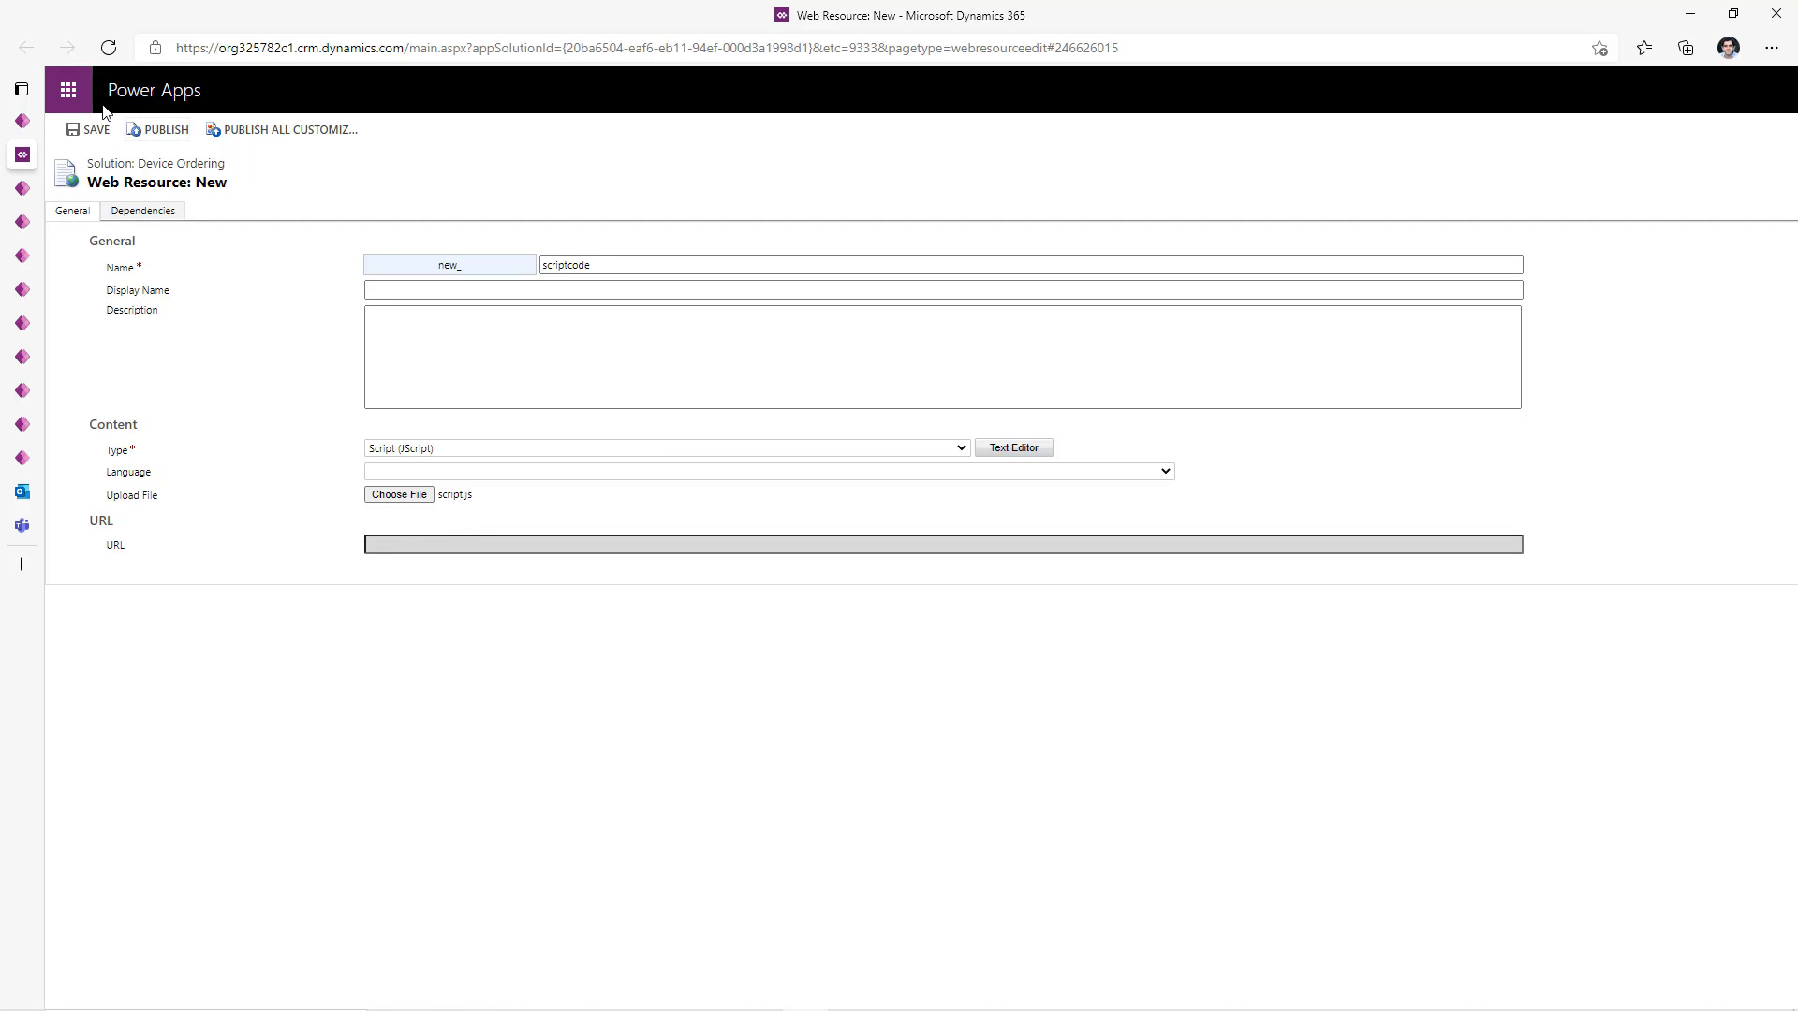
{"action": "left_click", "coordinate": [97, 133]}
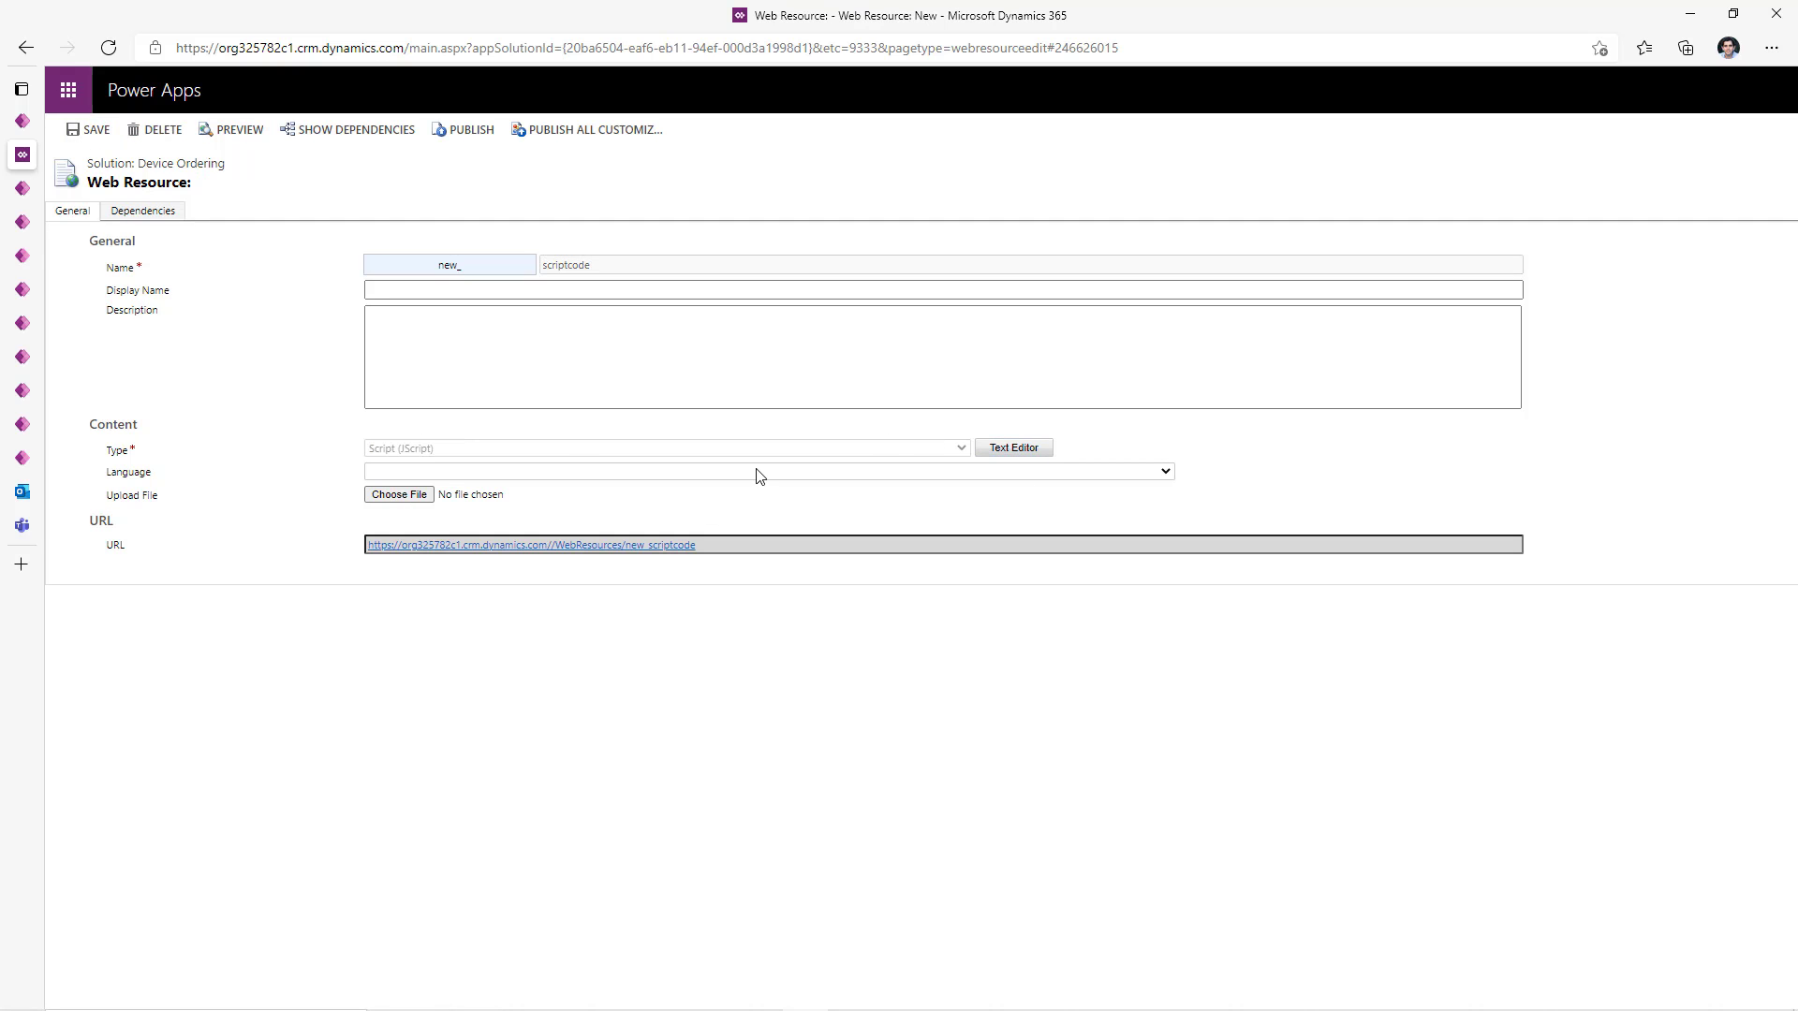
- Review the uploaded script's source and publish the new_scriptcode web resource
{"action": "left_click", "coordinate": [1014, 449]}
{"action": "scroll", "coordinate": [759, 688], "scroll_direction": "down", "scroll_amount": 2}
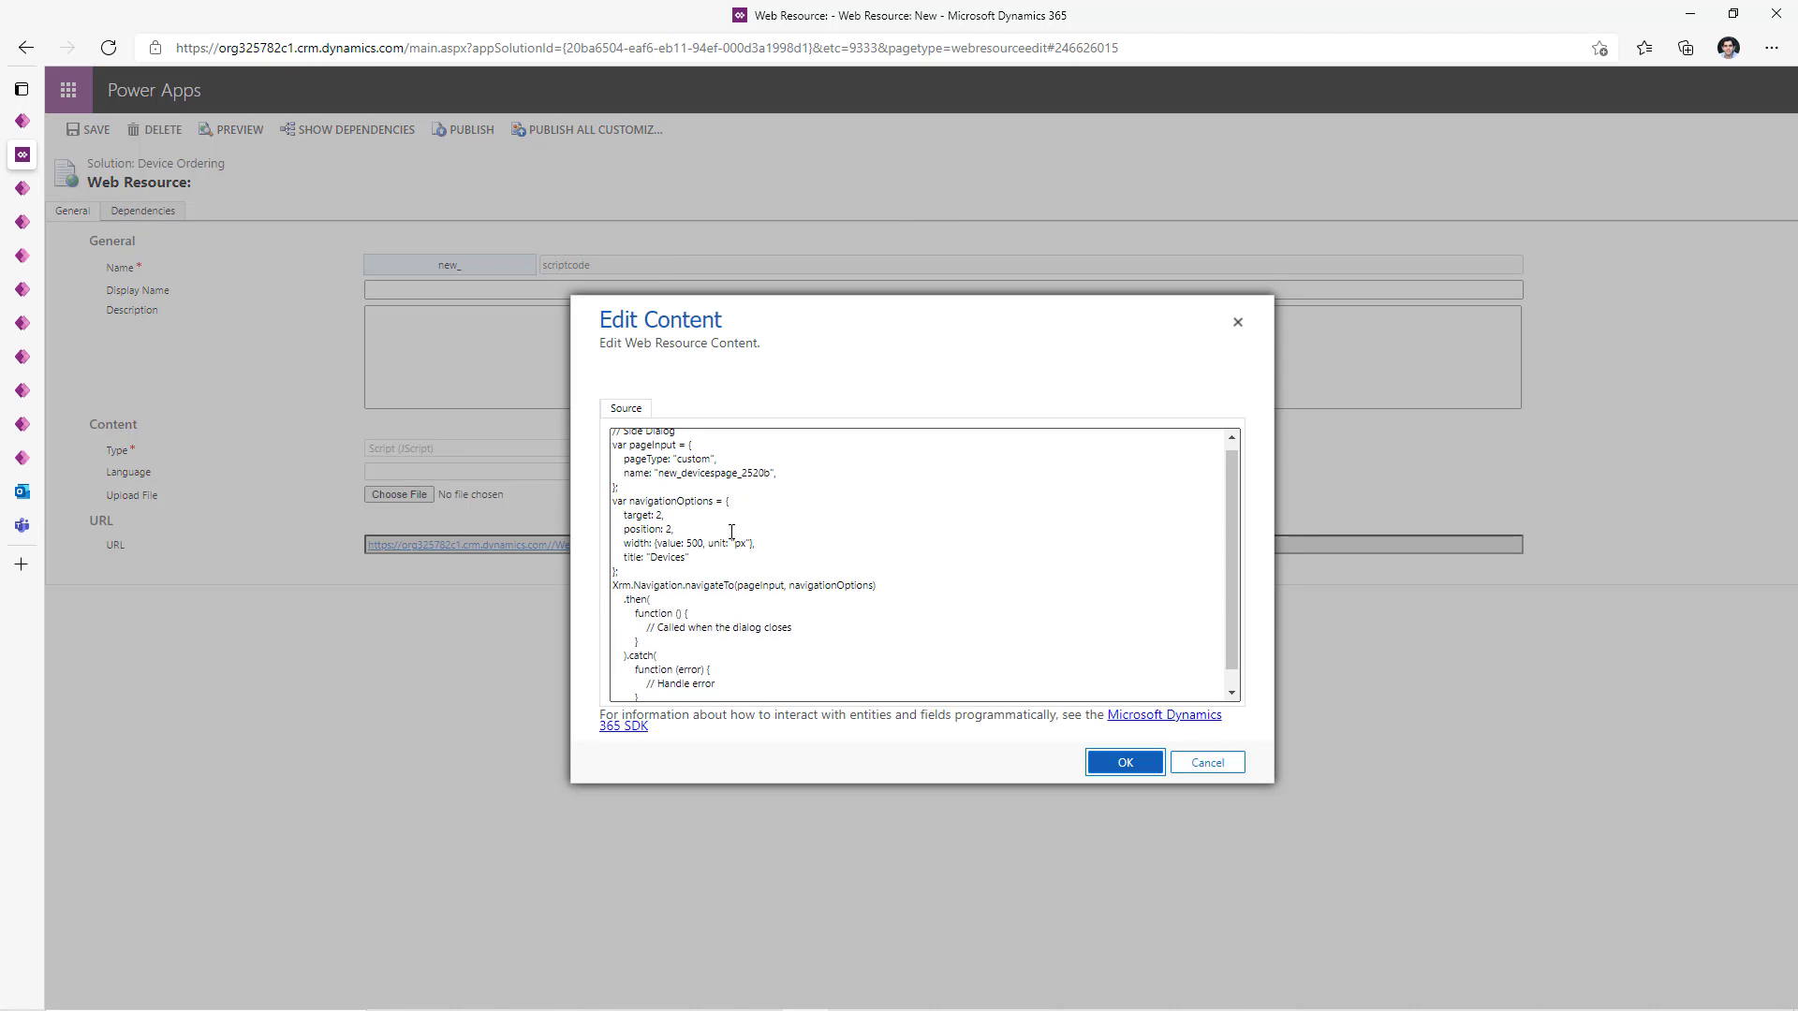
{"action": "scroll", "coordinate": [718, 570], "scroll_direction": "up", "scroll_amount": 1}
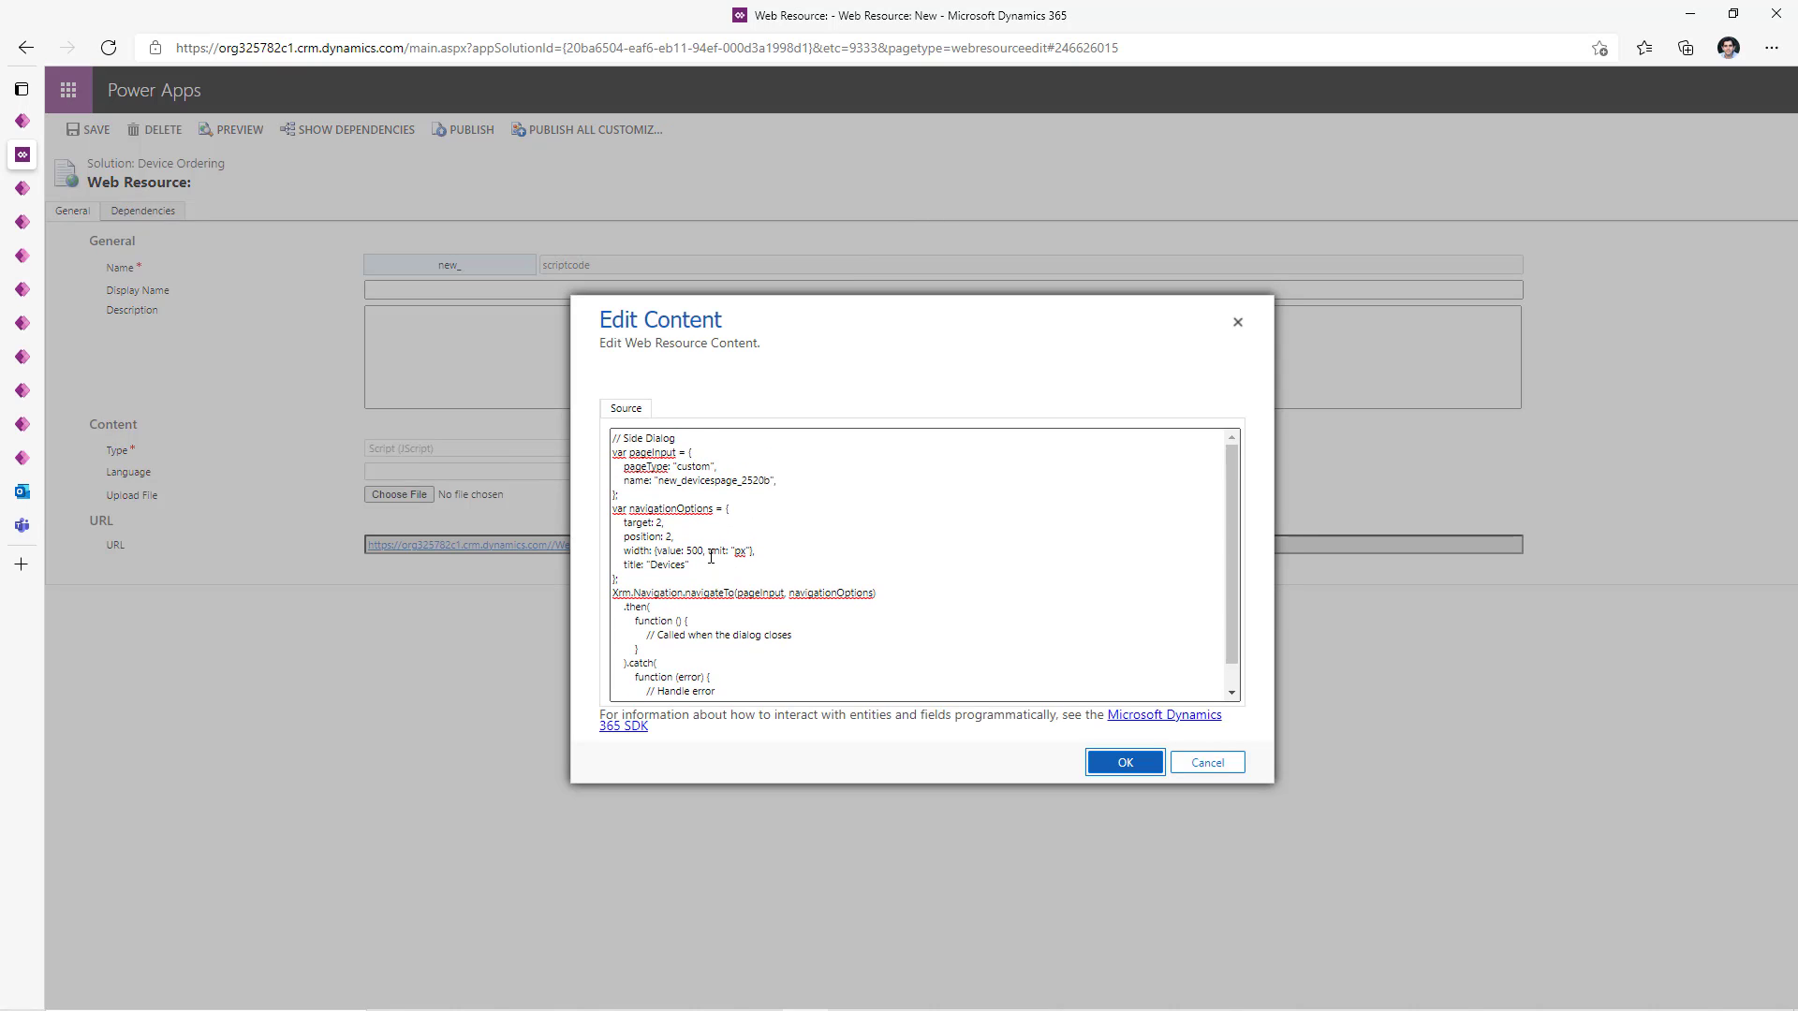
{"action": "left_click", "coordinate": [1238, 323]}
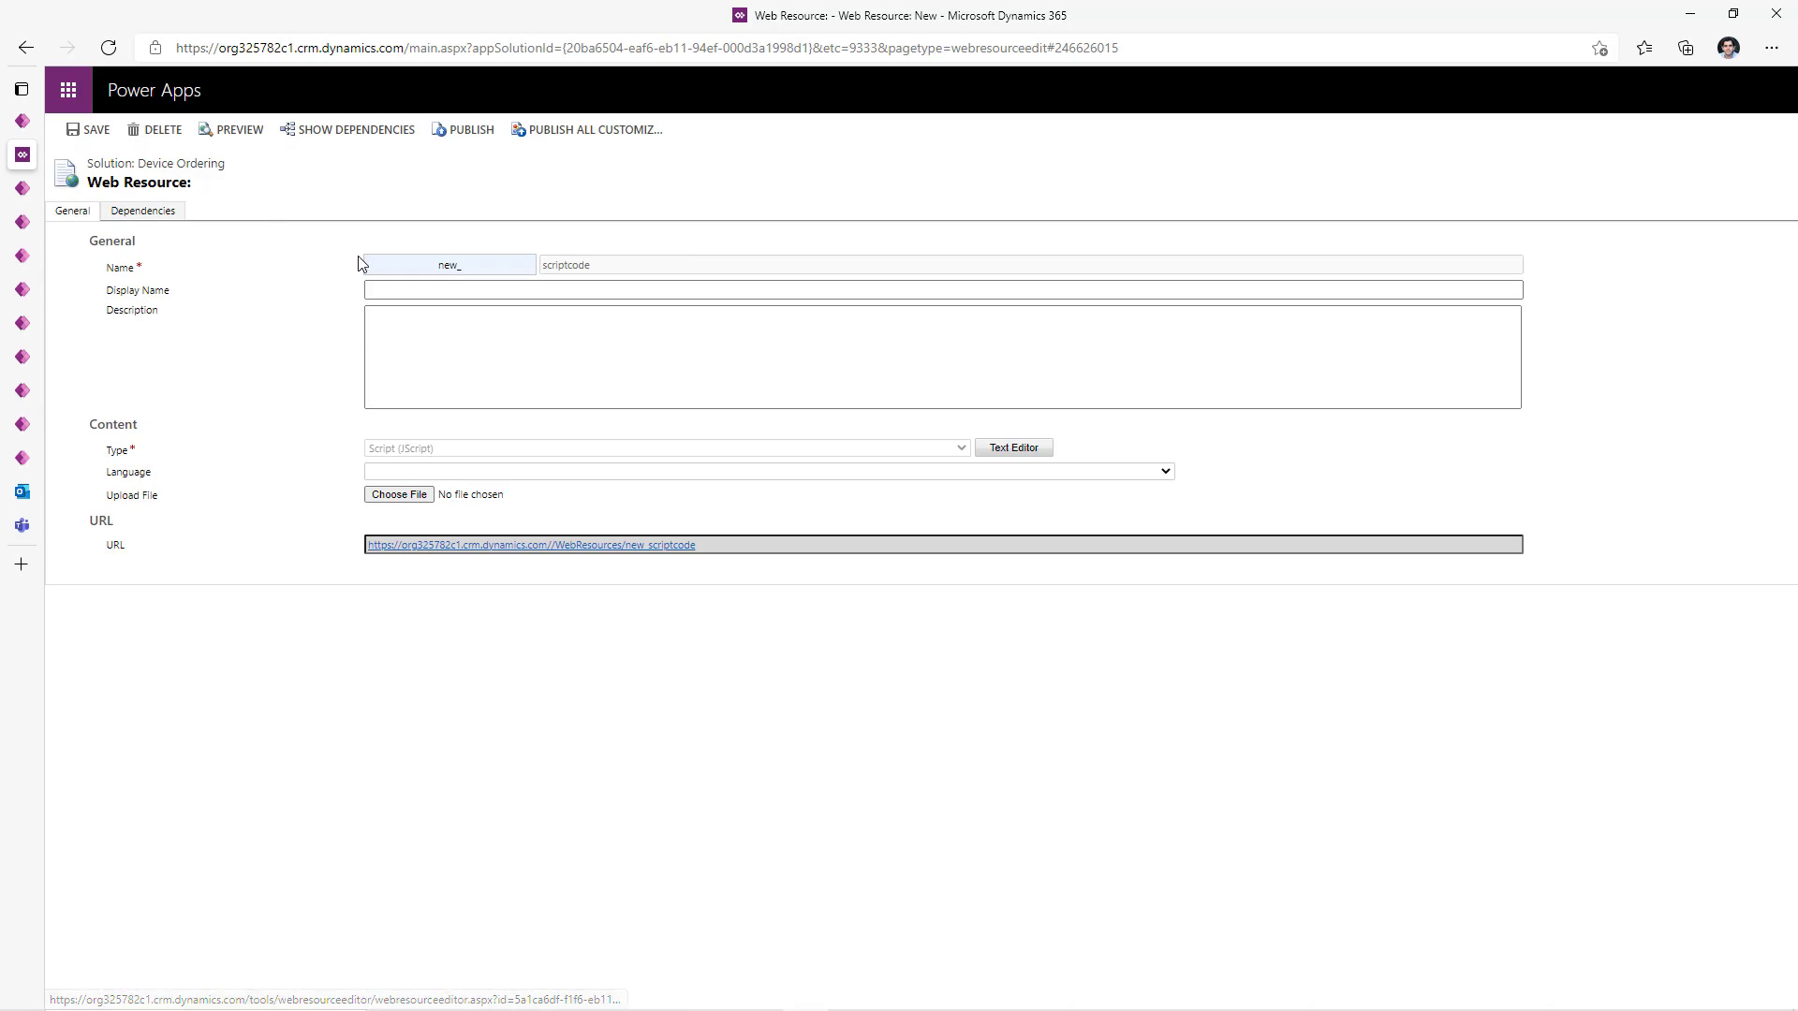
{"action": "left_click", "coordinate": [470, 134]}
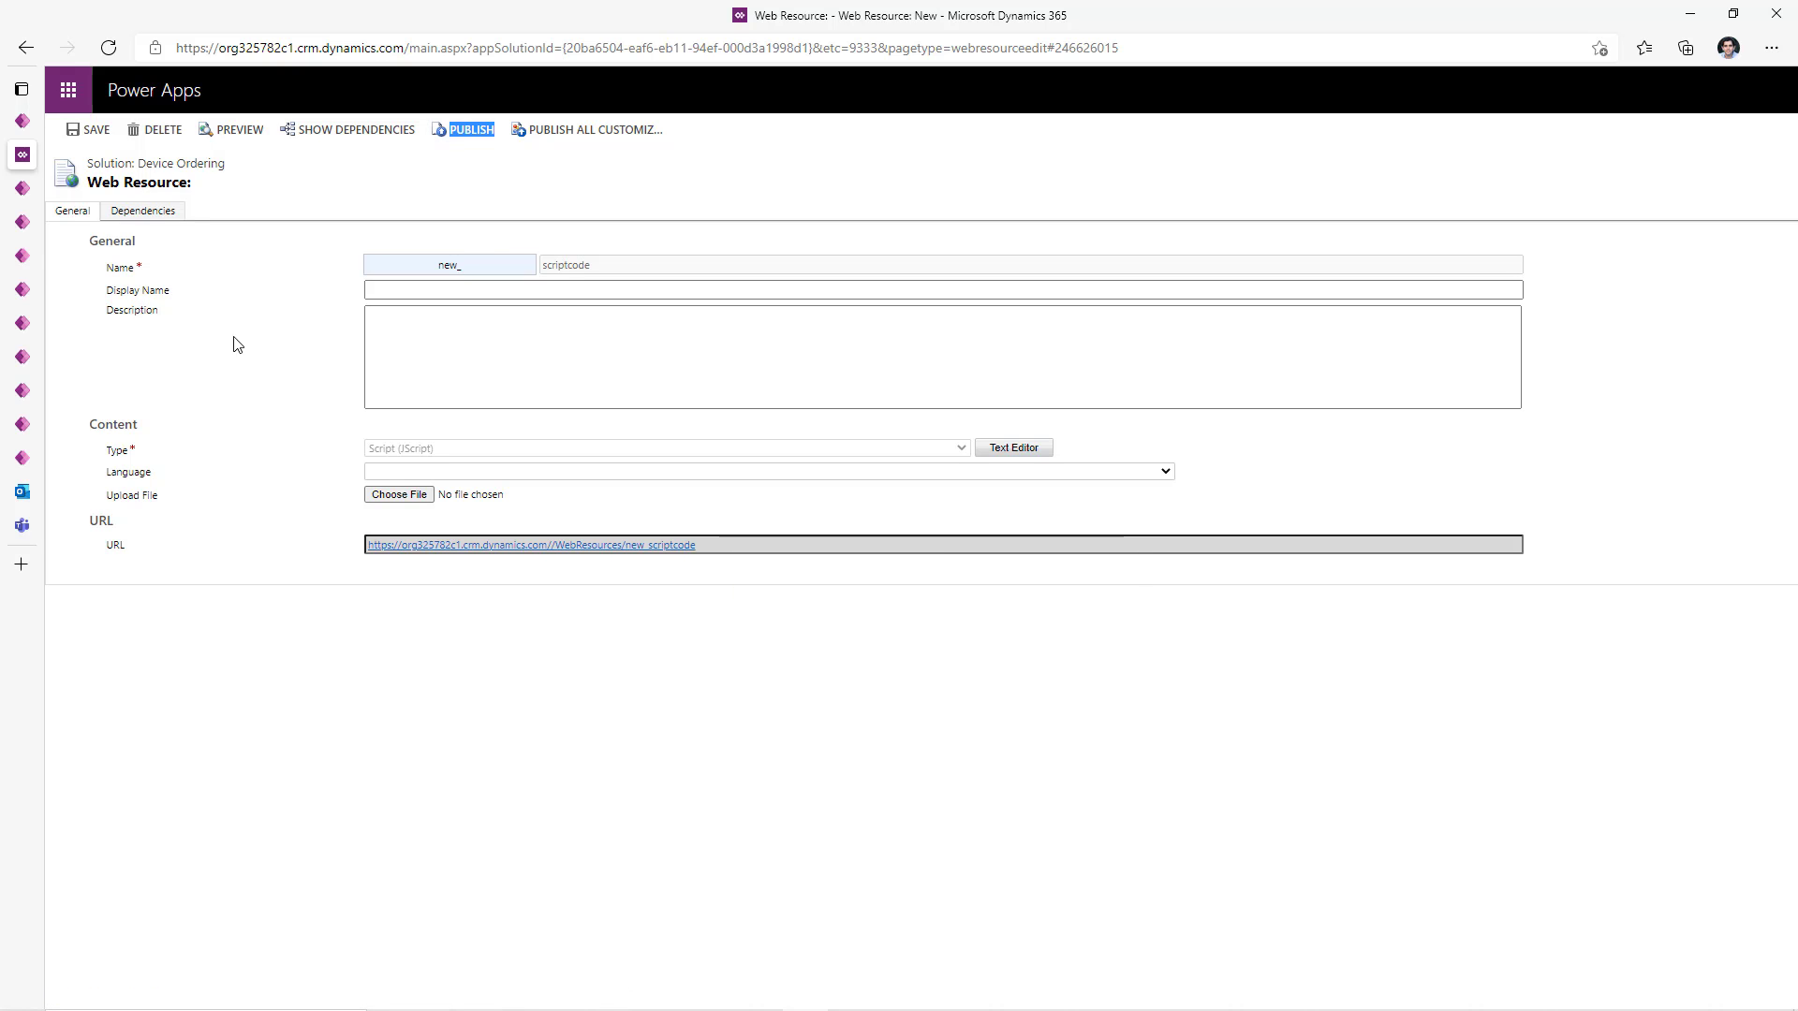
{"action": "left_click", "coordinate": [23, 222]}
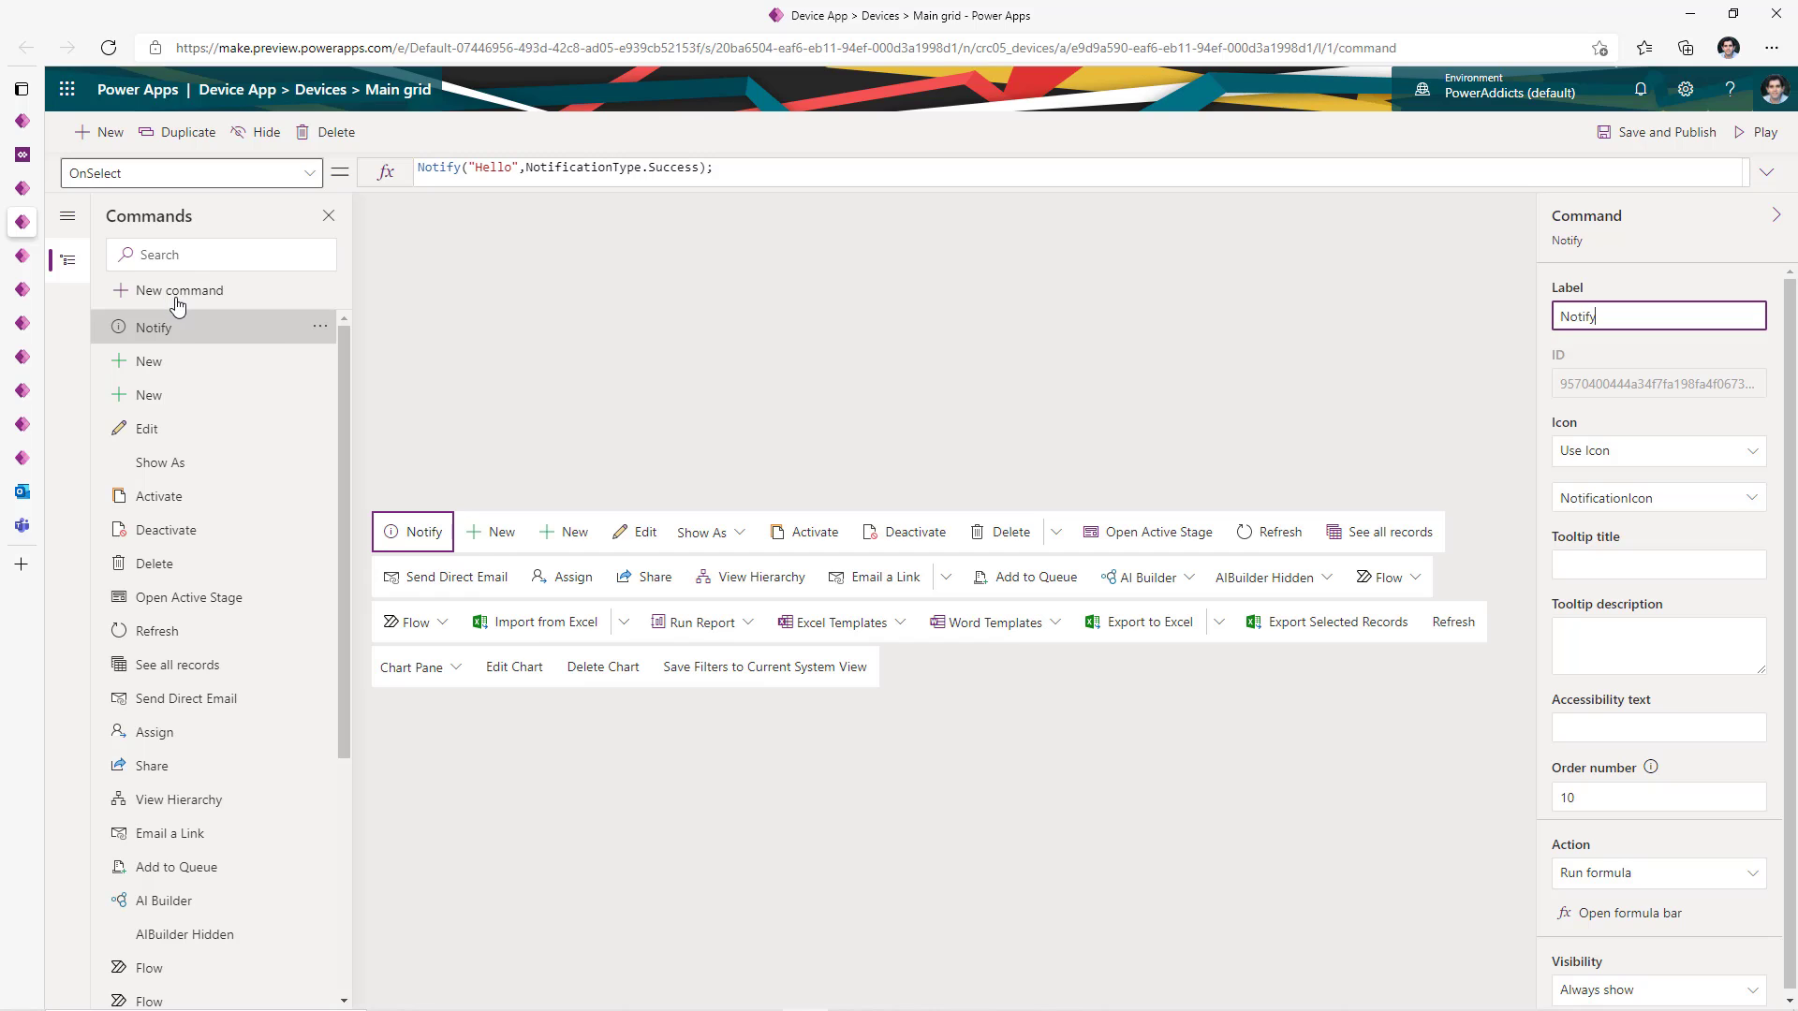
- Add a main grid command named 'Open Canvas Page' whose action is Run JavaScript
{"action": "left_click", "coordinate": [178, 292]}
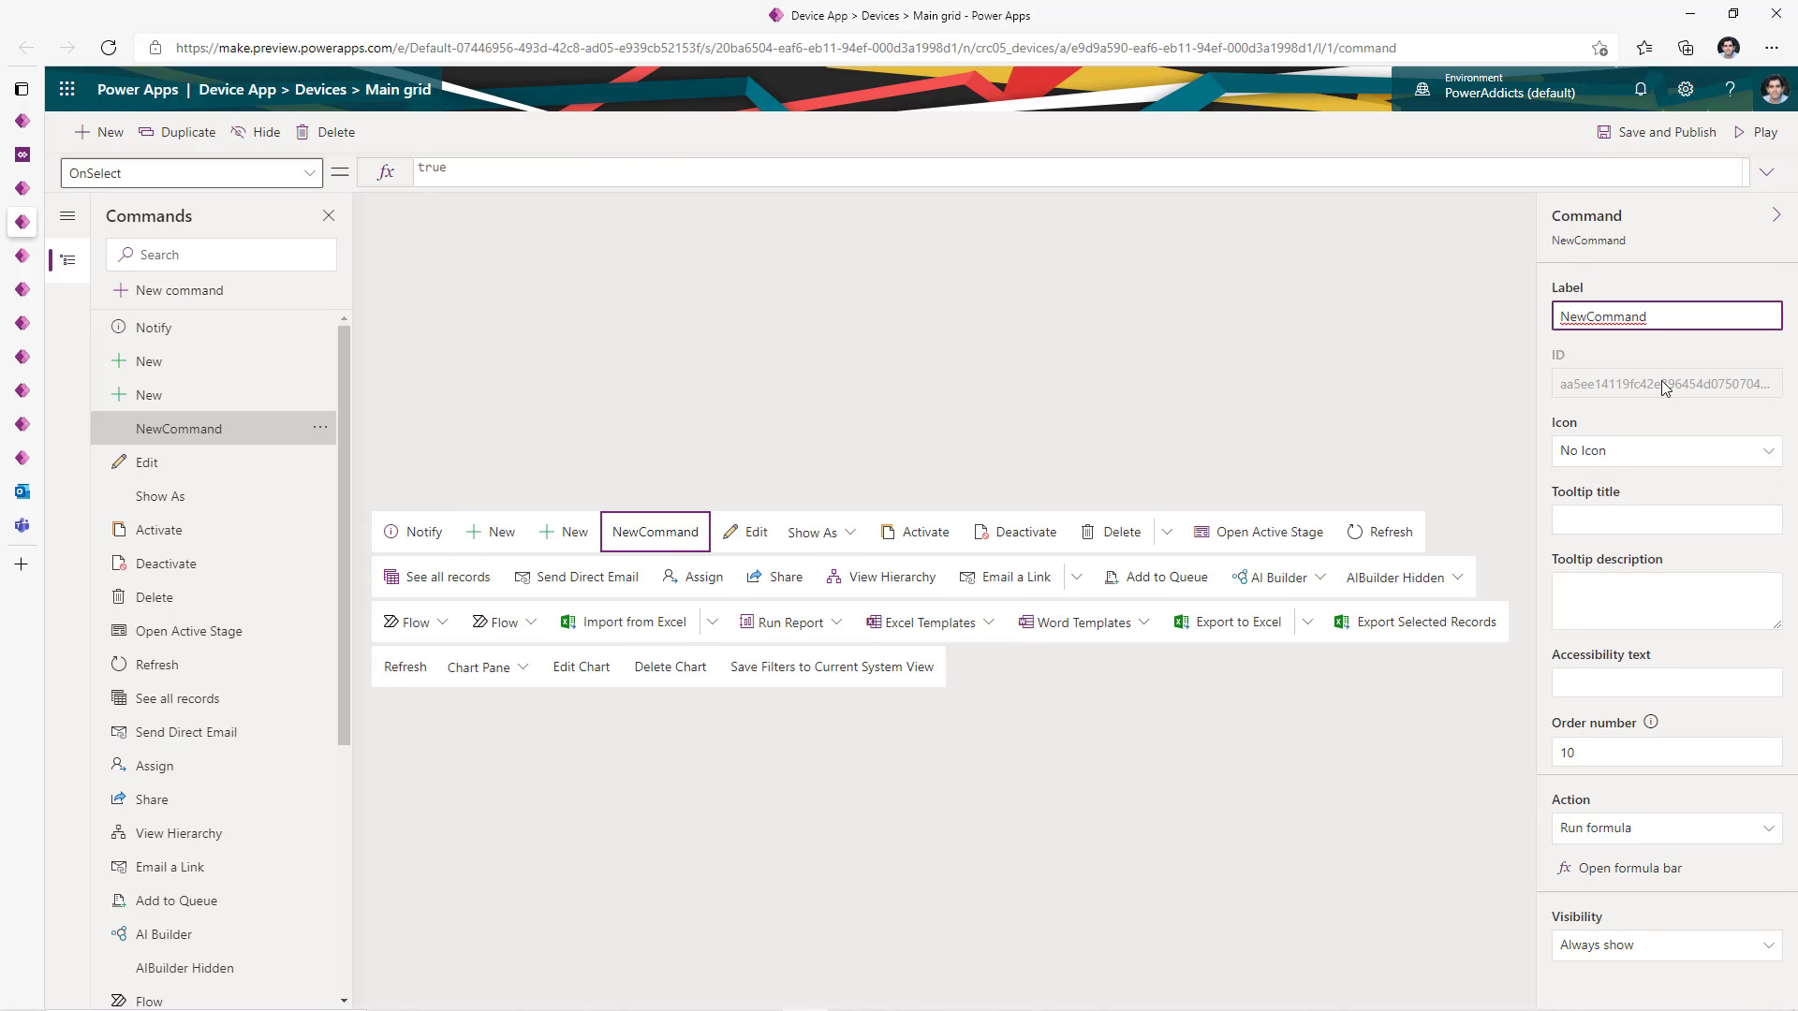
{"action": "left_click_drag", "start_coordinate": [1651, 319], "coordinate": [1492, 320]}
{"action": "type", "text": "Open Canvas Page"}
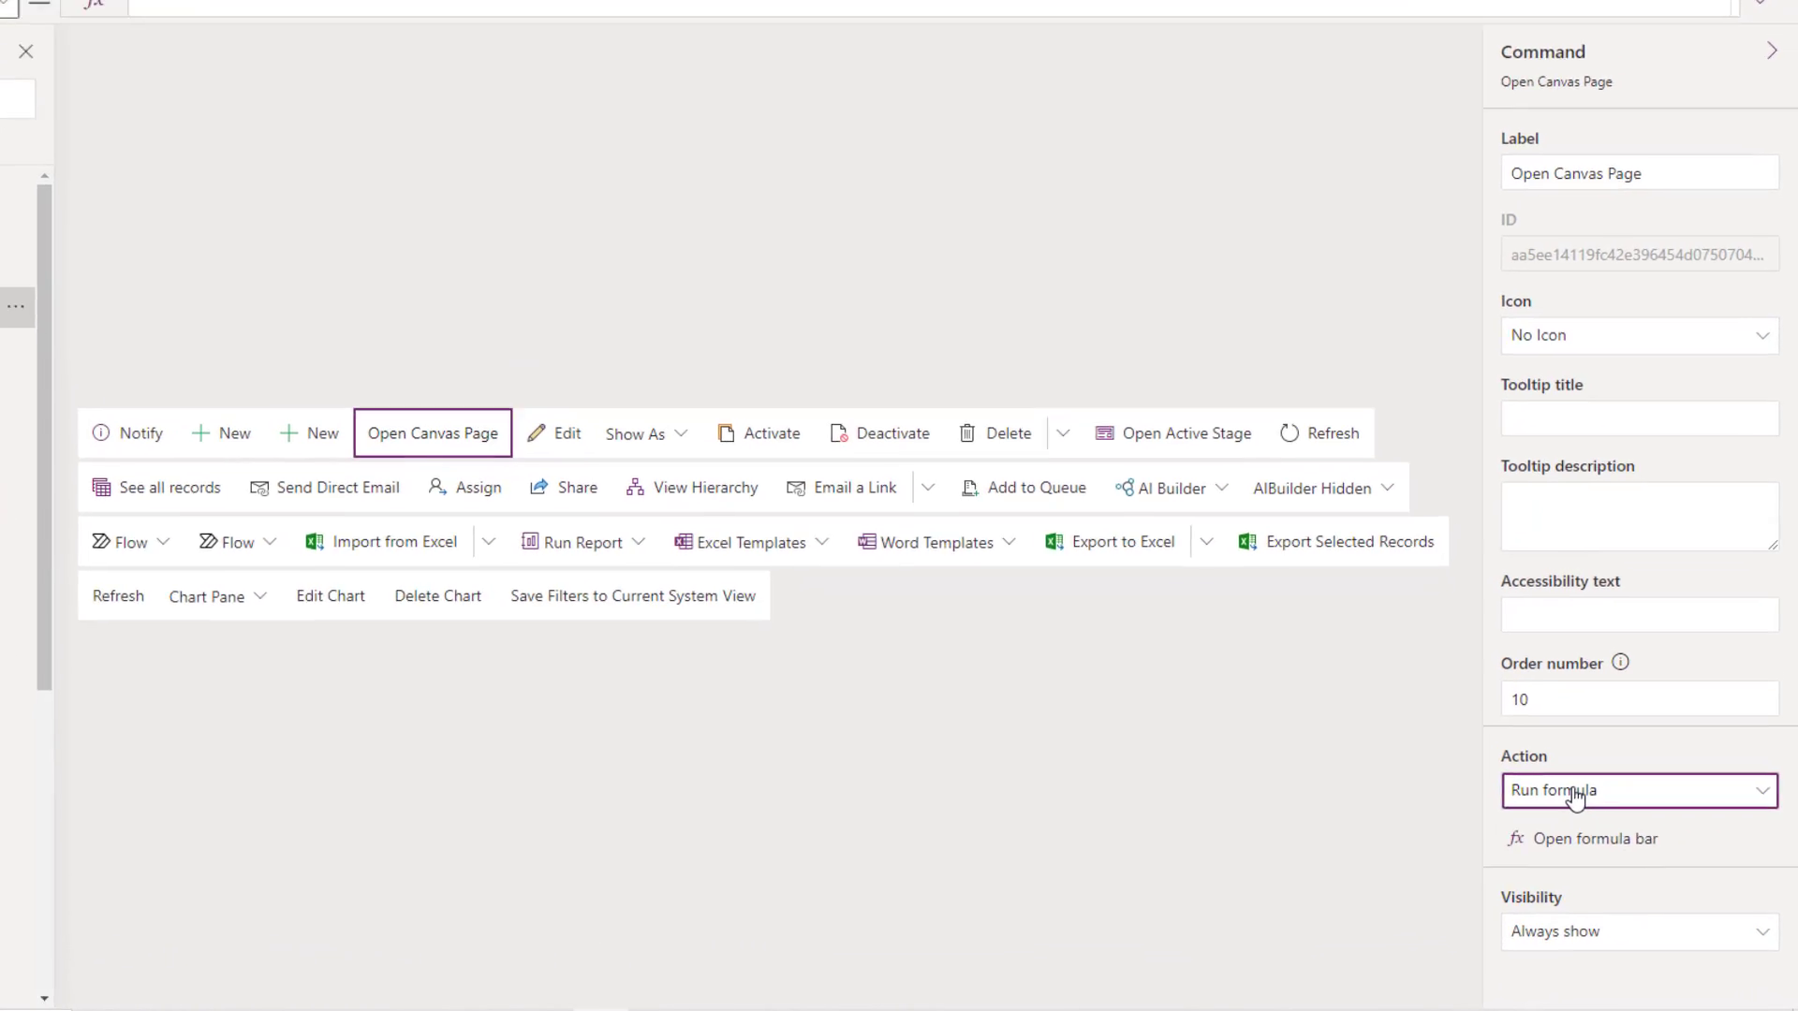
{"action": "left_click", "coordinate": [1613, 832]}
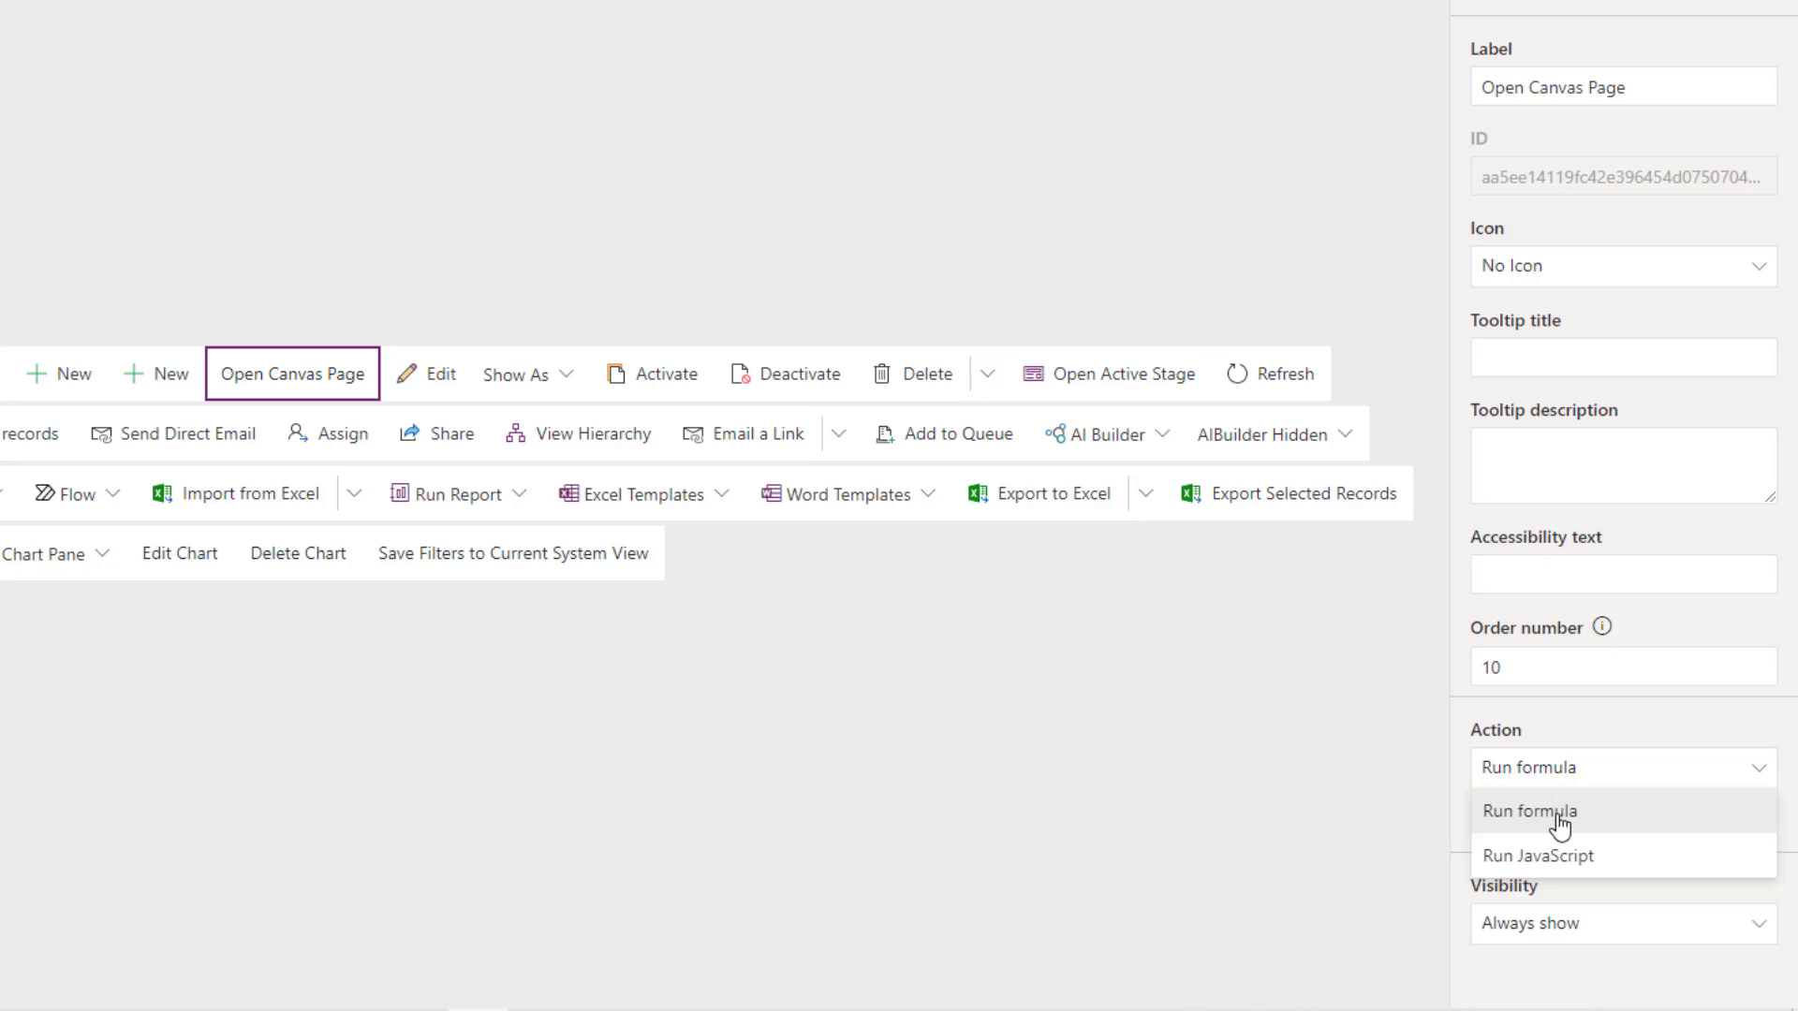
{"action": "left_click", "coordinate": [1580, 877]}
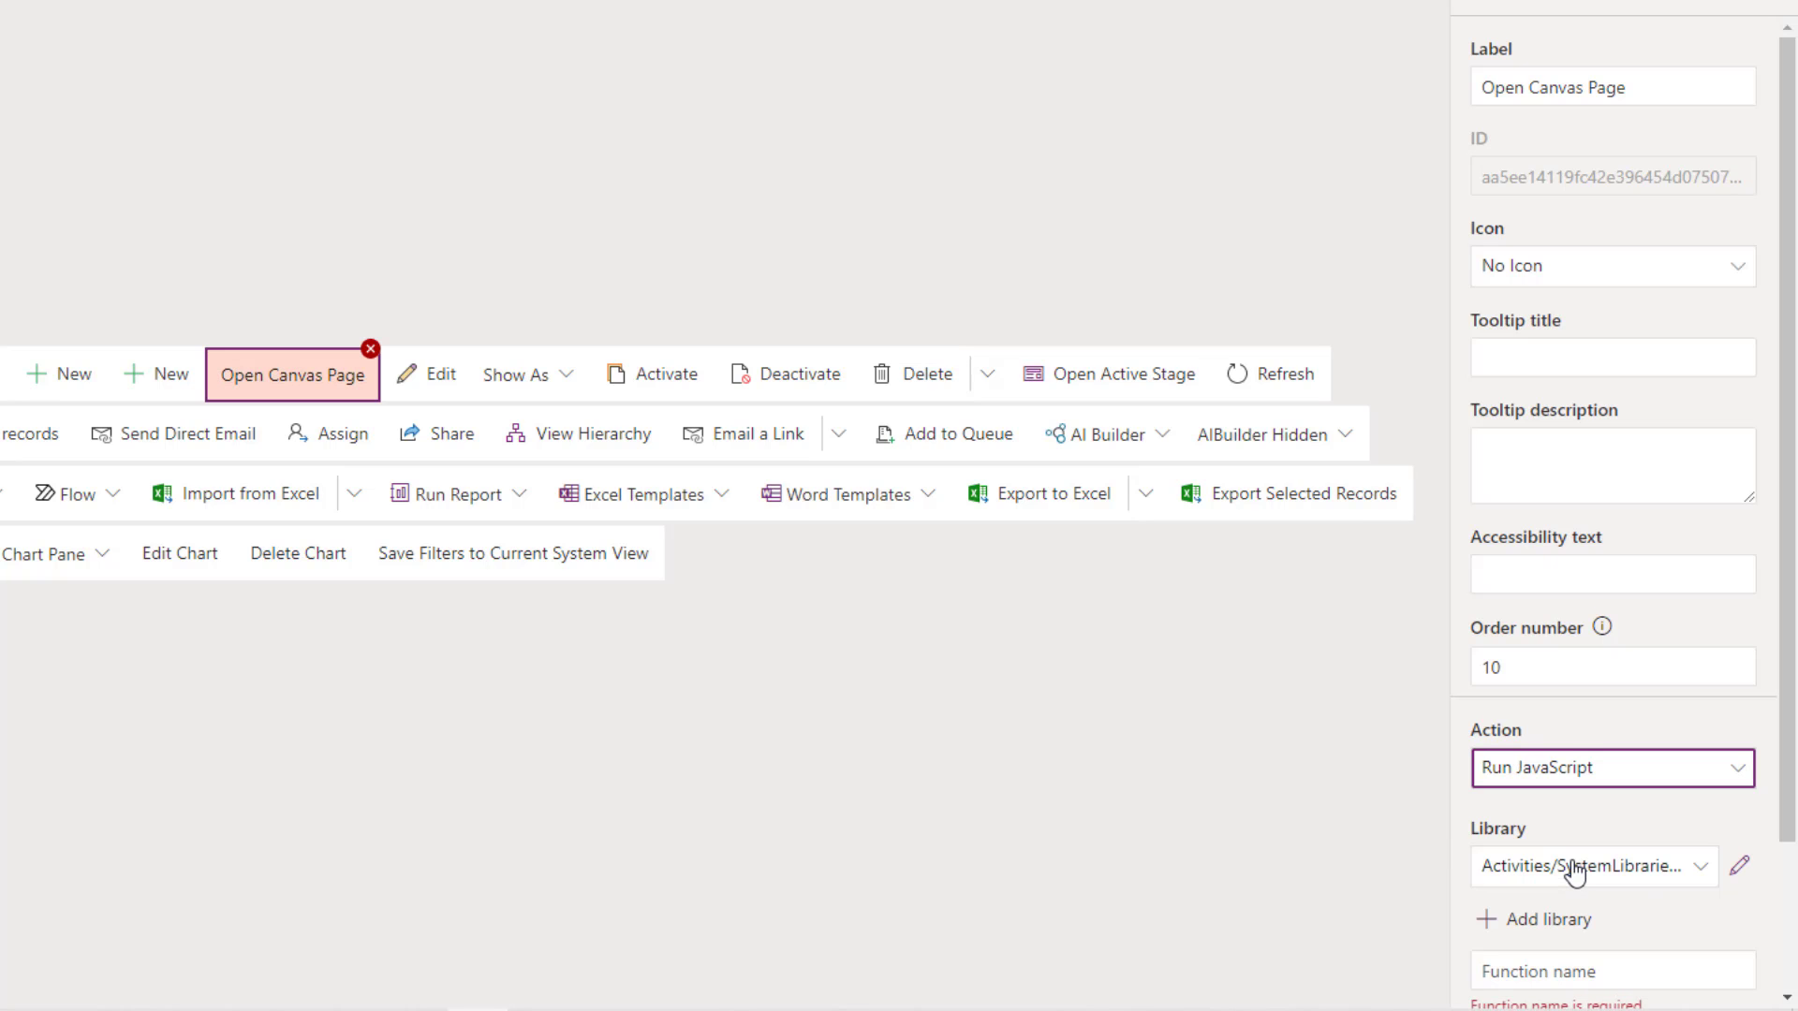
- Attach the new_scriptcode library to the Open Canvas Page command
{"action": "scroll", "coordinate": [1590, 730], "scroll_direction": "down", "scroll_amount": 2}
{"action": "left_click", "coordinate": [1596, 700]}
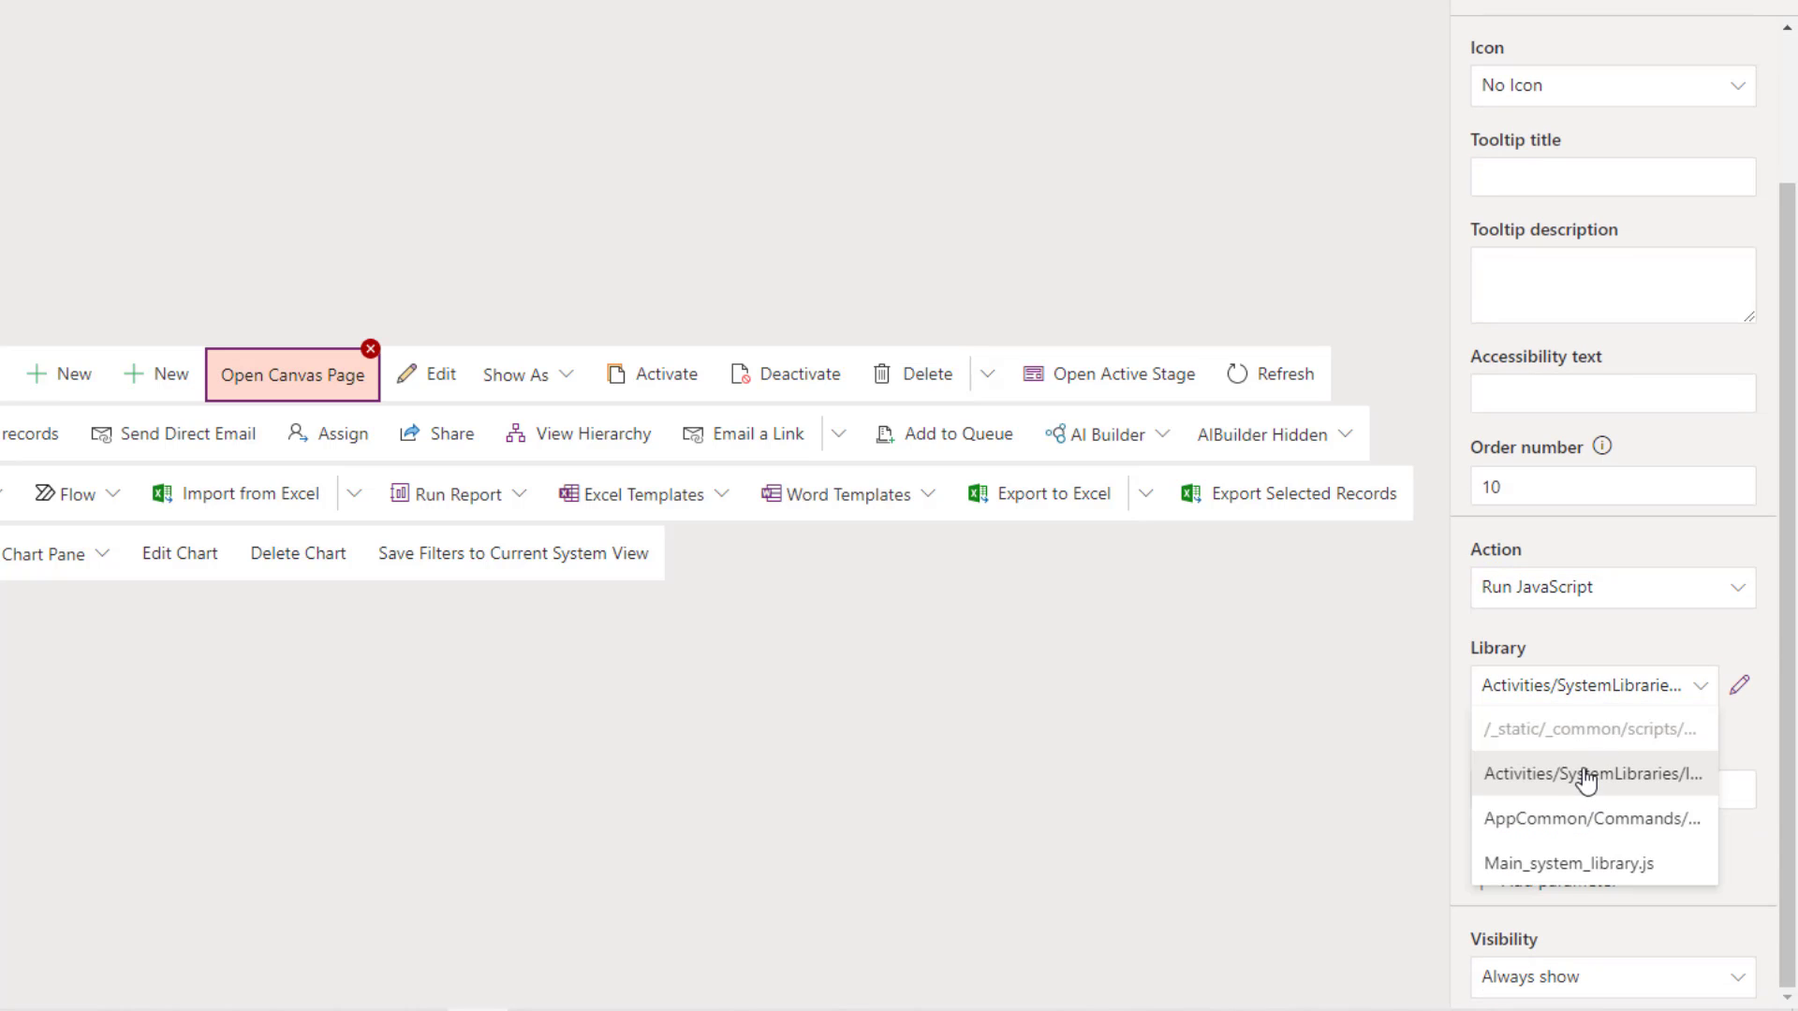
{"action": "left_click", "coordinate": [1630, 660]}
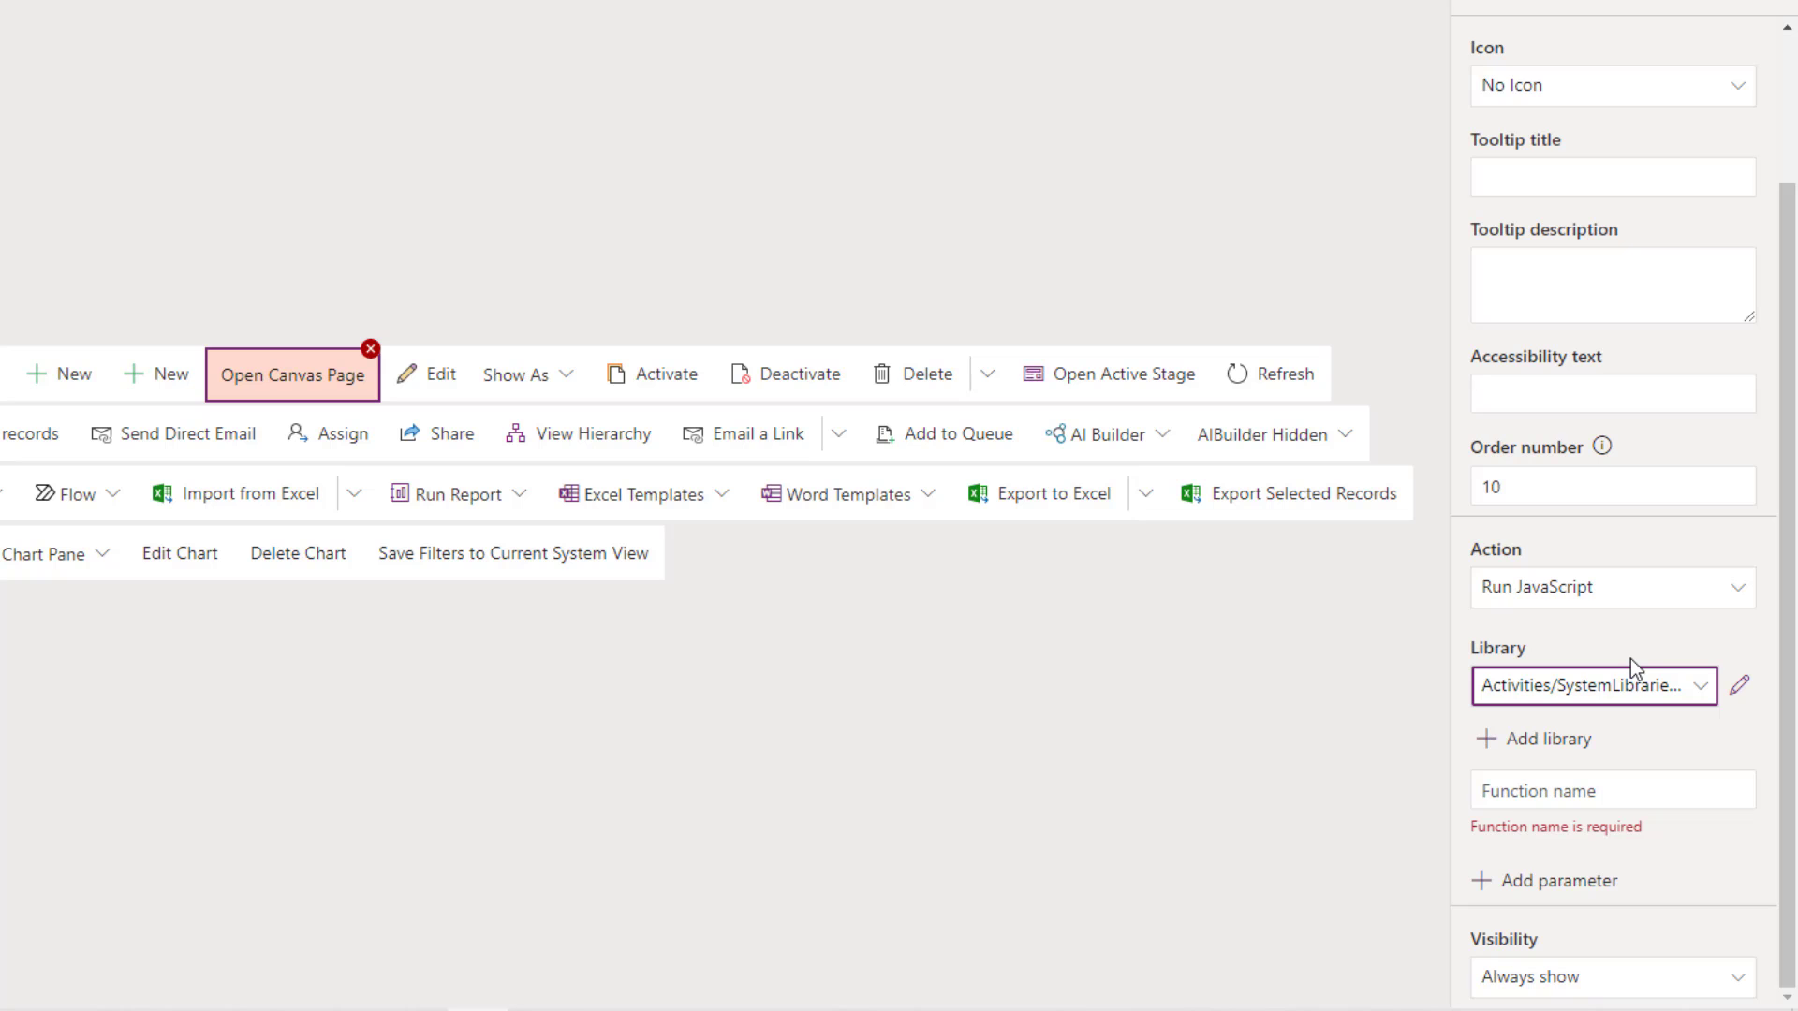
{"action": "left_click", "coordinate": [1547, 740]}
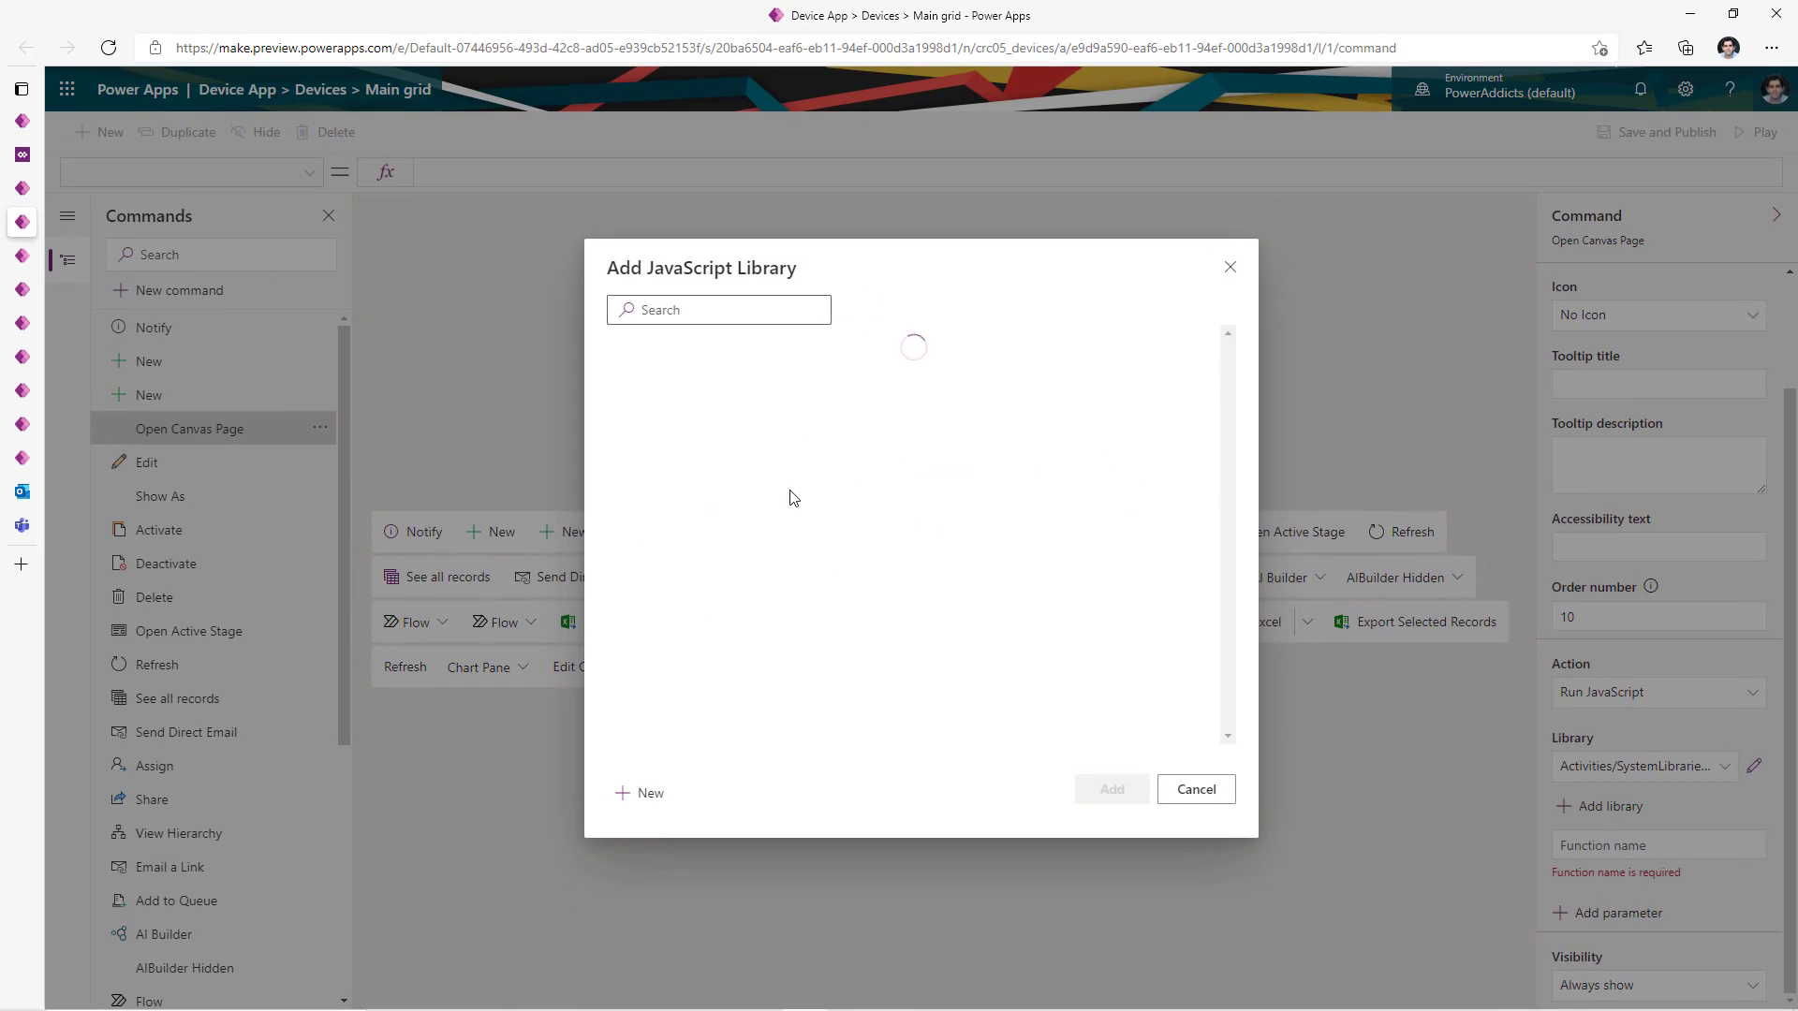
{"action": "left_click", "coordinate": [636, 390]}
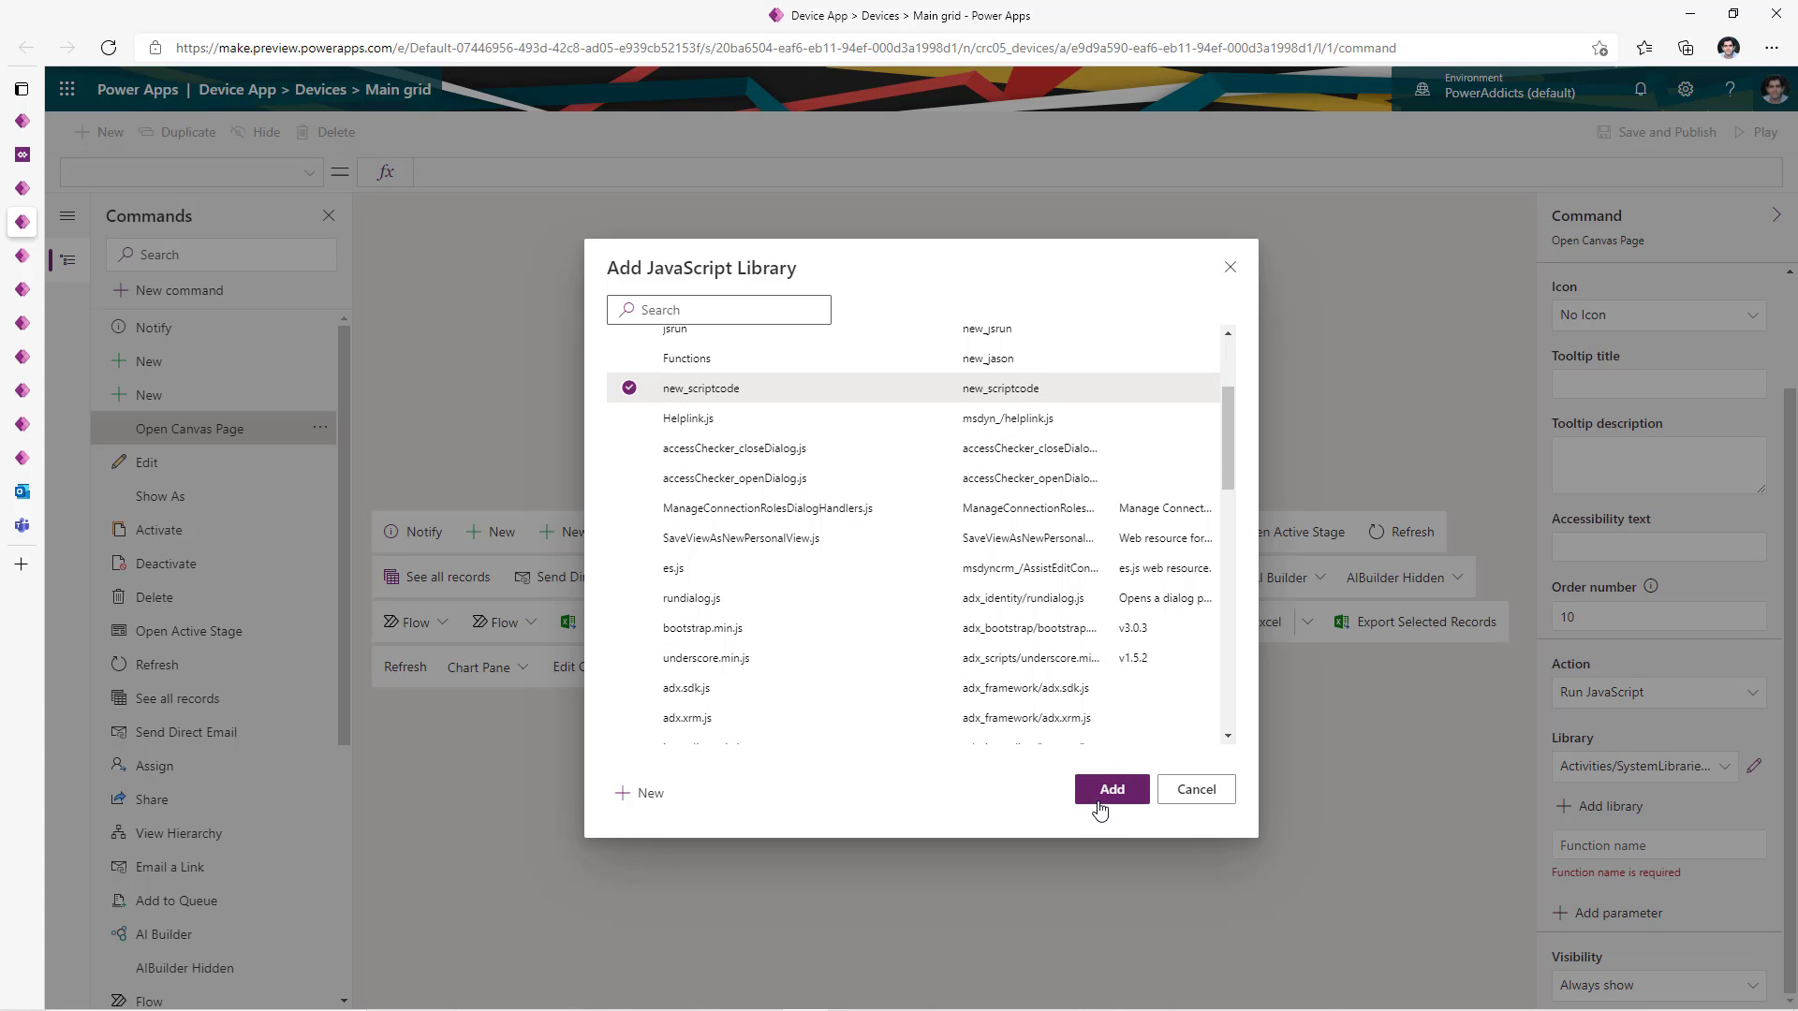
{"action": "left_click", "coordinate": [1111, 790]}
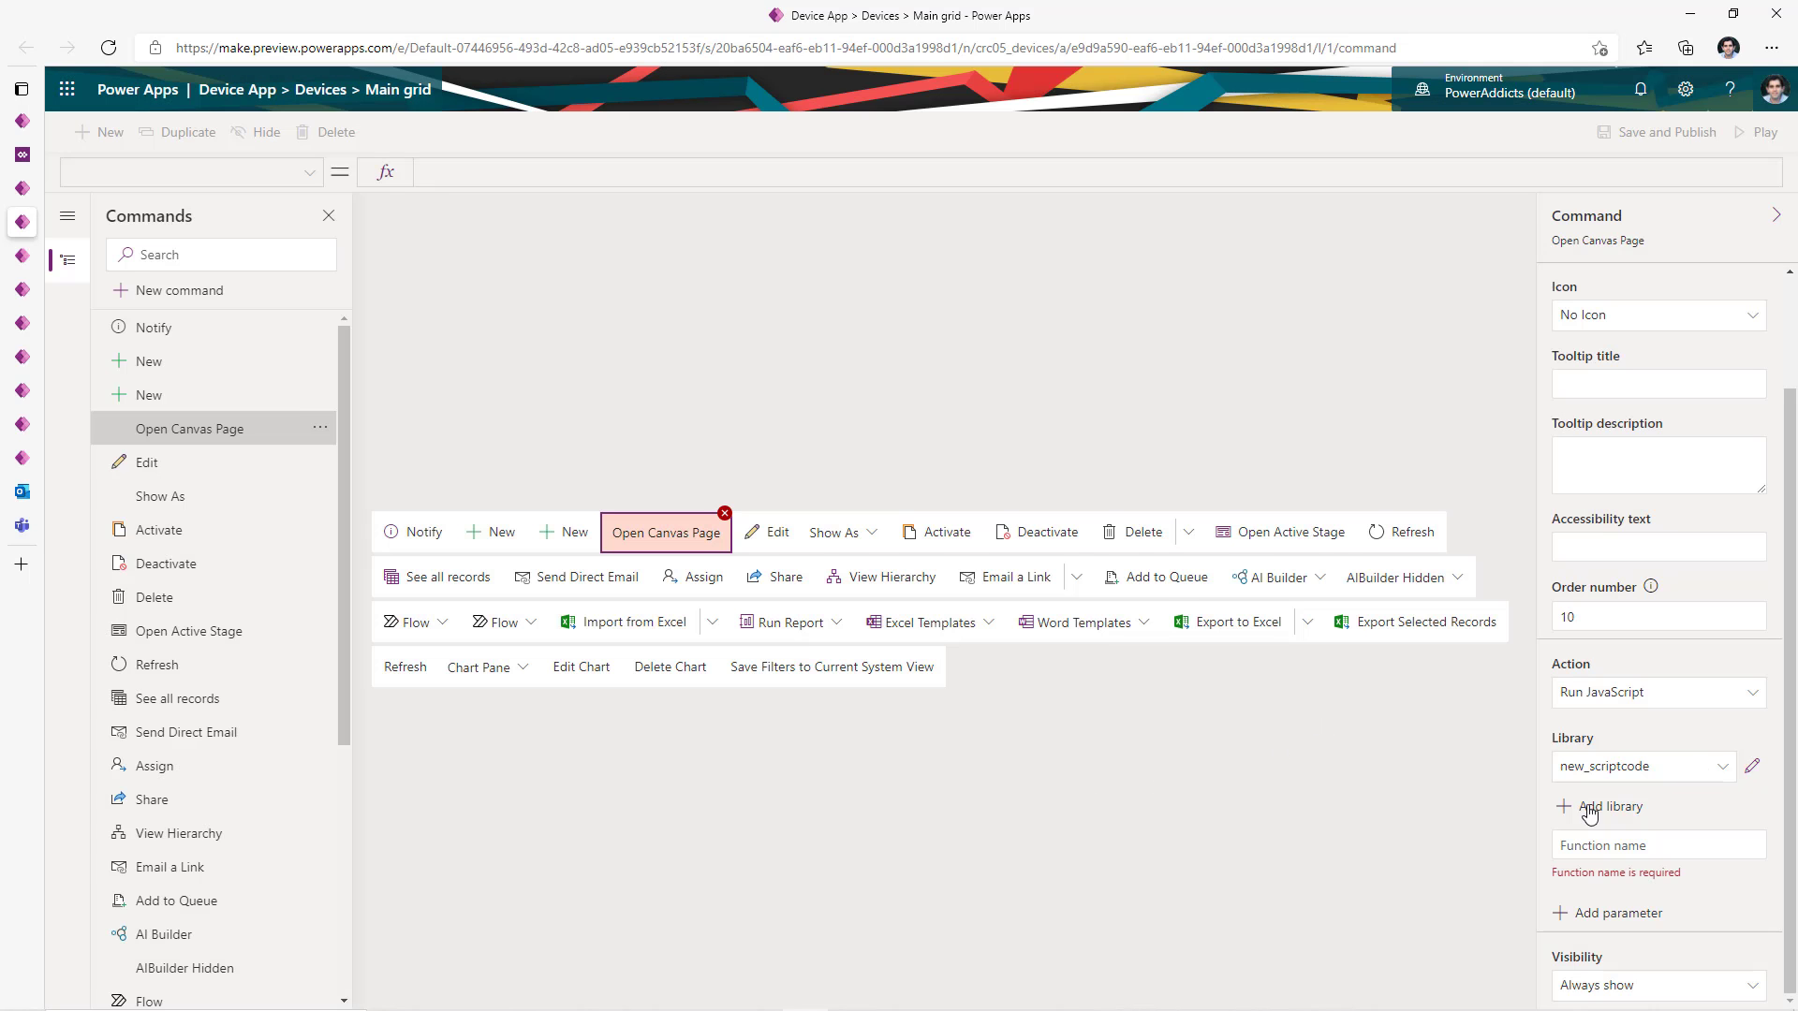
{"action": "left_click", "coordinate": [1607, 849]}
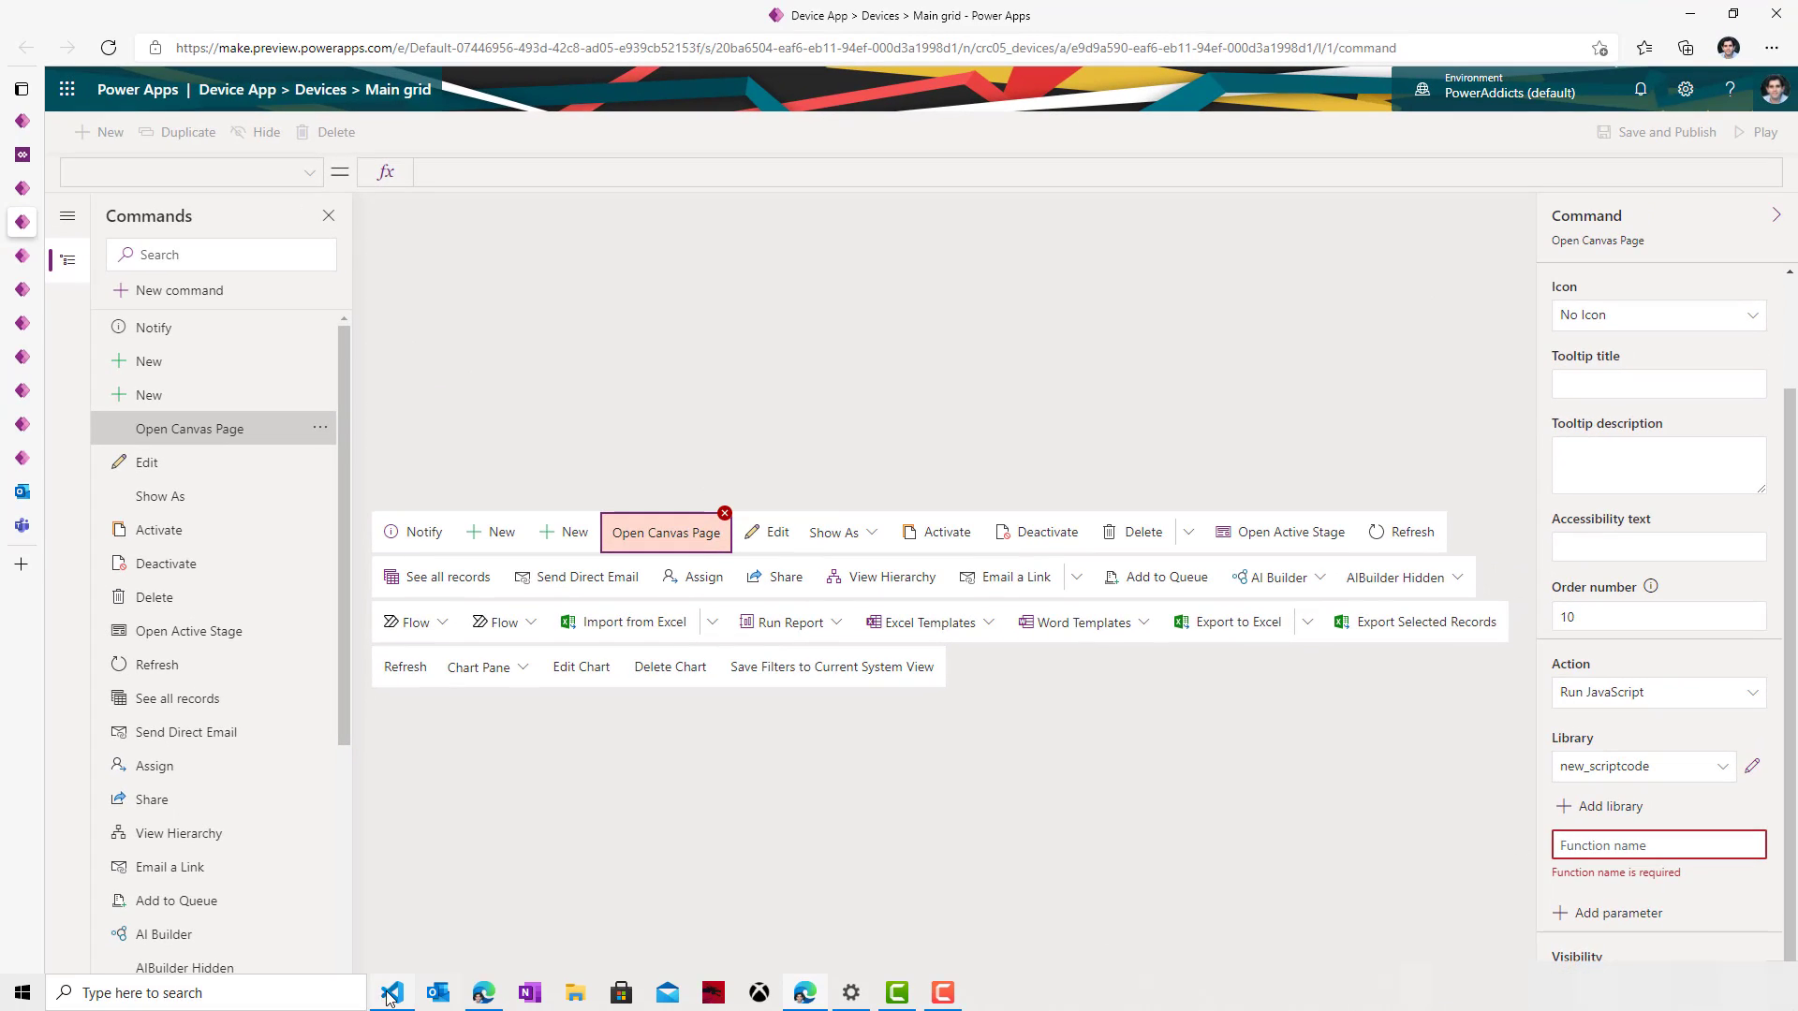
{"action": "left_click", "coordinate": [389, 996]}
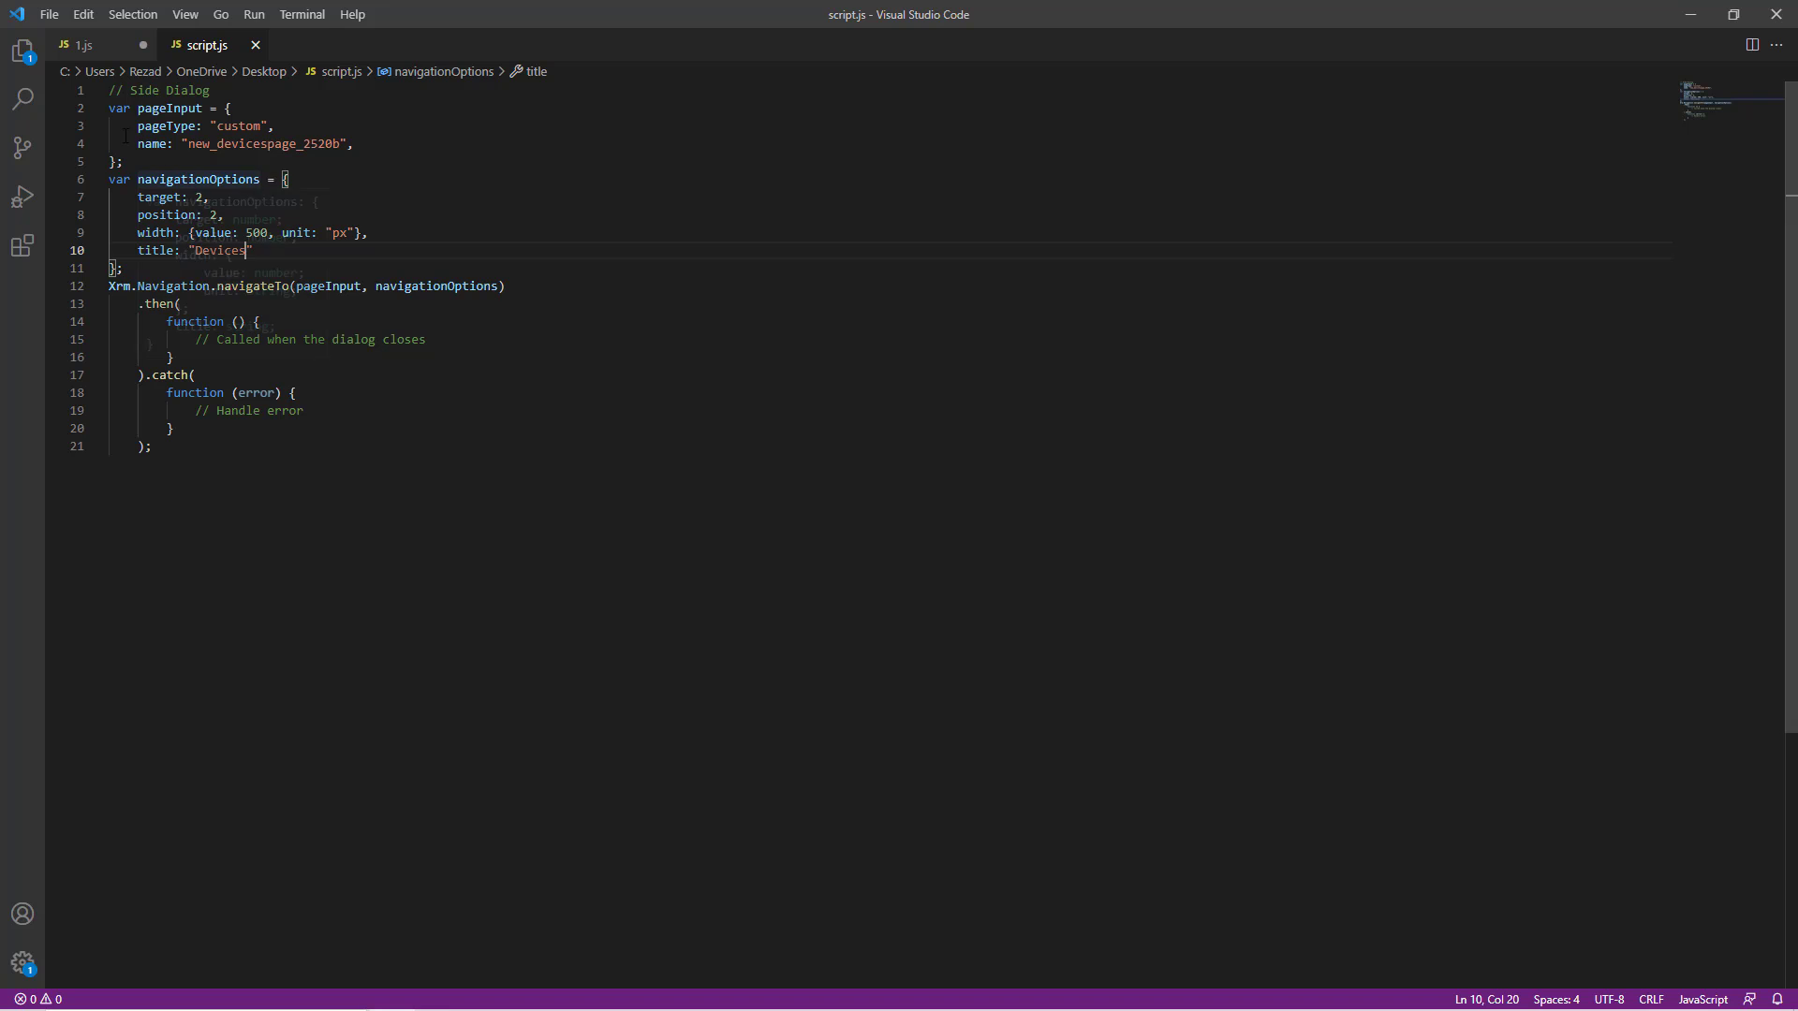
- Wrap the side-dialog code in function openCanvasDialog() { ... } and select the whole script
{"action": "left_click", "coordinate": [113, 92]}
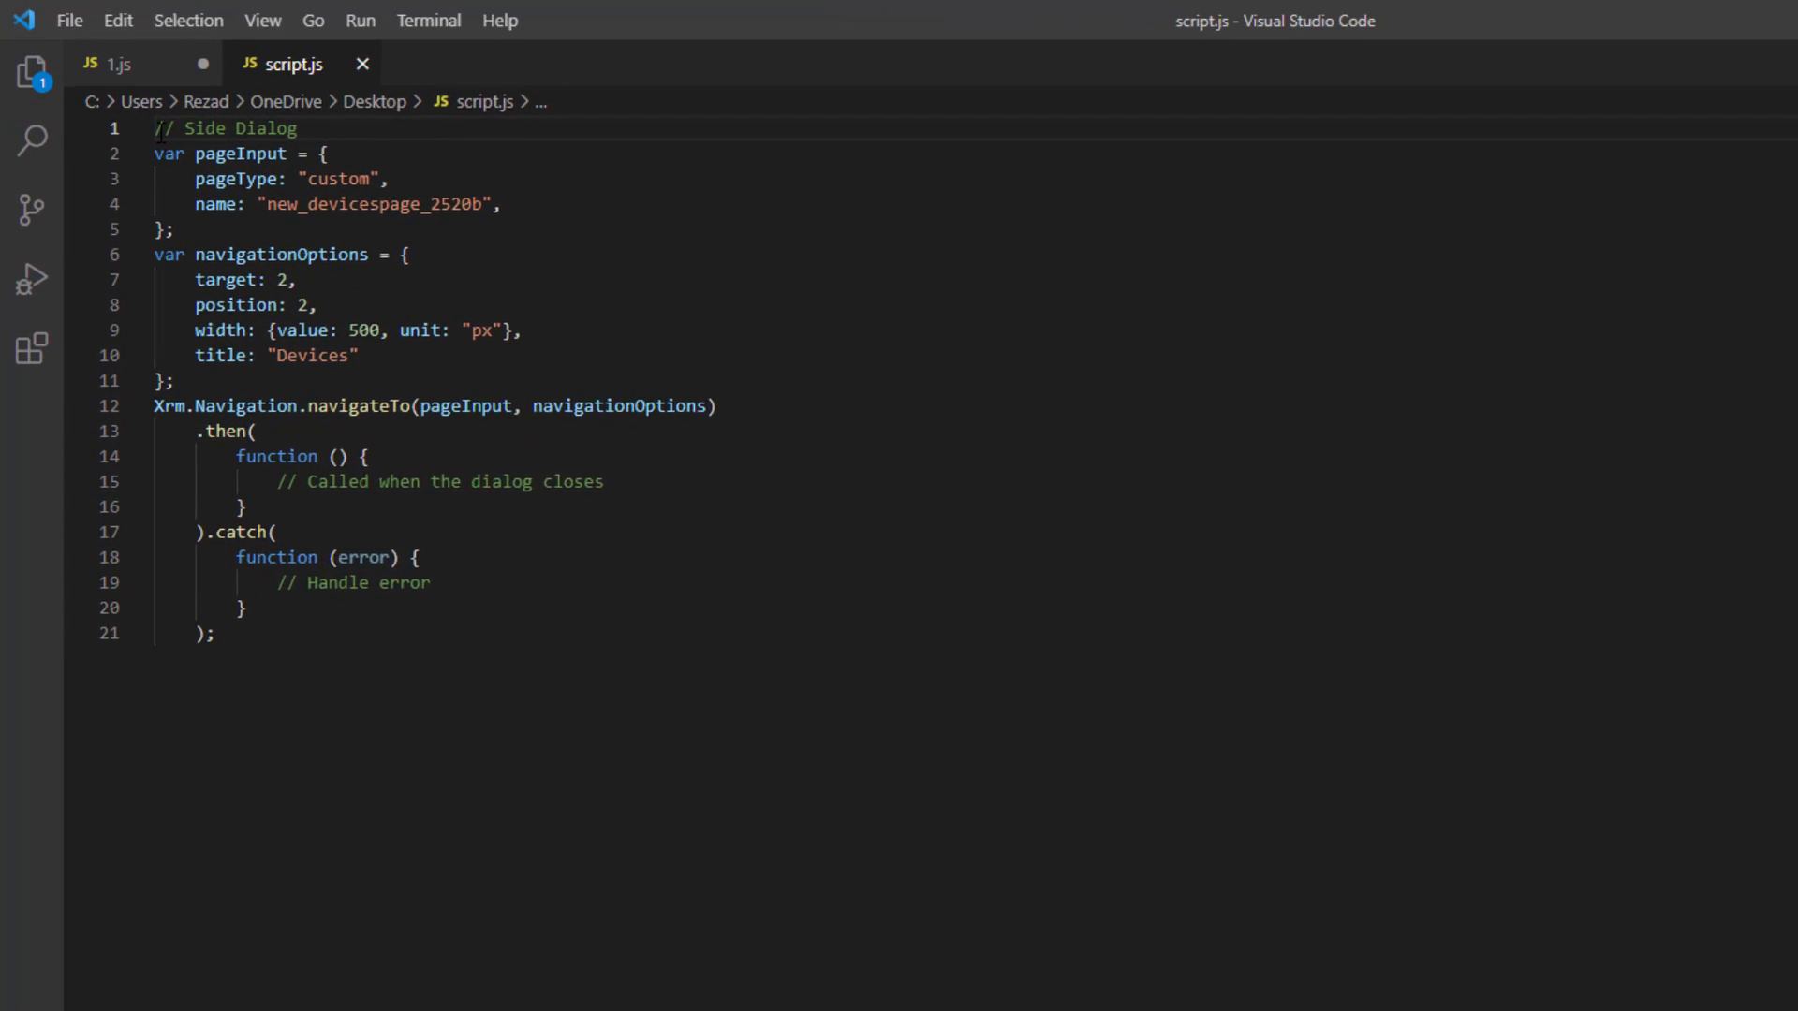
{"action": "key", "text": "Return"}
{"action": "key", "text": "Up"}
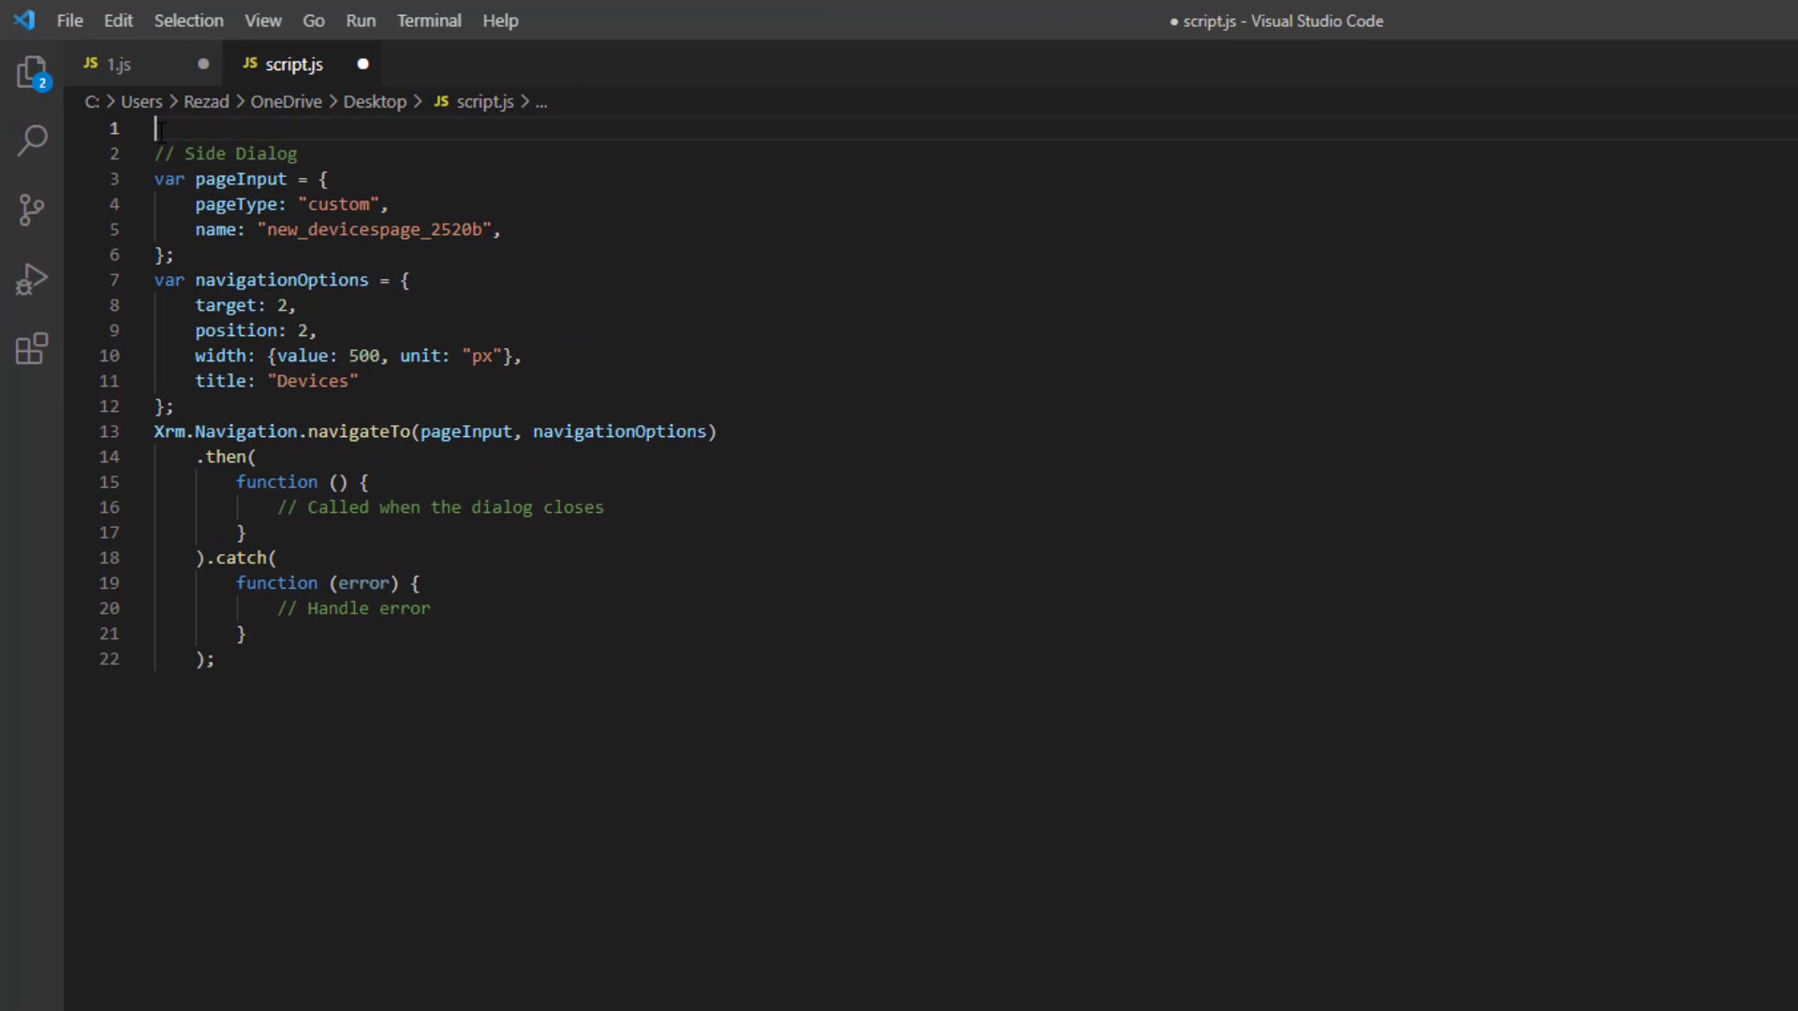
{"action": "type", "text": "function "}
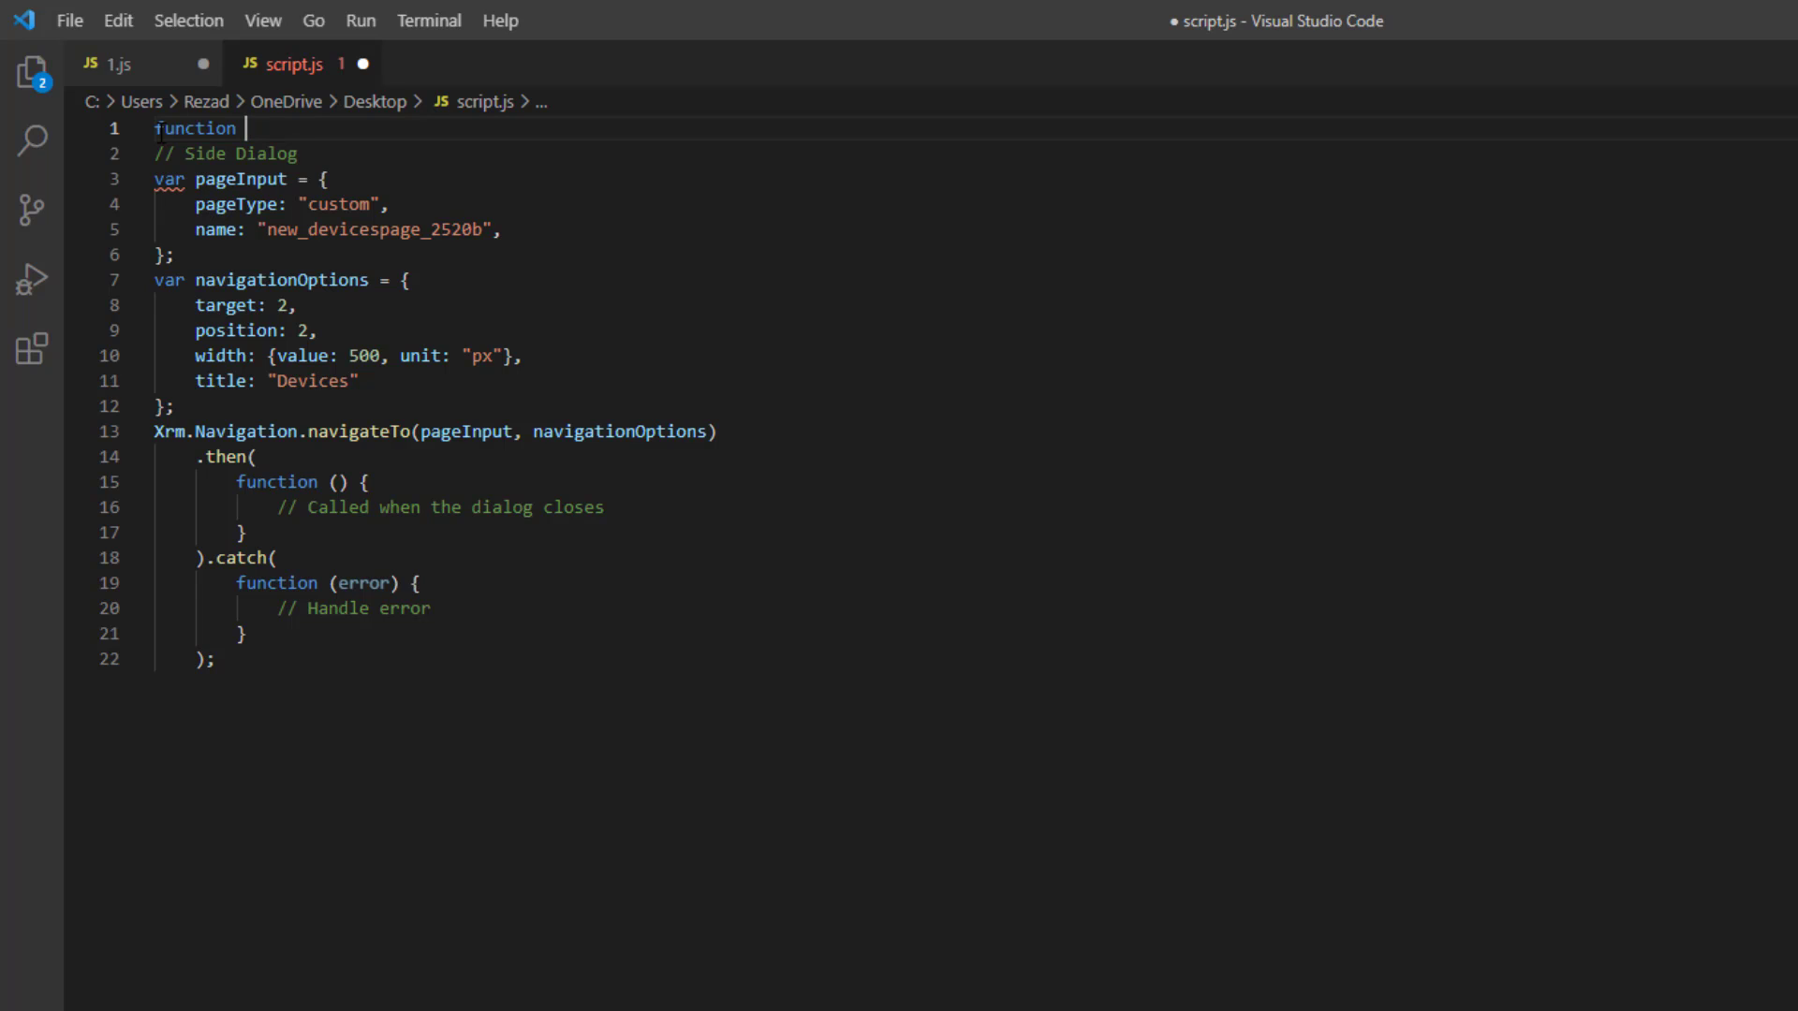
{"action": "type", "text": "openCanvasA"}
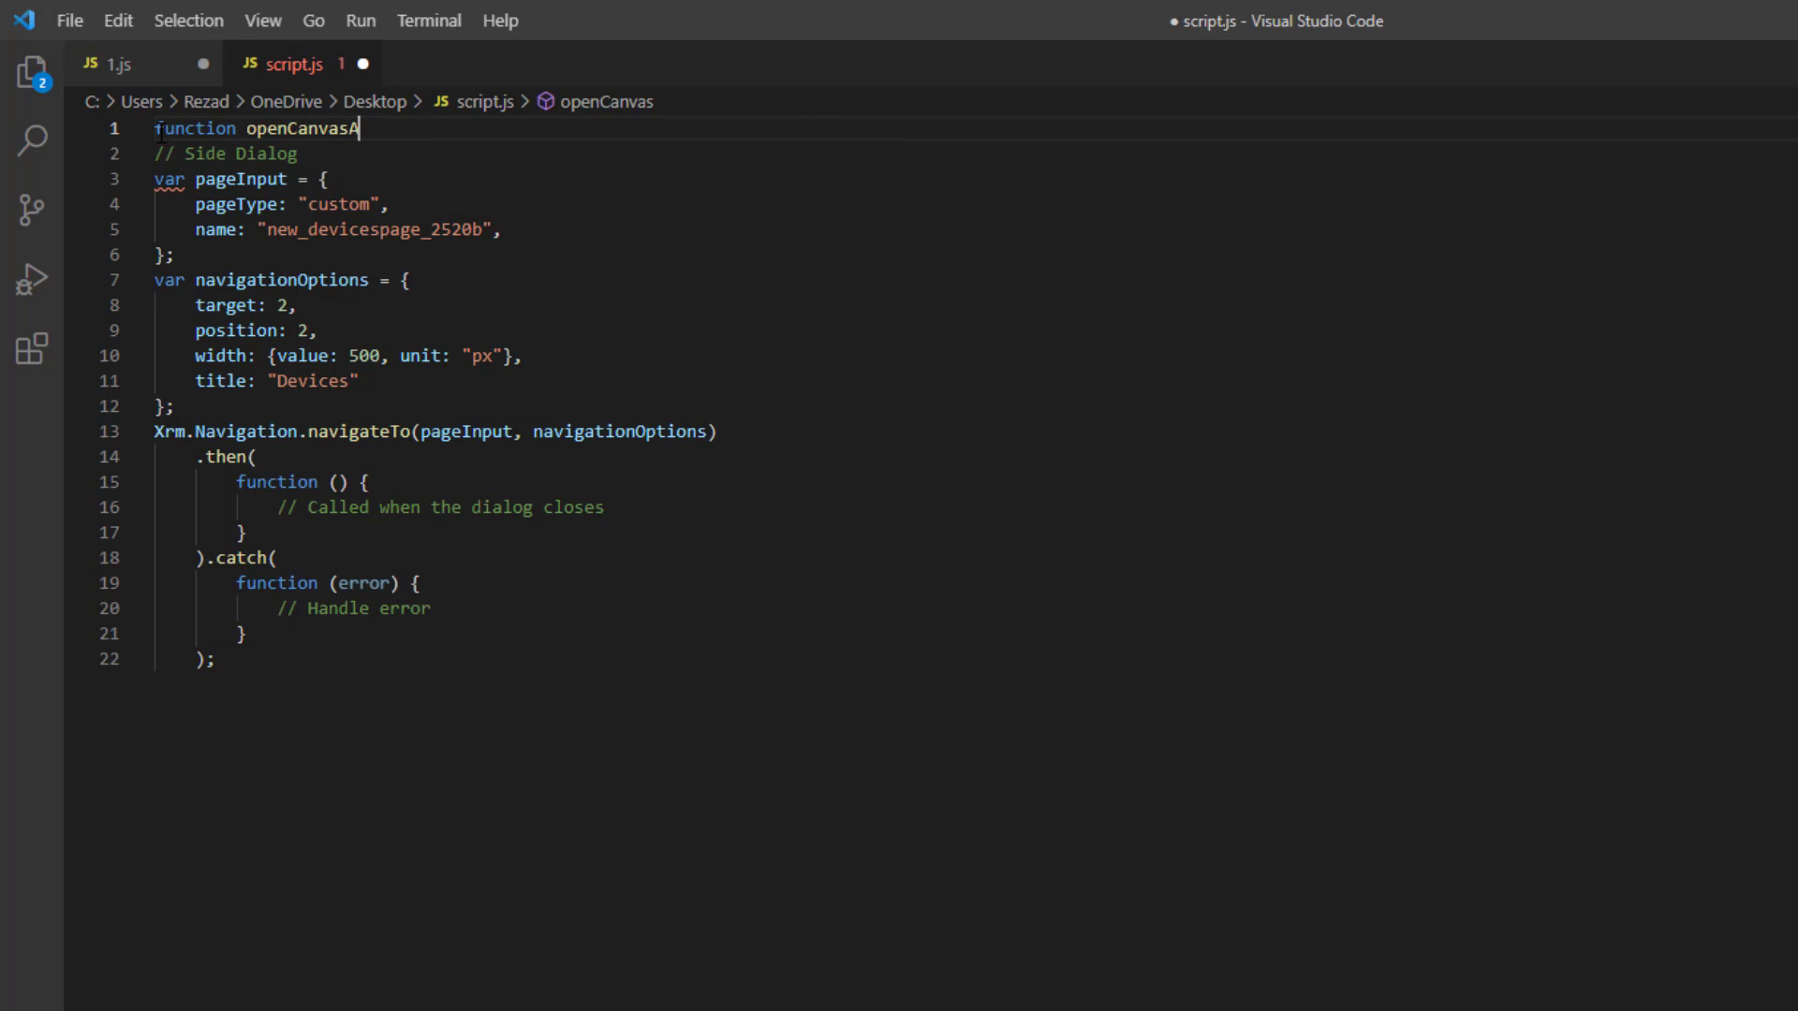
{"action": "key", "text": "BackSpace"}
{"action": "type", "text": "Dialog()"}
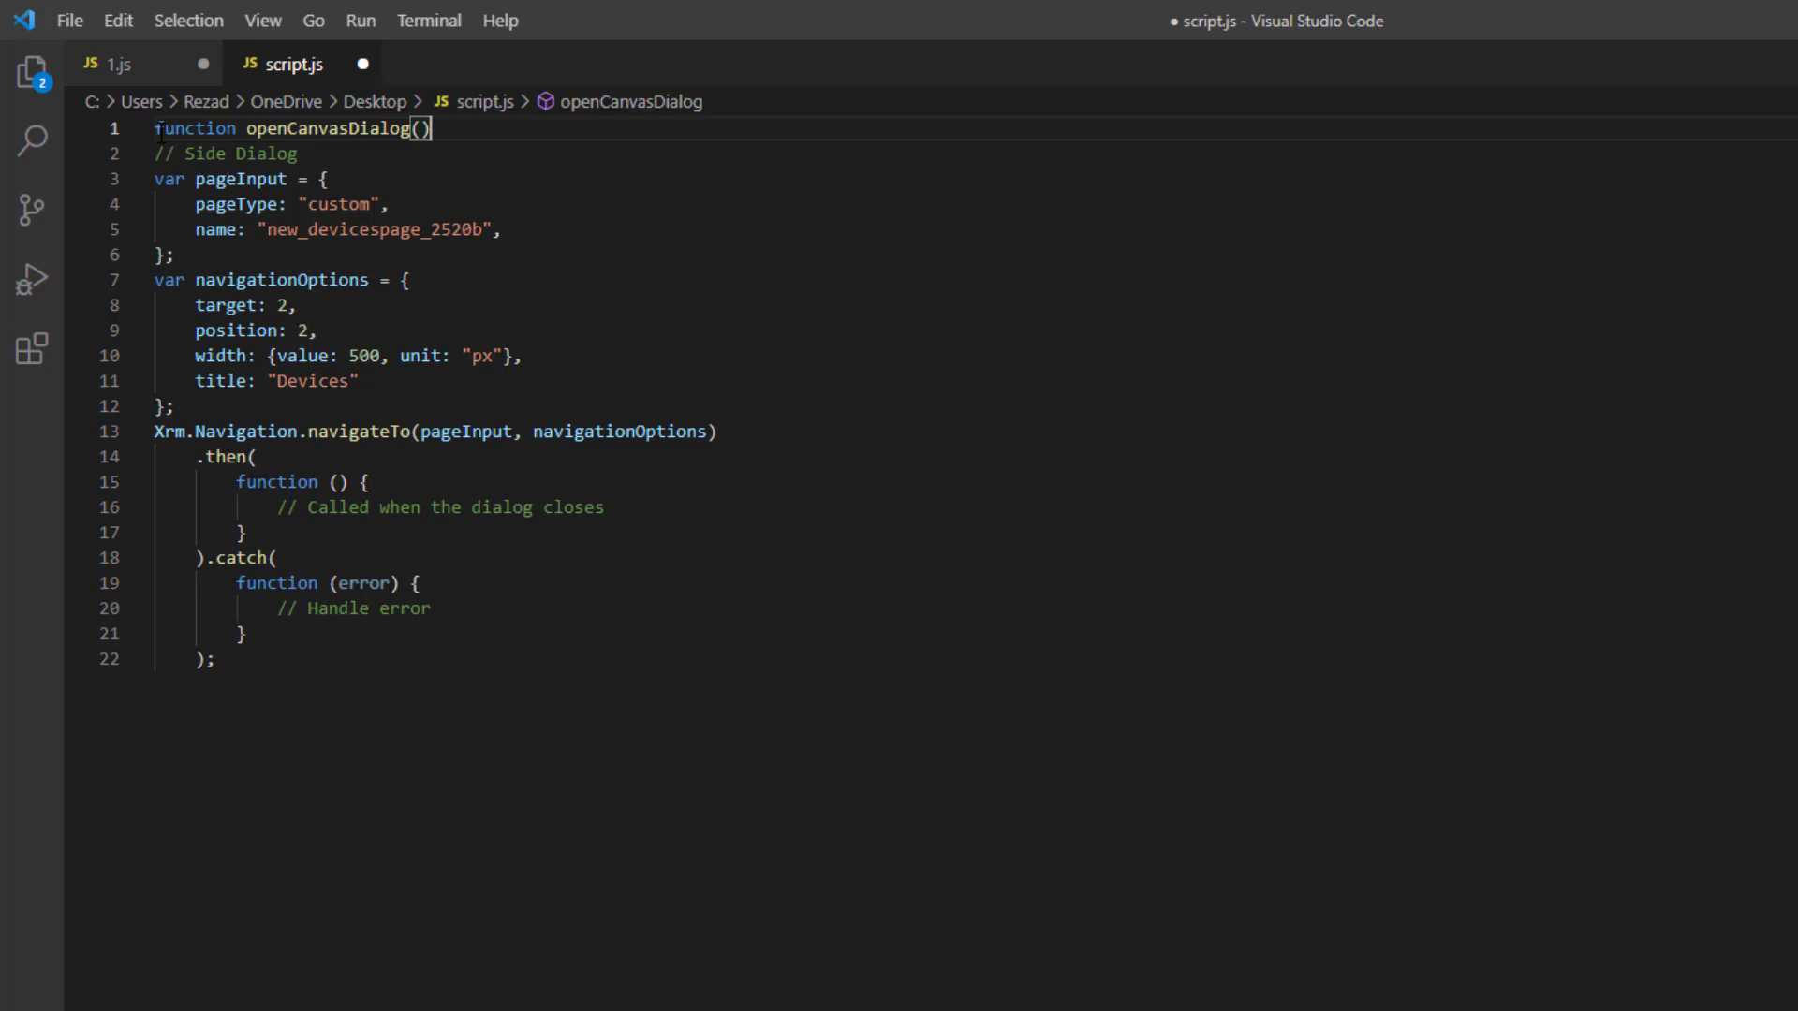
{"action": "key", "text": "Return"}
{"action": "type", "text": "{"}
{"action": "left_click", "coordinate": [301, 690]}
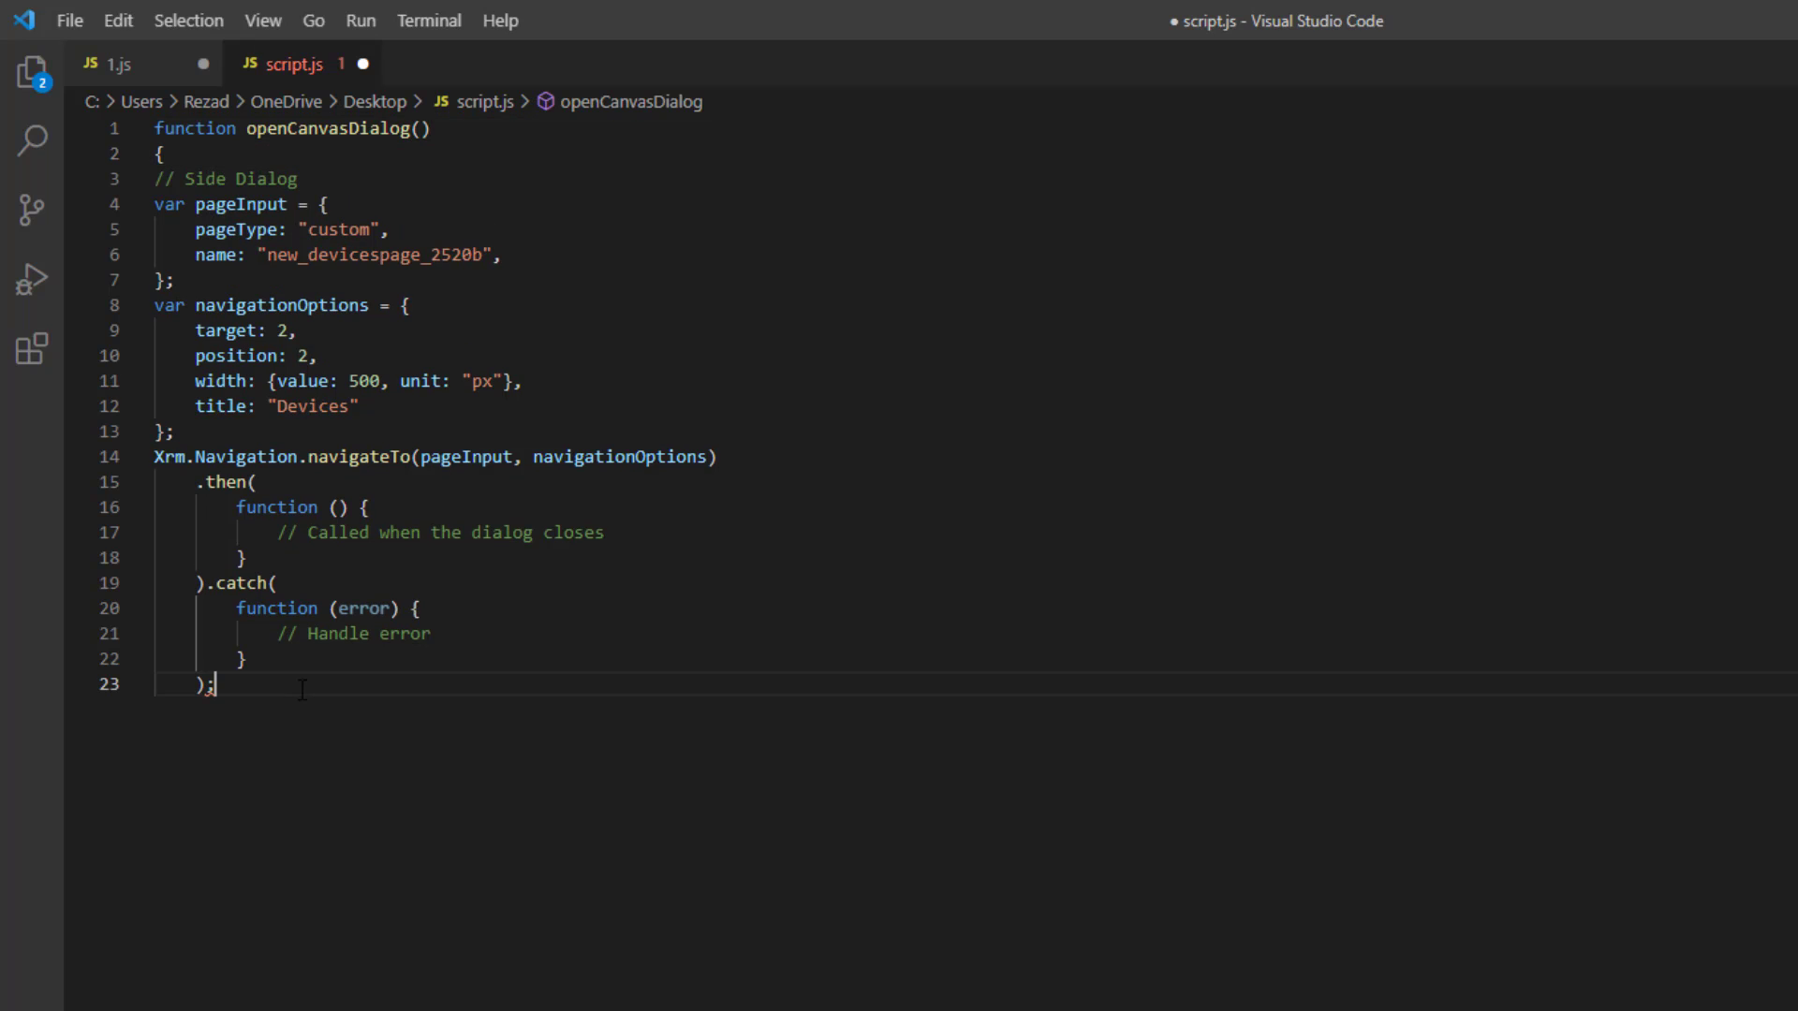
{"action": "key", "text": "Return"}
{"action": "key", "text": "Return"}
{"action": "type", "text": "}"}
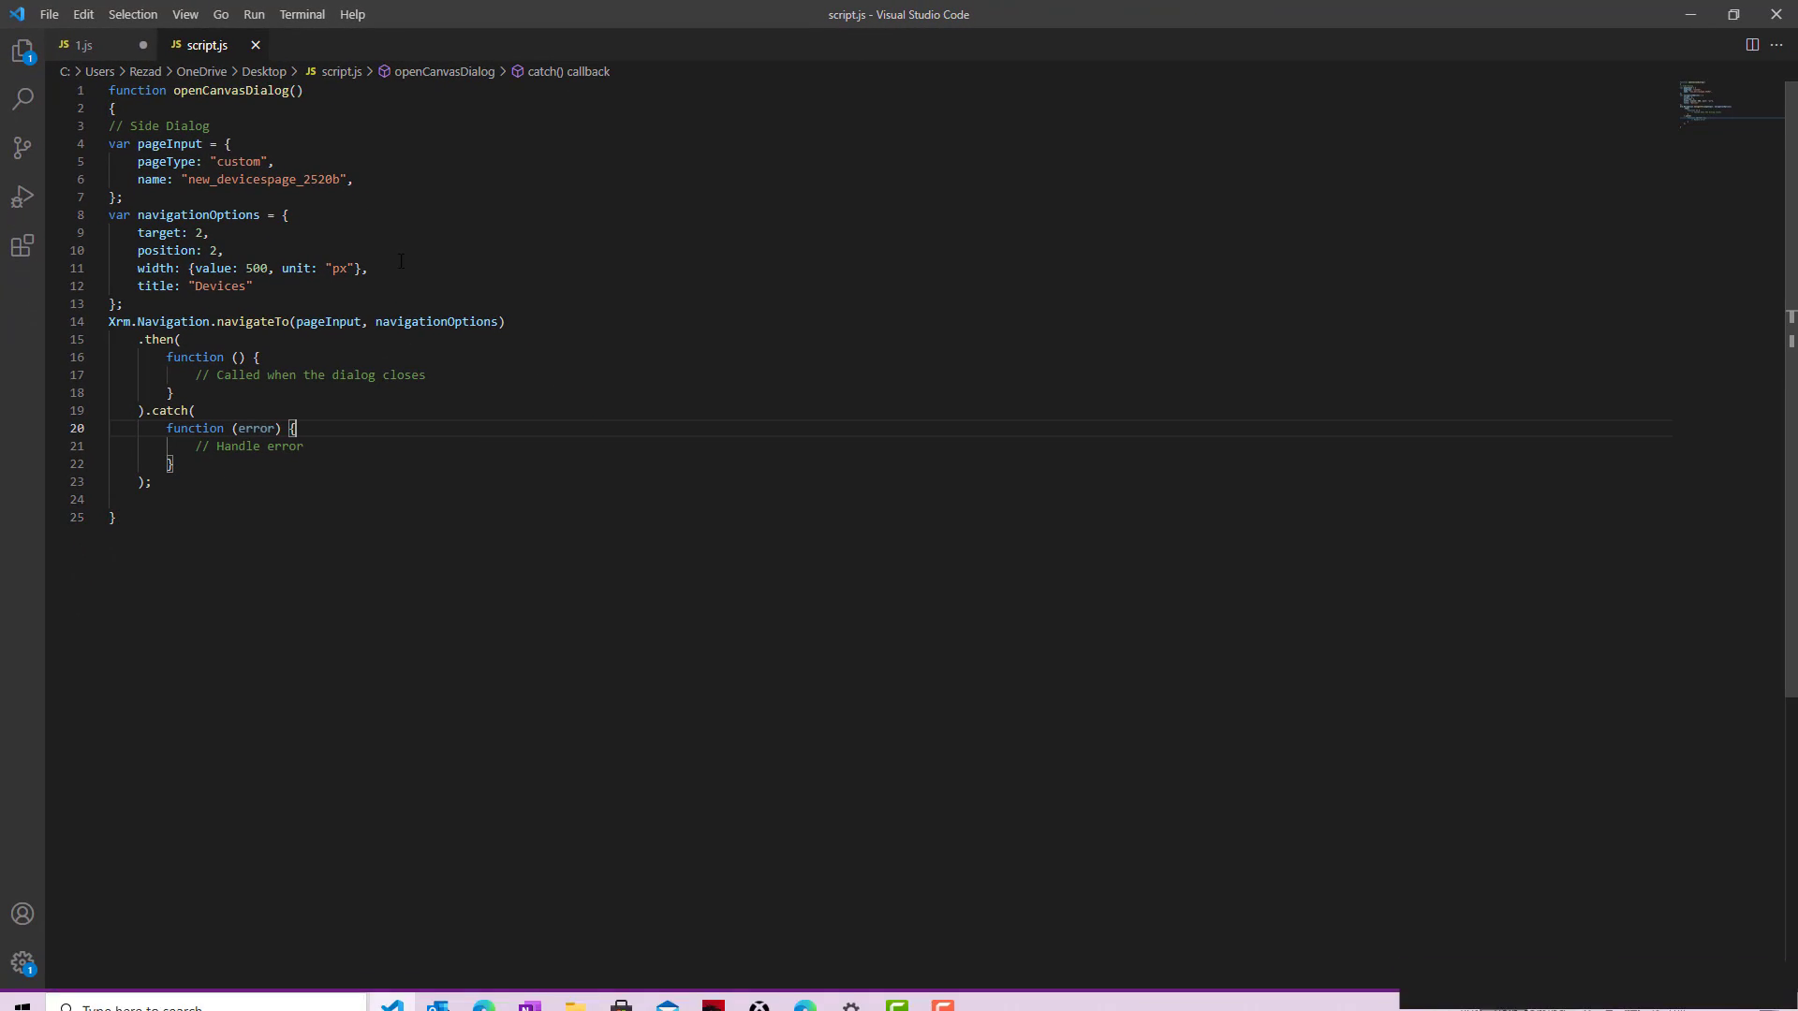
{"action": "key", "text": "ctrl+a"}
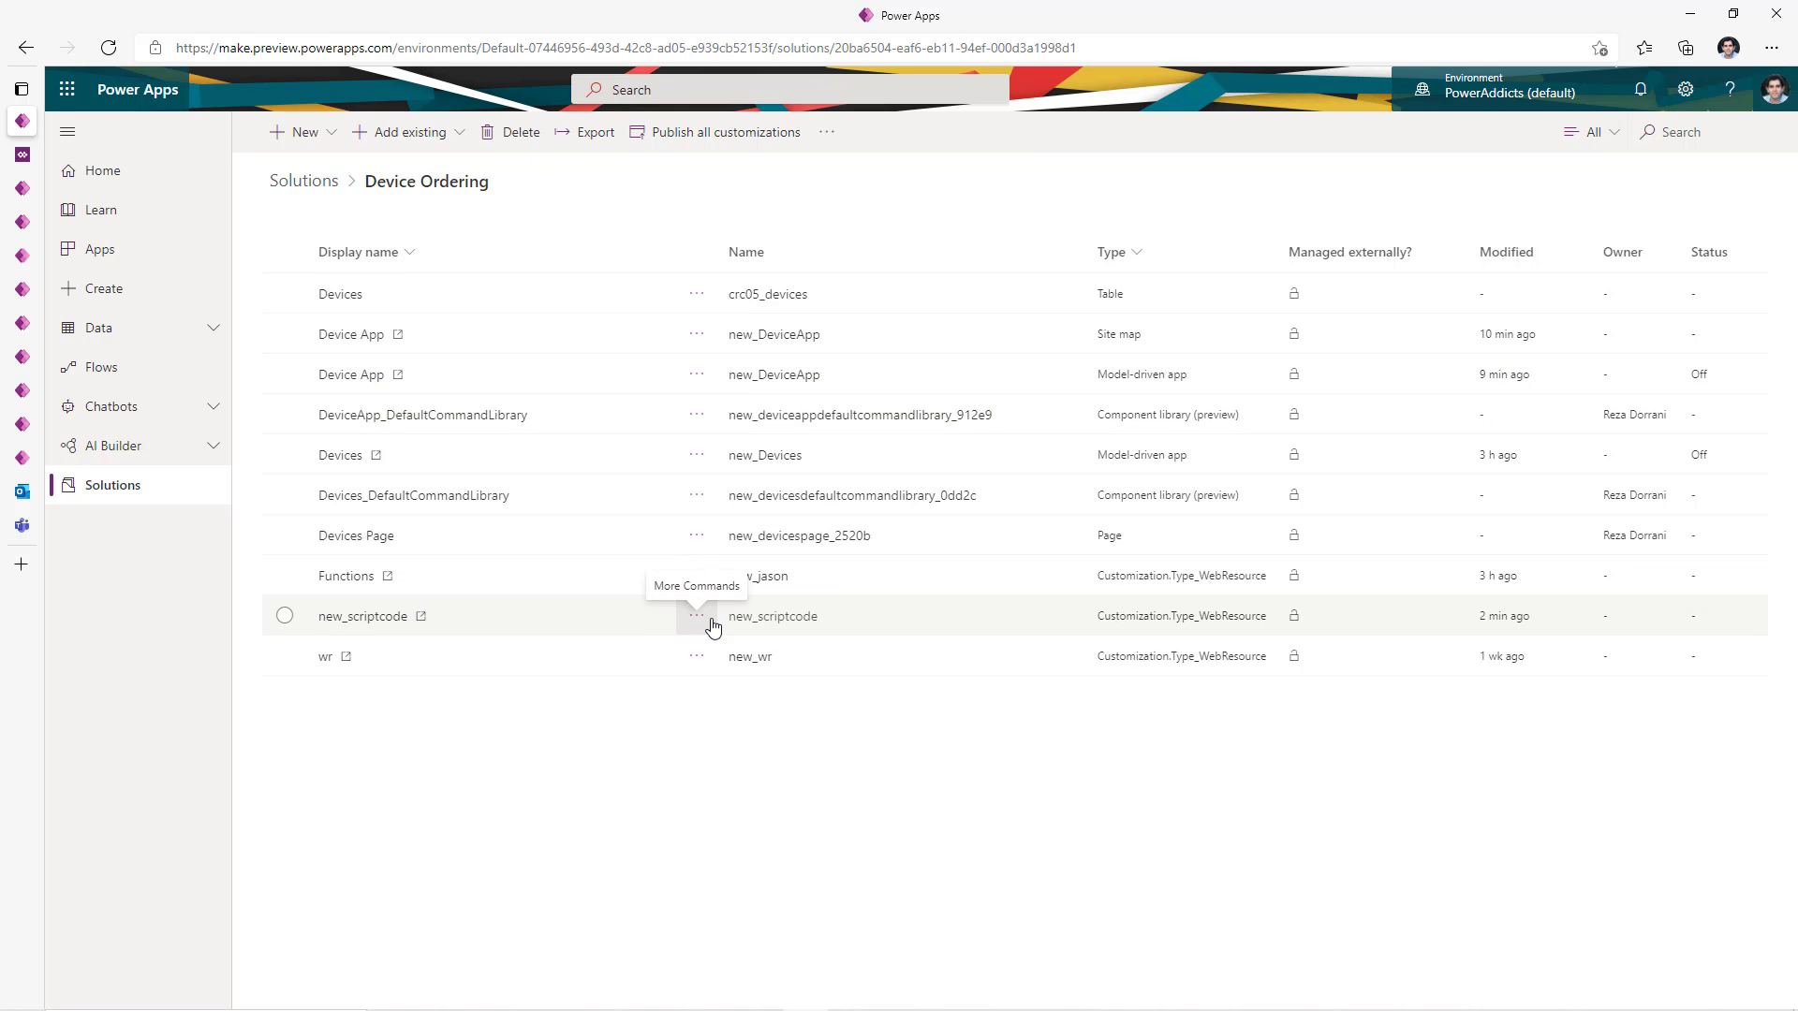
- Replace new_scriptcode's code with the openCanvasDialog function in its text editor
{"action": "left_click", "coordinate": [712, 626]}
{"action": "left_click", "coordinate": [747, 650]}
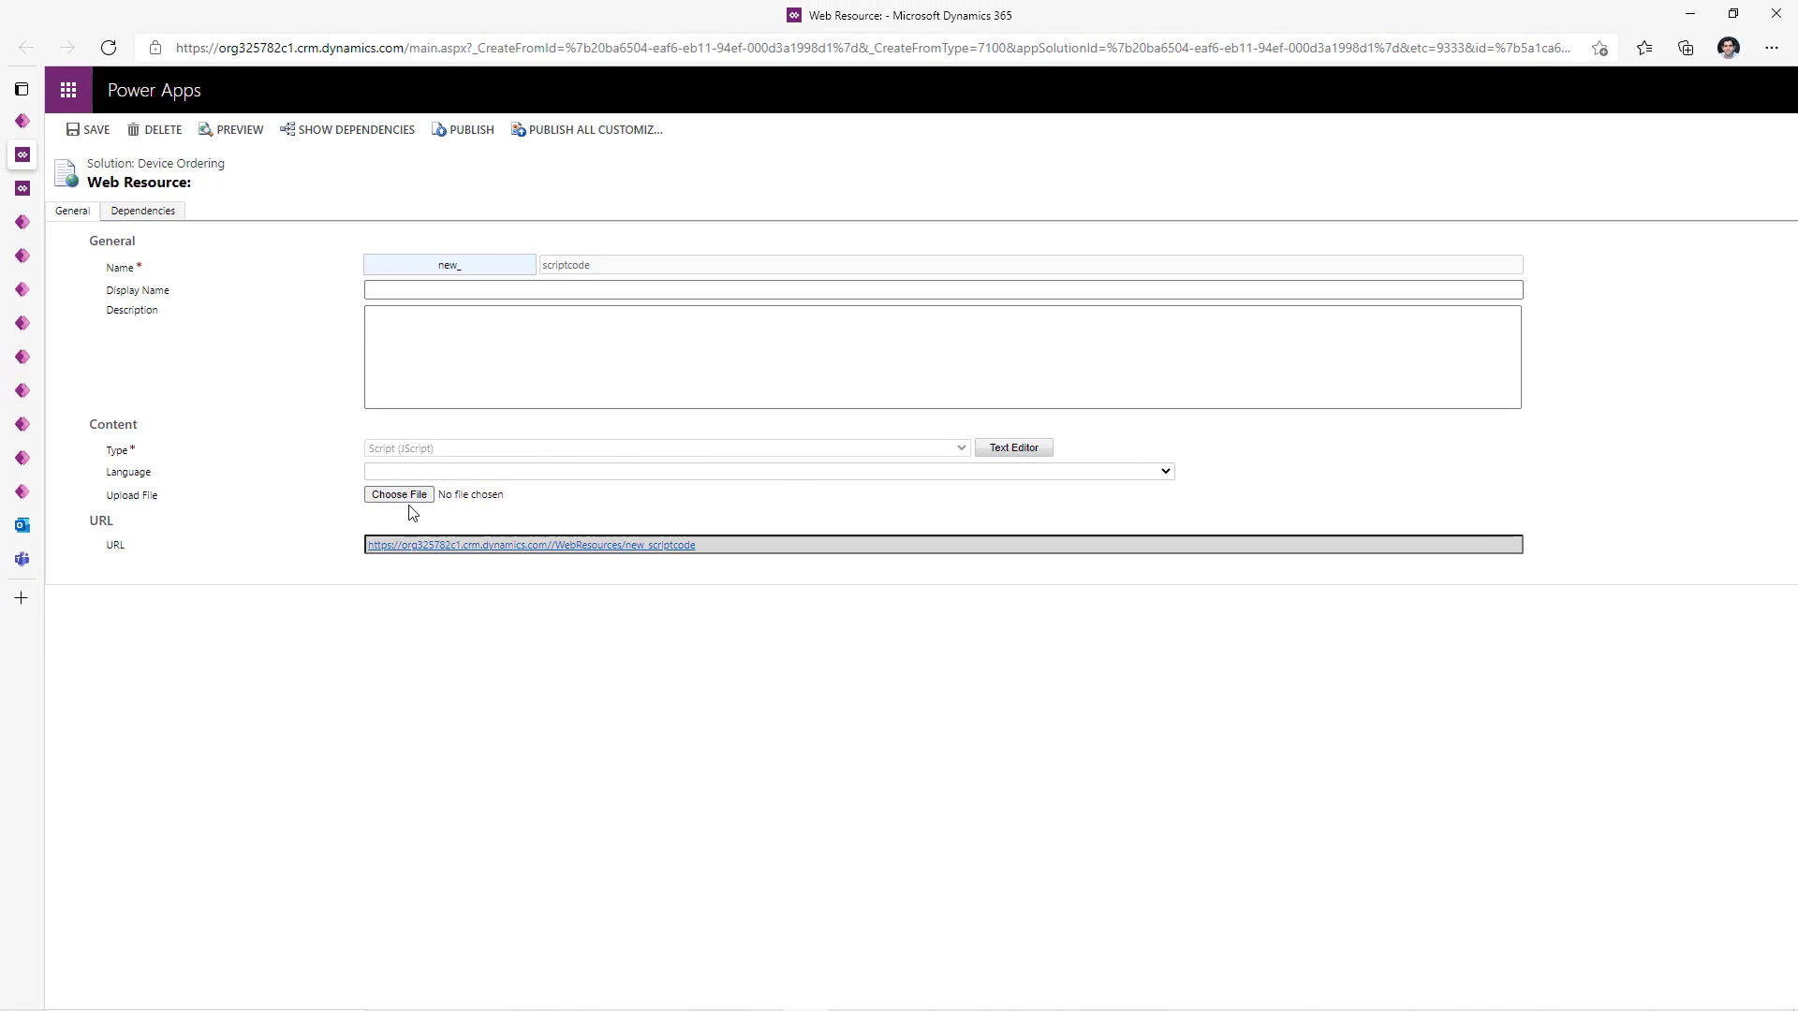
{"action": "left_click", "coordinate": [402, 497]}
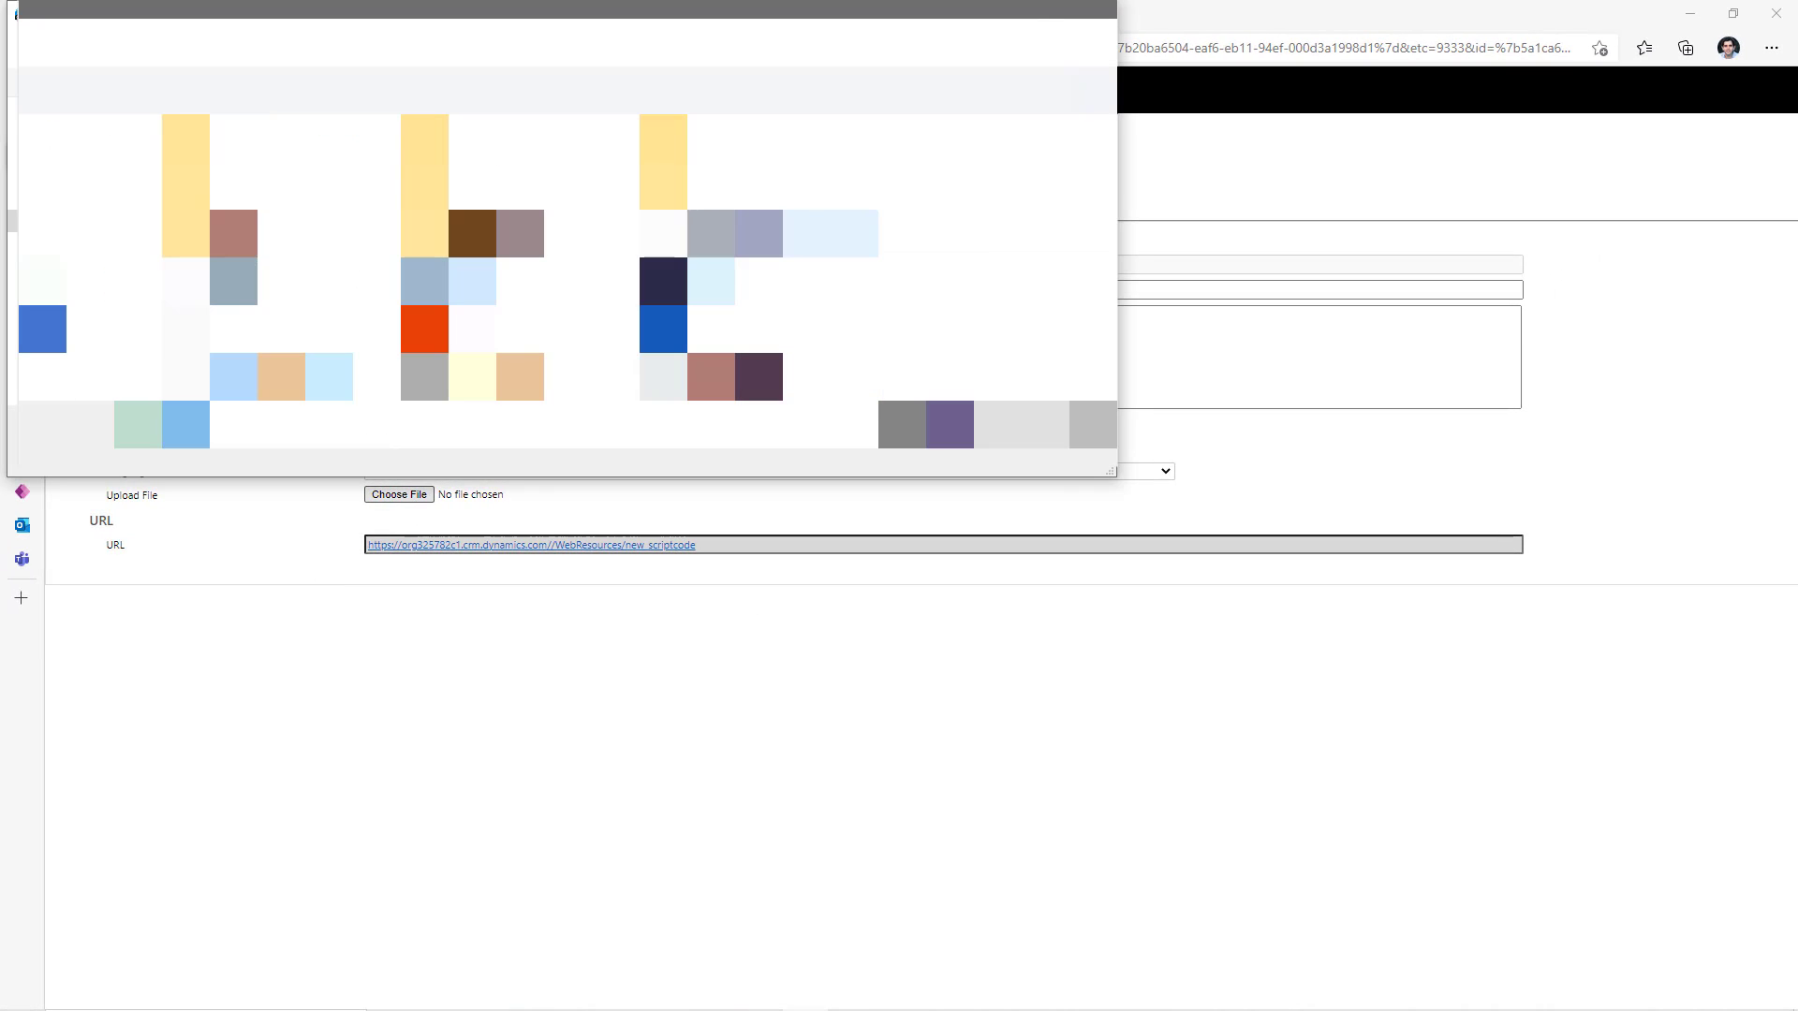
{"action": "key", "text": "Escape"}
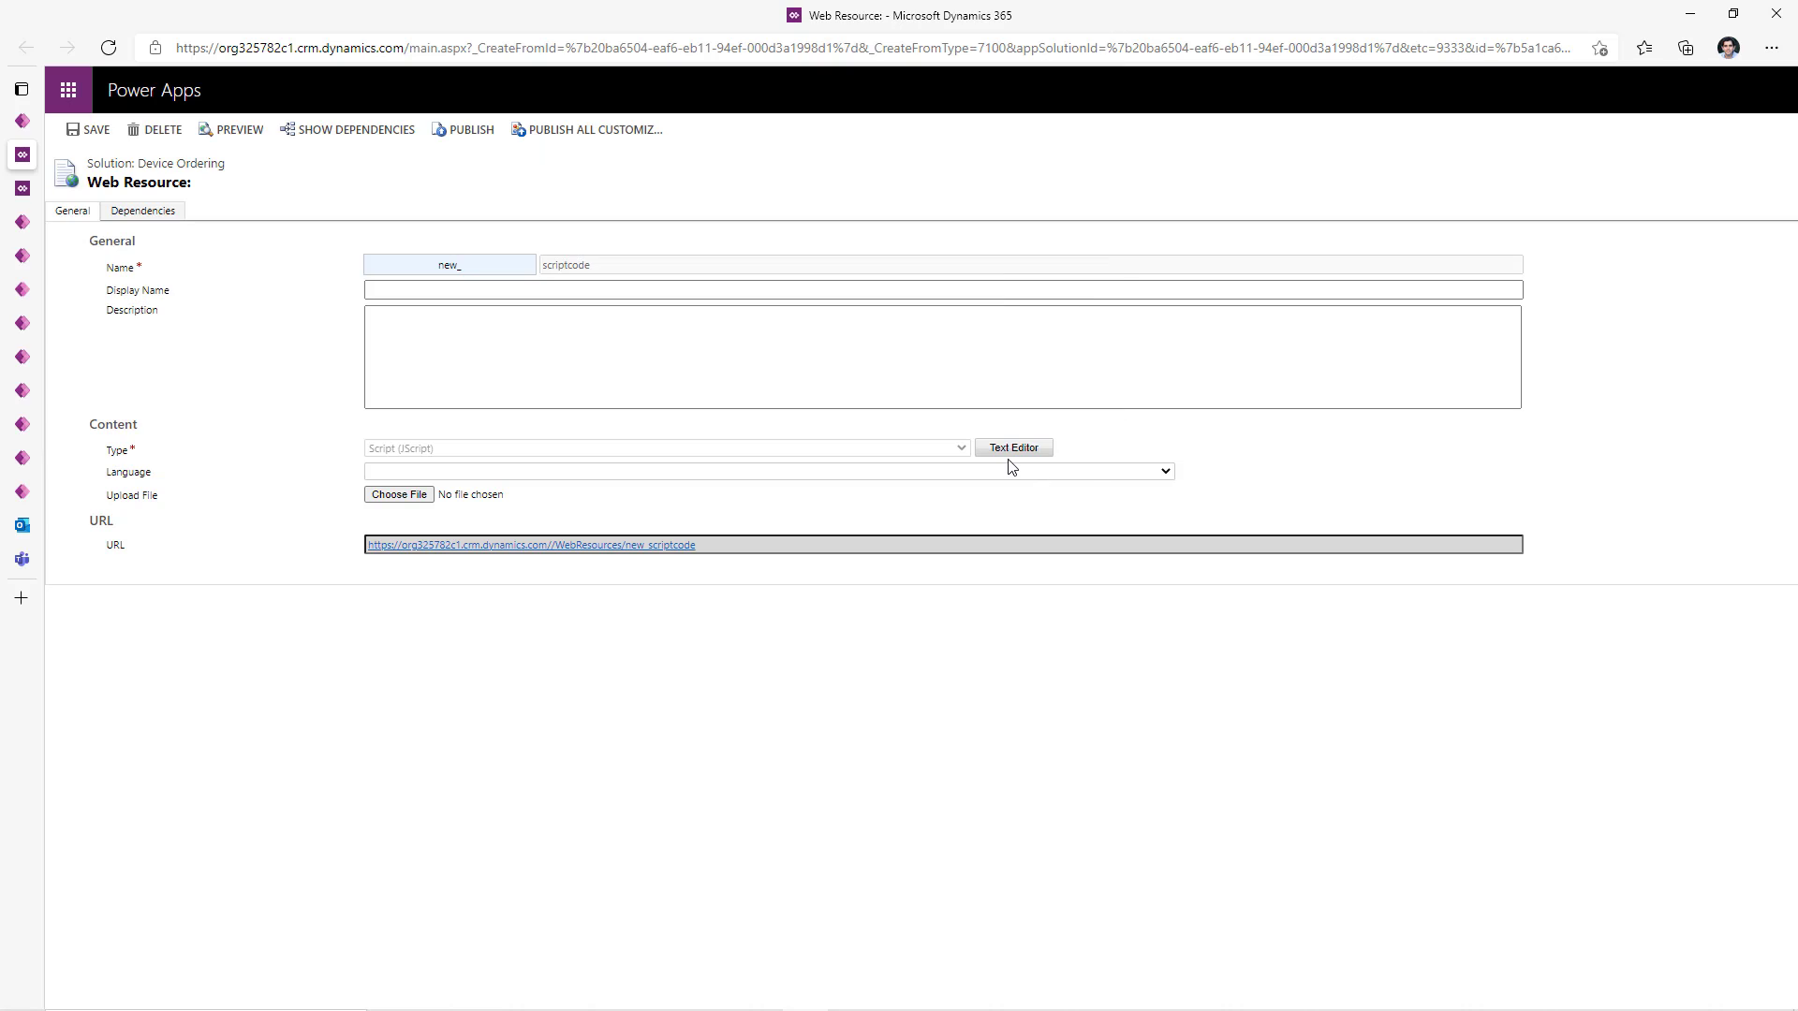
{"action": "left_click", "coordinate": [1011, 448]}
{"action": "key", "text": "ctrl+a"}
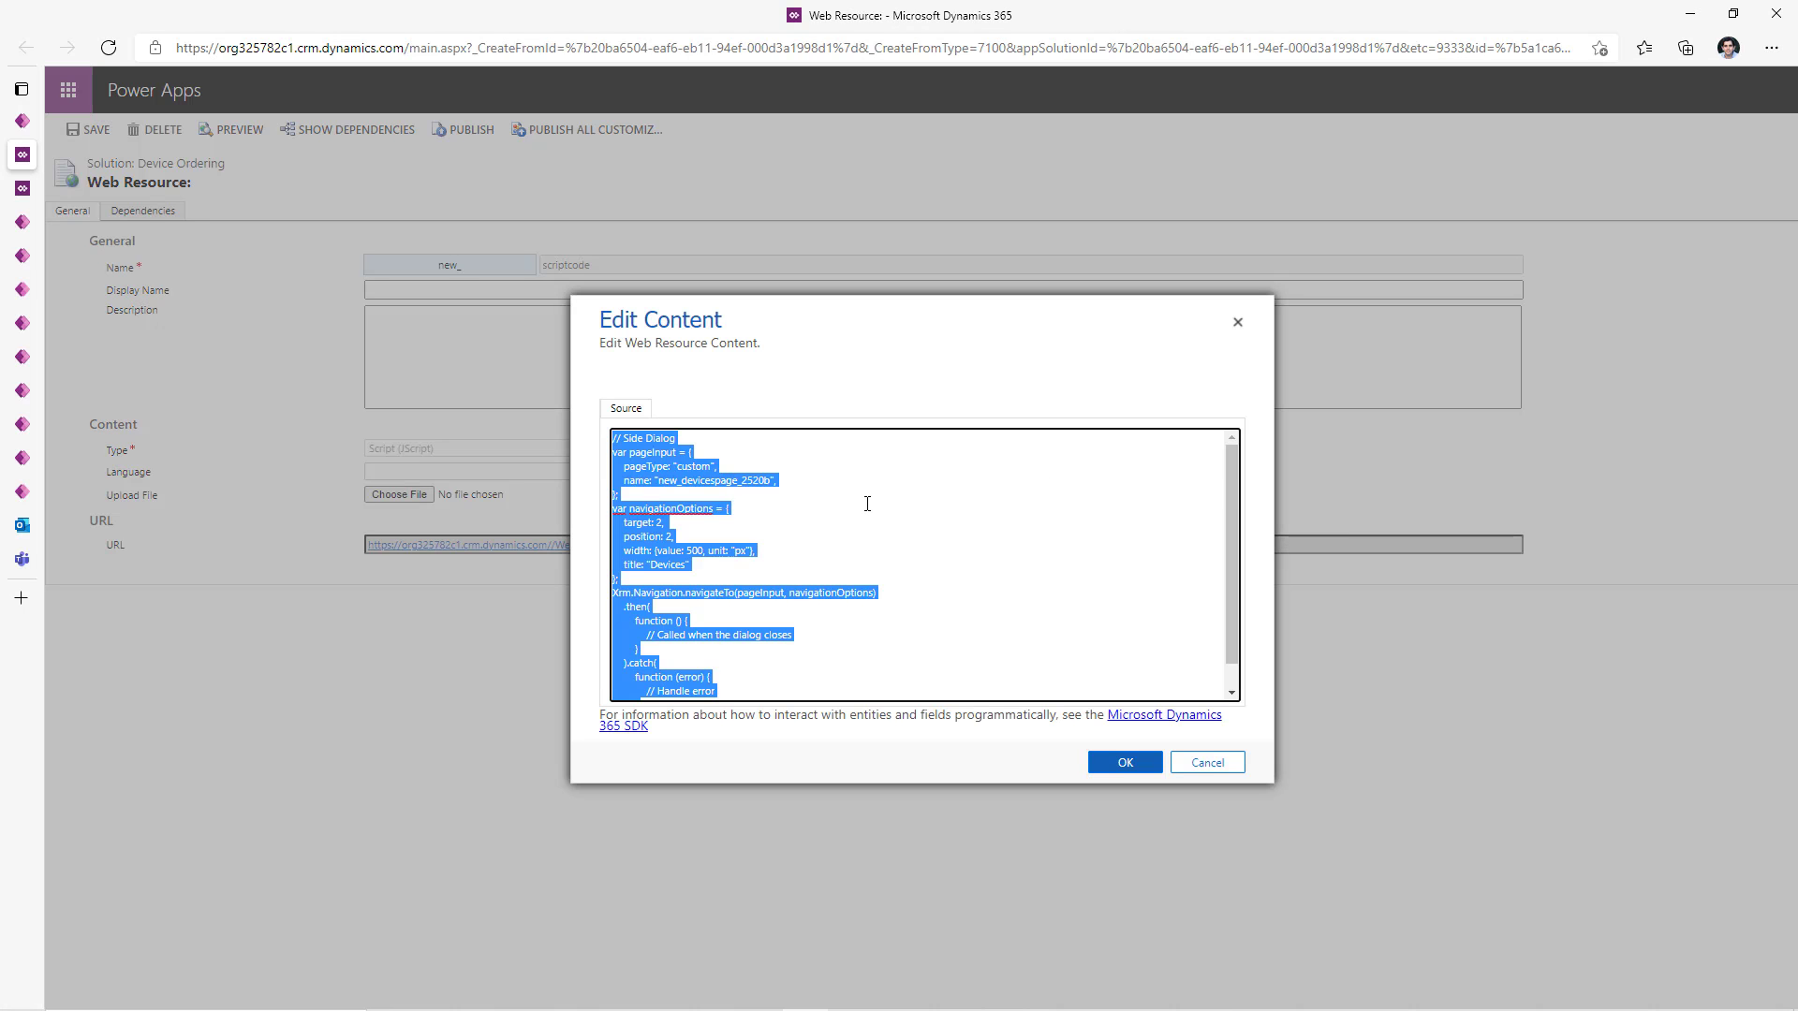
{"action": "key", "text": "ctrl+v"}
- Copy the openCanvasDialog name, confirm the script content, and publish new_scriptcode
{"action": "scroll", "coordinate": [637, 445], "scroll_direction": "up", "scroll_amount": 2}
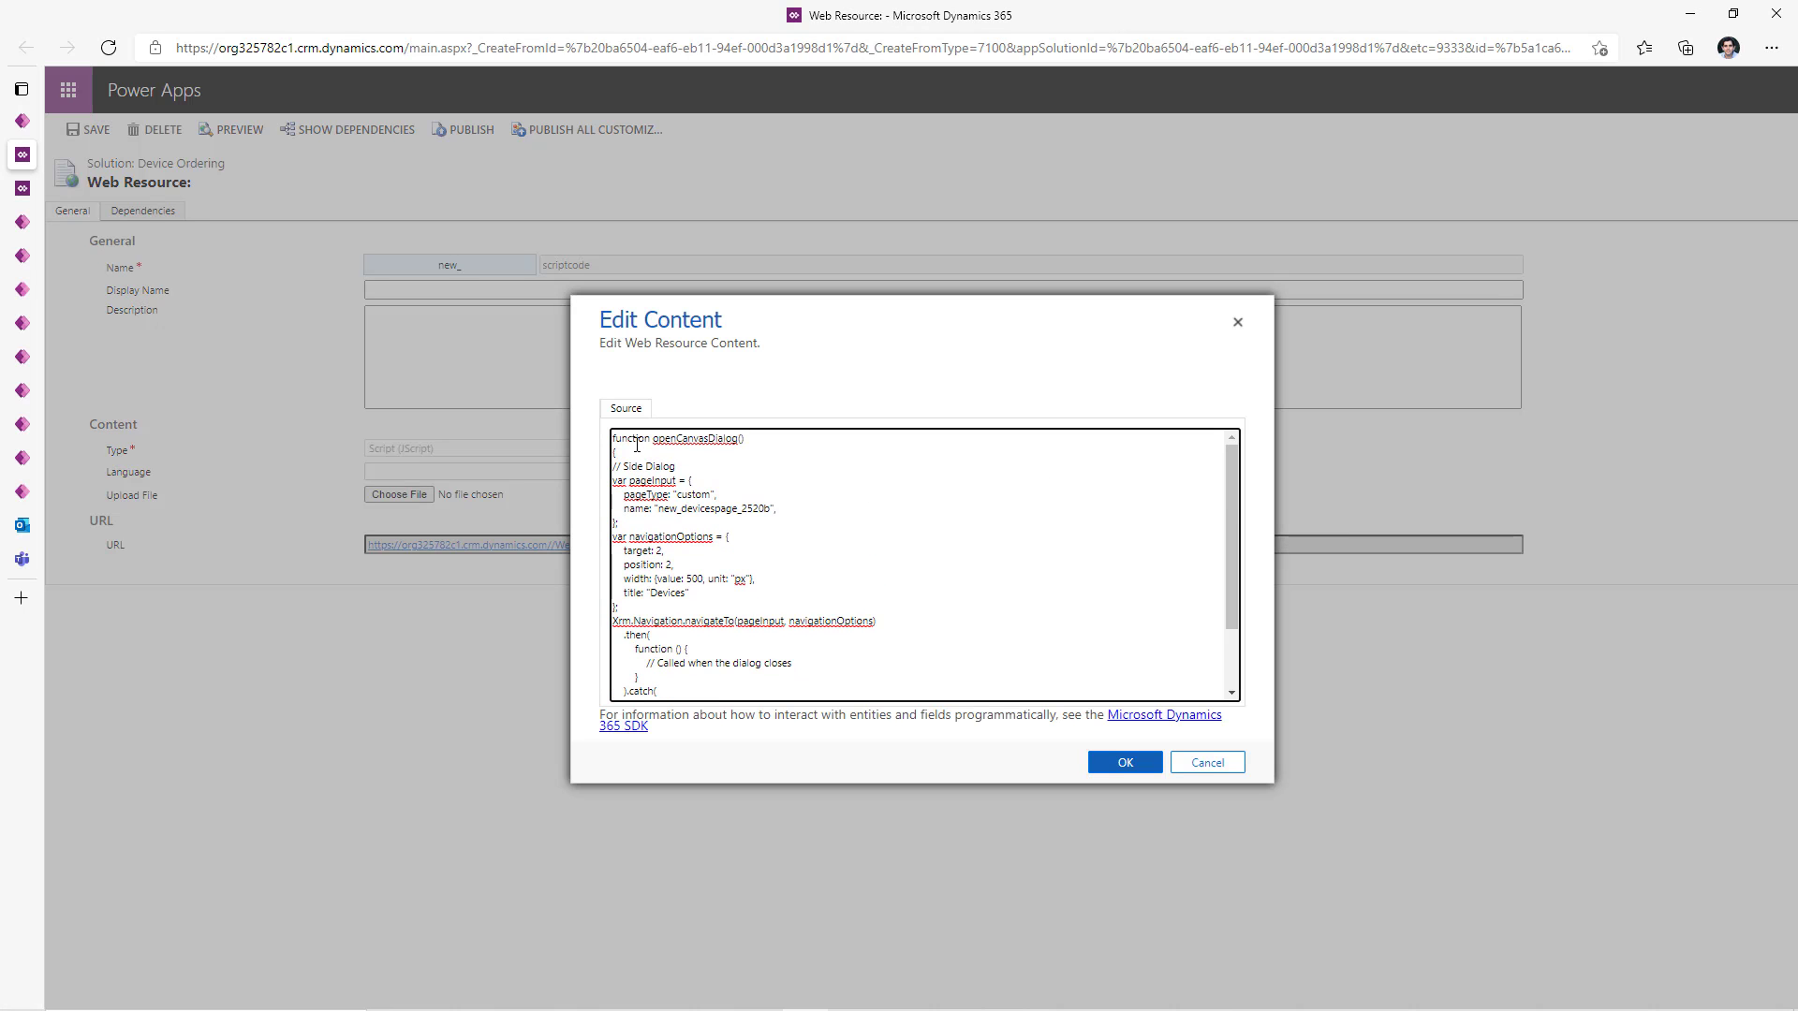
{"action": "double_click", "coordinate": [685, 441]}
{"action": "key", "text": "ctrl+c"}
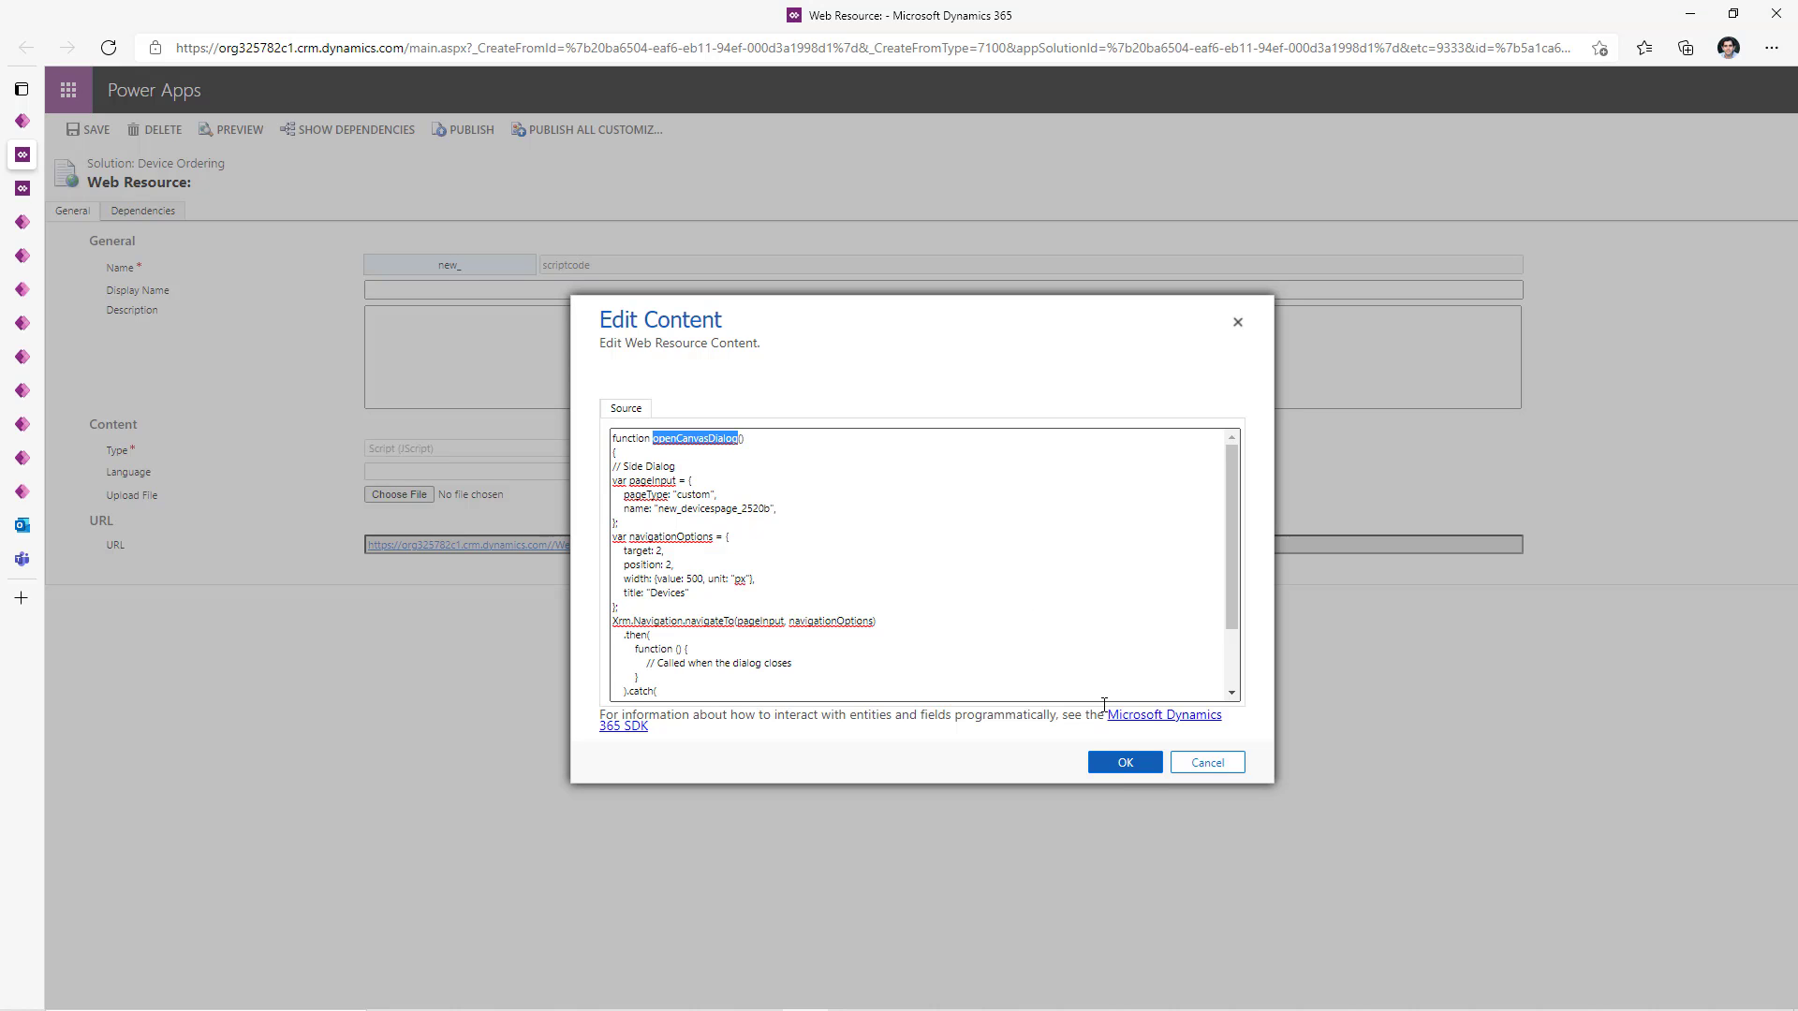
{"action": "left_click", "coordinate": [1144, 767]}
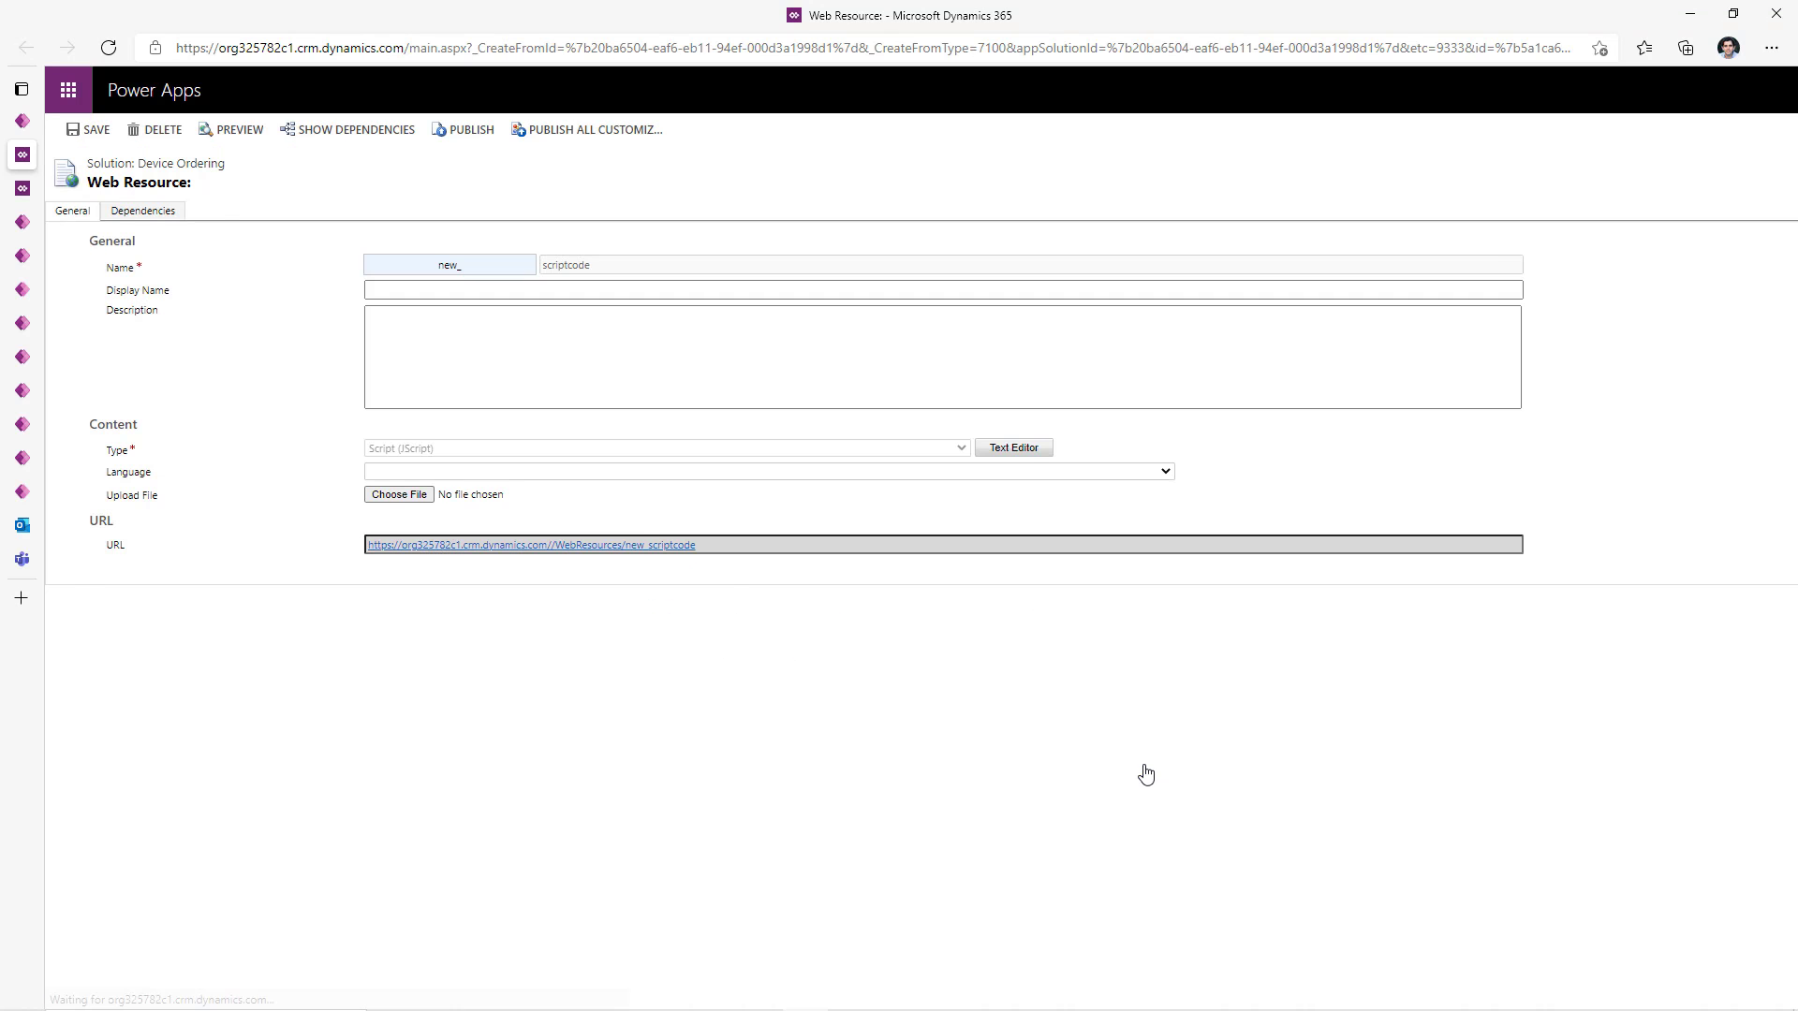
{"action": "left_click", "coordinate": [463, 131]}
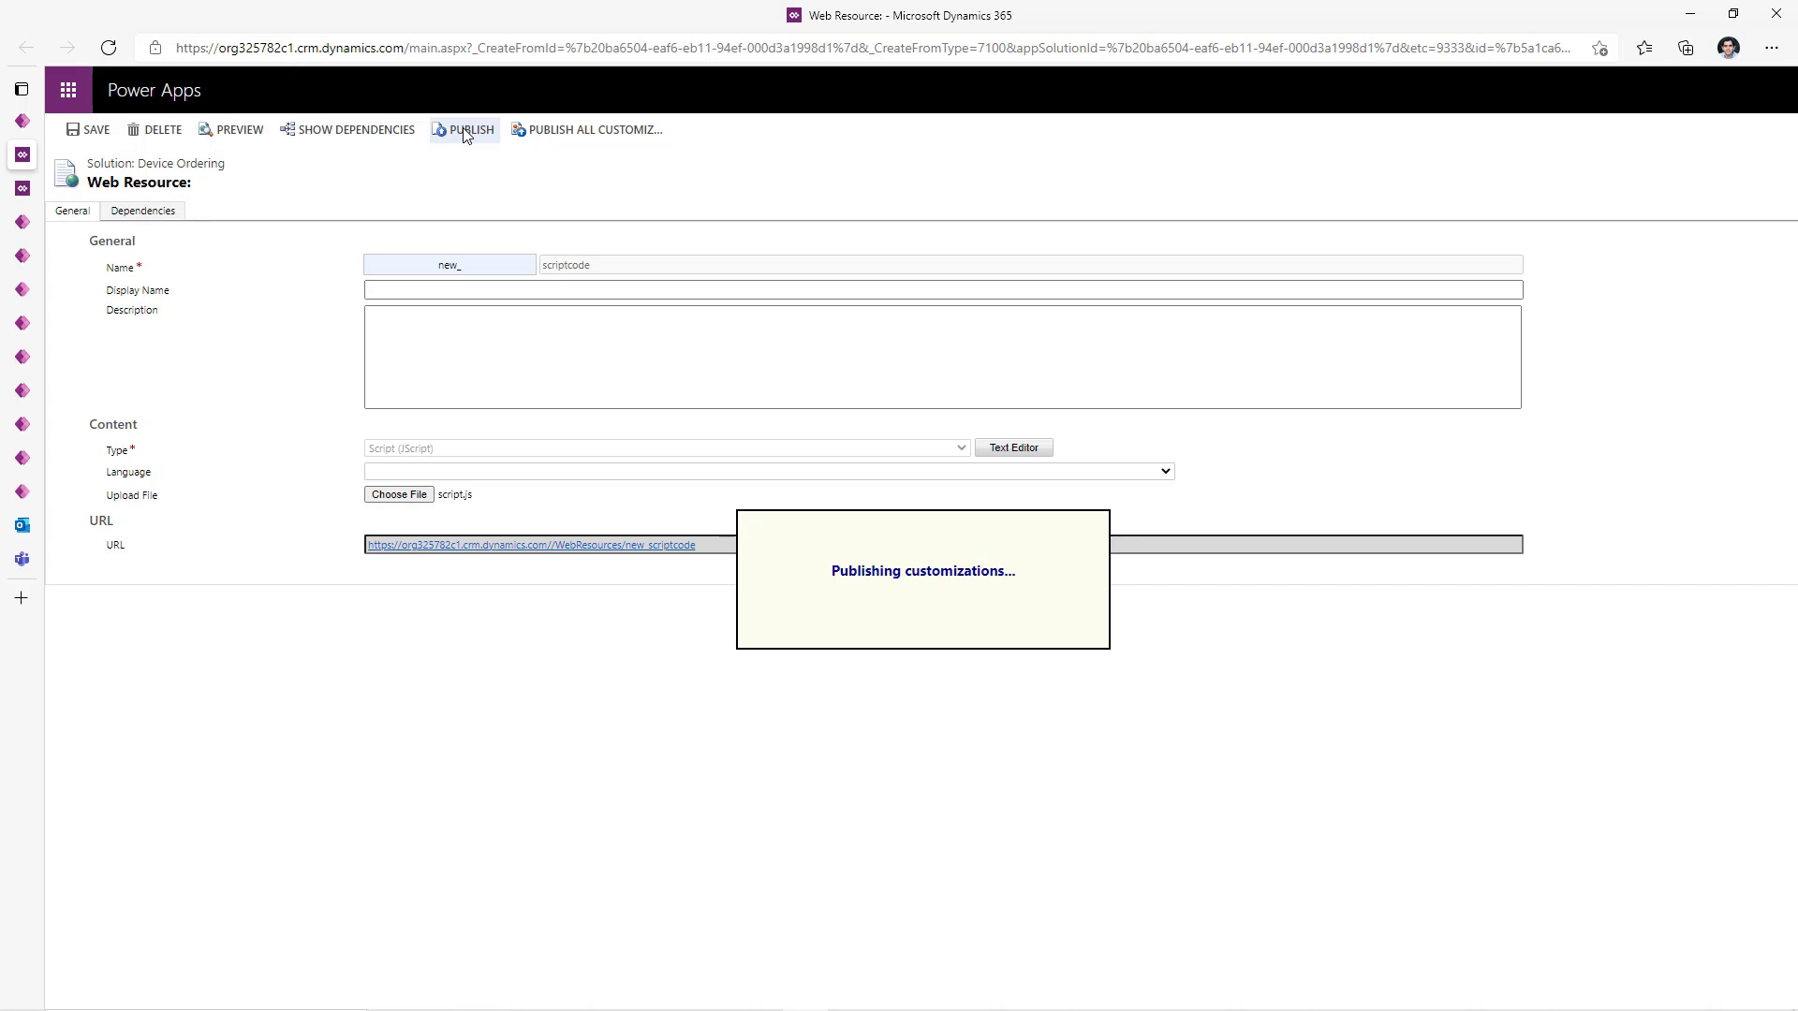
{"action": "left_click", "coordinate": [22, 255]}
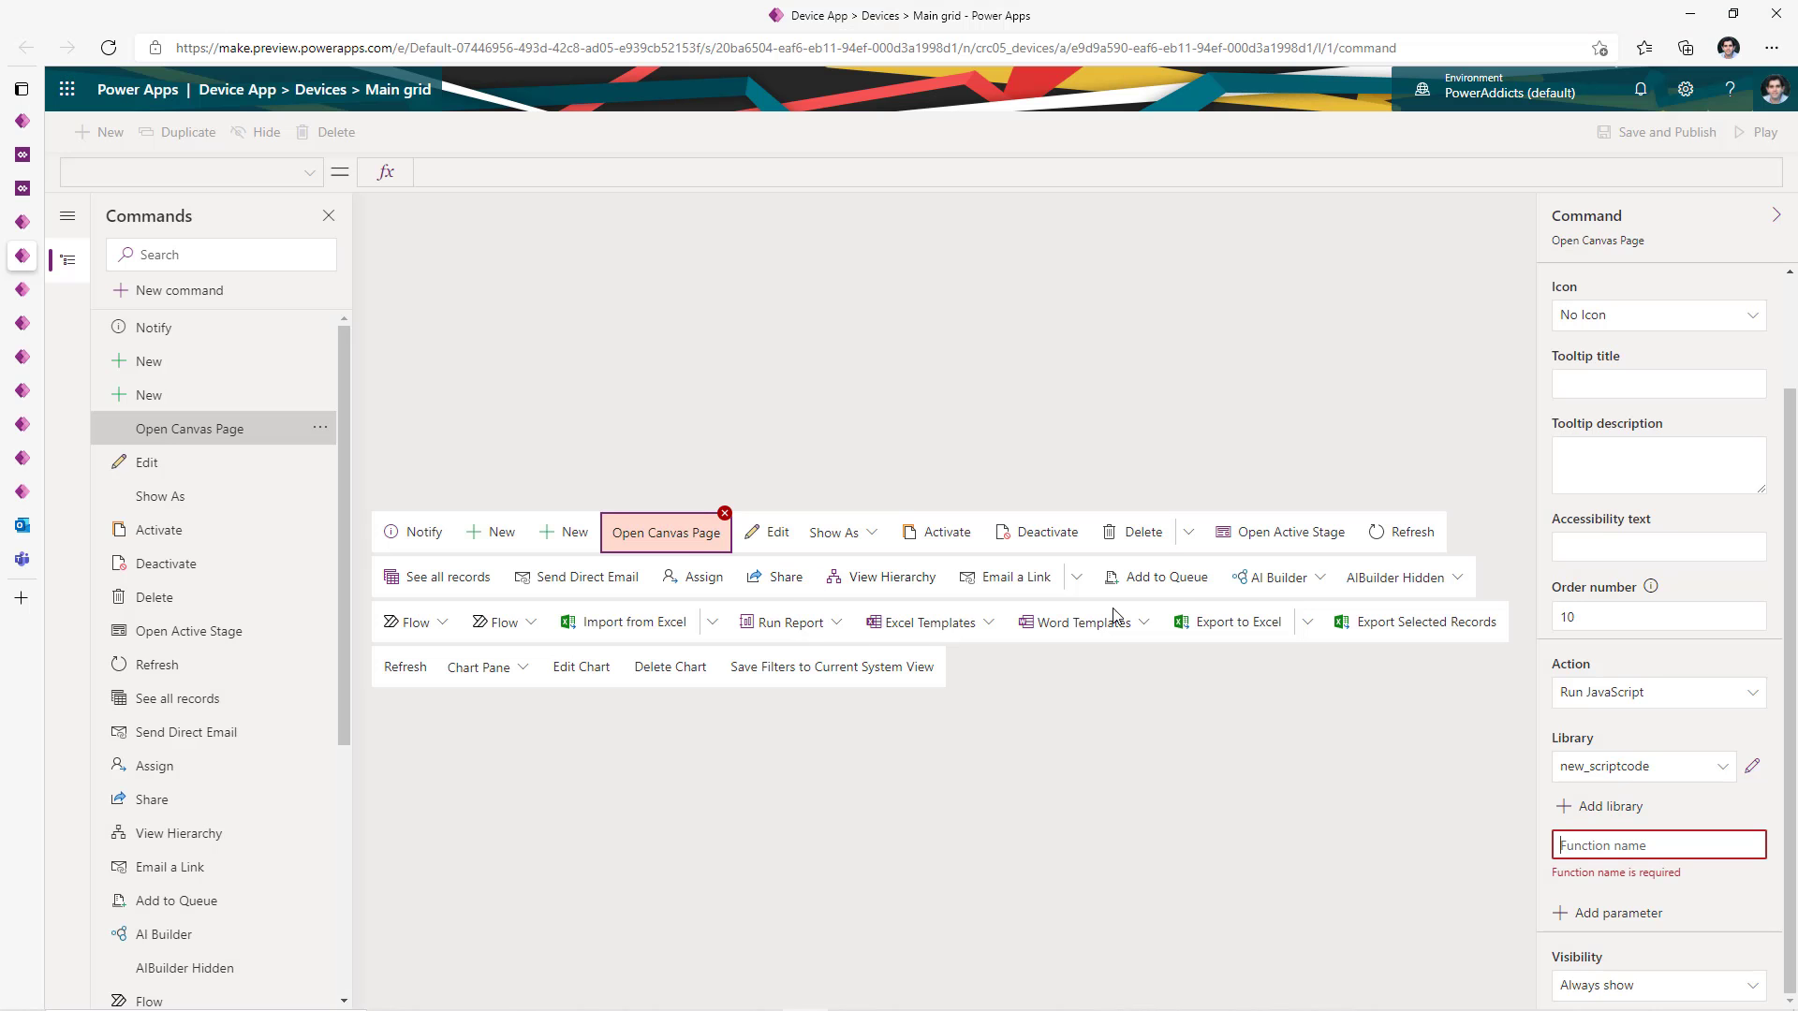
- Set the command's function name to openCanvasDialog and browse the parameter type options
{"action": "key", "text": "ctrl+v"}
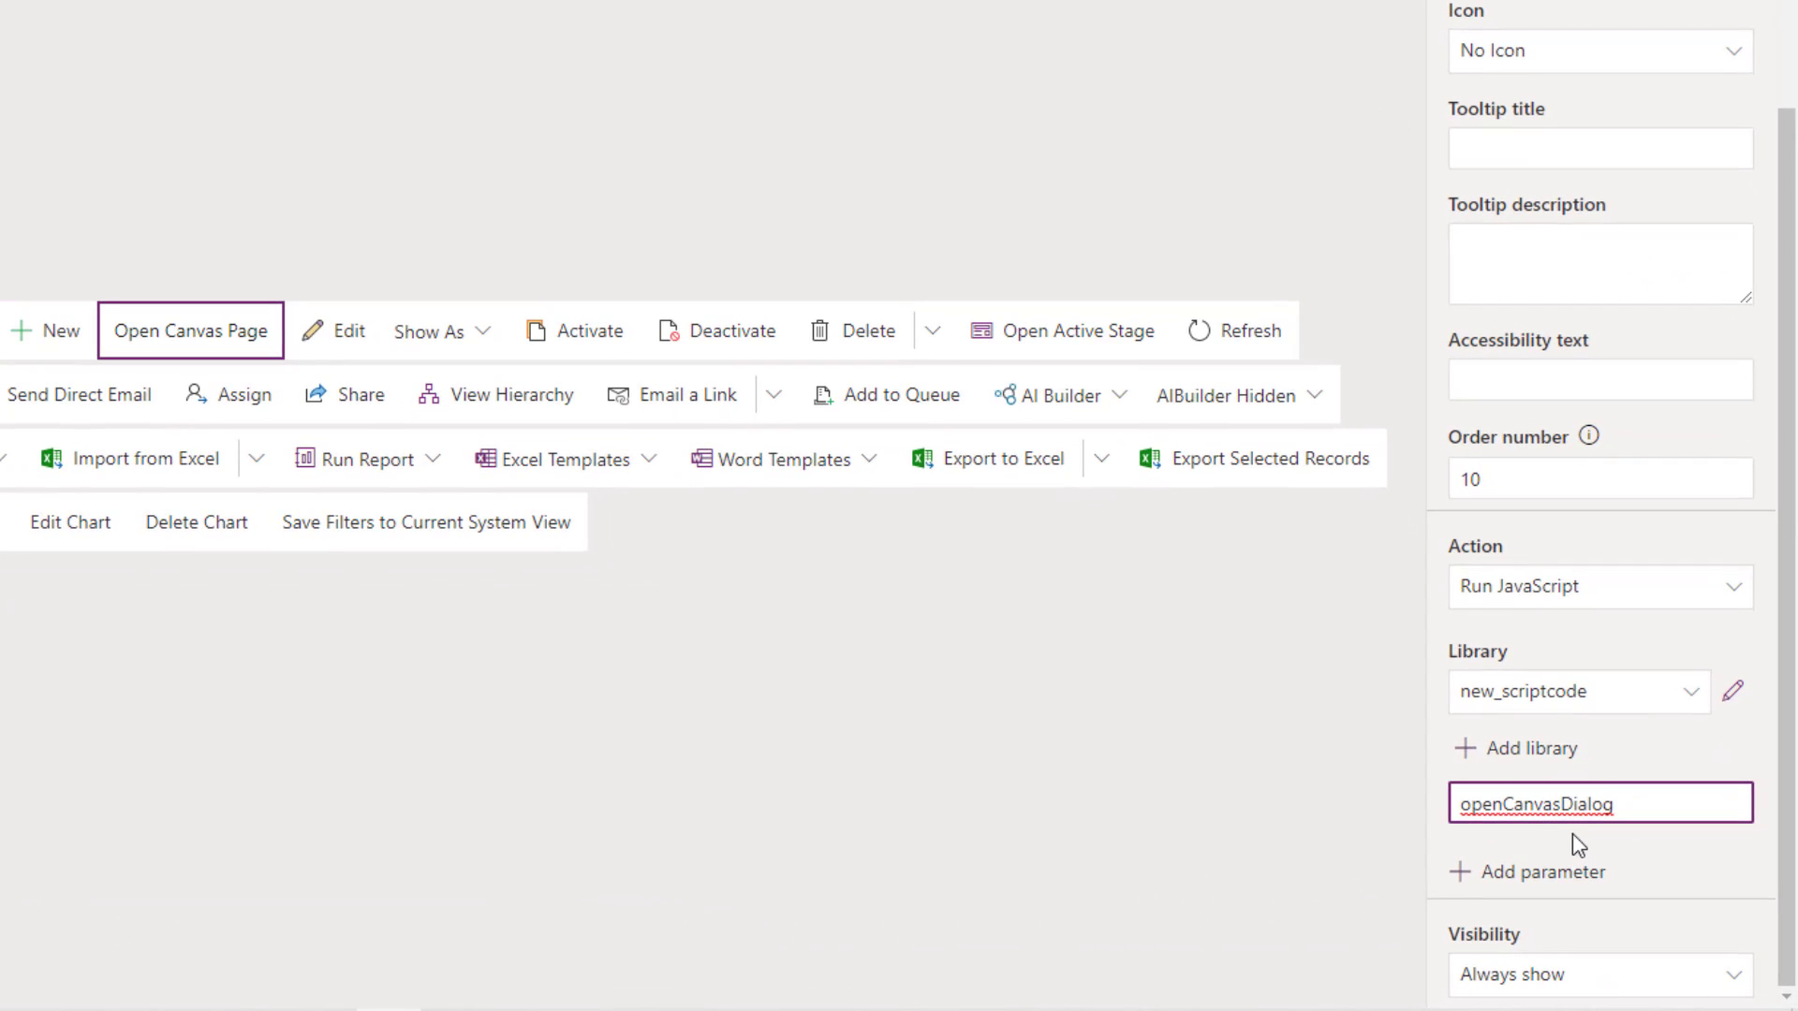
{"action": "left_click", "coordinate": [1571, 833]}
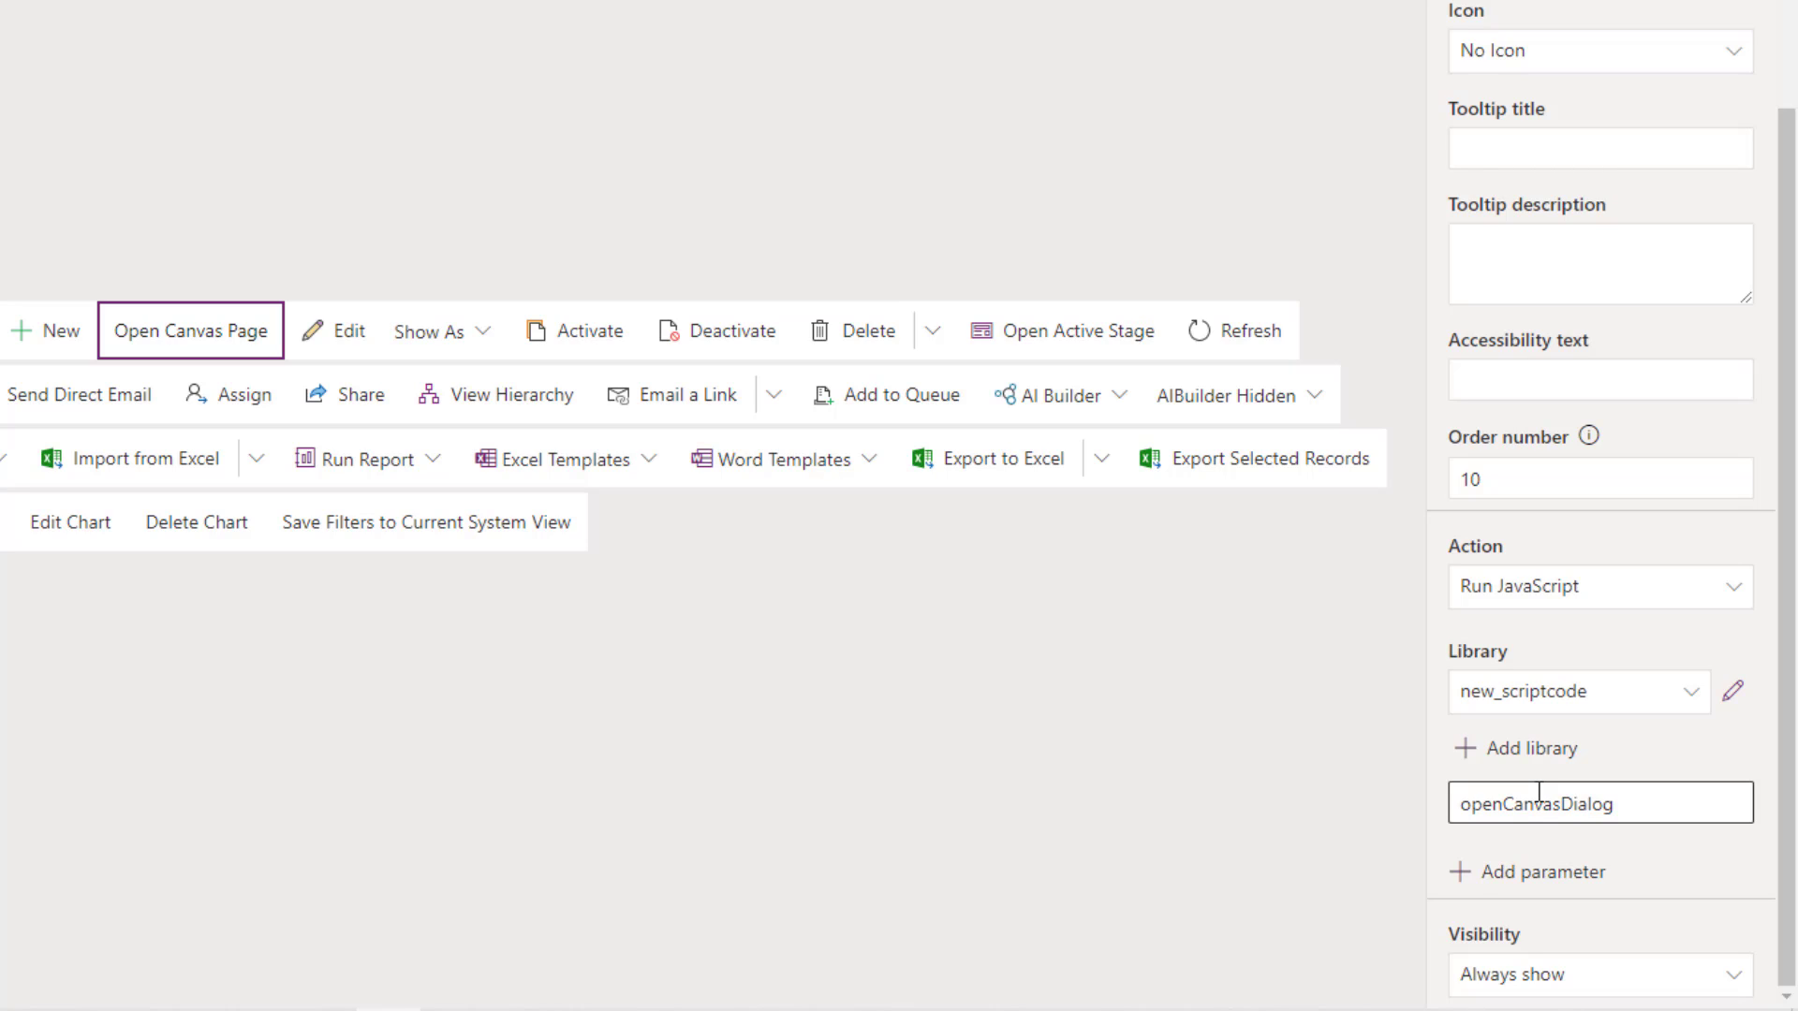
{"action": "left_click", "coordinate": [1503, 871]}
{"action": "scroll", "coordinate": [1493, 885], "scroll_direction": "down", "scroll_amount": 2}
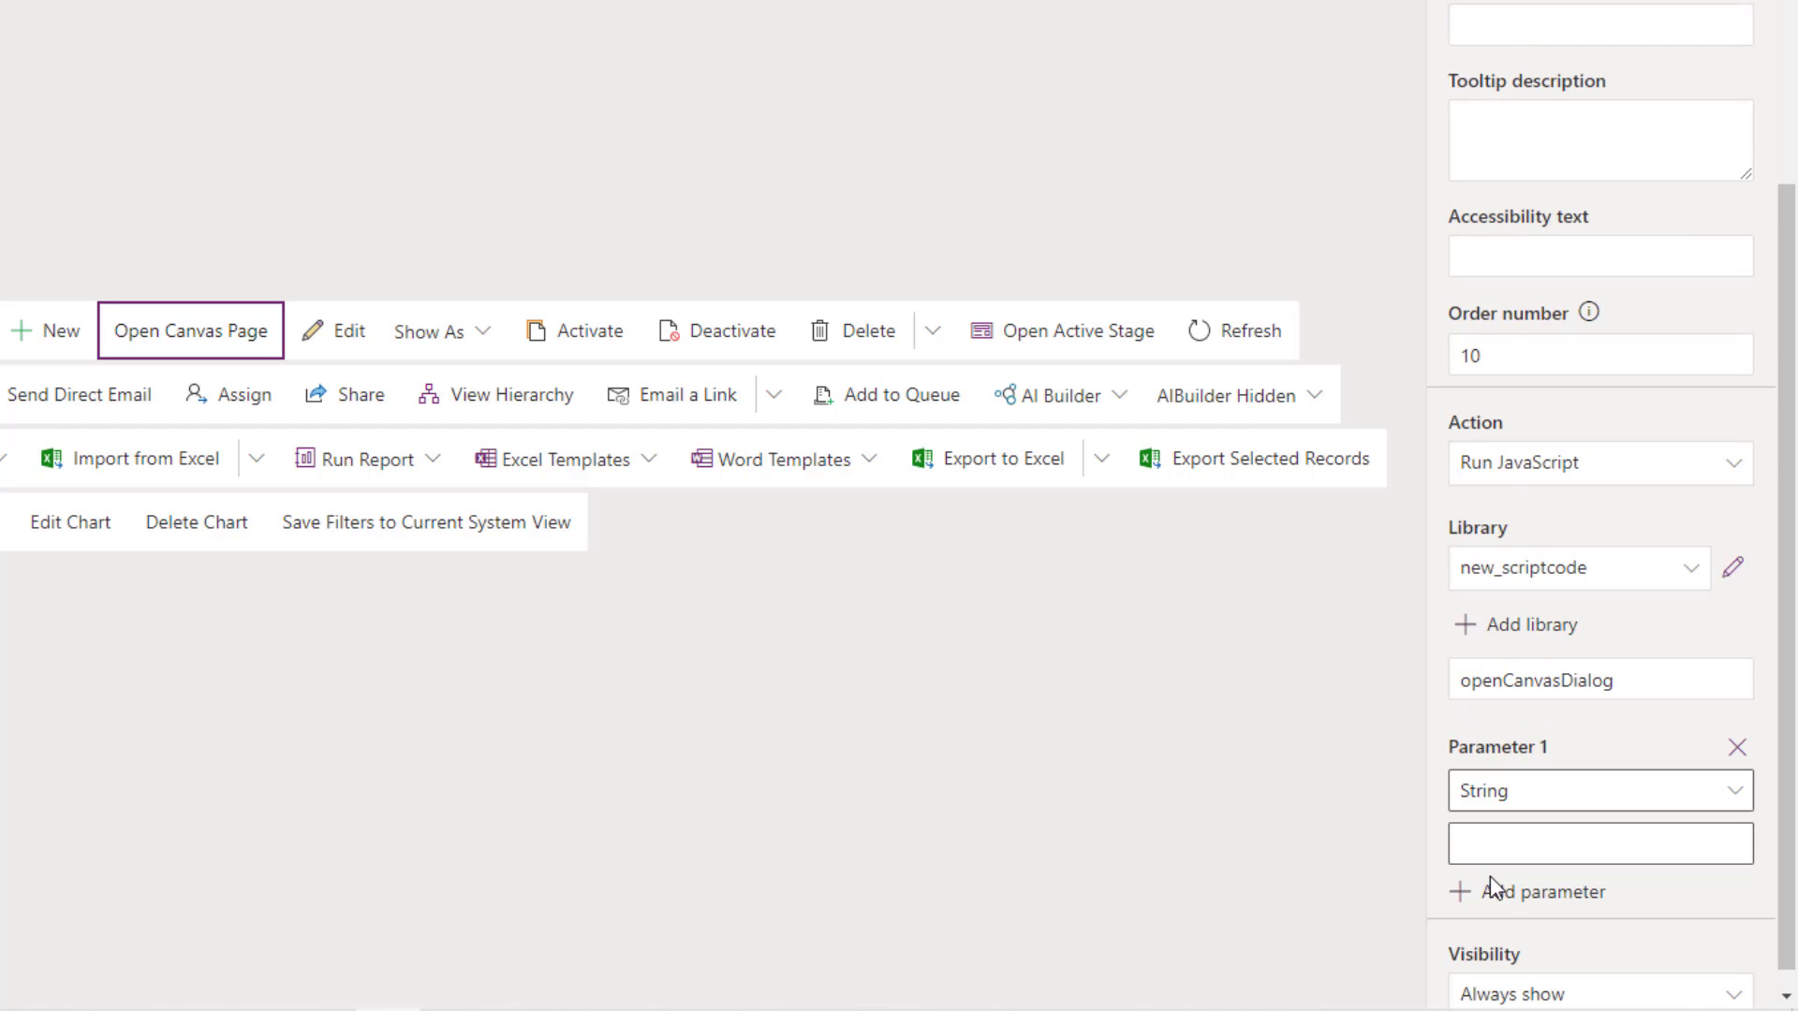
{"action": "left_click", "coordinate": [1735, 783]}
{"action": "scroll", "coordinate": [1569, 518], "scroll_direction": "down", "scroll_amount": 1}
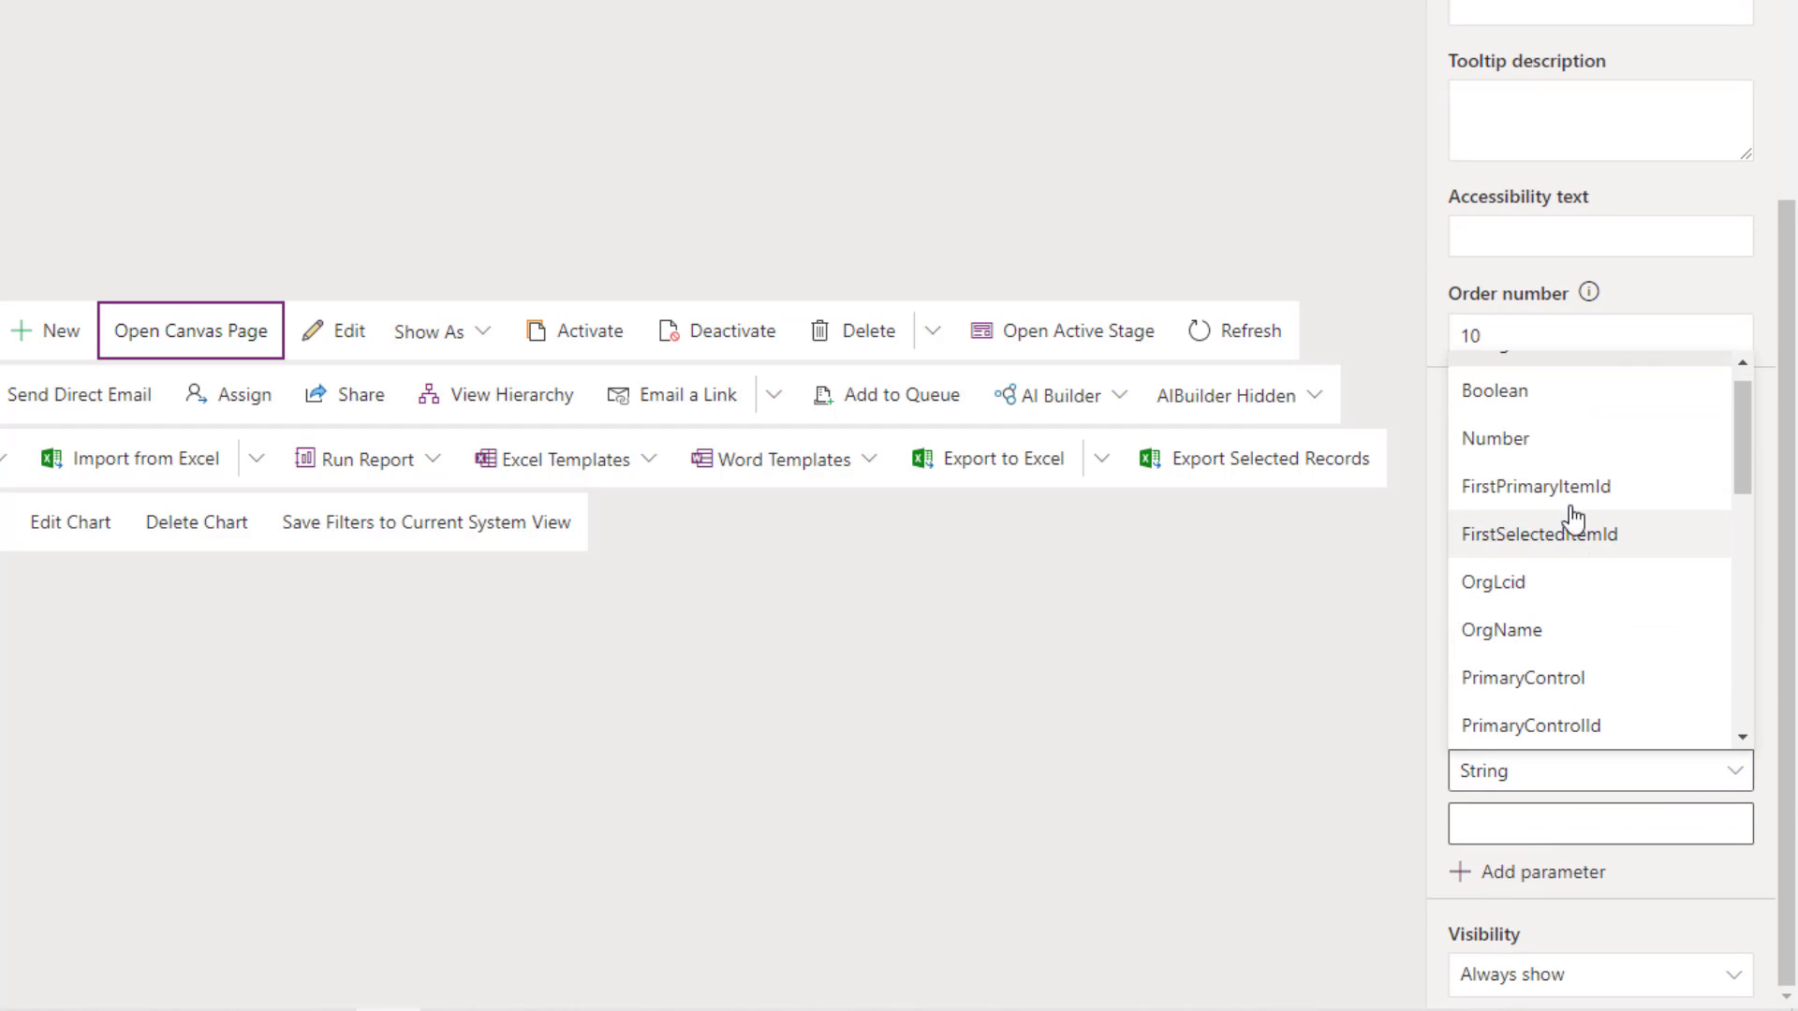
{"action": "scroll", "coordinate": [1544, 423], "scroll_direction": "down", "scroll_amount": 1}
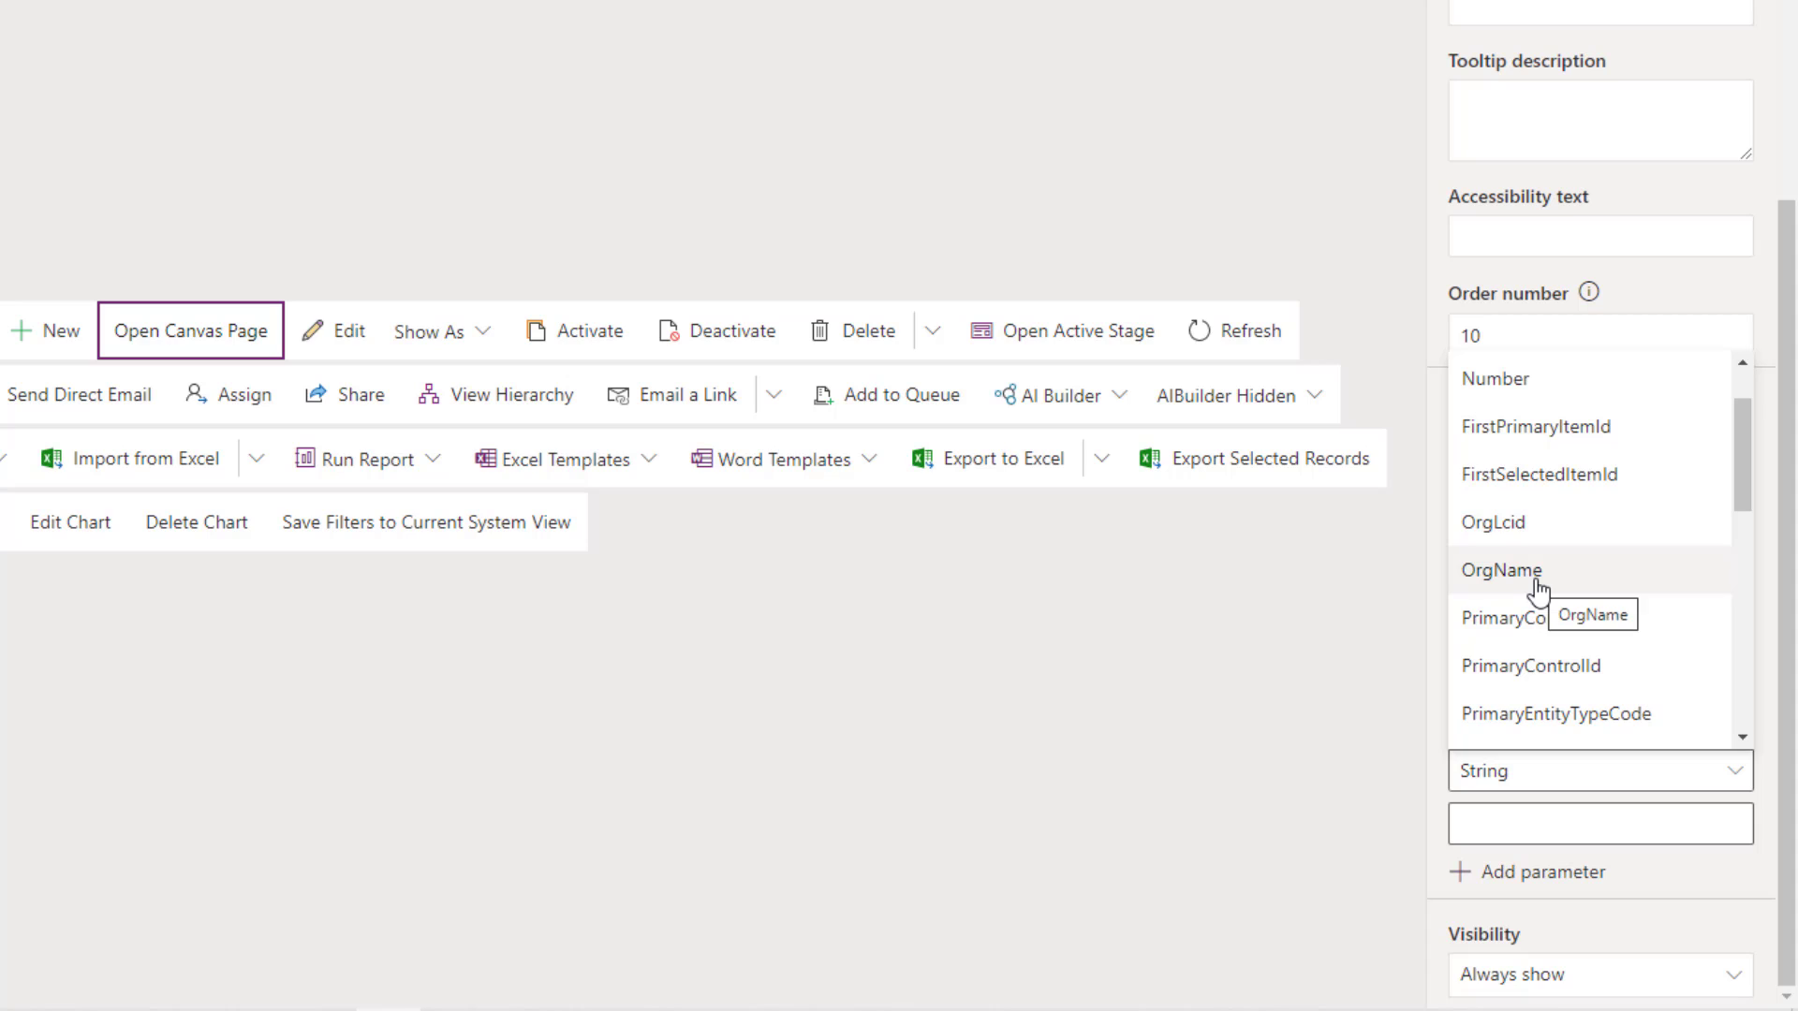
{"action": "scroll", "coordinate": [1582, 469], "scroll_direction": "up", "scroll_amount": 1}
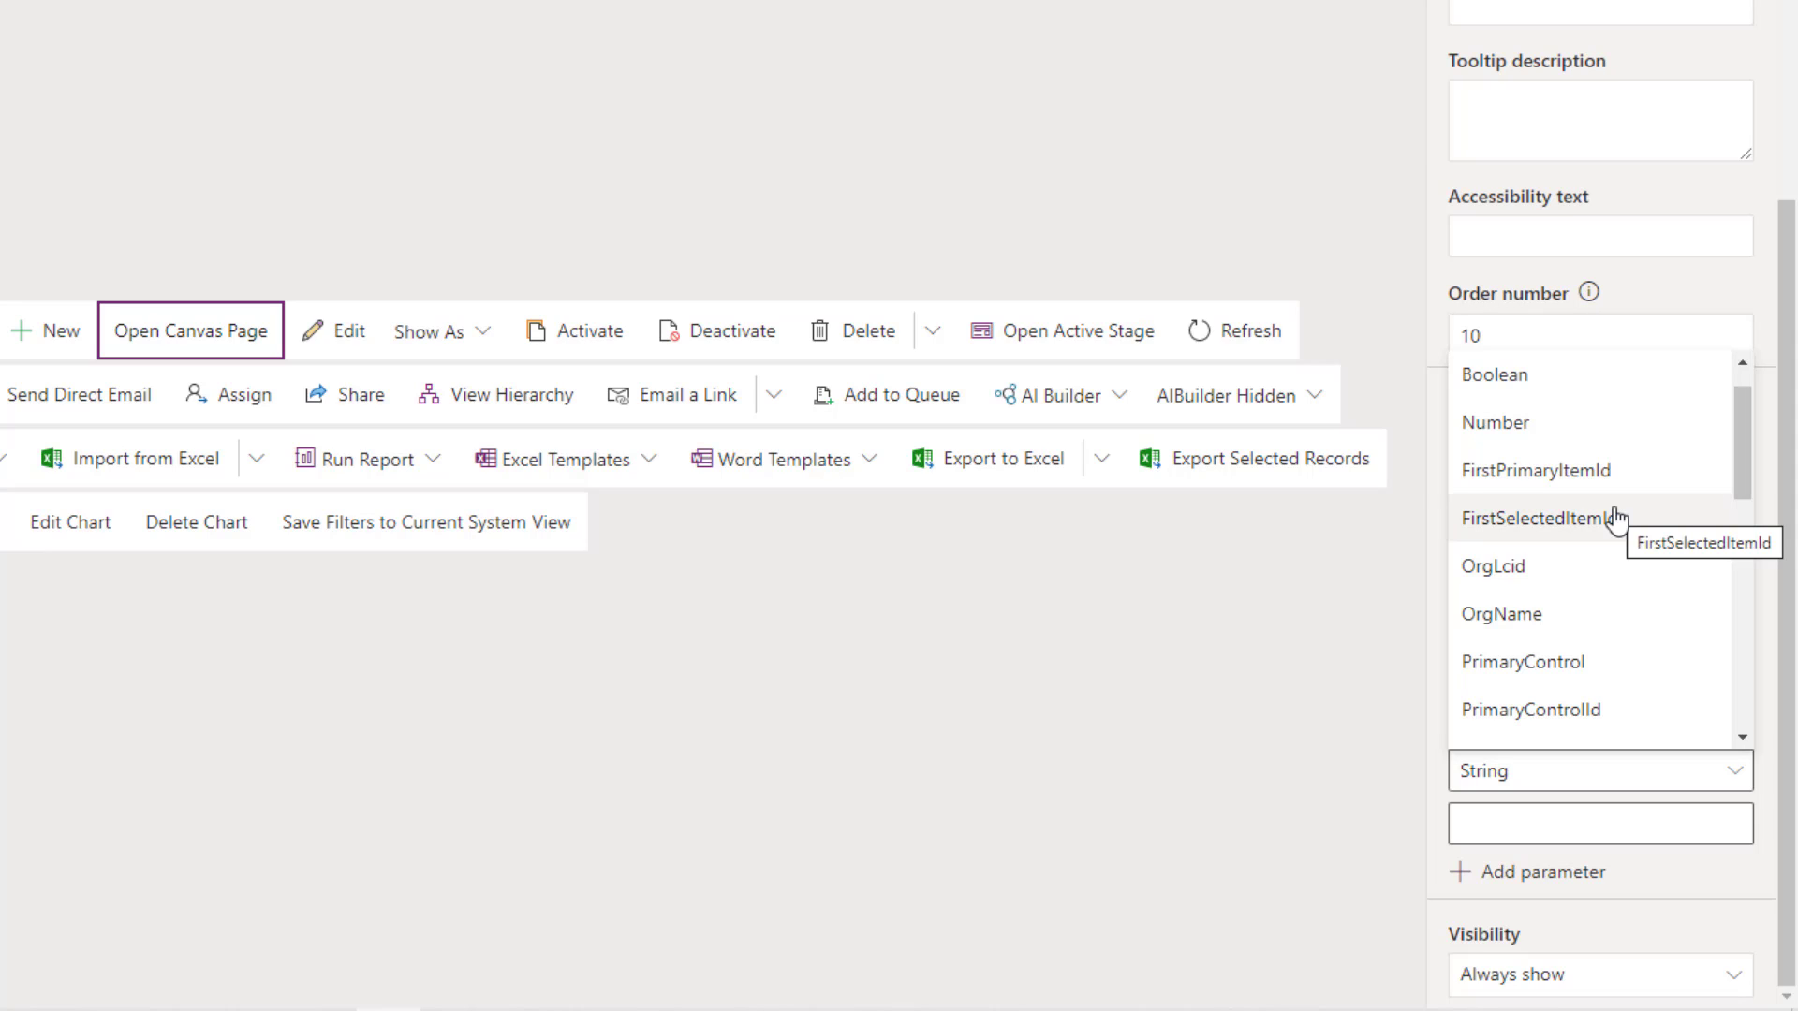
- Remove the trial parameter and save and publish the Device App
{"action": "left_click", "coordinate": [1684, 310]}
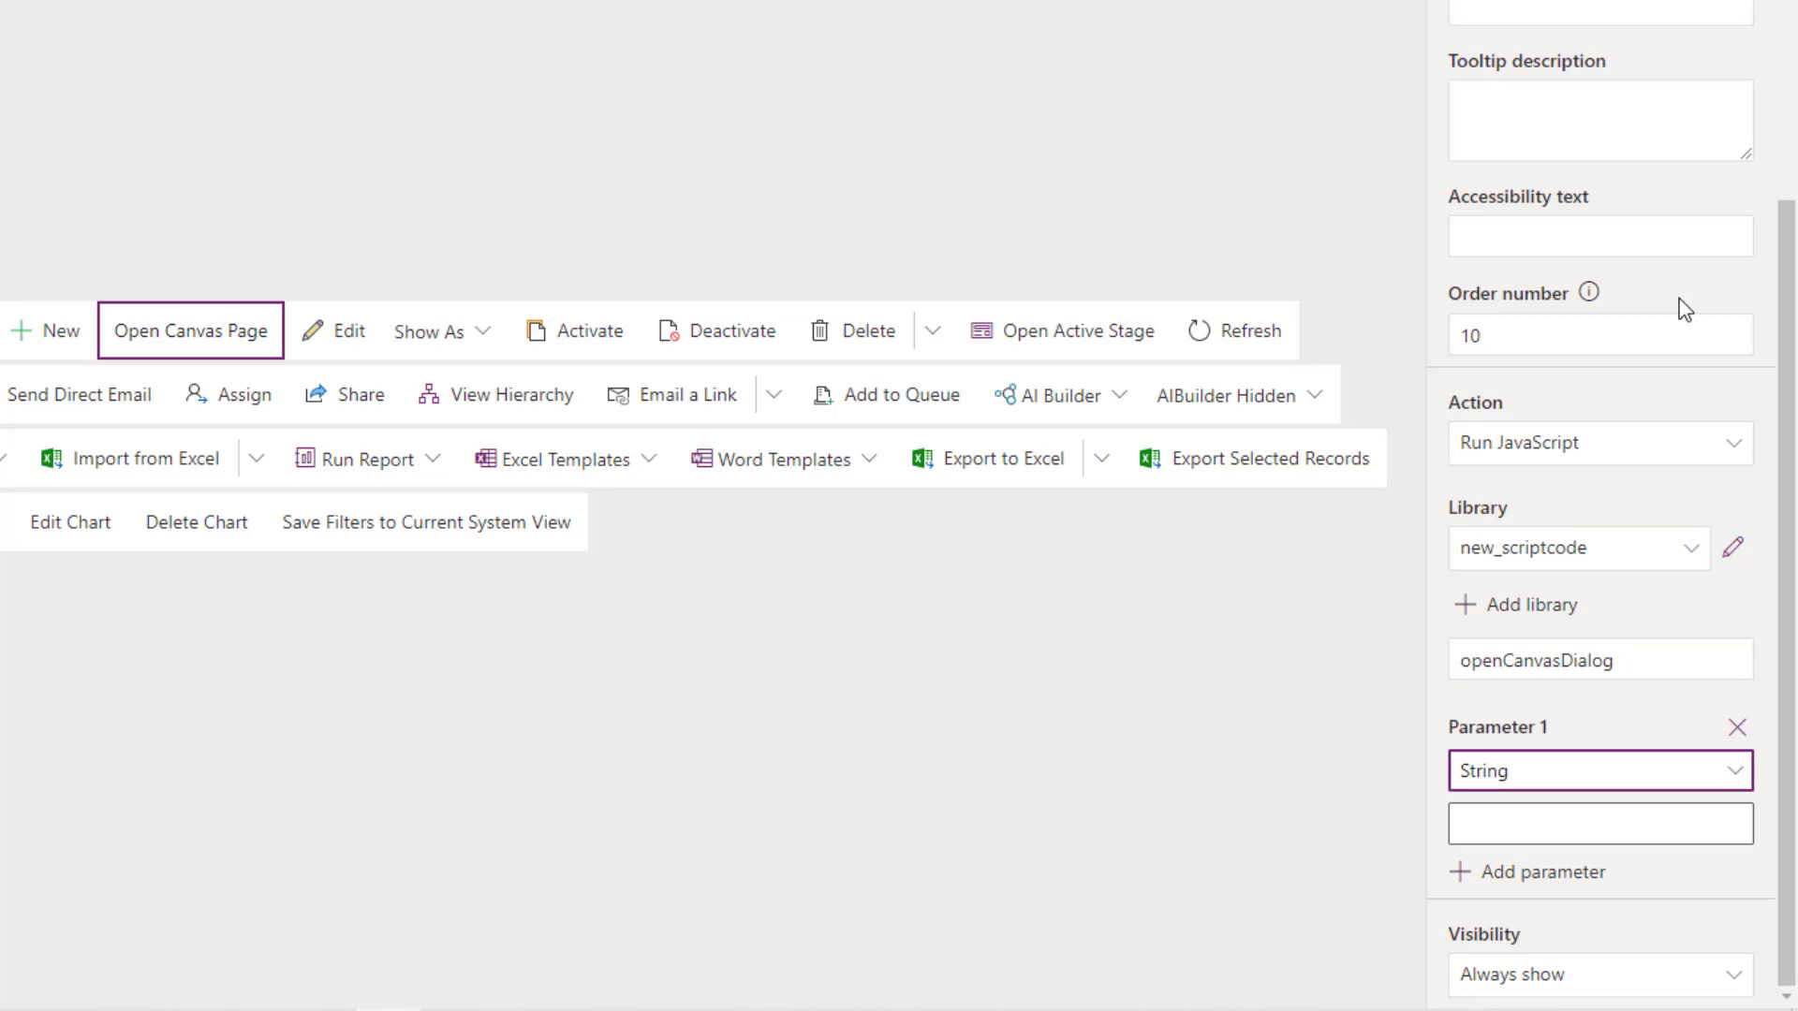
{"action": "left_click", "coordinate": [1736, 729]}
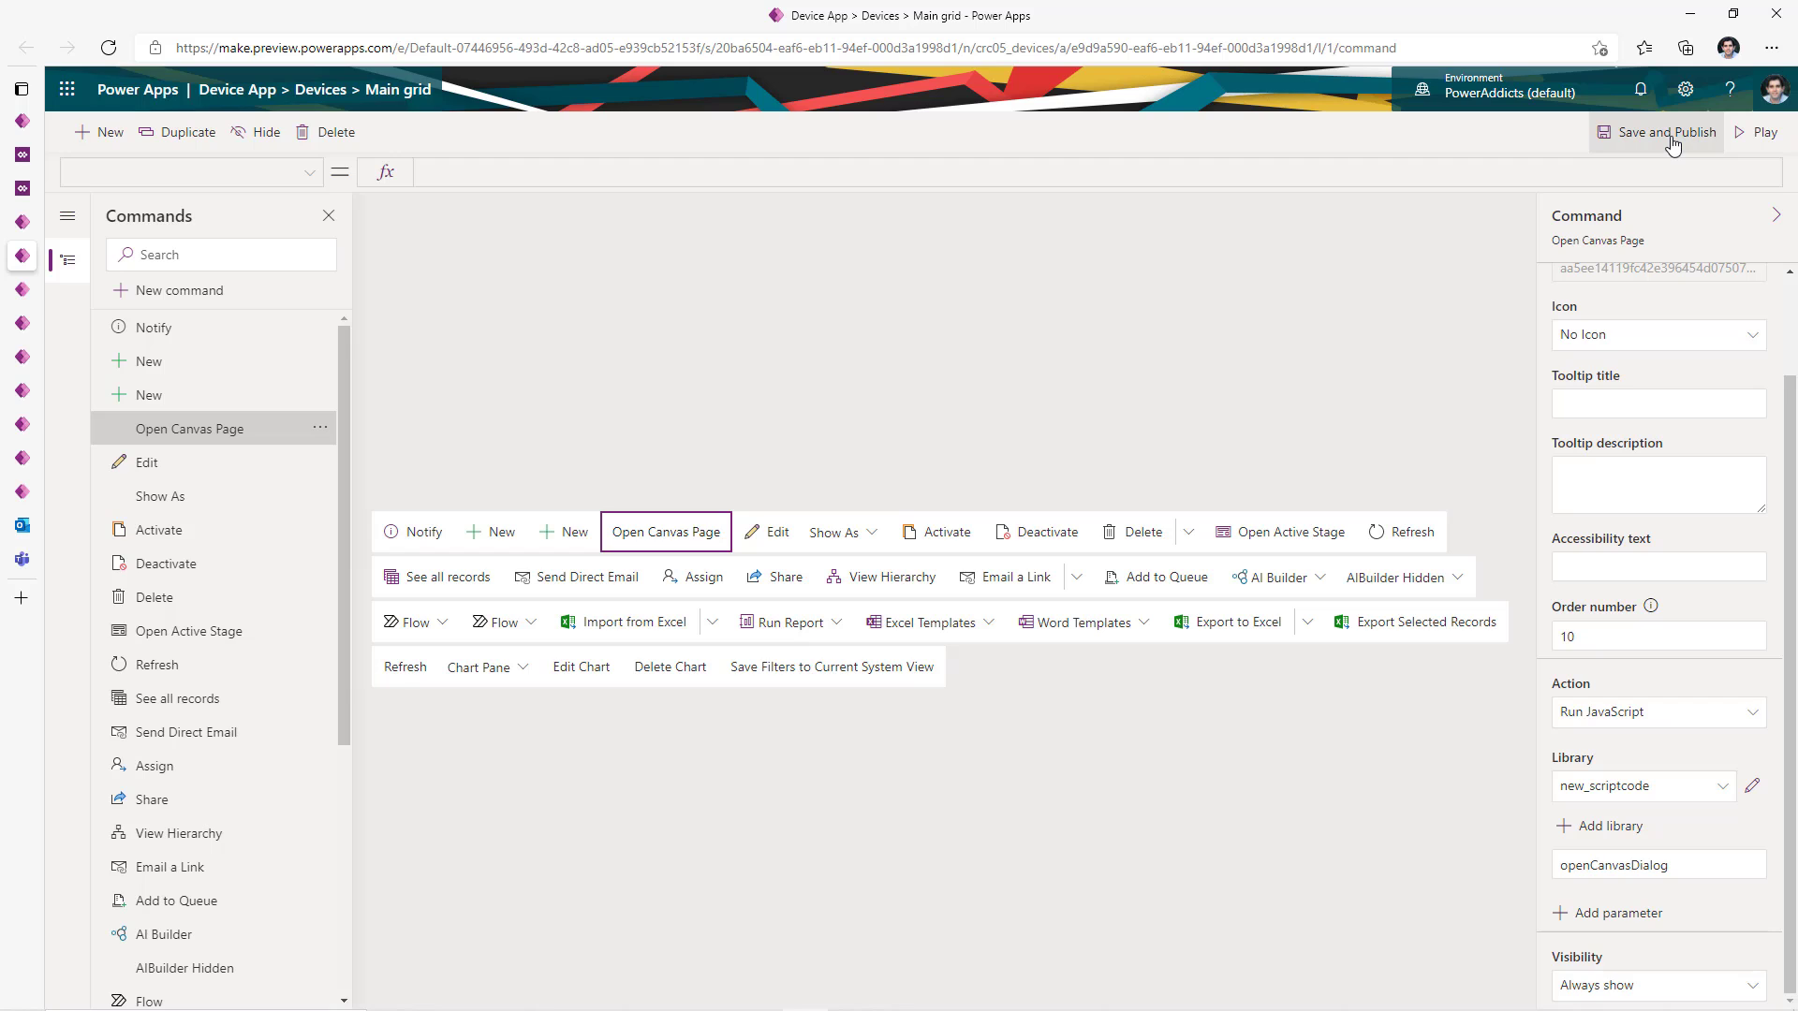
{"action": "left_click", "coordinate": [1673, 140]}
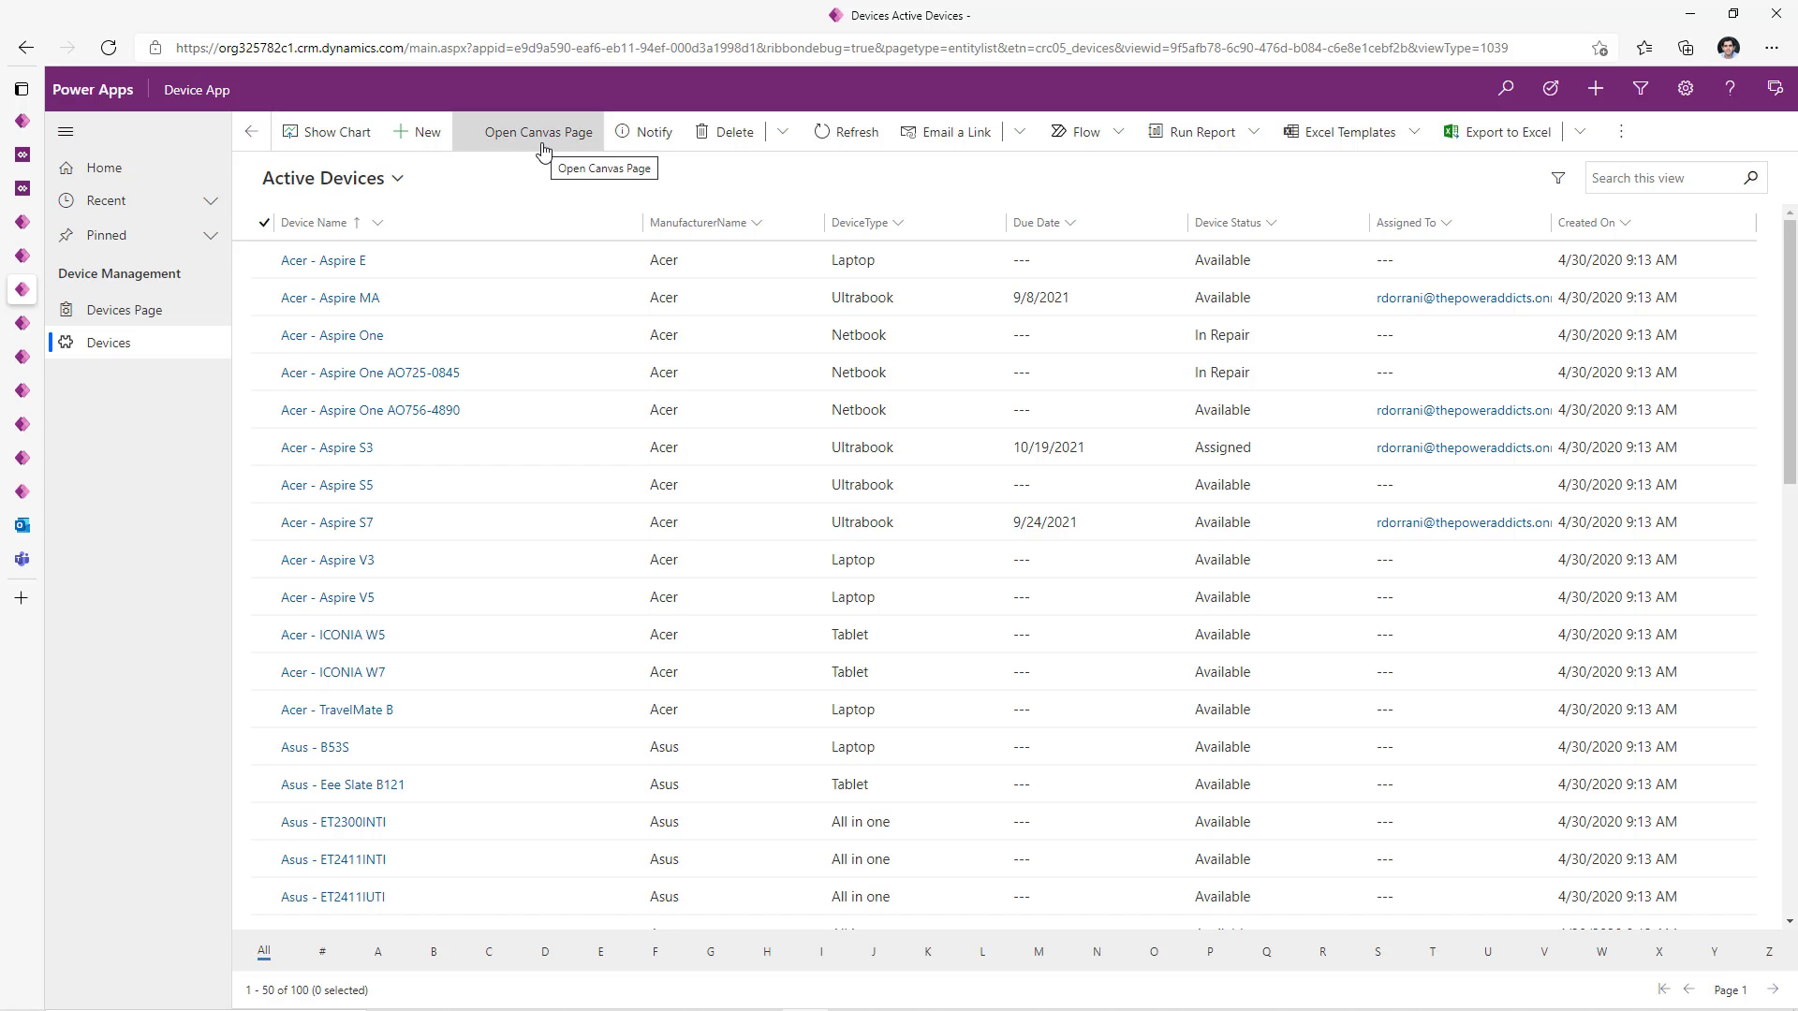
- Run Open Canvas Page to show the Devices gallery in a side pane and scroll it
{"action": "left_click", "coordinate": [538, 132]}
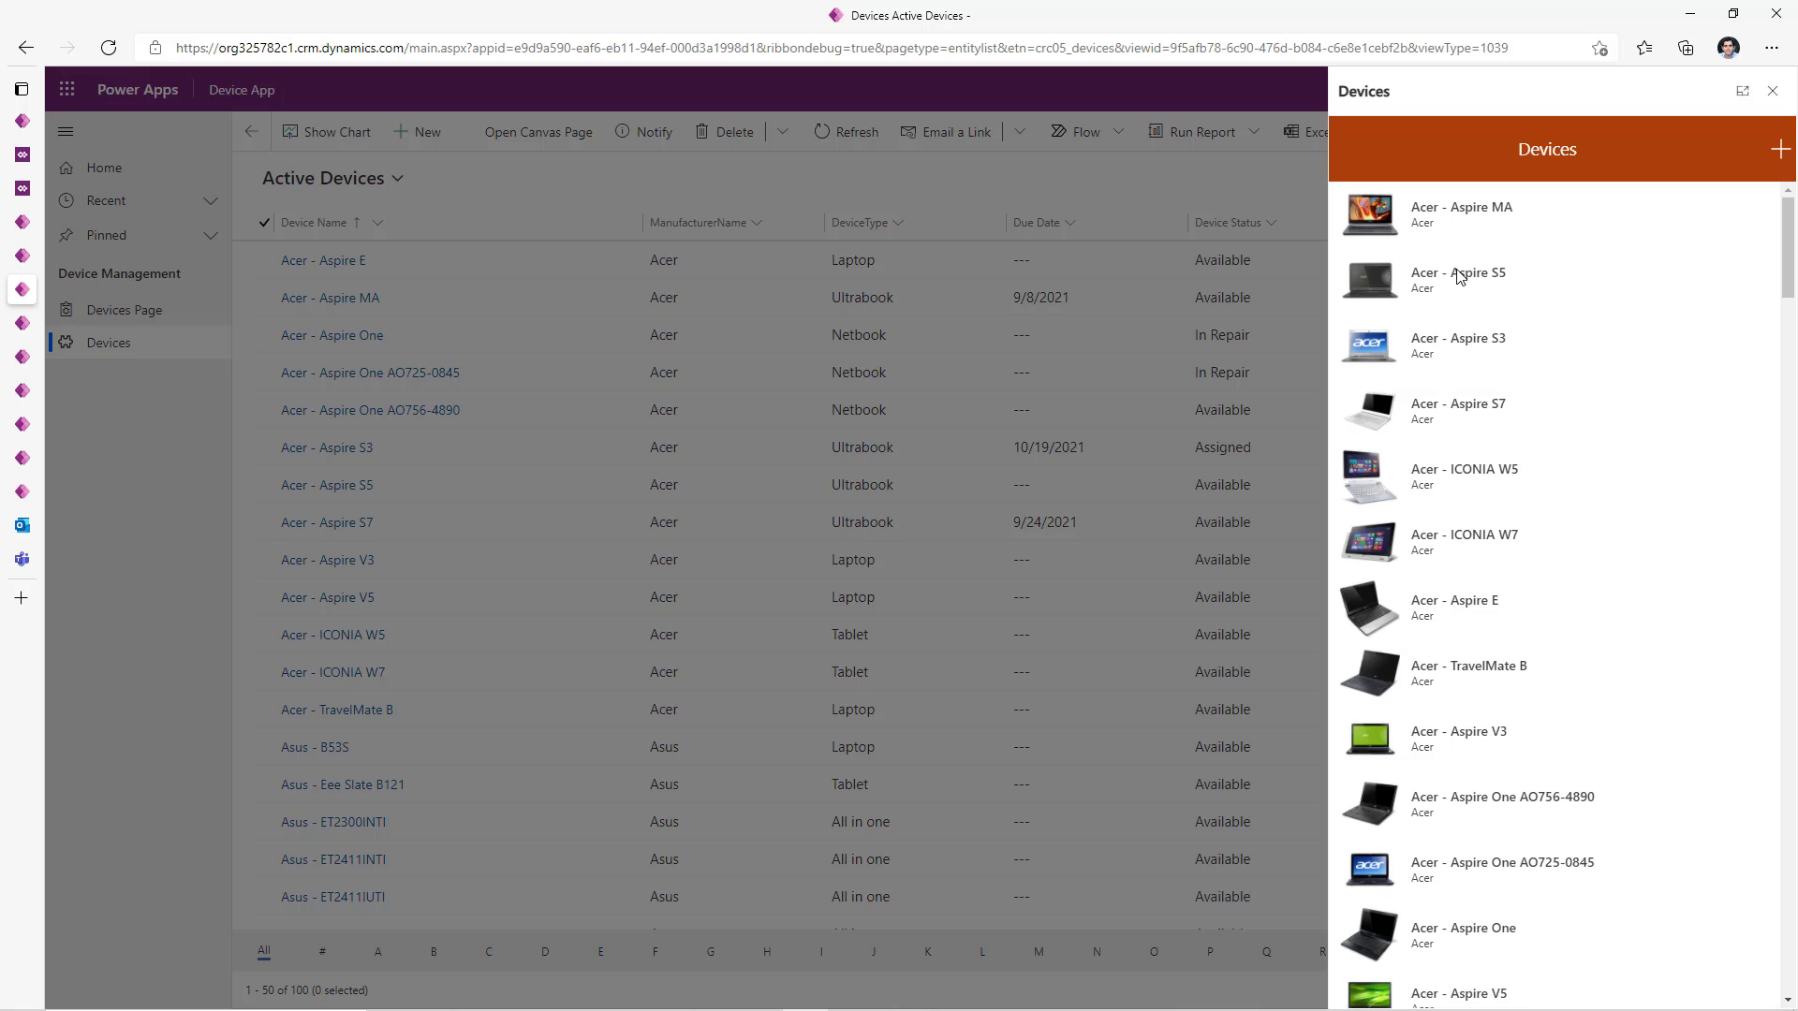
{"action": "scroll", "coordinate": [1546, 505], "scroll_direction": "down", "scroll_amount": 10}
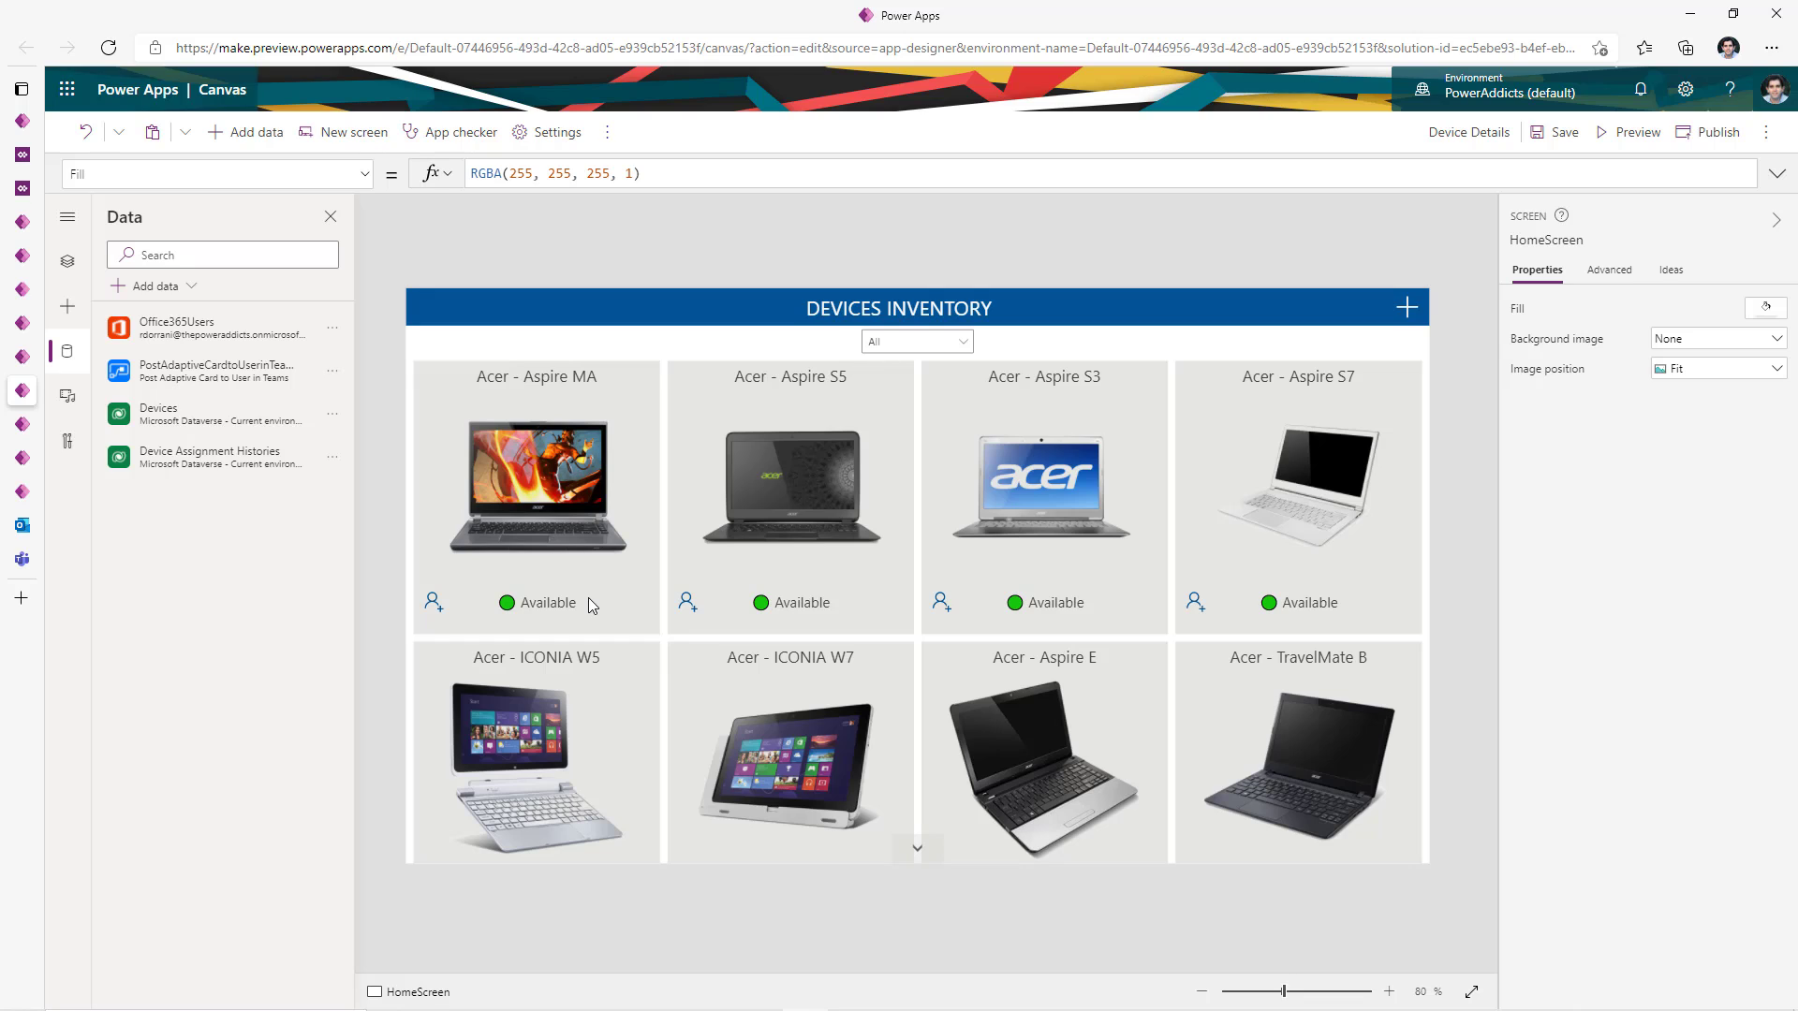
- Inspect Icon2_2's OnSelect Teams flow call, then check the Acer - Aspire MA record in Active Devices
{"action": "left_click", "coordinate": [434, 602]}
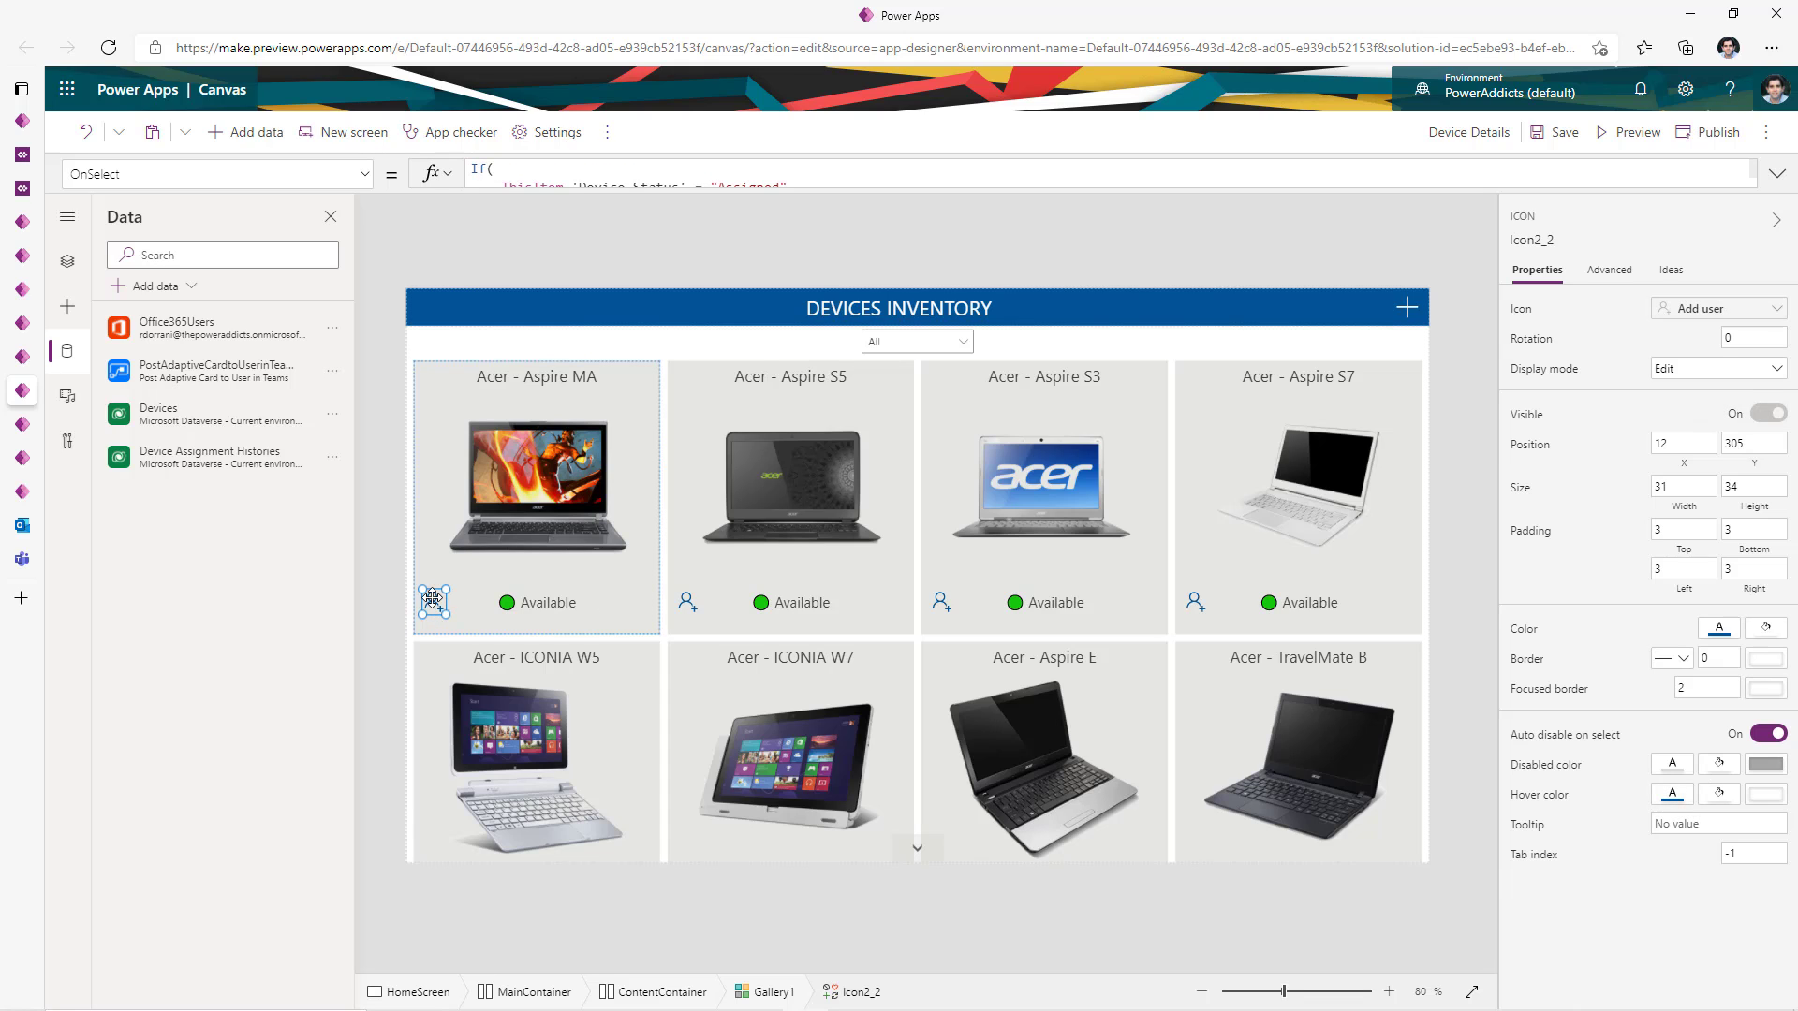
{"action": "left_click", "coordinate": [1777, 173]}
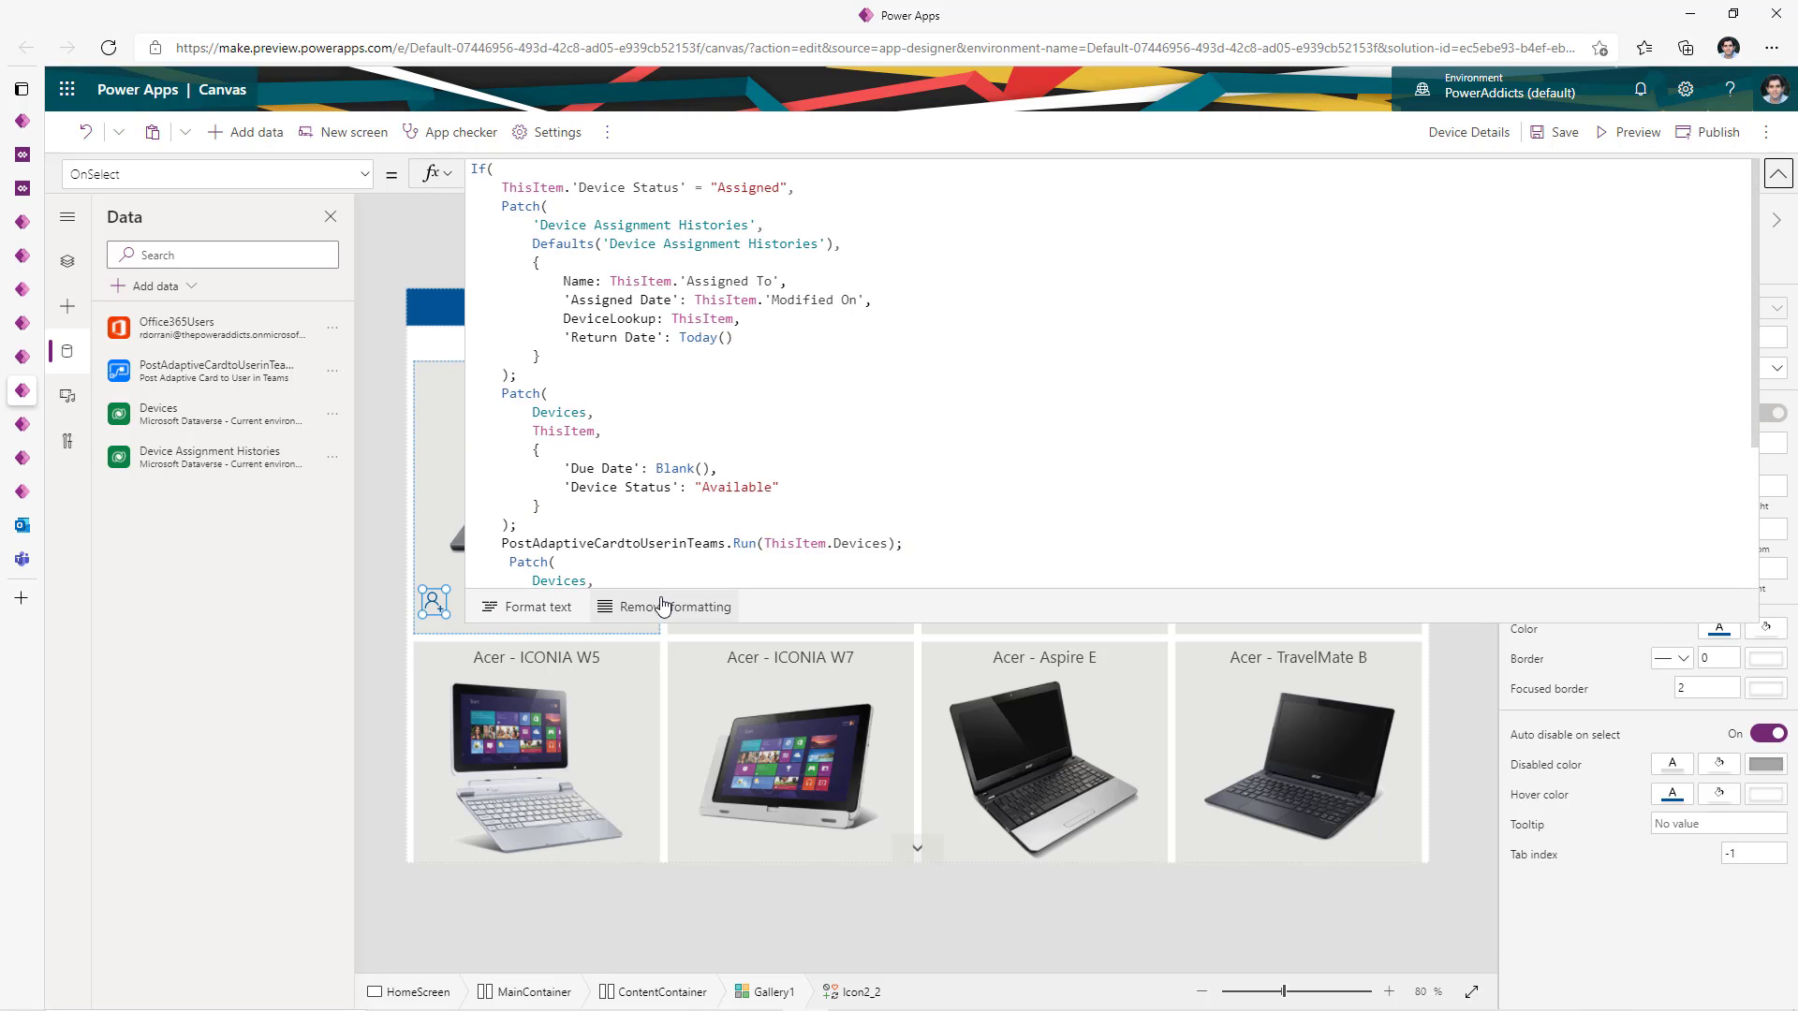
{"action": "left_click_drag", "start_coordinate": [496, 541], "coordinate": [906, 548]}
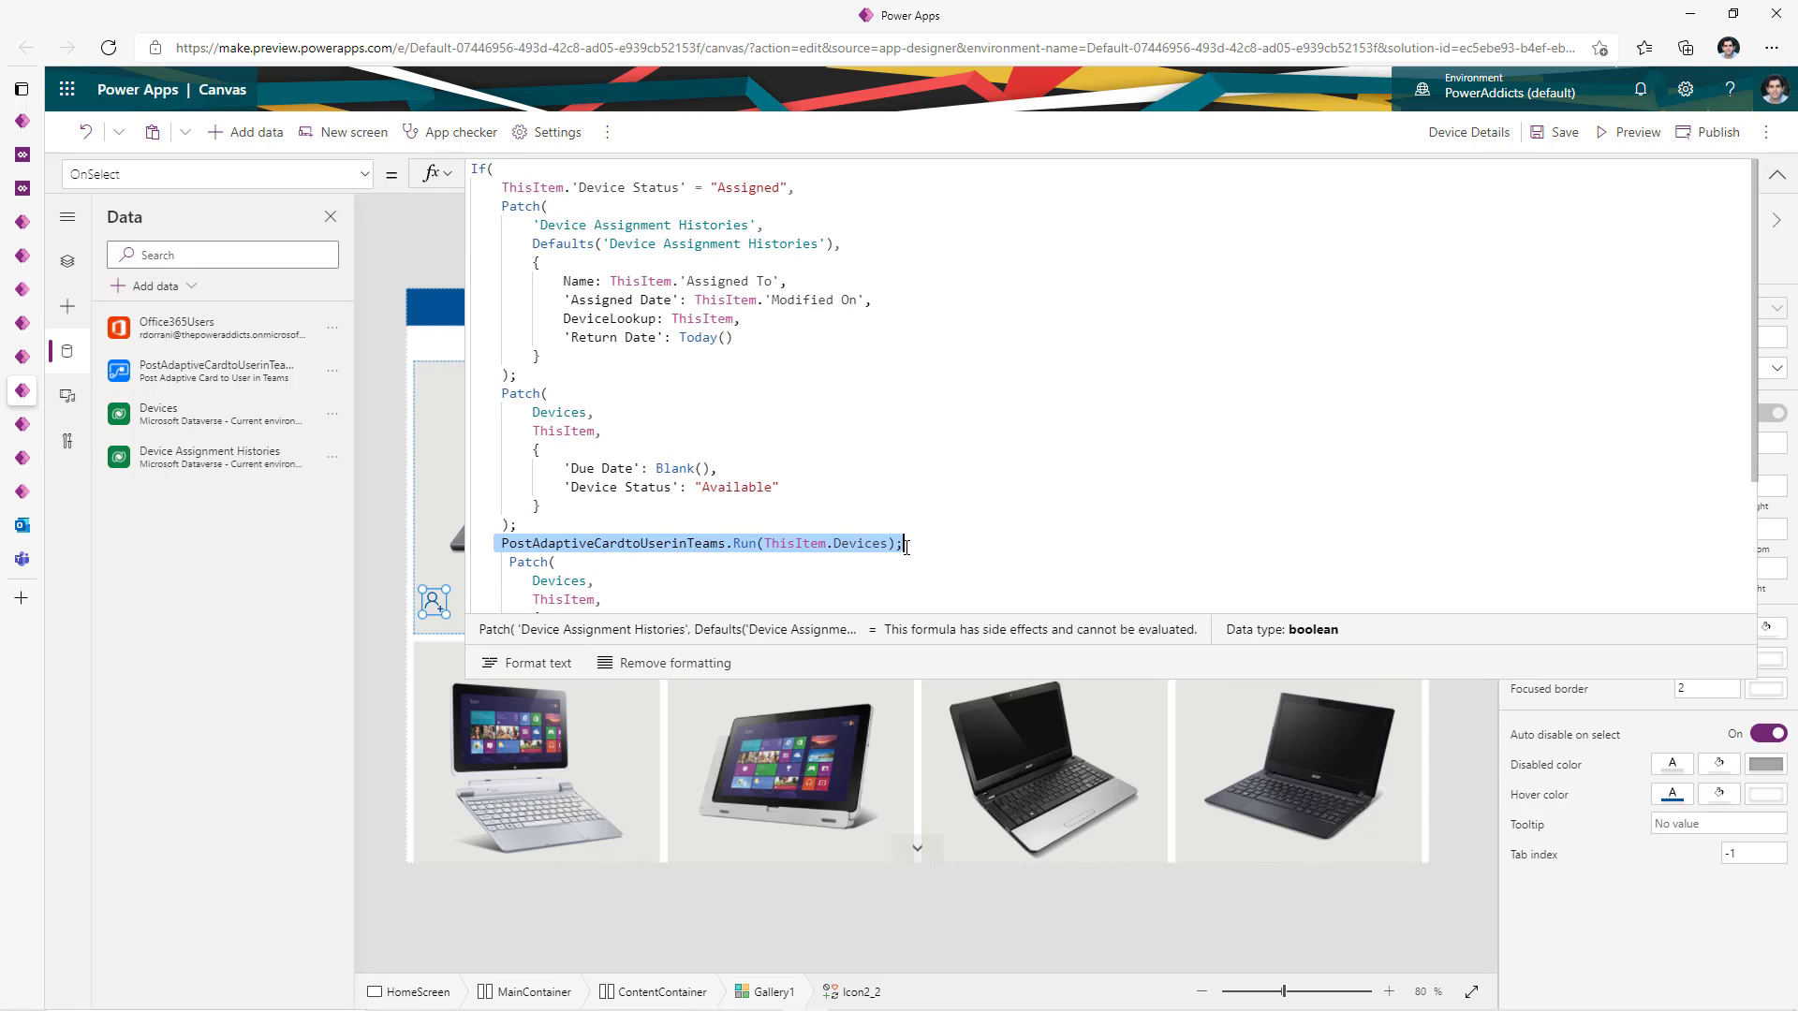
{"action": "left_click", "coordinate": [1776, 175]}
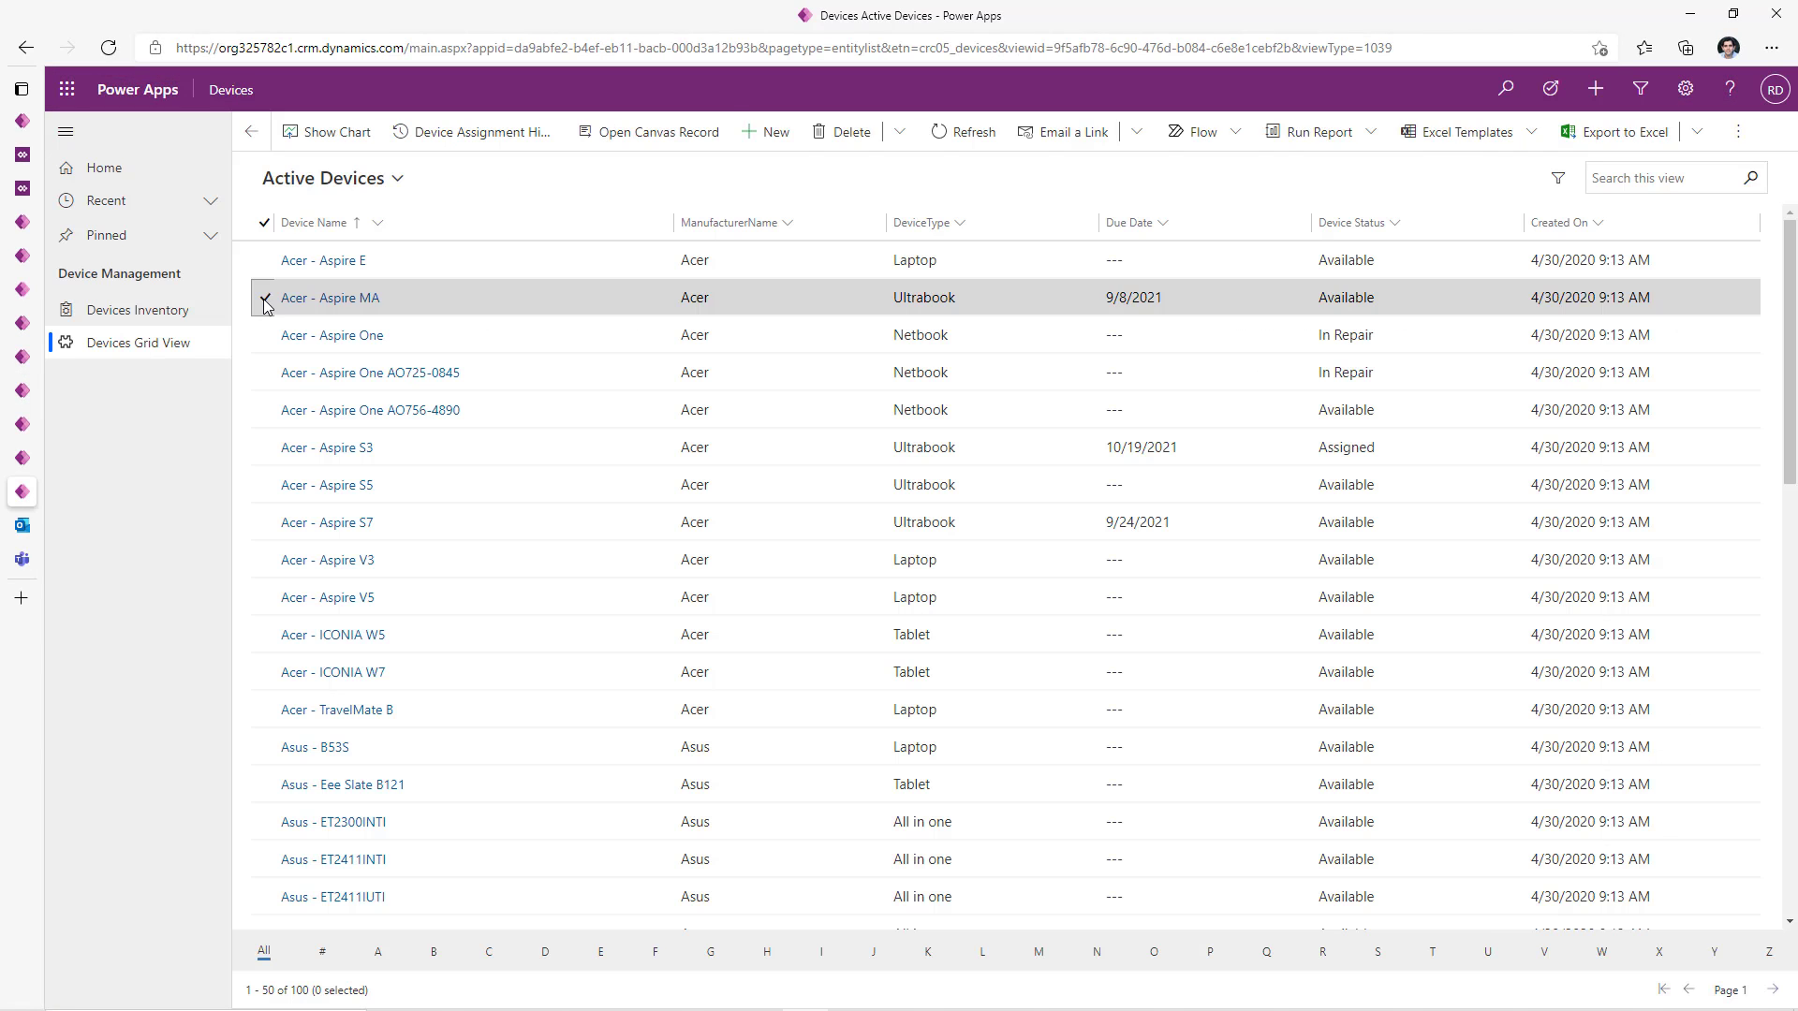
{"action": "left_click", "coordinate": [265, 300]}
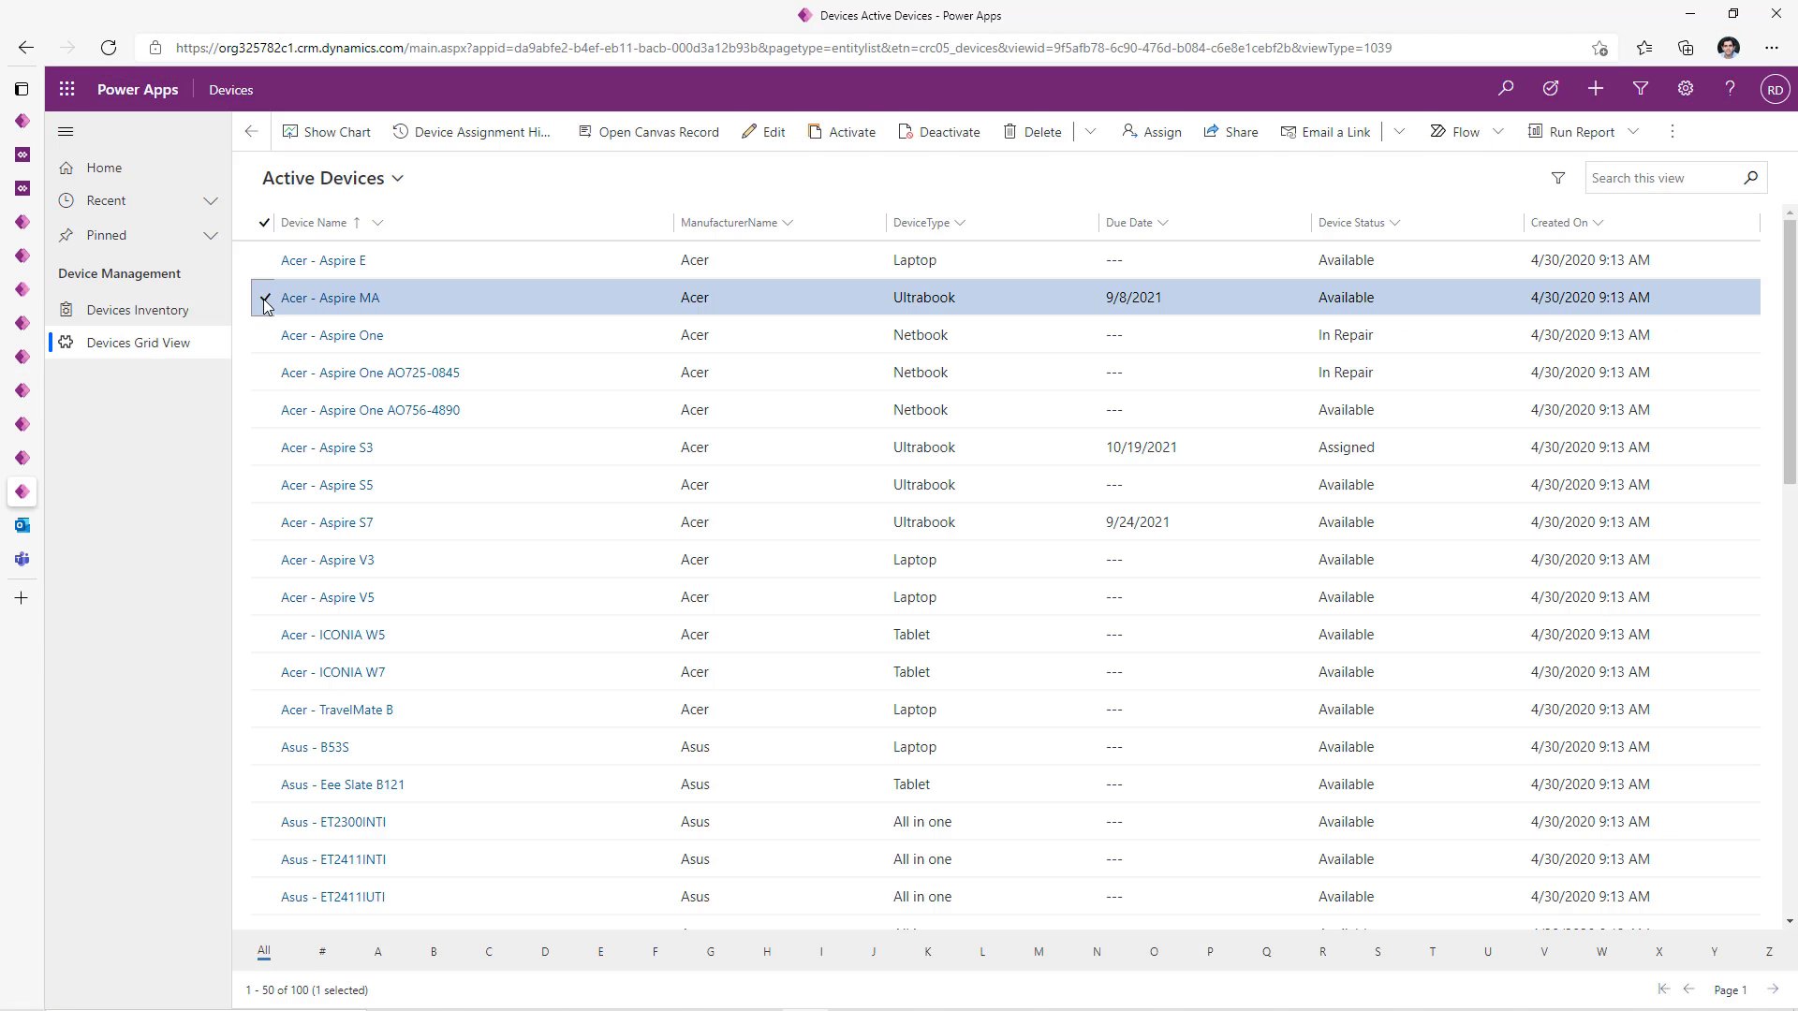
- Open the selected device with Open Canvas Record and highlight the recordId GUID in the URL
{"action": "left_click", "coordinate": [635, 137]}
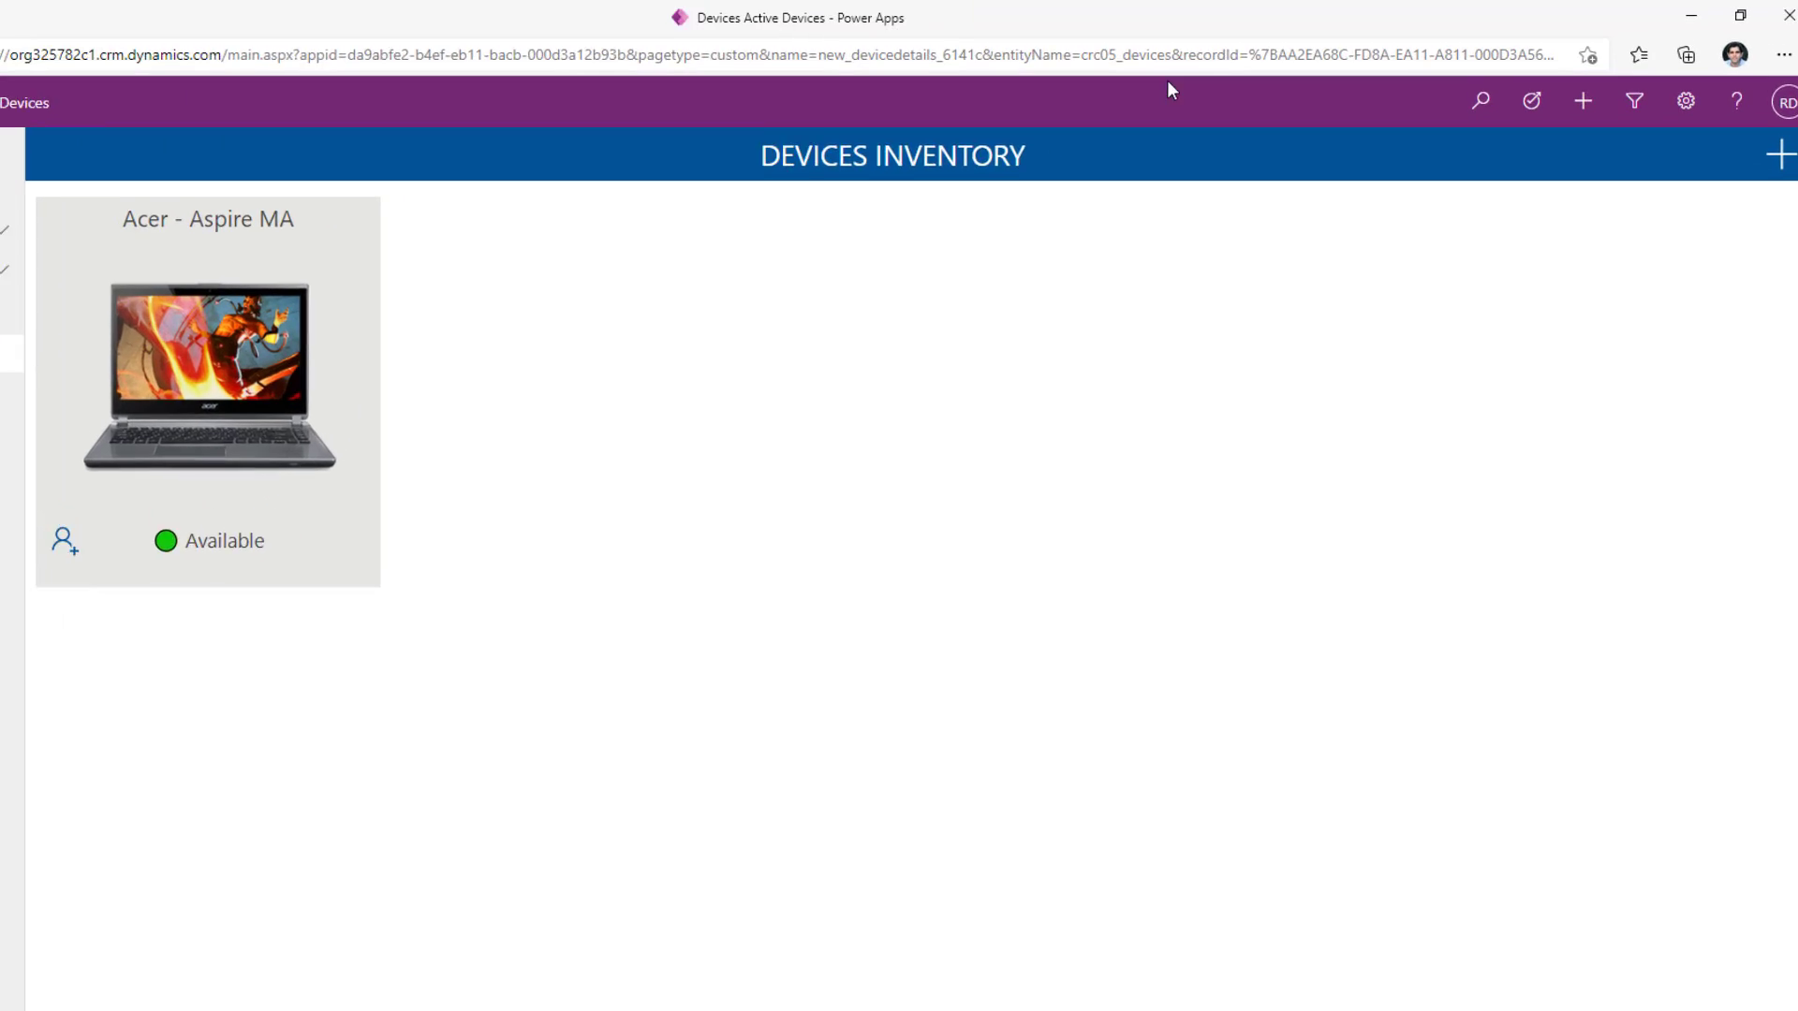
{"action": "left_click_drag", "start_coordinate": [1082, 70], "coordinate": [1515, 86]}
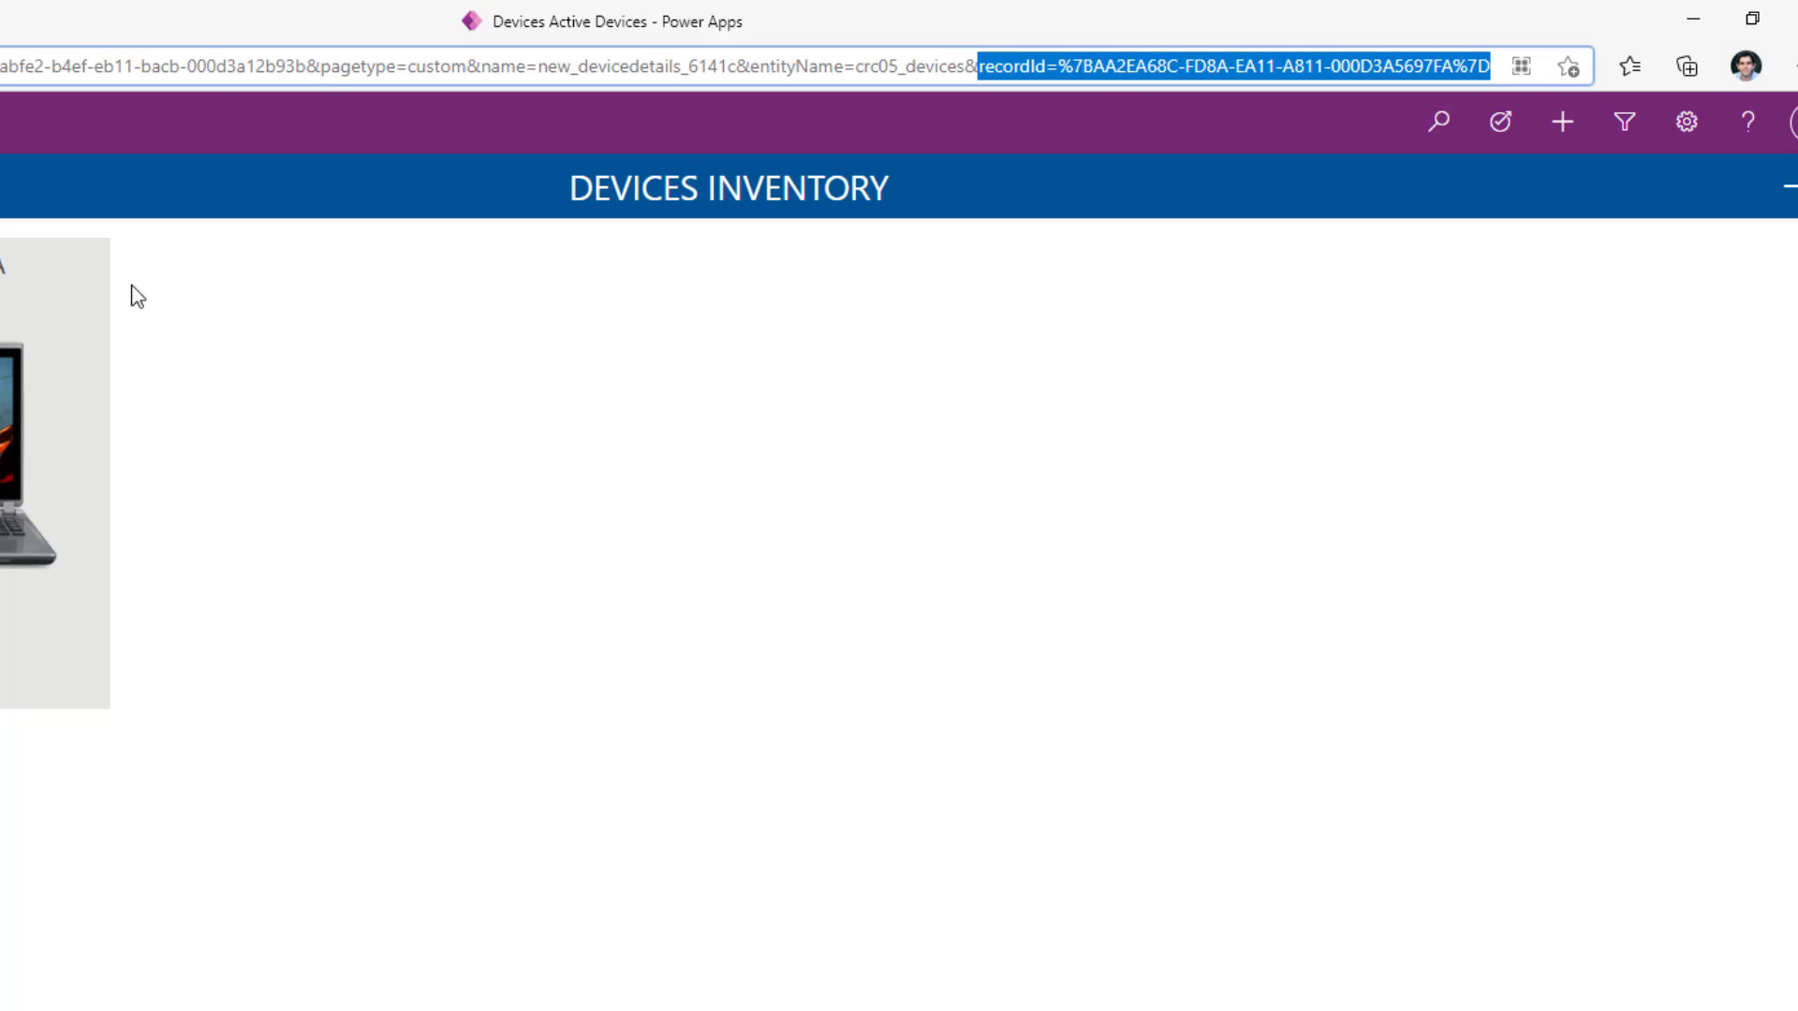
{"action": "double_click", "coordinate": [1002, 64]}
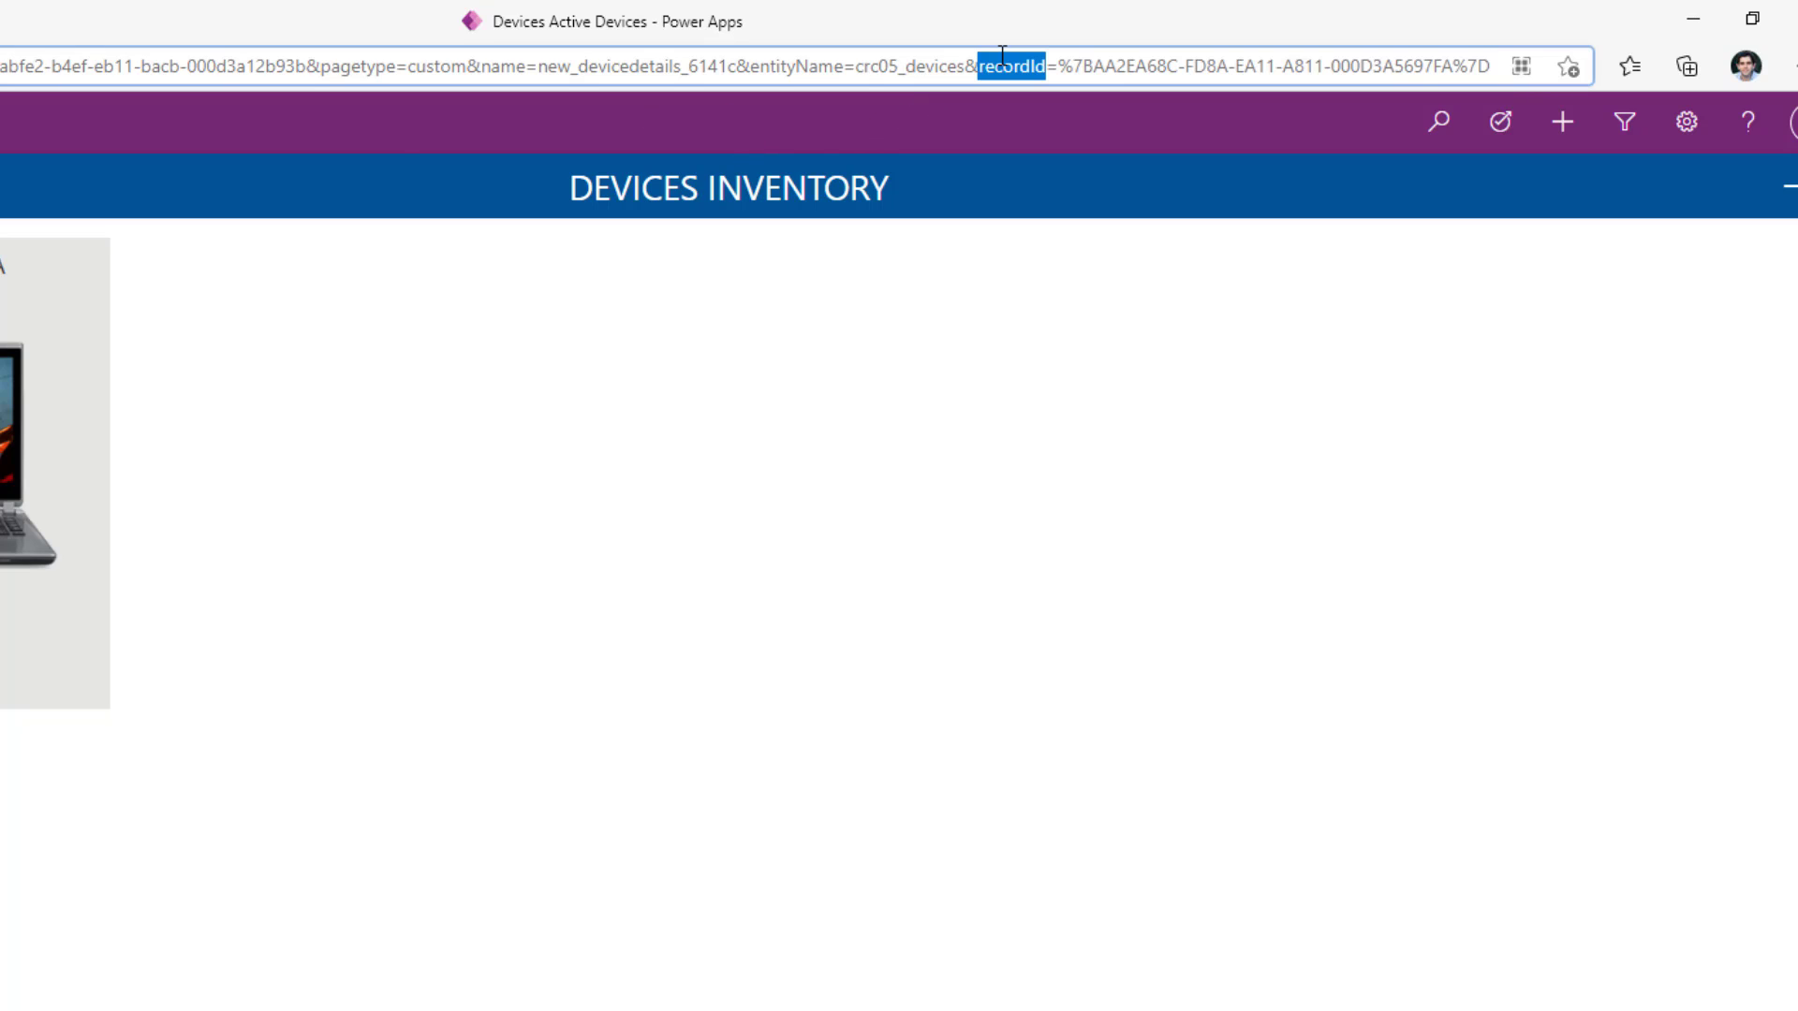
{"action": "left_click_drag", "start_coordinate": [1059, 65], "coordinate": [1506, 77]}
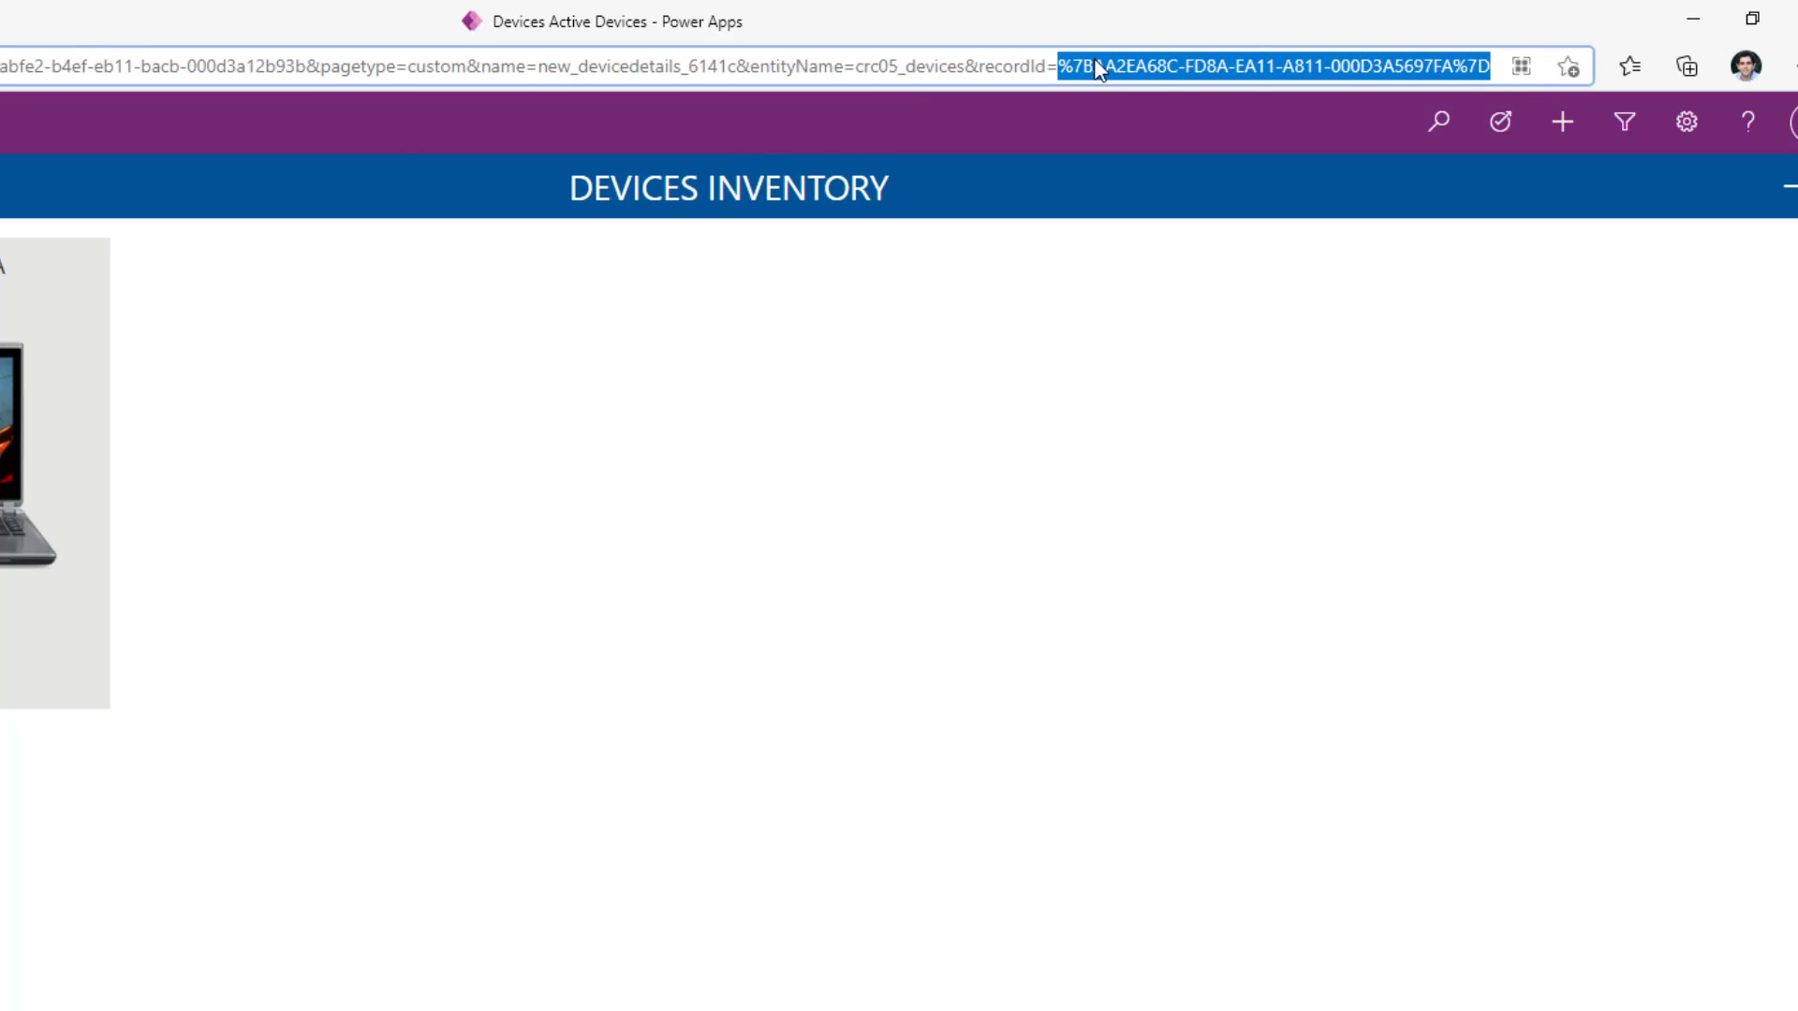
{"action": "left_click_drag", "start_coordinate": [1094, 61], "coordinate": [1453, 64]}
{"action": "left_click_drag", "start_coordinate": [1061, 66], "coordinate": [1491, 66]}
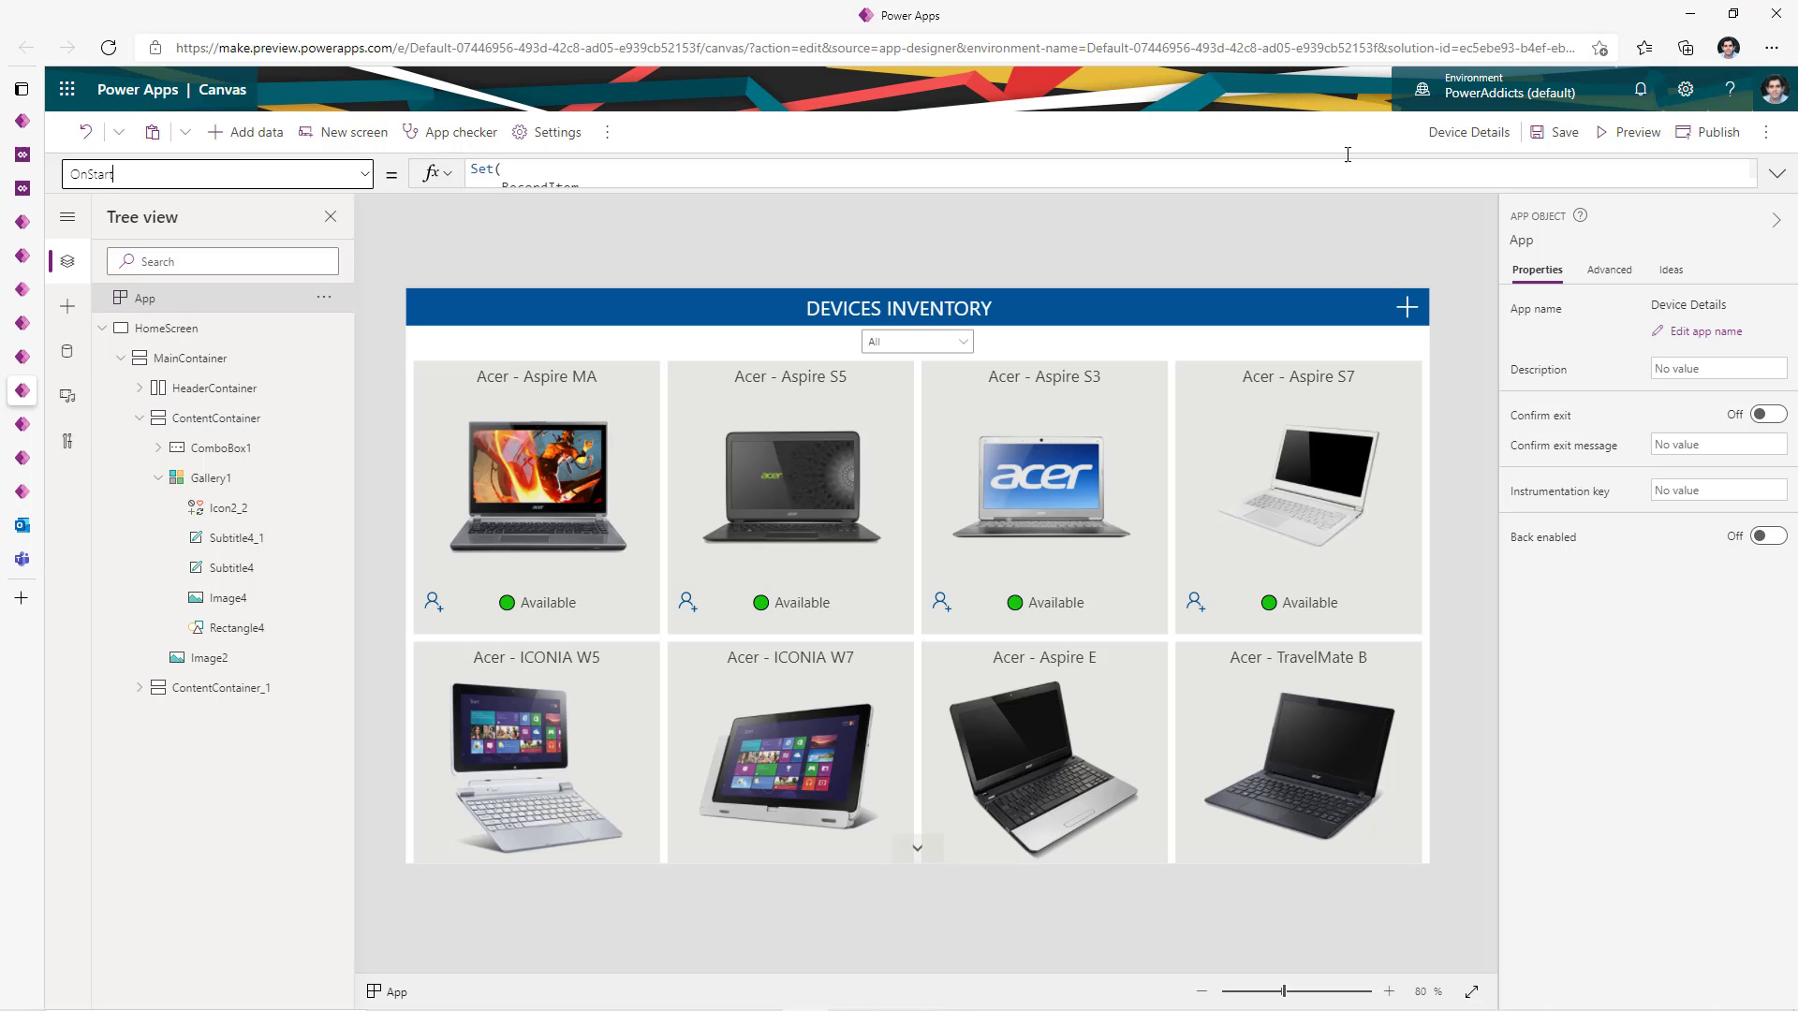
- Expand the App OnStart formula and highlight the recordId IsBlank check, Blank() result and RecordItem variable
{"action": "left_click", "coordinate": [1777, 173]}
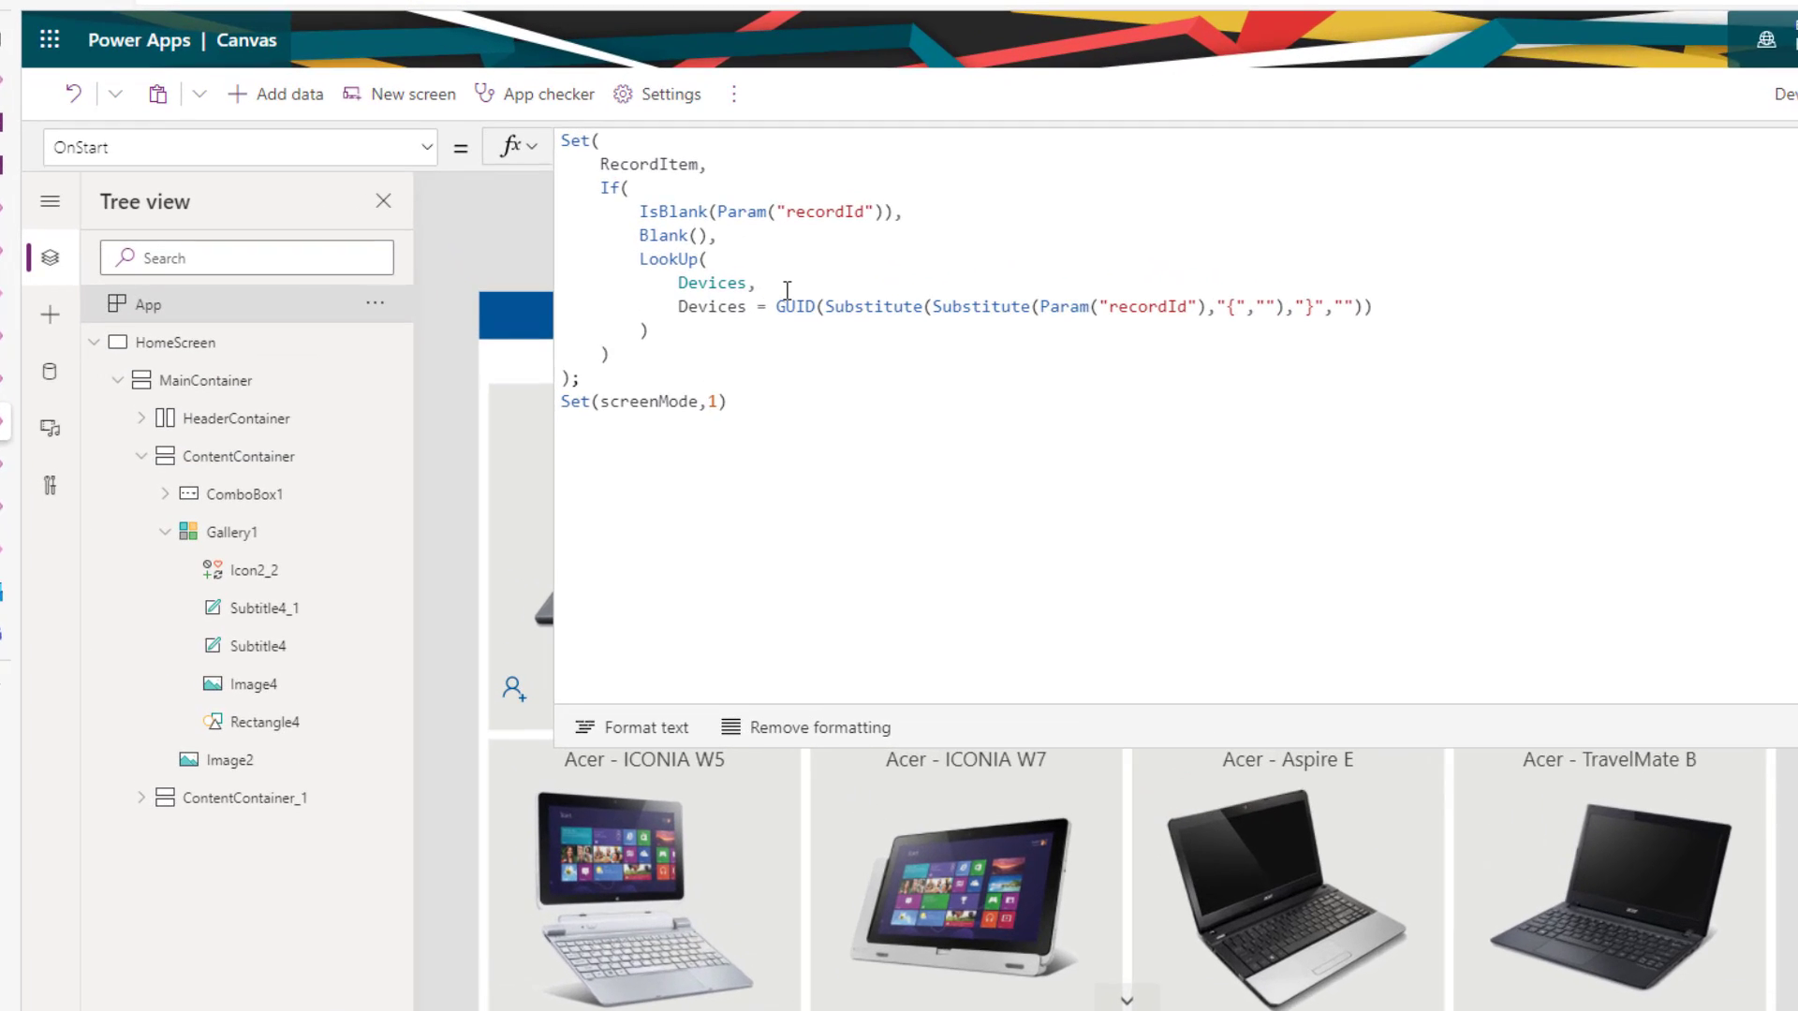
{"action": "double_click", "coordinate": [817, 214]}
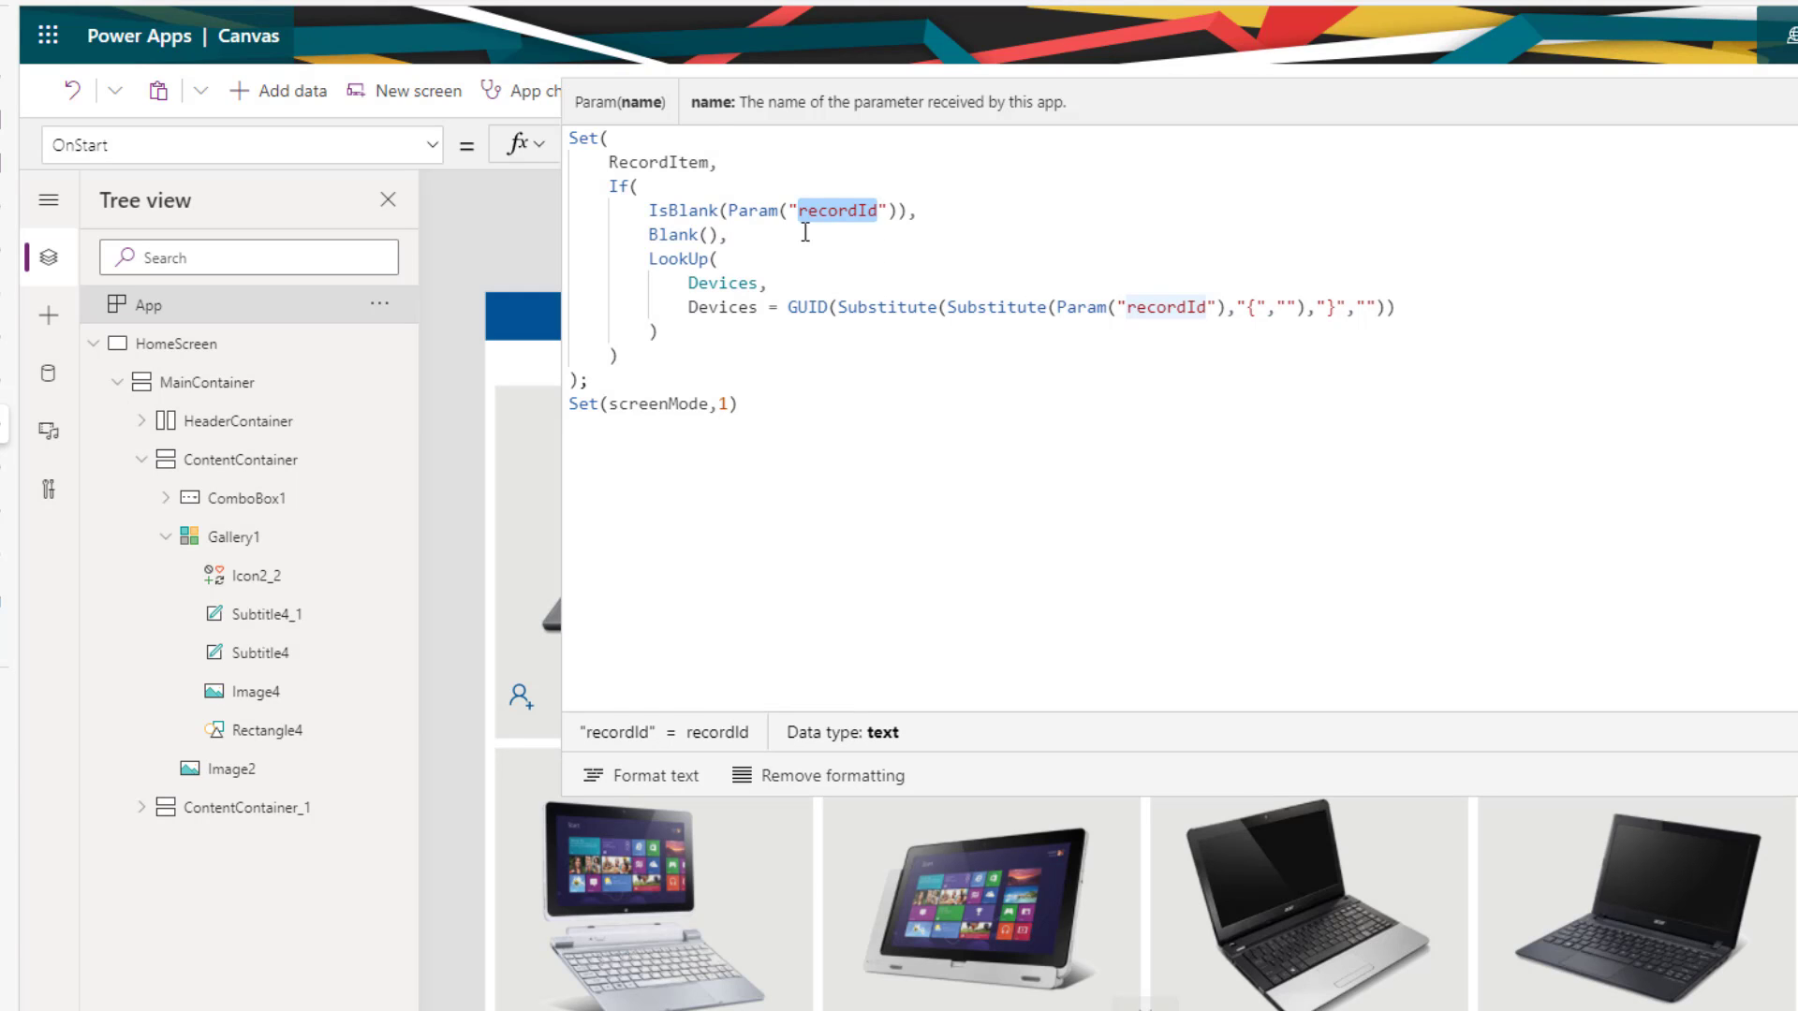
{"action": "left_click_drag", "start_coordinate": [648, 212], "coordinate": [906, 214]}
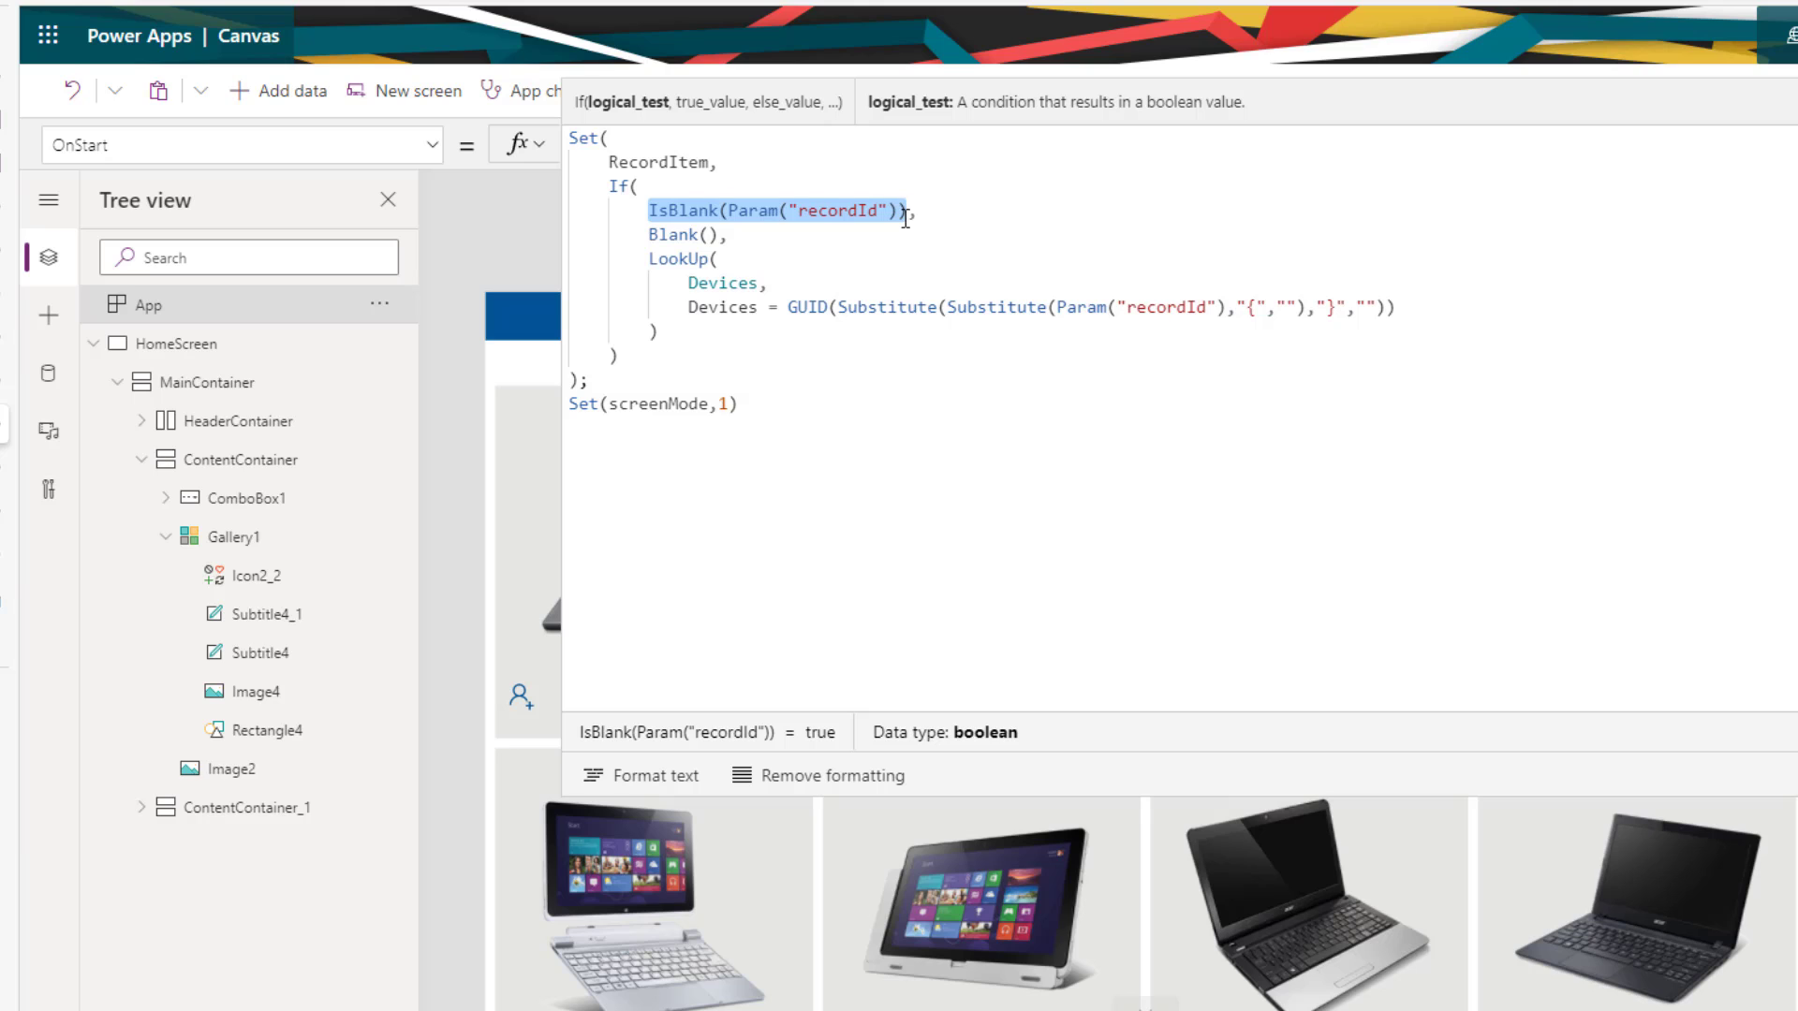
{"action": "left_click_drag", "start_coordinate": [649, 236], "coordinate": [719, 236]}
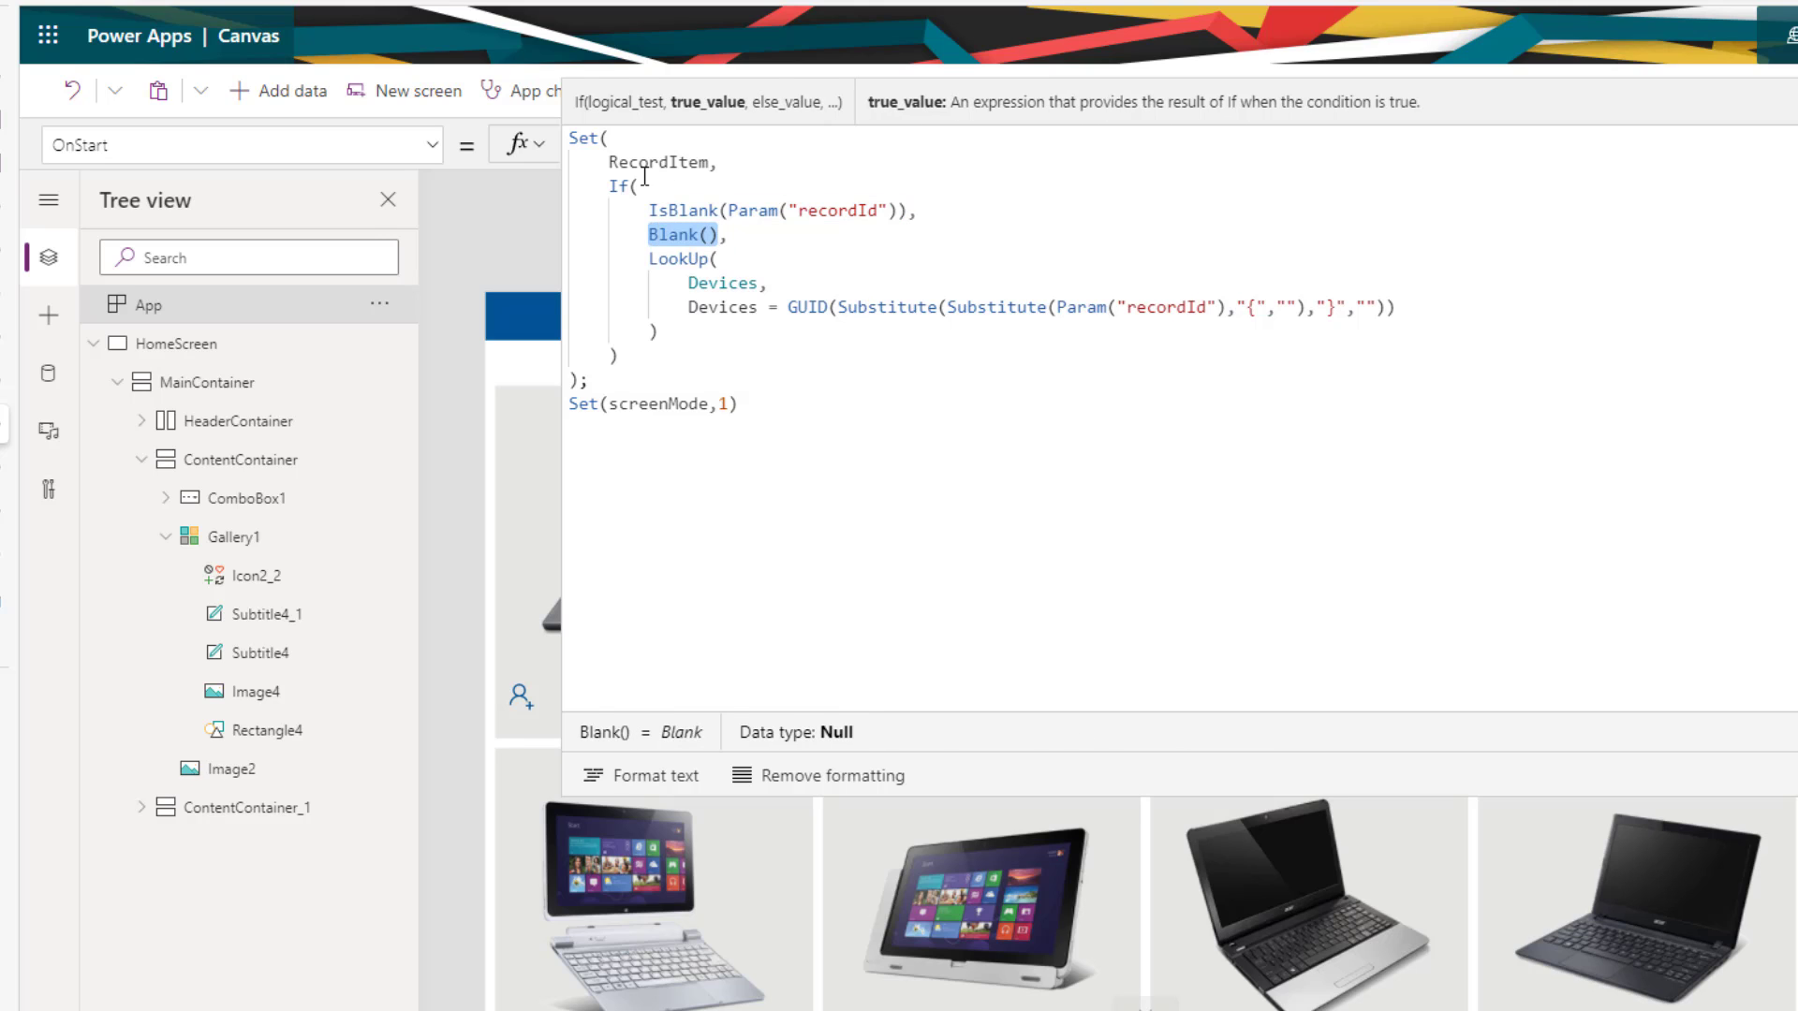
{"action": "left_click_drag", "start_coordinate": [609, 162], "coordinate": [719, 162]}
- Walk through the LookUp and brace-stripping GUID conversion, then show Gallery1's Items formula
{"action": "left_click", "coordinate": [644, 259]}
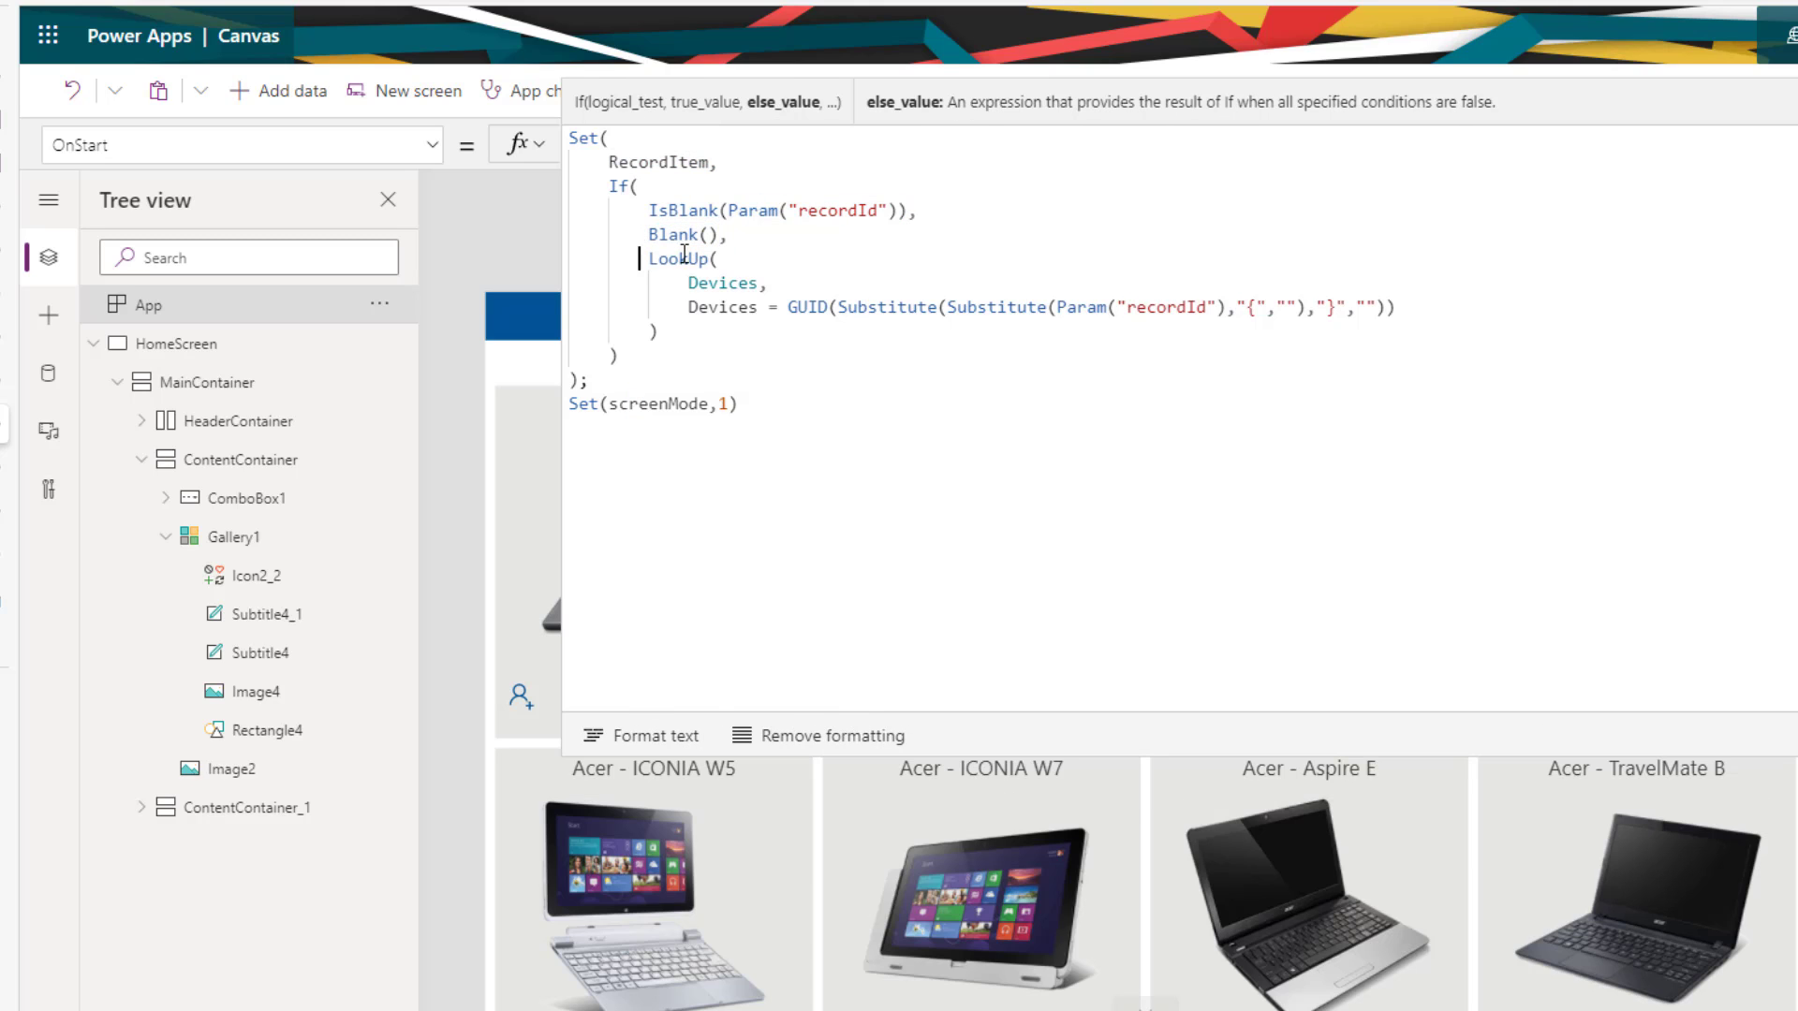
{"action": "left_click_drag", "start_coordinate": [642, 259], "coordinate": [701, 341]}
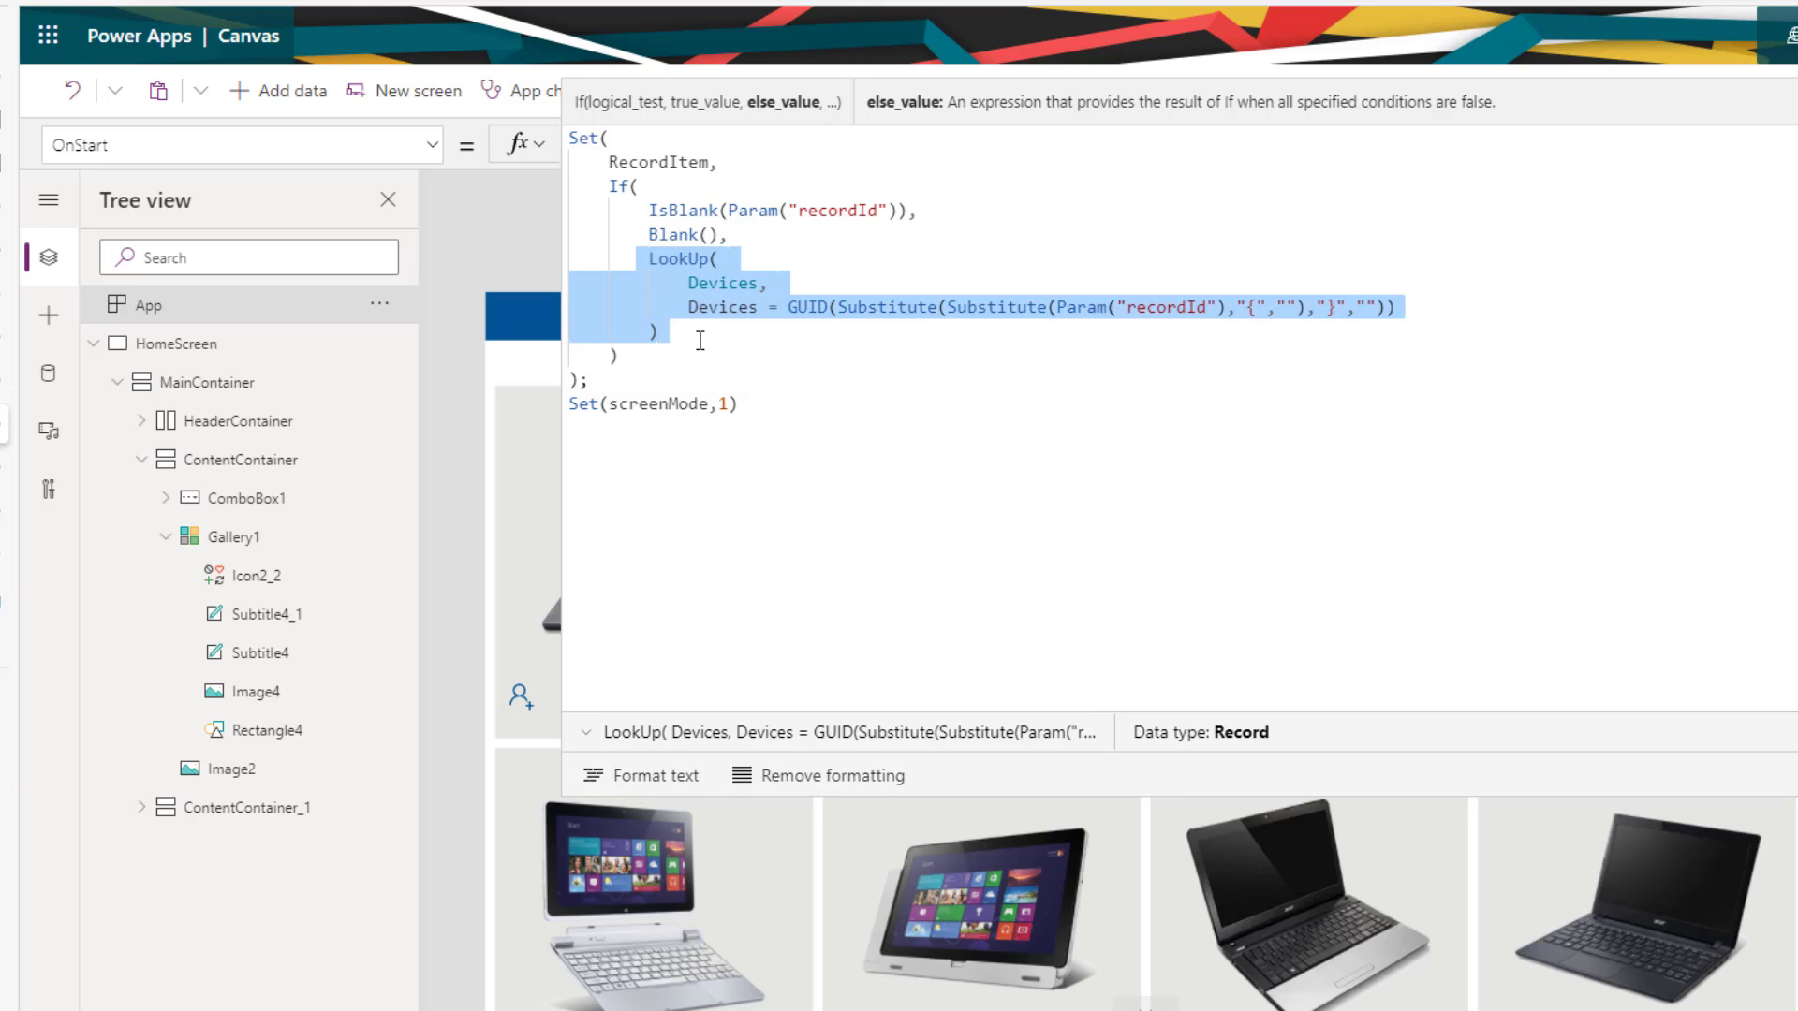
{"action": "left_click", "coordinate": [852, 354]}
{"action": "left_click", "coordinate": [826, 312]}
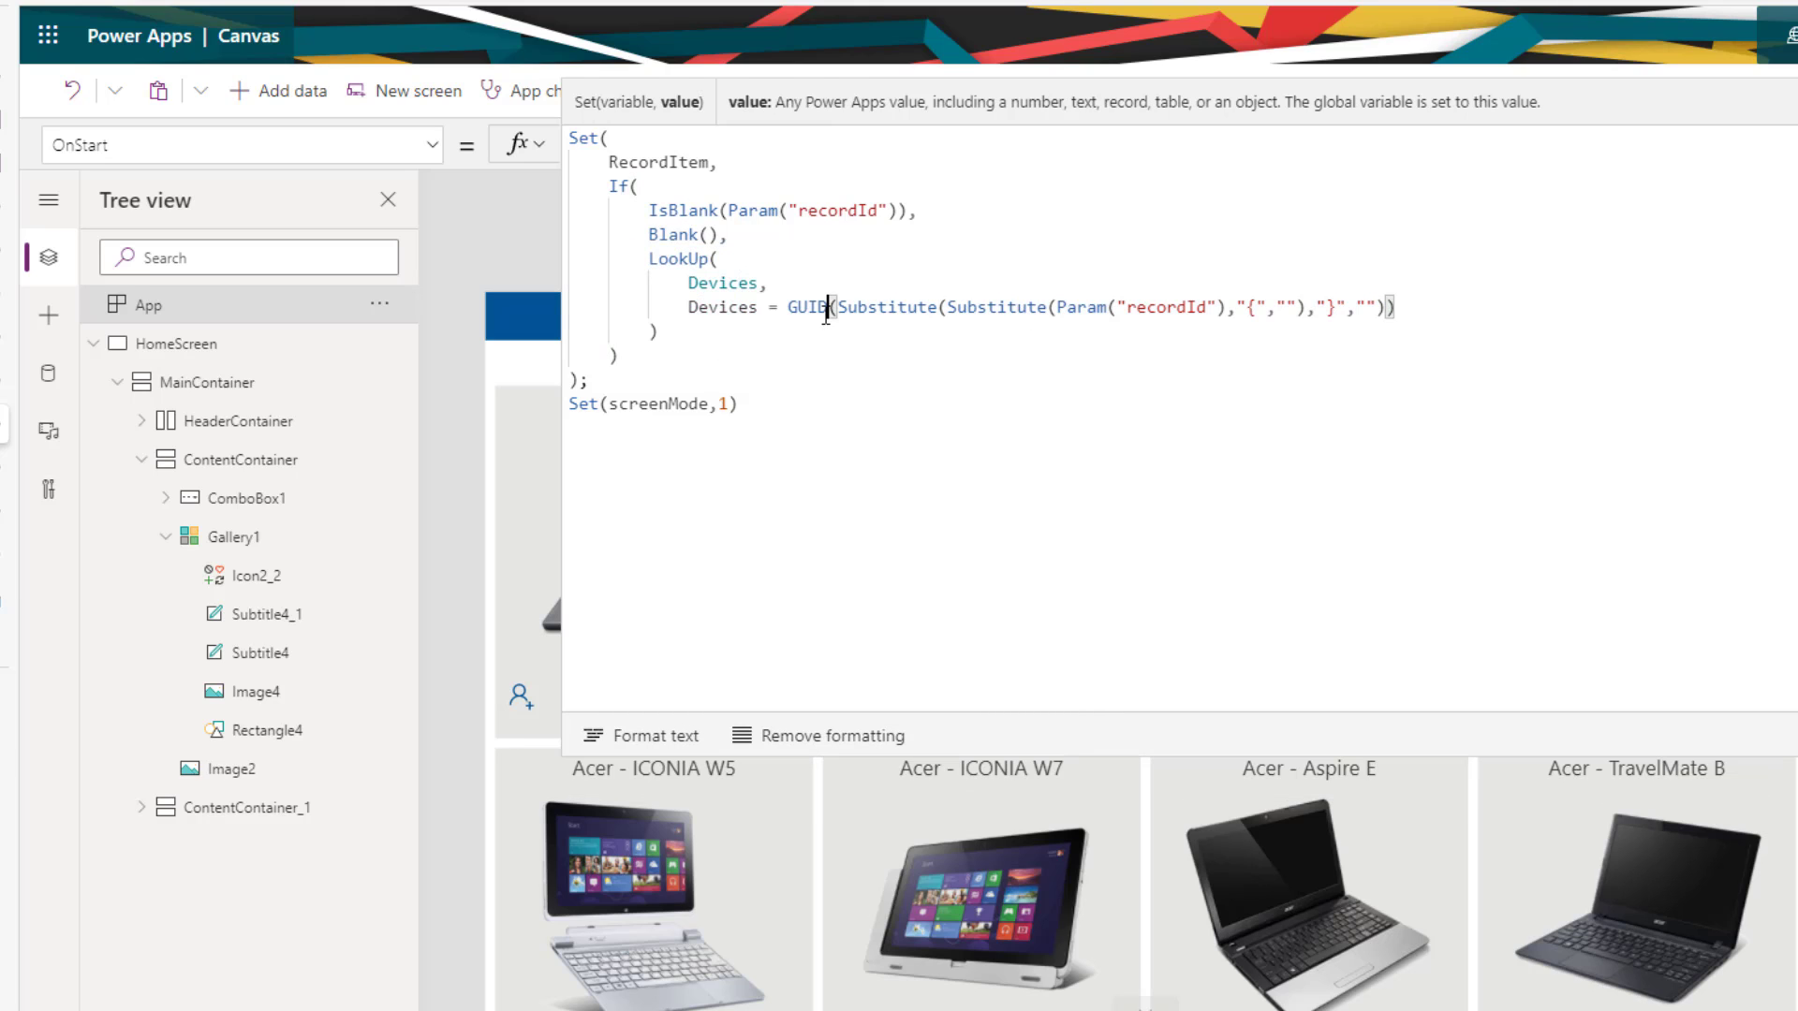
{"action": "double_click", "coordinate": [826, 312]}
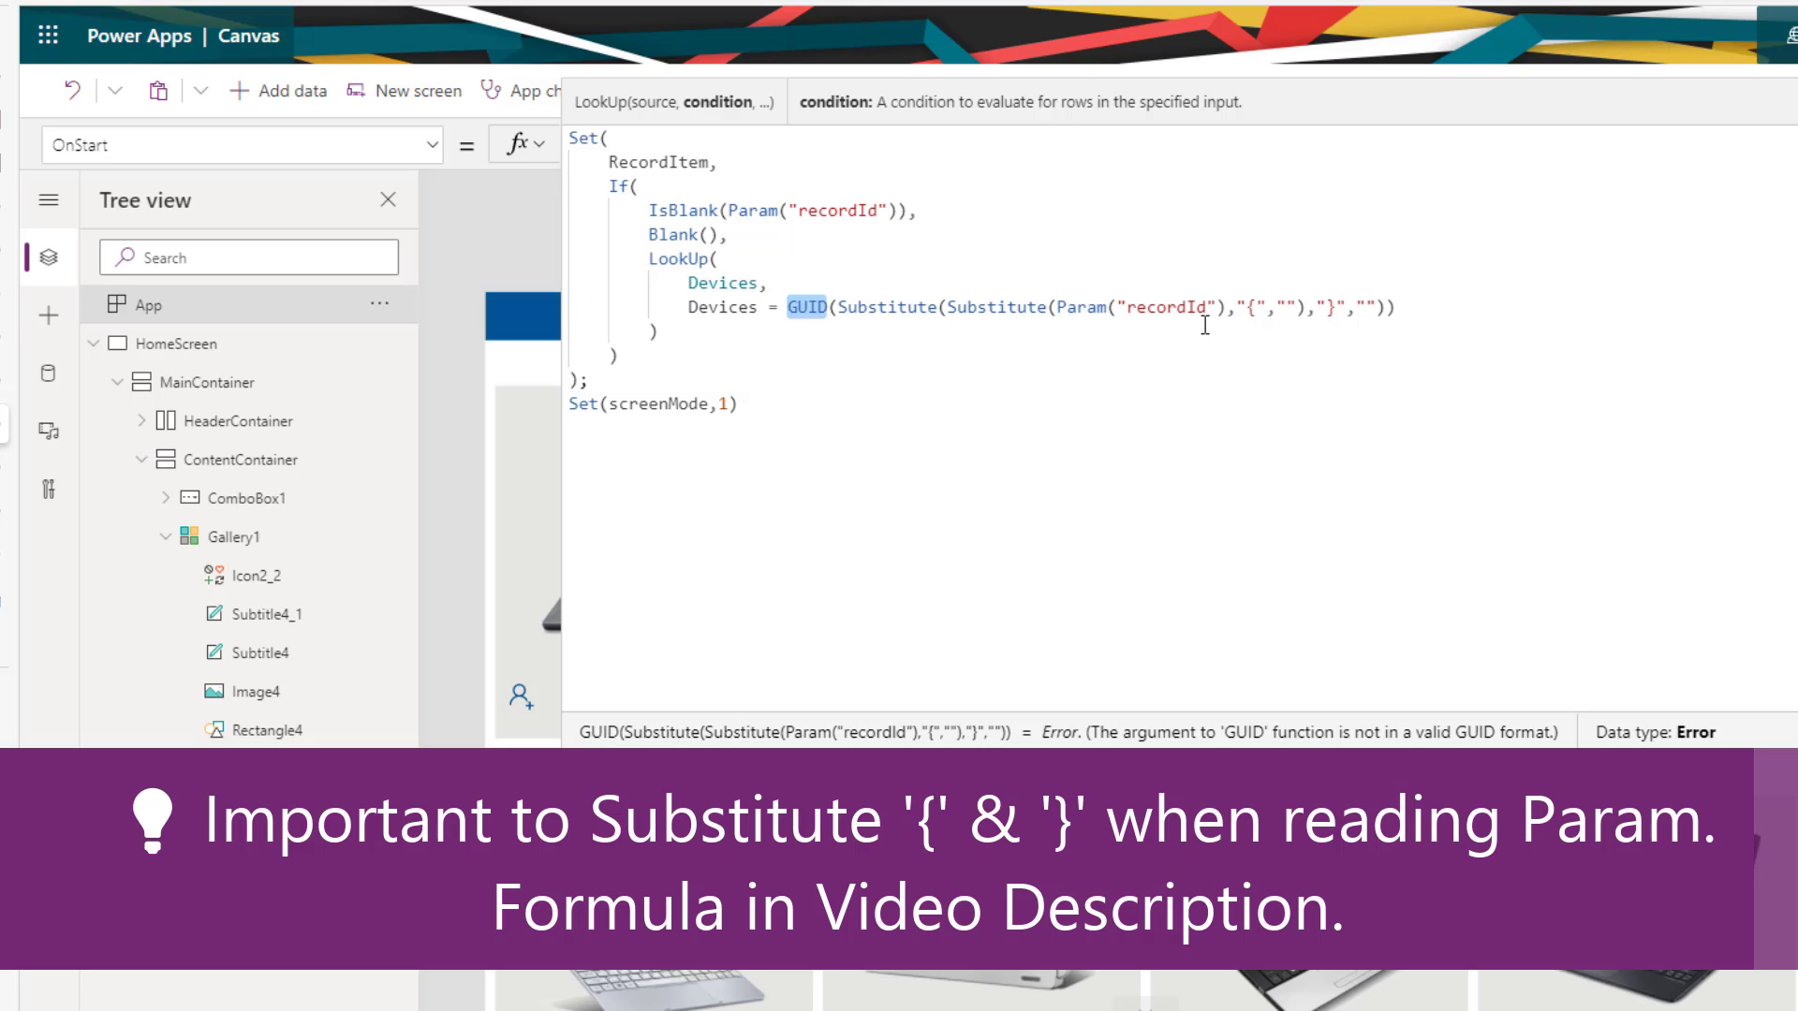
{"action": "double_click", "coordinate": [1253, 307]}
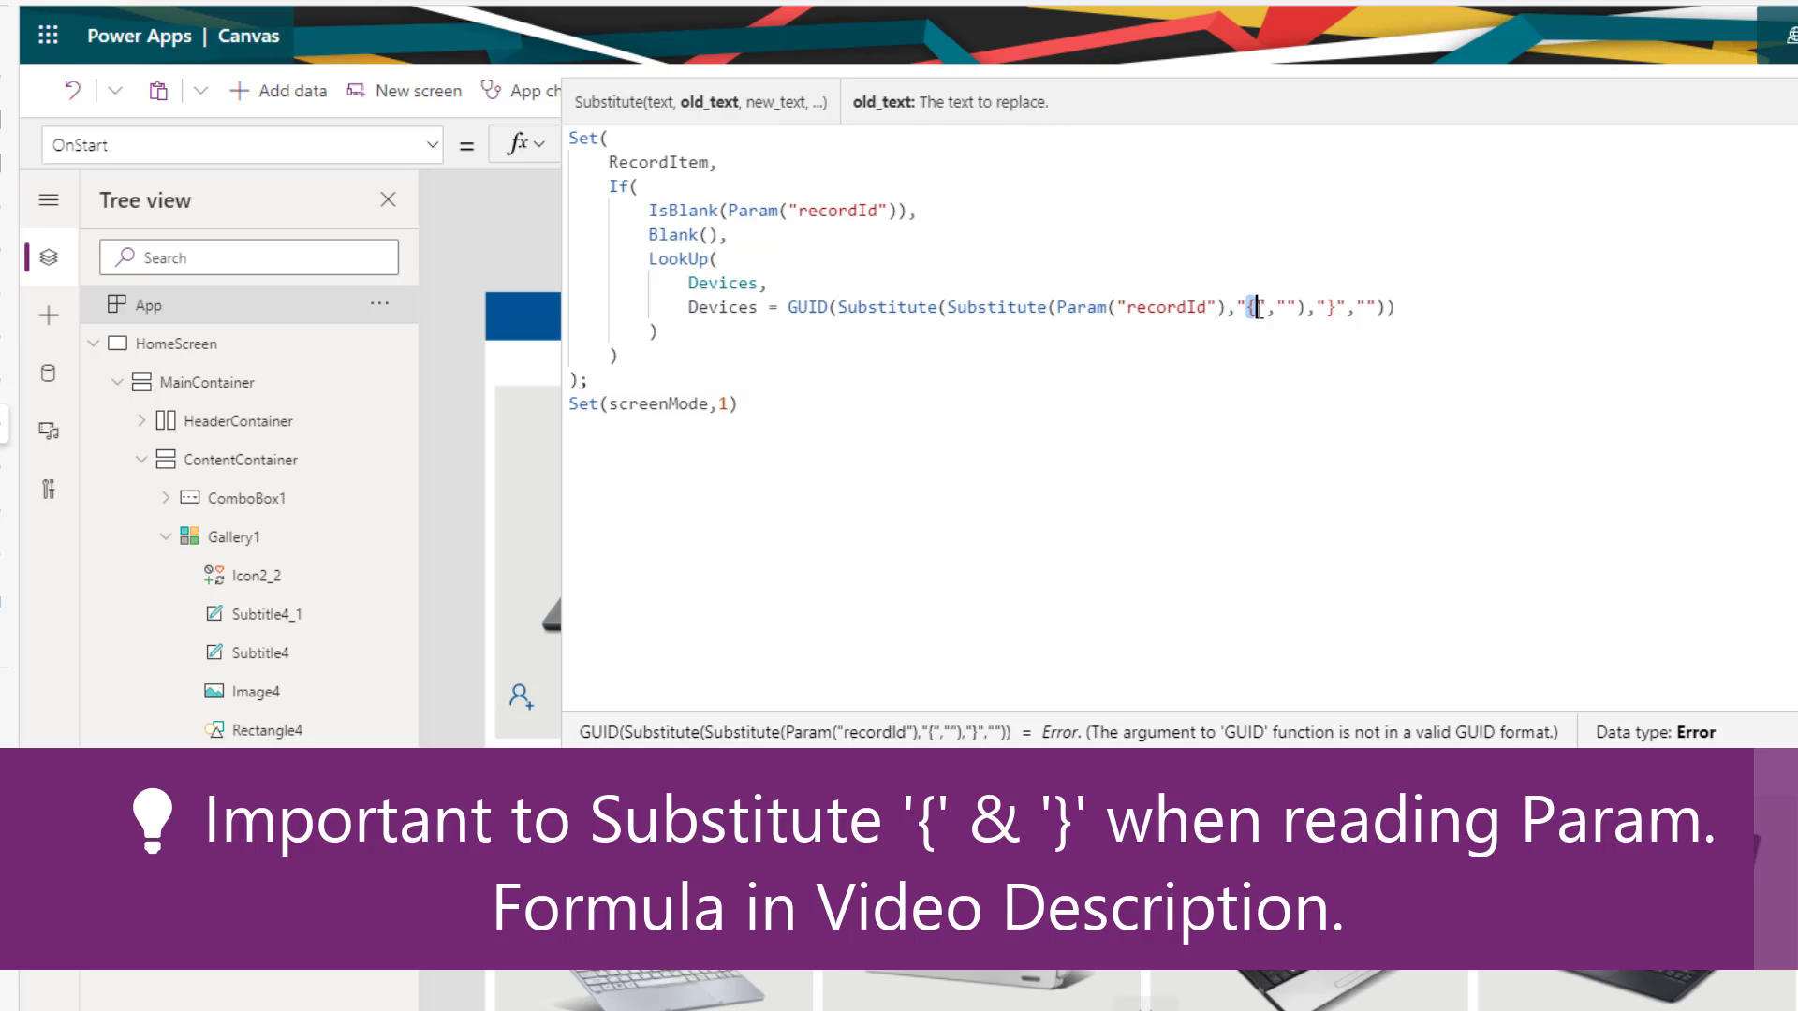
{"action": "double_click", "coordinate": [1329, 307]}
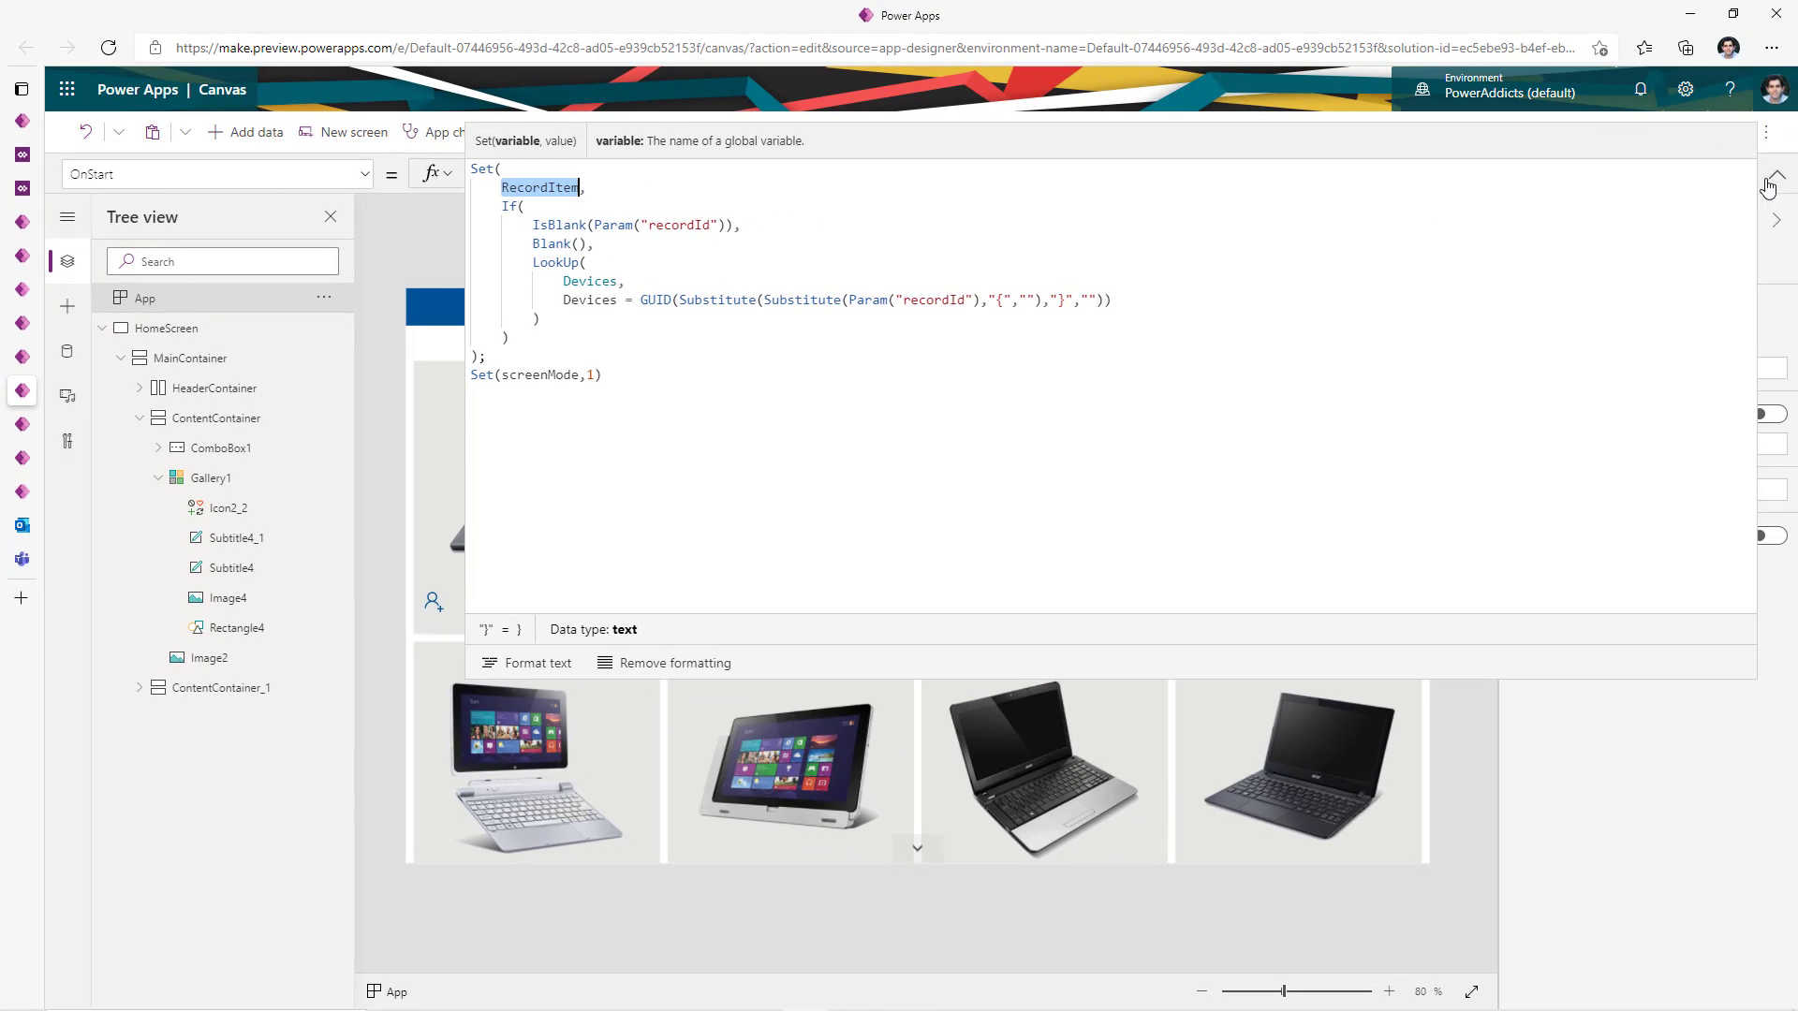
{"action": "left_click", "coordinate": [1777, 175]}
{"action": "left_click", "coordinate": [229, 480]}
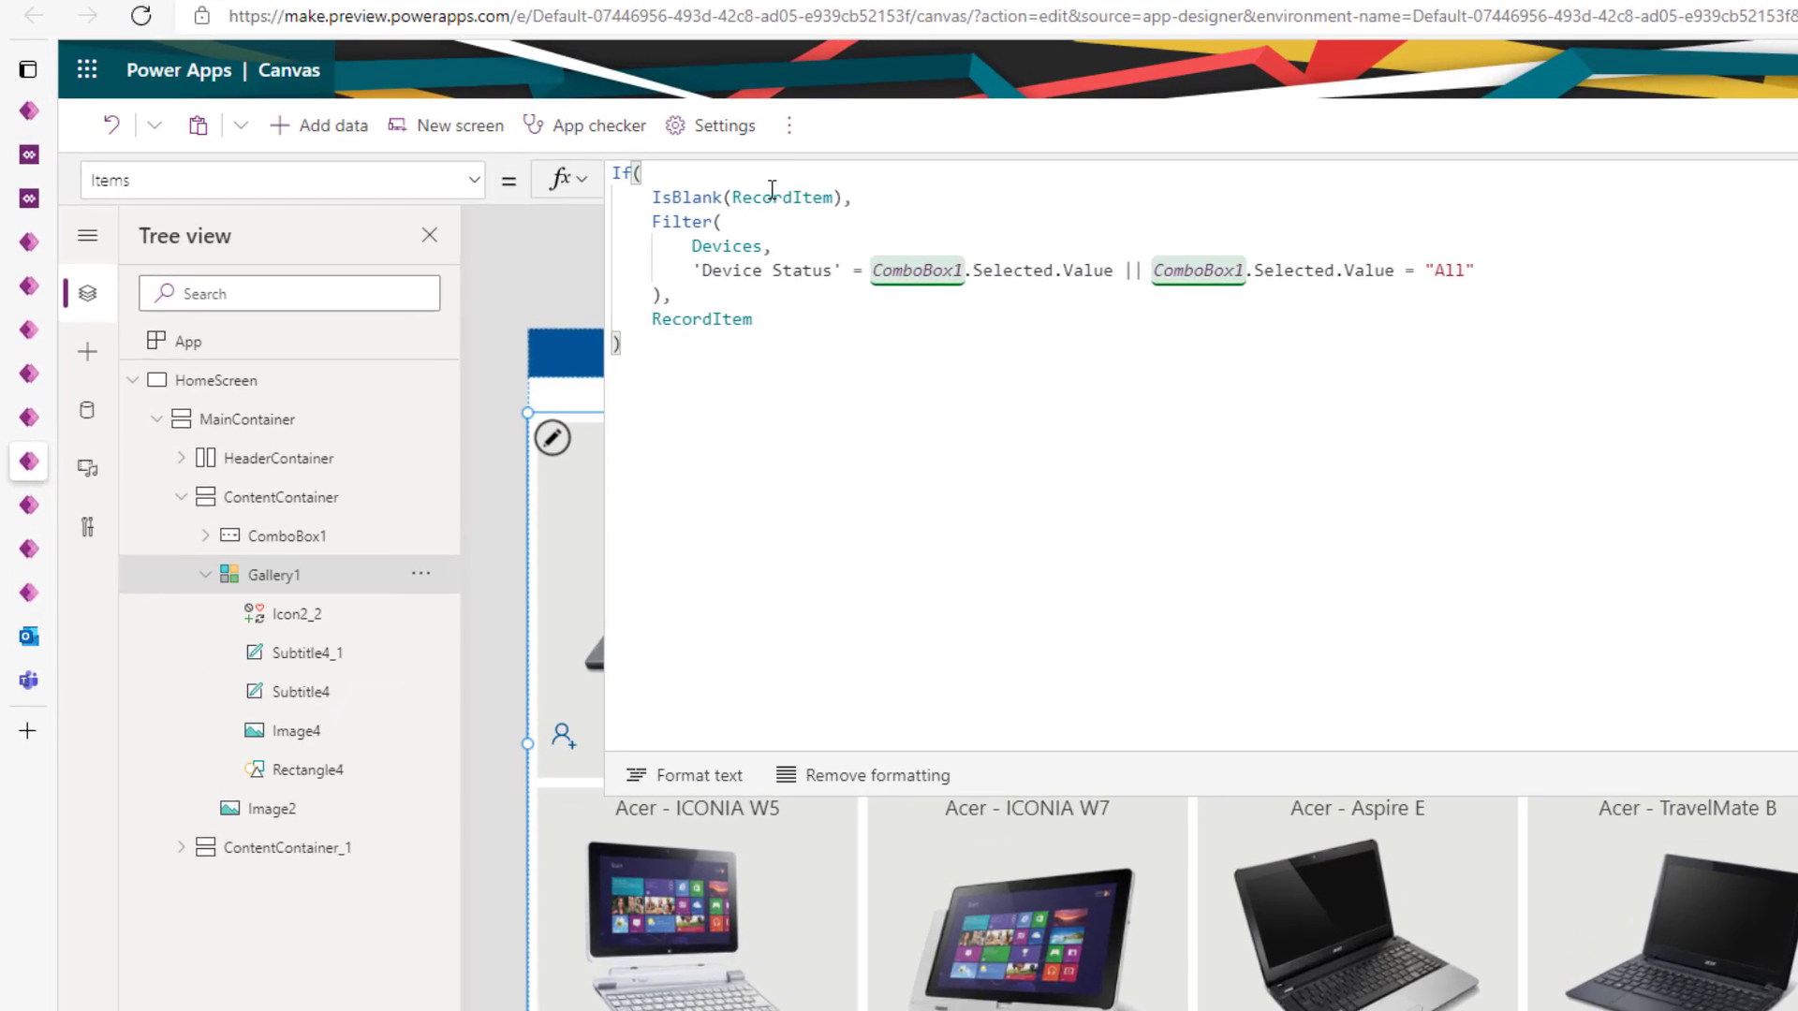
- Examine Gallery1's Items formula: the RecordItem IsBlank check, the Devices Filter branch and the RecordItem fallback
{"action": "double_click", "coordinate": [595, 187]}
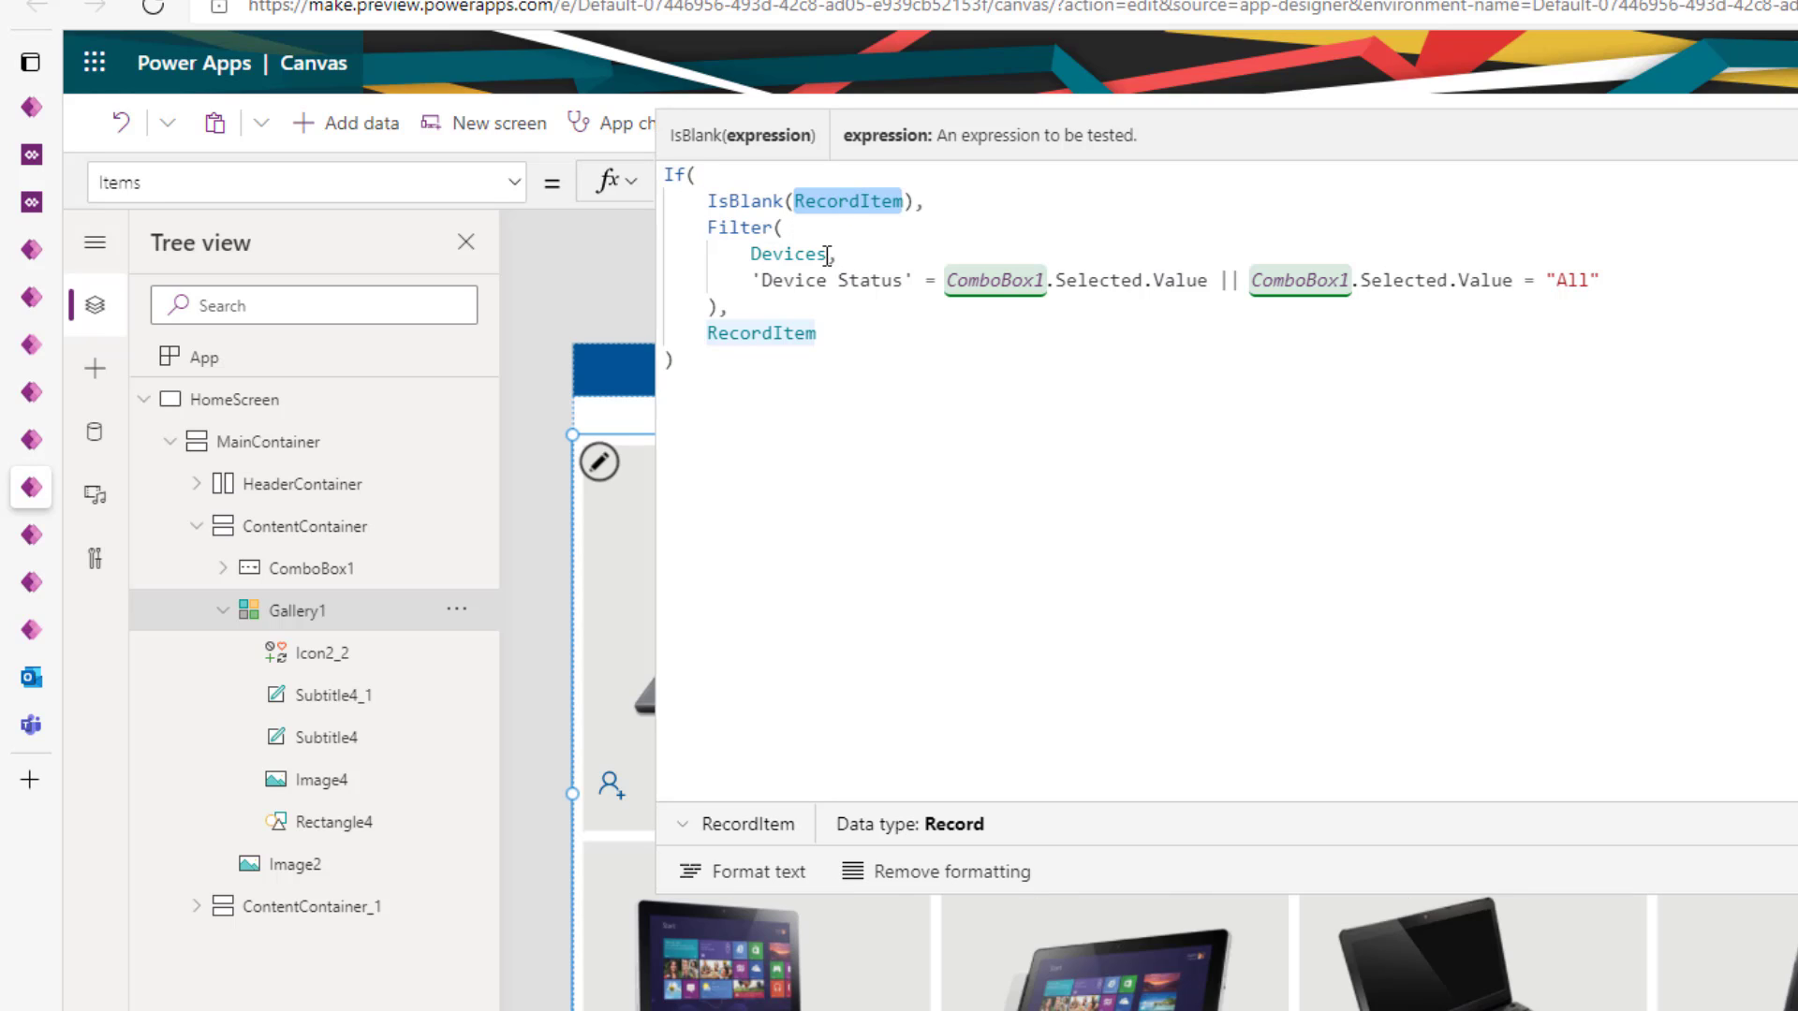
{"action": "left_click_drag", "start_coordinate": [708, 231], "coordinate": [729, 308]}
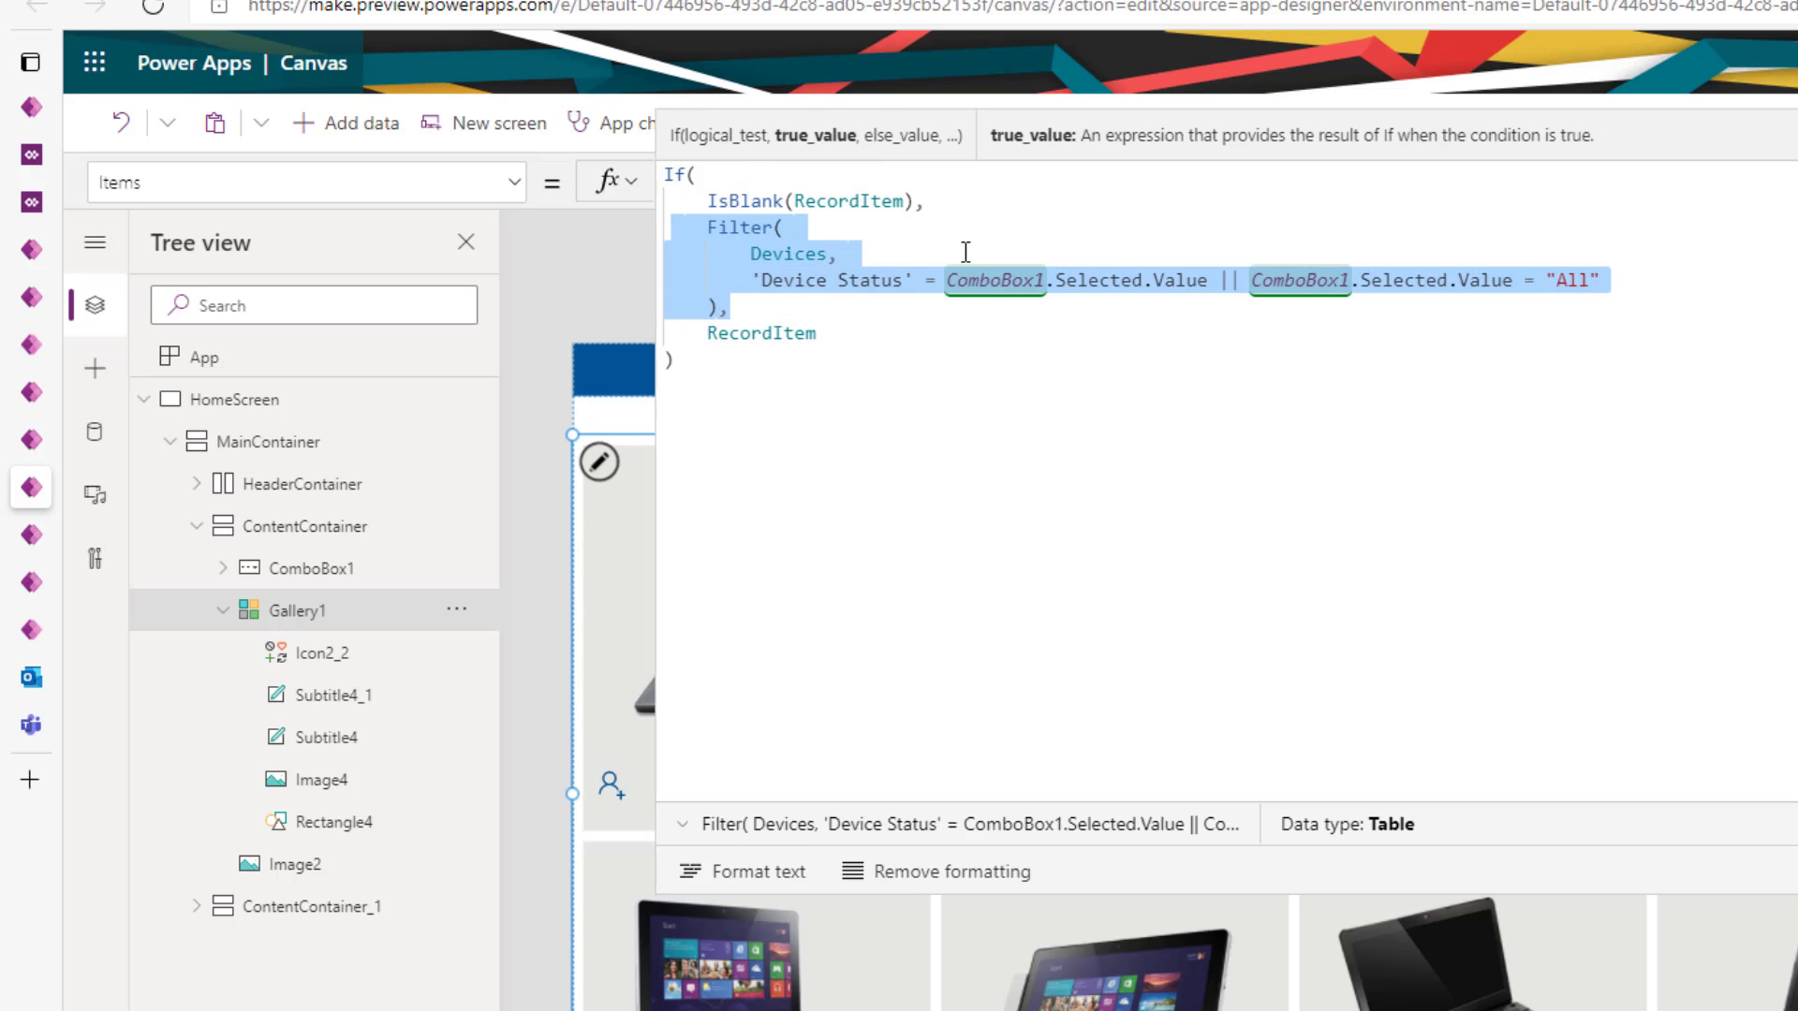
{"action": "left_click", "coordinate": [805, 253]}
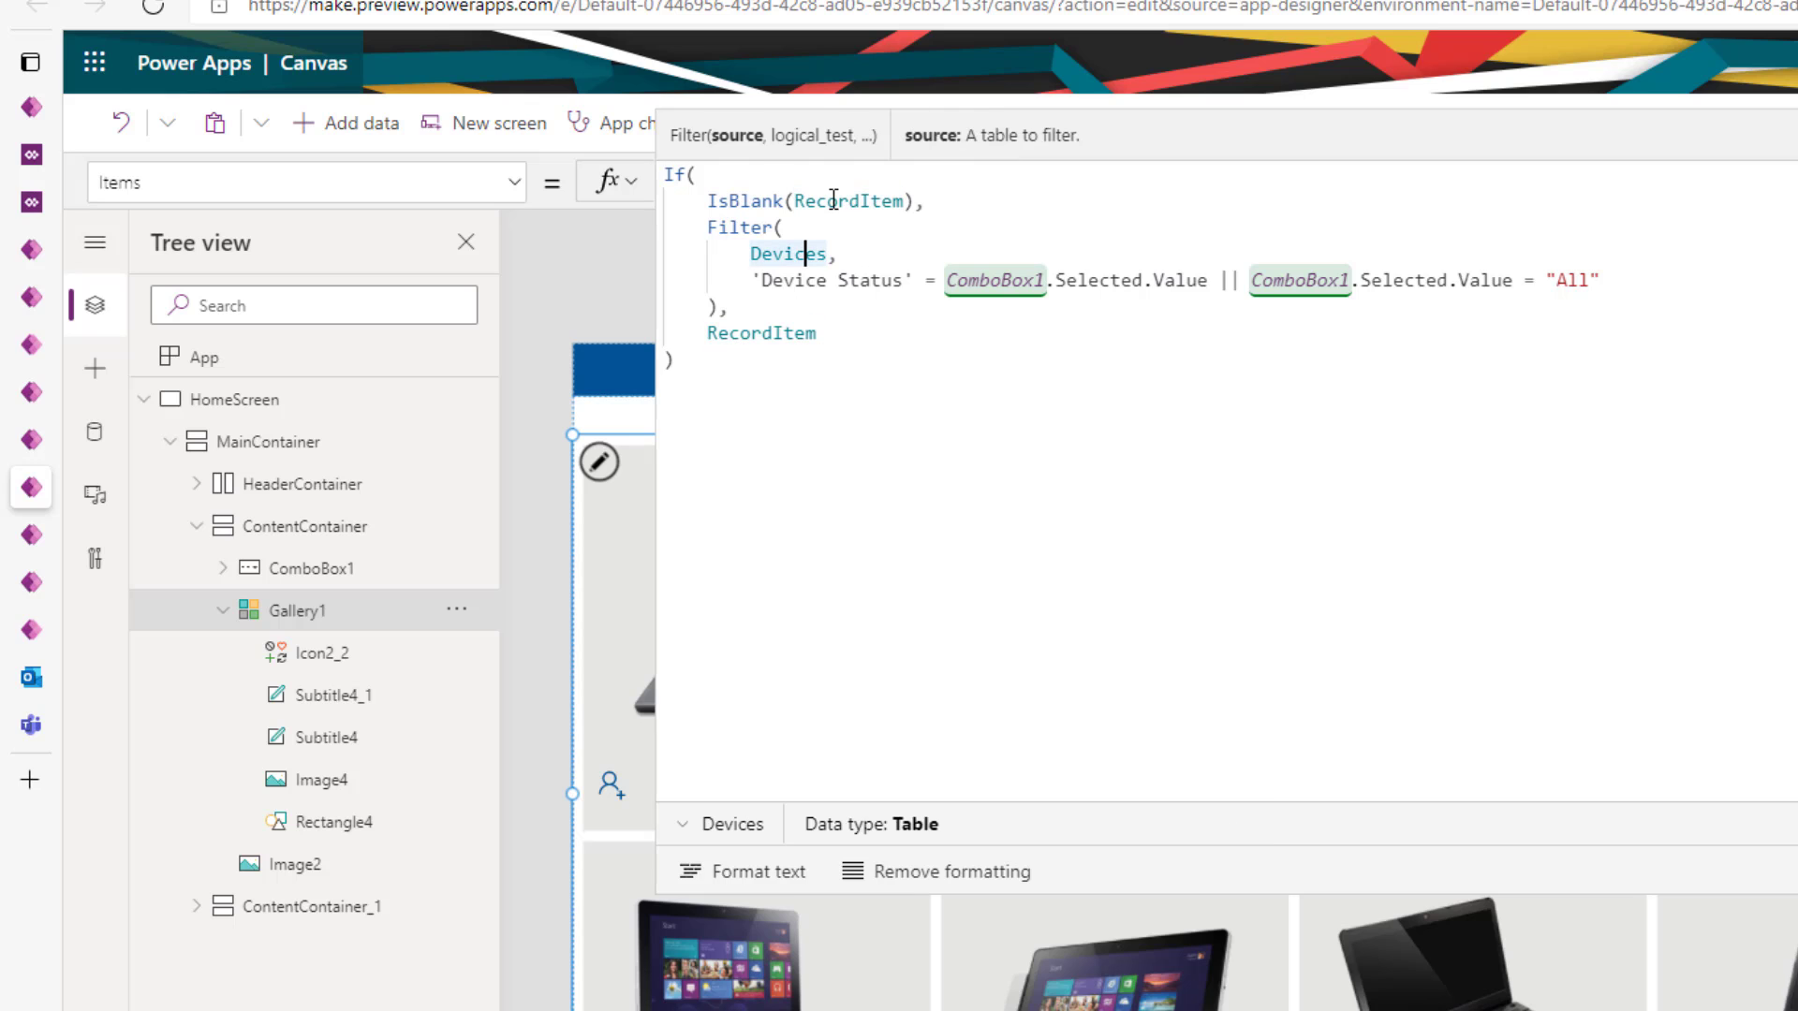
{"action": "double_click", "coordinate": [773, 332]}
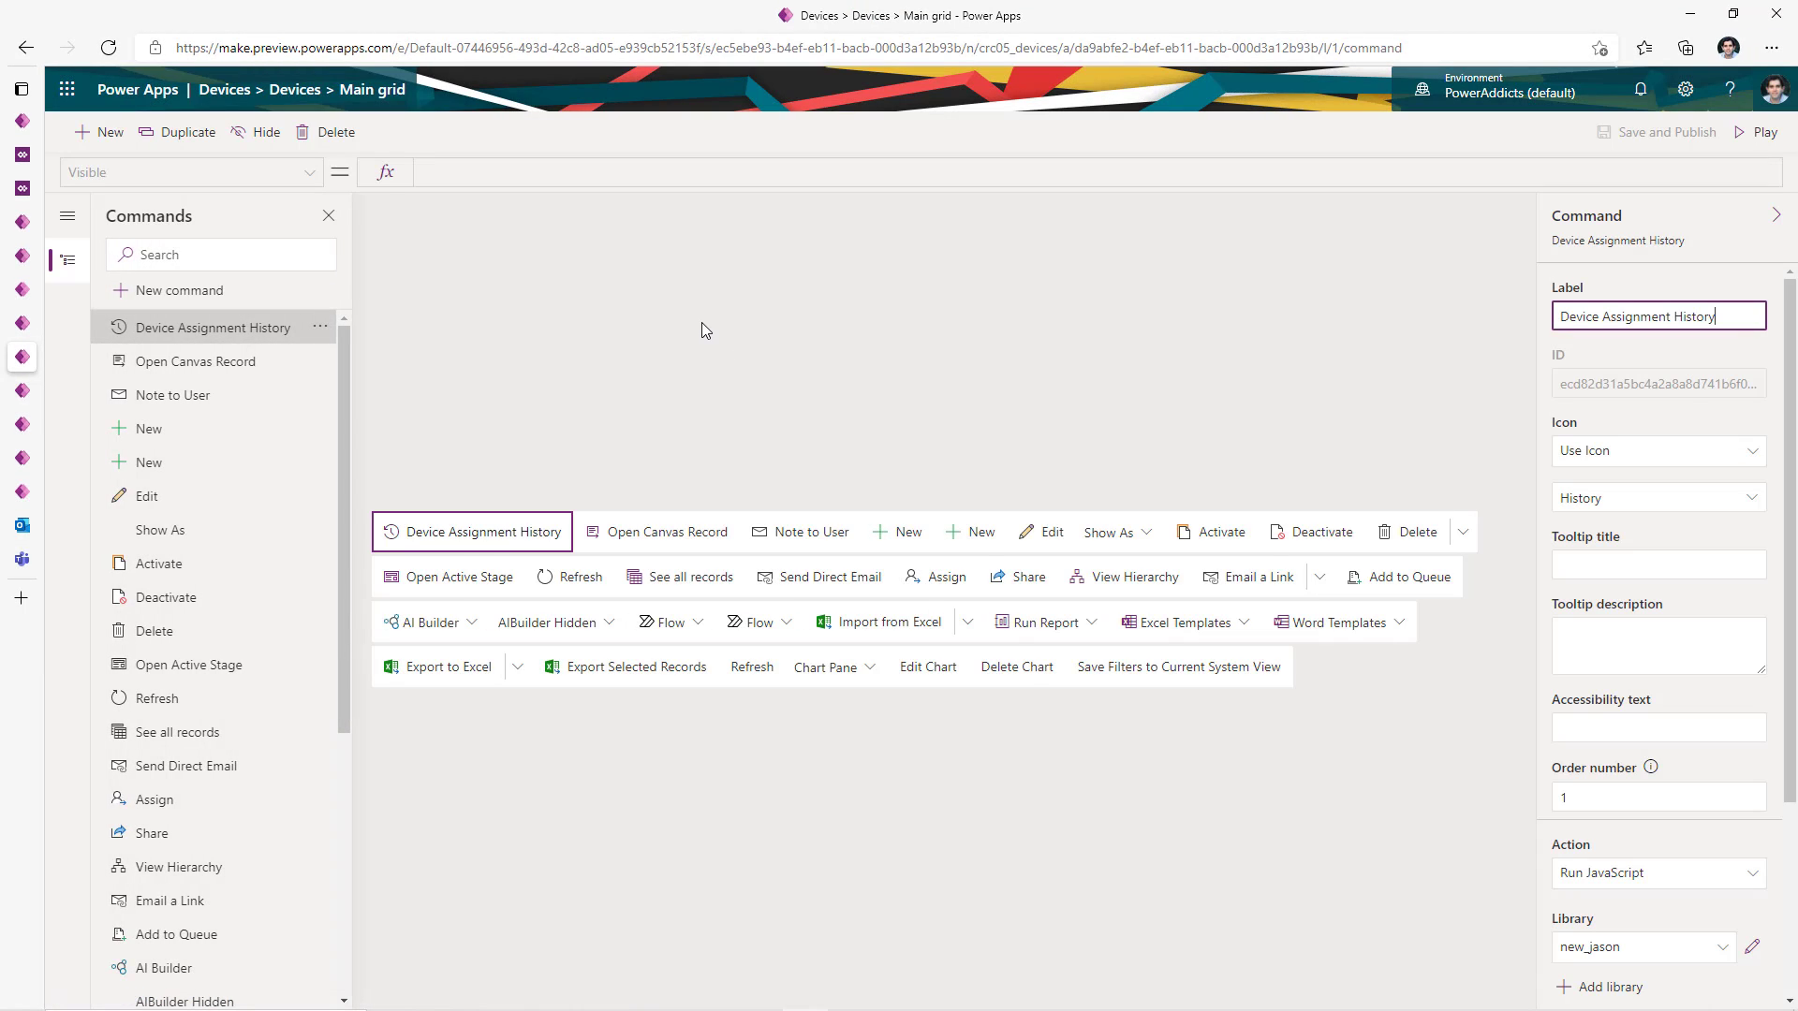
- Show the Open Canvas Record command's Run JavaScript settings and select its openRecord function name
{"action": "left_click", "coordinate": [667, 536]}
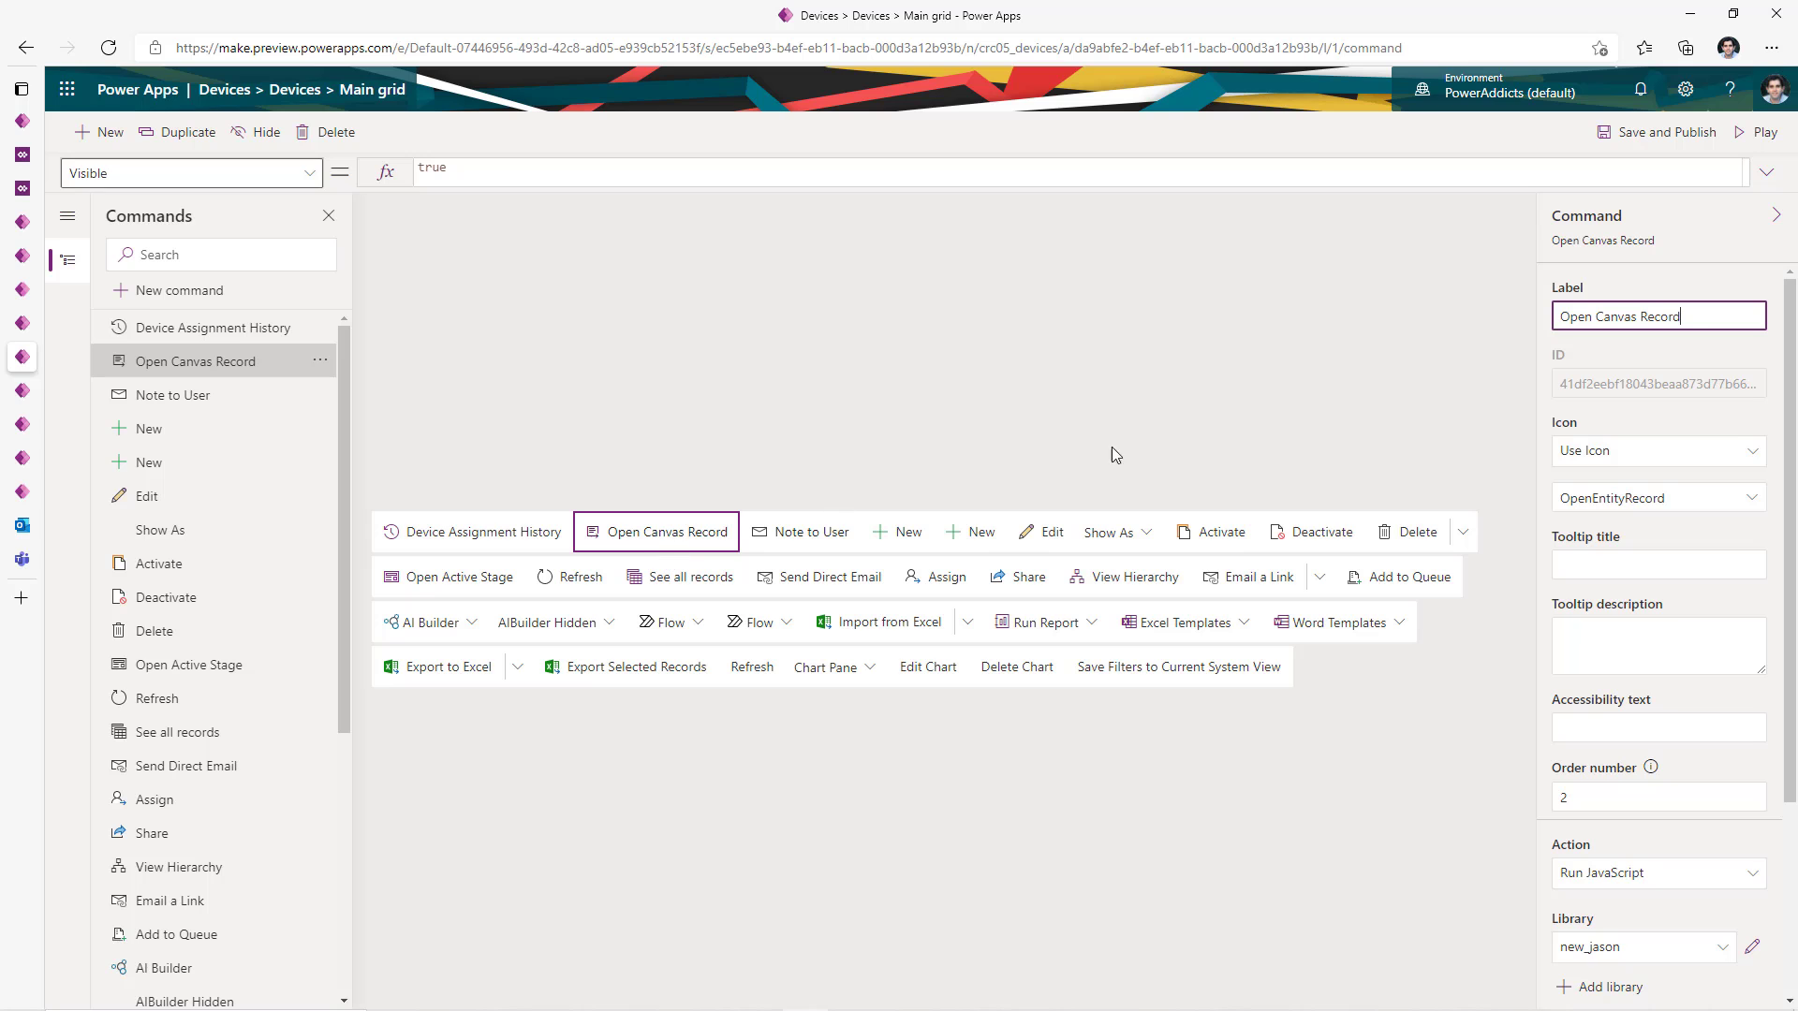
{"action": "scroll", "coordinate": [1651, 357], "scroll_direction": "down", "scroll_amount": 3}
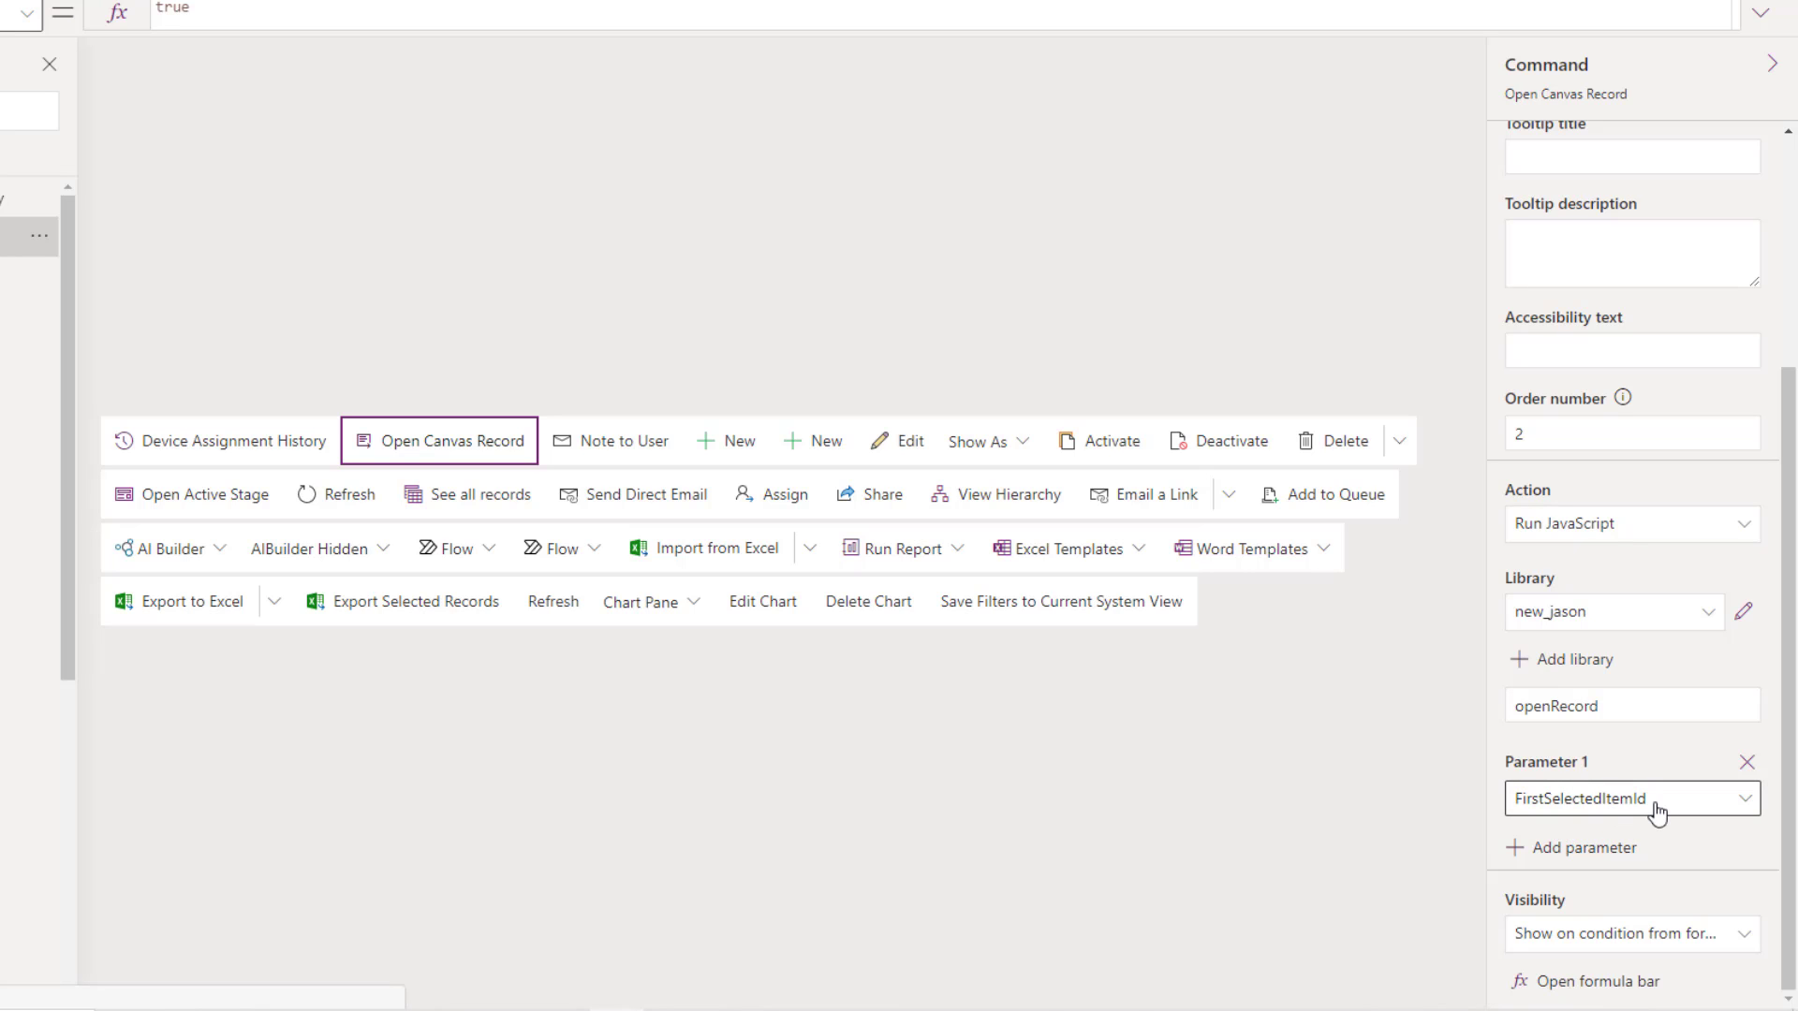
{"action": "left_click", "coordinate": [1617, 714]}
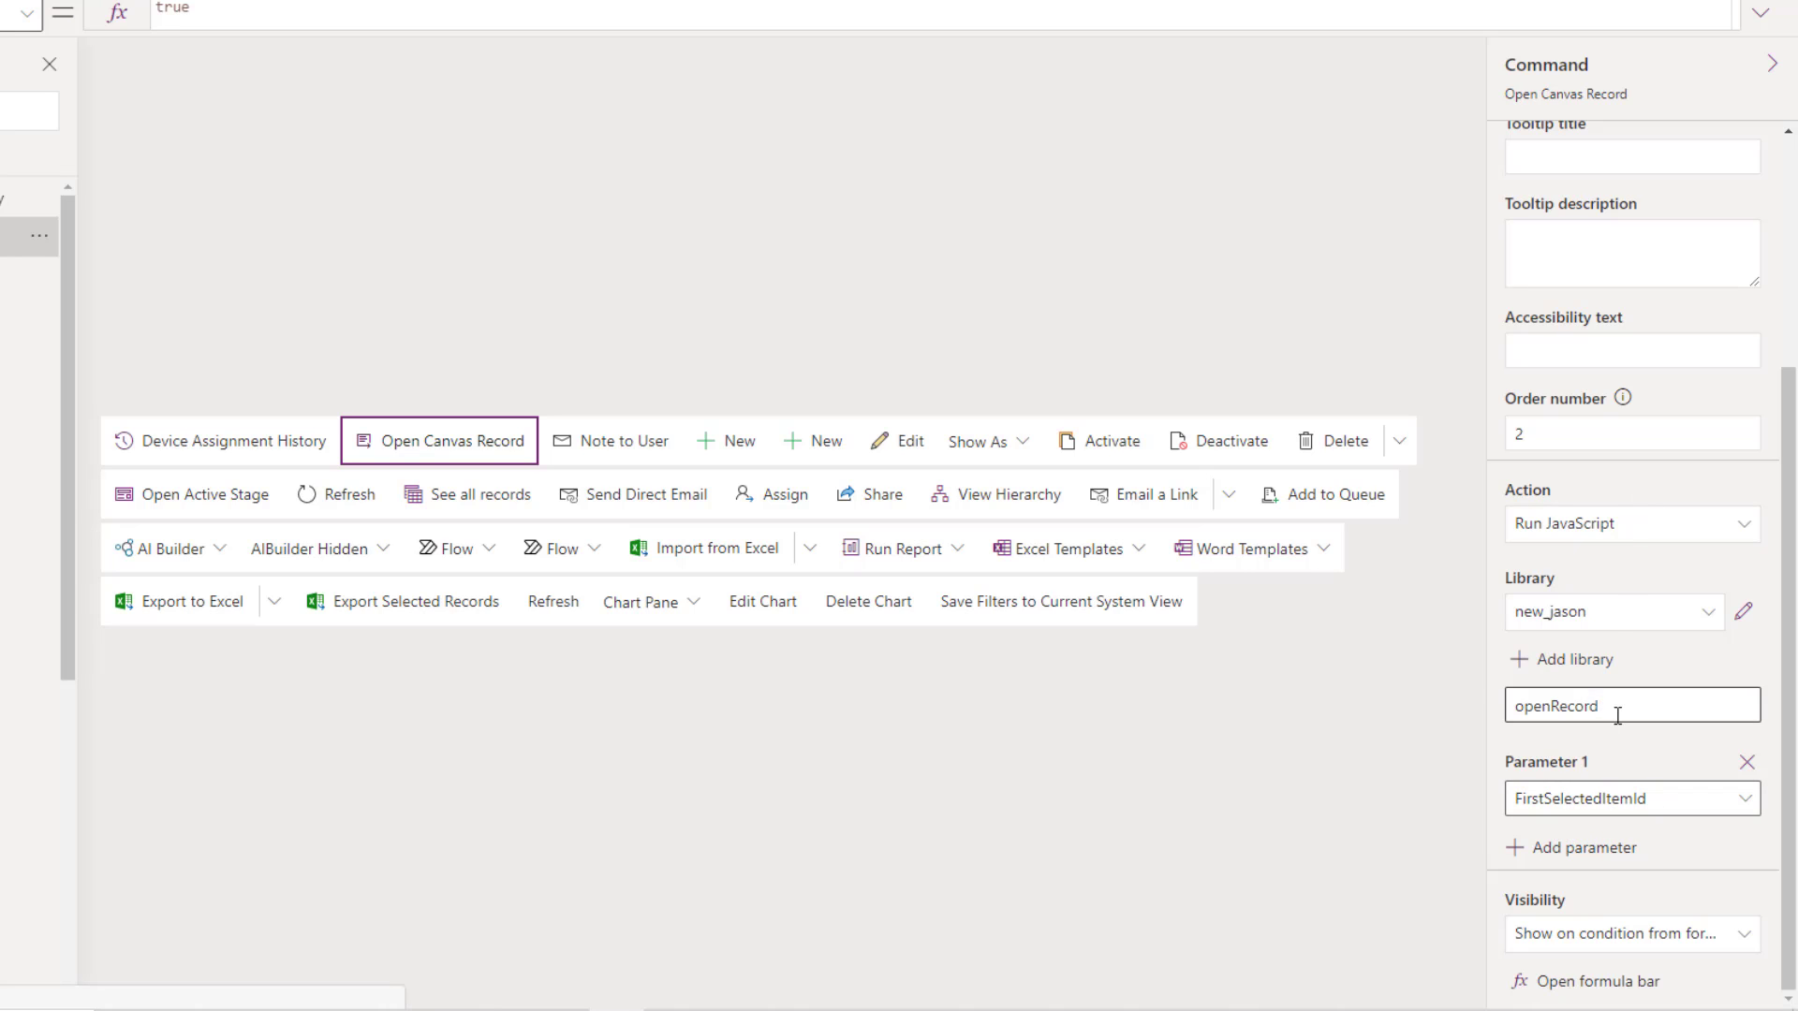
{"action": "left_click_drag", "start_coordinate": [1617, 714], "coordinate": [1475, 739]}
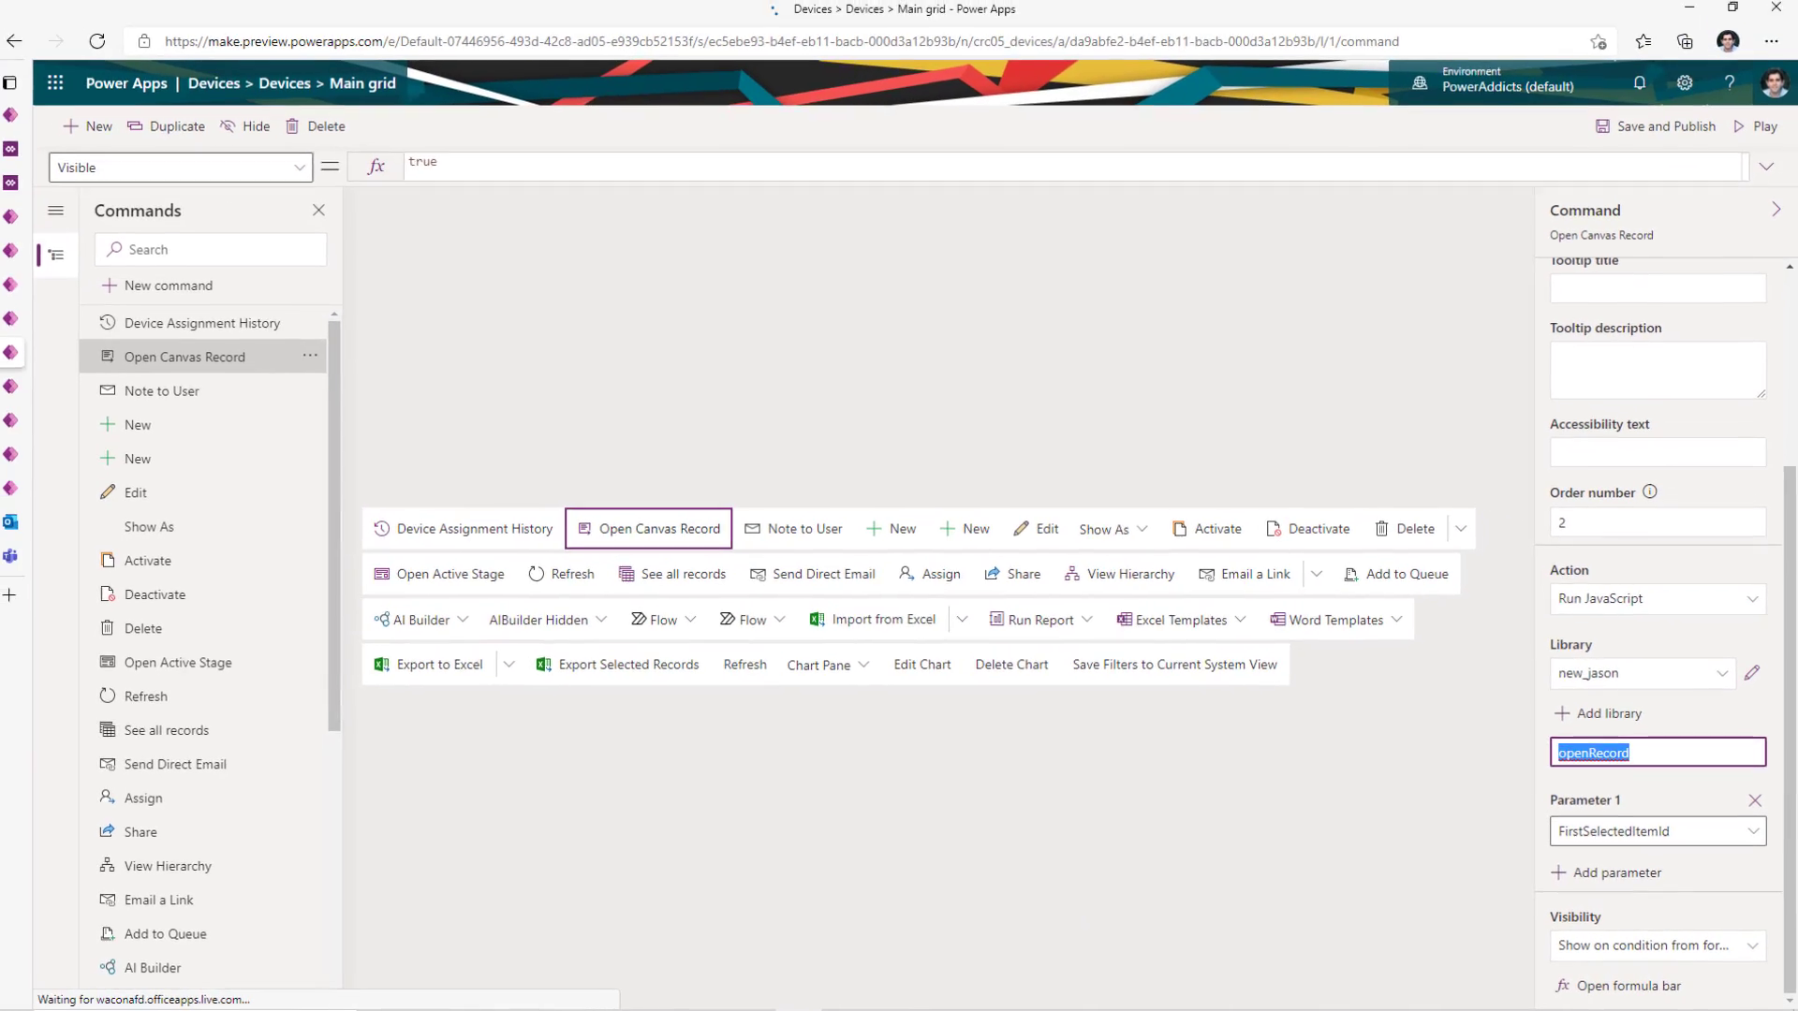
{"action": "key", "text": "alt+Tab"}
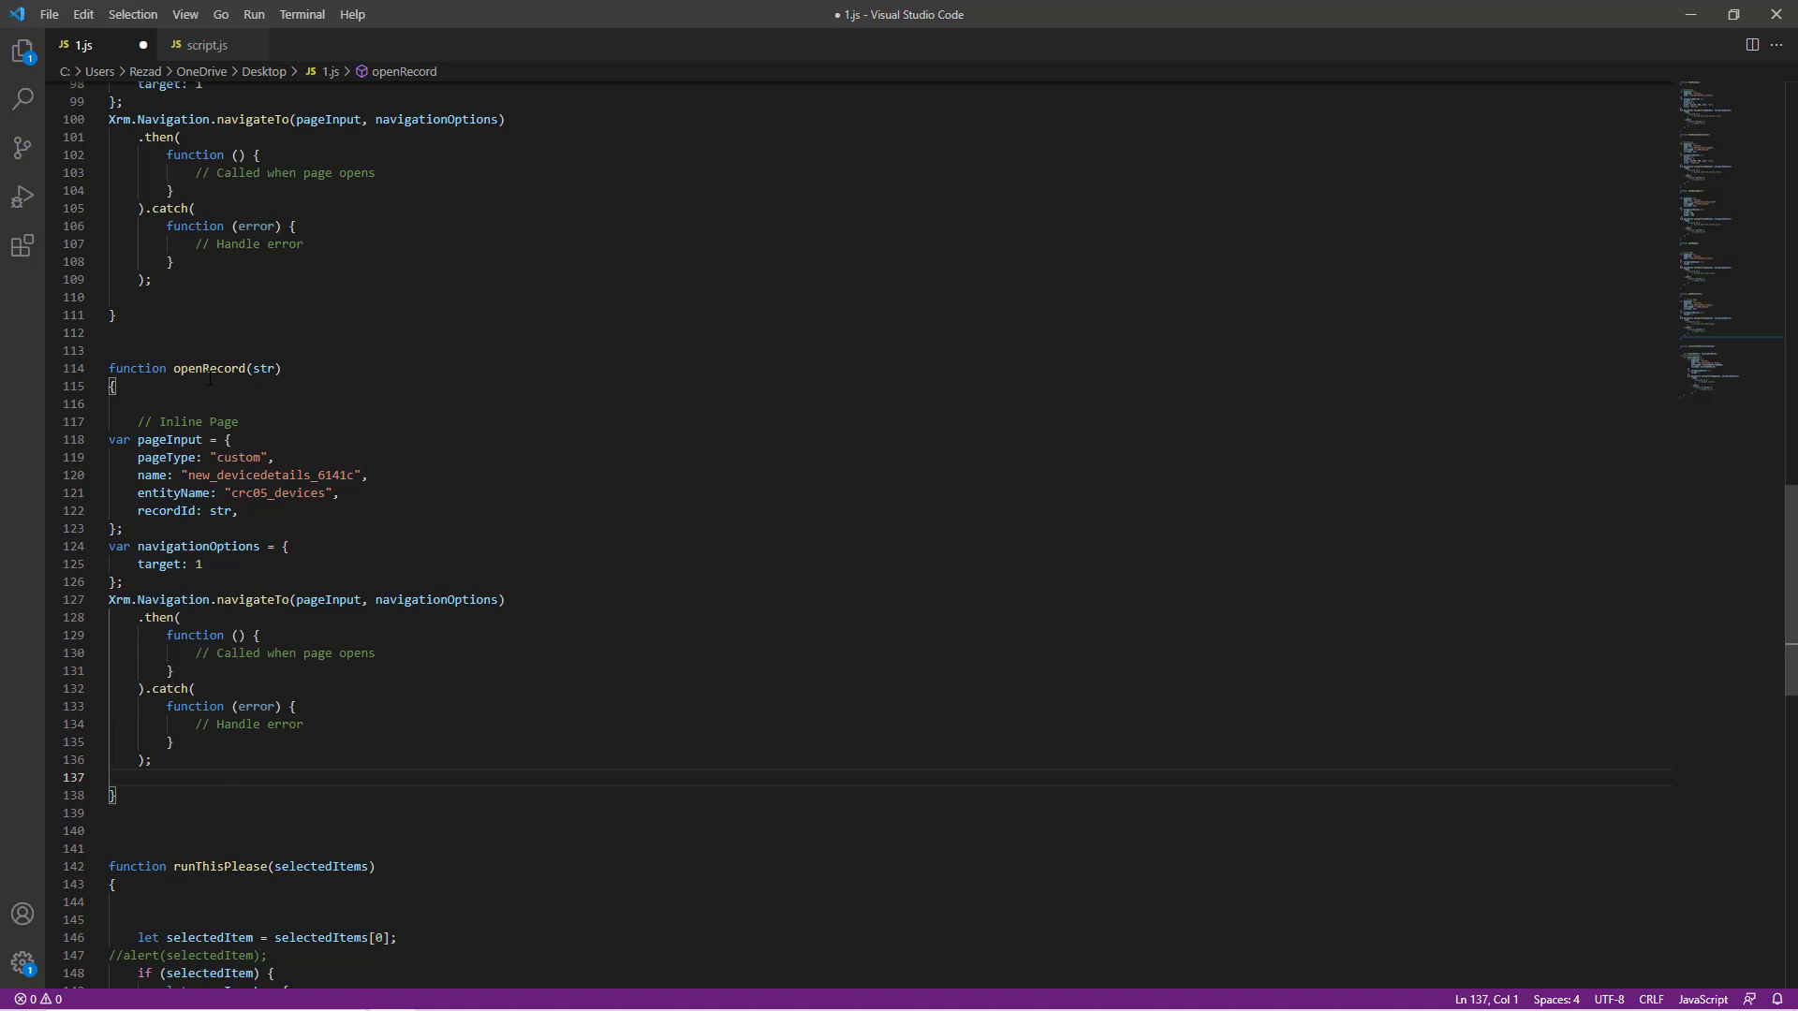
- In 1.js, point out openRecord's str parameter, the pageInput object and the navigateTo call
{"action": "double_click", "coordinate": [264, 369]}
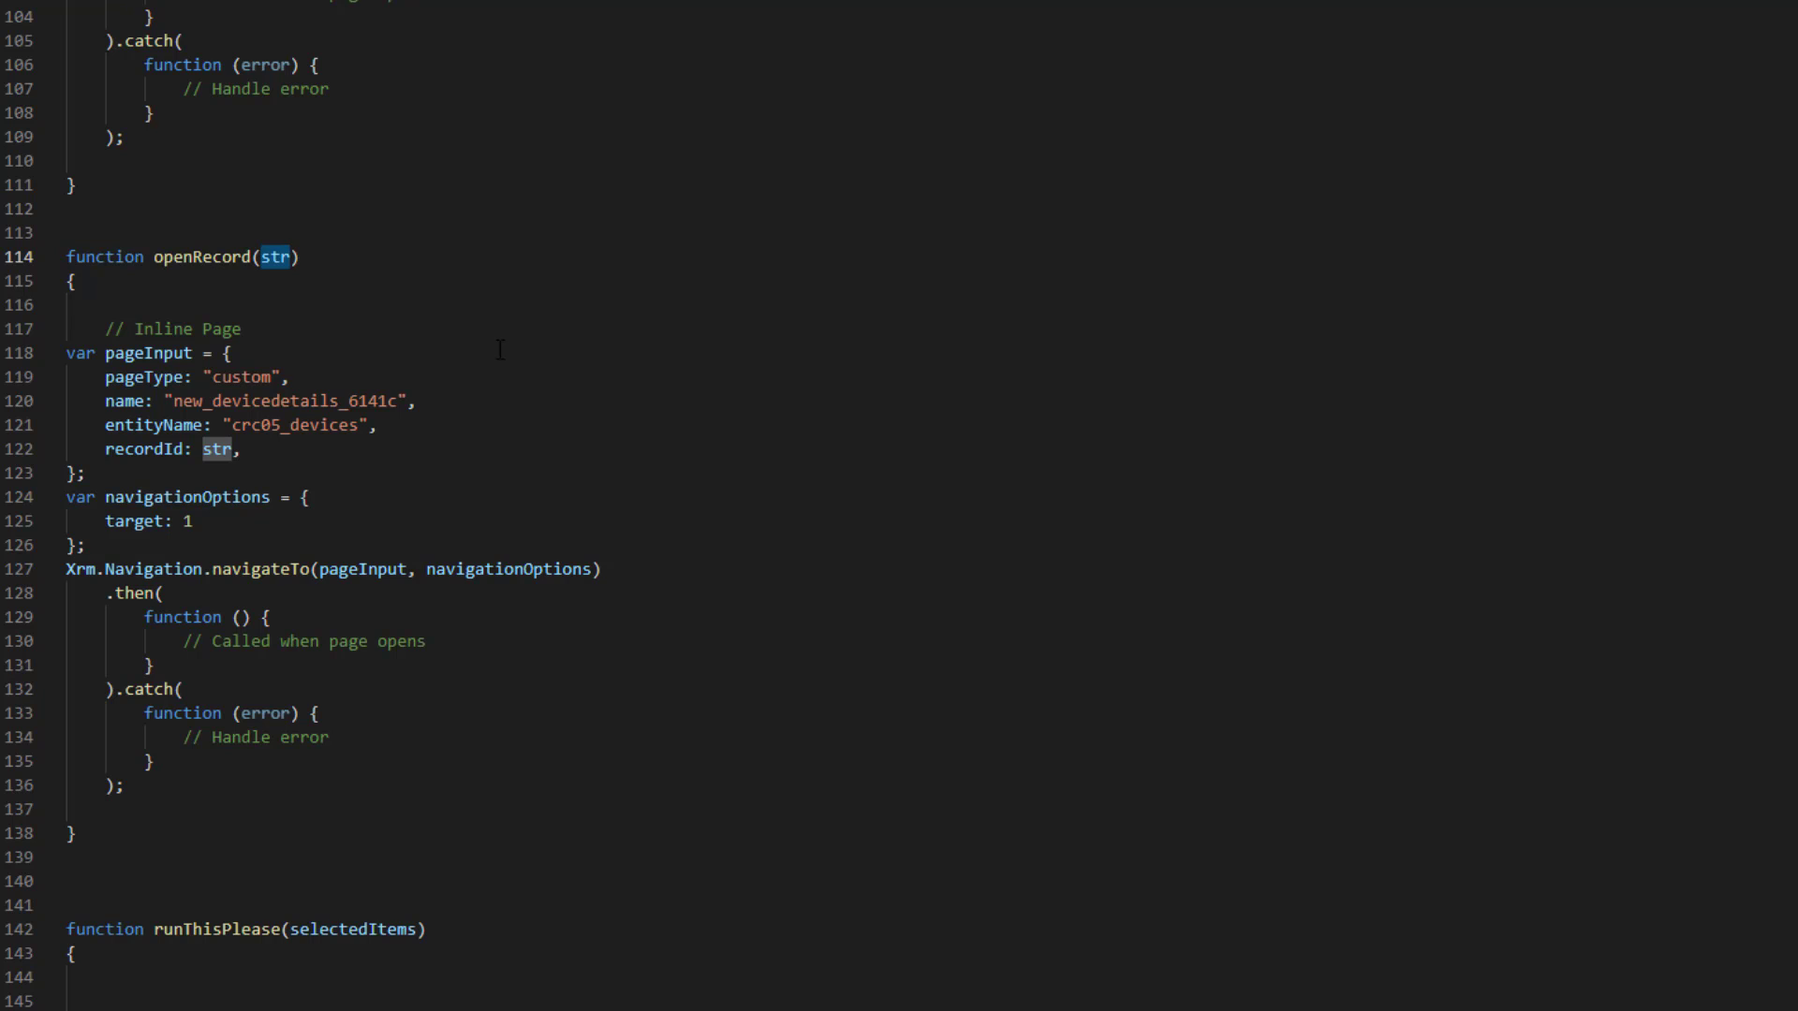
{"action": "key", "text": "Down"}
{"action": "key", "text": "Down"}
{"action": "key", "text": "Down"}
{"action": "key", "text": "Down"}
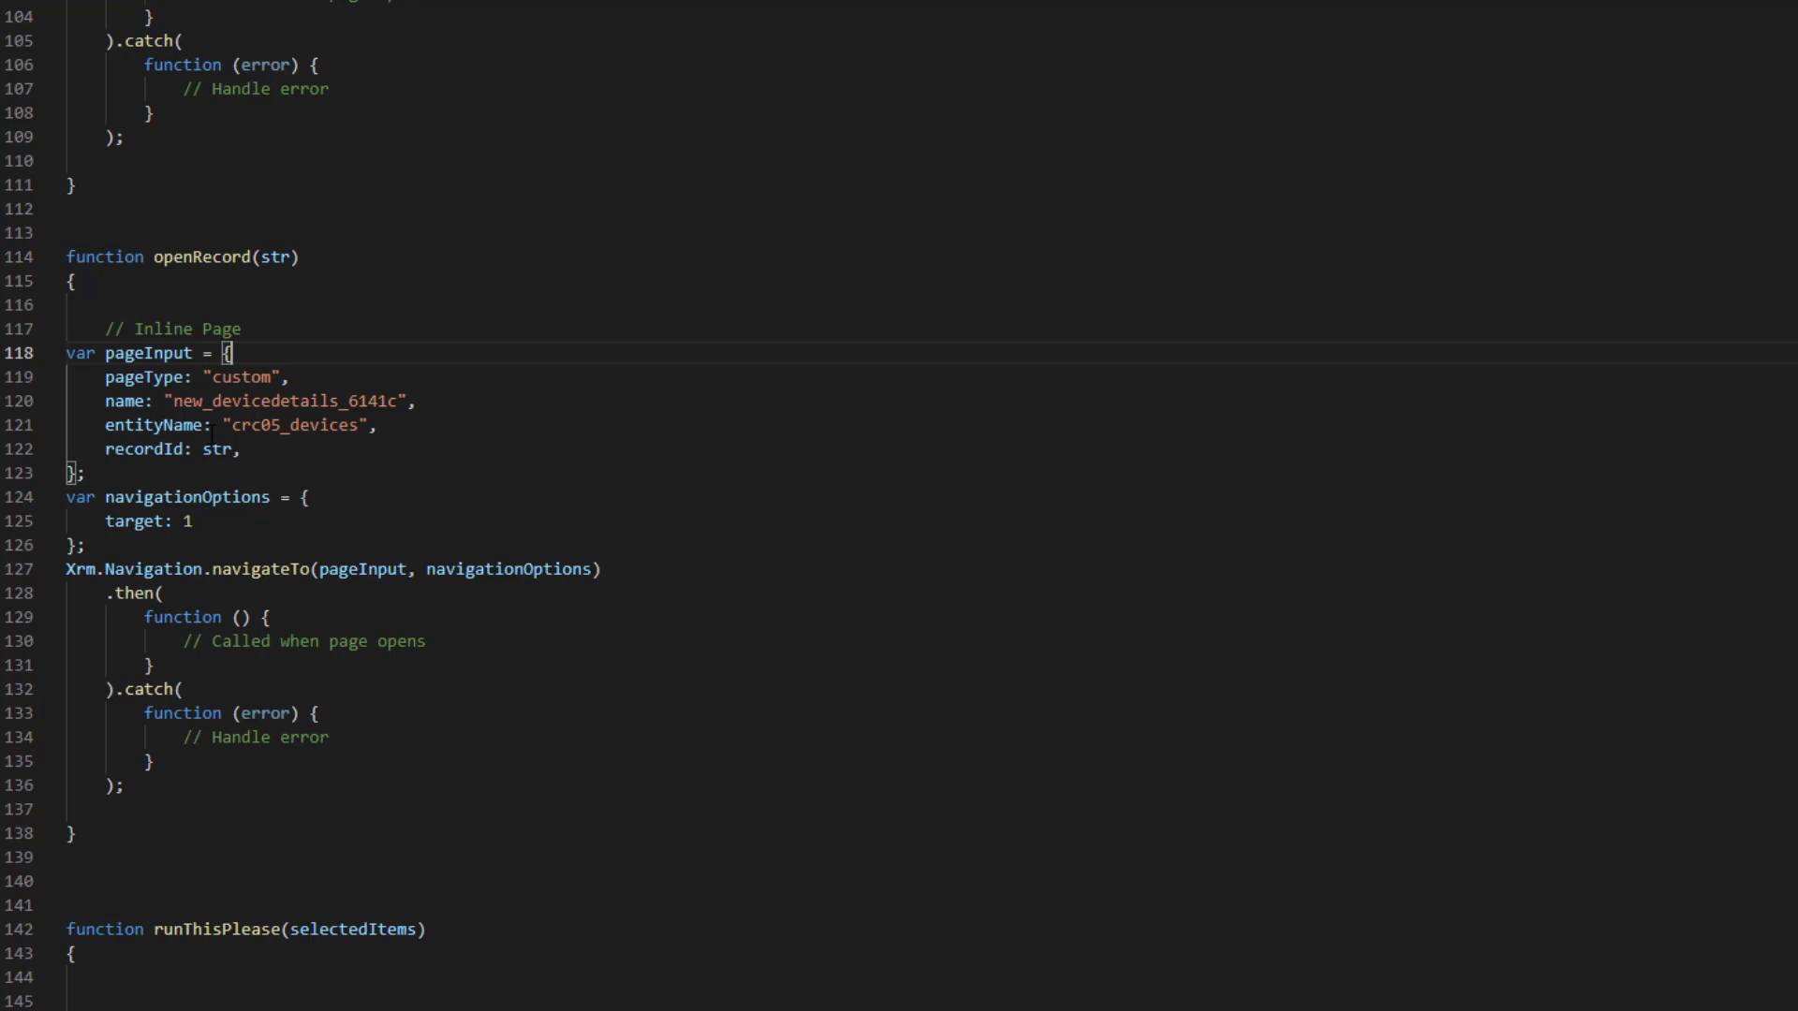
{"action": "double_click", "coordinate": [146, 354]}
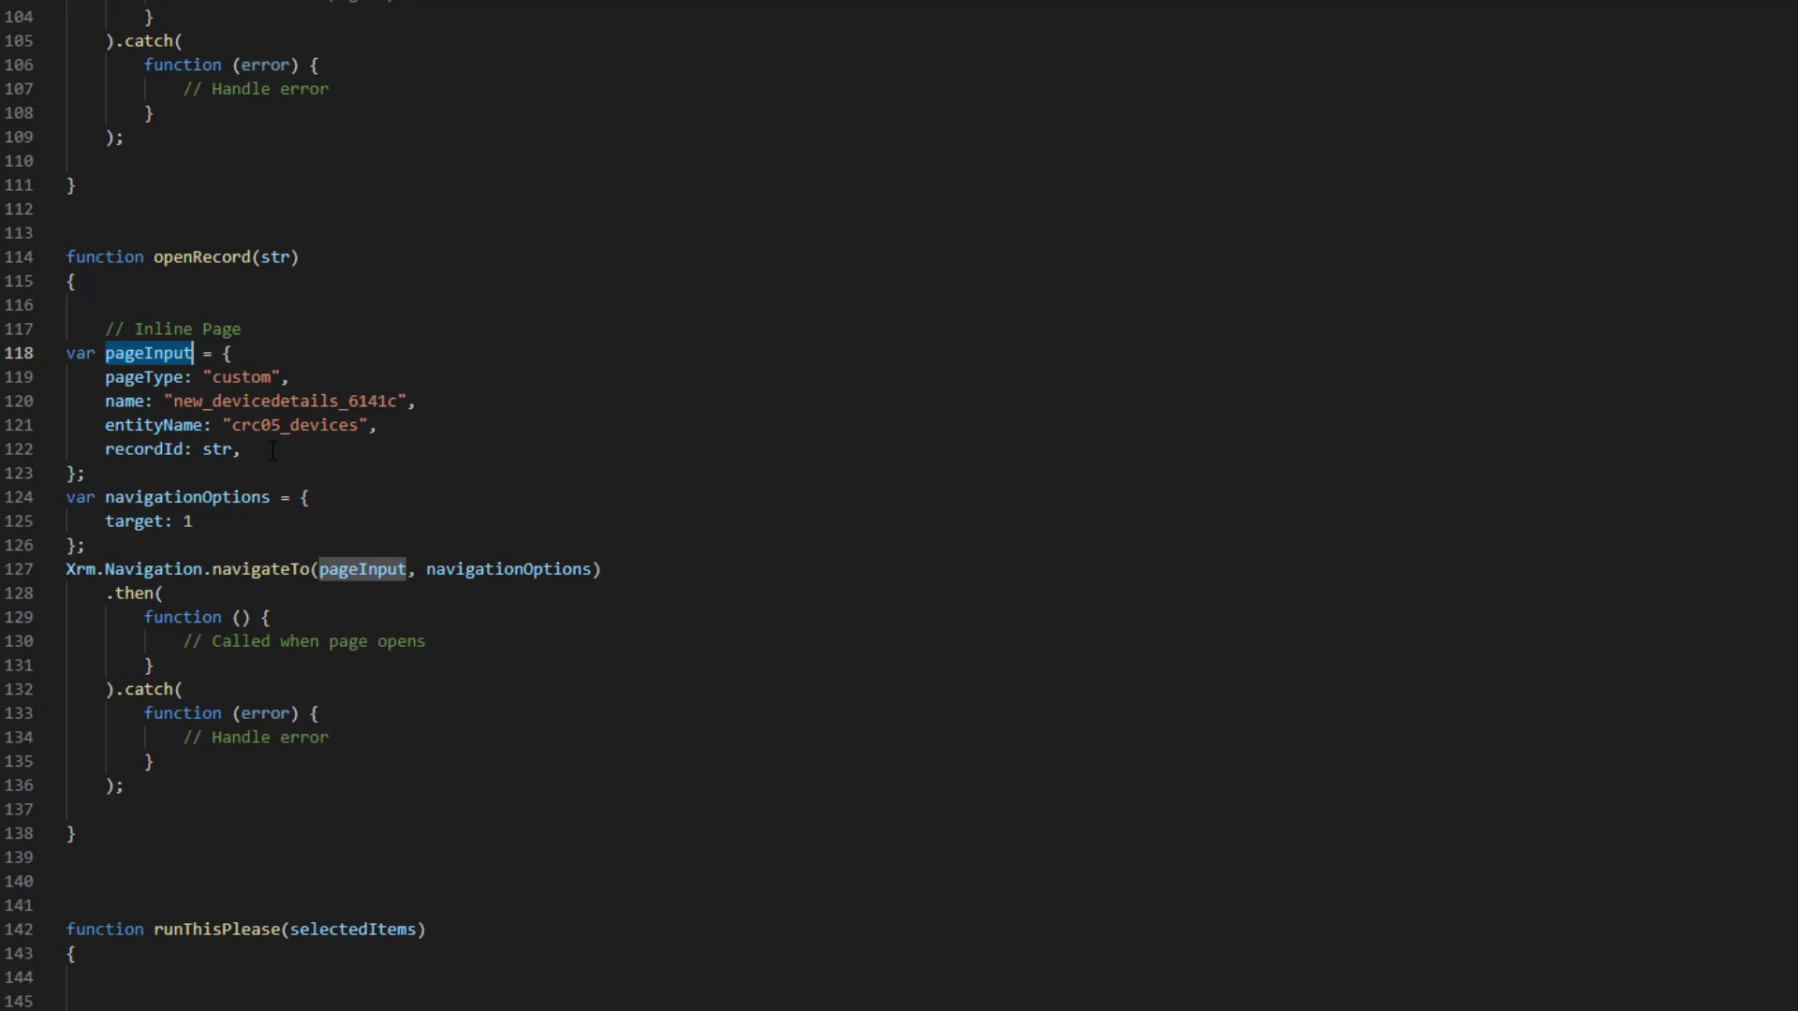
{"action": "double_click", "coordinate": [262, 569]}
{"action": "left_click", "coordinate": [263, 568]}
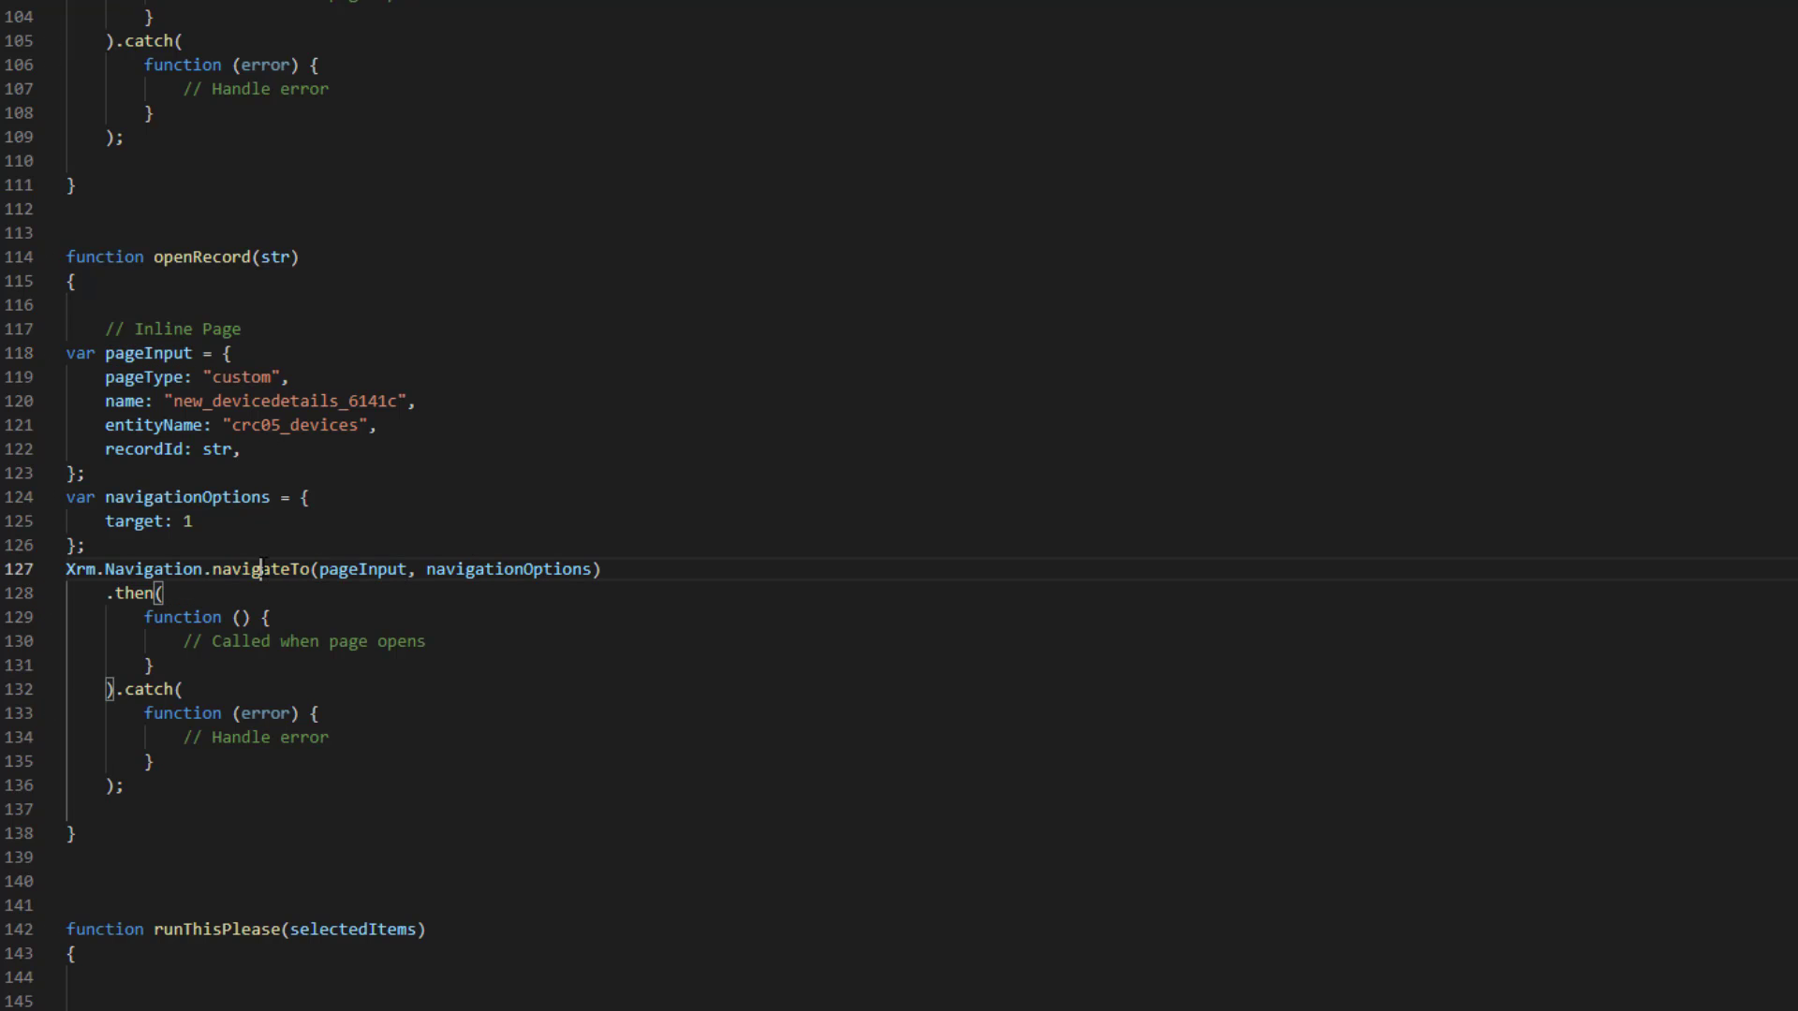
{"action": "double_click", "coordinate": [264, 569]}
{"action": "left_click", "coordinate": [747, 739]}
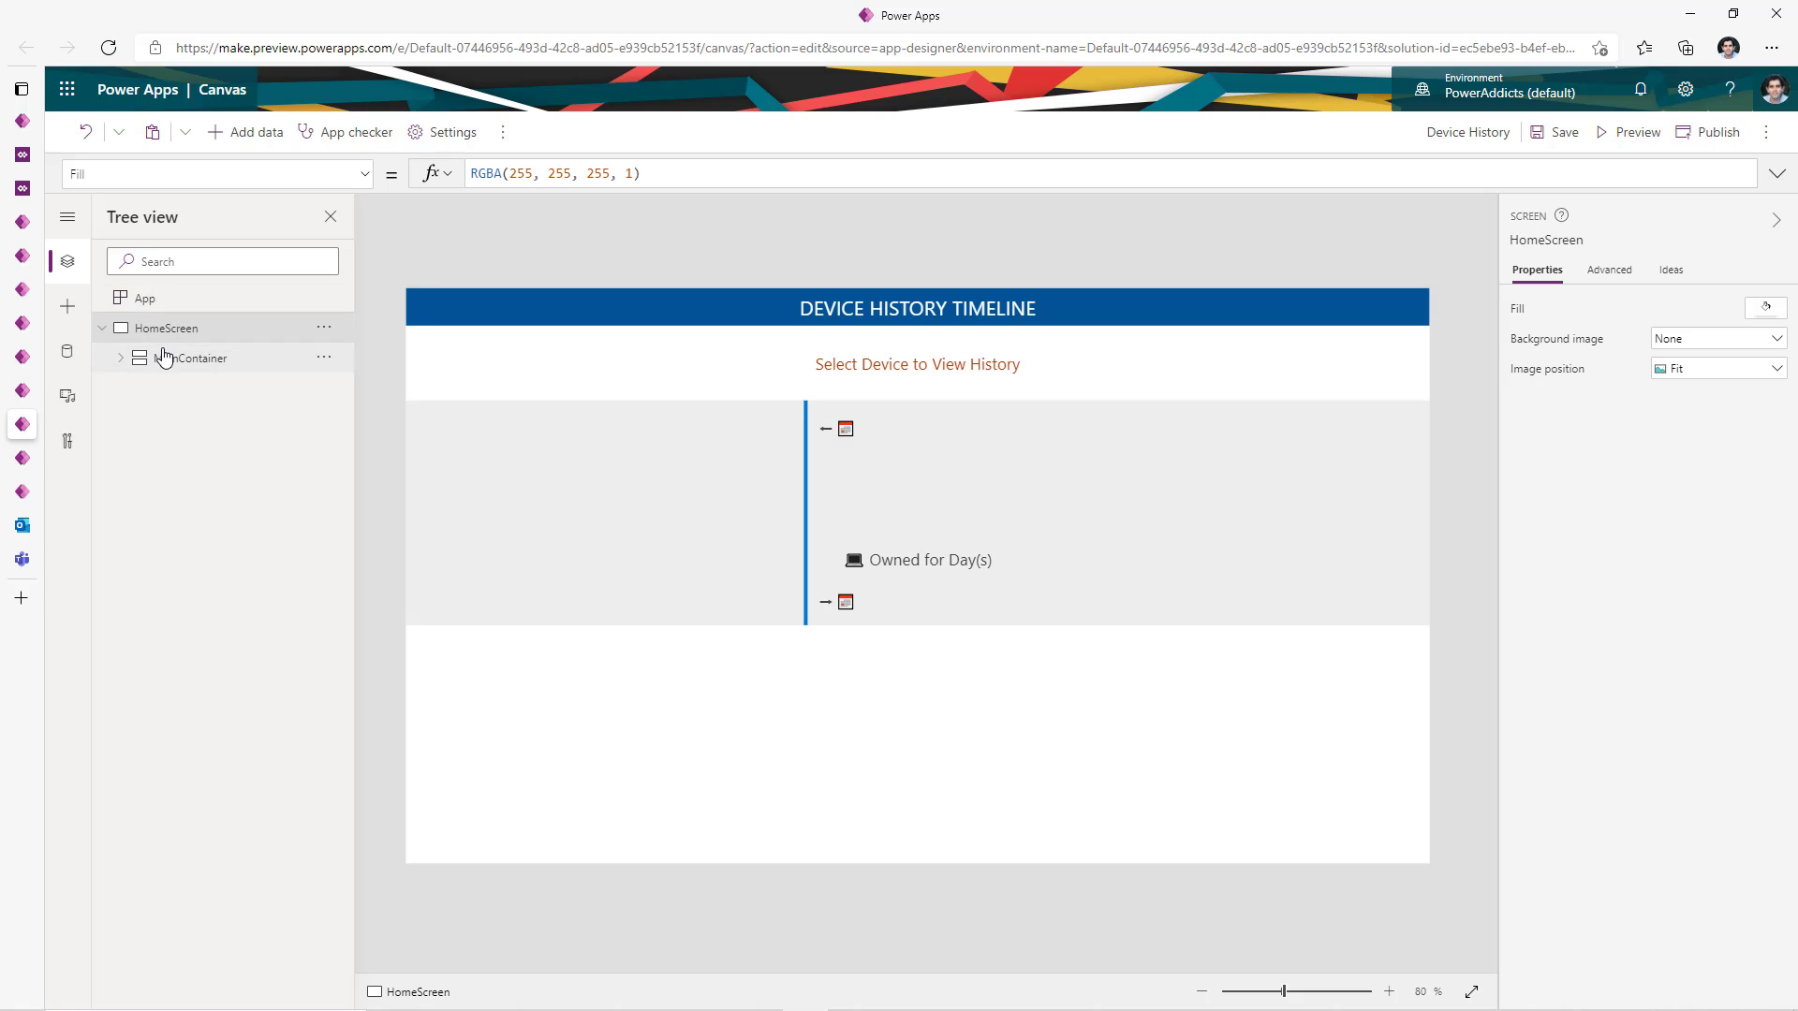
- Expand the App OnStart formula and point out the Param("recordId") read
{"action": "left_click", "coordinate": [176, 301]}
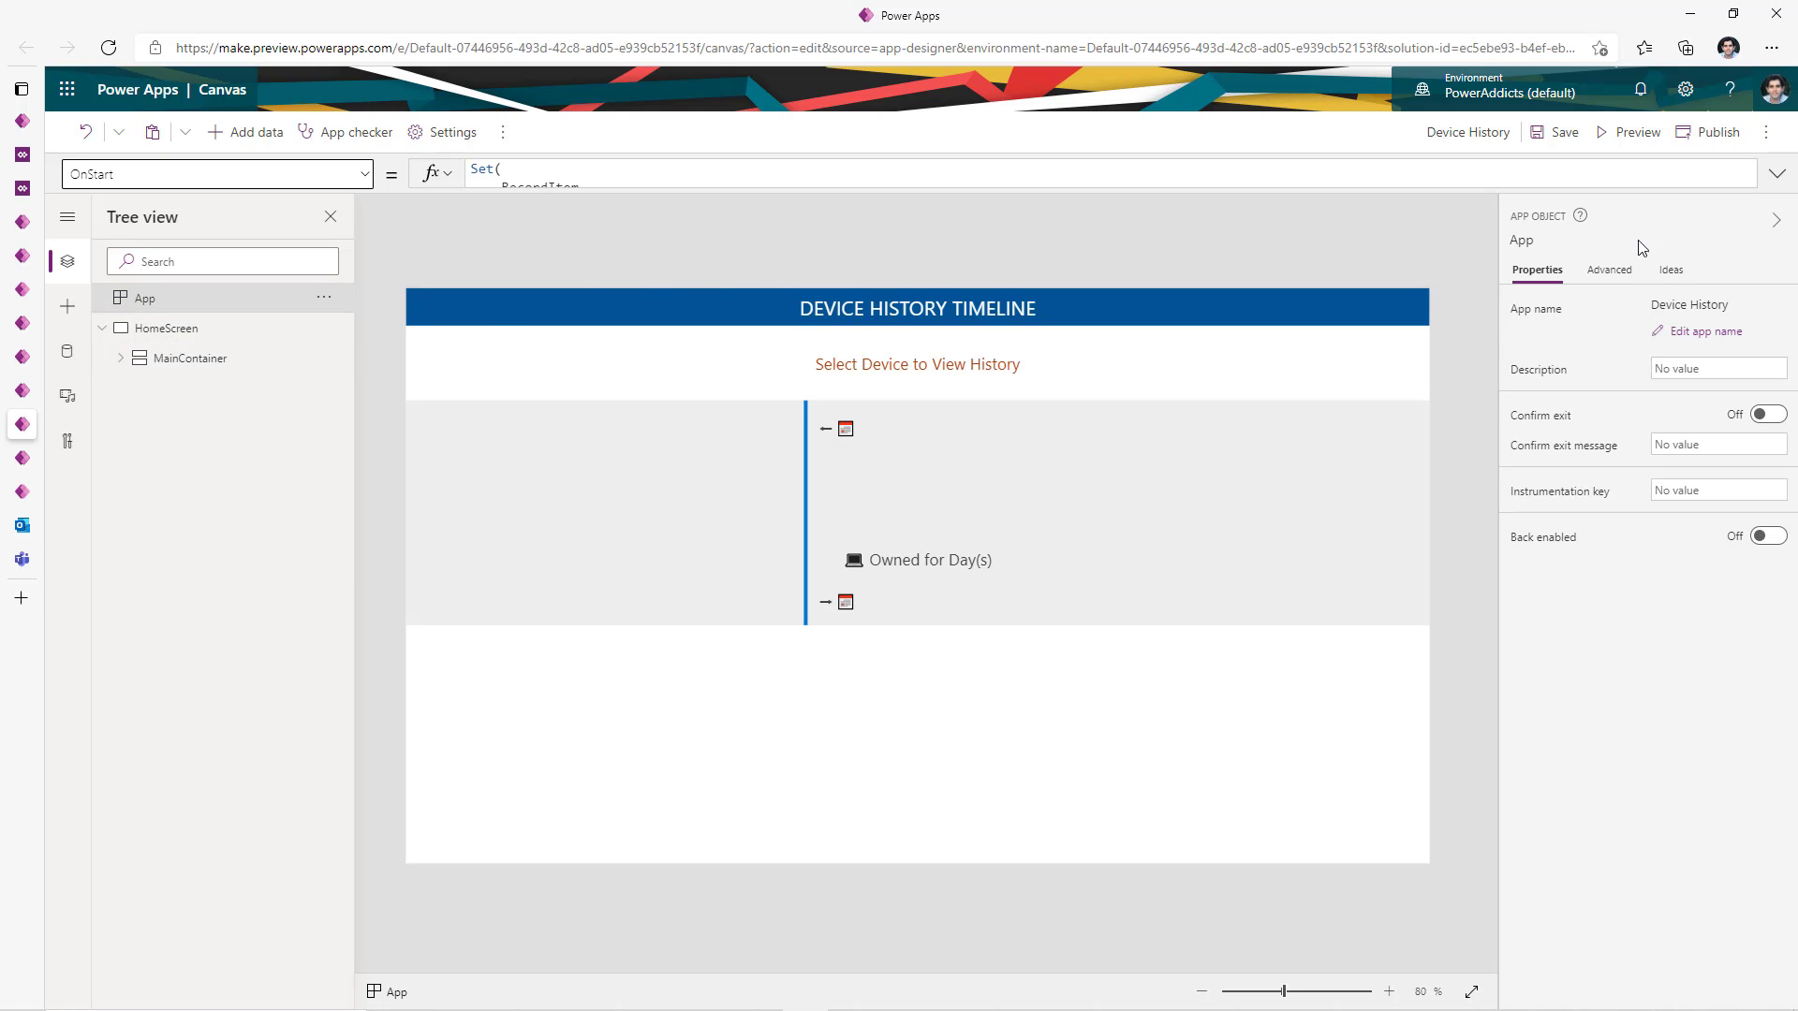
{"action": "left_click", "coordinate": [1777, 175]}
{"action": "double_click", "coordinate": [666, 228]}
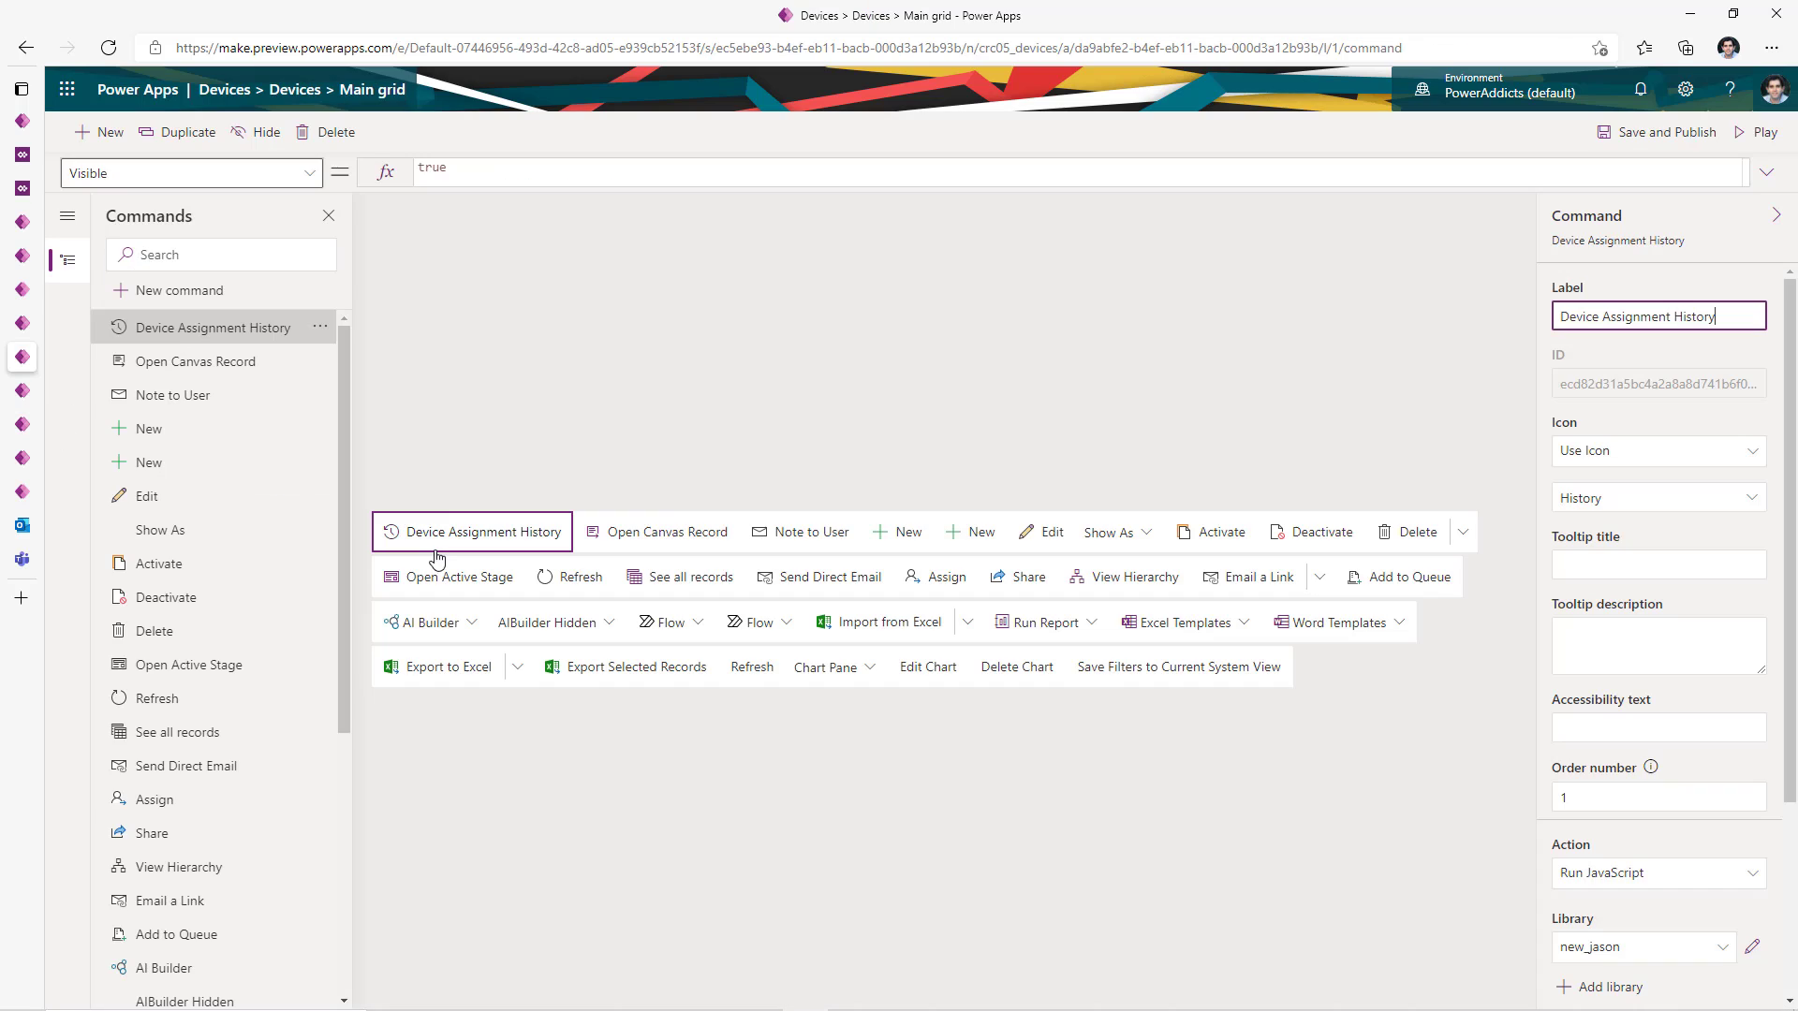
- In the command designer, select the openDialogTimeline function name and its FirstSelectedItemId parameter
{"action": "scroll", "coordinate": [1623, 614], "scroll_direction": "down", "scroll_amount": 3}
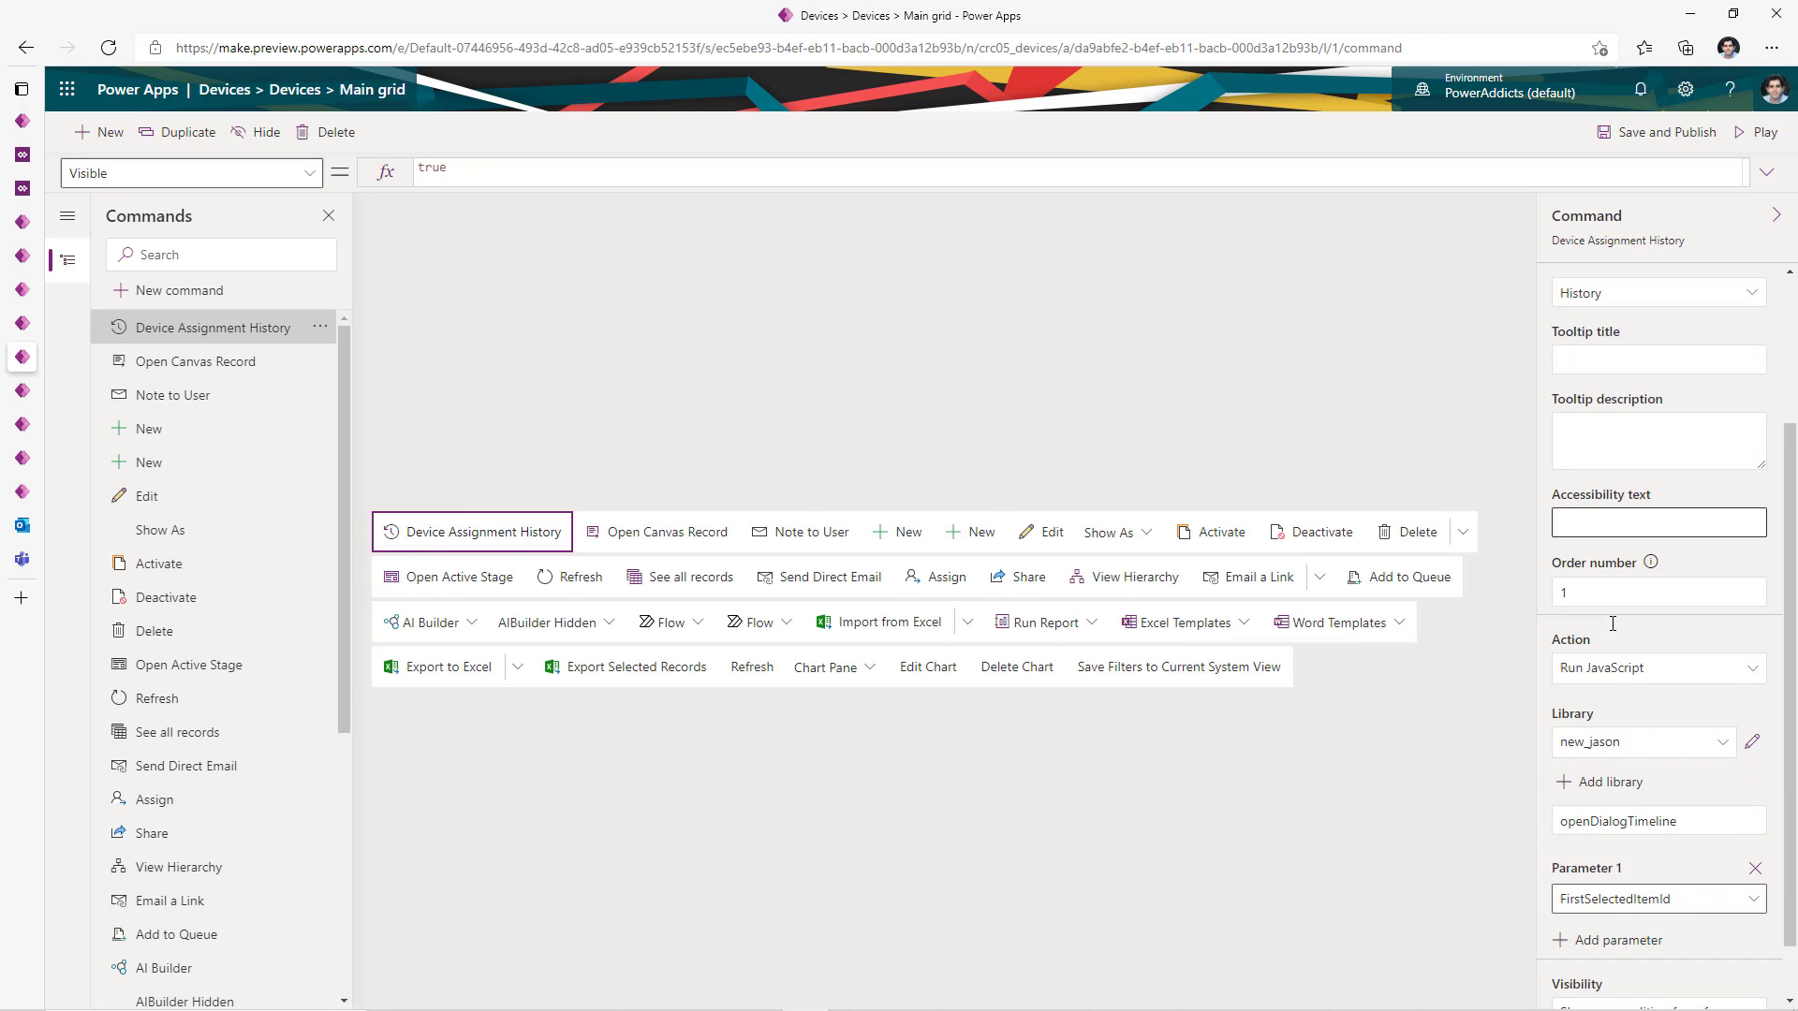
{"action": "left_click", "coordinate": [1686, 754]}
{"action": "left_click_drag", "start_coordinate": [1686, 755], "coordinate": [1483, 773]}
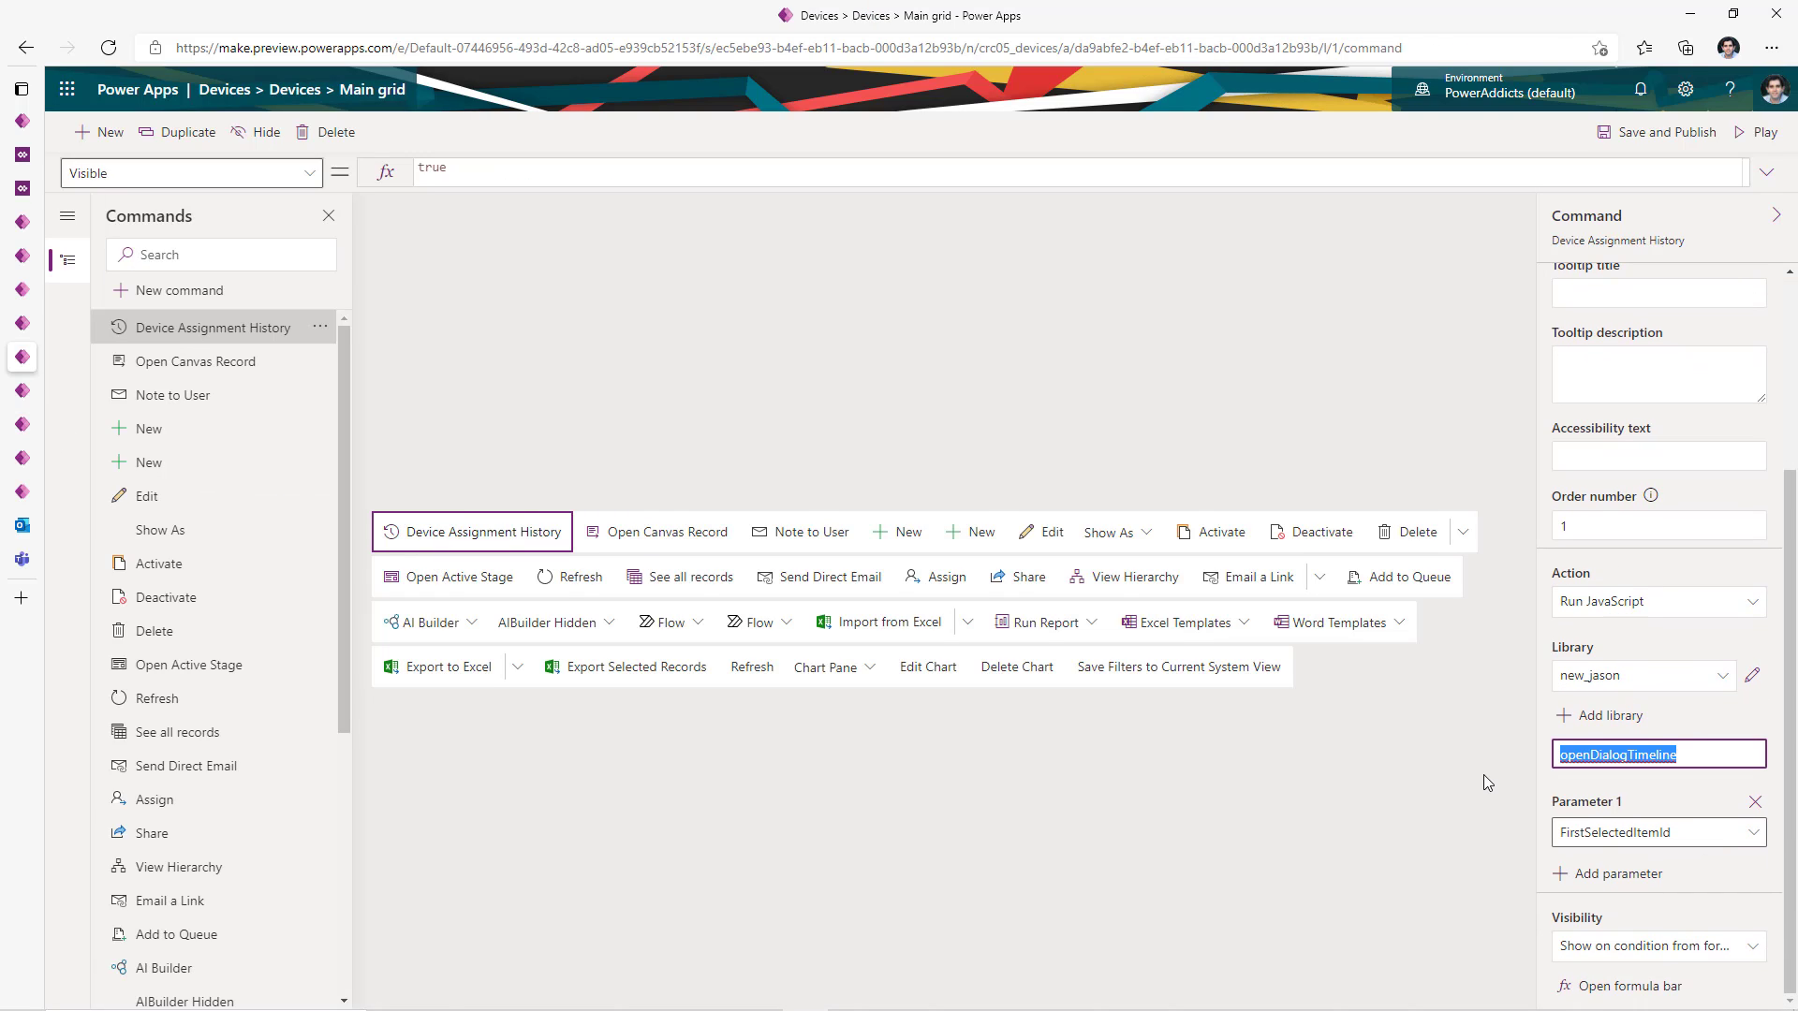
{"action": "left_click", "coordinate": [1678, 777]}
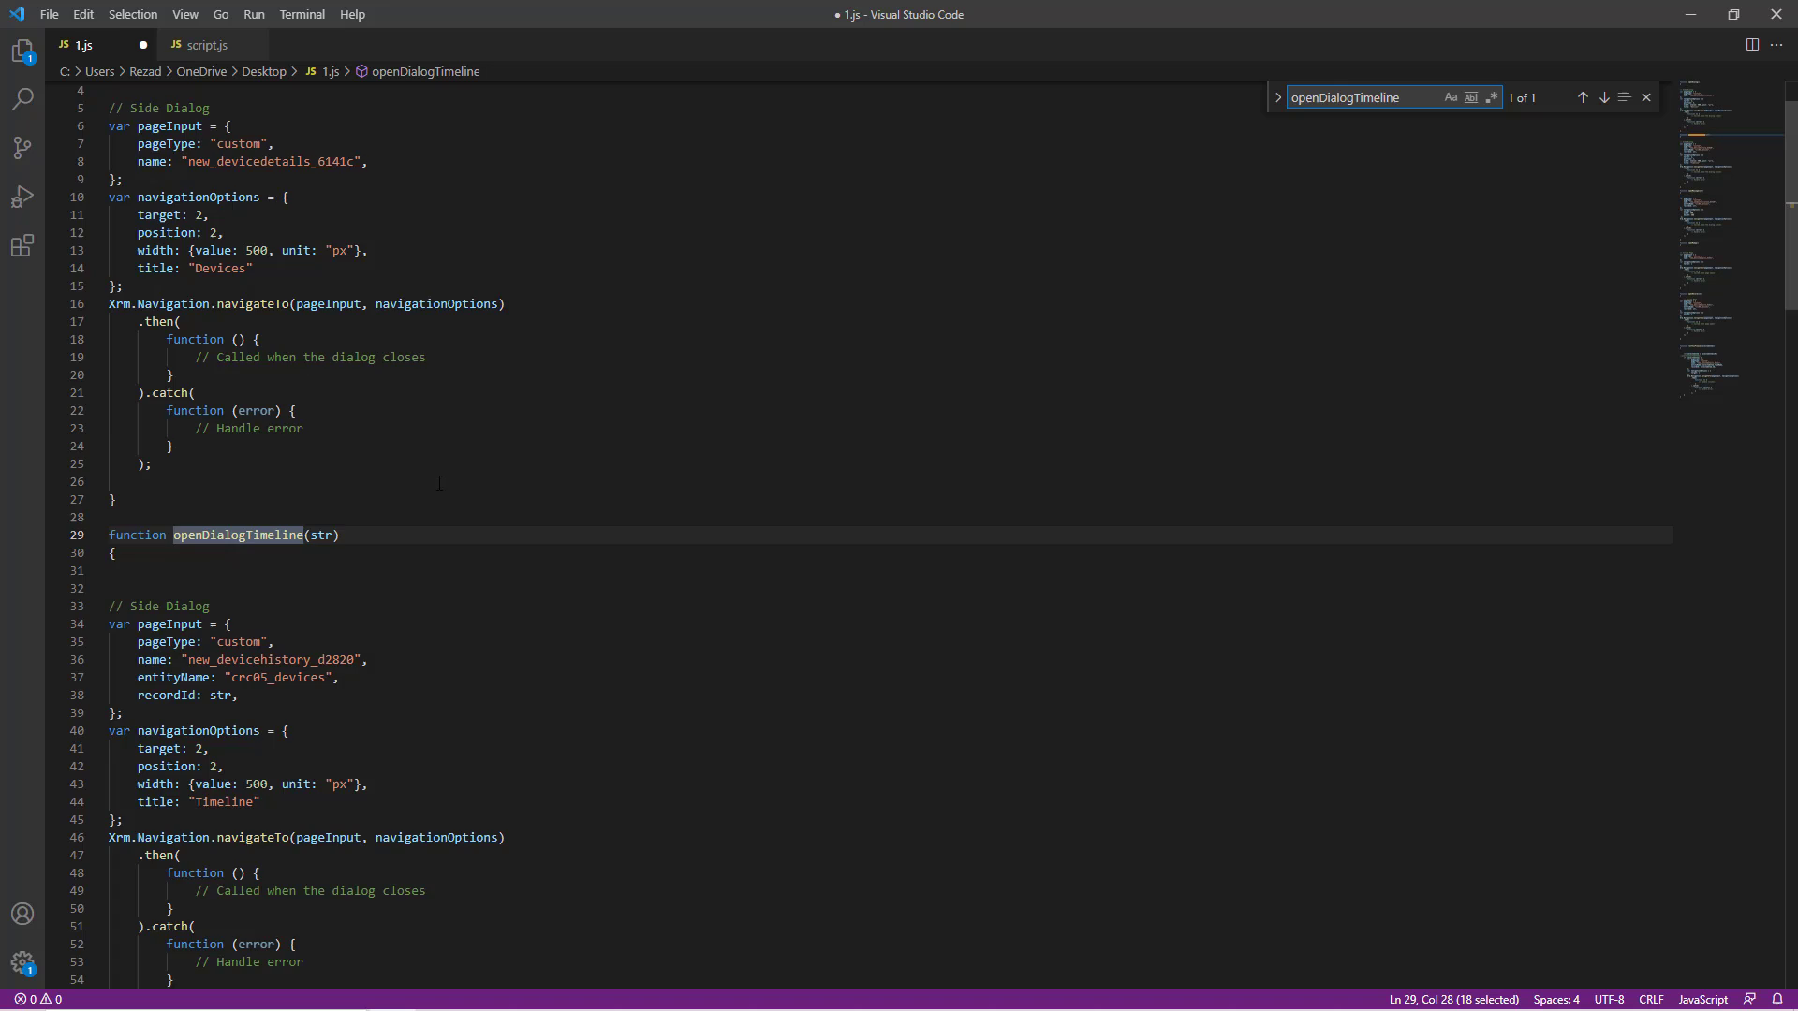
- In openDialogTimeline, mark the str parameter, entityName, recordId and the pageInput variable
{"action": "scroll", "coordinate": [439, 483], "scroll_direction": "down", "scroll_amount": 3}
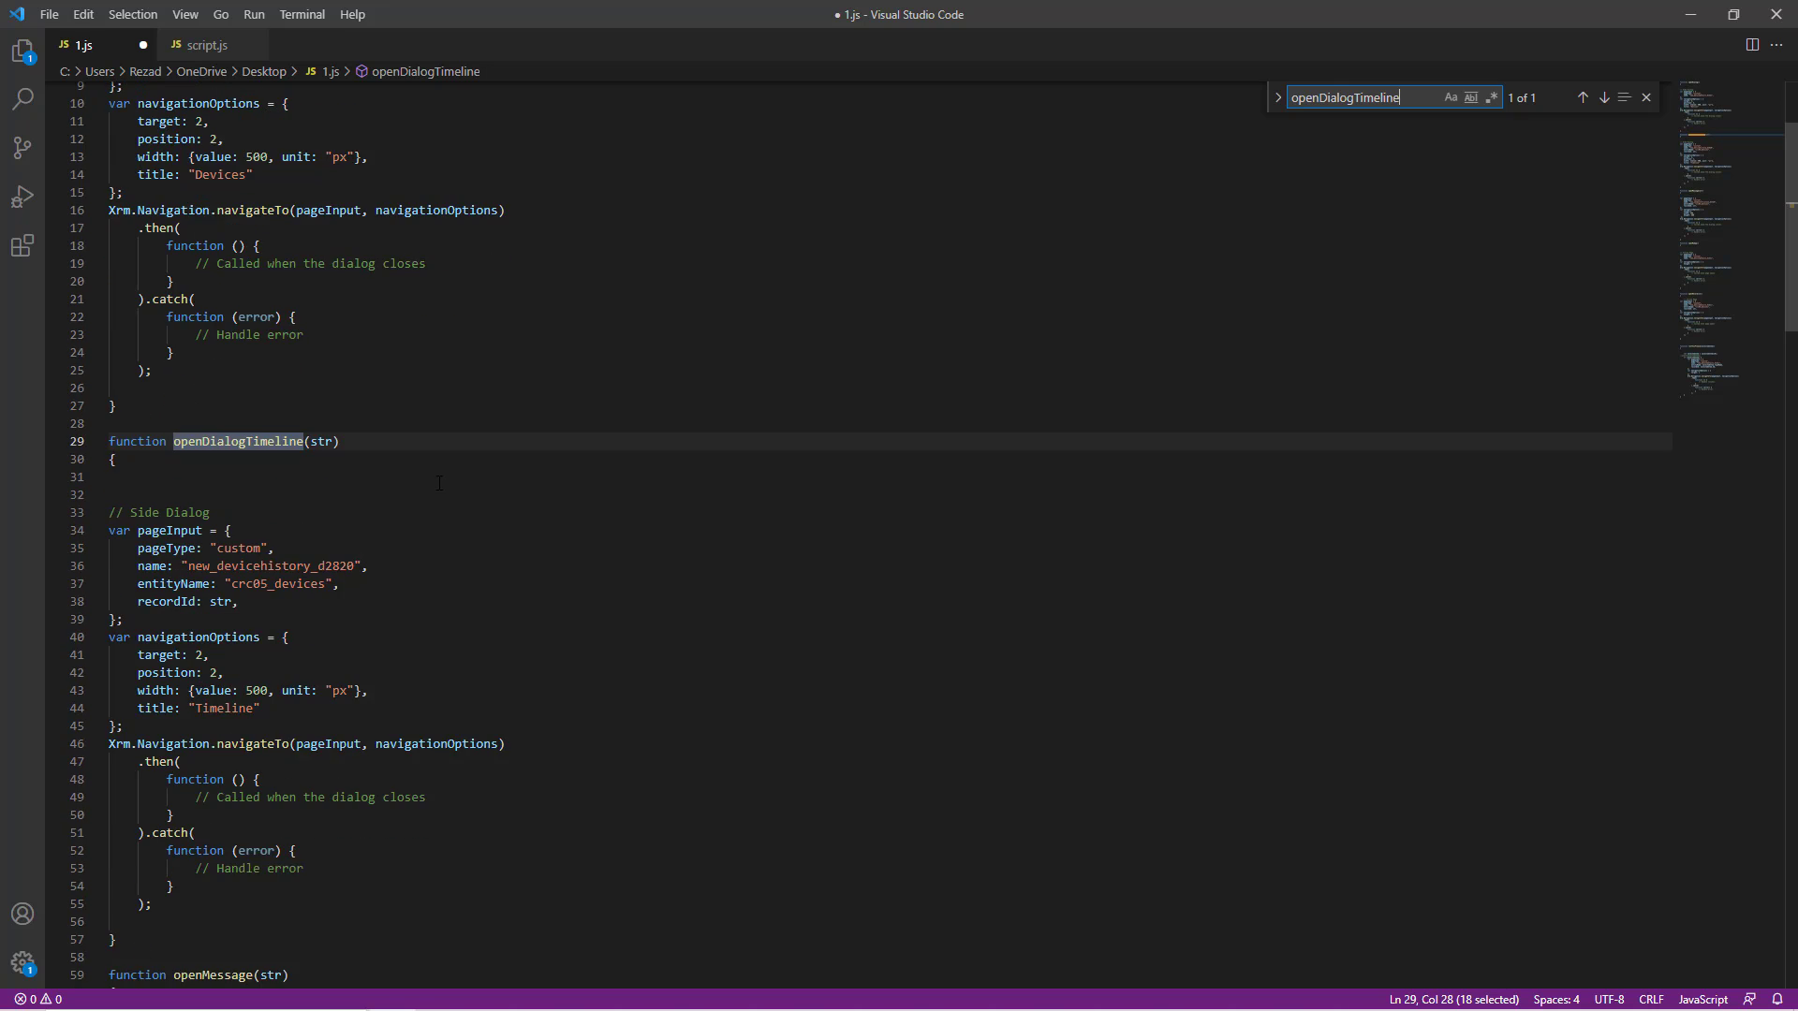
{"action": "left_click", "coordinate": [330, 296]}
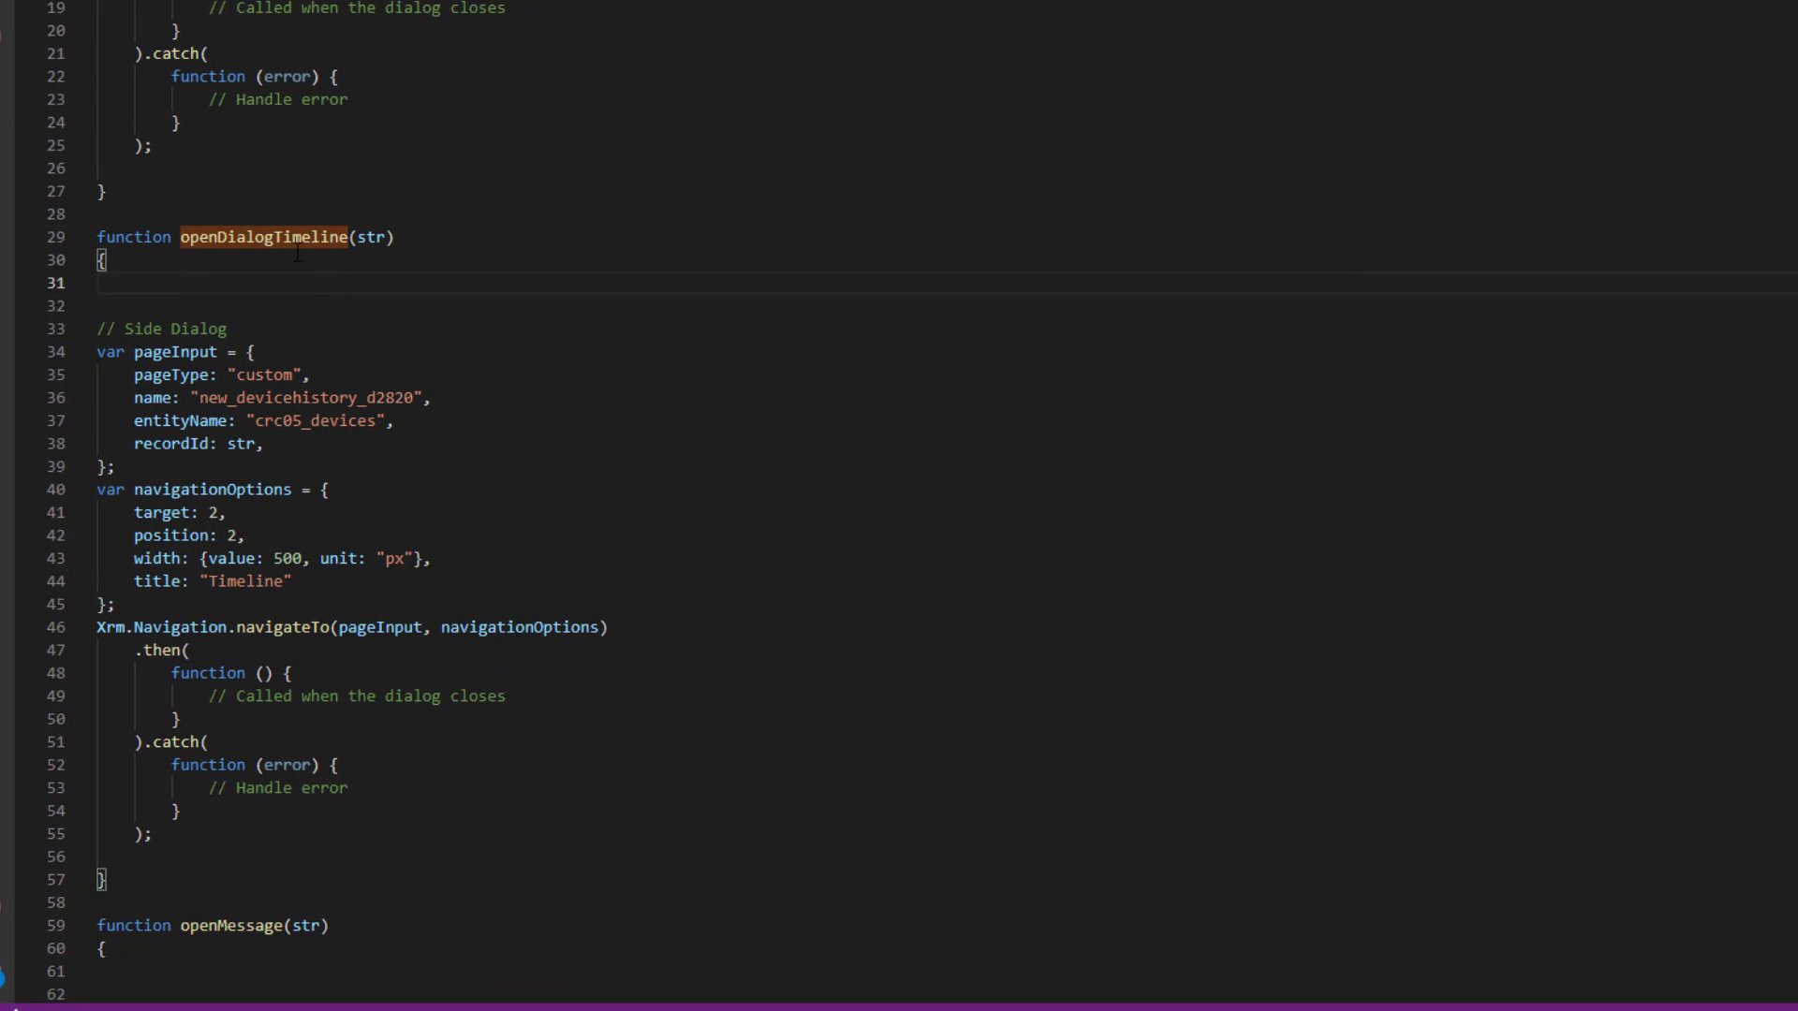
{"action": "left_click", "coordinate": [387, 237]}
{"action": "left_click", "coordinate": [171, 420]}
{"action": "double_click", "coordinate": [172, 422]}
{"action": "double_click", "coordinate": [180, 444]}
{"action": "double_click", "coordinate": [175, 356]}
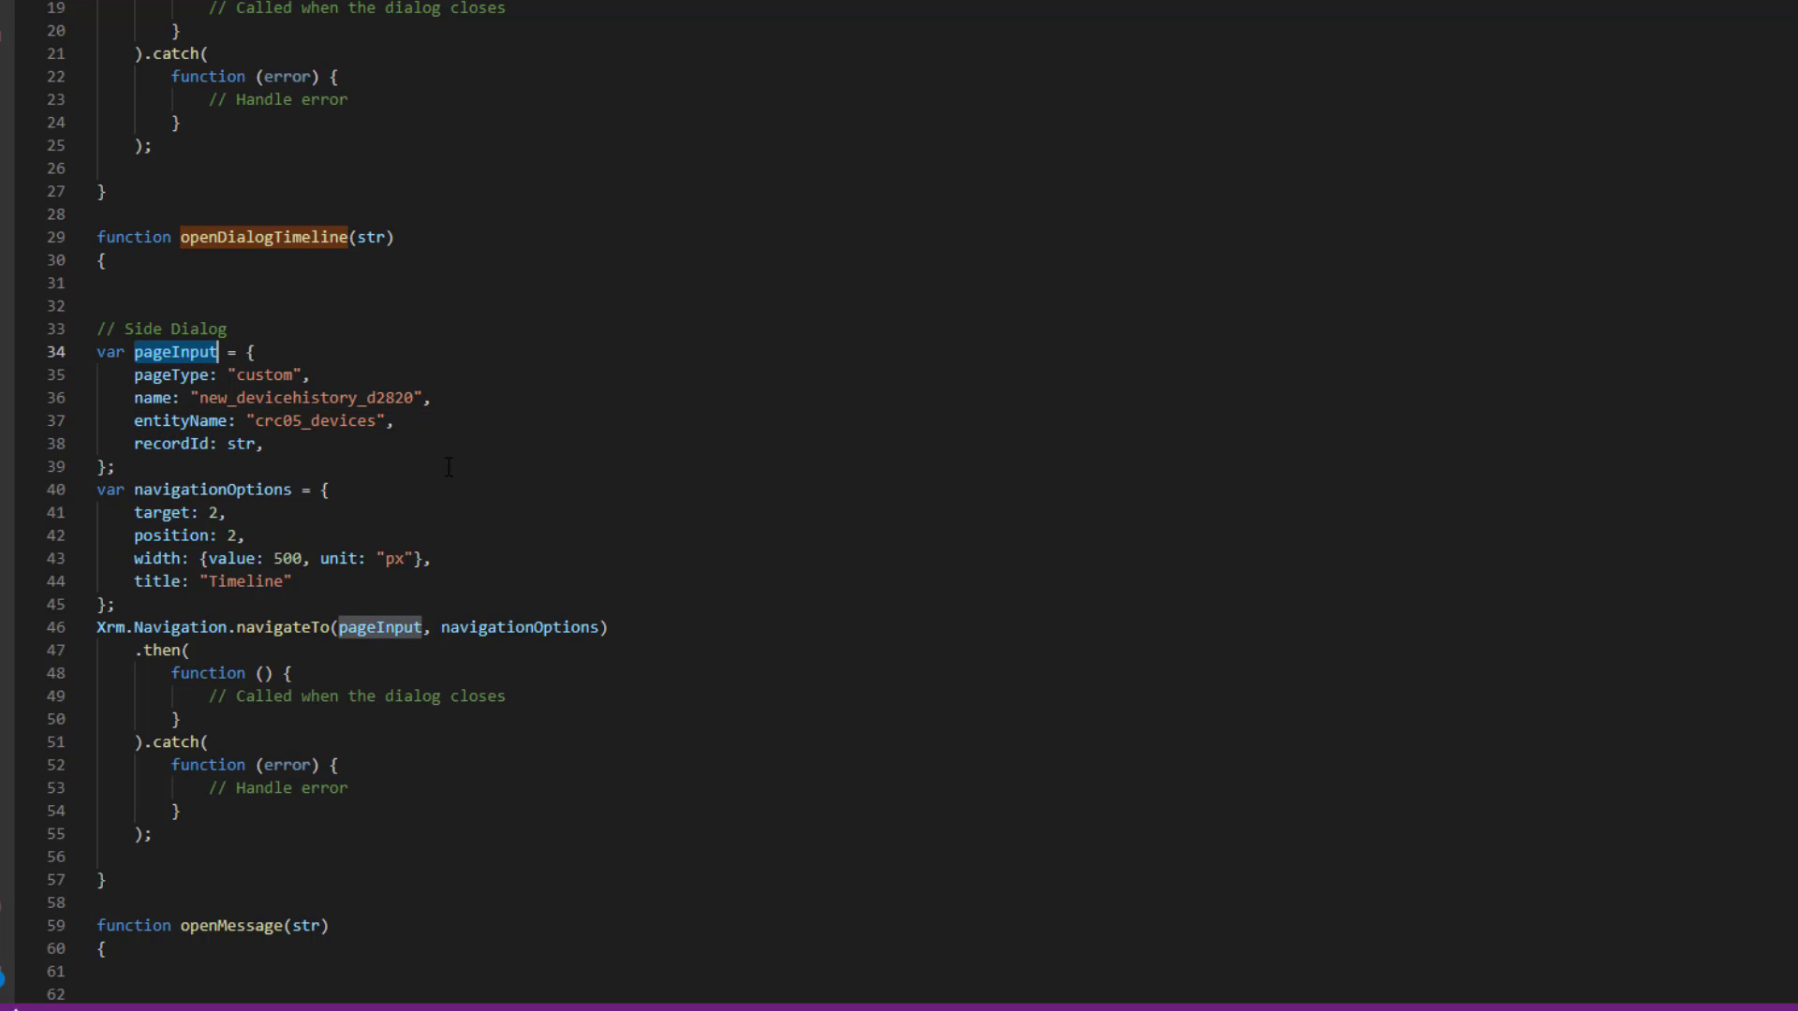
- Mark the side dialog's navigationOptions block, then collapse the expanded formula
{"action": "scroll", "coordinate": [448, 467], "scroll_direction": "down", "scroll_amount": 1}
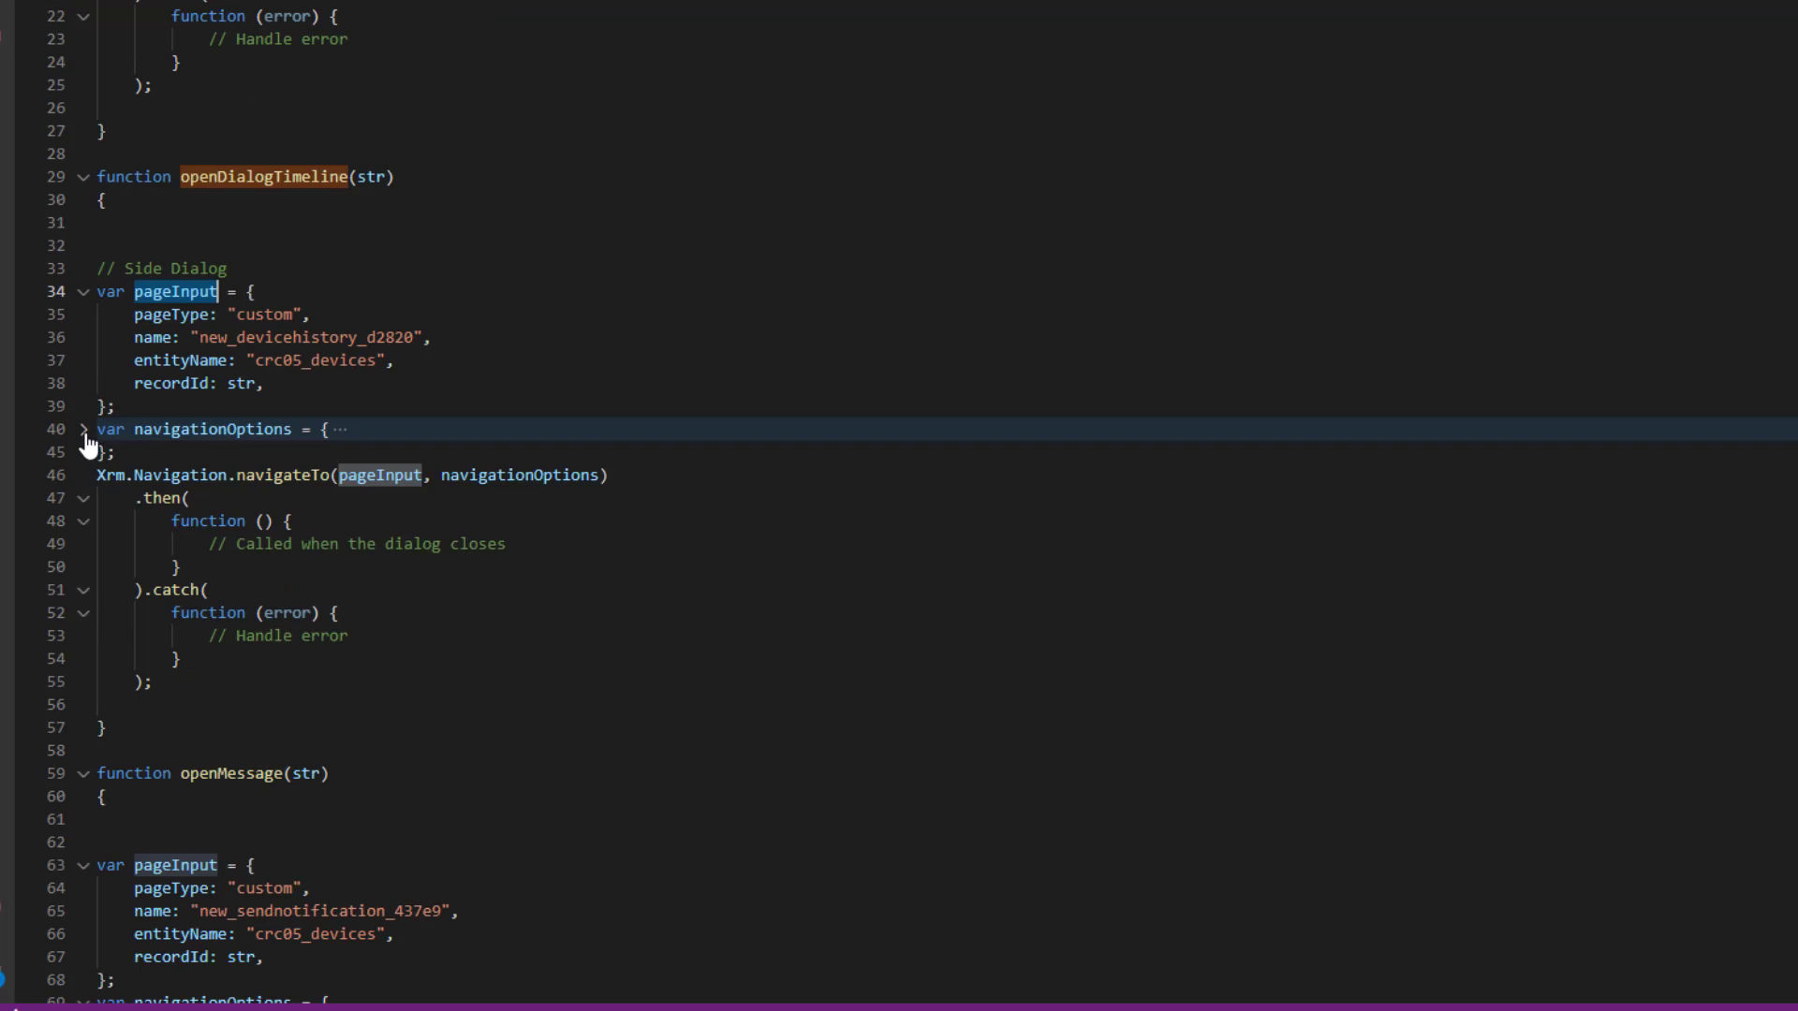
{"action": "left_click", "coordinate": [459, 401]}
{"action": "left_click_drag", "start_coordinate": [229, 542], "coordinate": [86, 439]}
{"action": "left_click", "coordinate": [724, 376]}
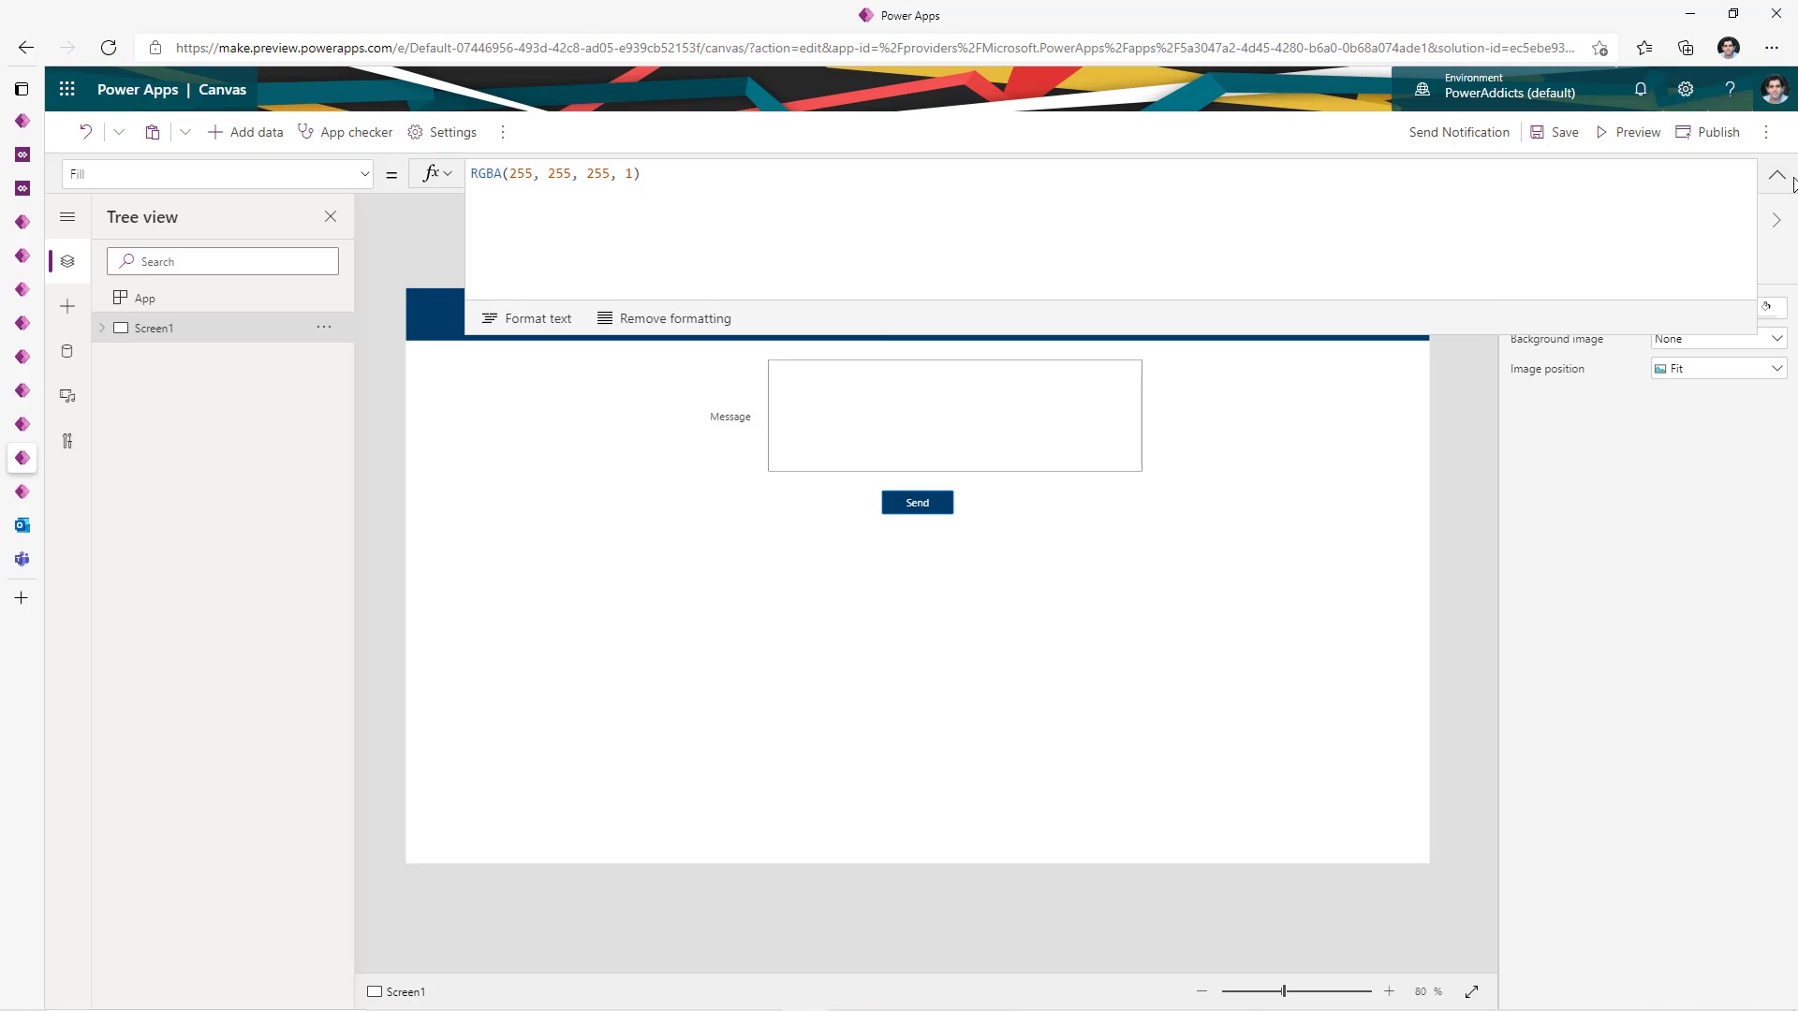
{"action": "left_click", "coordinate": [1777, 177]}
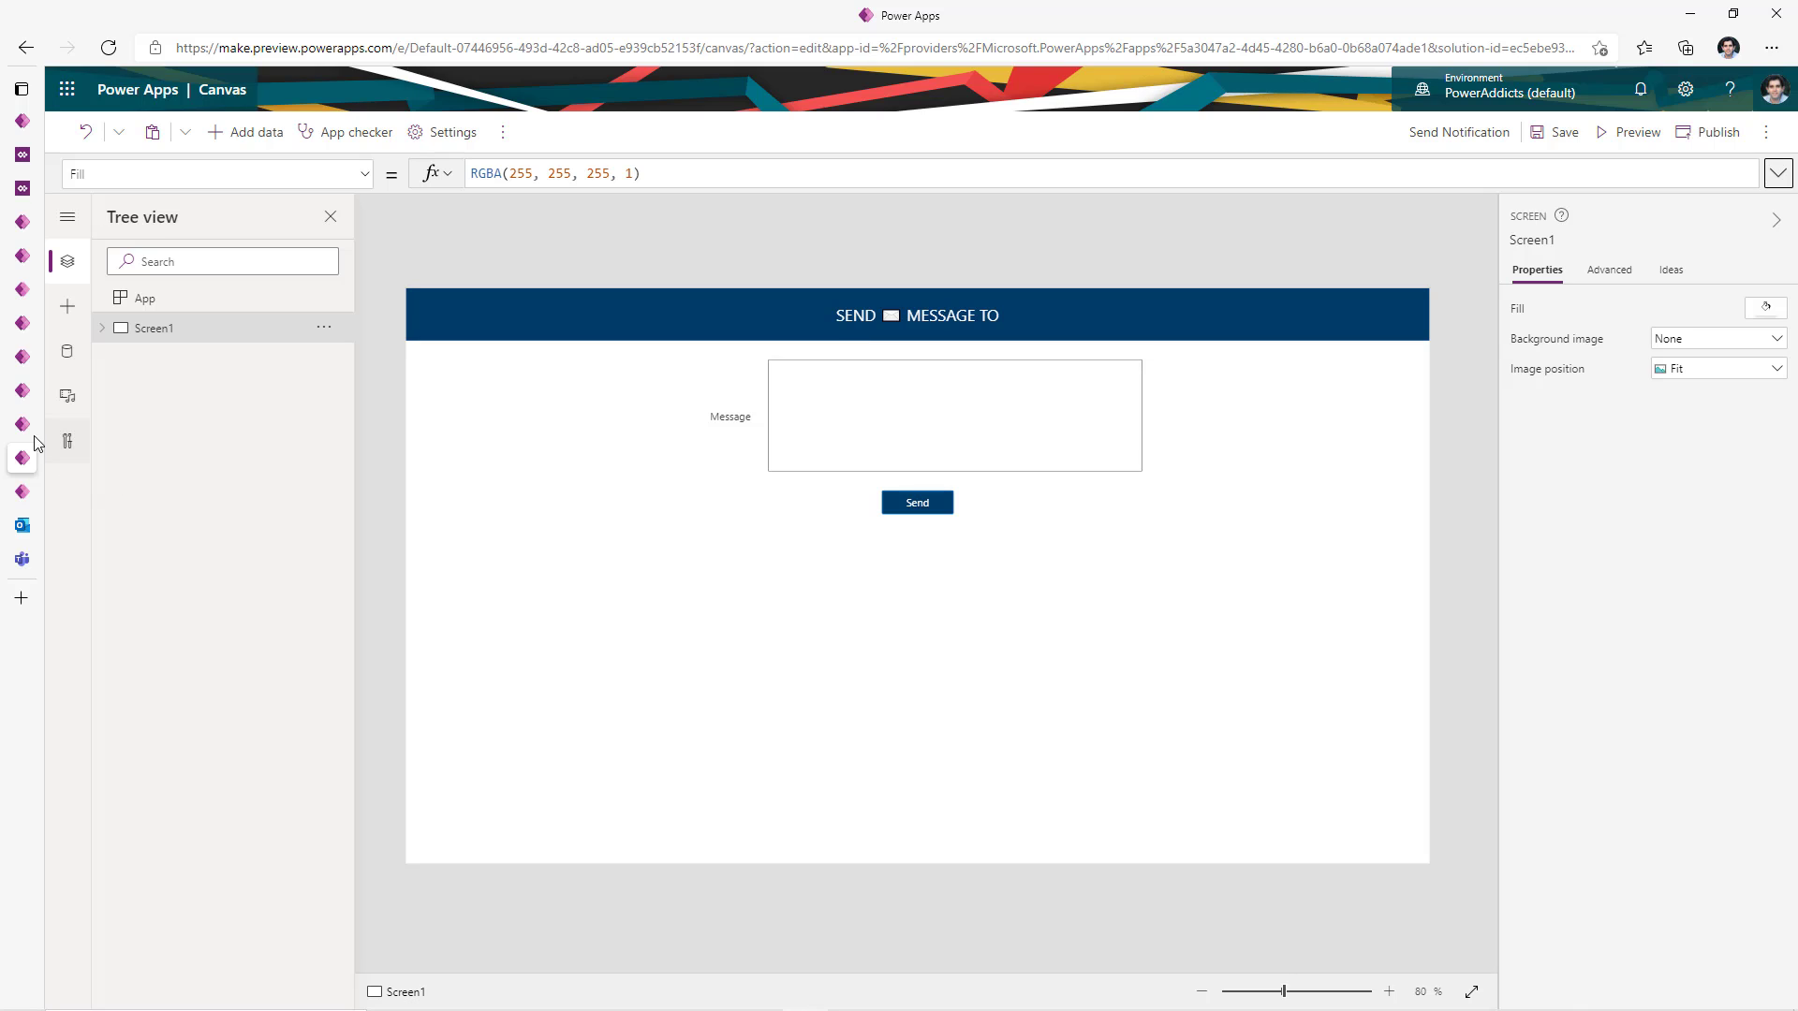
- Review the App OnStart lookup and data connections, then select the Note to User command's openMessage function name
{"action": "left_click", "coordinate": [145, 298]}
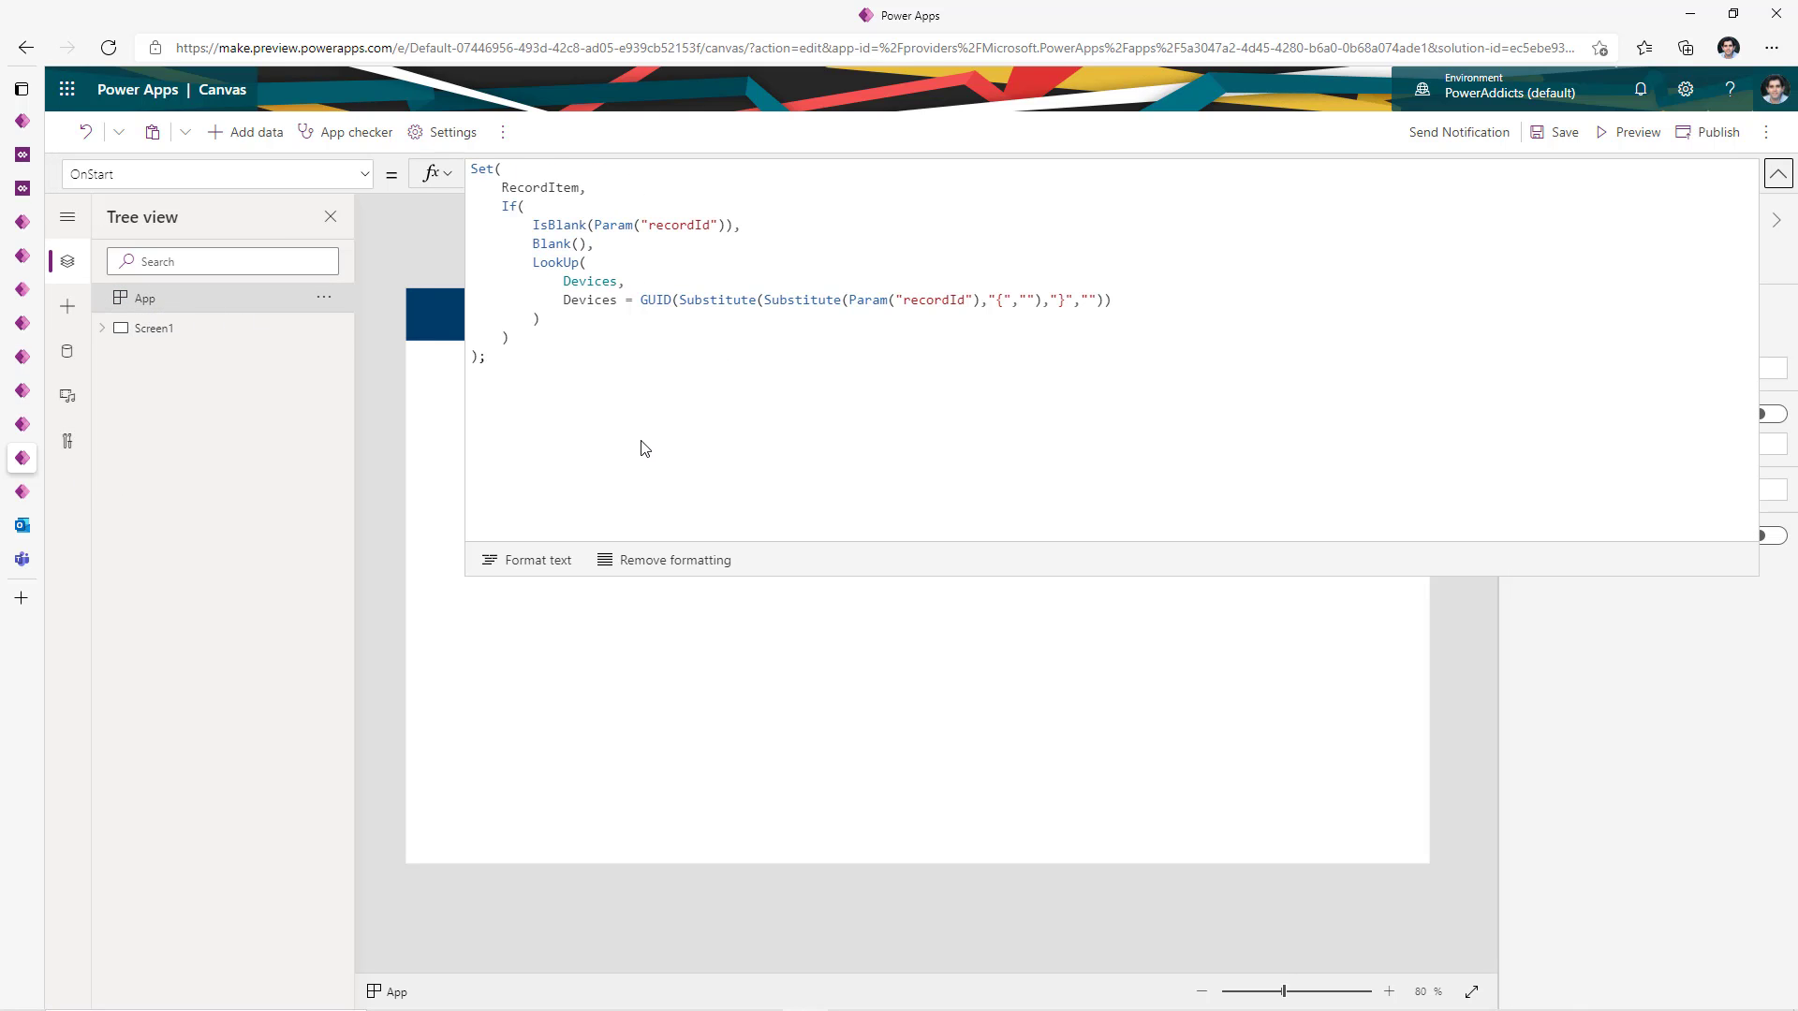
{"action": "left_click", "coordinate": [1778, 174]}
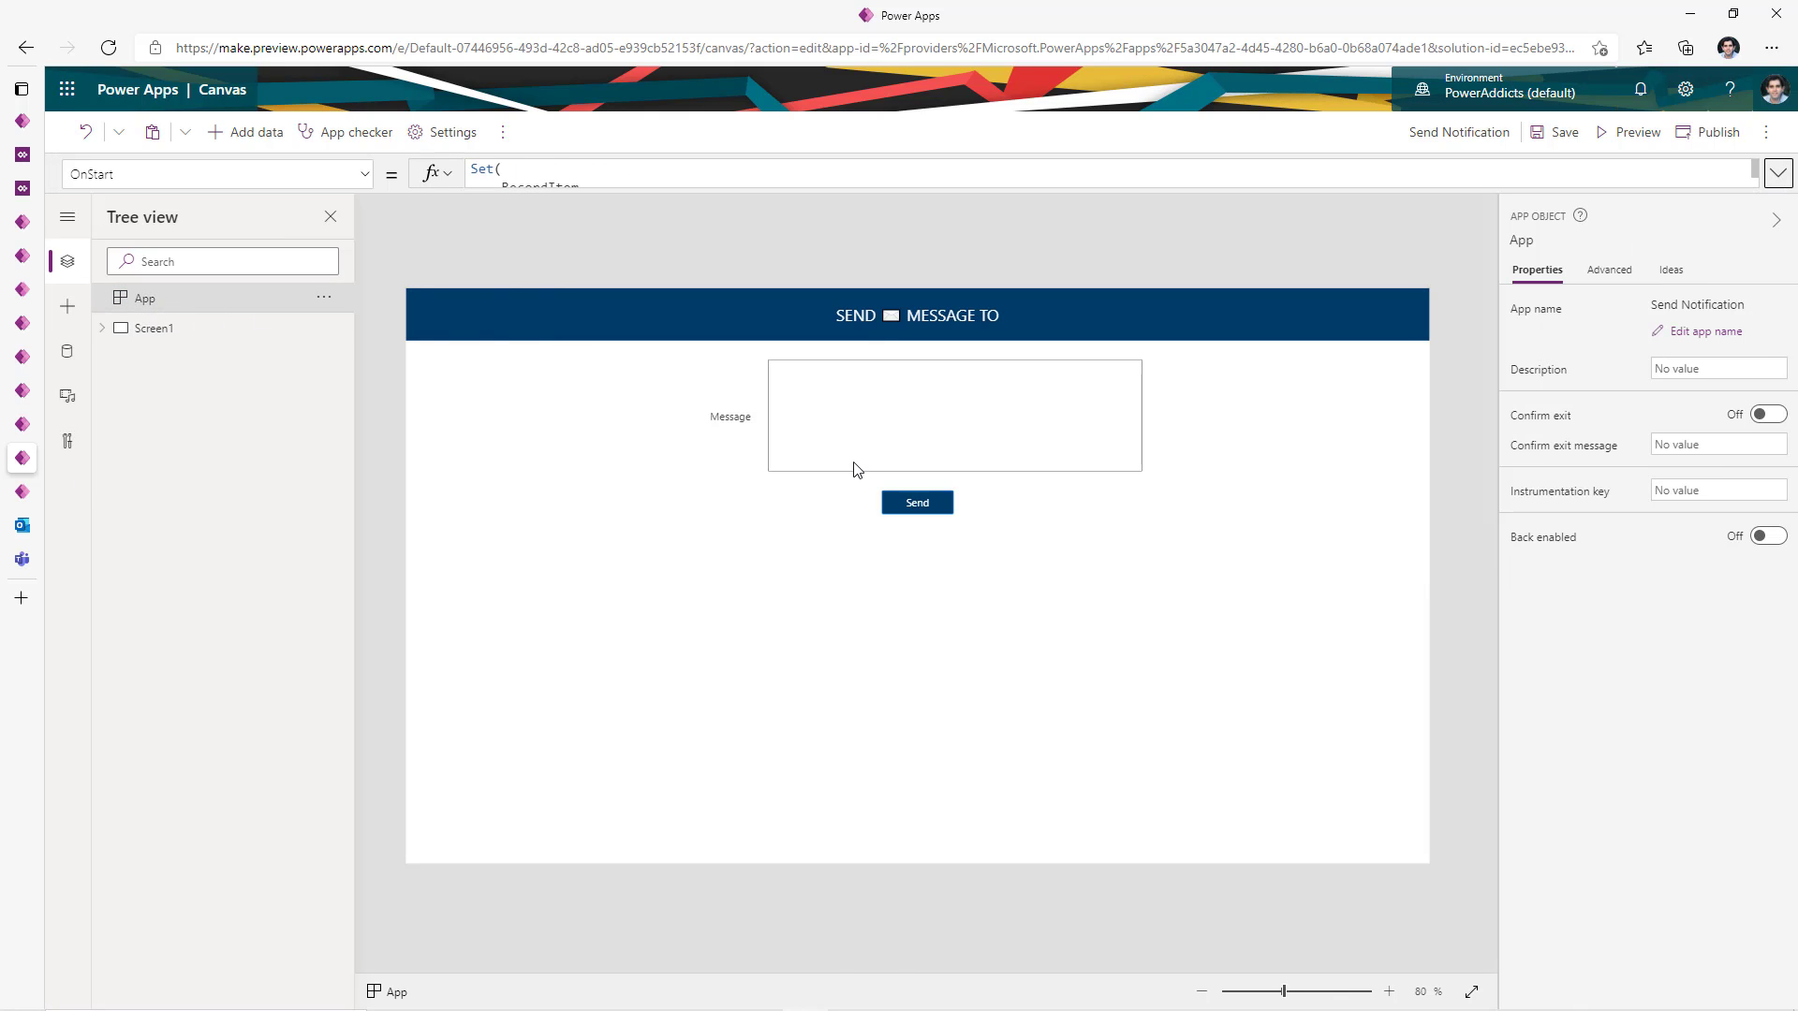
{"action": "left_click", "coordinate": [66, 351]}
{"action": "mouse_move", "coordinate": [188, 379]}
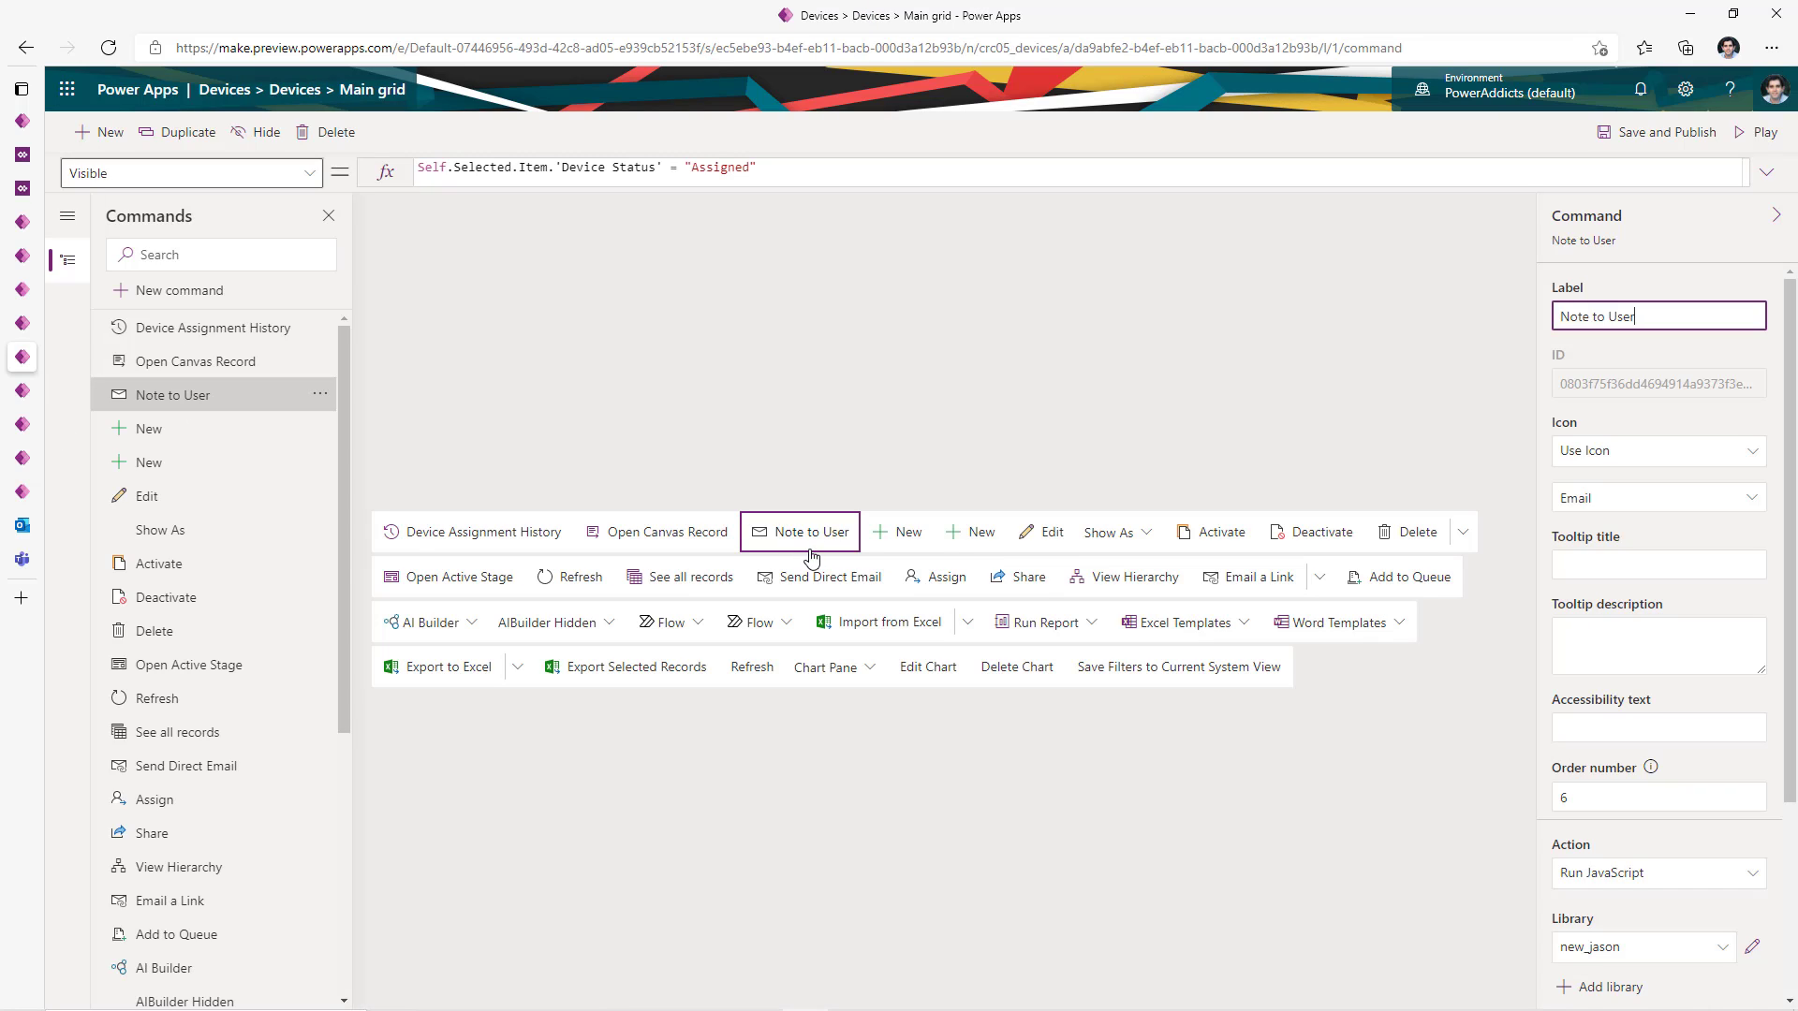
{"action": "scroll", "coordinate": [1686, 437], "scroll_direction": "down", "scroll_amount": 3}
{"action": "double_click", "coordinate": [1629, 754]}
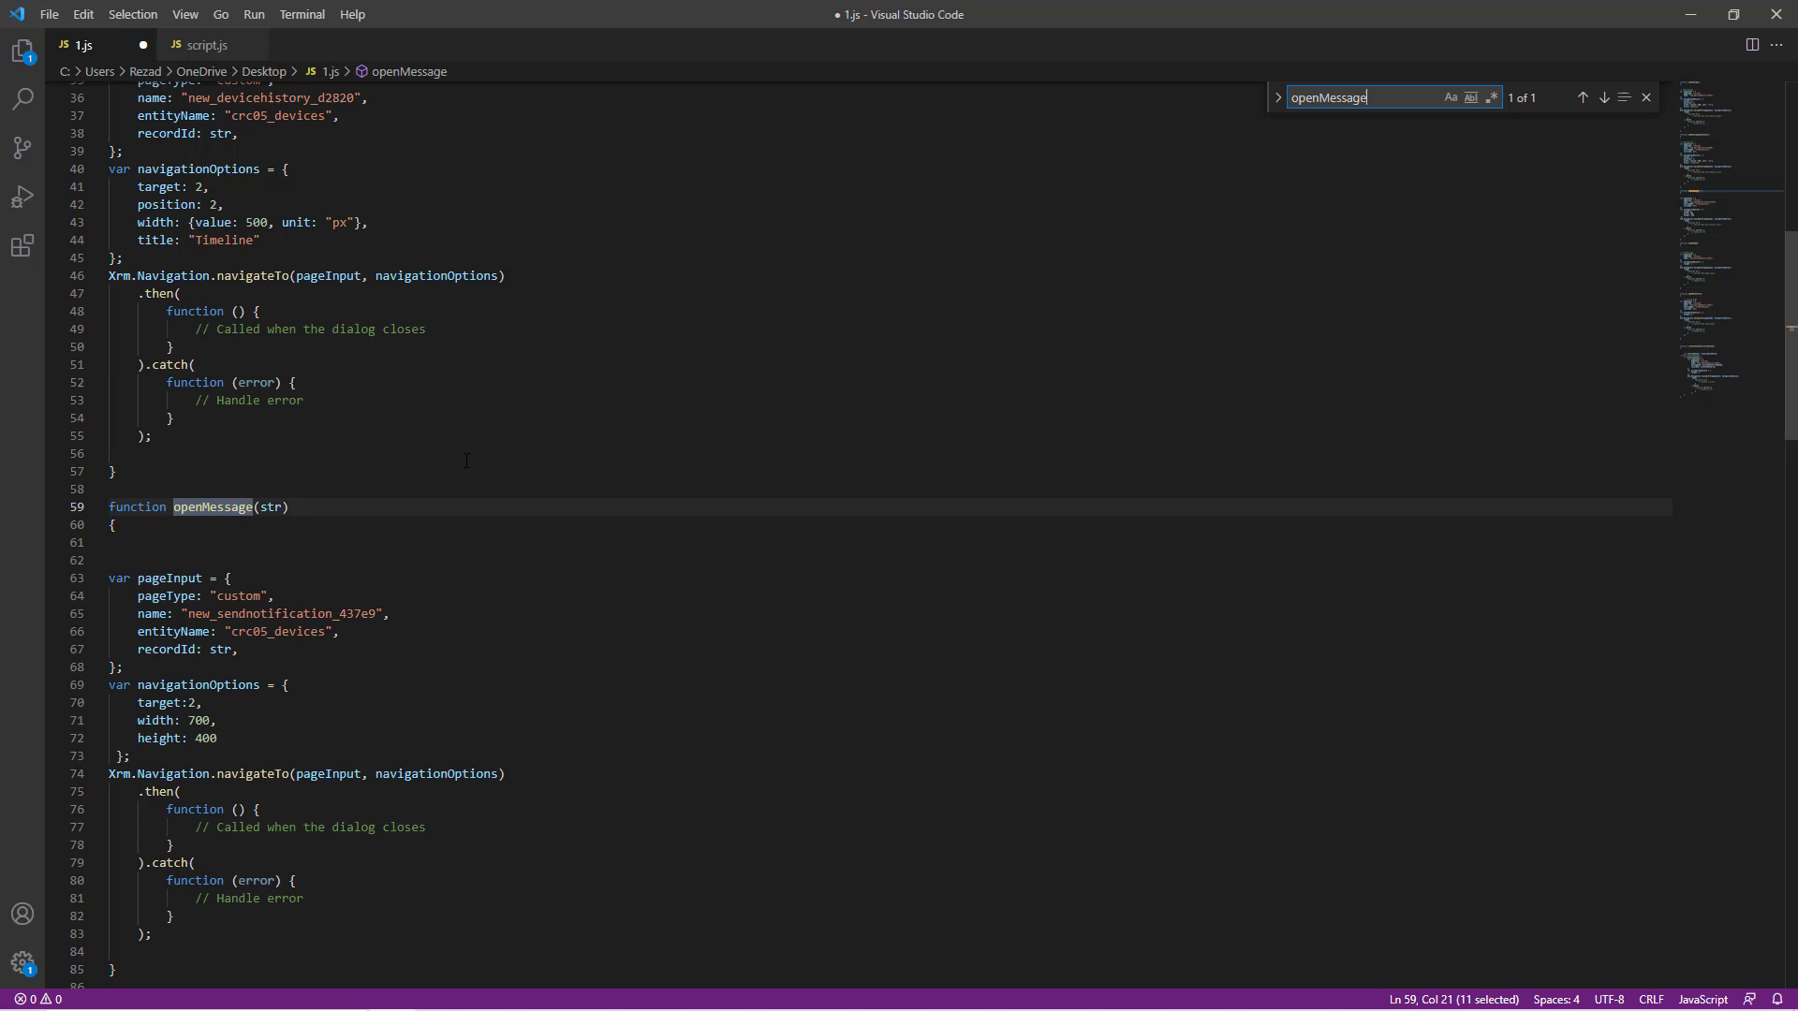
- Scroll through openMessage in 1.js, then open the Note to User command's Visibility formula
{"action": "scroll", "coordinate": [302, 496], "scroll_direction": "down", "scroll_amount": 4}
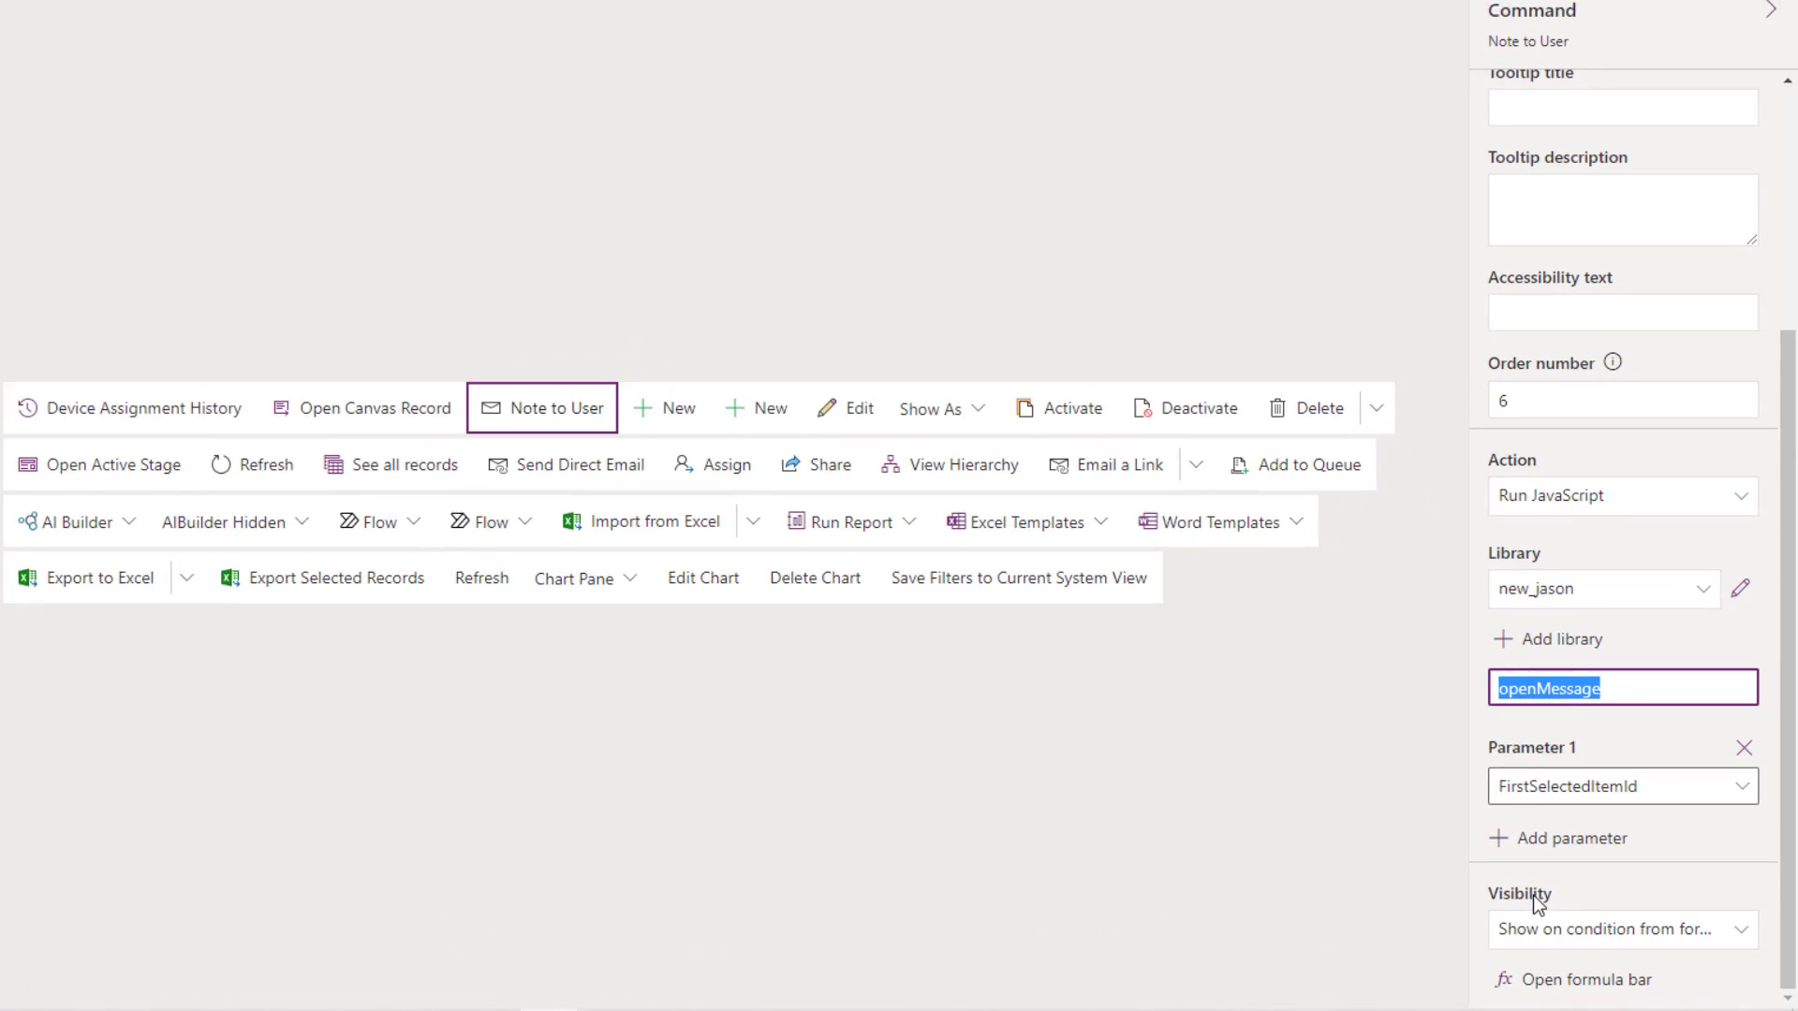
{"action": "left_click", "coordinate": [1574, 981]}
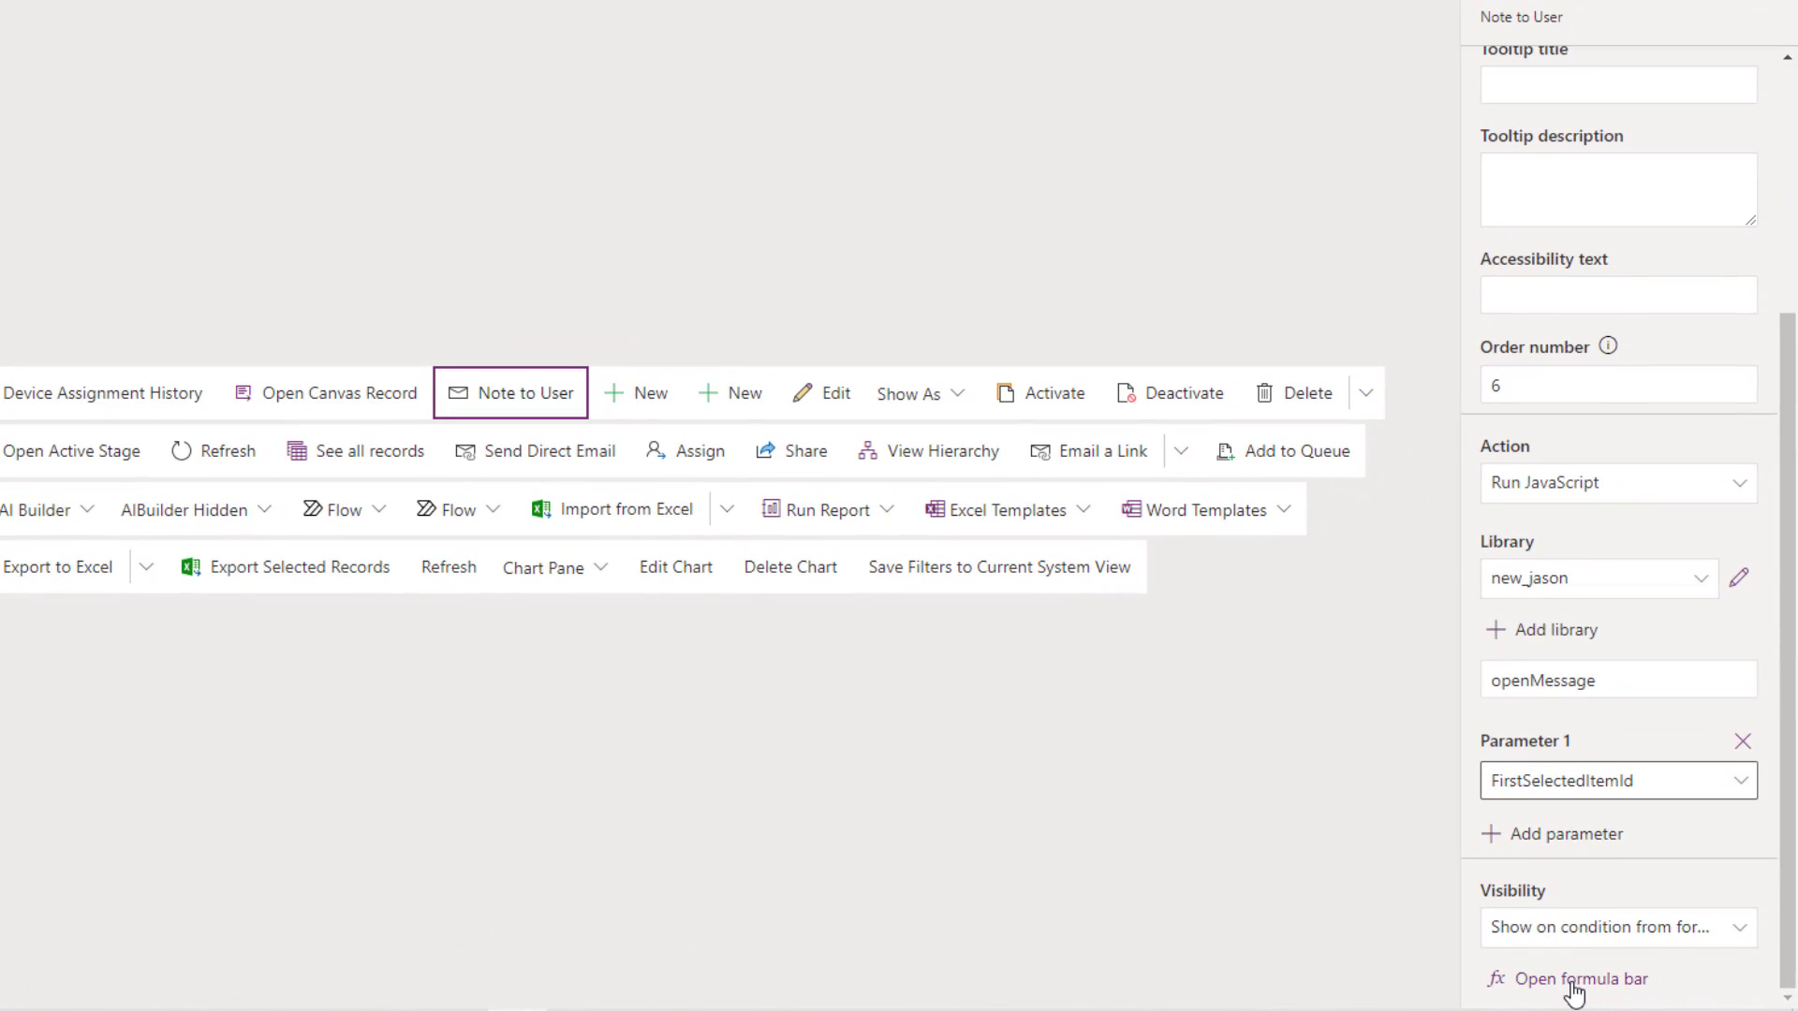